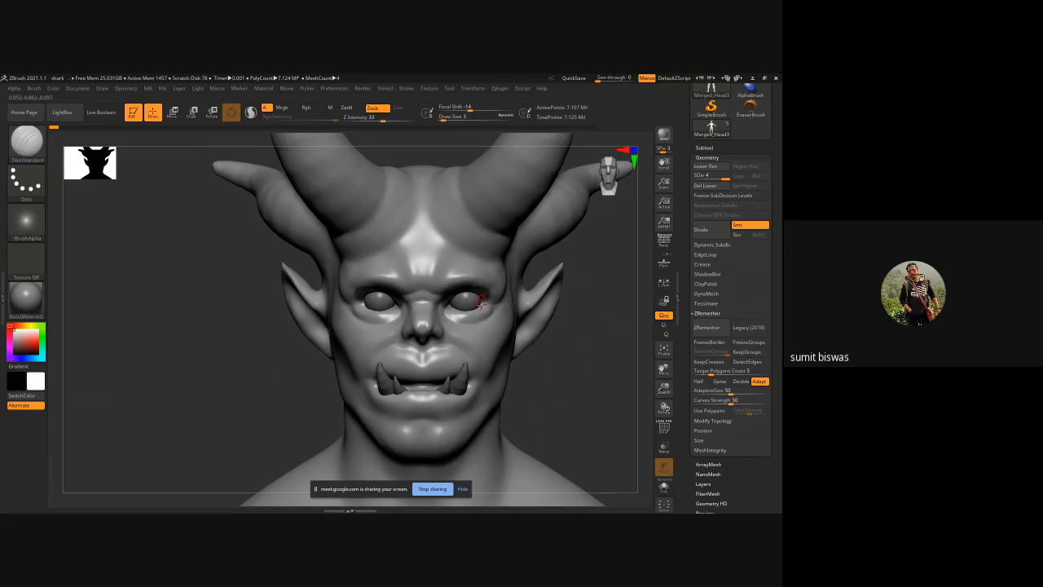
Step: Compare the eye sculpting before and after the latest stroke, and examine the demon head from the front and side
key(ctrl+z)
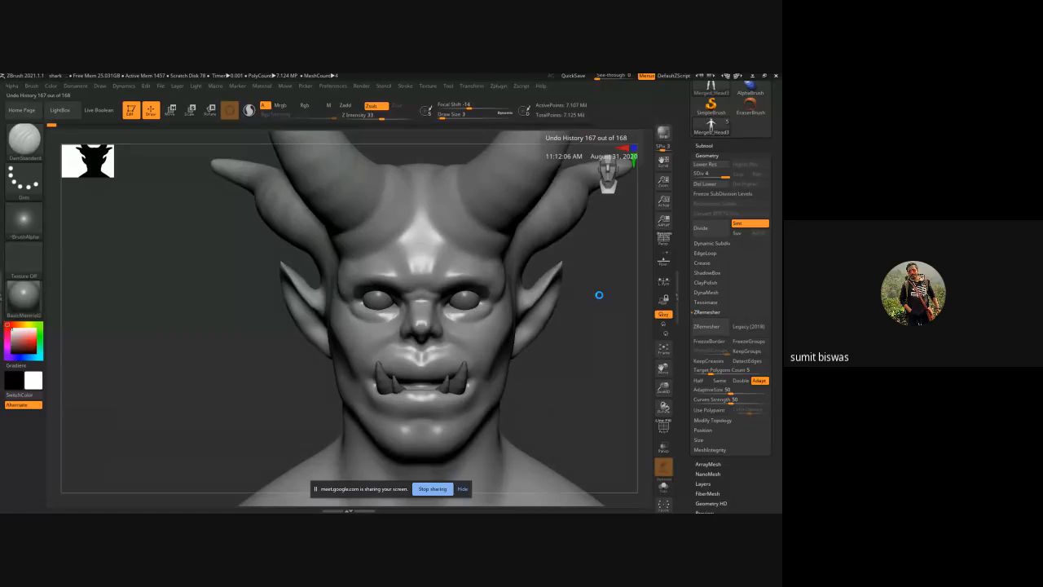
key(ctrl+shift+z)
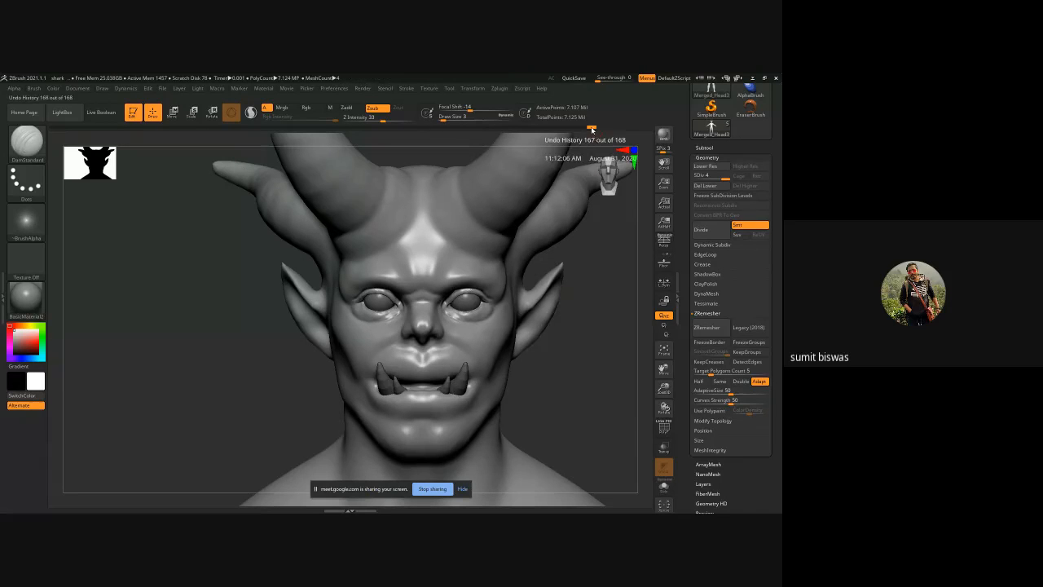
click(621, 160)
alt+drag(555, 384, 496, 364)
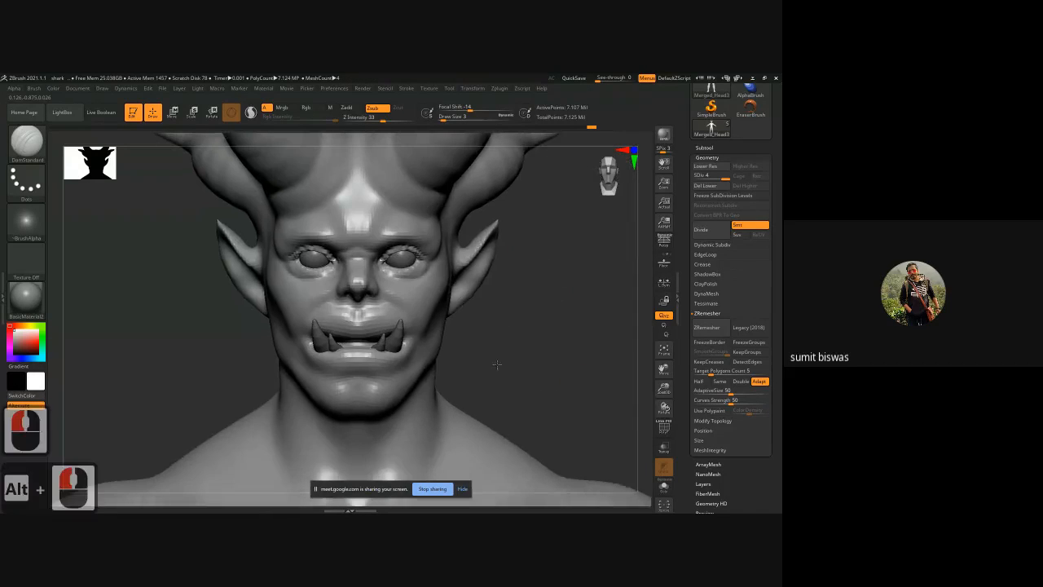
ctrl+right_drag(497, 364, 533, 345)
alt+drag(534, 345, 552, 279)
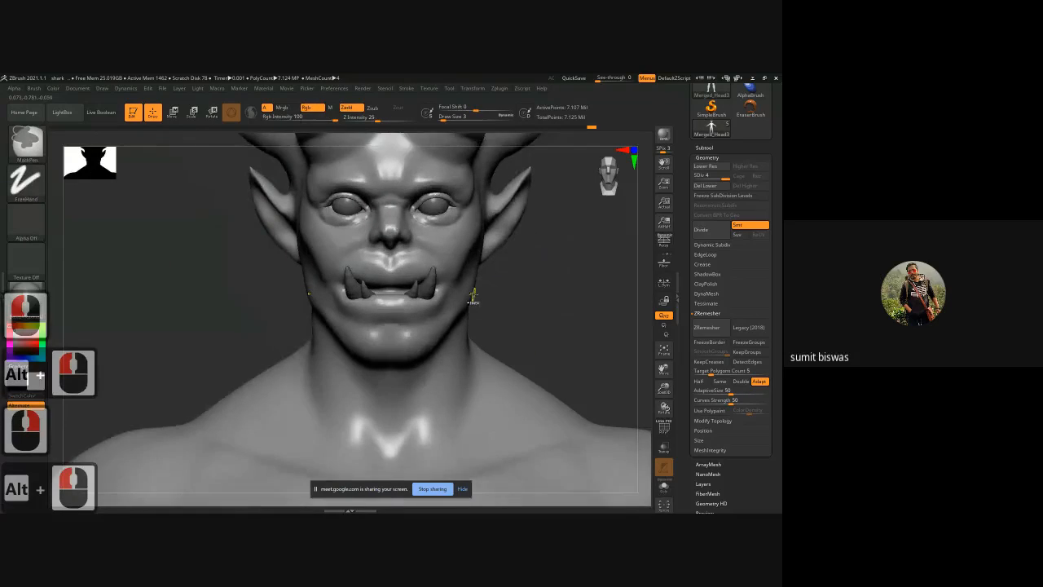
ctrl+right_drag(473, 296, 542, 309)
alt+drag(541, 309, 465, 246)
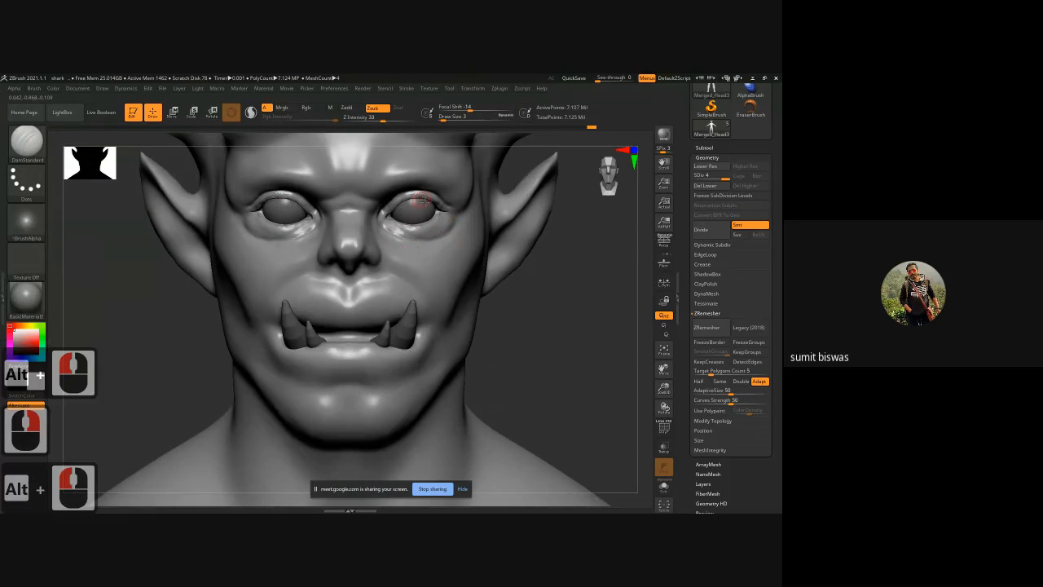
drag(570, 253, 356, 187)
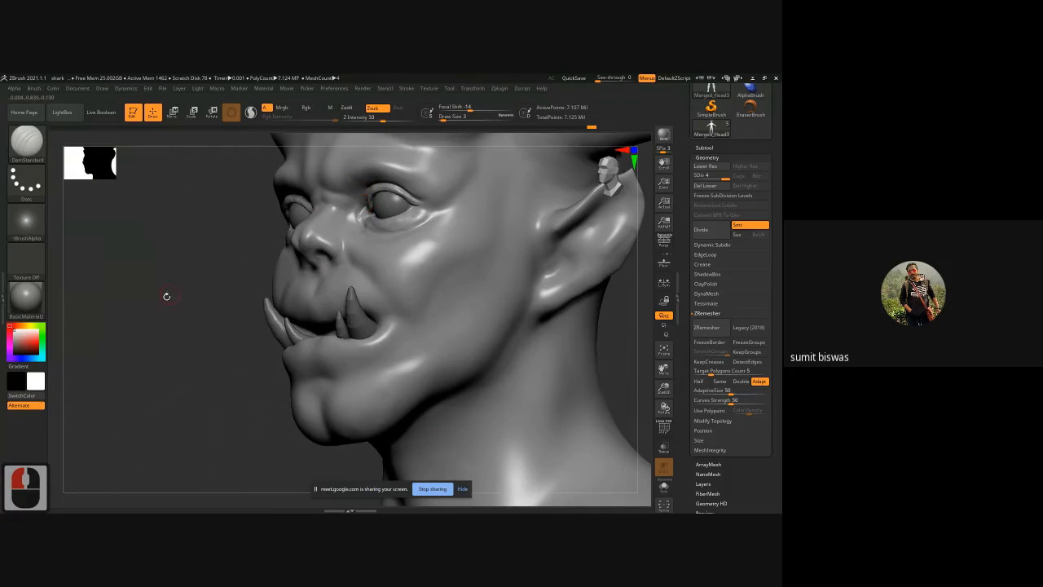
drag(164, 303, 356, 312)
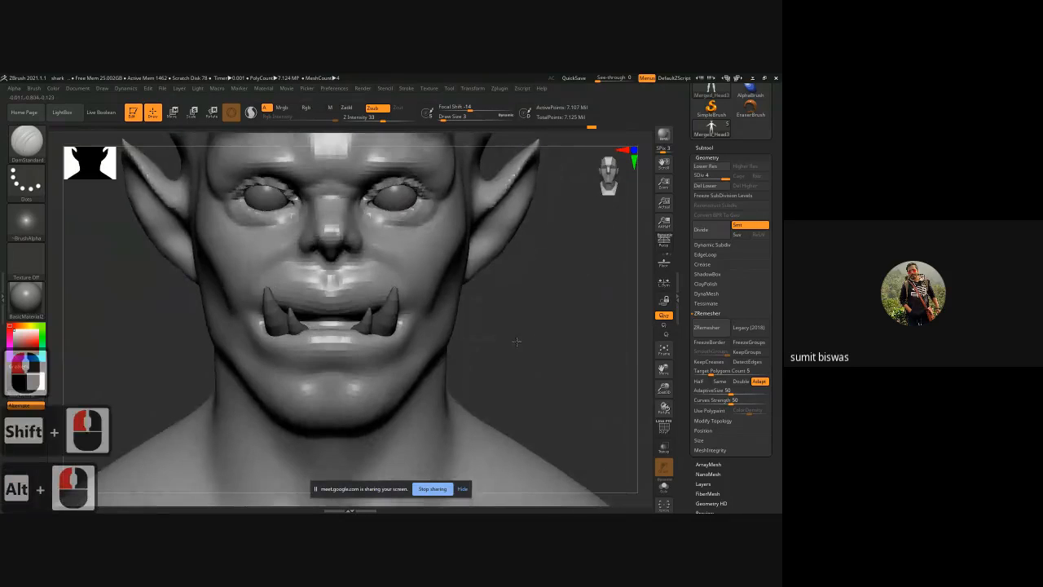
Step: Set the DamStandard draw size to 5 and isolate the head mesh so the tusks are hidden
key(ctrl)
ctrl+right_drag(355, 312, 399, 346)
key(bracketright)
key(bracketright)
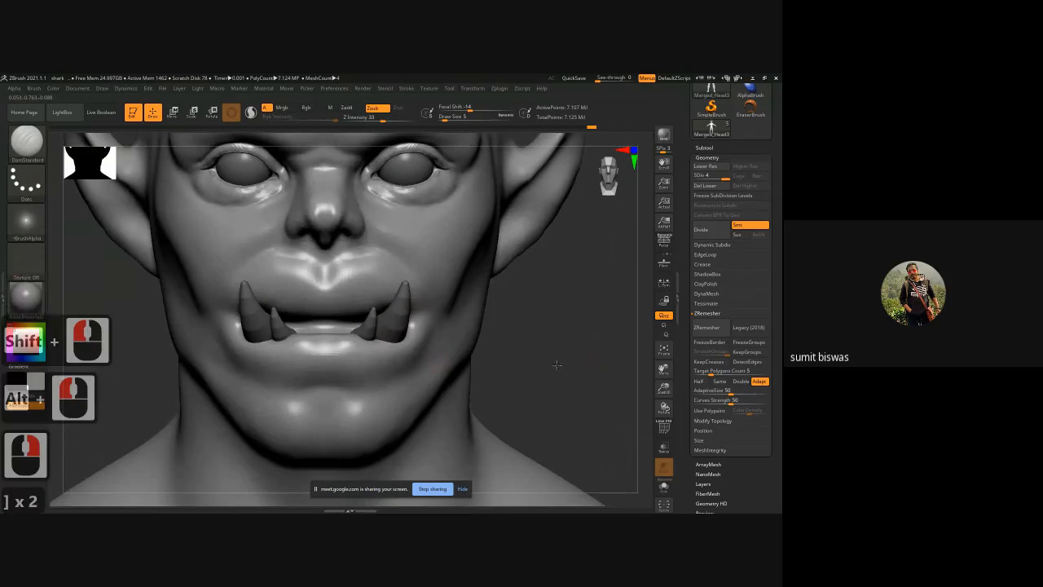
right_drag(521, 358, 586, 366)
click(664, 487)
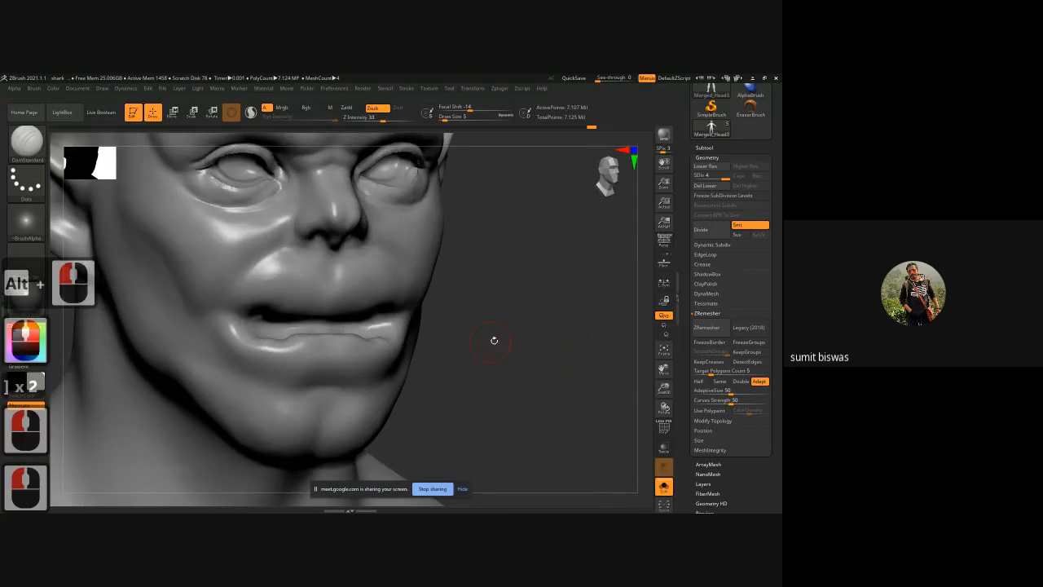
shift+drag(508, 348, 484, 345)
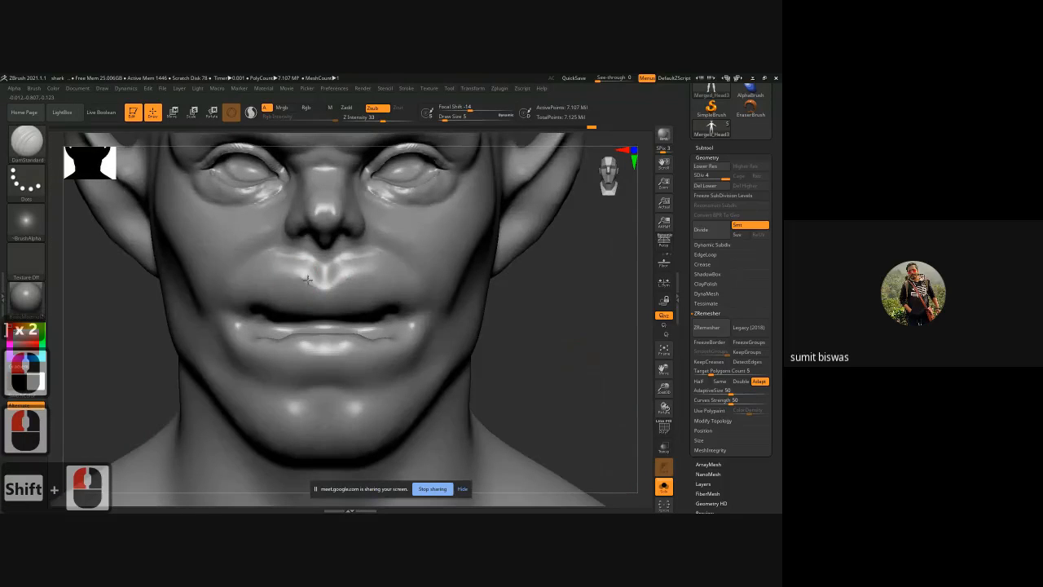
Step: Define the upper lip's outline with DamStandard strokes from the centre towards the mouth corner, undoing unwanted strokes
mouse_move(304, 277)
mouse_down()
mouse_move(328, 289)
mouse_move(302, 279)
mouse_move(263, 290)
mouse_up()
alt+click(263, 291)
mouse_move(618, 341)
mouse_down()
mouse_move(507, 333)
mouse_move(309, 284)
mouse_up()
key(ctrl+z)
key(ctrl+z)
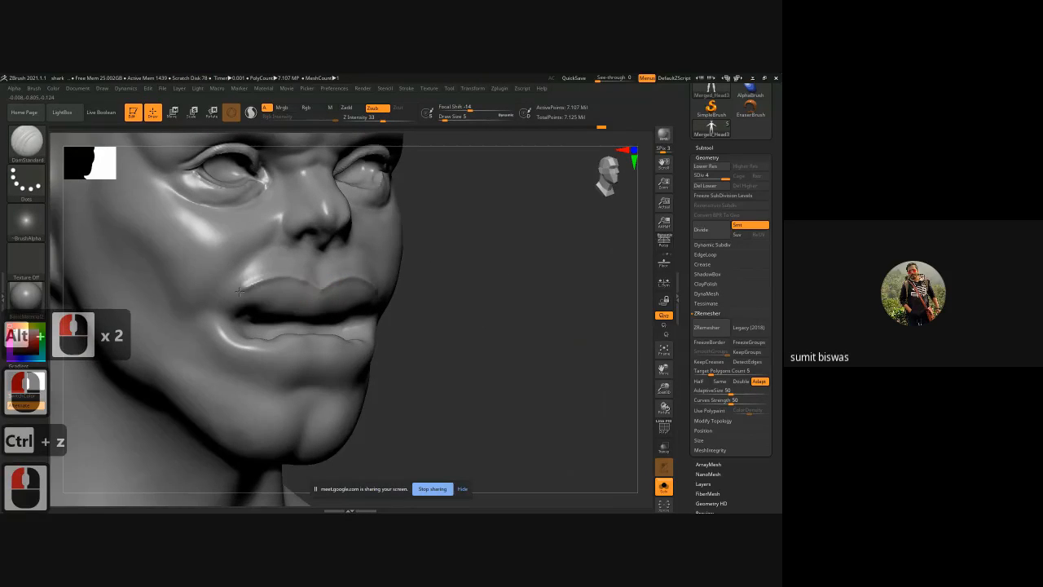
Step: Raise a ridge around the mouth corners and along the lower lip's outline with DamStandard, and show the tusks again
alt+click(195, 339)
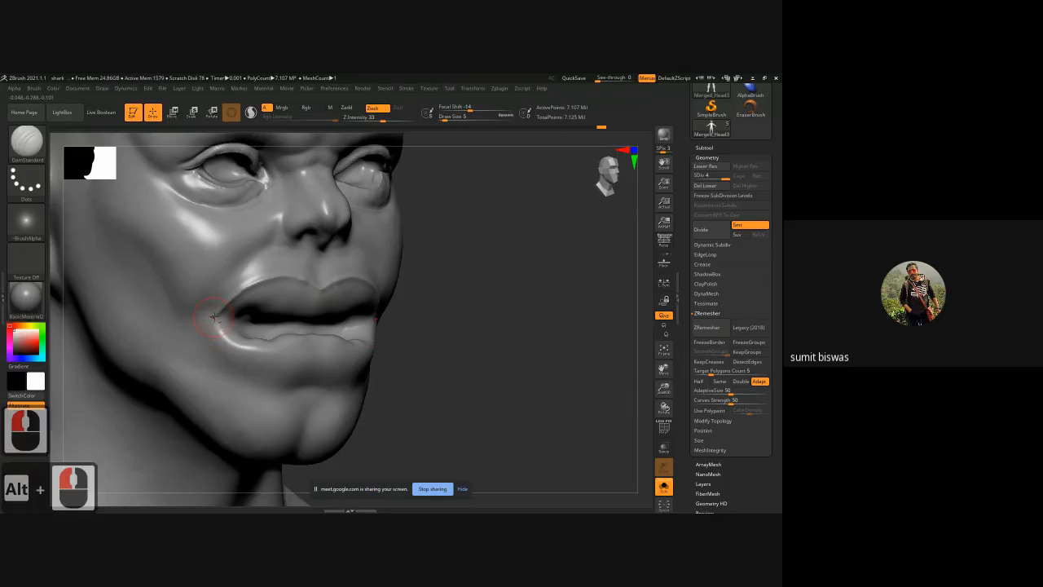
mouse_move(214, 317)
alt+mouse_down()
mouse_move(225, 346)
mouse_move(245, 359)
mouse_move(363, 369)
alt+mouse_up()
shift+drag(489, 368, 451, 321)
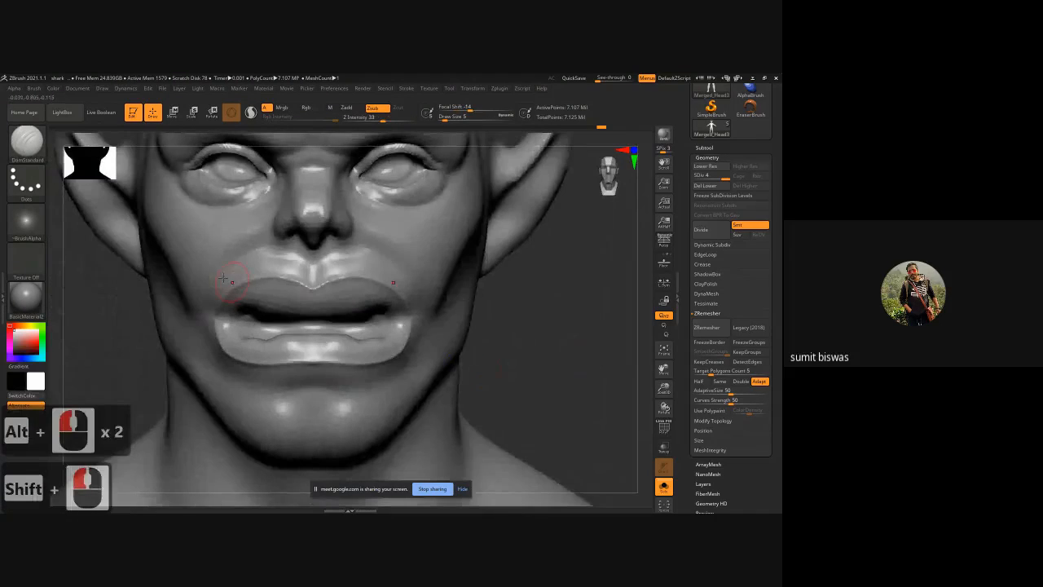
click(664, 486)
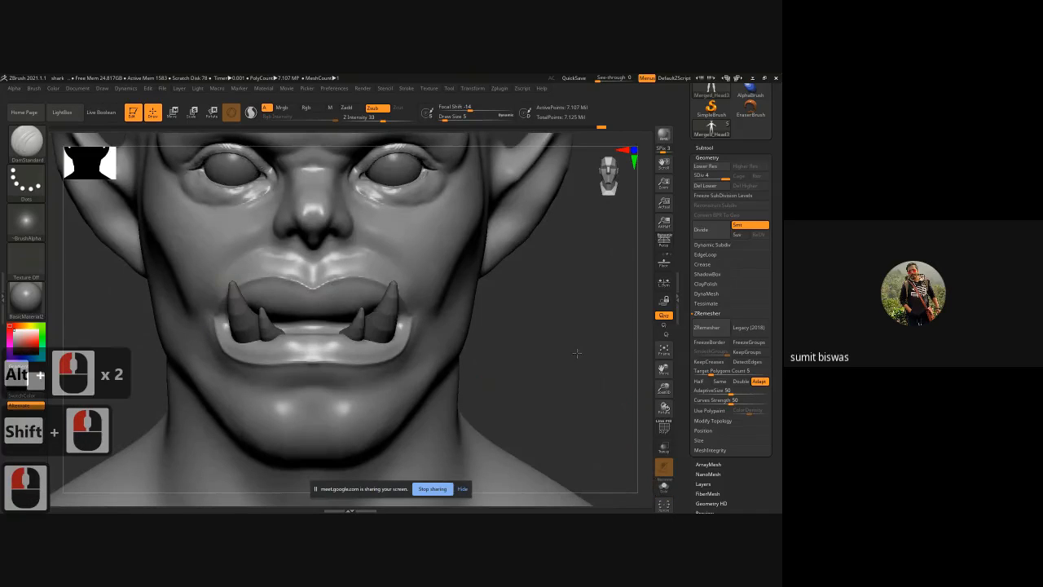
mouse_move(385, 338)
alt+mouse_down()
mouse_move(399, 332)
mouse_move(383, 328)
alt+mouse_up()
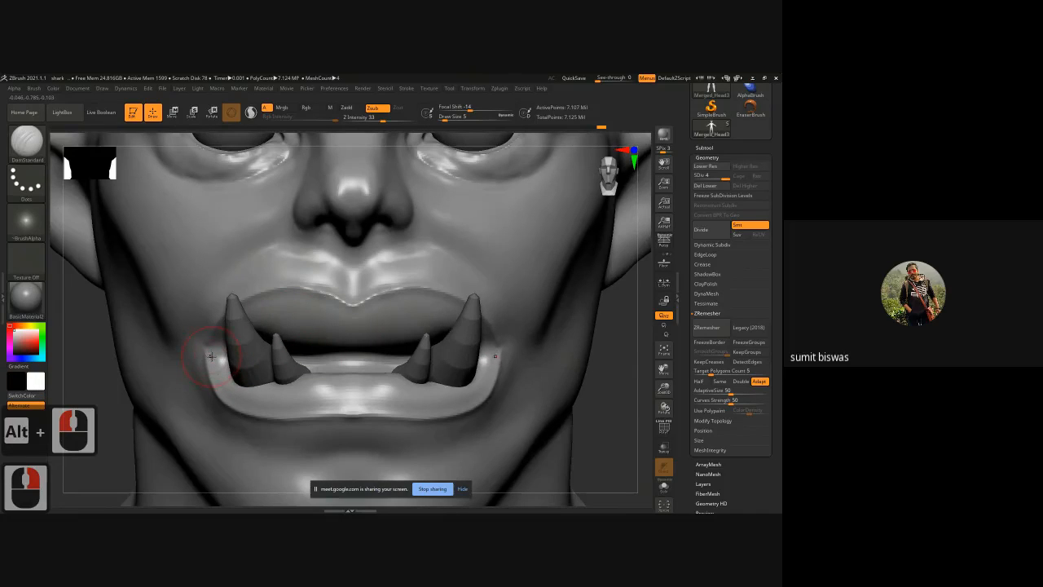
mouse_move(211, 356)
alt+mouse_down()
mouse_move(240, 403)
mouse_move(384, 410)
alt+mouse_up()
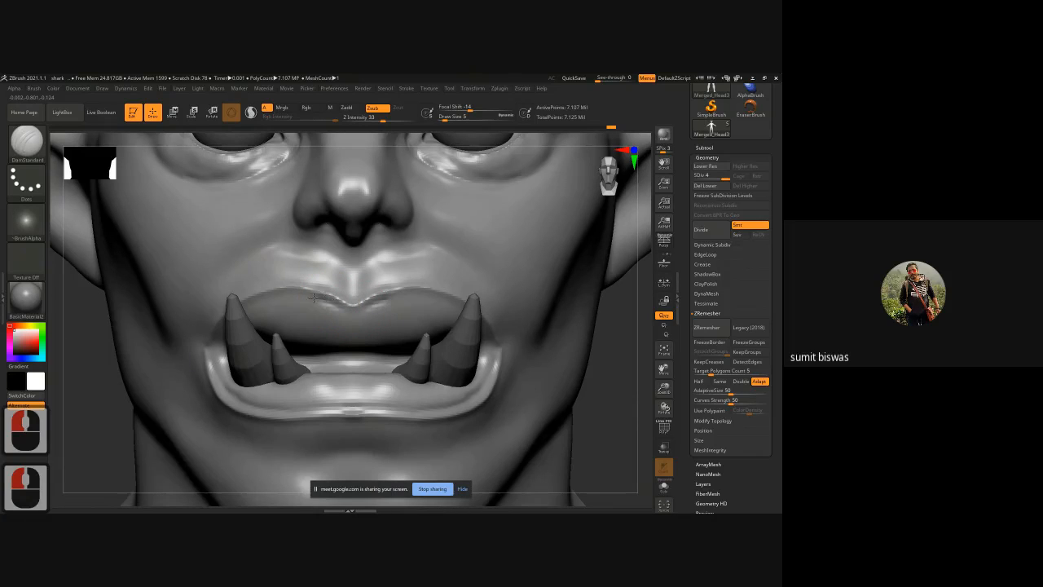
Step: Carve a crease just below the upper lip's border and extend it to the mouth corners with the tusks hidden
drag(314, 298, 259, 302)
drag(342, 310, 334, 306)
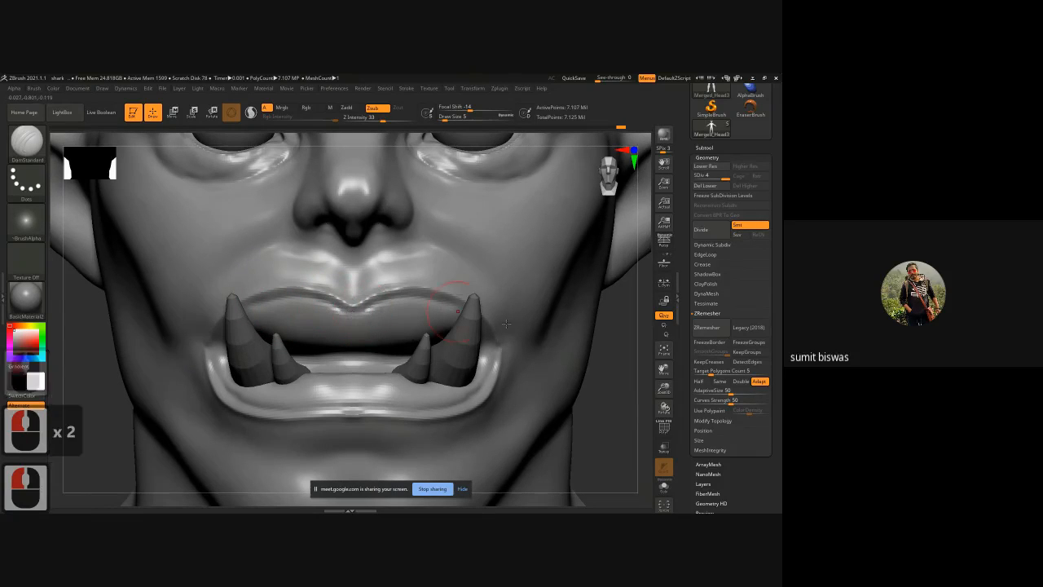
click(665, 485)
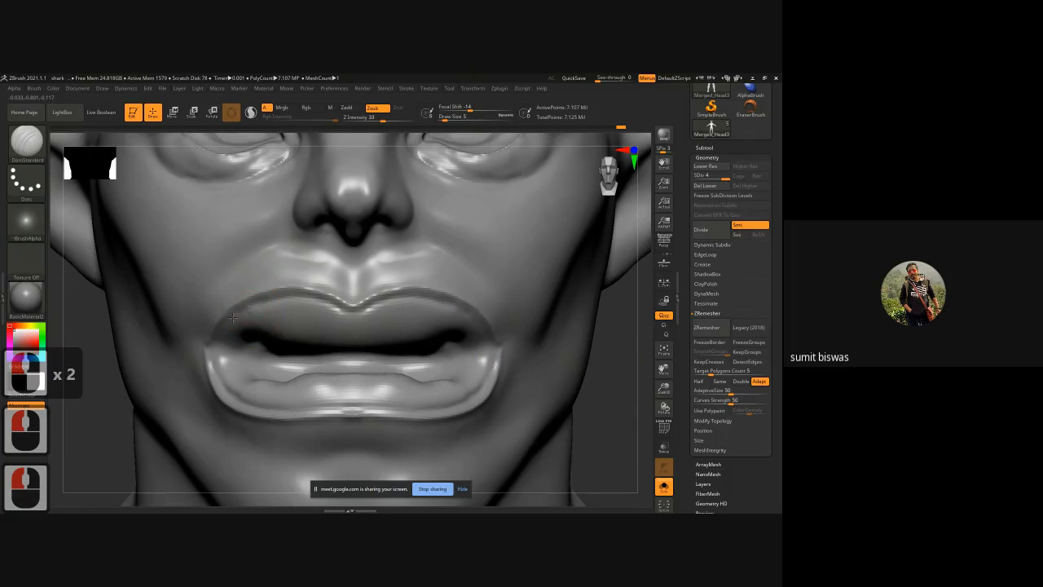
mouse_move(232, 318)
mouse_down()
mouse_move(212, 354)
mouse_move(226, 376)
mouse_up()
Step: Reduce the draw size to 2 and smooth the edges of the lower lip and the upper lip's border
key(bracketleft)
key(bracketleft)
key(bracketleft)
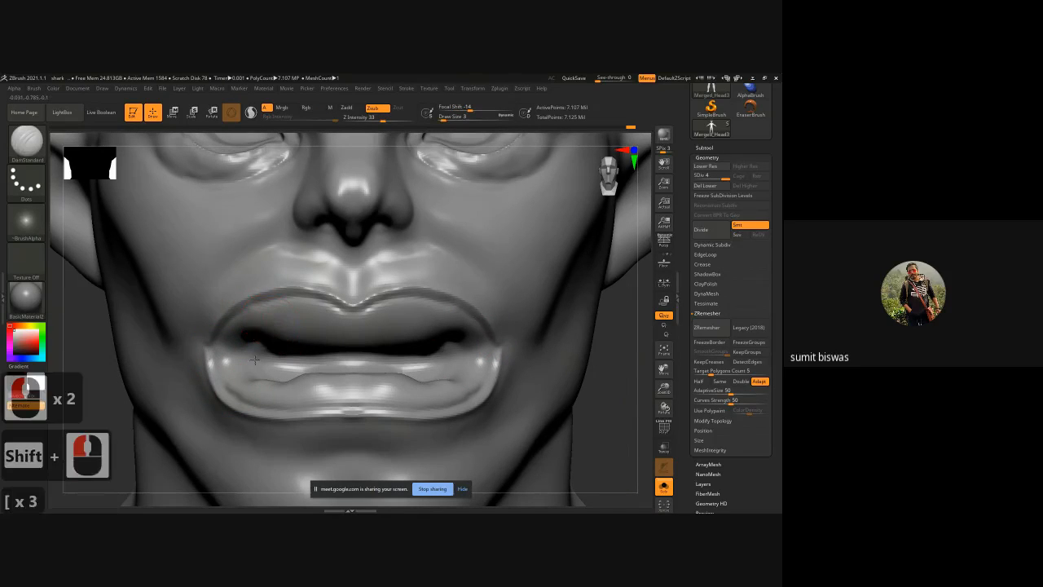
key(bracketleft)
key(bracketleft)
key(shift)
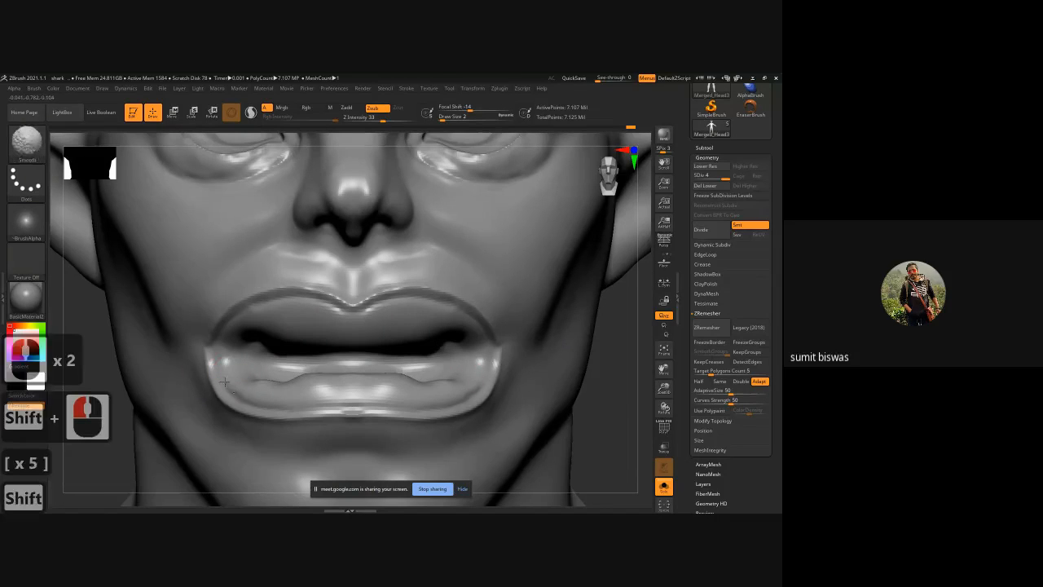
shift+drag(234, 391, 274, 401)
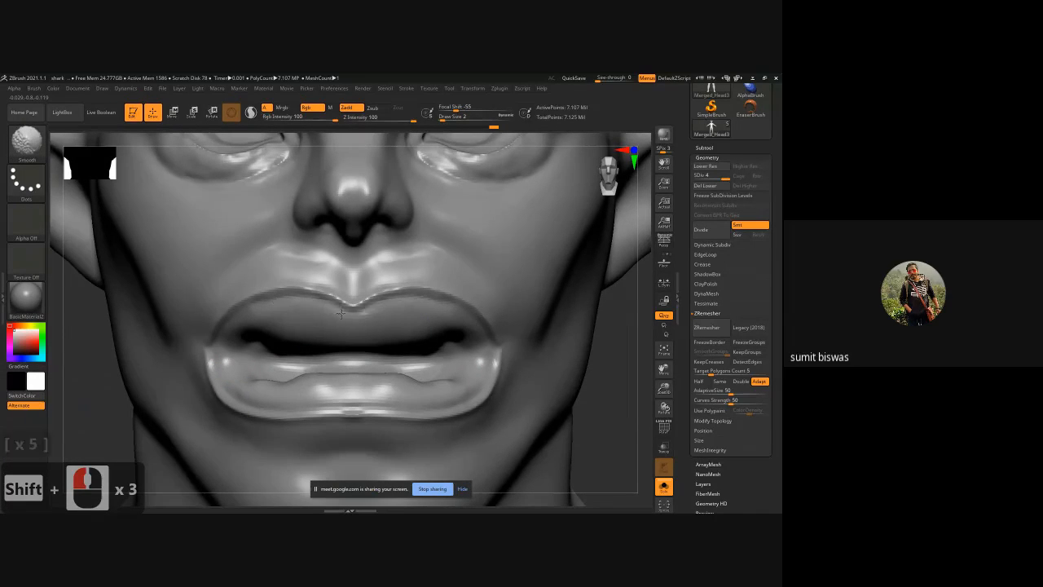
shift+drag(336, 311, 352, 314)
drag(615, 352, 612, 368)
shift+drag(325, 291, 307, 285)
mouse_move(309, 286)
shift+mouse_down()
mouse_move(236, 299)
mouse_move(200, 344)
shift+mouse_up()
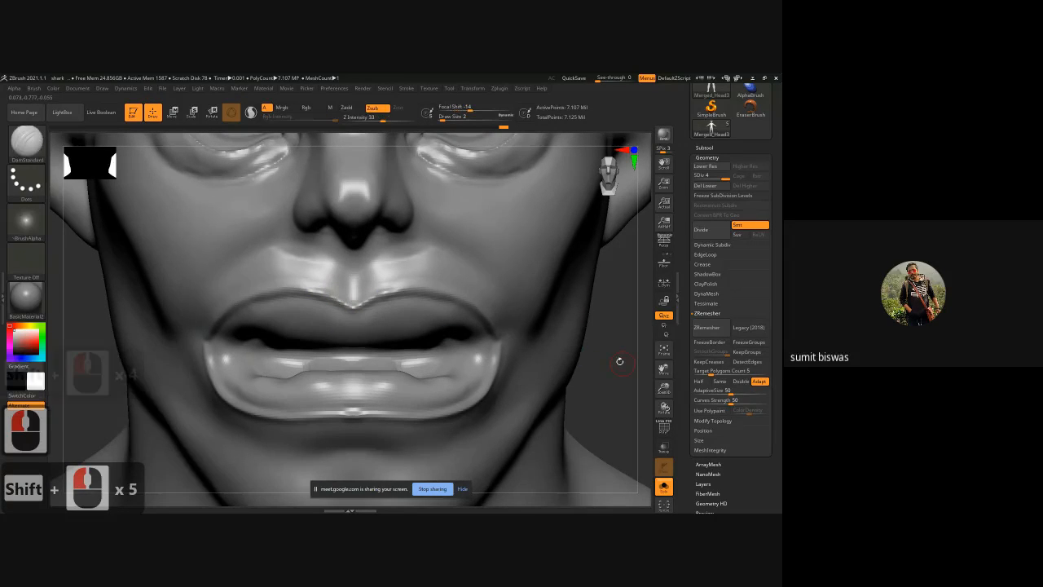
drag(619, 361, 621, 347)
key(b)
key(d)
key(s)
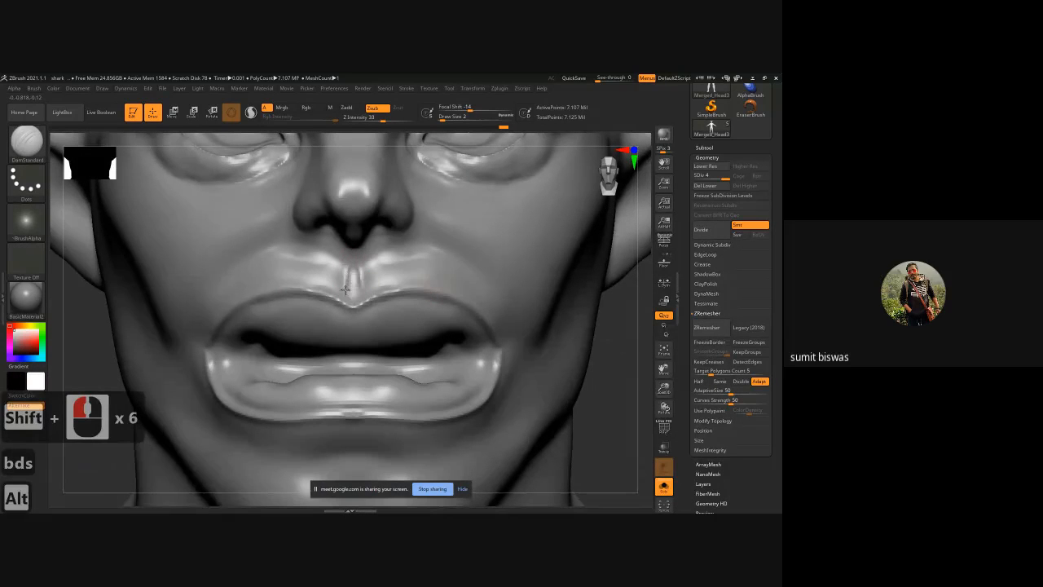
alt+drag(345, 288, 360, 275)
key(ctrl+z)
Step: Form the two philtrum ridges between nose and upper lip with DamStandard at draw size 4, and smooth them
key(bracketright)
key(bracketright)
key(bracketright)
key(bracketright)
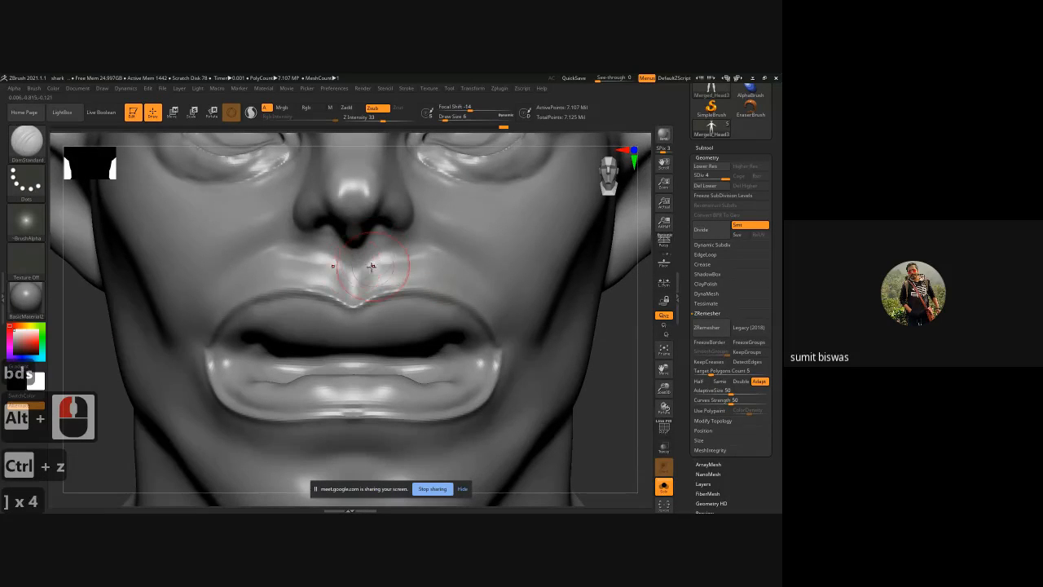
key(bracketleft)
key(bracketleft)
click(345, 277)
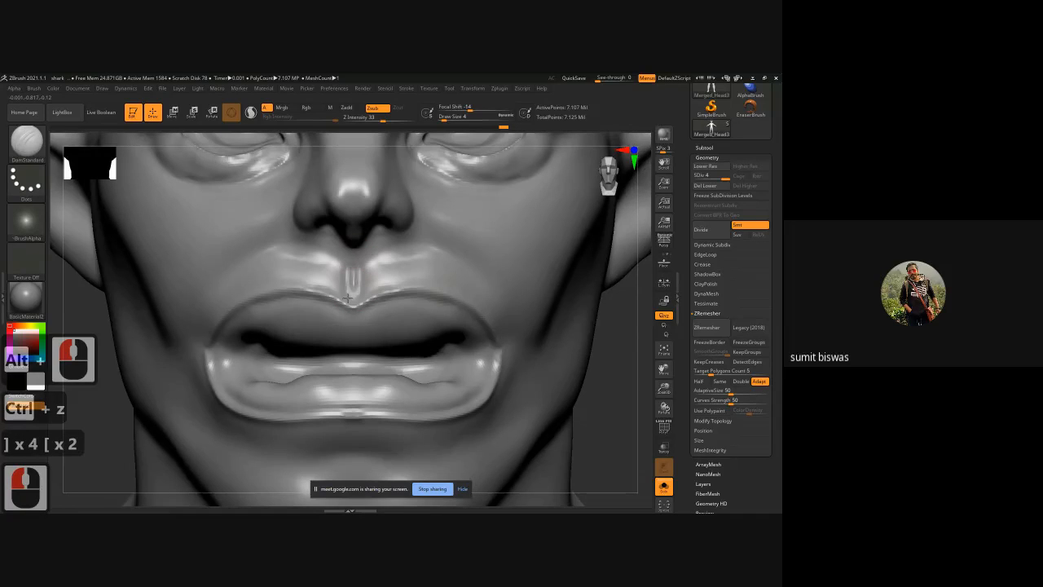
mouse_move(353, 300)
mouse_down()
mouse_move(352, 272)
mouse_move(352, 286)
mouse_move(331, 262)
mouse_move(328, 275)
mouse_move(332, 267)
mouse_move(346, 292)
mouse_up()
shift+drag(346, 289, 338, 270)
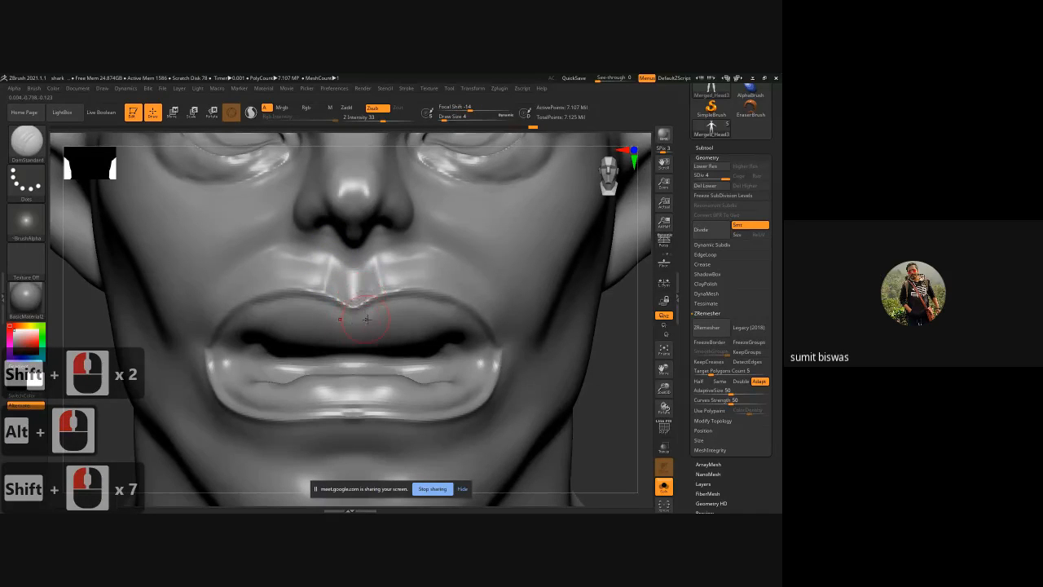
Step: Build up the philtrum and the skin beside it above the upper lip with ClayBuildup, smoothing the strokes
key(b)
key(c)
key(b)
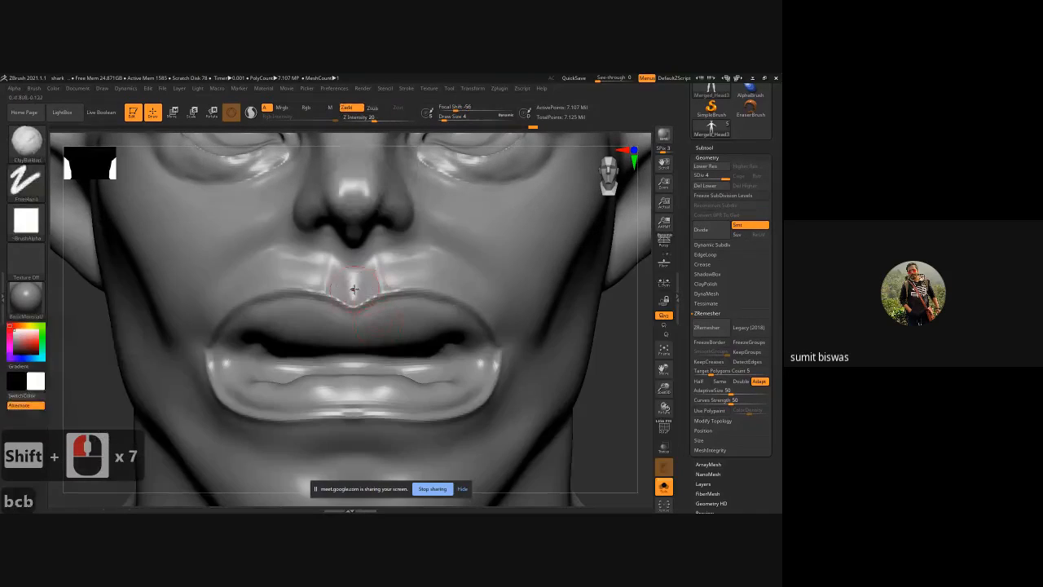
mouse_move(348, 291)
mouse_down()
mouse_move(346, 304)
mouse_move(349, 287)
mouse_up()
drag(359, 290, 352, 281)
mouse_move(349, 277)
shift+mouse_down()
mouse_move(353, 286)
mouse_move(322, 269)
shift+mouse_up()
drag(321, 287, 325, 269)
drag(319, 288, 324, 272)
mouse_move(320, 289)
mouse_down()
mouse_move(325, 269)
mouse_move(313, 279)
mouse_move(334, 280)
mouse_up()
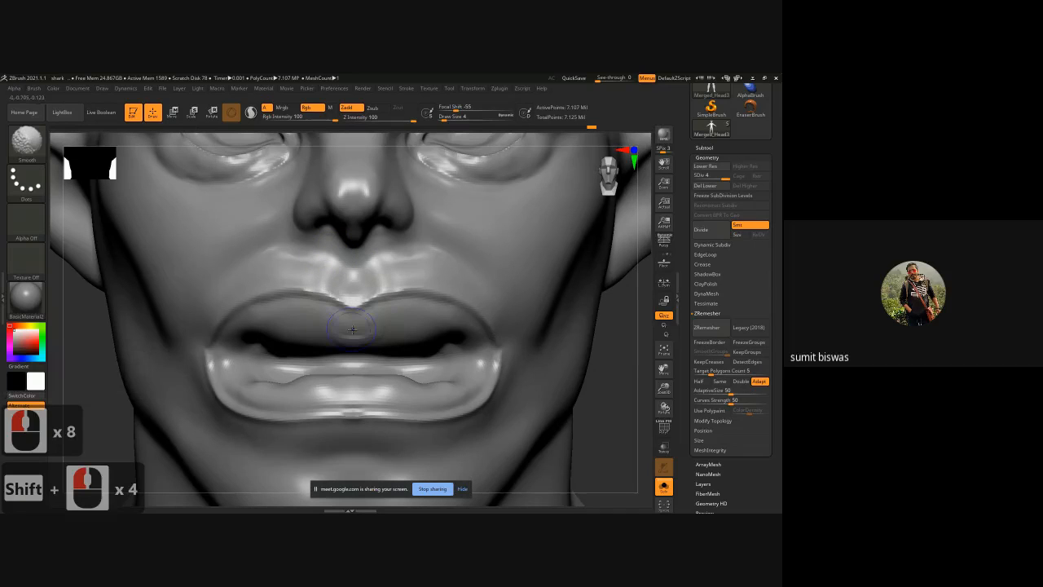
Step: Add volume with ClayBuildup at the centre of the upper lip and along the cupid's bow, and smooth both areas
right_click(344, 346)
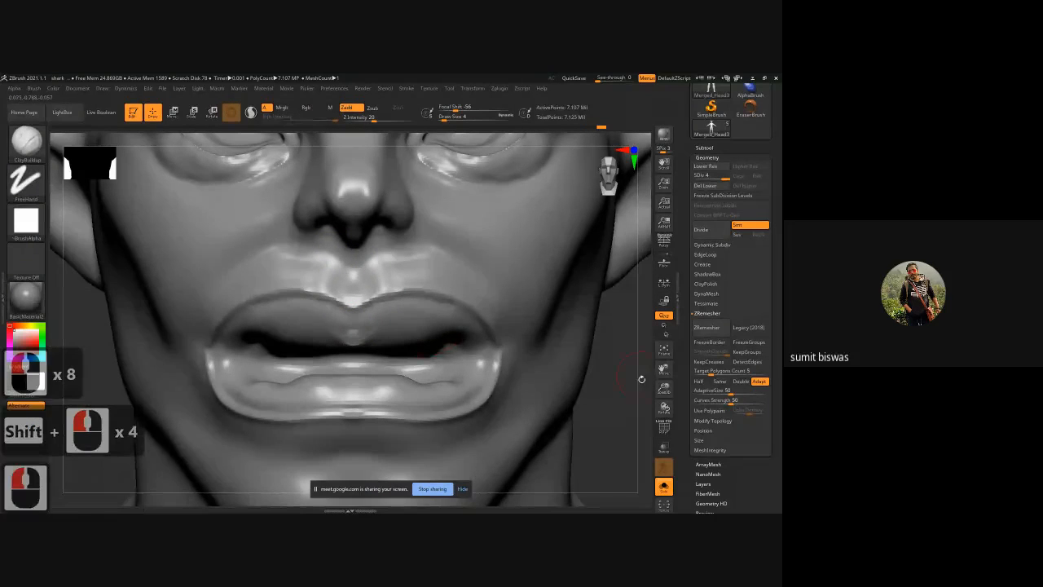
right_drag(344, 347, 340, 352)
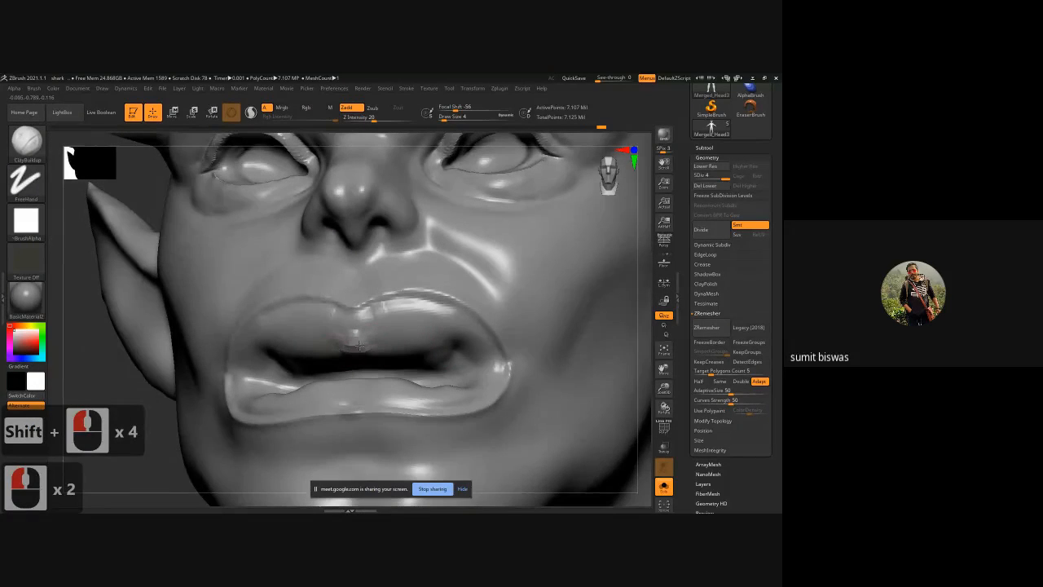
mouse_move(352, 333)
mouse_down()
mouse_move(357, 317)
mouse_move(332, 353)
mouse_move(350, 339)
mouse_move(323, 334)
mouse_move(336, 352)
mouse_up()
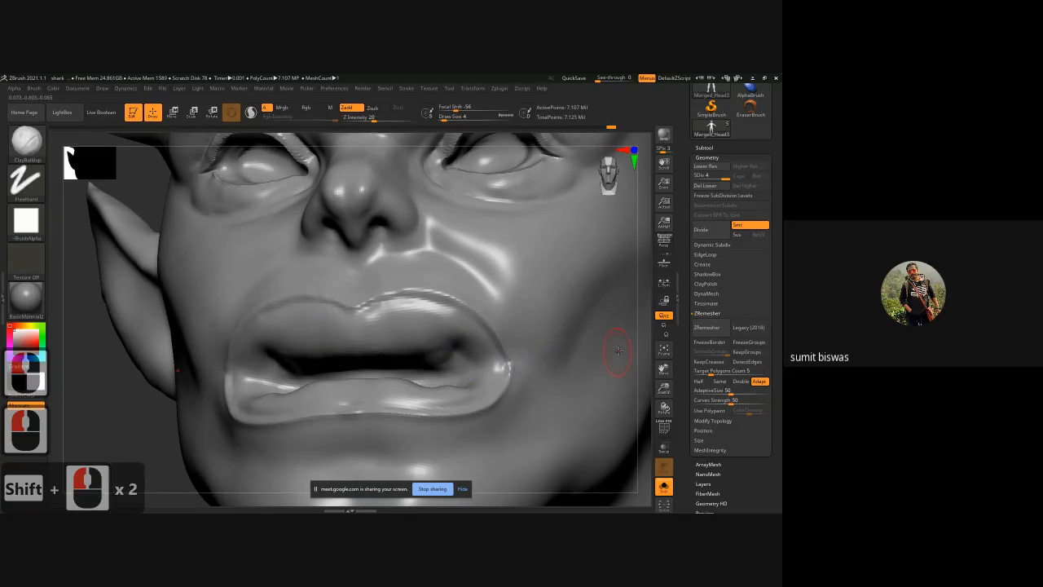
mouse_move(645, 343)
shift+mouse_down()
mouse_move(331, 311)
mouse_move(330, 337)
mouse_move(357, 331)
mouse_move(337, 320)
mouse_move(353, 292)
mouse_move(353, 303)
shift+mouse_up()
mouse_move(347, 300)
mouse_down()
mouse_move(329, 308)
mouse_move(347, 334)
mouse_move(355, 298)
mouse_up()
mouse_move(356, 298)
shift+mouse_down()
mouse_move(363, 289)
mouse_move(357, 296)
shift+mouse_up()
shift+drag(358, 293, 367, 300)
alt+drag(624, 422, 625, 405)
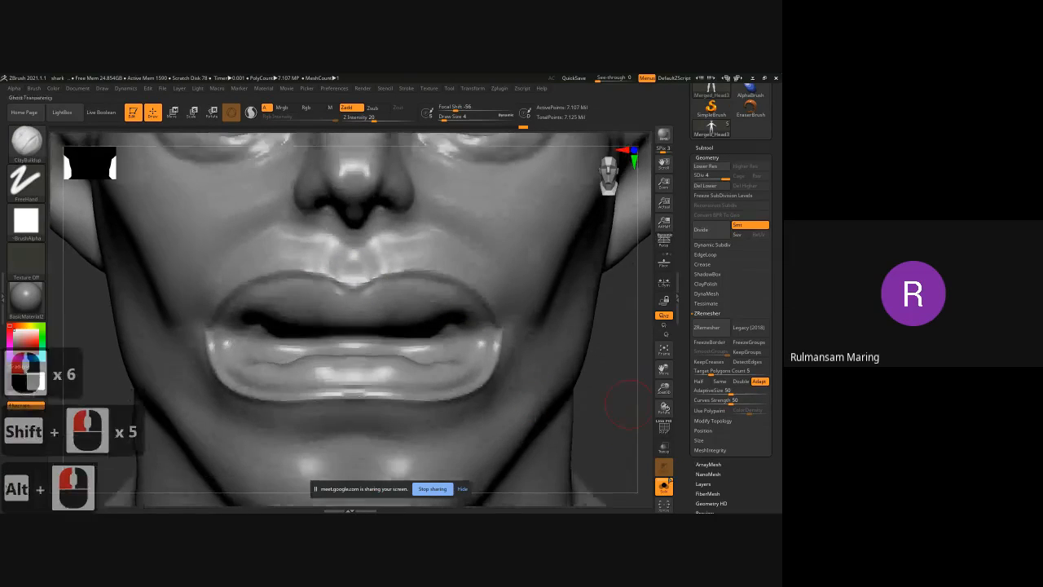
Step: Turn off Solo to show the fangs, and build up the skin beside the philtrum with ClayBuildup at draw size 6, smoothing the strokes
click(664, 486)
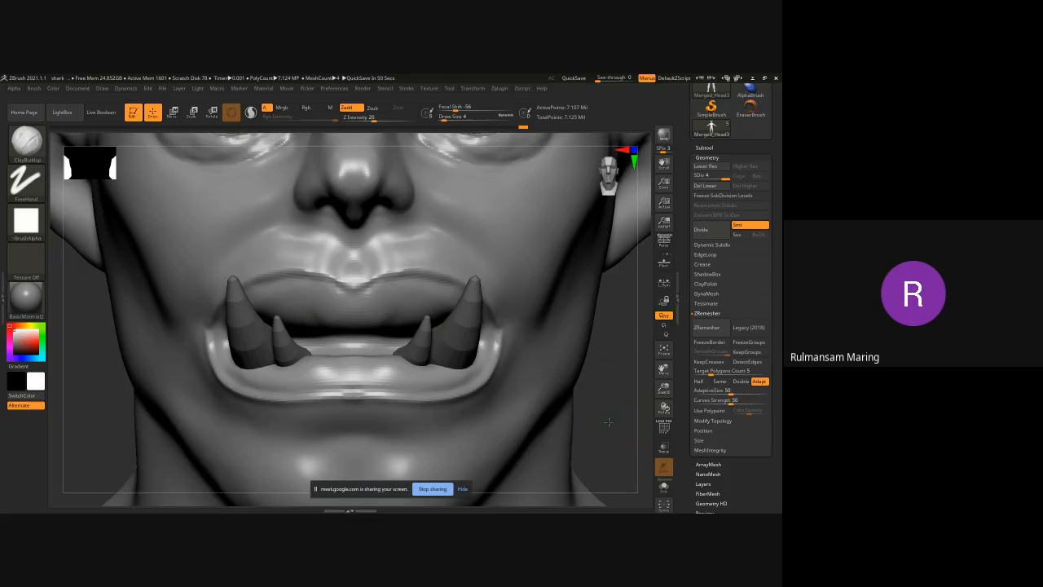
mouse_move(608, 421)
right_down()
mouse_move(577, 400)
mouse_move(618, 419)
right_up()
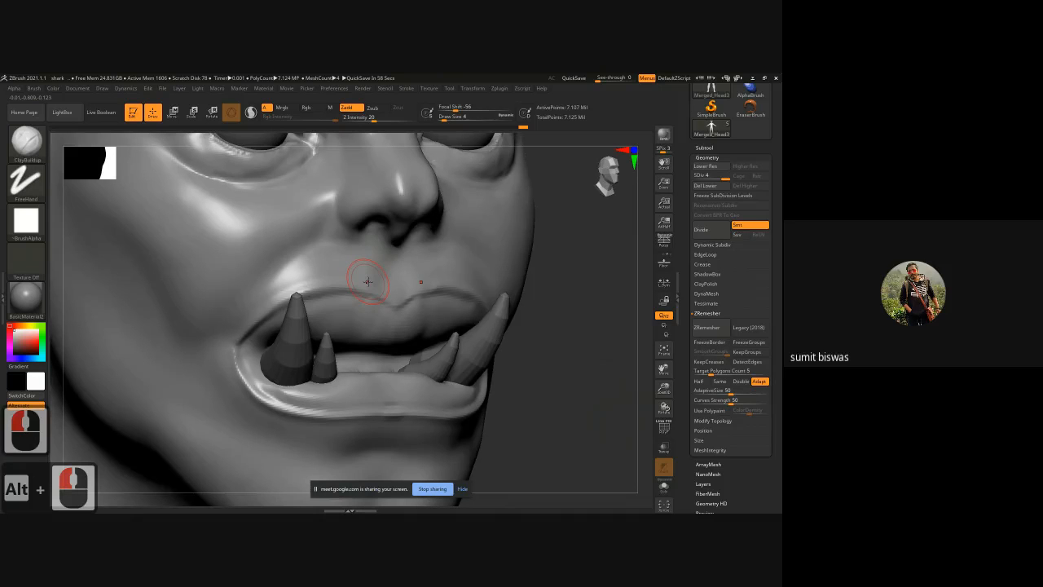
key(bracketright)
key(bracketright)
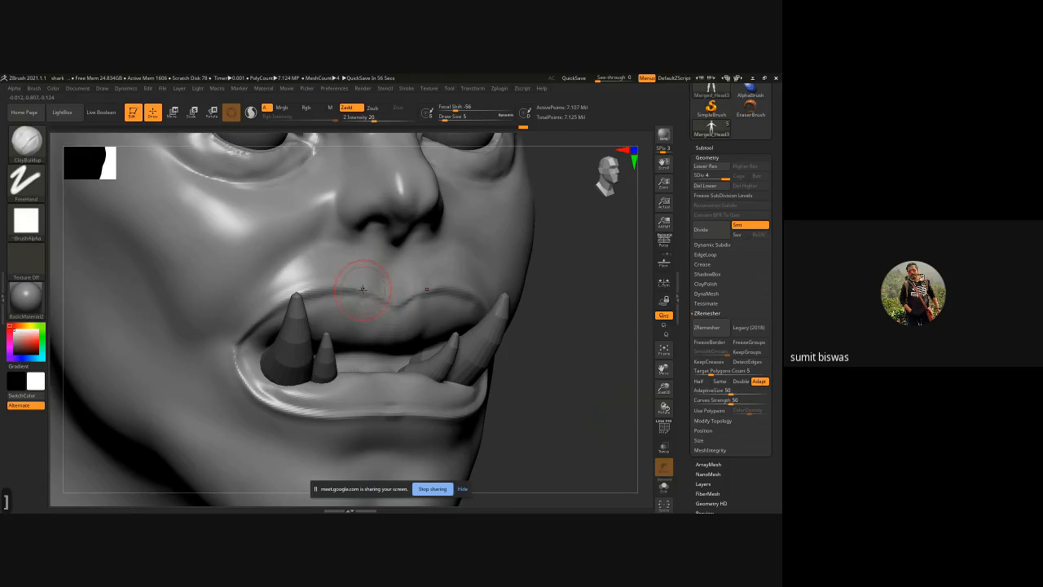
drag(586, 322, 430, 274)
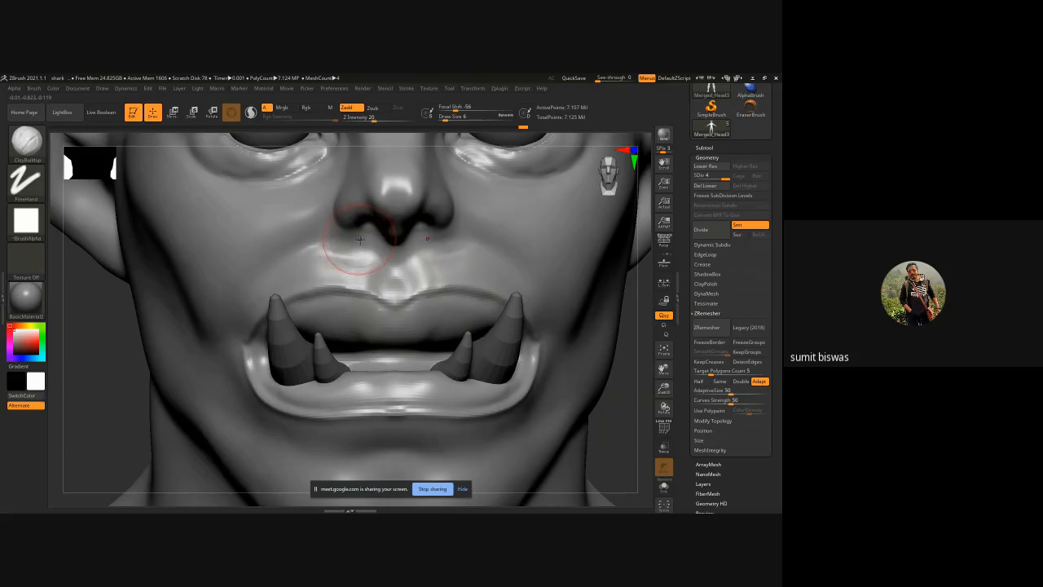
mouse_move(356, 275)
mouse_down()
mouse_move(358, 248)
mouse_move(356, 257)
mouse_up()
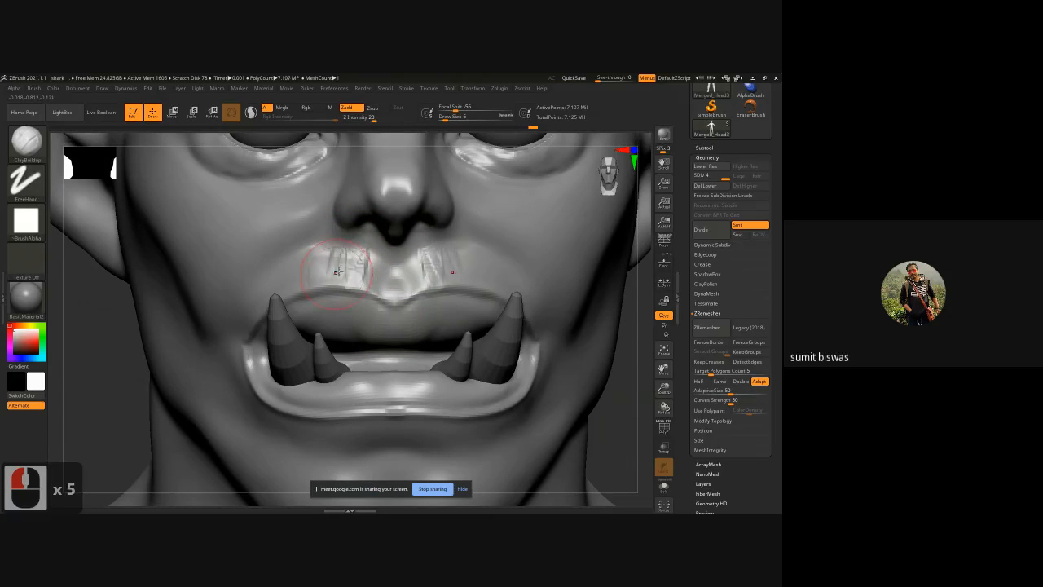
mouse_move(337, 269)
shift+mouse_down()
mouse_move(366, 257)
mouse_move(323, 257)
mouse_move(351, 269)
mouse_move(343, 252)
mouse_move(326, 259)
shift+mouse_up()
shift+drag(317, 256, 342, 262)
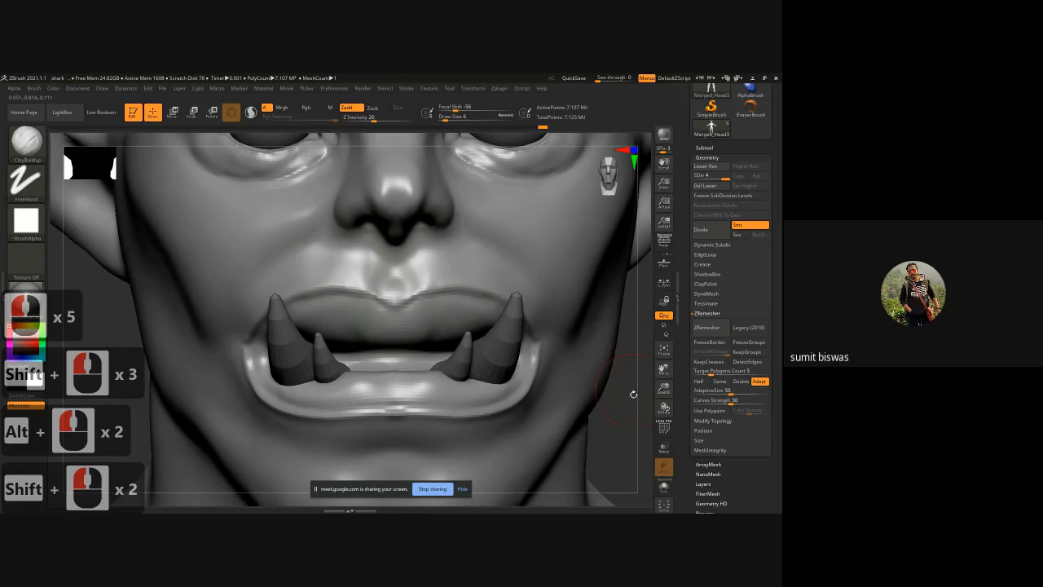
Step: Add volume across the middle of the lower lip, between the fangs, with ClayBuildup at draw size 6
alt+drag(643, 418, 630, 384)
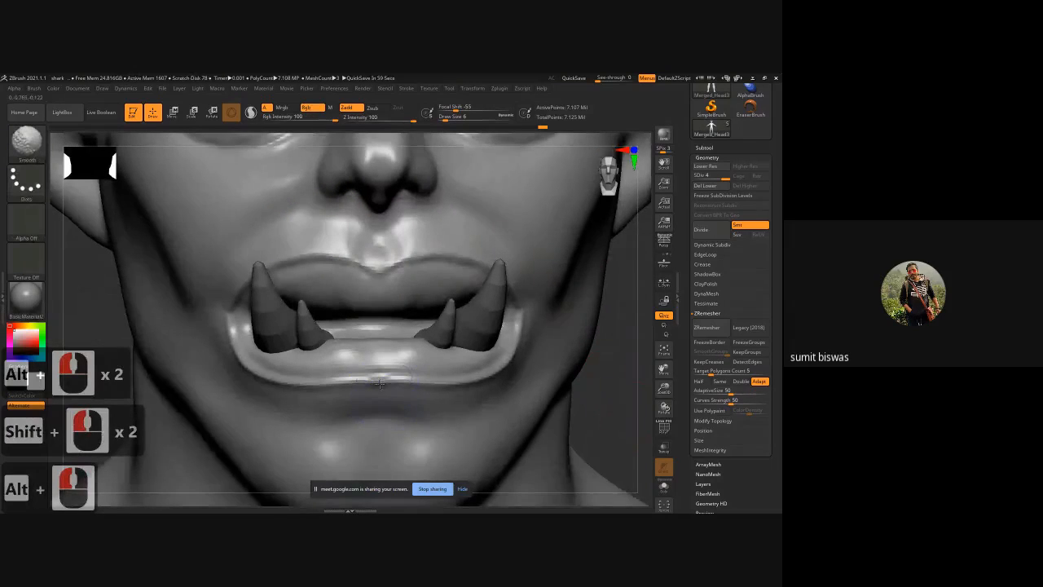
shift+click(613, 336)
shift+click(613, 336)
alt+drag(614, 336, 612, 382)
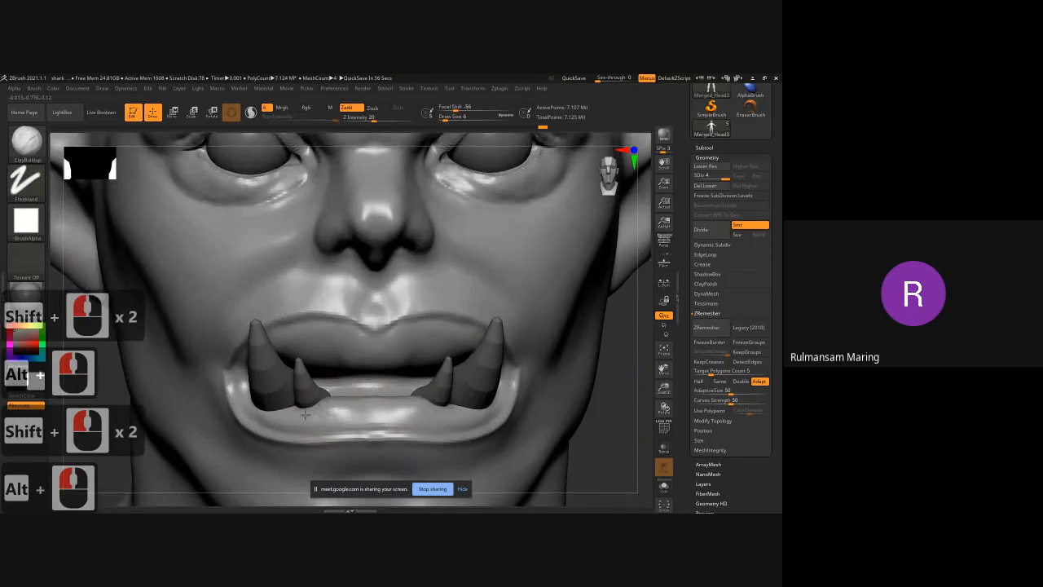
drag(304, 414, 411, 413)
drag(330, 411, 363, 407)
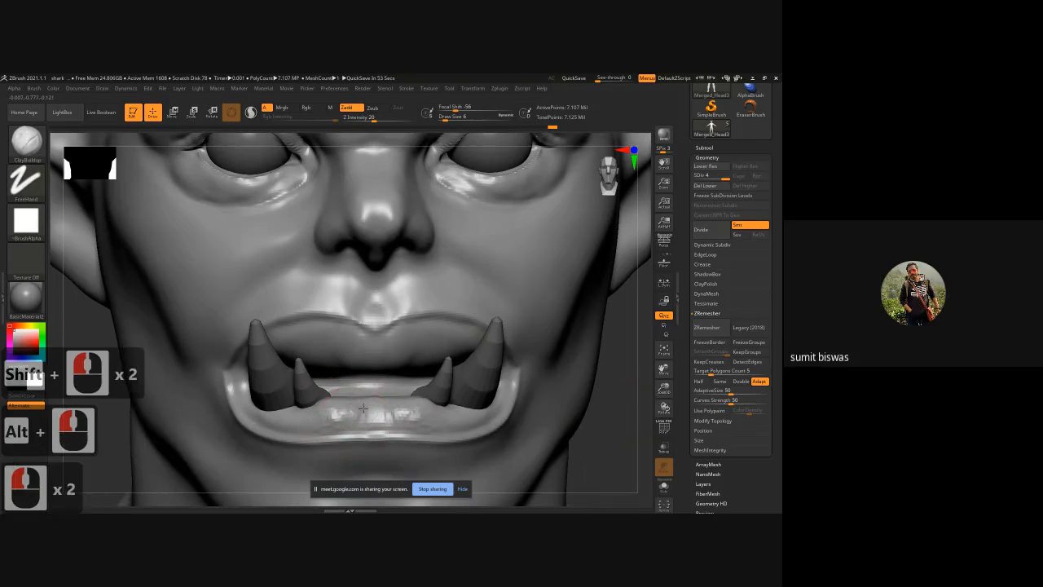
click(388, 416)
click(358, 412)
click(399, 415)
click(342, 435)
click(404, 436)
click(305, 420)
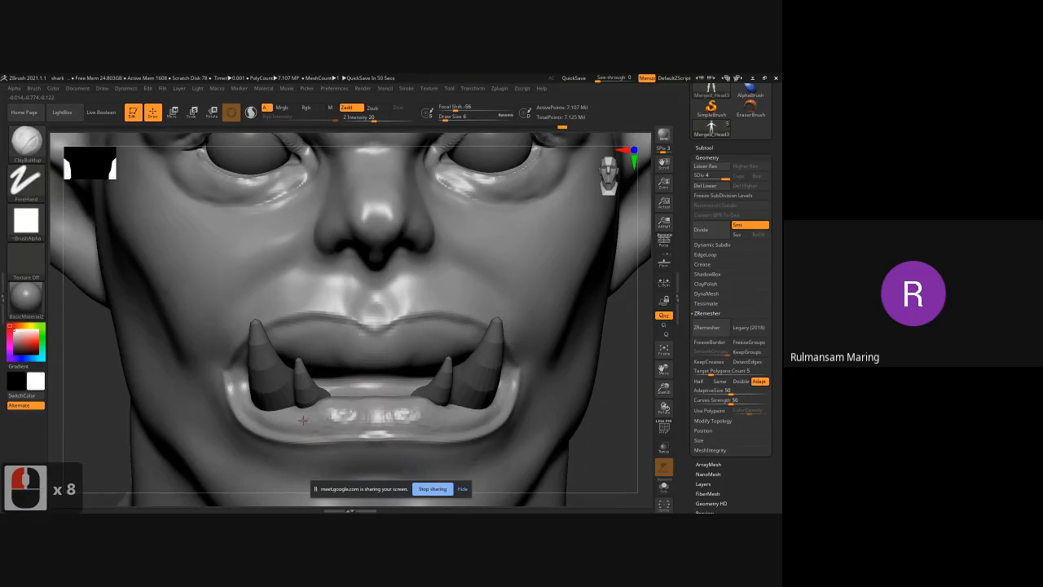
click(326, 412)
Step: Smooth the clay strokes across the middle of the lower lip
shift+click(350, 414)
shift+click(355, 413)
shift+click(362, 414)
shift+click(369, 415)
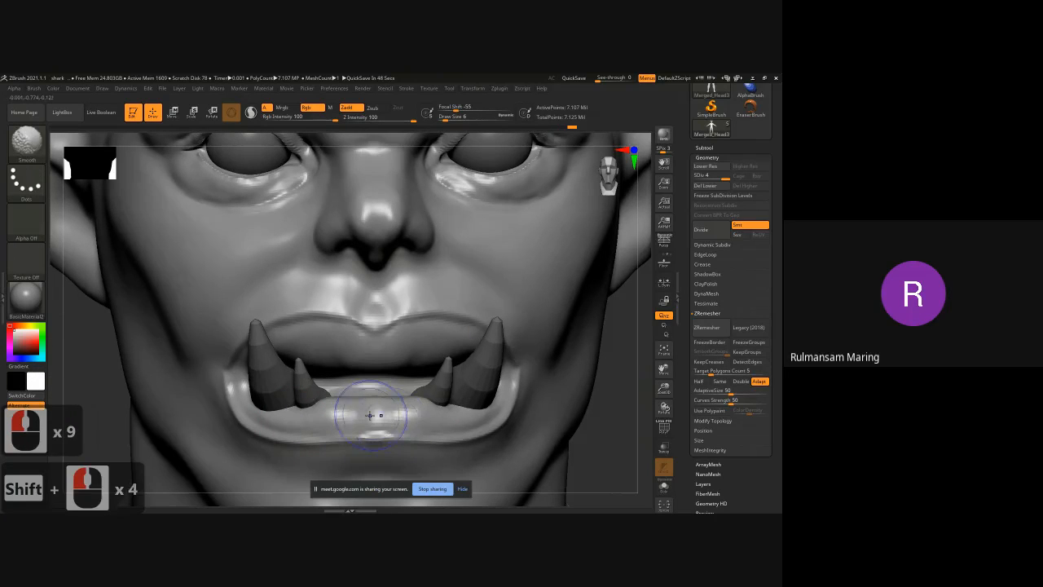
shift+click(399, 415)
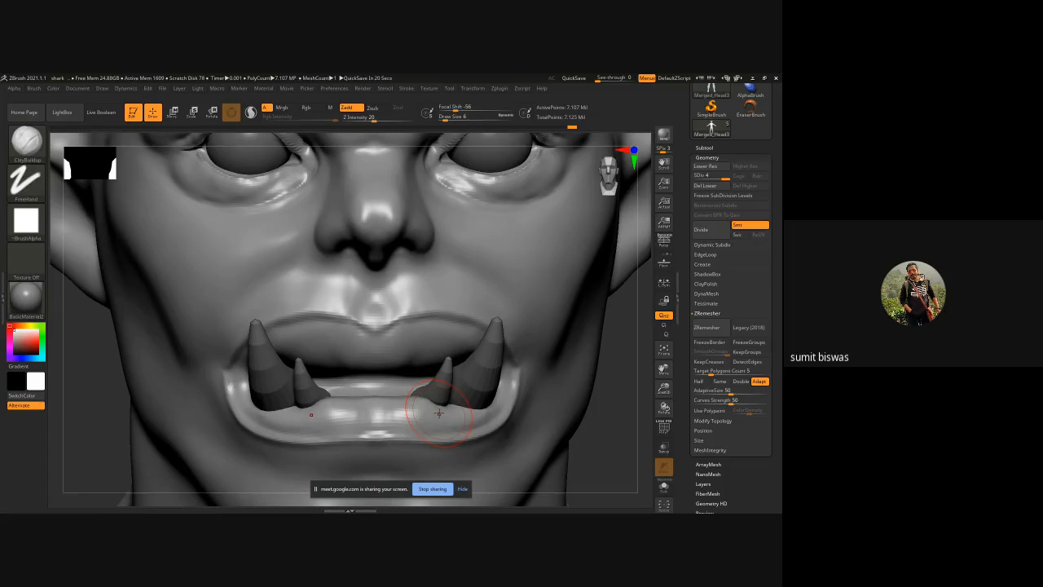
Step: Build up the cheek outside the mouth corner with ClayBuildup and smooth the strokes
key(ctrl)
scroll(623, 440, down, 3)
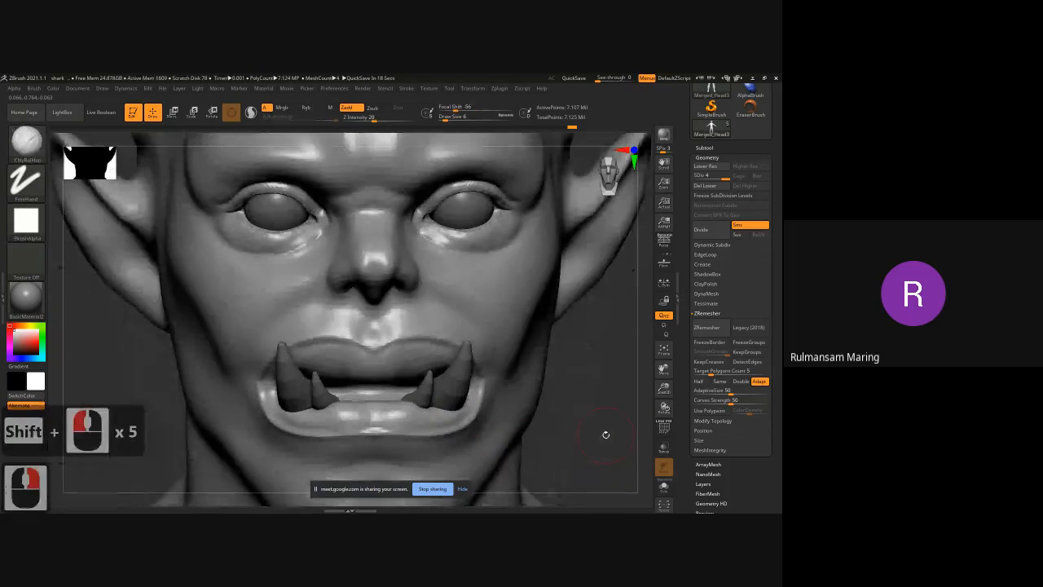
mouse_move(593, 430)
mouse_down()
mouse_move(226, 375)
mouse_move(244, 362)
mouse_move(240, 390)
mouse_move(243, 358)
mouse_up()
mouse_move(242, 363)
mouse_down()
mouse_move(249, 390)
mouse_move(251, 334)
mouse_up()
mouse_move(230, 382)
shift+mouse_down()
mouse_move(234, 368)
mouse_move(243, 373)
shift+mouse_up()
shift+drag(242, 371, 244, 346)
Step: Carve the nasolabial folds from the nostril wings toward the mouth corners with DamStandard at draw size 6, and smooth them
key(b)
key(d)
key(s)
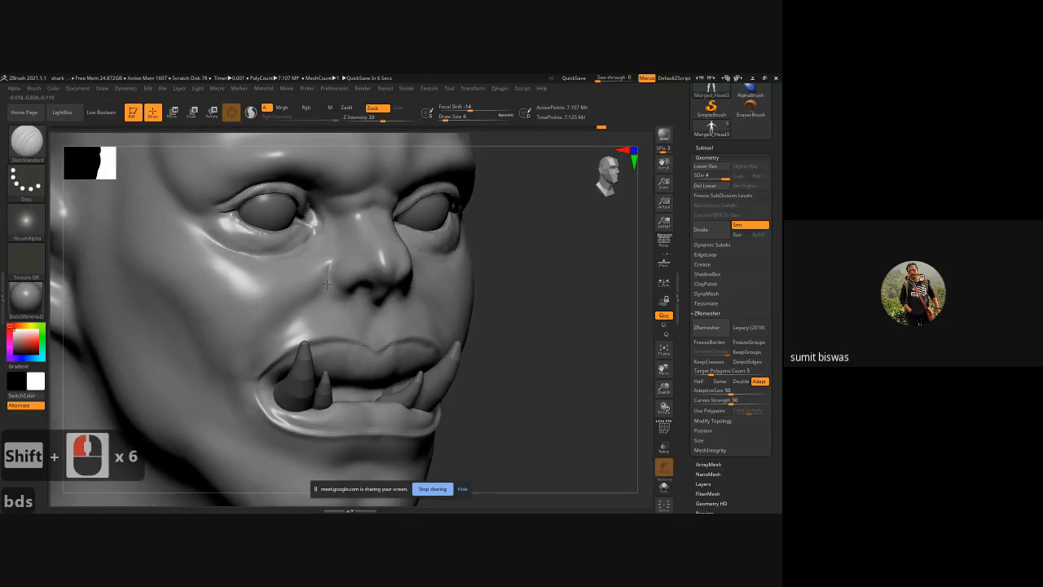
drag(326, 283, 259, 353)
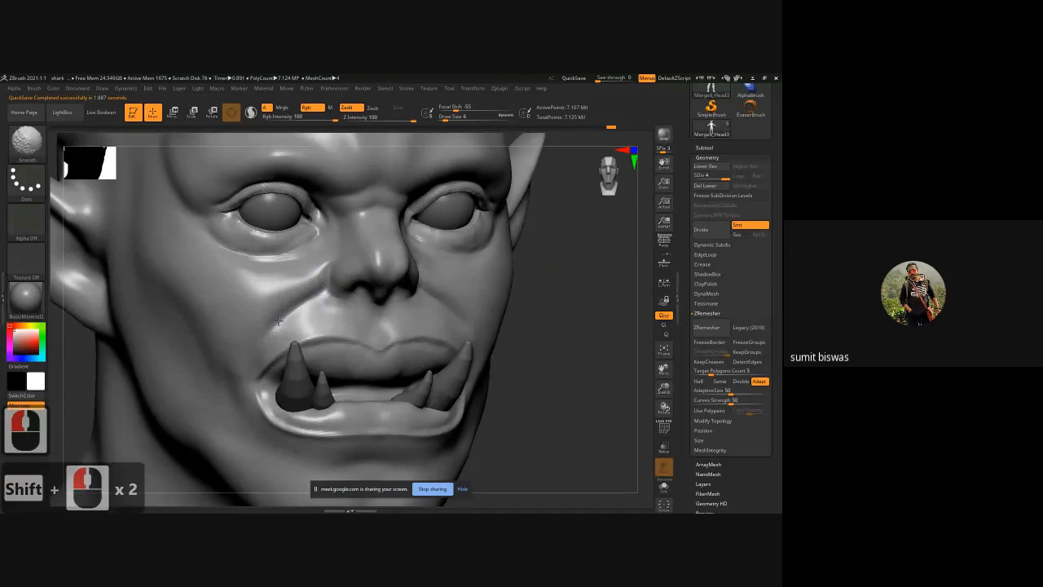
shift+drag(578, 326, 559, 327)
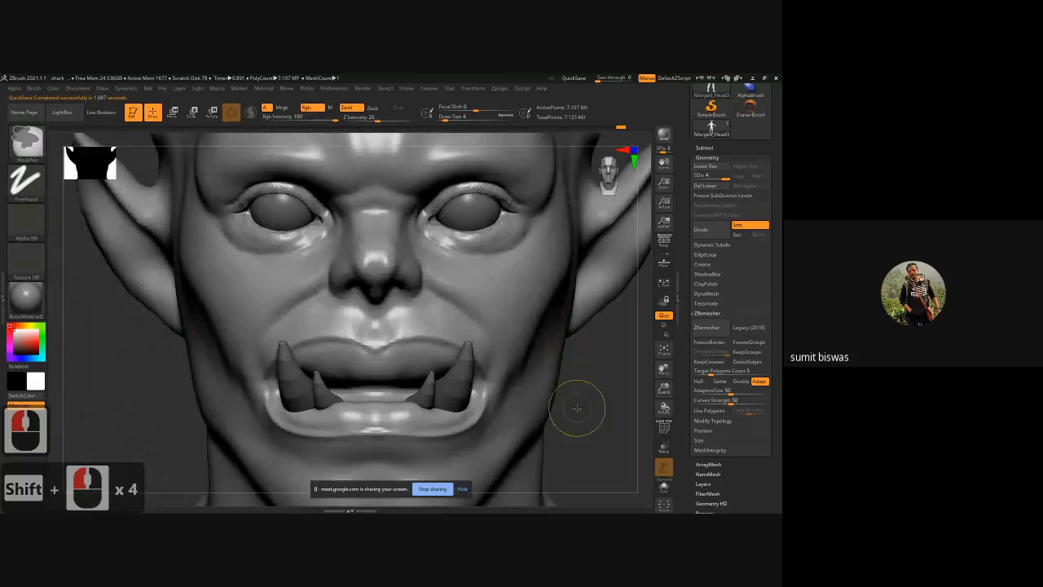
ctrl+right_drag(576, 407, 550, 370)
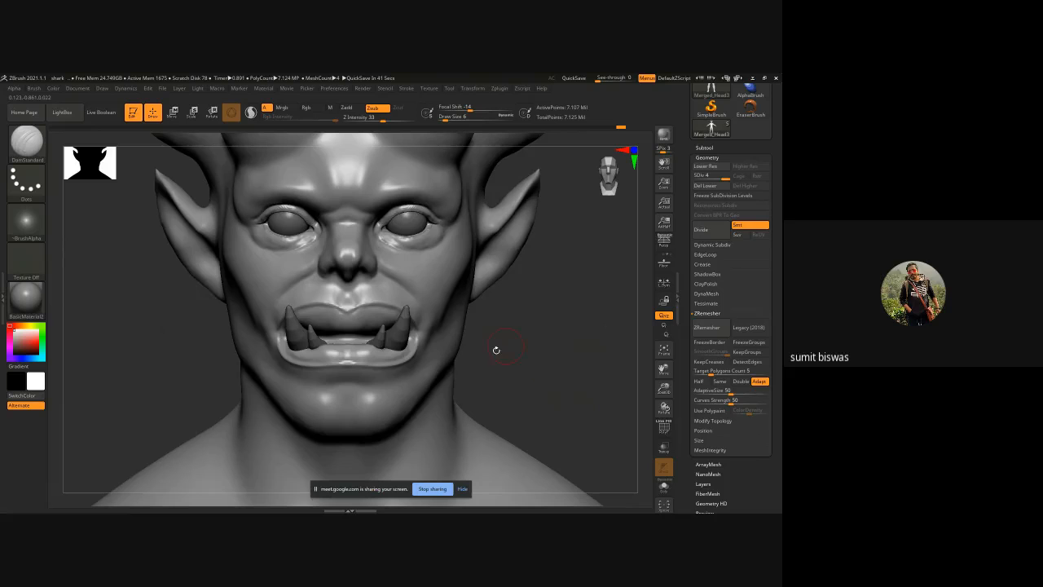
Step: Extend the nasolabial folds beside the mouth with DamStandard and smooth them into the cheeks
drag(494, 350, 308, 326)
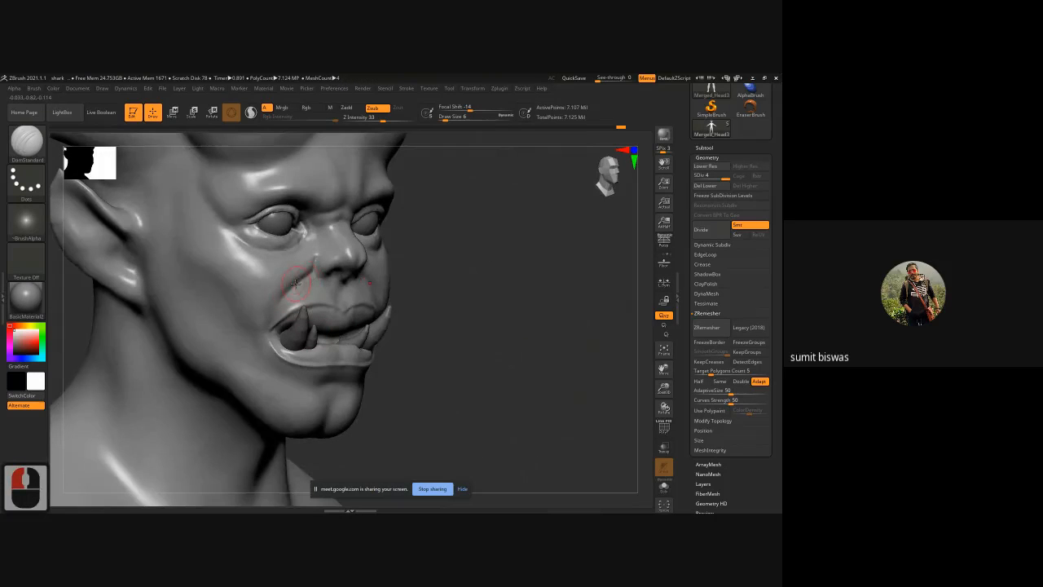
click(263, 317)
key(shift)
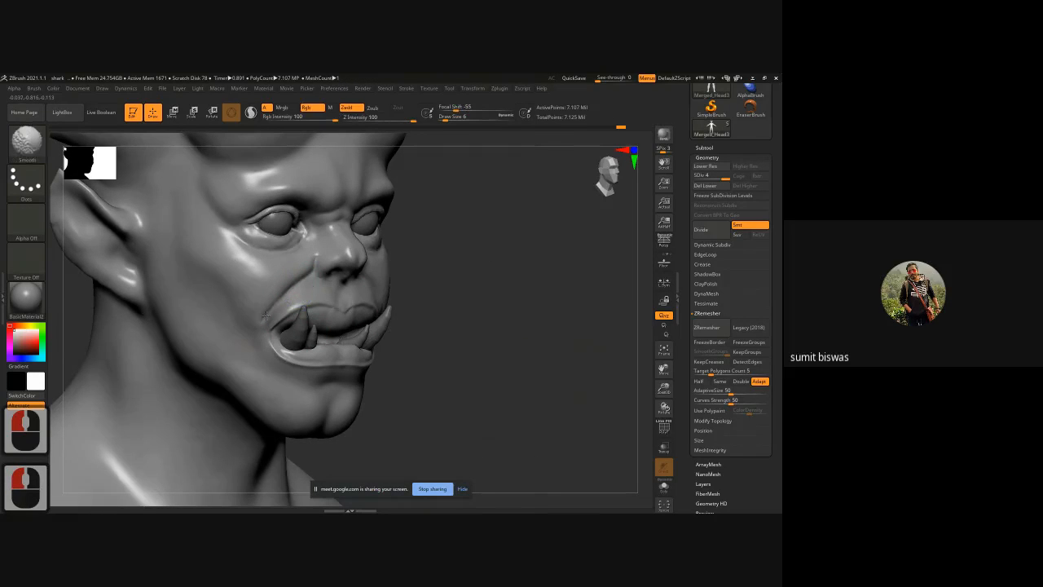
shift+click(281, 292)
shift+click(246, 292)
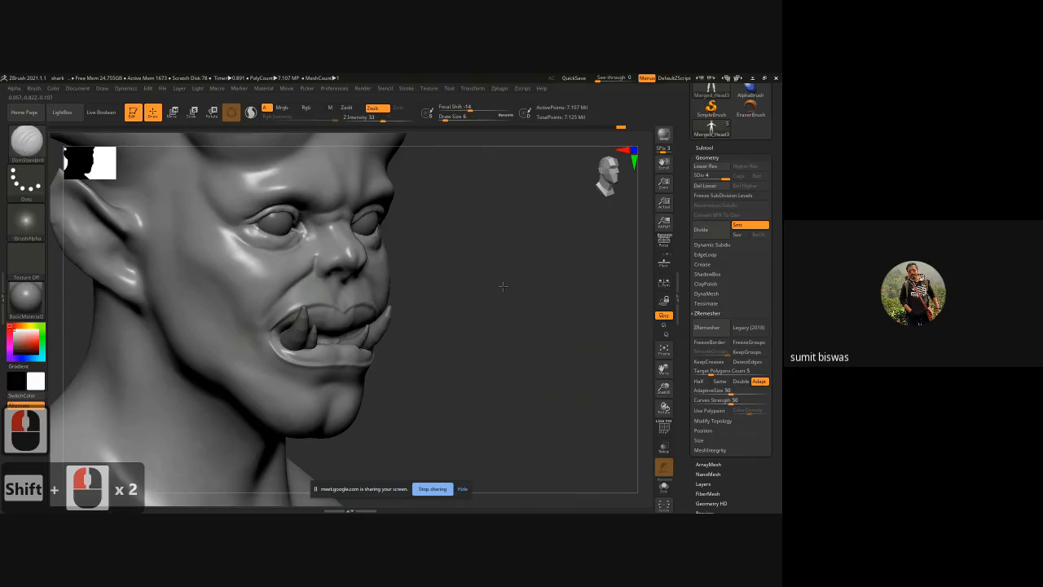
shift+drag(503, 286, 488, 287)
Step: Deepen the creases beside the nostril wings with DamStandard and smooth them into the nasolabial folds
alt+drag(548, 334, 590, 356)
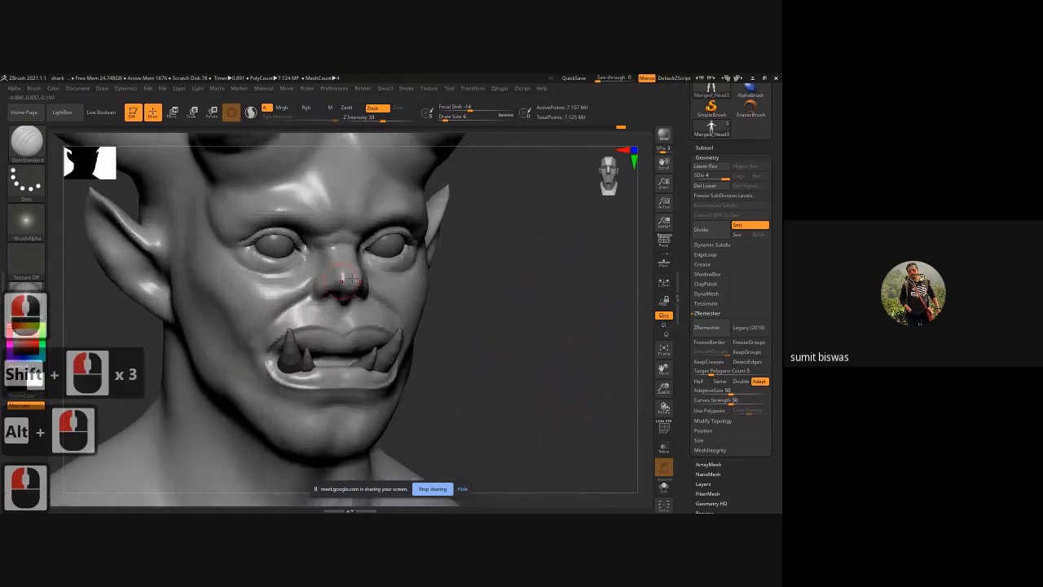
drag(314, 277, 312, 282)
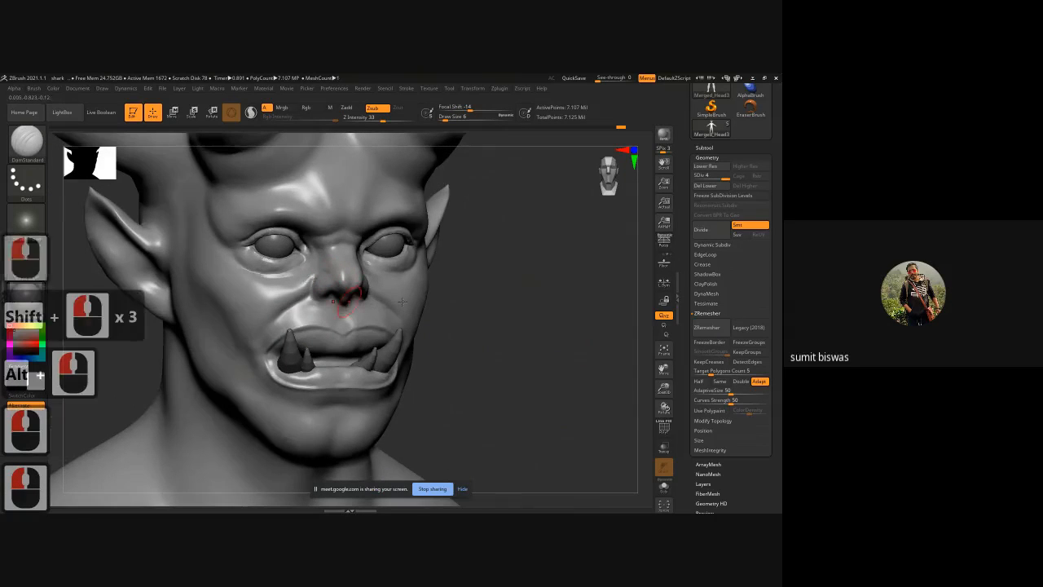
drag(482, 303, 549, 305)
shift+drag(320, 267, 311, 286)
shift+drag(500, 304, 474, 305)
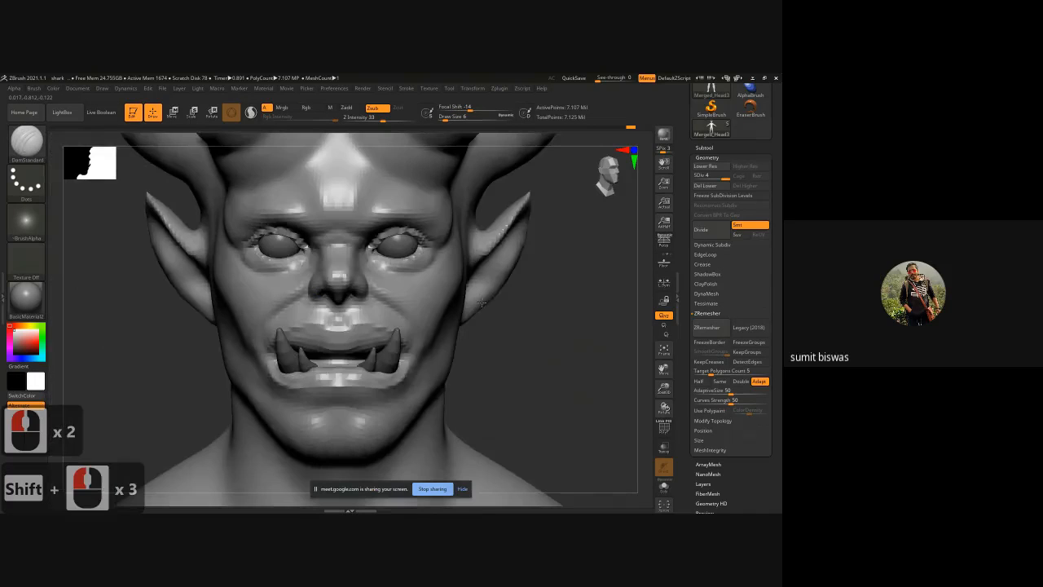
Step: Define the underside of the nose around the nostrils with DamStandard strokes
alt+drag(541, 349, 546, 324)
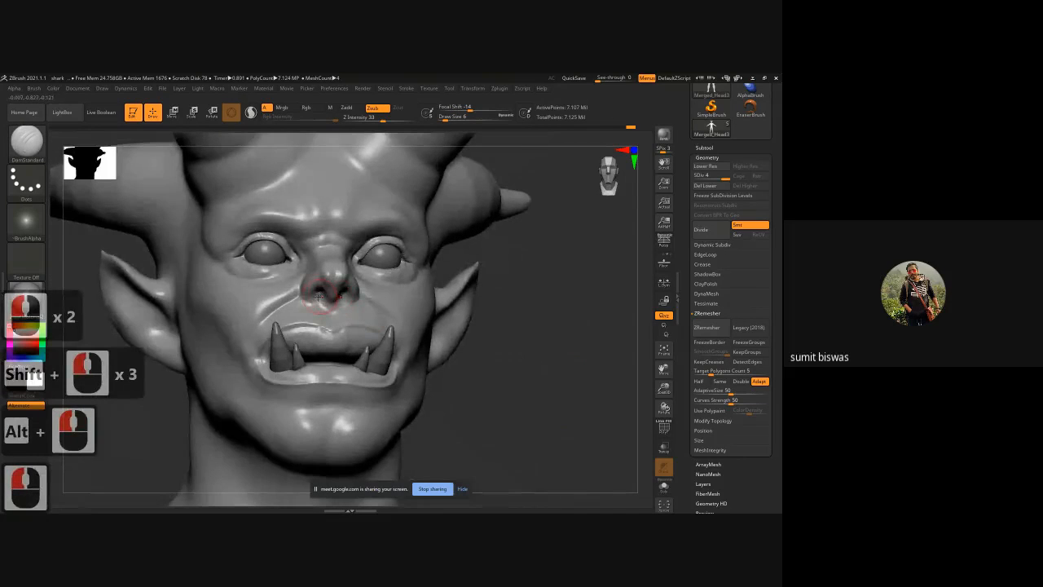
drag(320, 301, 323, 291)
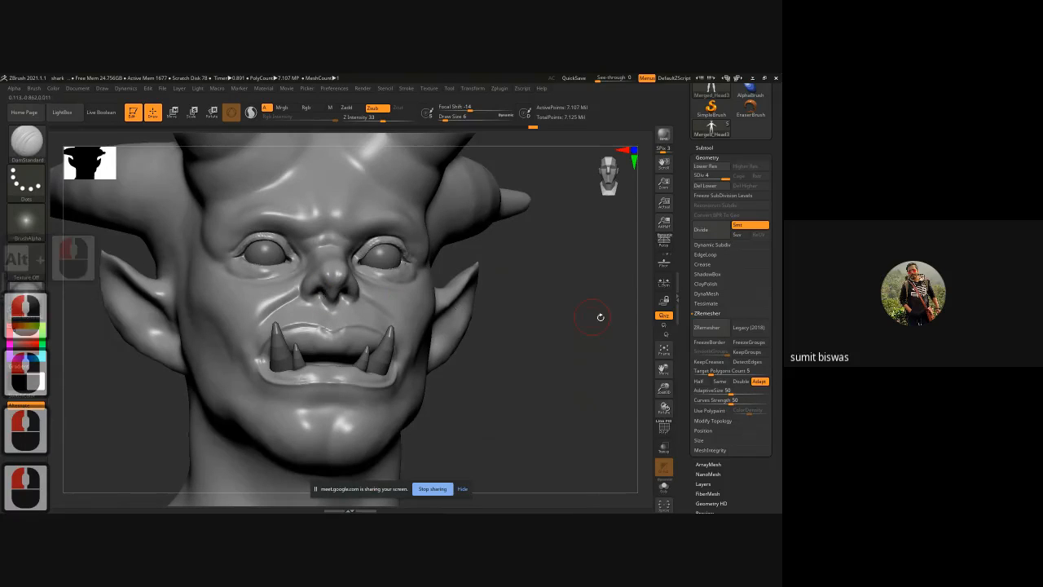
drag(598, 317, 520, 246)
drag(316, 291, 356, 299)
shift+drag(620, 410, 572, 410)
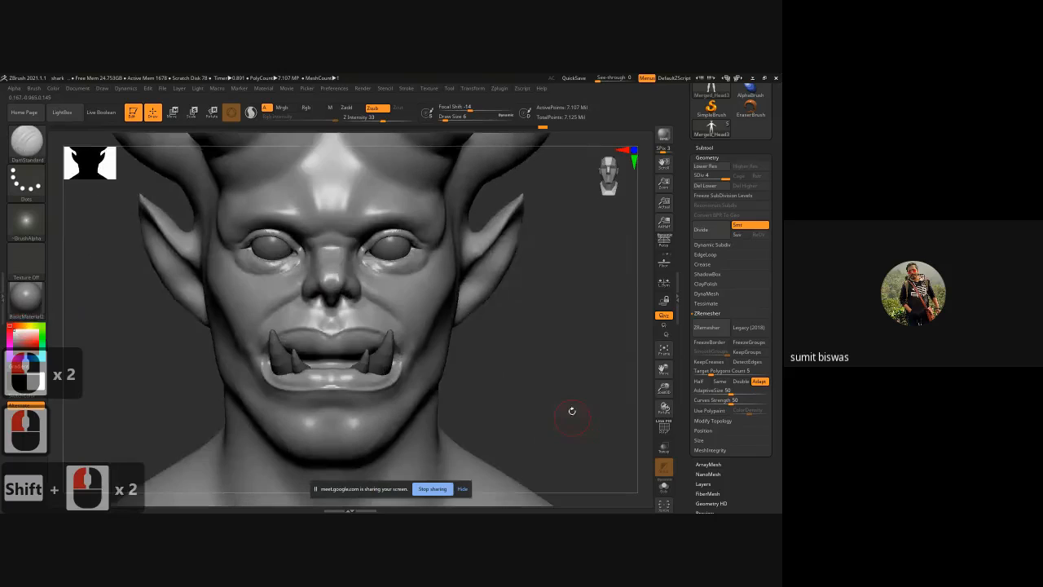
Step: Smooth the skin around the mouth and above the upper lip
alt+drag(565, 369, 567, 346)
mouse_move(405, 350)
shift+mouse_down()
mouse_move(402, 337)
mouse_move(404, 352)
mouse_move(362, 392)
mouse_move(355, 363)
shift+mouse_up()
mouse_move(348, 362)
shift+mouse_down()
mouse_move(366, 367)
mouse_move(313, 363)
mouse_move(324, 367)
shift+mouse_up()
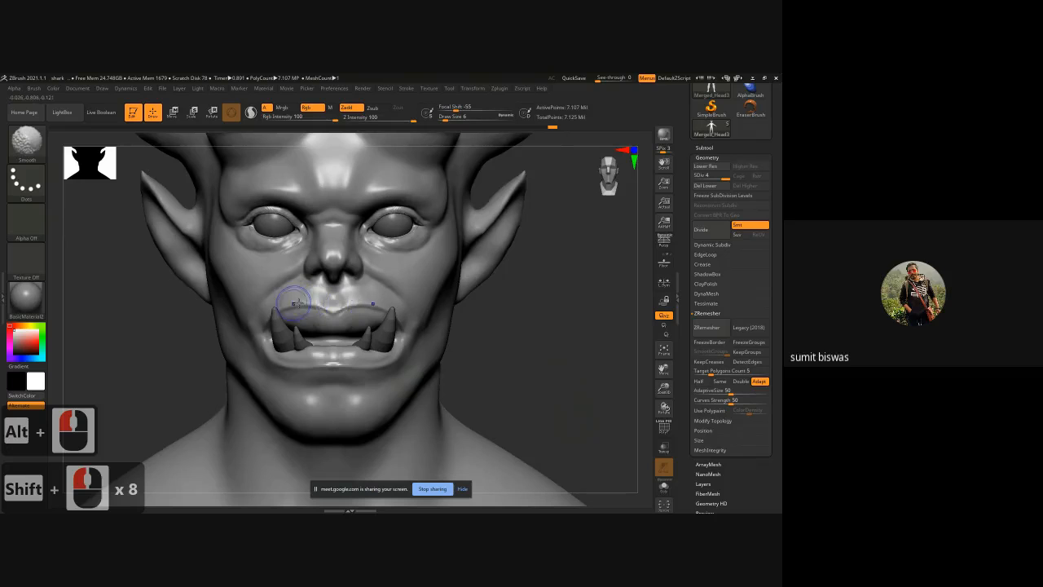
key(ctrl)
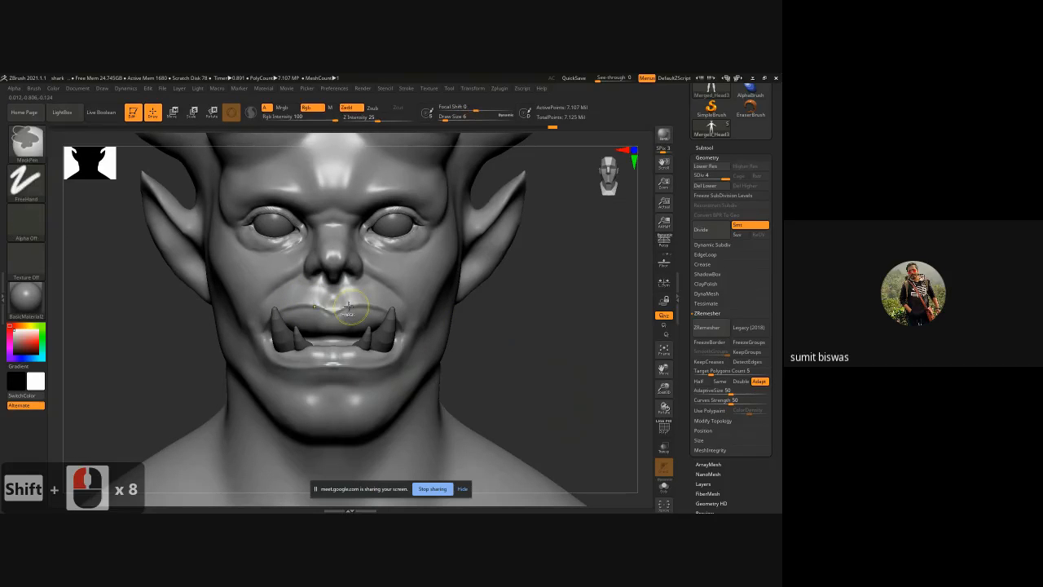
Step: Reshape the upper lip's border beside the cupid's bow with the Move brush at draw size 6
ctrl+right_drag(348, 307, 438, 326)
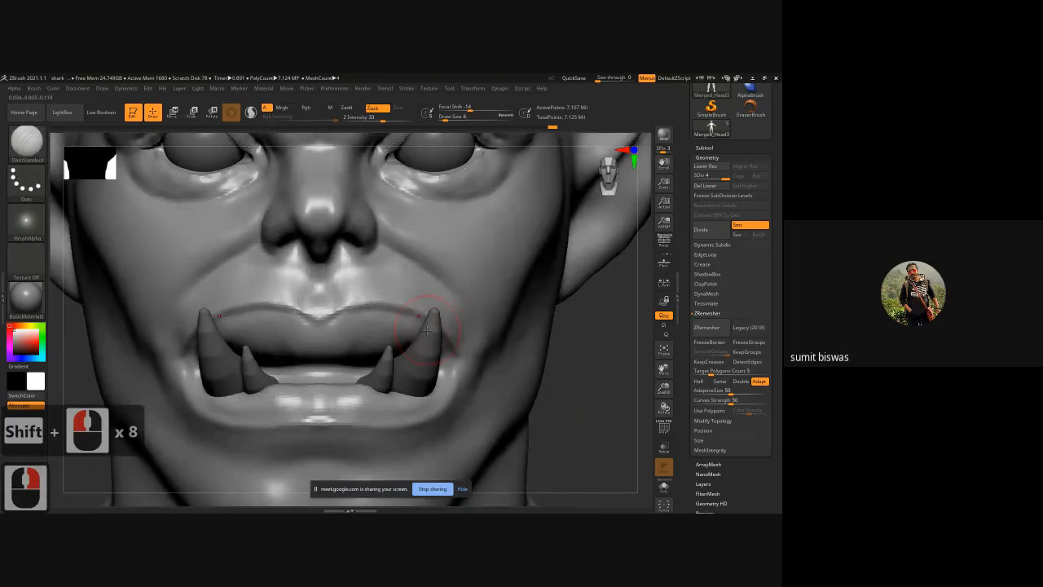
key(b)
key(m)
key(v)
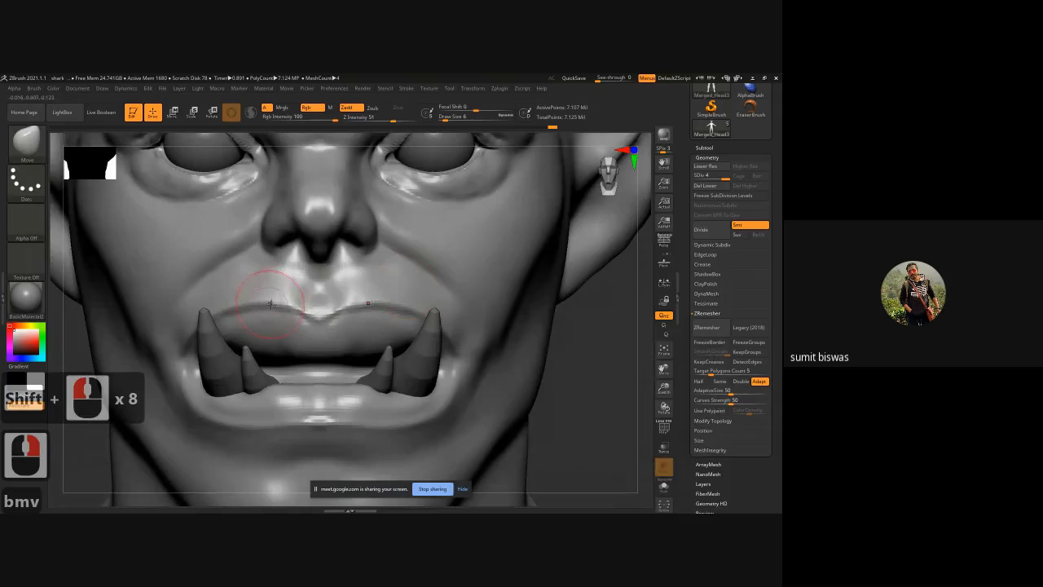
mouse_move(278, 300)
mouse_down()
mouse_move(238, 305)
mouse_move(247, 305)
mouse_up()
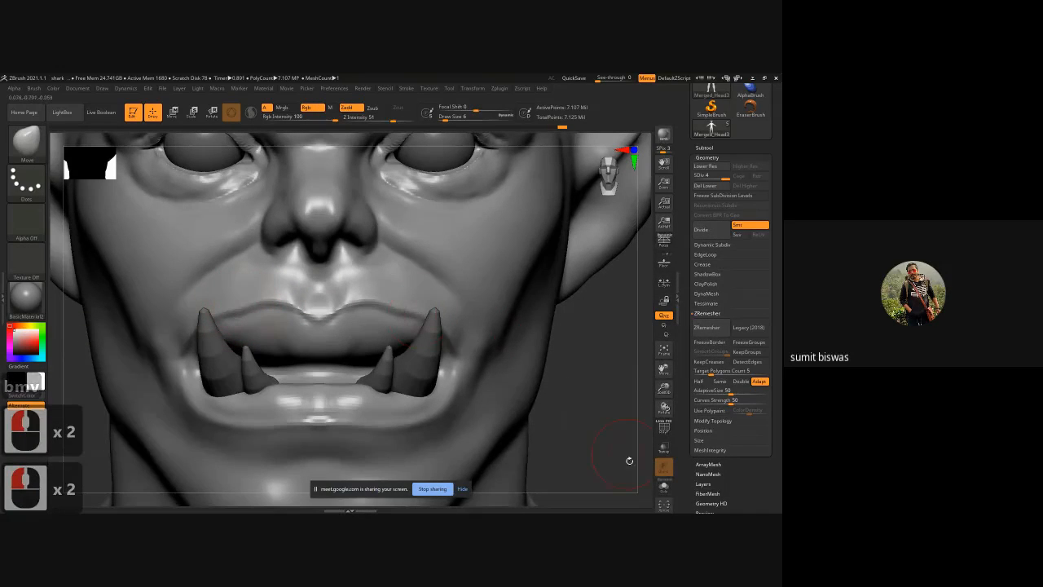
Step: Isolate the head with Solo, adjust the upper lip's outer contour and philtrum with the Move brush, and show the fangs again
click(665, 487)
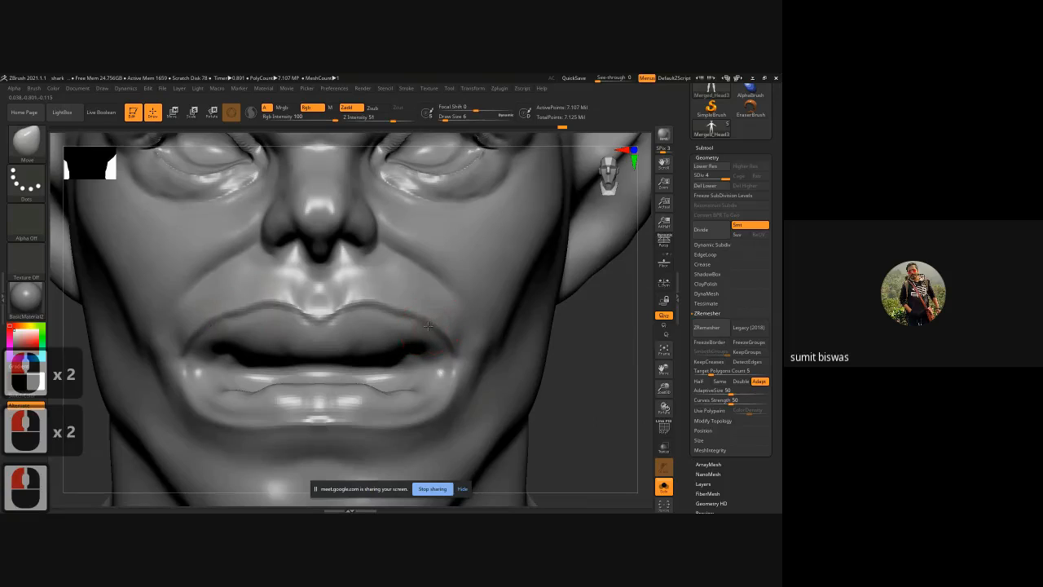
mouse_move(431, 322)
mouse_down()
mouse_move(349, 290)
mouse_move(343, 273)
mouse_move(347, 296)
mouse_move(408, 314)
mouse_up()
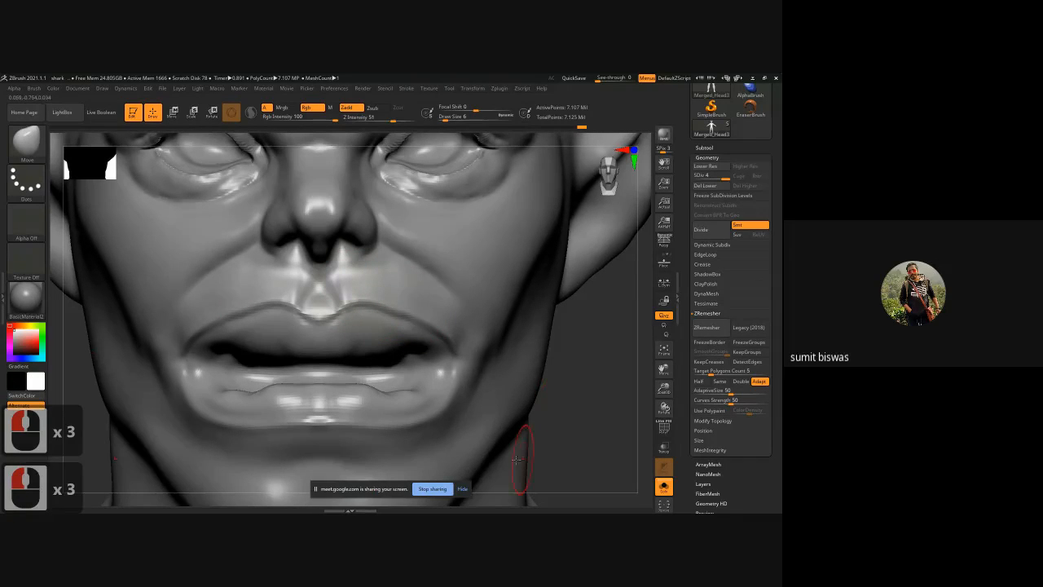
click(664, 487)
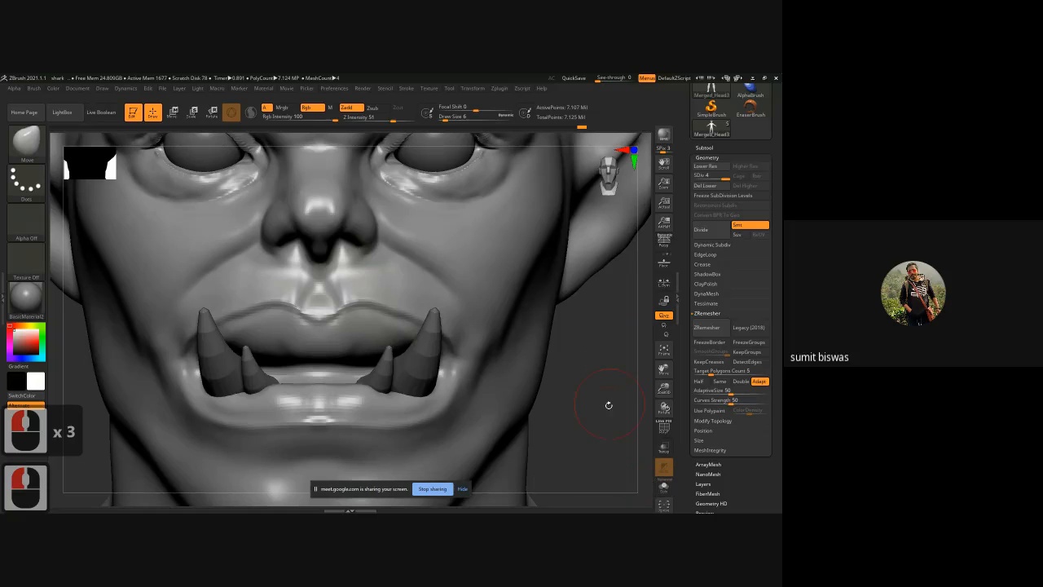
ctrl+right_drag(609, 410, 526, 342)
alt+click(391, 434)
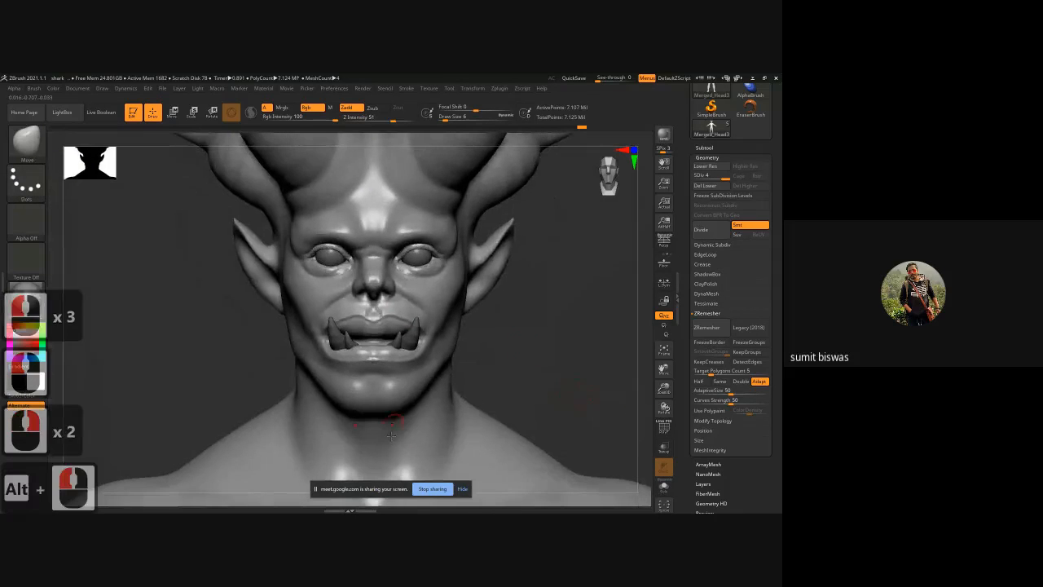
Step: Set the Move brush's draw size to 10, try one stroke on the middle of the upper lip, and undo it
mouse_move(549, 340)
mouse_down()
mouse_move(576, 338)
mouse_move(564, 339)
mouse_up()
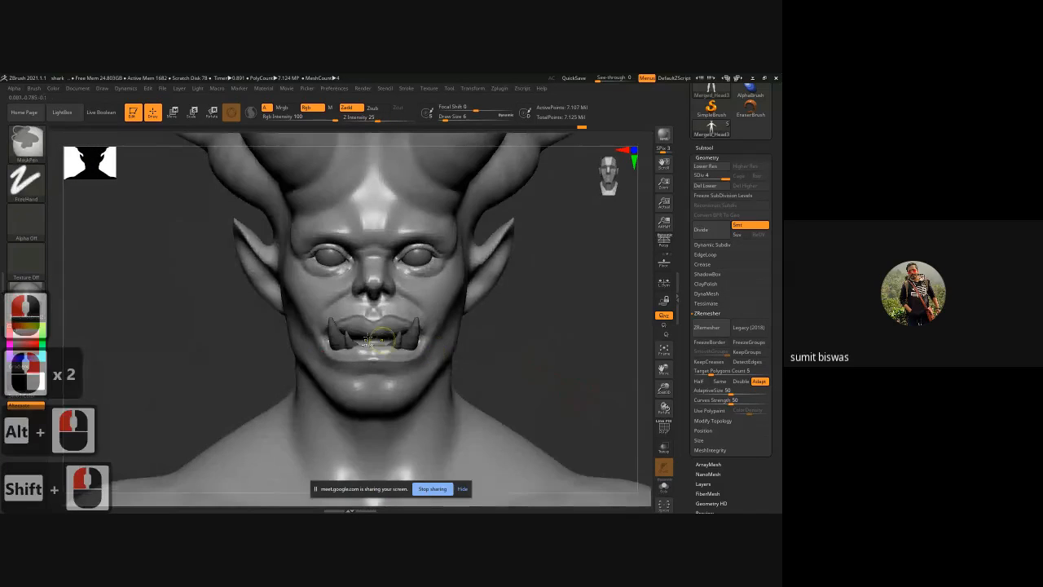
ctrl+right_drag(369, 336, 357, 363)
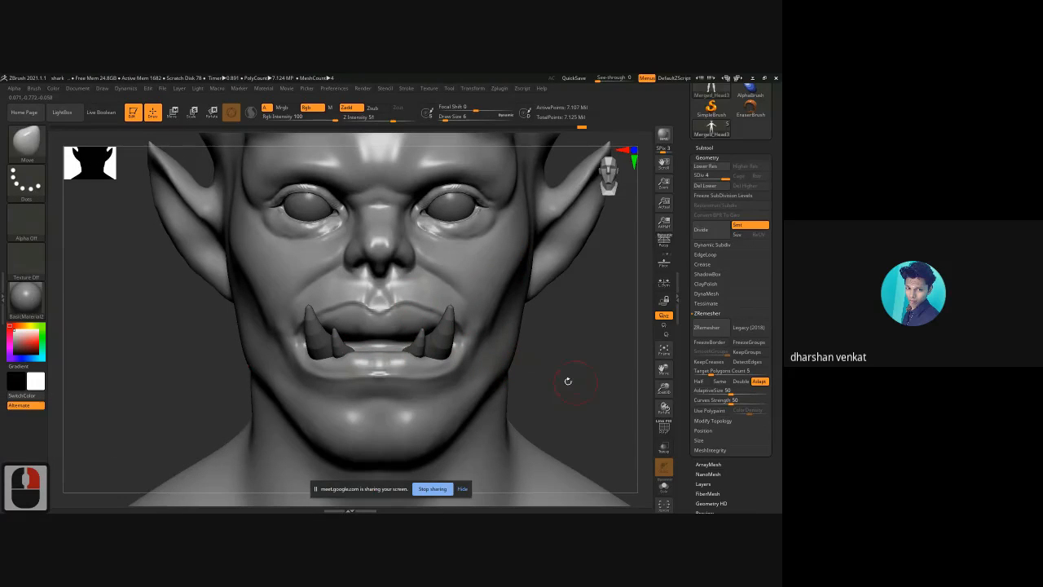
ctrl+right_drag(374, 332, 380, 358)
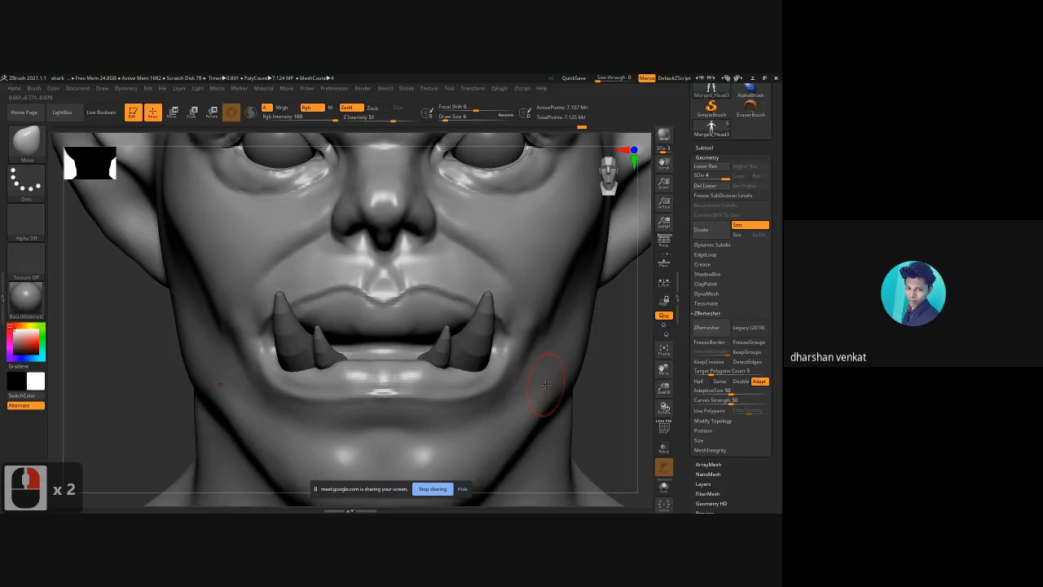
key(bracketright)
key(bracketright)
key(bracketright)
key(bracketright)
key(bracketright)
key(bracketright)
key(bracketright)
key(bracketright)
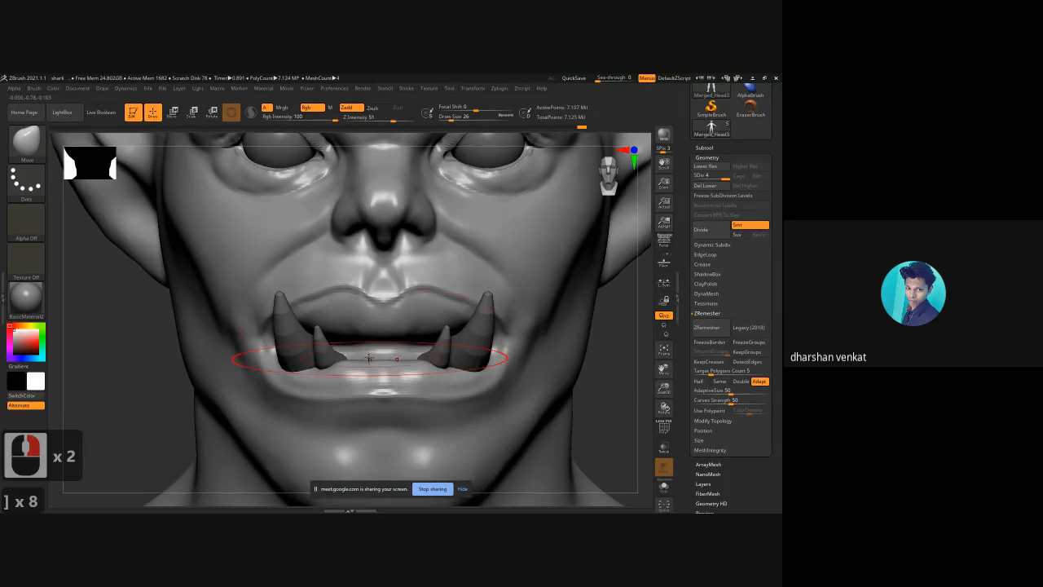
key(bracketleft)
key(bracketleft)
key(bracketleft)
key(bracketleft)
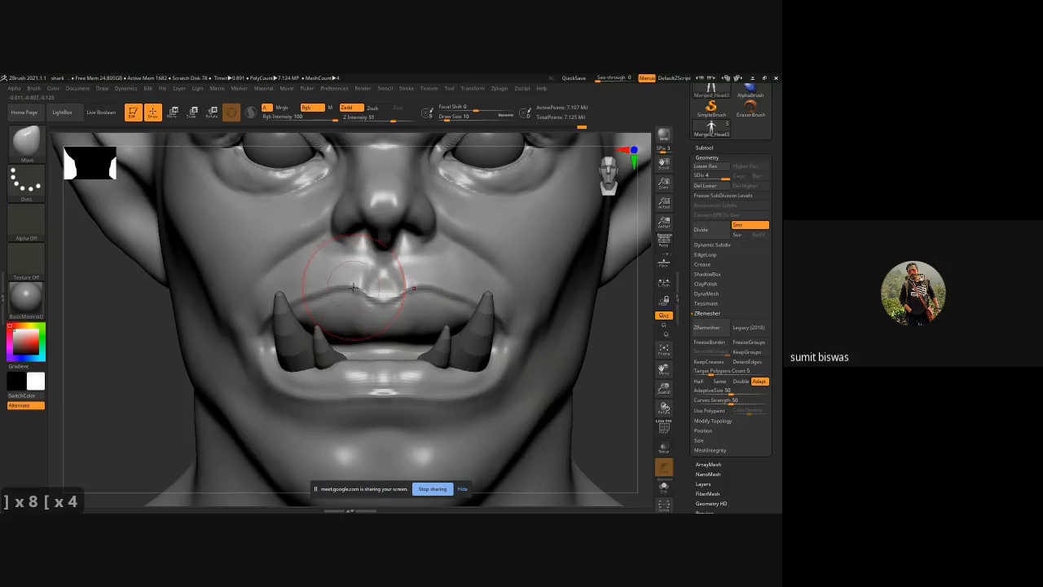
drag(358, 298, 373, 334)
key(ctrl+z)
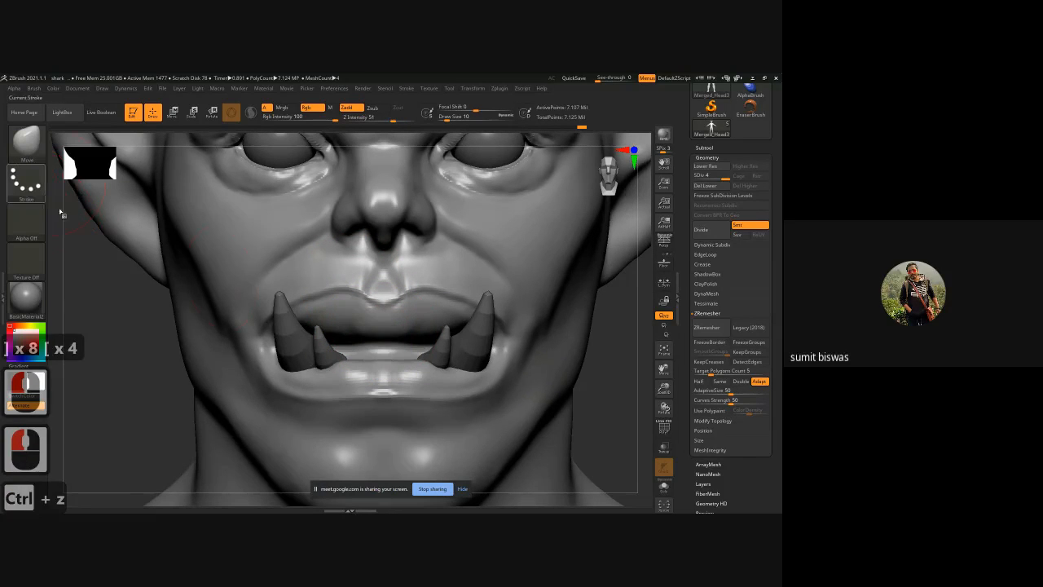
Step: Switch to the Move Topological brush and lower the head to subdivision level 1
key(b)
key(m)
key(t)
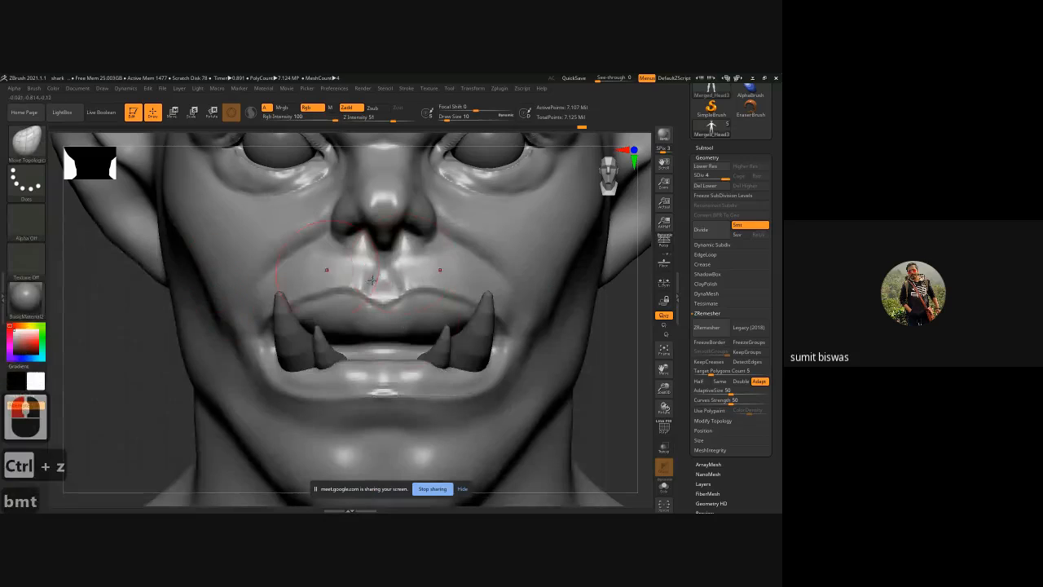
drag(378, 336, 550, 326)
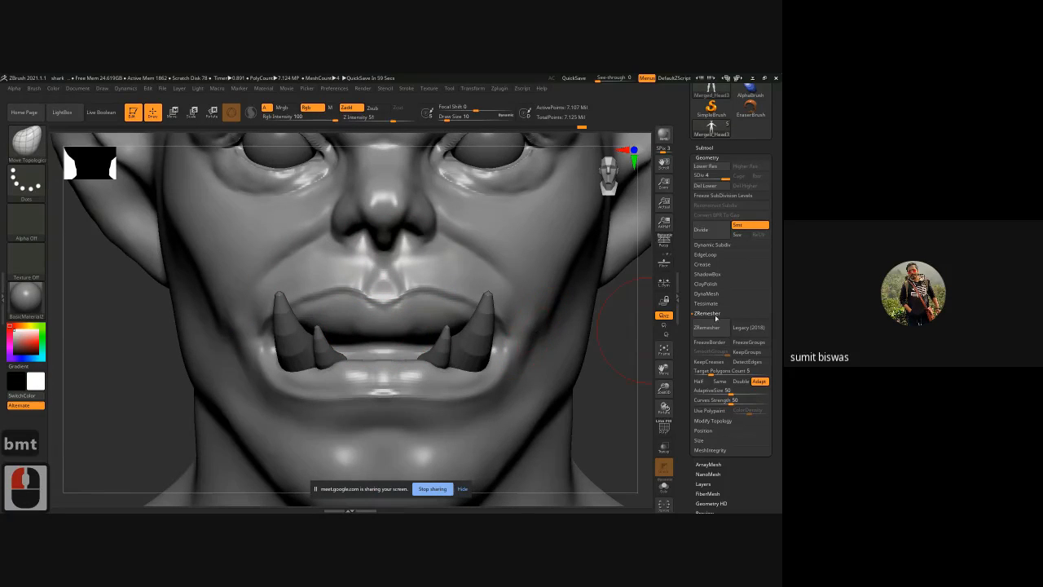
drag(721, 177, 696, 177)
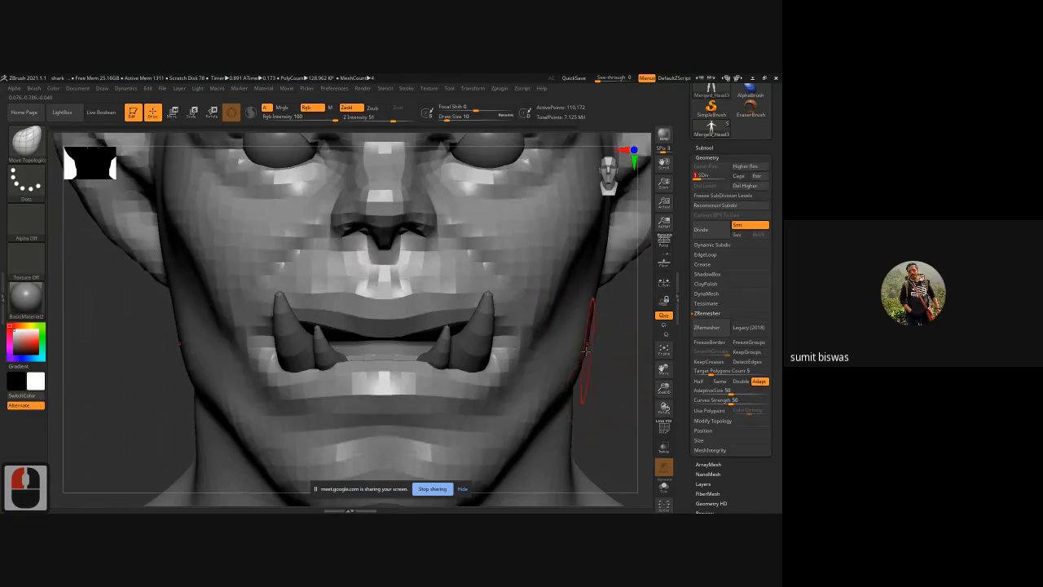
alt+drag(609, 380, 582, 368)
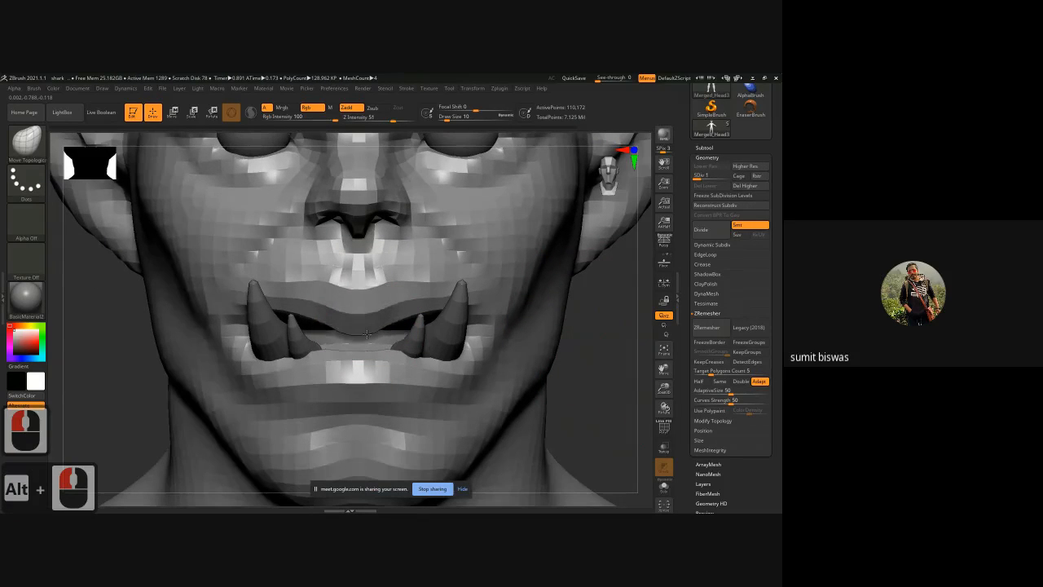
Step: Reshape the upper lip's lower edge at its middle and beside the fangs with Move Topological strokes
click(367, 332)
key(ctrl+z)
click(366, 311)
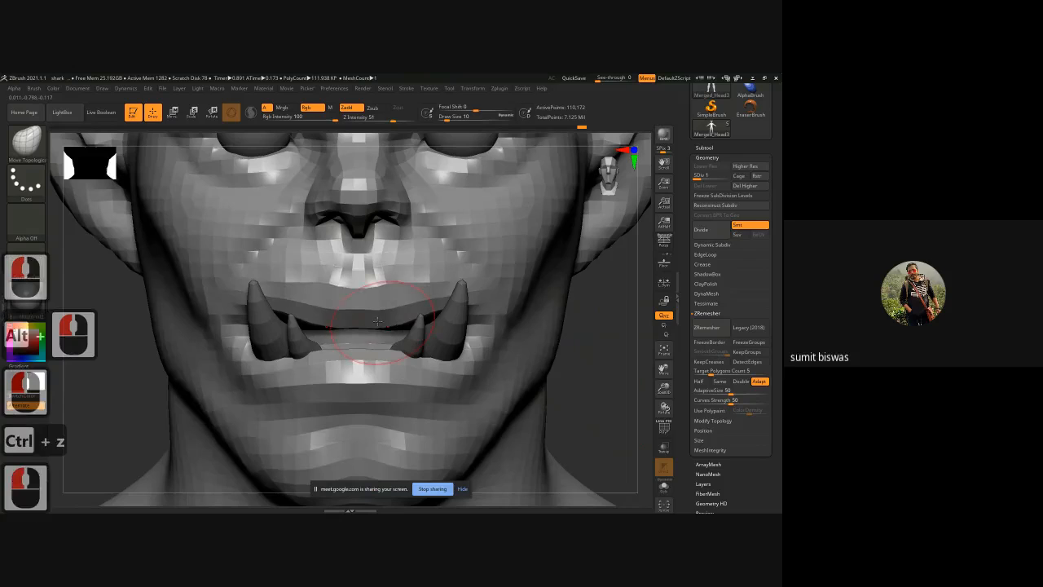
click(365, 312)
click(283, 302)
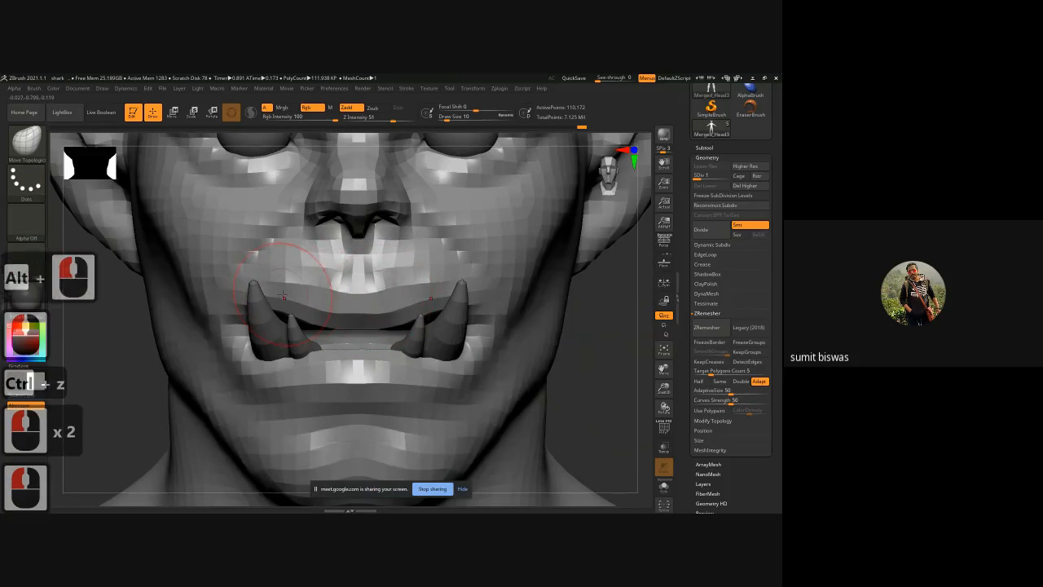
click(277, 299)
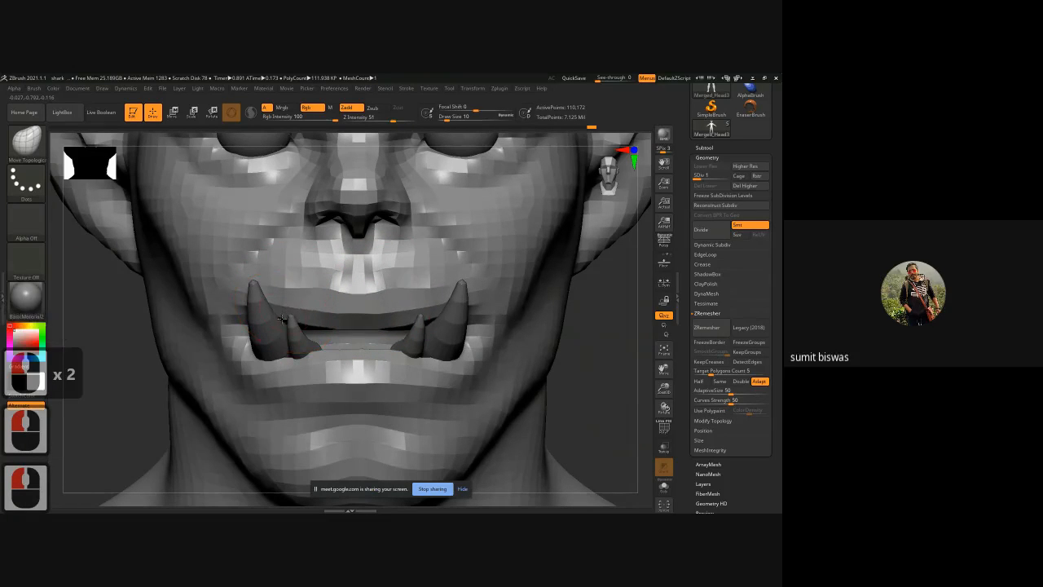
click(314, 323)
Step: Raise the top edge of the lower lip between the fangs with Move Topological strokes
click(358, 355)
click(359, 355)
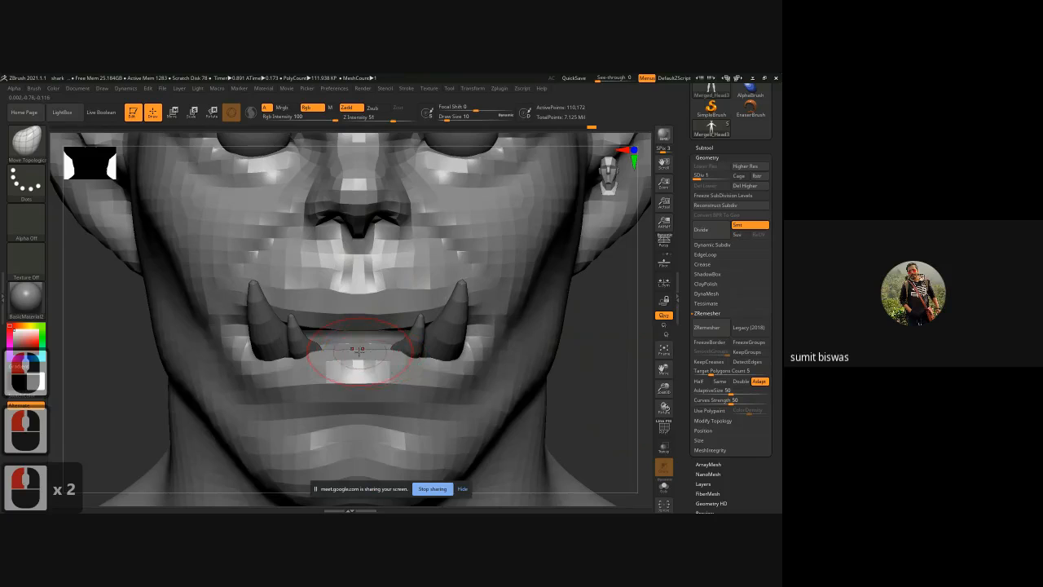
click(359, 354)
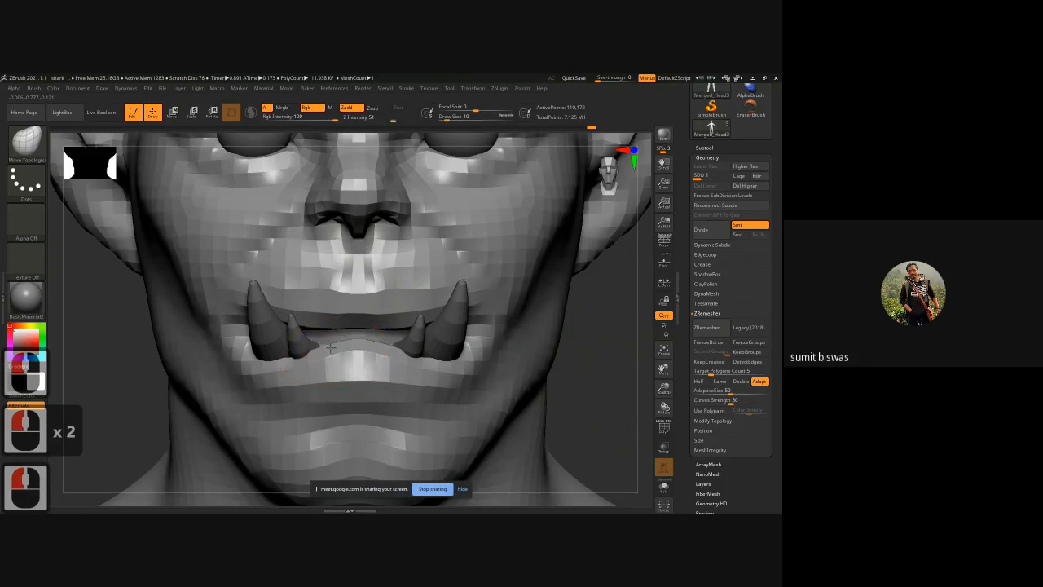
click(324, 354)
click(326, 355)
Step: Adjust the upper lip's lower edge and pull the skin down at the mouth corners outside the fangs
click(359, 320)
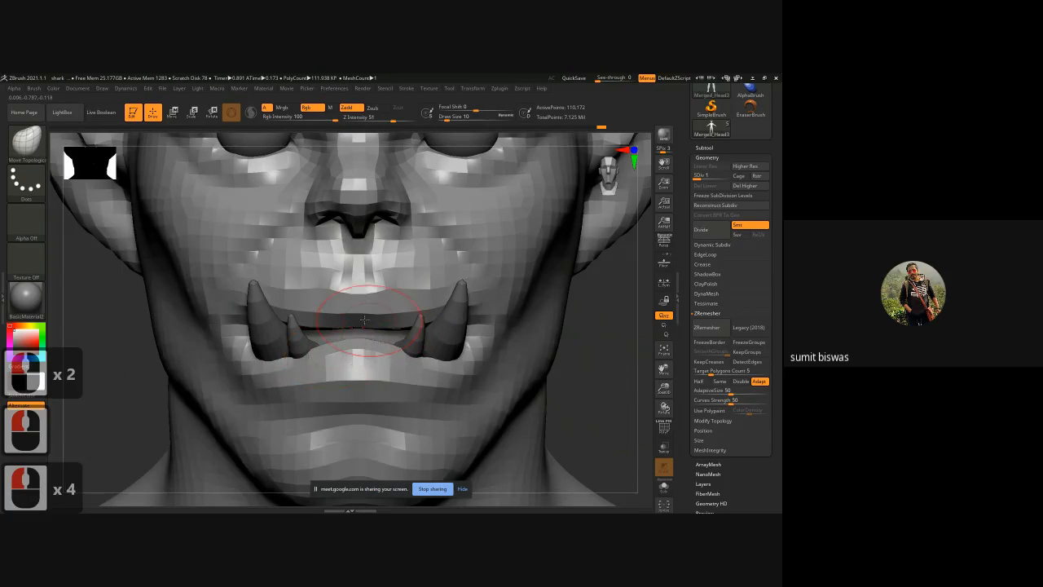
click(403, 316)
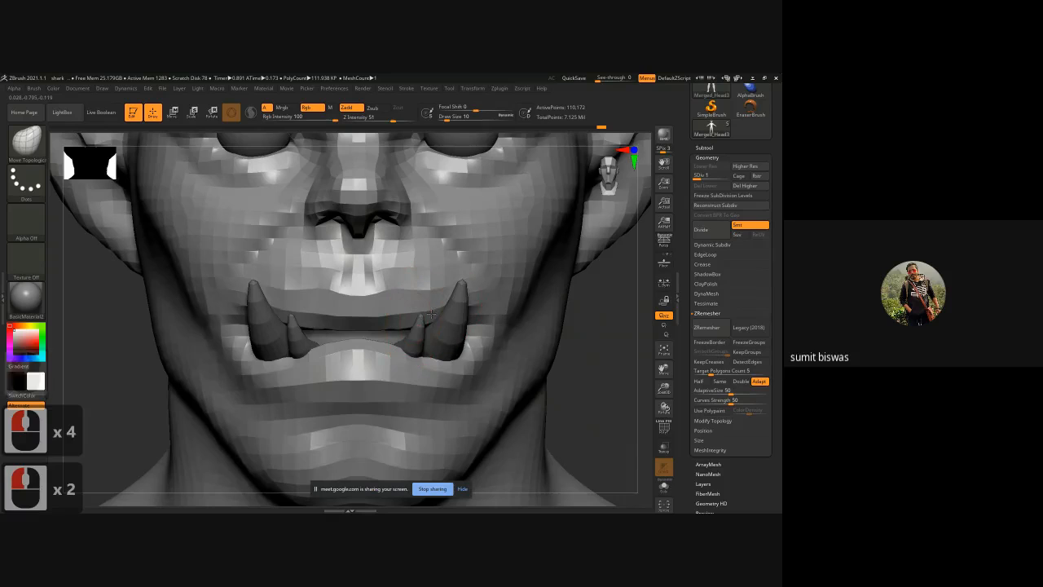
click(509, 315)
click(484, 310)
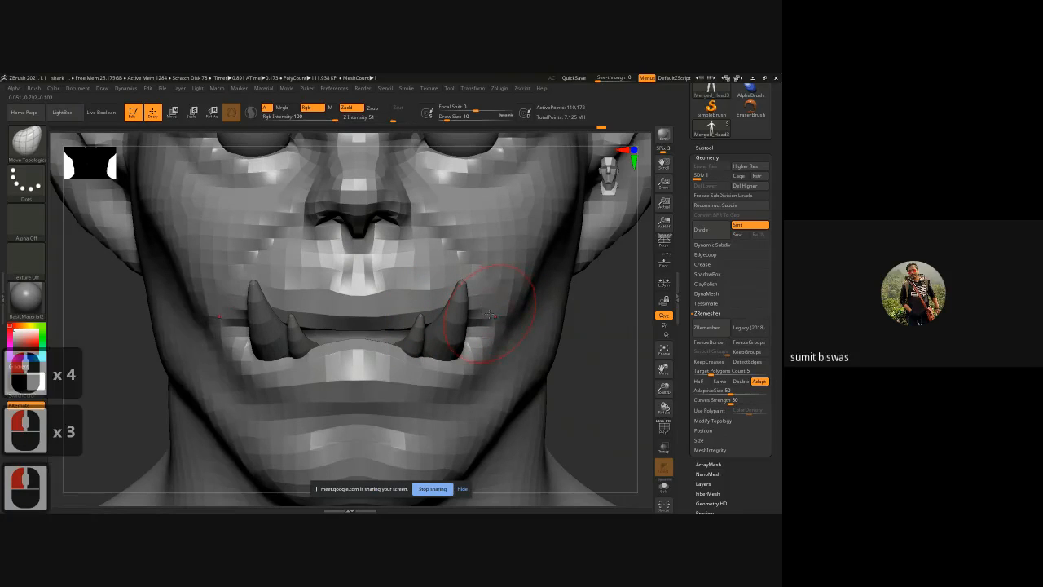
click(484, 310)
click(484, 310)
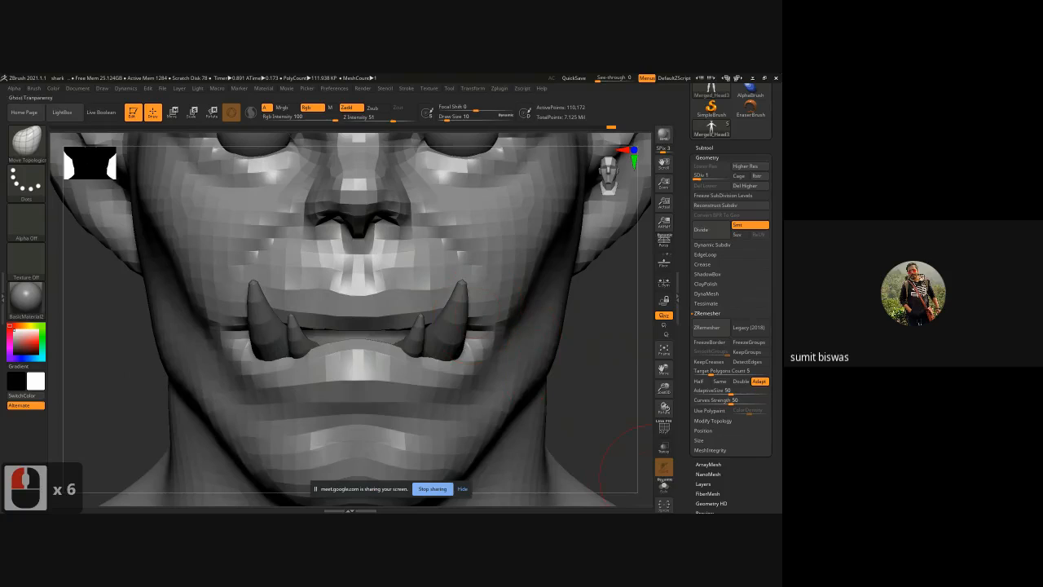
Step: Isolate the head with Solo and refine the mouth corners and both lip contours with Move Topological
click(664, 486)
click(478, 322)
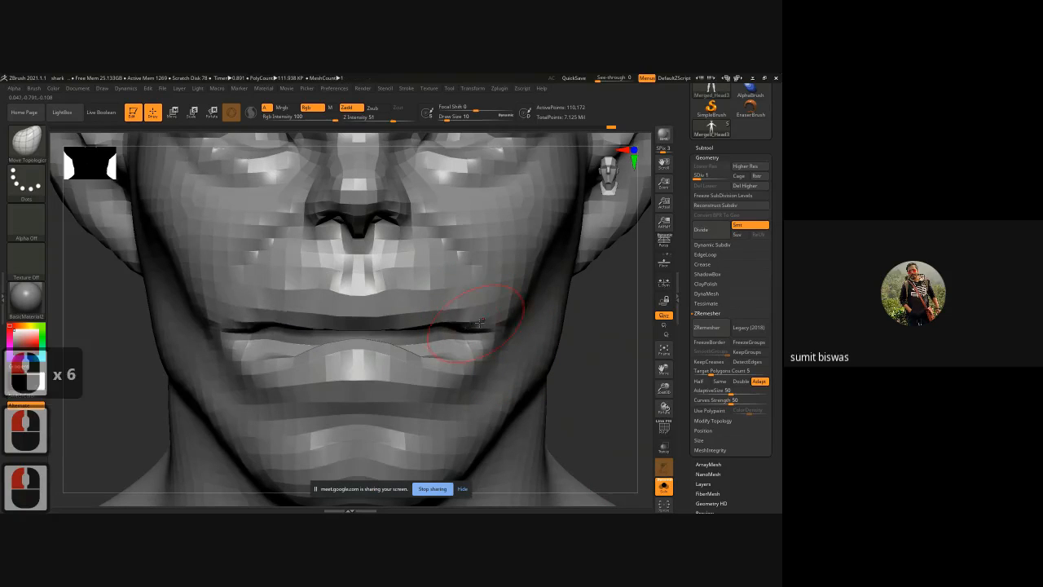
double_click(452, 323)
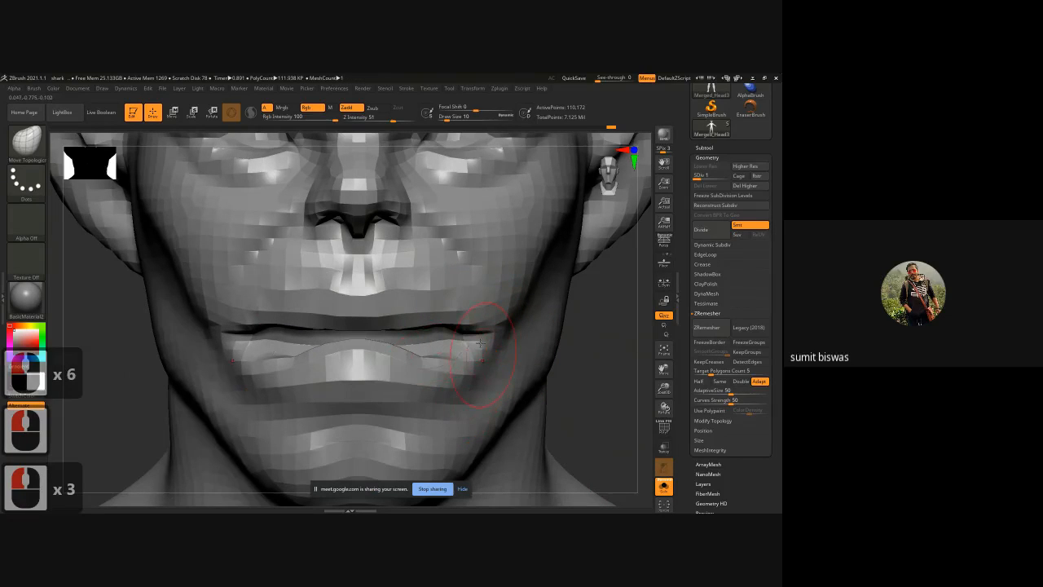
drag(462, 359, 442, 378)
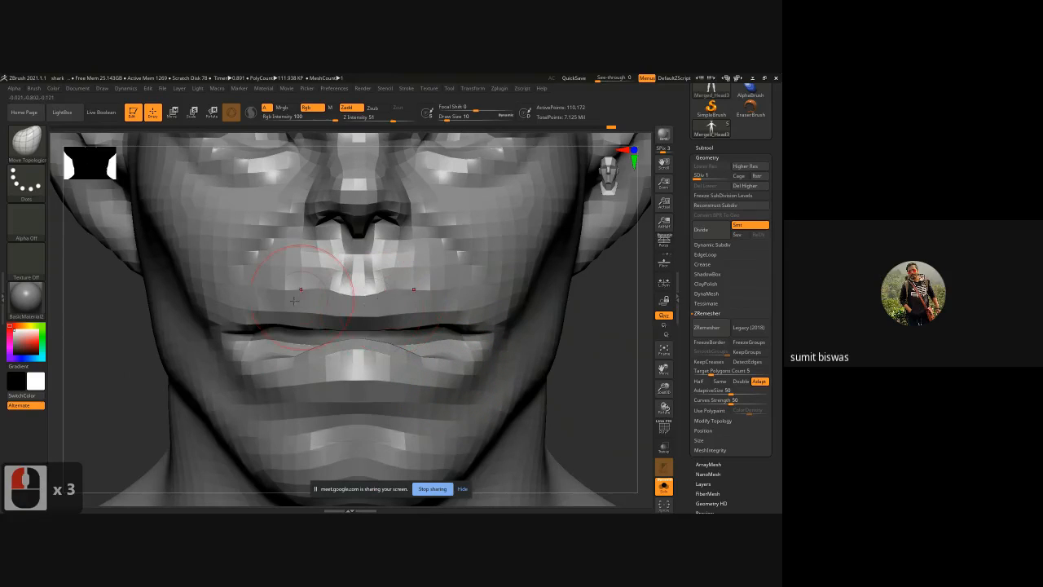
drag(294, 301, 388, 327)
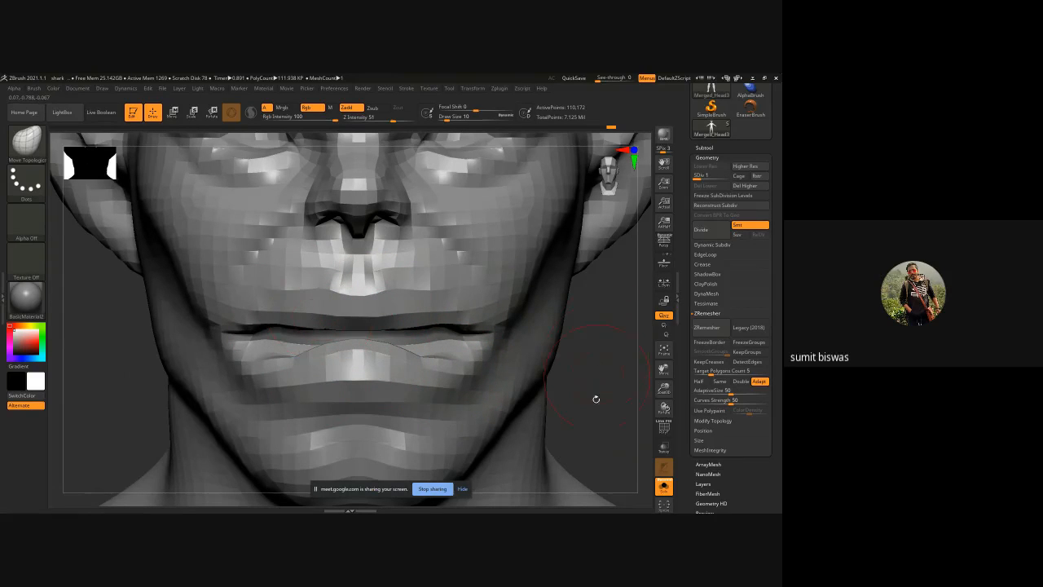
Step: Show the fangs again and reshape the mouth corner behind them from the side profile
click(664, 485)
mouse_move(602, 361)
mouse_down()
mouse_move(383, 349)
mouse_move(290, 368)
mouse_up()
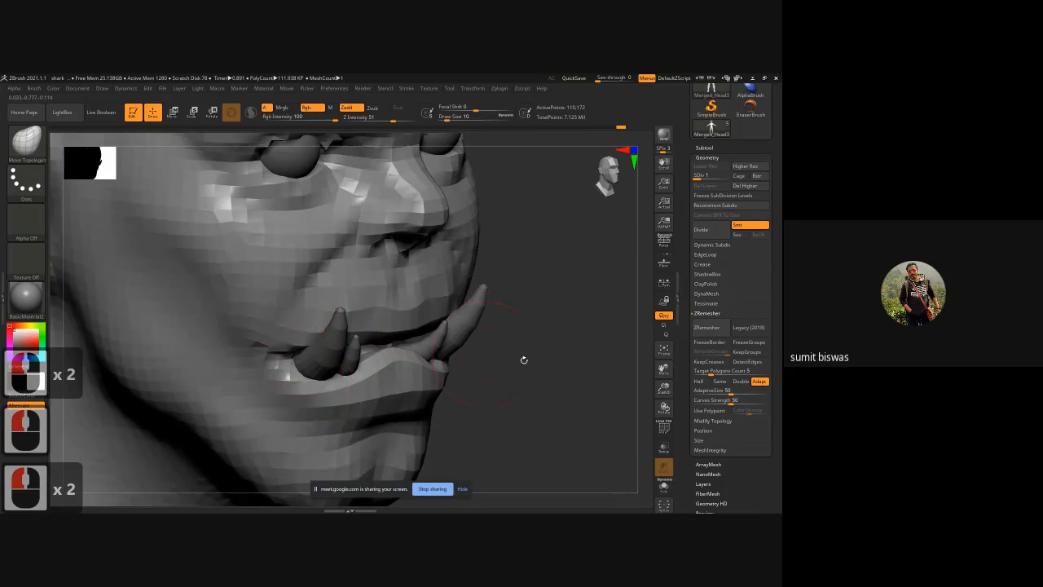
drag(524, 359, 391, 346)
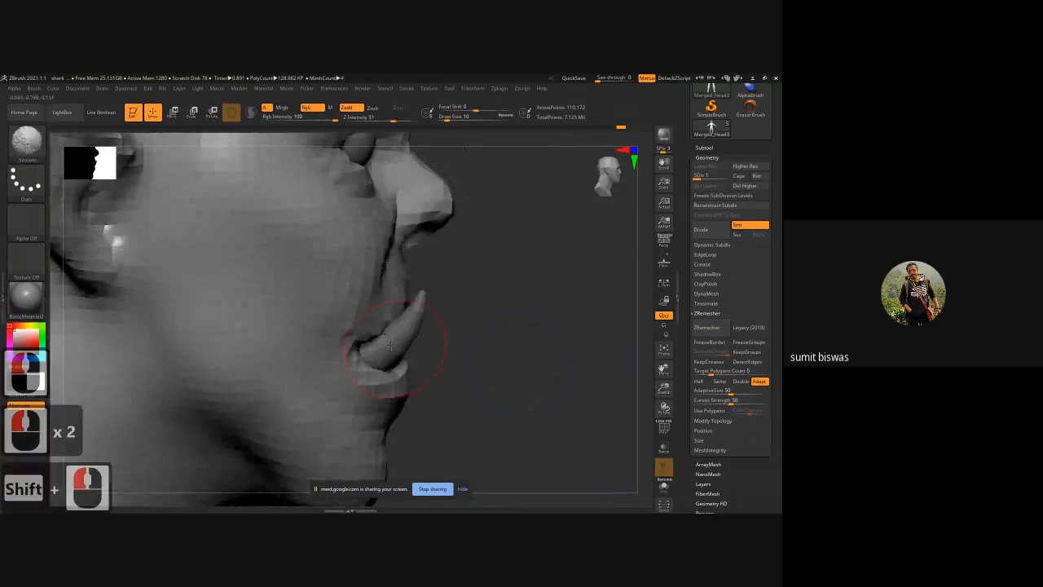
double_click(350, 348)
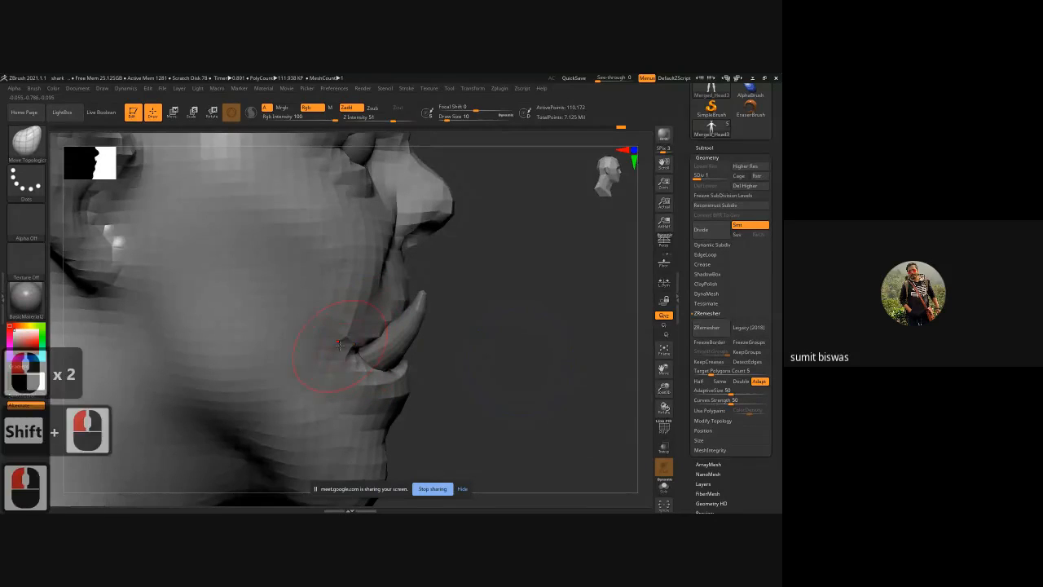
Step: Lift the middle of the upper lip and adjust the lower lip's top edge between the fangs
drag(518, 360, 481, 354)
alt+drag(241, 382, 200, 374)
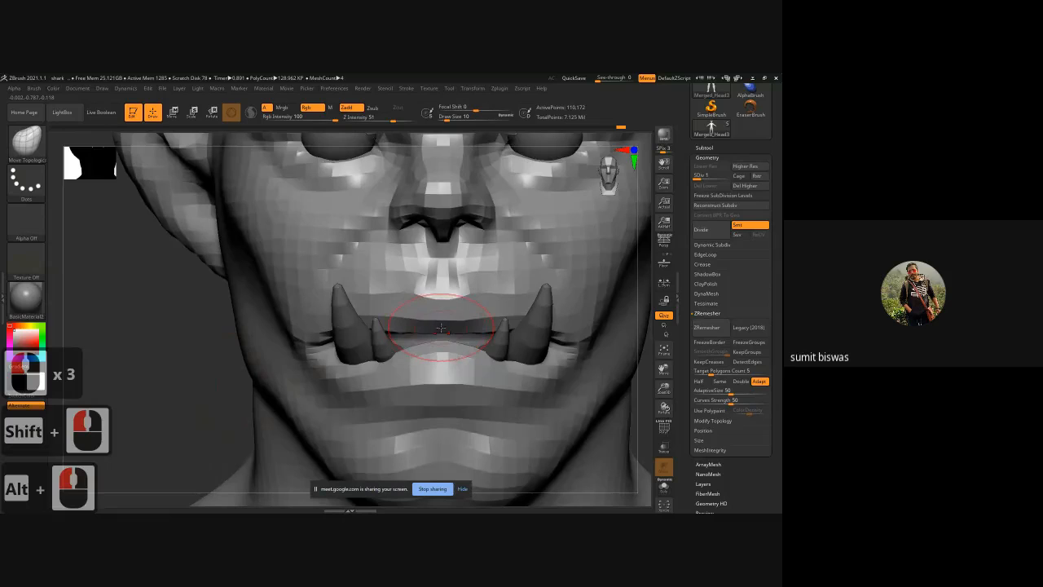
double_click(440, 326)
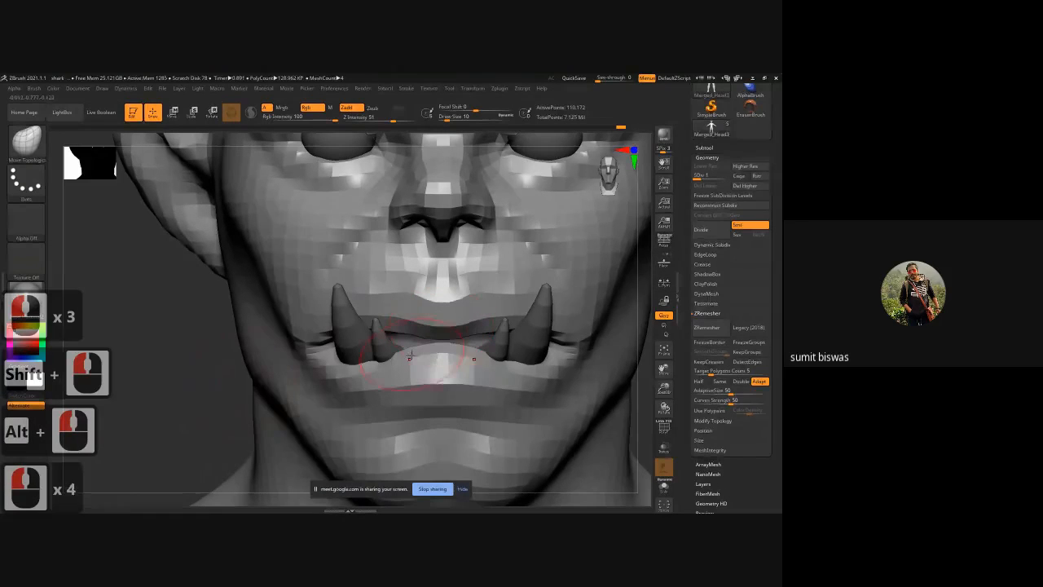
click(409, 353)
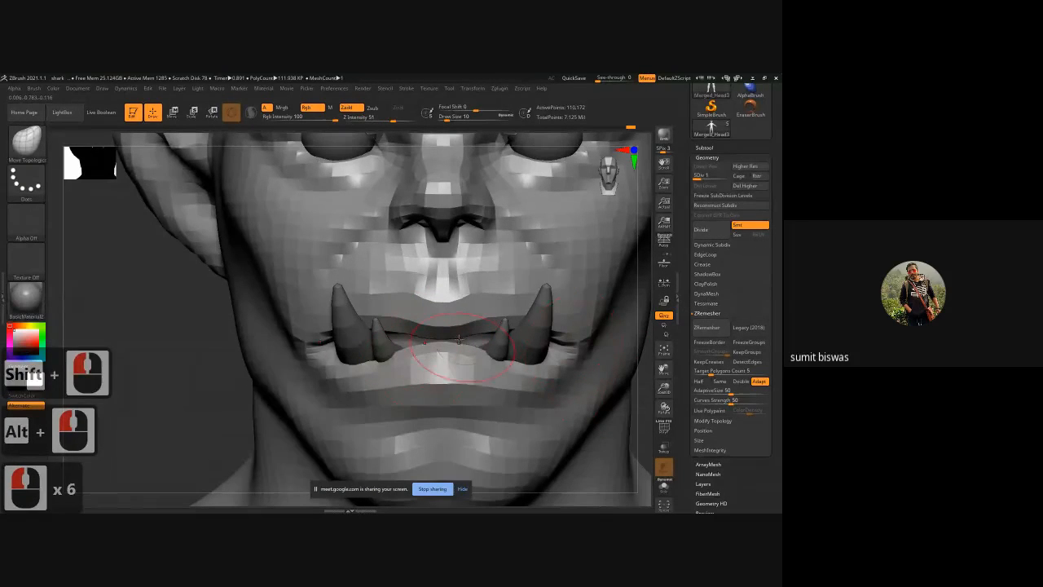
Step: Isolate the head, check its wireframe, and reshape the lower lip's inner edge with Move Topological at draw size 5
click(664, 486)
drag(194, 399, 608, 384)
key(shift+f)
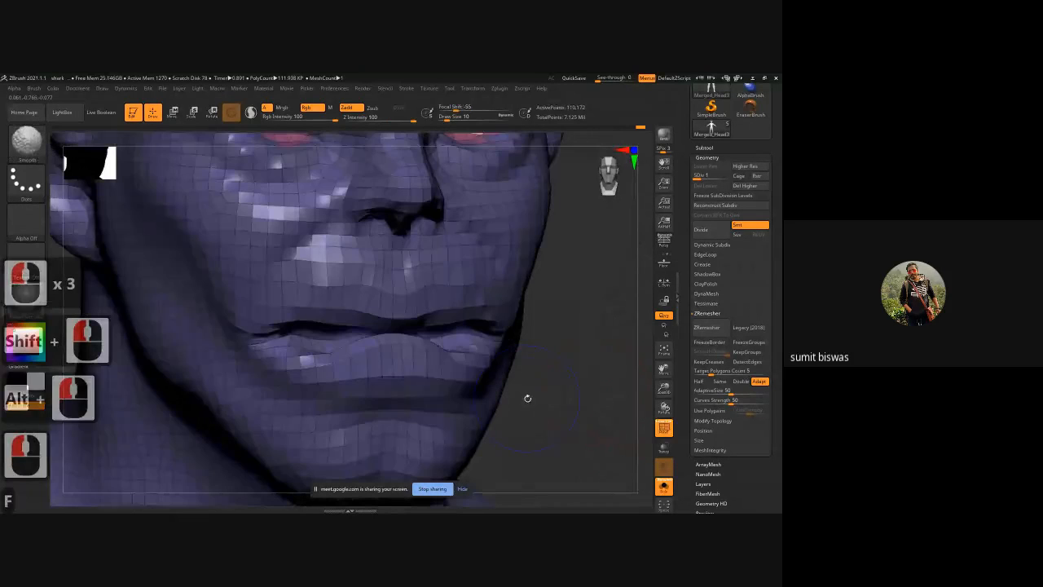
key(shift+f)
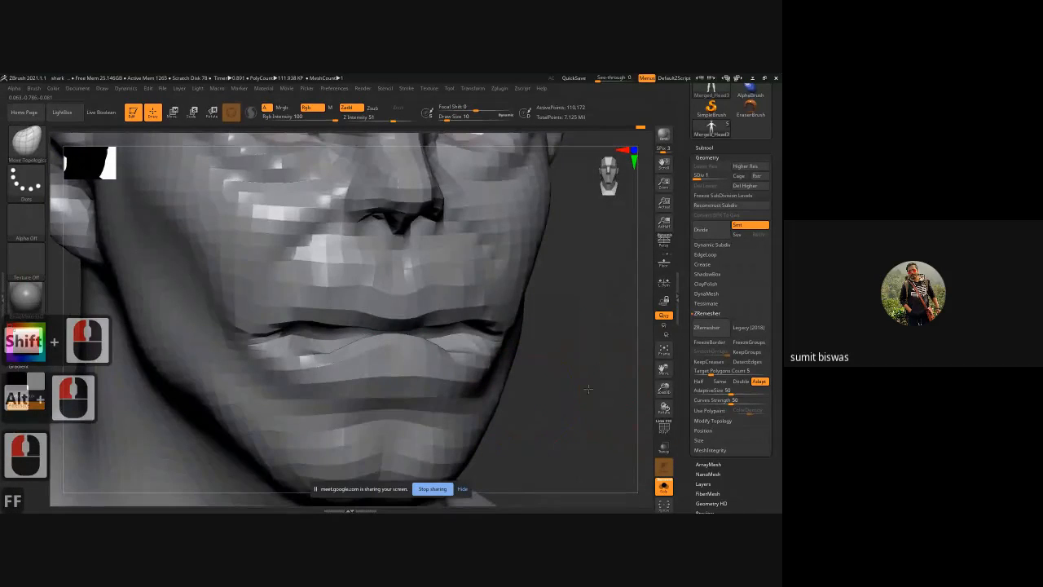
mouse_move(588, 389)
mouse_down()
mouse_move(608, 387)
mouse_move(412, 362)
mouse_up()
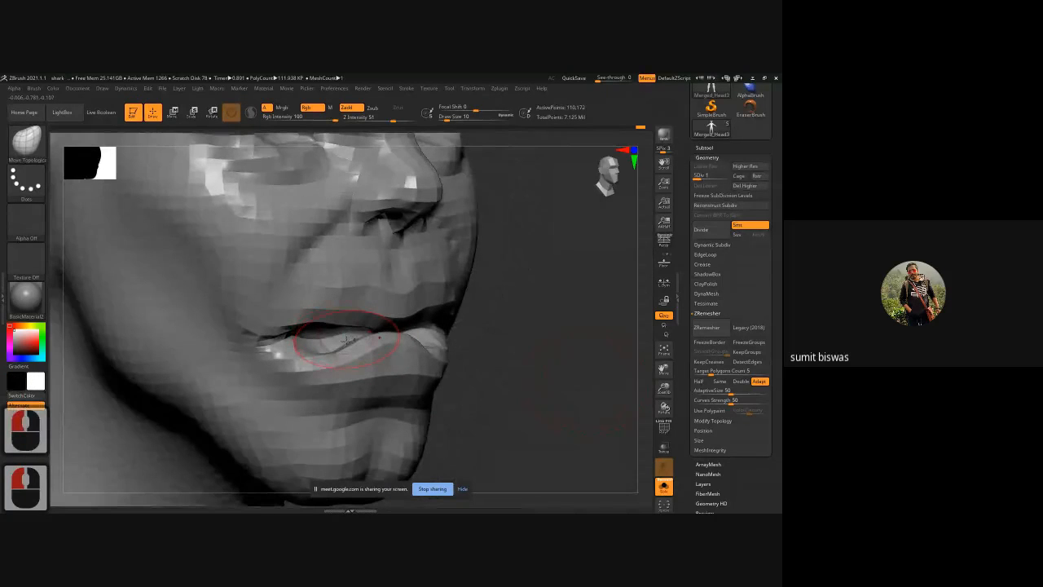
key(bracketleft)
key(bracketleft)
key(bracketleft)
key(bracketleft)
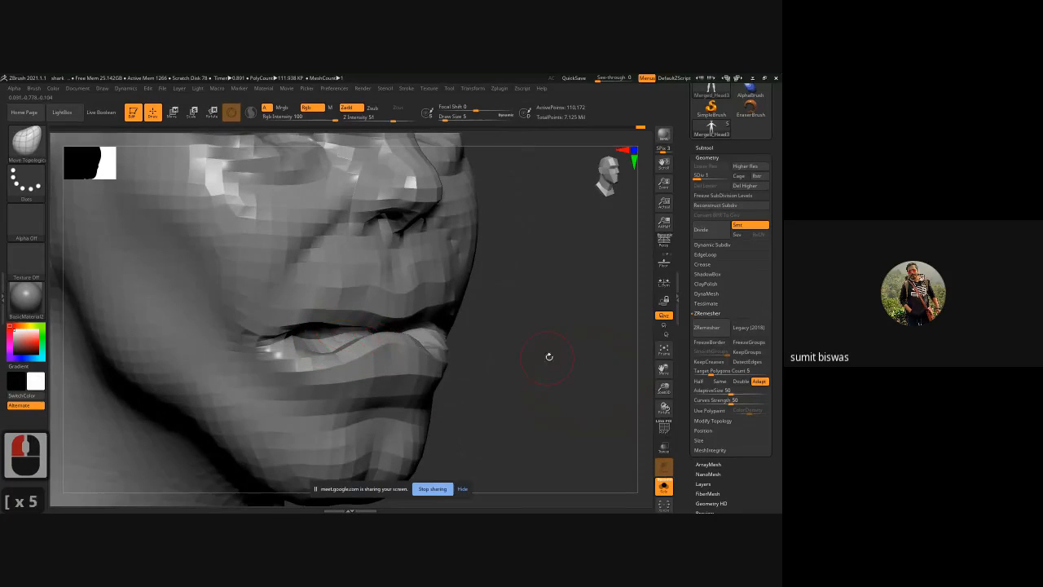
drag(549, 356, 447, 355)
ctrl+right_drag(378, 300, 531, 408)
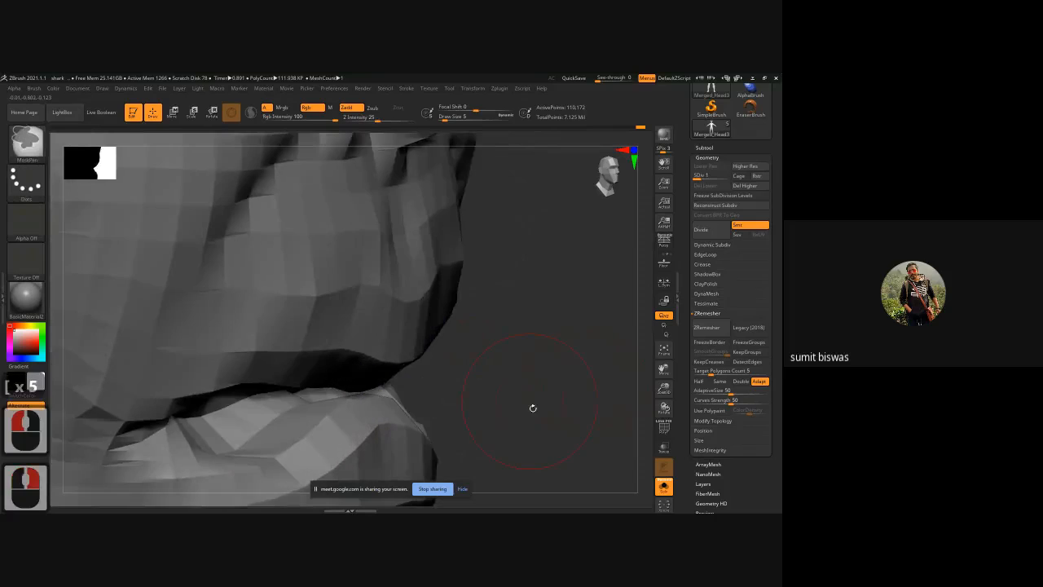
alt+drag(554, 360, 590, 287)
ctrl+right_drag(526, 333, 572, 307)
shift+drag(572, 307, 531, 298)
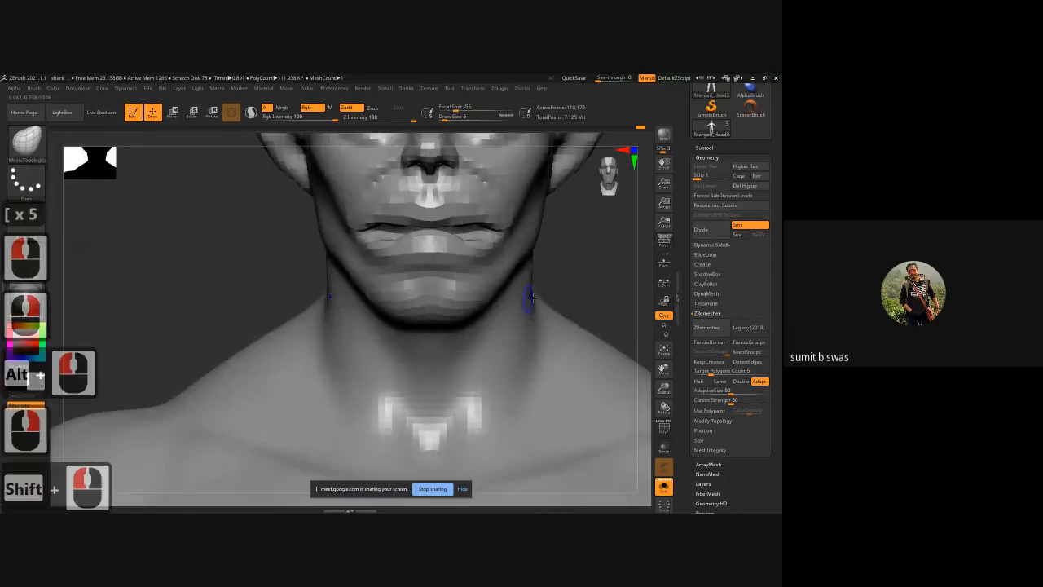
Step: Hide everything on the head except the mouth and chin region
alt+drag(190, 305, 112, 355)
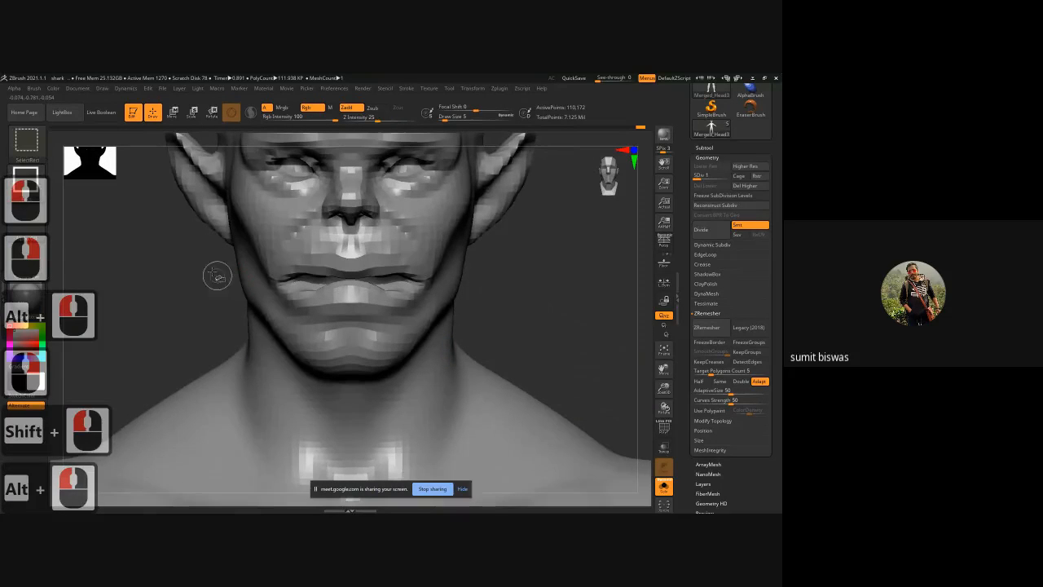
shift+drag(500, 291, 488, 281)
mouse_move(412, 357)
ctrl+shift+mouse_down()
mouse_move(281, 280)
mouse_move(256, 226)
ctrl+shift+mouse_up()
drag(479, 322, 444, 317)
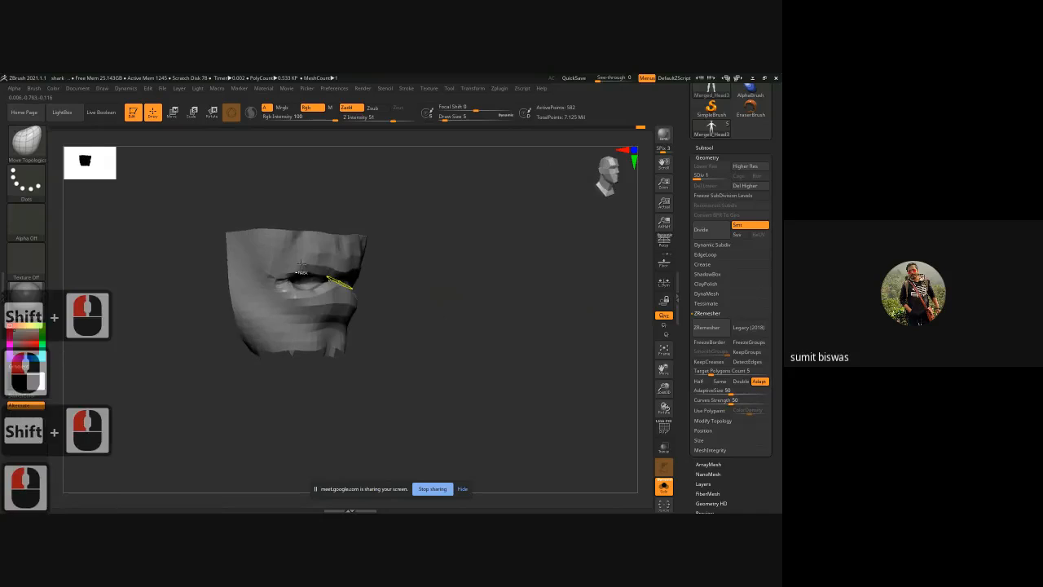
ctrl+right_drag(342, 281, 367, 316)
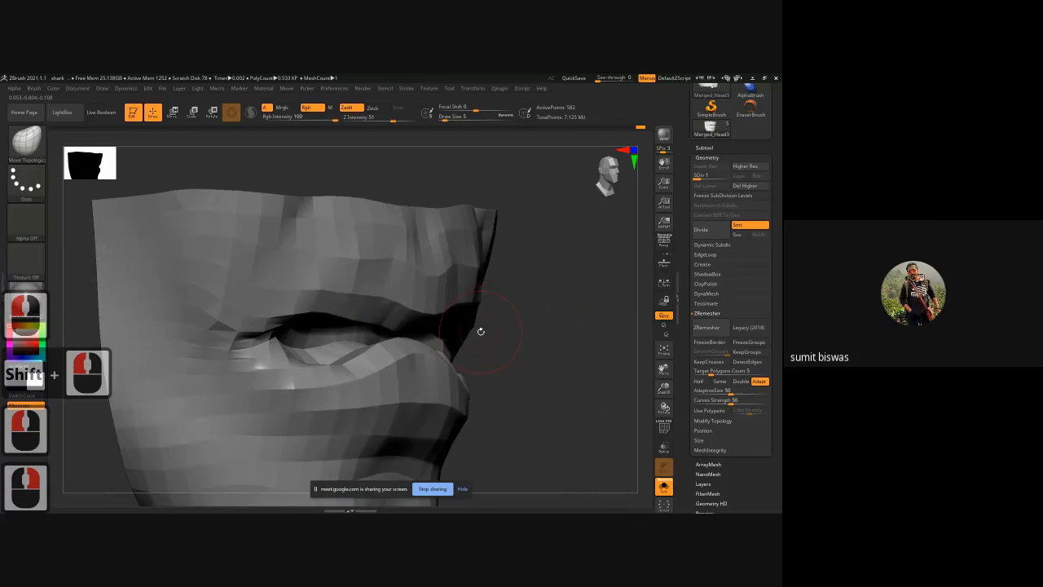
Step: Turn on double-sided display for the isolated mouth mesh
alt+drag(569, 365, 560, 338)
drag(495, 325, 536, 325)
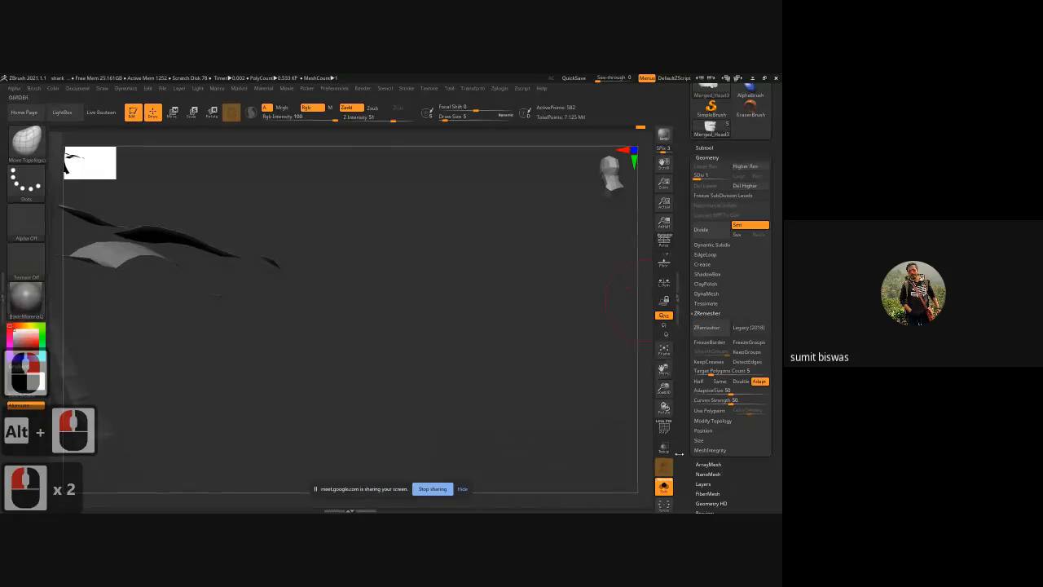
drag(748, 424, 711, 153)
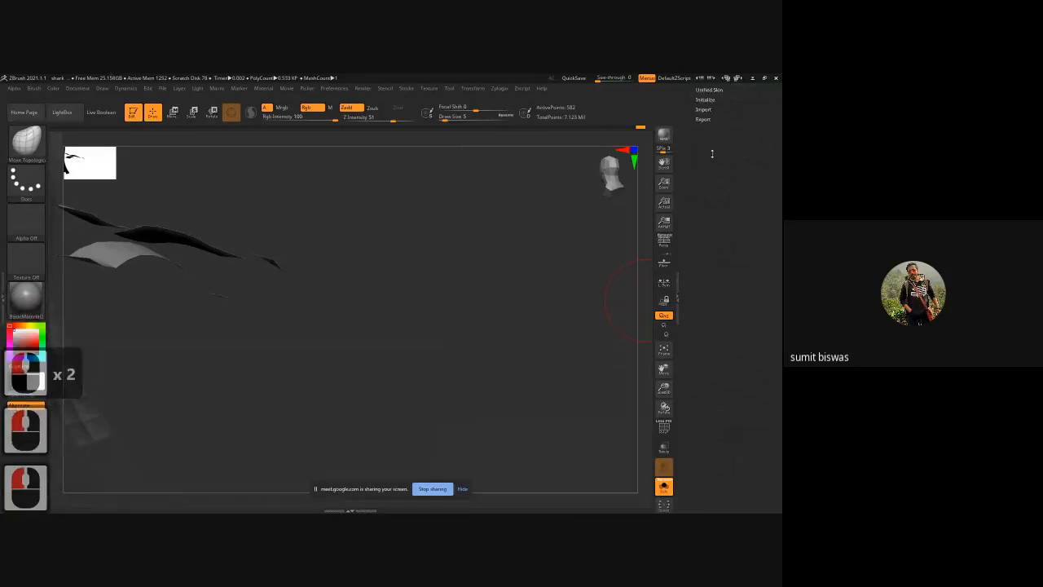
drag(716, 232, 715, 387)
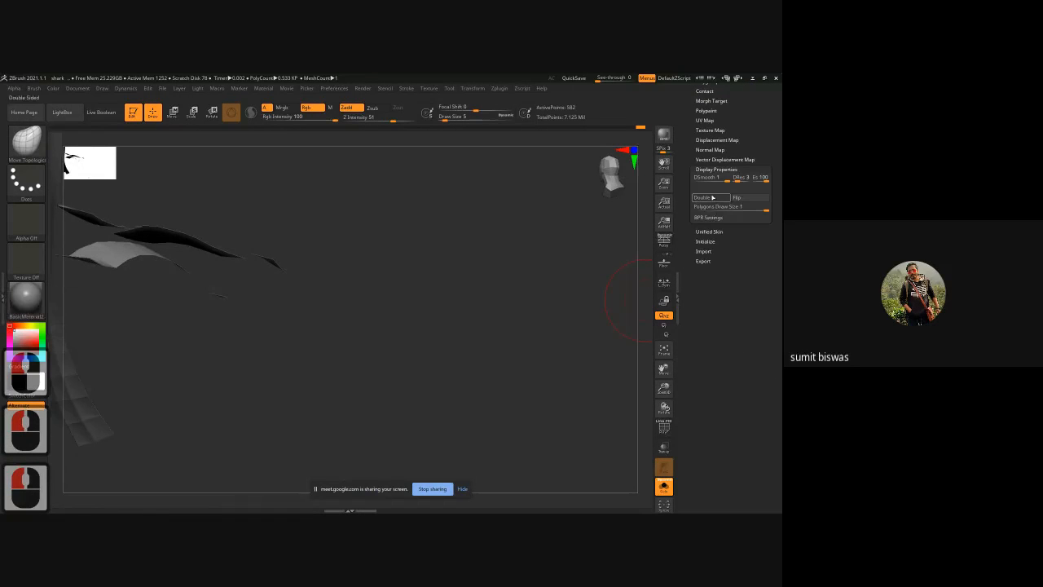
click(717, 197)
Step: Mask the inner faces of the mouth, invert the mask so only they stay editable, and soften its edge
ctrl+right_drag(529, 395, 433, 362)
mouse_move(433, 361)
mouse_down()
mouse_move(475, 333)
mouse_move(467, 365)
mouse_move(290, 297)
mouse_move(334, 232)
mouse_move(212, 289)
mouse_move(367, 233)
mouse_move(301, 253)
mouse_move(344, 236)
mouse_up()
click(290, 298)
drag(356, 349, 326, 259)
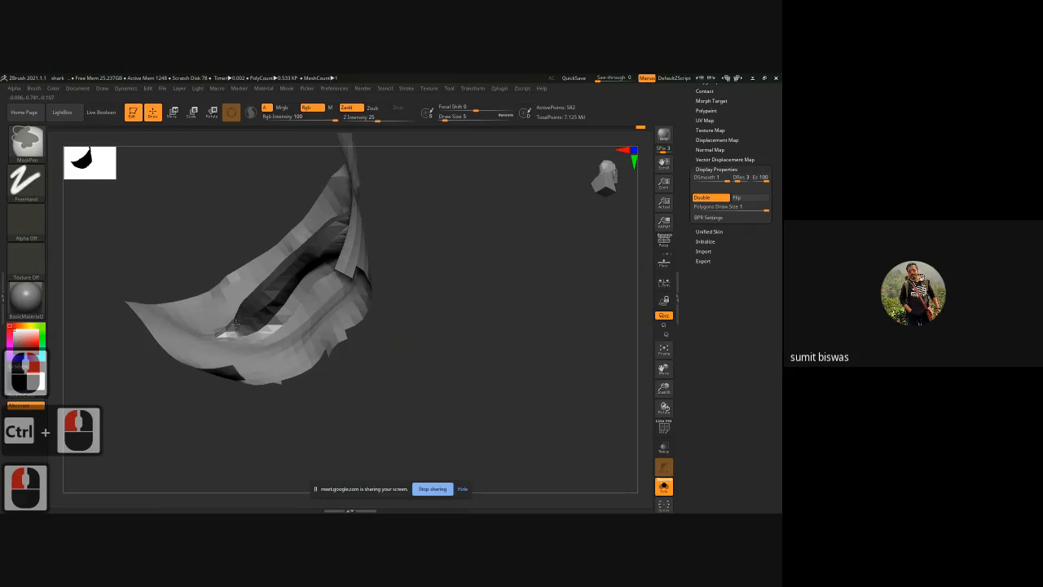
ctrl+drag(326, 237, 333, 232)
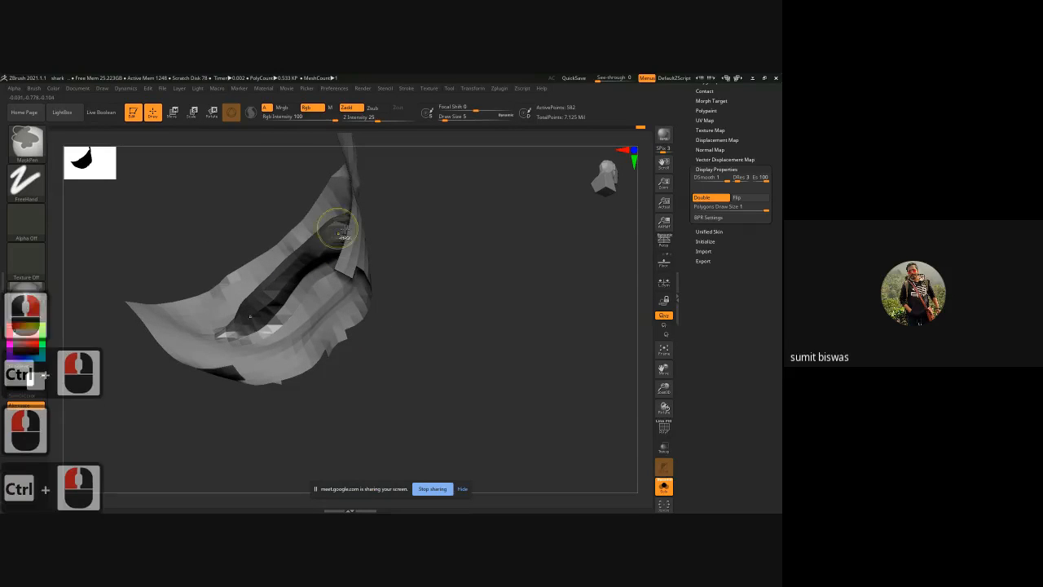
mouse_move(456, 281)
mouse_down()
mouse_move(526, 307)
mouse_move(513, 273)
mouse_move(471, 234)
mouse_up()
ctrl+click(557, 301)
drag(417, 307, 232, 273)
key(ctrl)
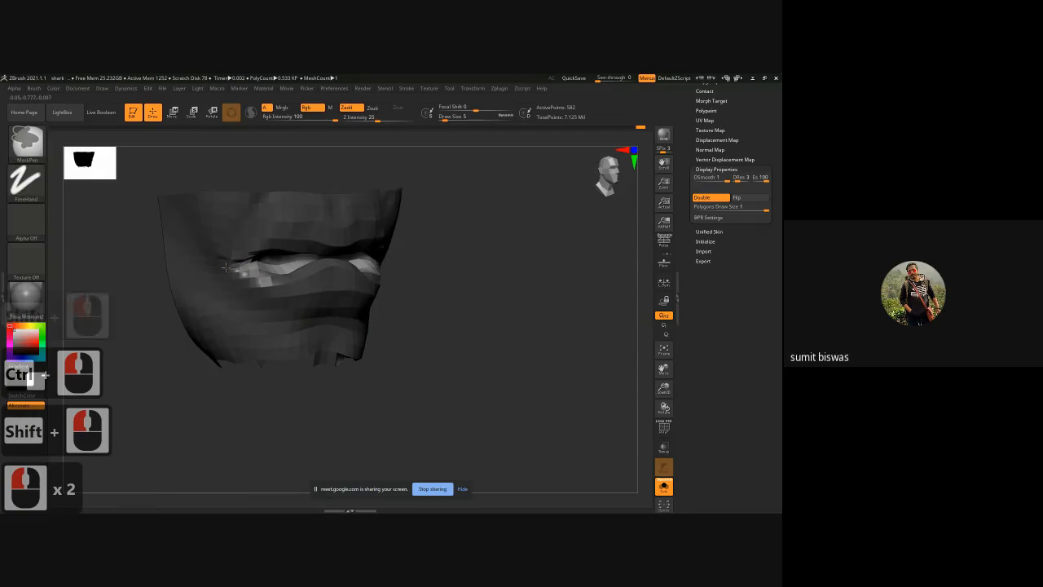
mouse_move(240, 282)
mouse_down()
mouse_move(483, 303)
mouse_move(452, 293)
mouse_up()
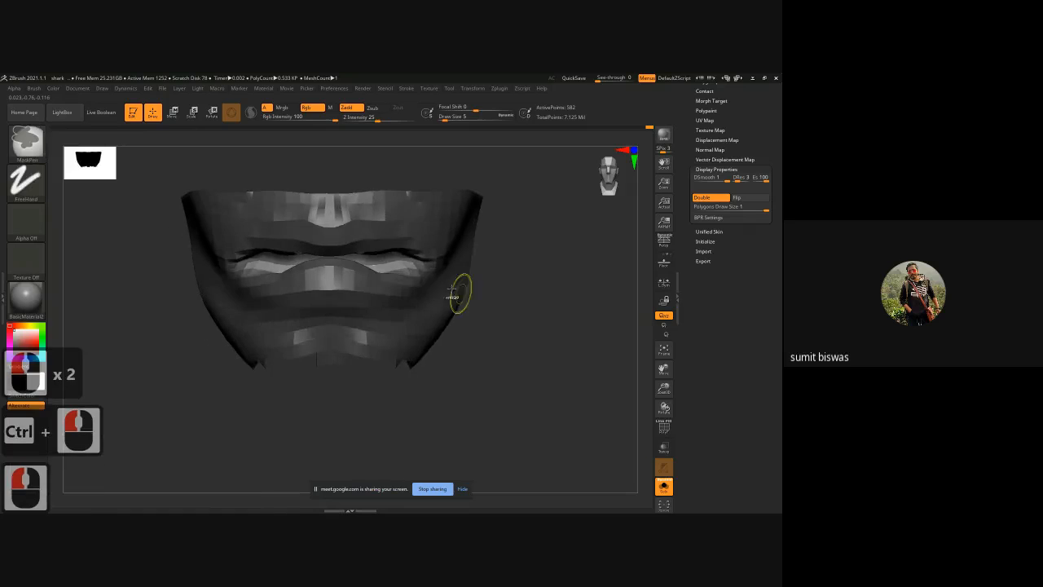
ctrl+click(448, 265)
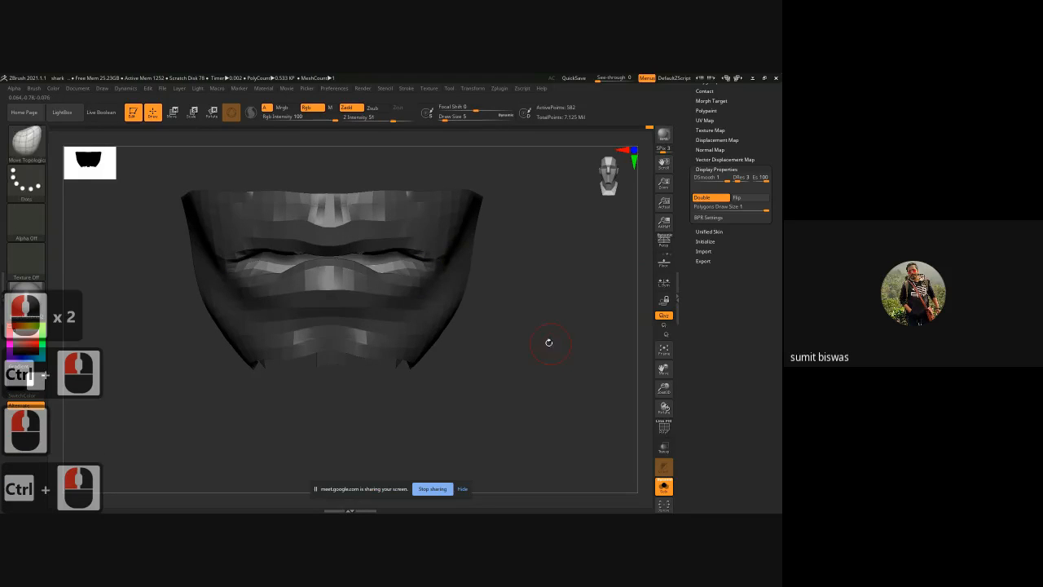
Step: With symmetry off, move the unmasked inner mouth faces back into the head and scale them up vertically
key(w)
click(518, 328)
ctrl+right_drag(518, 329, 489, 277)
alt+drag(494, 222, 493, 415)
click(408, 220)
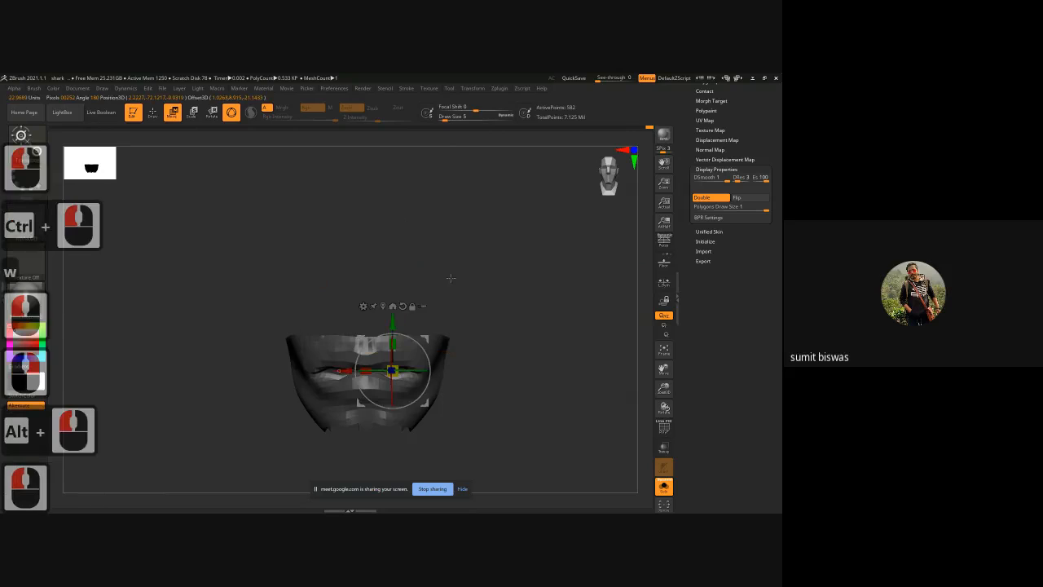
key(x)
click(530, 378)
alt+drag(531, 379, 520, 326)
shift+drag(519, 328, 461, 352)
drag(308, 320, 405, 327)
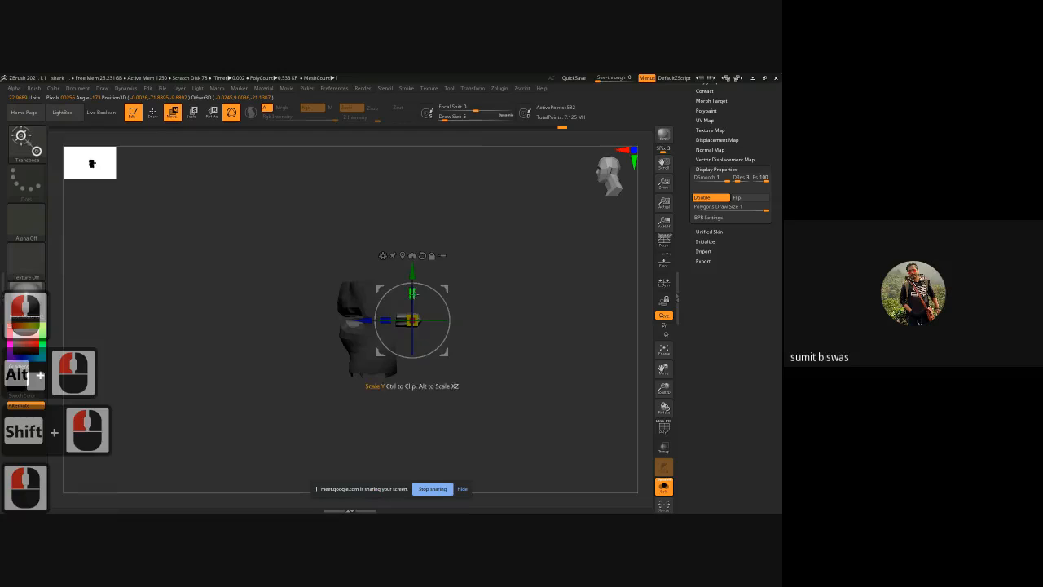
drag(417, 277, 424, 219)
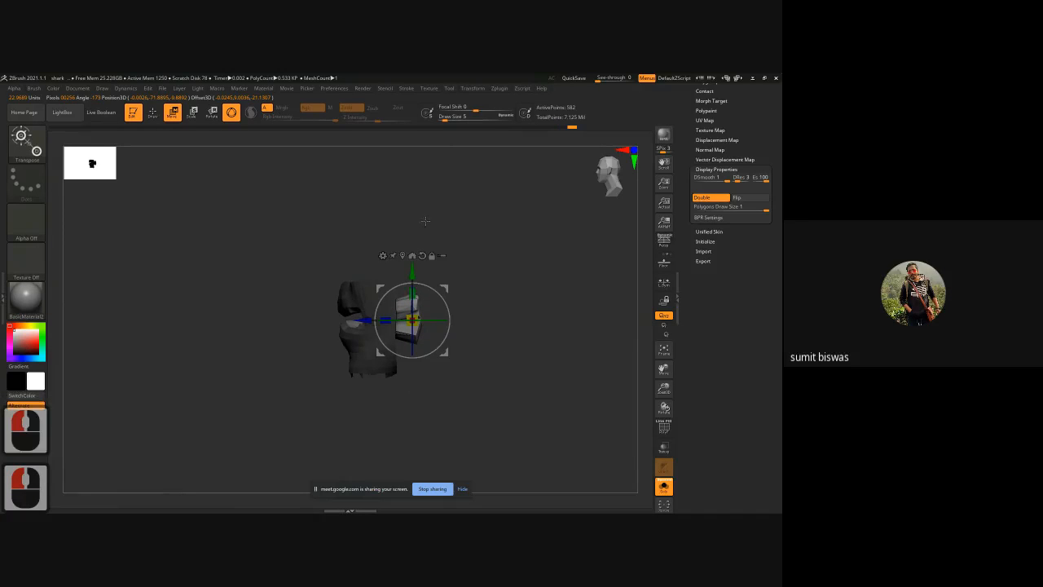
mouse_move(522, 357)
mouse_down()
mouse_move(492, 359)
mouse_move(544, 358)
mouse_move(507, 355)
mouse_move(487, 369)
mouse_move(499, 414)
mouse_move(461, 411)
mouse_move(518, 326)
mouse_move(530, 346)
mouse_up()
Step: Turn off Solo, clear the mask and unhide the whole head
click(665, 488)
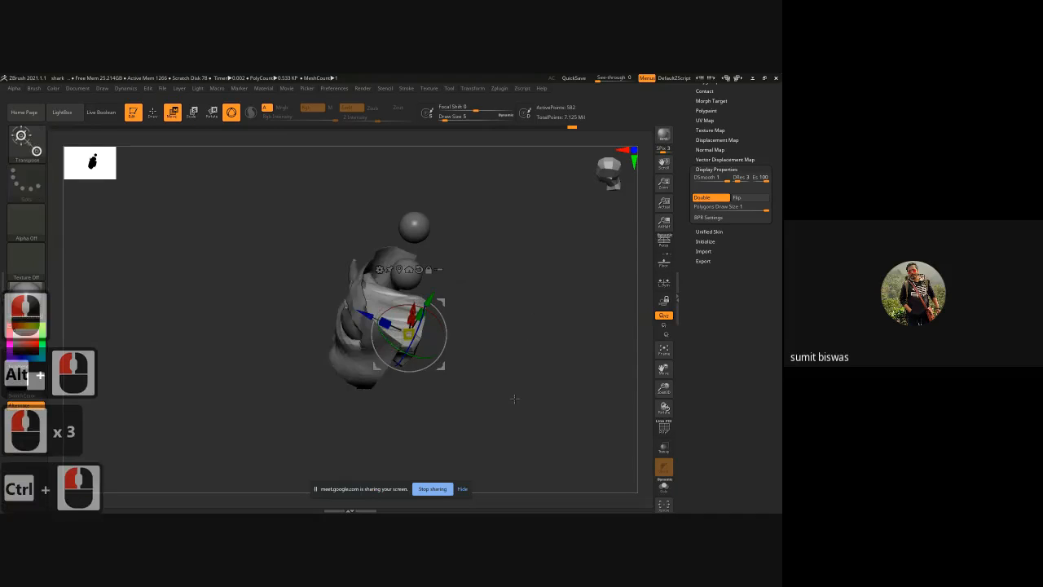
shift+drag(514, 400, 549, 419)
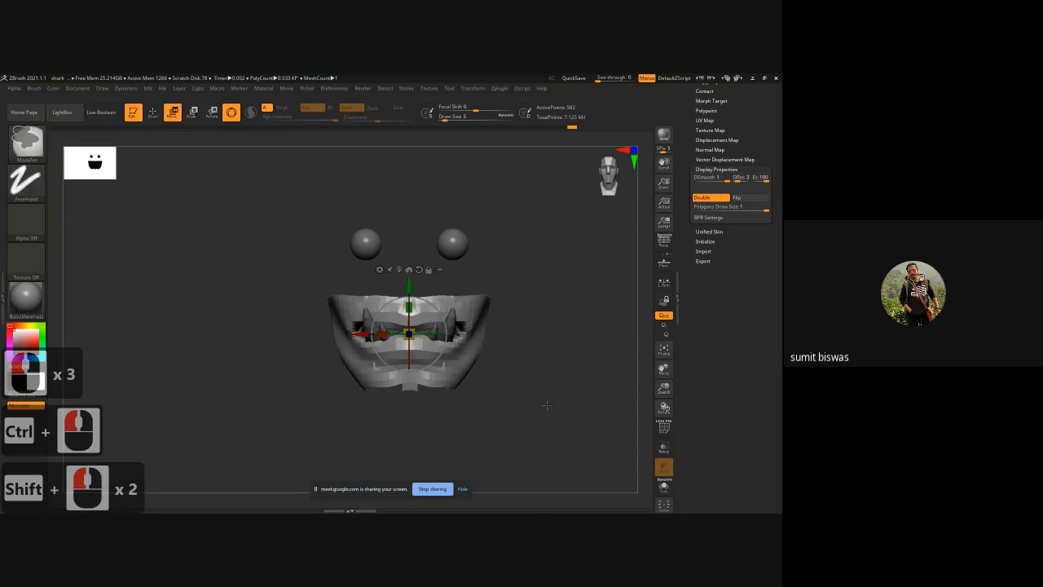
ctrl+shift+click(581, 386)
mouse_move(566, 357)
alt+mouse_down()
mouse_move(537, 338)
mouse_move(572, 338)
alt+mouse_up()
scroll(693, 120, up, 5)
Step: Raise the head to subdivision level 4, then isolate the mouth and chin region without the fangs and eyes
click(706, 271)
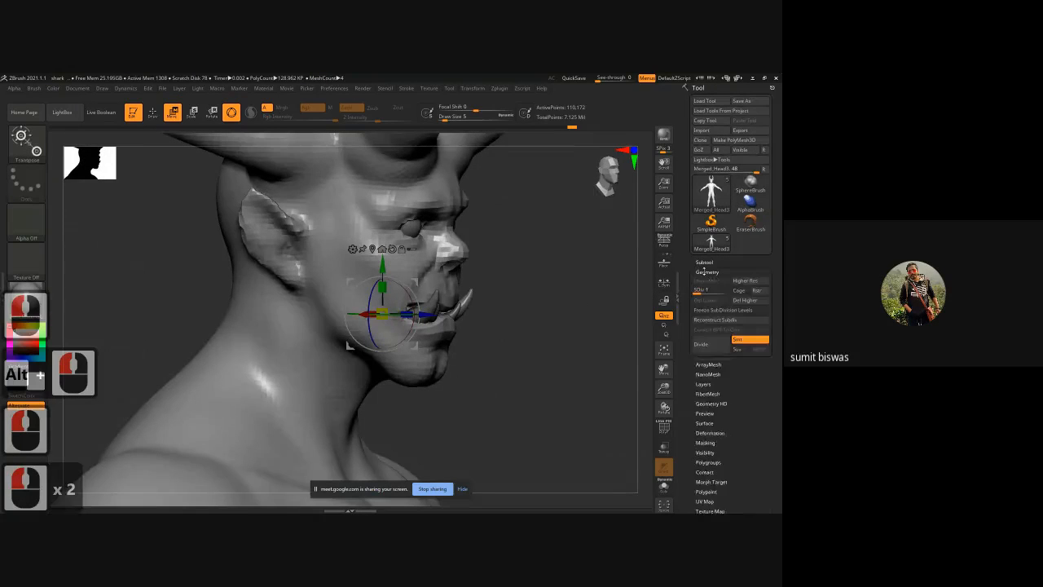
key(ctrl+d)
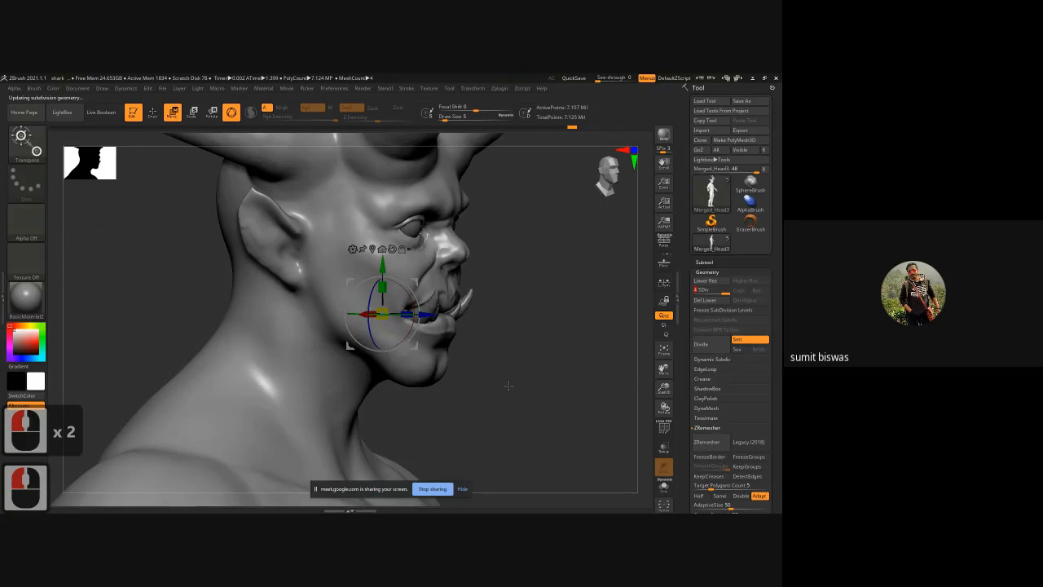
drag(508, 385, 362, 266)
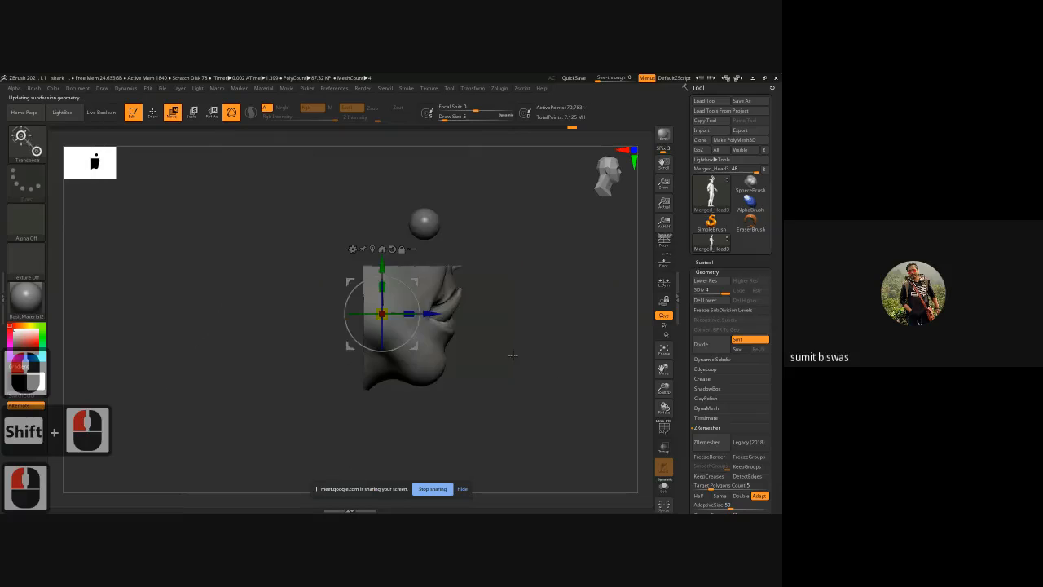
mouse_move(512, 354)
mouse_down()
mouse_move(549, 368)
mouse_move(460, 418)
mouse_move(596, 393)
mouse_up()
click(664, 486)
key(q)
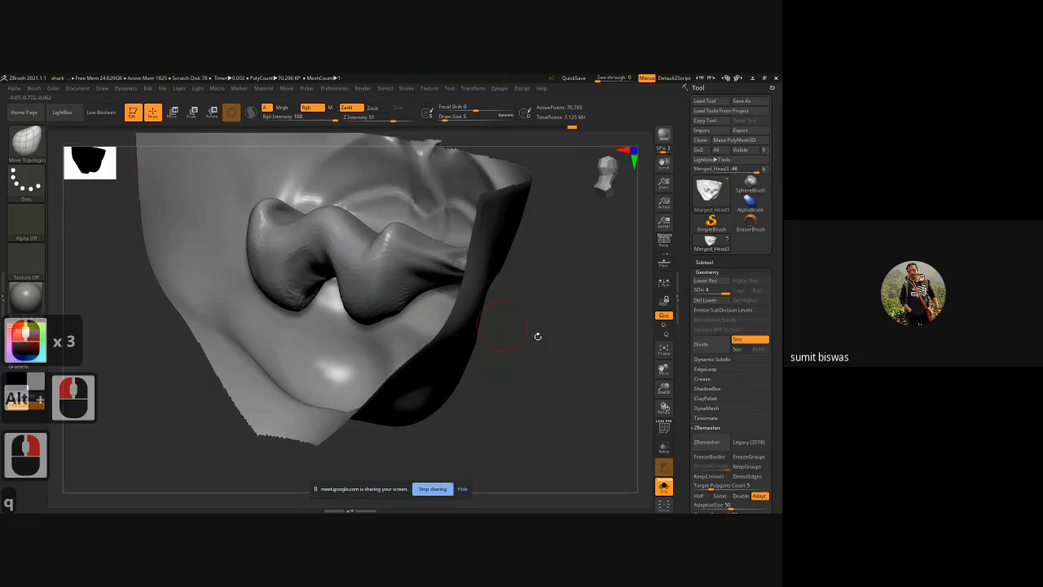
Step: From behind, reshape the back of the mouth cavity with Move Topological at draw size 22
drag(561, 347, 529, 343)
key(bracketright)
key(bracketright)
key(bracketright)
key(bracketright)
key(bracketright)
key(bracketright)
key(bracketright)
key(bracketright)
key(bracketright)
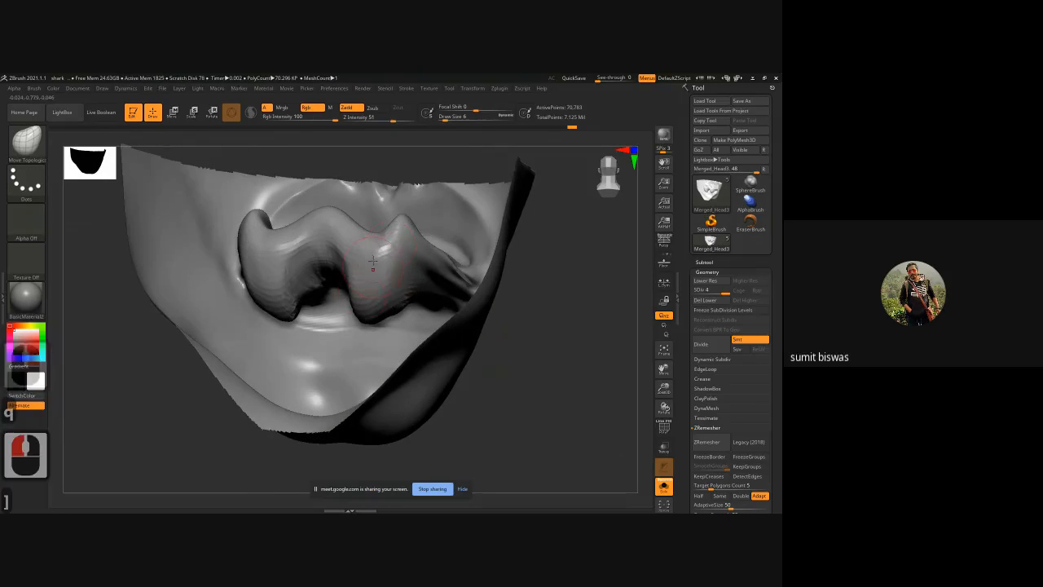
key(bracketleft)
key(bracketleft)
key(bracketleft)
key(bracketleft)
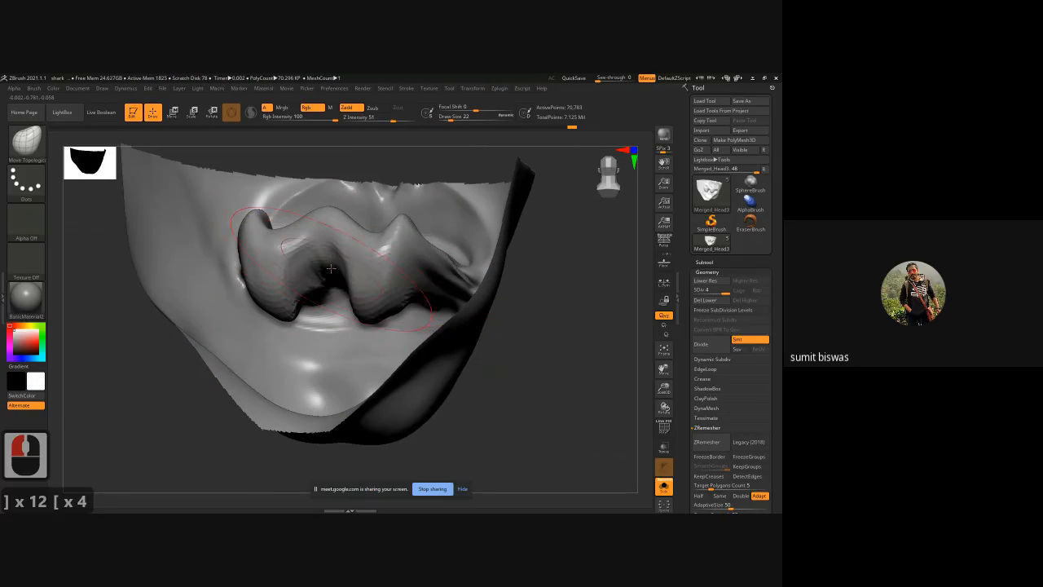
mouse_move(330, 271)
mouse_down()
mouse_move(293, 293)
mouse_move(322, 310)
mouse_move(375, 269)
mouse_up()
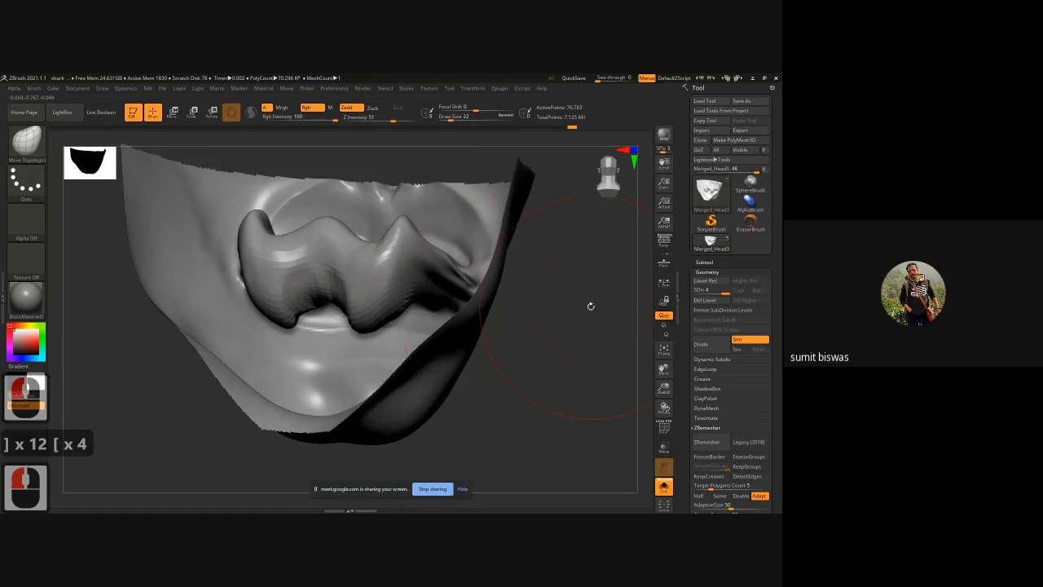
drag(591, 306, 539, 321)
alt+drag(540, 320, 552, 333)
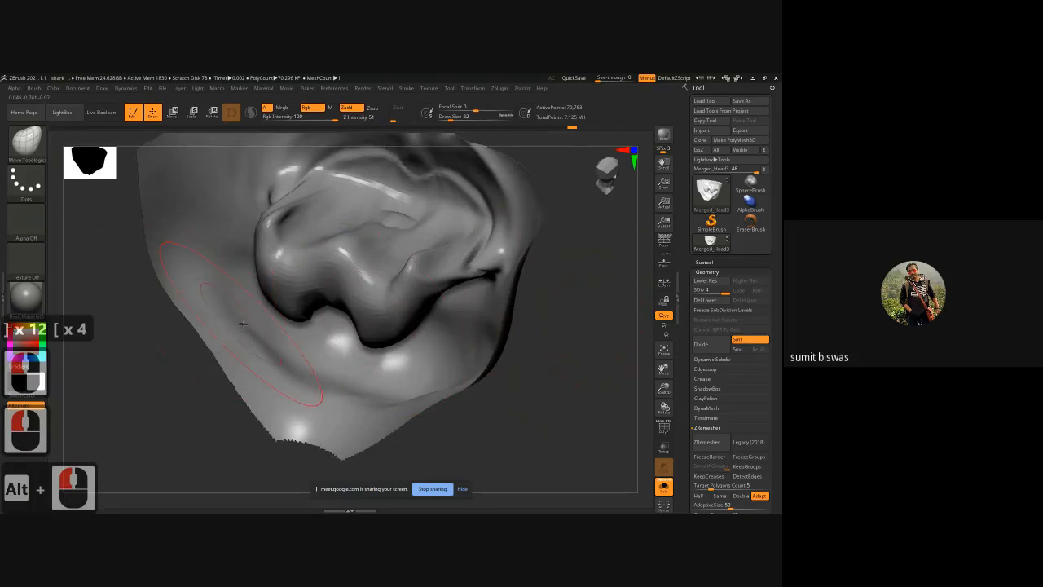
Step: Fill out the uneven back of the mouth cavity with ClayBuildup at draw size 9, toggling symmetry back on
key(b)
key(c)
key(b)
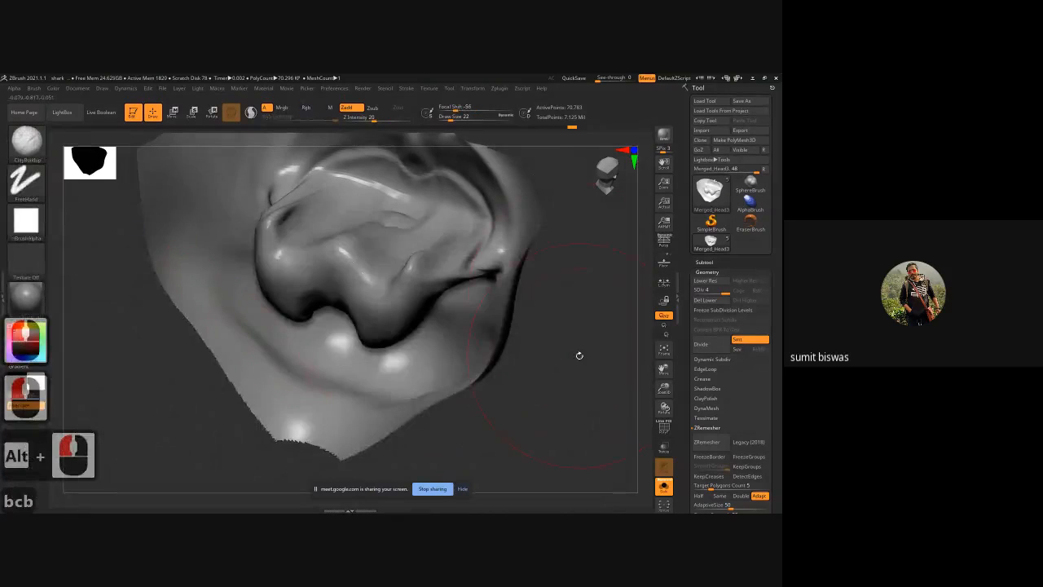
mouse_move(577, 354)
mouse_down()
mouse_move(562, 354)
mouse_move(627, 293)
mouse_move(622, 325)
mouse_up()
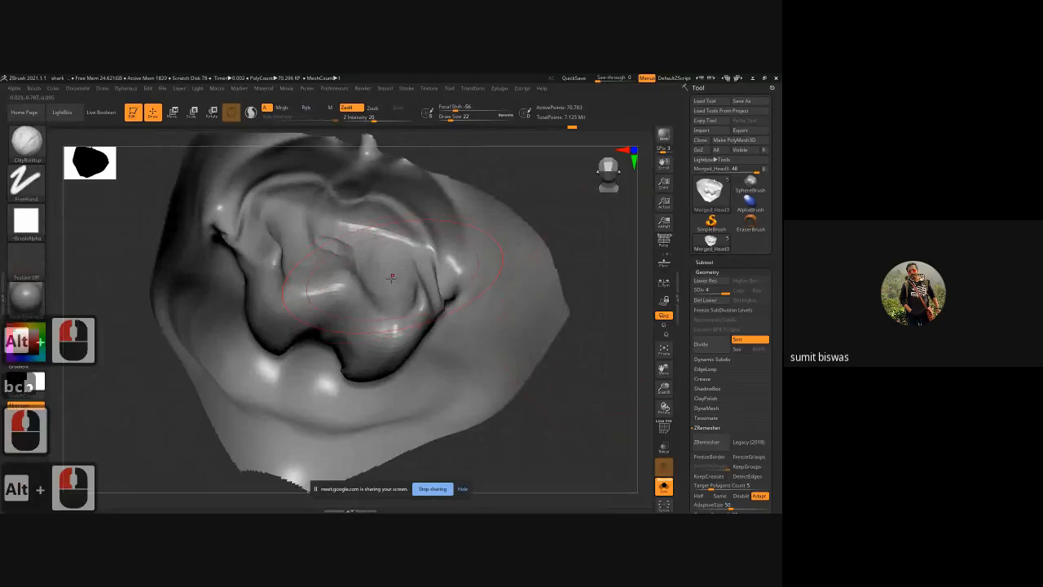
key(bracketleft)
key(bracketleft)
key(bracketright)
key(bracketright)
key(bracketright)
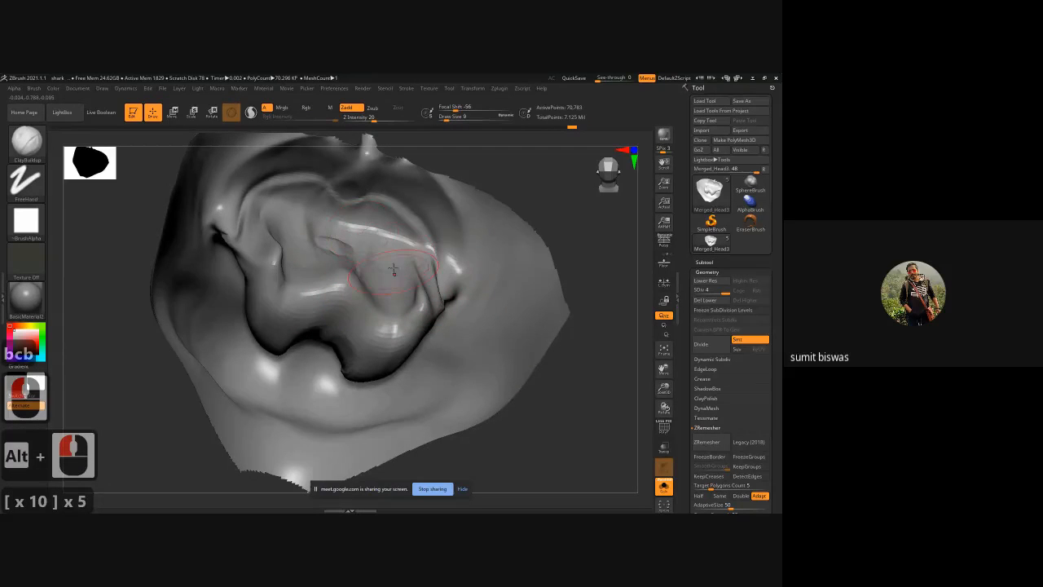
key(ctrl+z)
mouse_move(390, 290)
mouse_down()
mouse_move(382, 323)
mouse_move(377, 259)
mouse_move(396, 266)
mouse_up()
key(x)
drag(561, 231, 563, 267)
Step: Smooth the folds across the back of the mouth cavity and add a further ClayBuildup pass
mouse_move(393, 301)
shift+mouse_down()
mouse_move(405, 278)
mouse_move(391, 295)
mouse_move(359, 232)
mouse_move(366, 230)
shift+mouse_up()
shift+drag(420, 324, 421, 279)
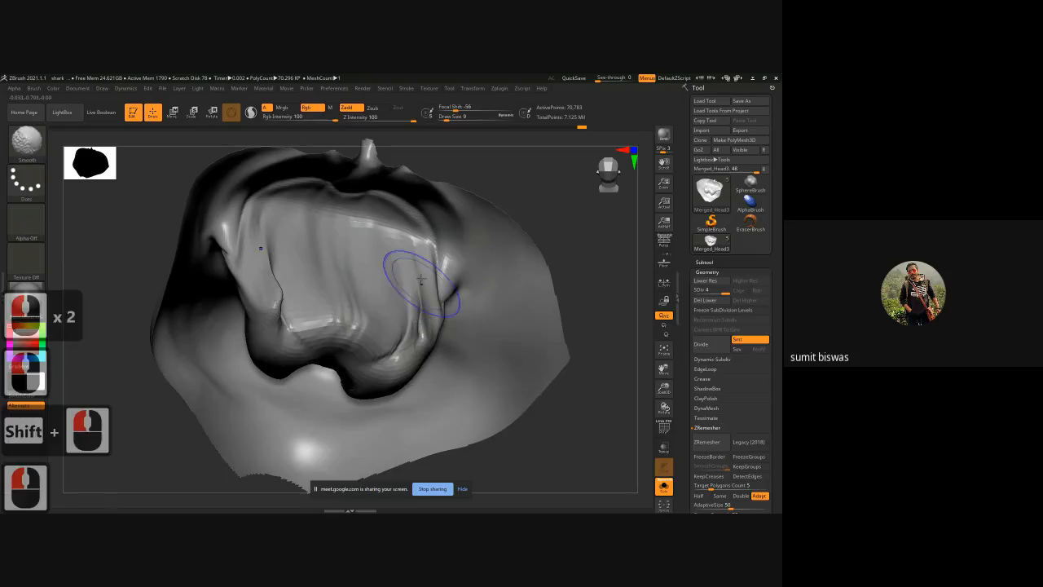
mouse_move(412, 328)
shift+mouse_down()
mouse_move(334, 325)
mouse_move(285, 279)
mouse_move(285, 318)
shift+mouse_up()
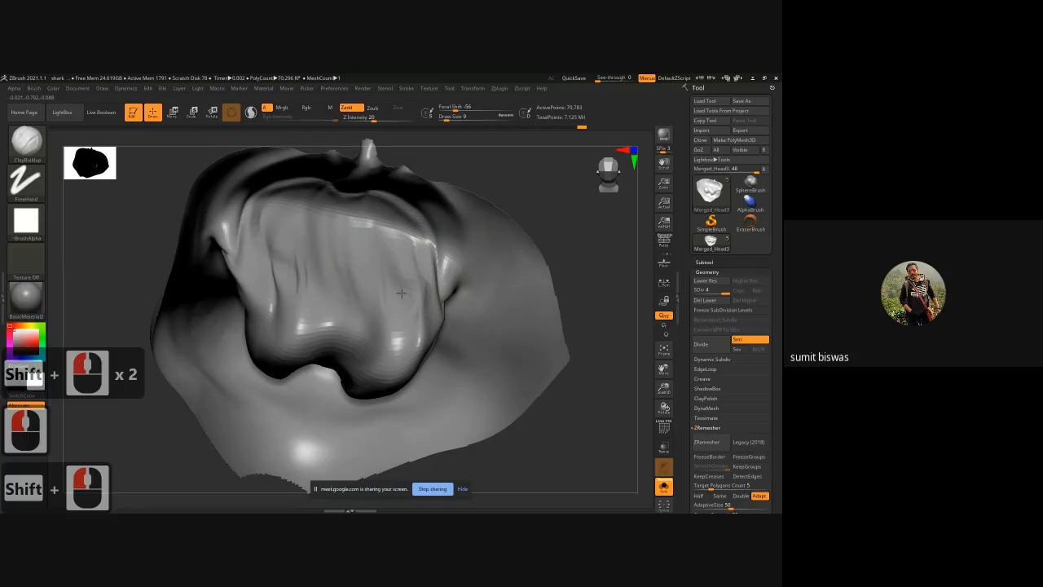
mouse_move(384, 291)
mouse_down()
mouse_move(397, 347)
mouse_move(422, 302)
mouse_up()
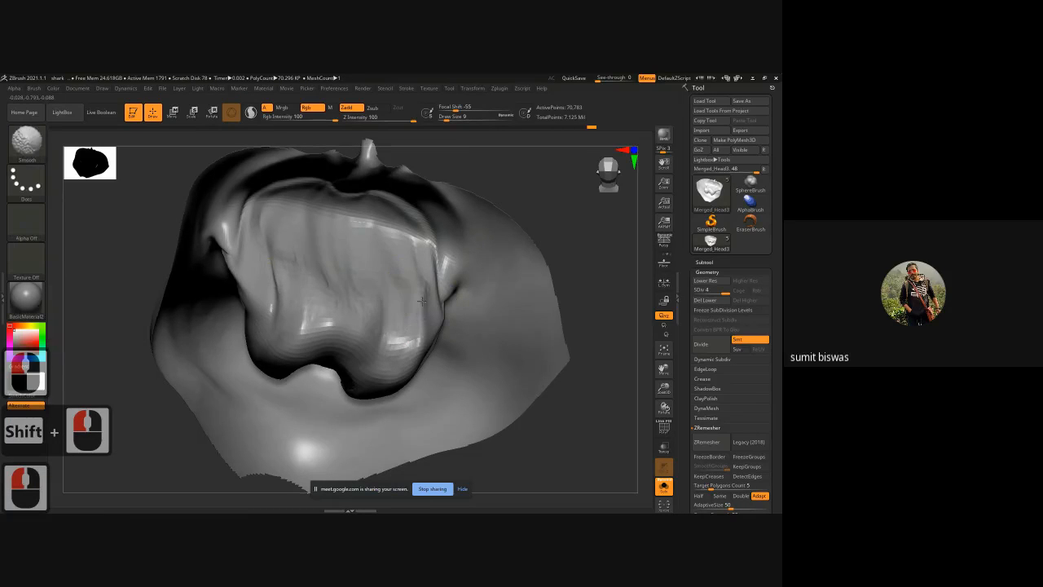
shift+drag(303, 281, 289, 284)
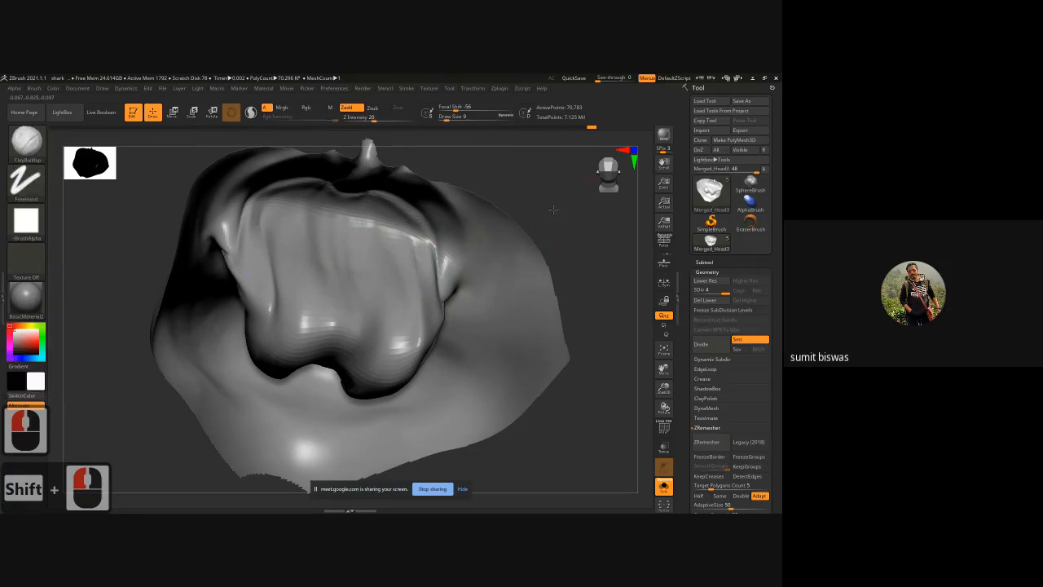
Step: Even out the rounded lower lobes of the mouth cavity from behind with the Smooth brush
drag(570, 216, 480, 220)
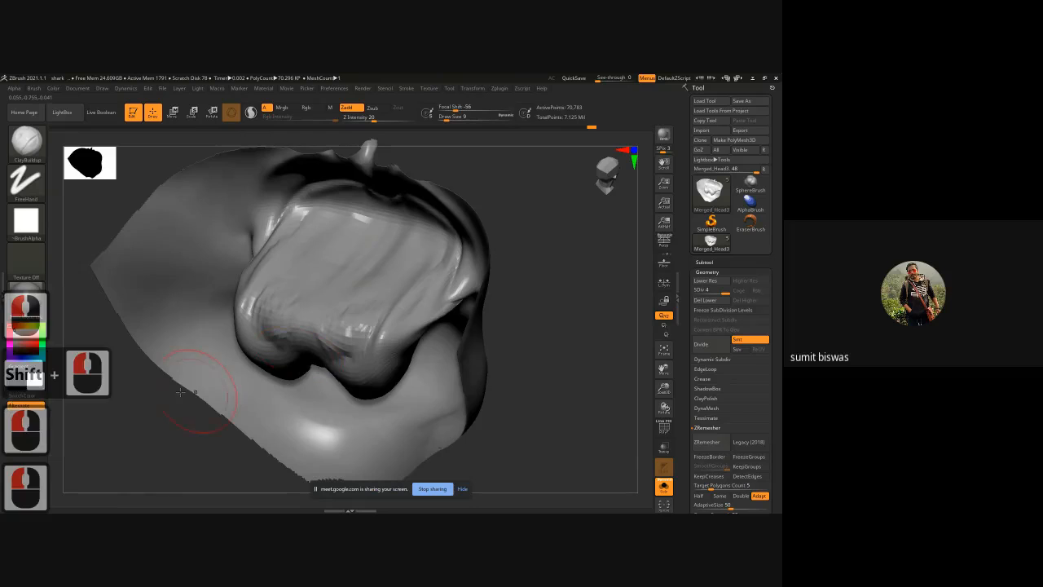
drag(209, 361, 479, 347)
drag(607, 351, 513, 322)
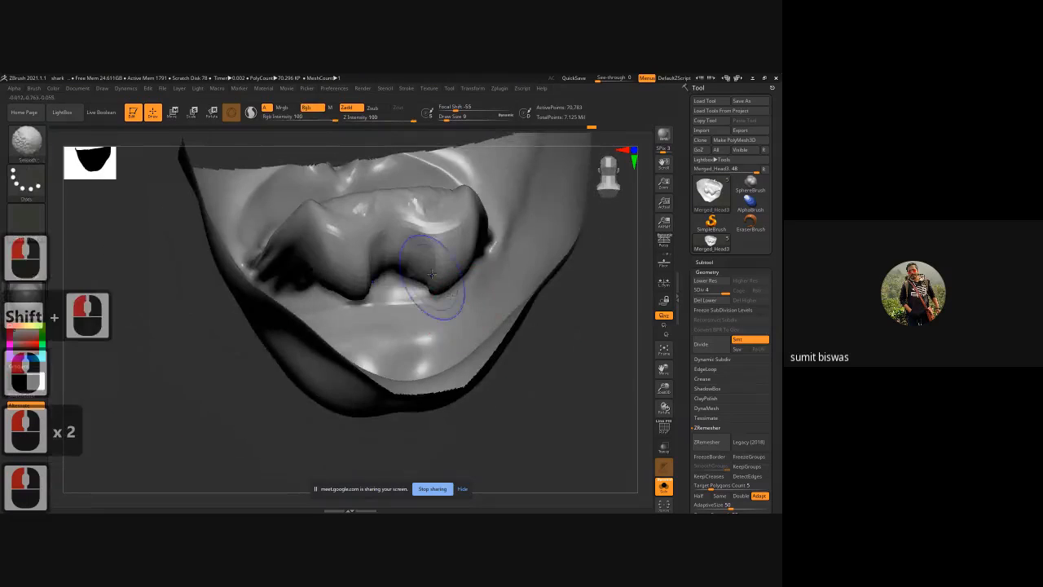
shift+drag(438, 274, 419, 274)
Step: Hide the chin portion below the mouth cavity on the isolated mesh
mouse_move(622, 320)
mouse_down()
mouse_move(605, 298)
mouse_move(603, 340)
mouse_up()
ctrl+right_drag(596, 343, 470, 379)
drag(470, 380, 493, 379)
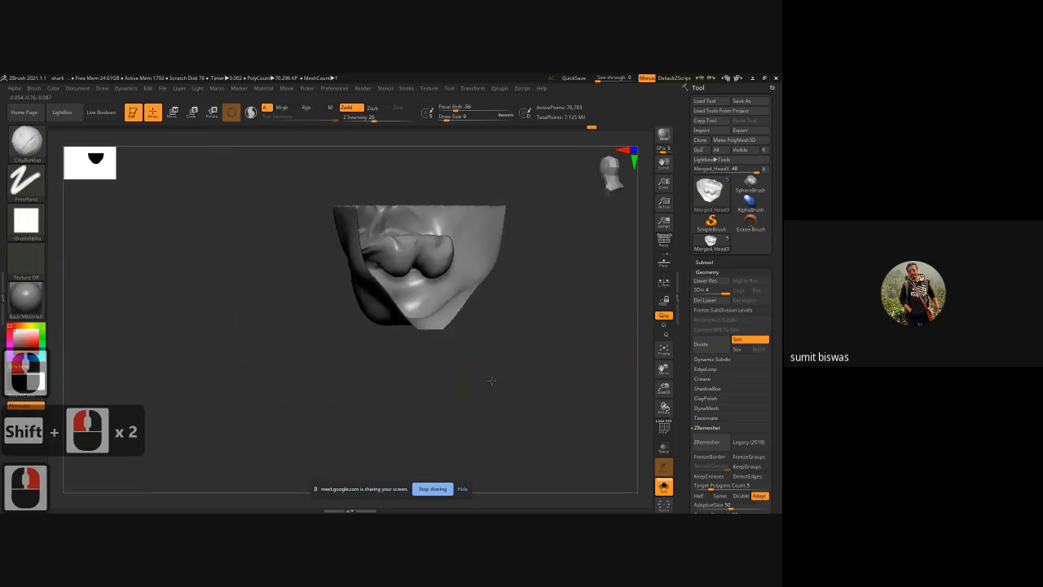
ctrl+shift+drag(554, 417, 281, 285)
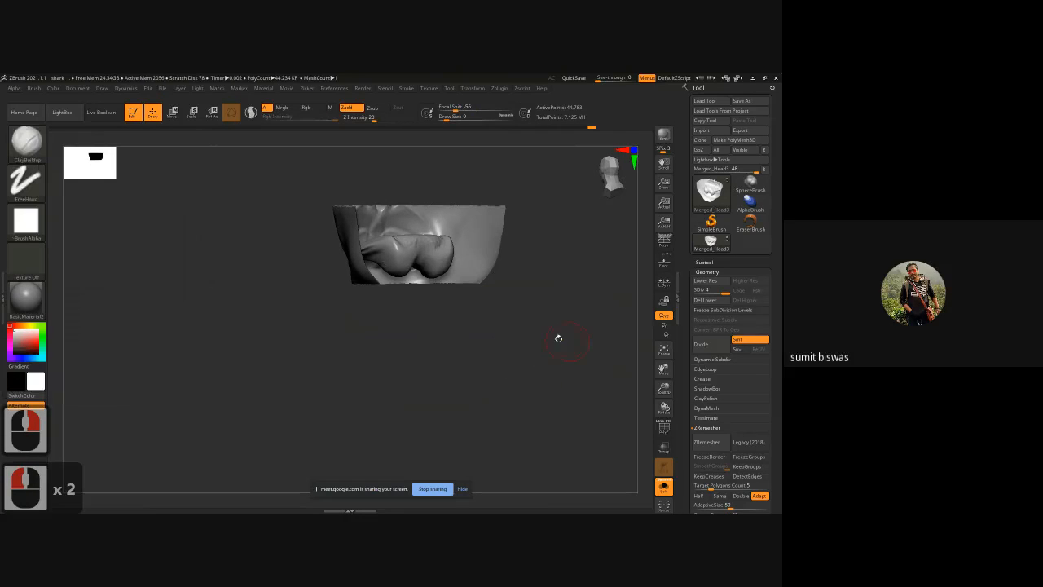
Step: Hide the outer sides and the upper strip of the isolated mesh, leaving only the central mouth cavity
mouse_move(559, 337)
mouse_down()
mouse_move(530, 342)
mouse_move(487, 320)
mouse_move(492, 292)
mouse_move(491, 331)
mouse_up()
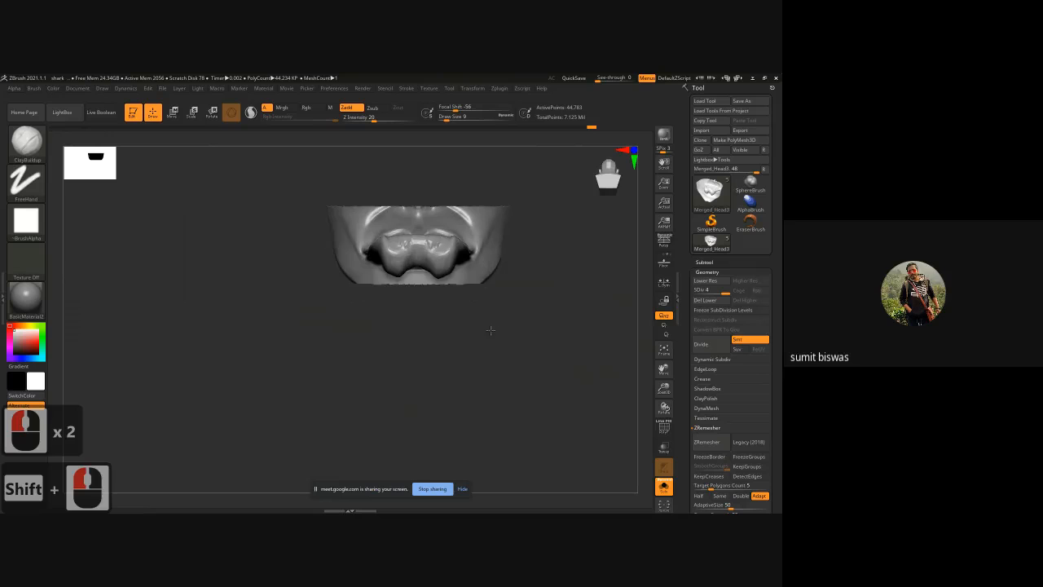
ctrl+shift+drag(299, 195, 367, 330)
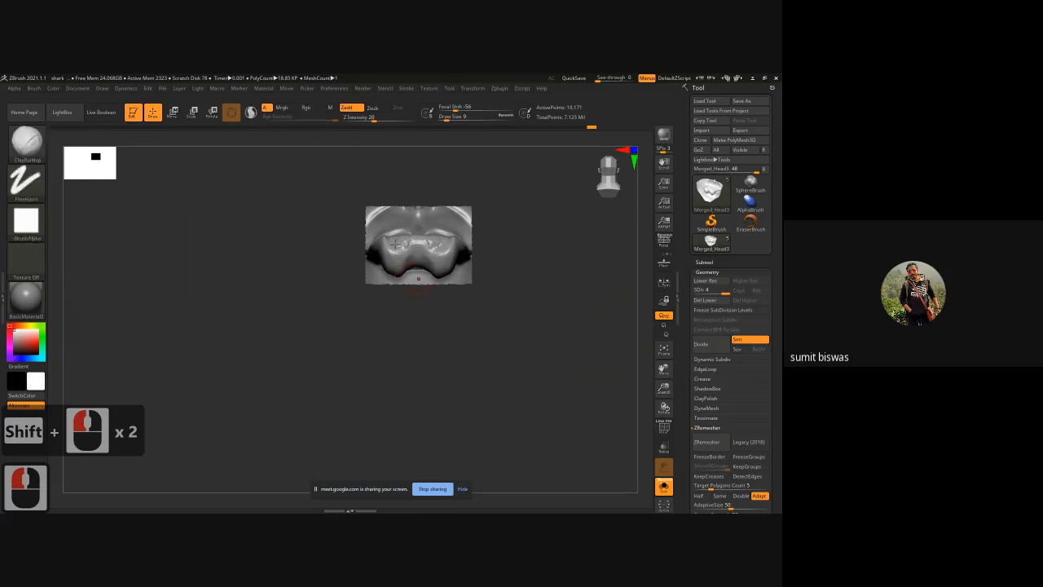
ctrl+shift+drag(318, 173, 523, 227)
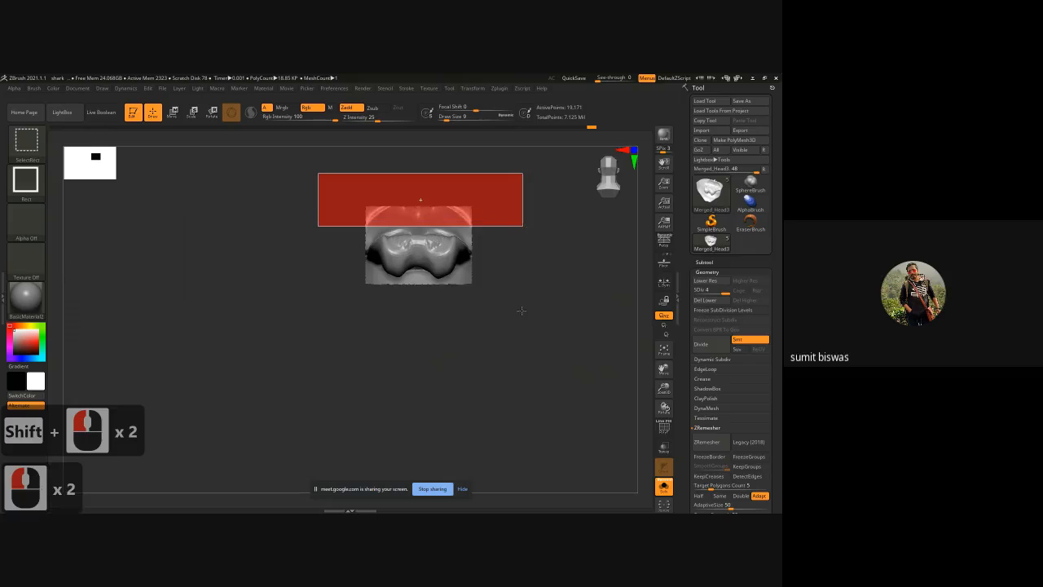
Step: Fill the deep creases on the side of the mouth cavity with short ClayBuildup strokes at draw size 9
drag(454, 347, 467, 317)
ctrl+right_drag(420, 292, 472, 366)
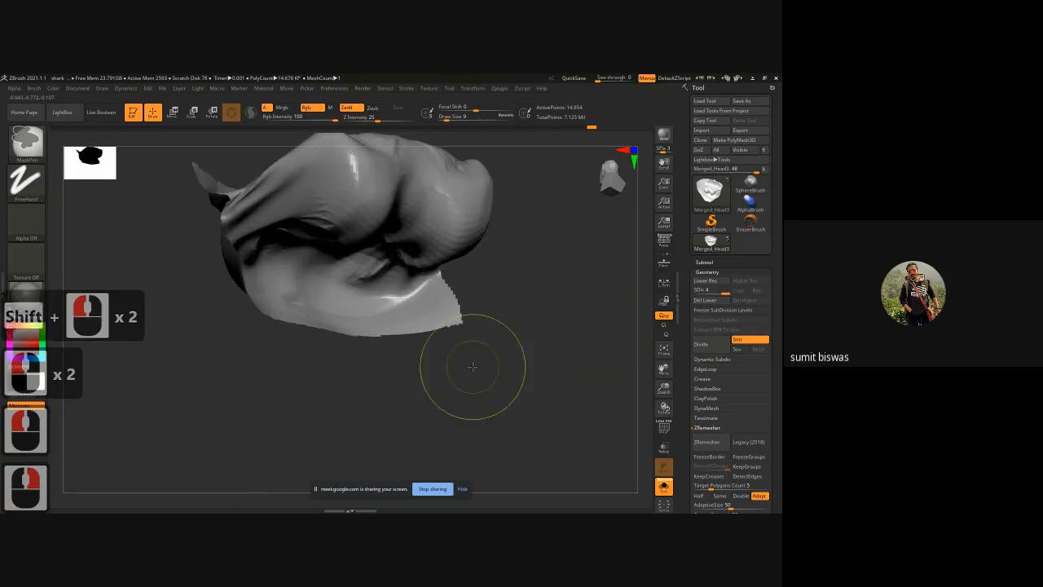
drag(558, 334, 548, 313)
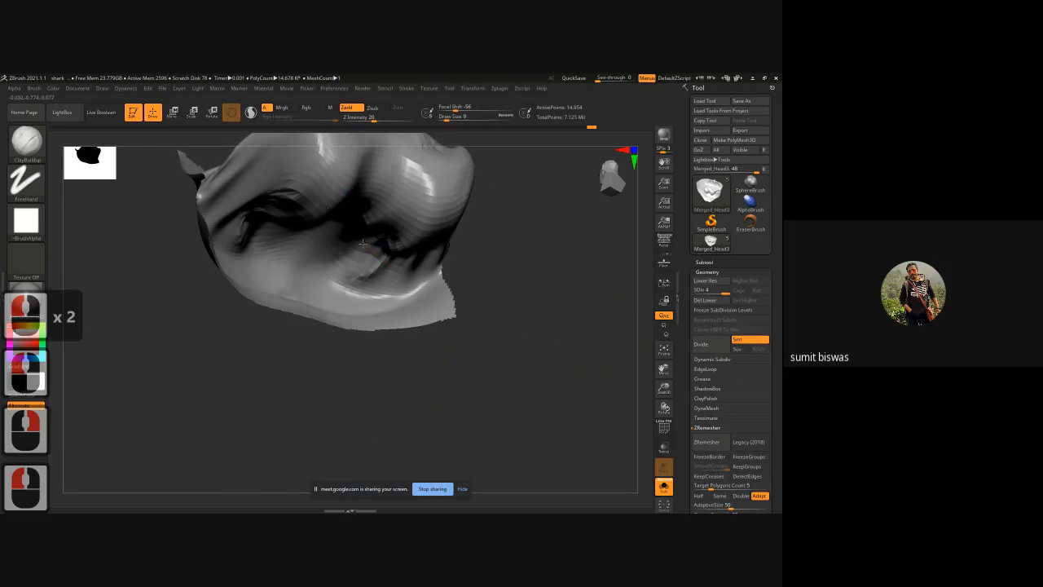
drag(362, 244, 377, 236)
drag(512, 266, 503, 240)
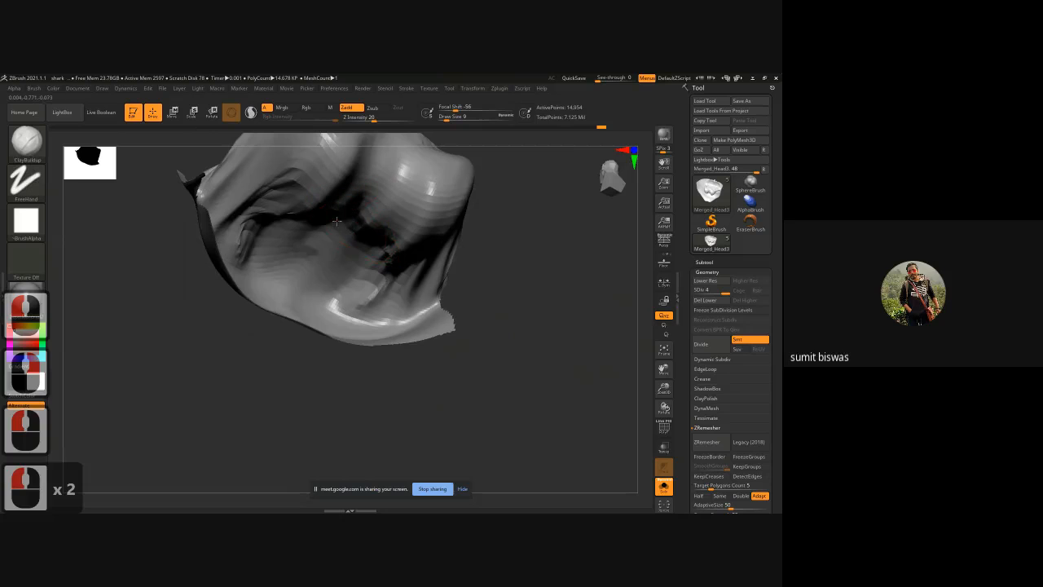
mouse_move(337, 221)
mouse_down()
mouse_move(316, 237)
mouse_move(342, 217)
mouse_up()
mouse_move(542, 223)
mouse_down()
mouse_move(310, 245)
mouse_move(370, 216)
mouse_move(391, 232)
mouse_up()
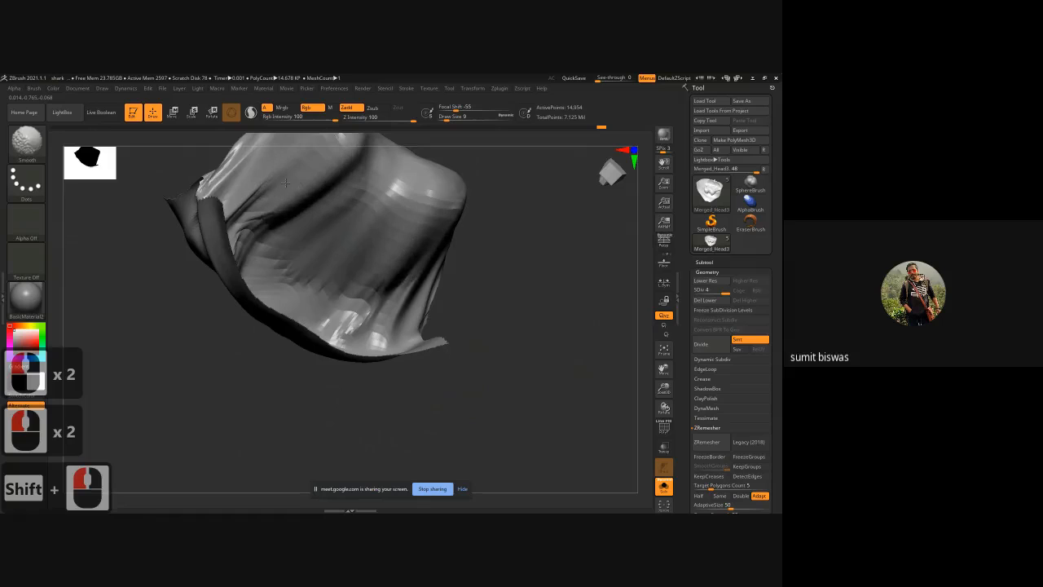
Step: Smooth the folds on the outside of the mouth cavity and build up its hollow areas with ClayBuildup
mouse_move(310, 203)
shift+mouse_down()
mouse_move(273, 224)
mouse_move(285, 236)
shift+mouse_up()
mouse_move(260, 245)
shift+mouse_down()
mouse_move(293, 228)
mouse_move(335, 180)
mouse_move(363, 192)
mouse_move(387, 183)
mouse_move(411, 199)
mouse_move(405, 221)
mouse_move(371, 183)
mouse_move(407, 195)
mouse_move(389, 216)
mouse_move(401, 196)
mouse_move(350, 183)
mouse_move(396, 193)
mouse_move(380, 189)
mouse_move(384, 175)
mouse_move(357, 218)
mouse_move(375, 203)
mouse_move(391, 226)
mouse_move(305, 216)
mouse_move(358, 277)
mouse_move(326, 228)
mouse_move(360, 238)
mouse_move(342, 233)
mouse_move(367, 268)
shift+mouse_up()
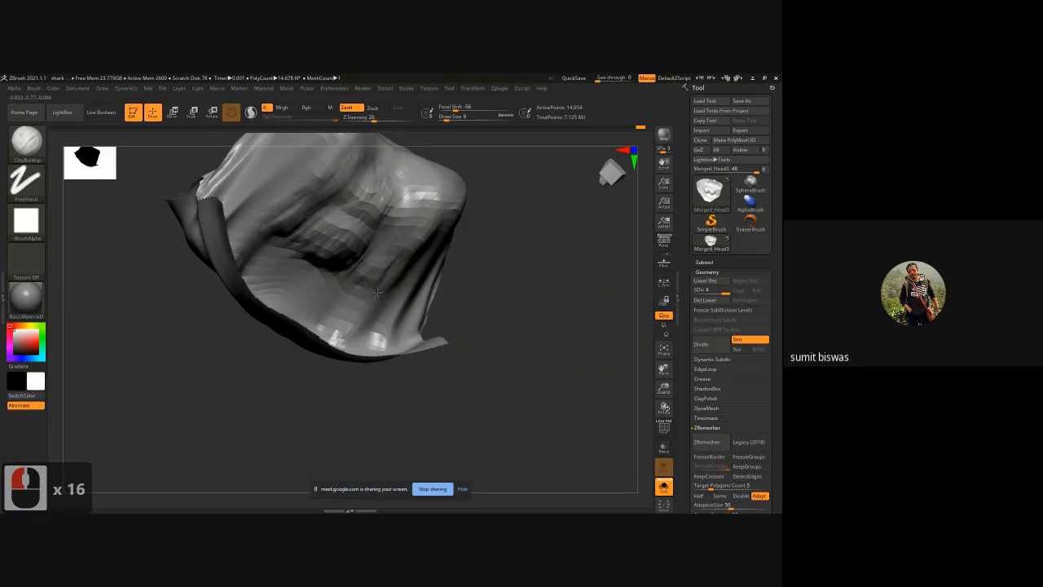
drag(261, 203, 382, 277)
mouse_move(382, 269)
mouse_down()
mouse_move(323, 292)
mouse_move(273, 256)
mouse_move(365, 307)
mouse_move(342, 244)
mouse_move(383, 196)
mouse_move(269, 220)
mouse_move(391, 326)
mouse_up()
shift+drag(531, 255, 534, 323)
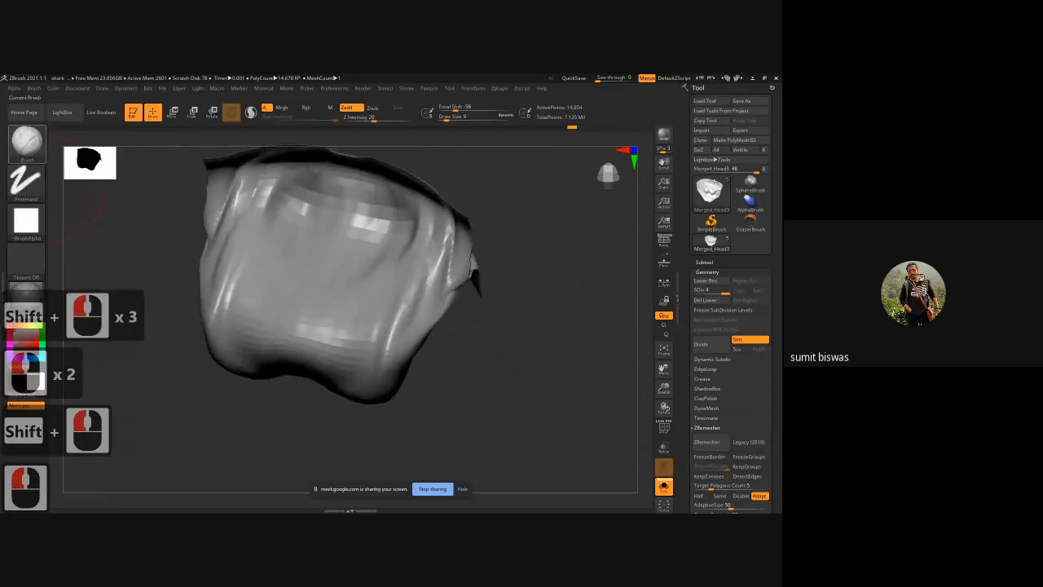
Step: Adjust the Auto Masking settings of the ClayBuildup brush
click(34, 89)
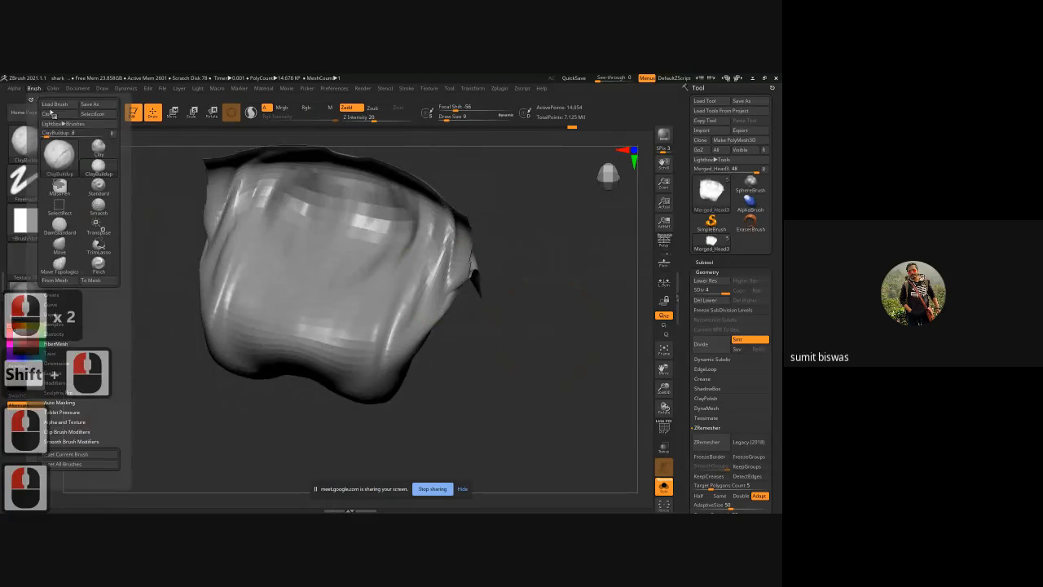
click(36, 90)
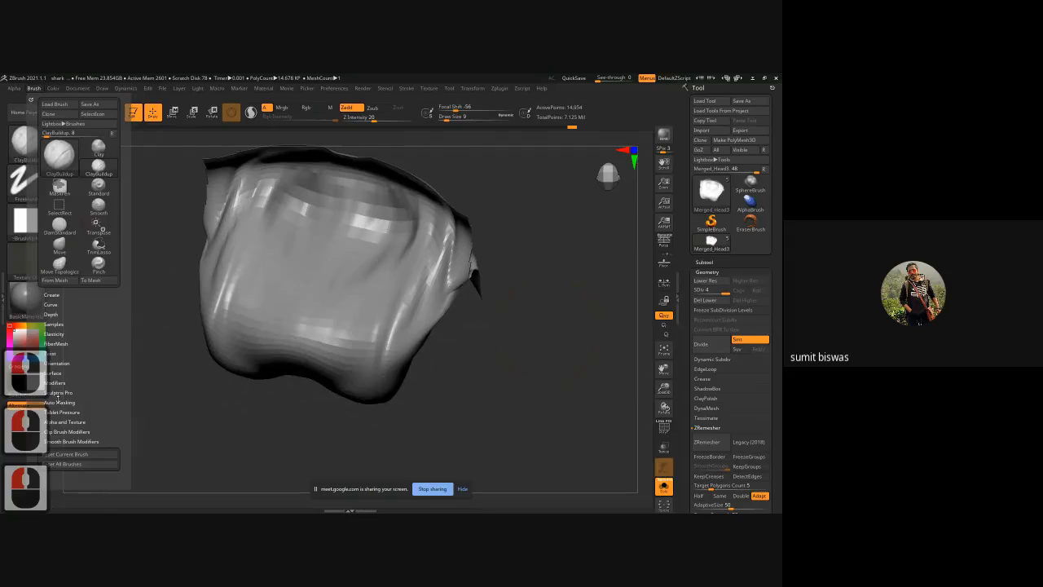
click(59, 401)
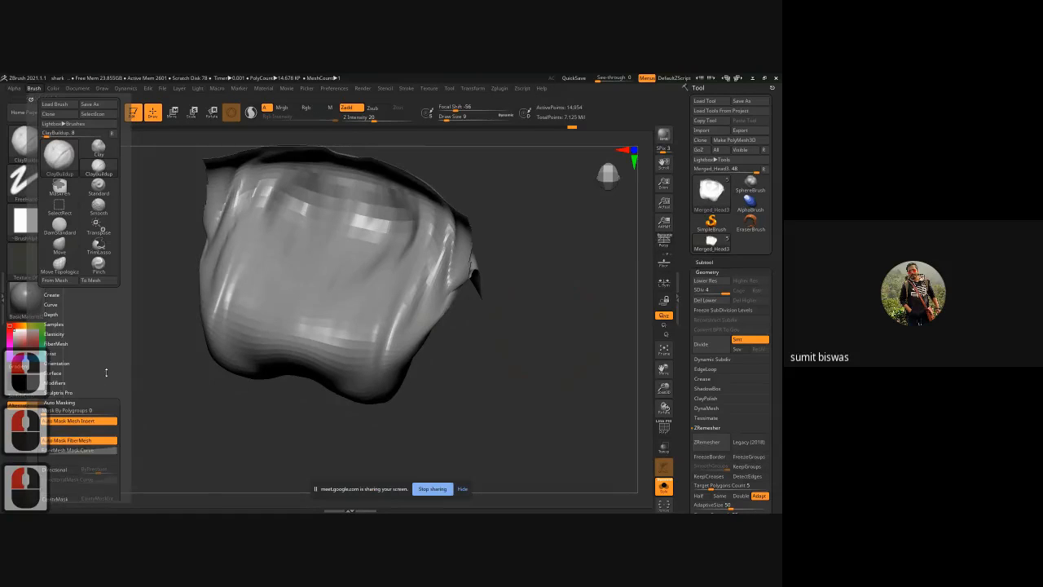
scroll(62, 456, down, 3)
click(63, 410)
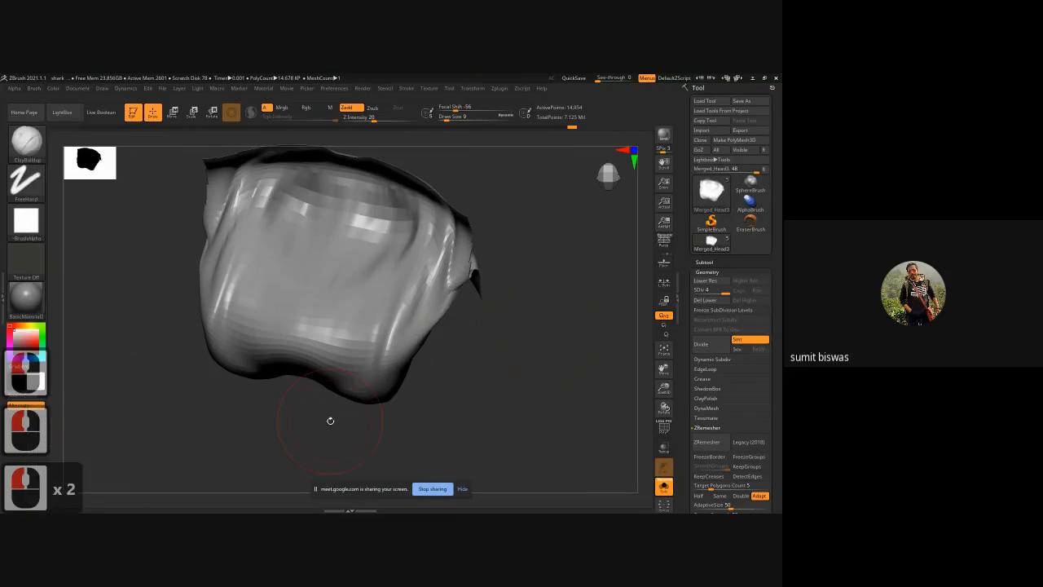
Step: Try ClayBuildup strokes on the back of the mouth cavity and undo them
click(382, 217)
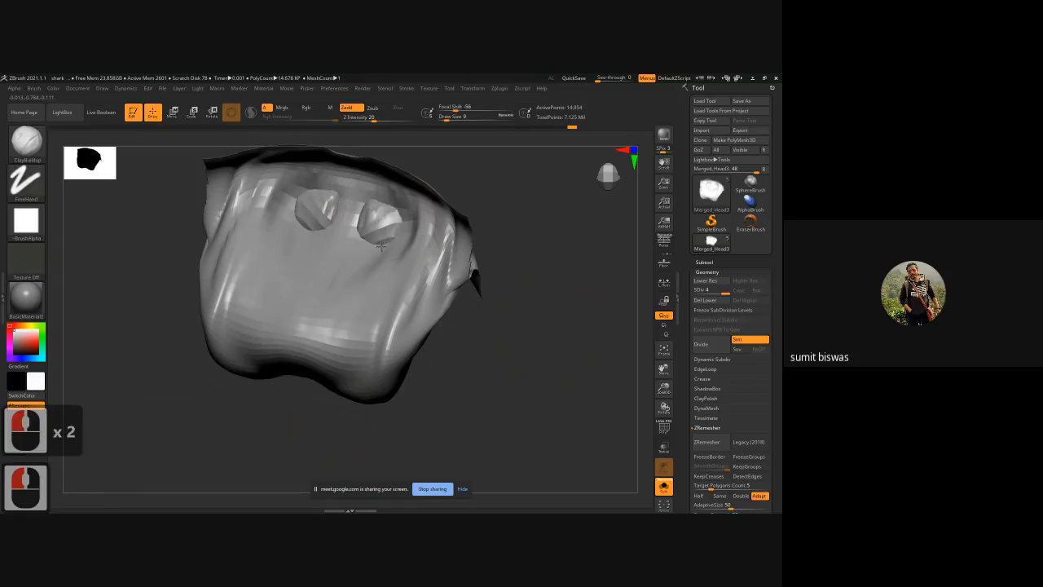
click(382, 247)
key(ctrl+z)
key(ctrl+z)
mouse_move(552, 264)
mouse_down()
mouse_move(529, 270)
mouse_move(551, 244)
mouse_move(519, 282)
mouse_move(516, 310)
mouse_move(508, 299)
mouse_up()
mouse_move(374, 232)
mouse_down()
mouse_move(367, 276)
mouse_move(363, 245)
mouse_move(371, 322)
mouse_move(362, 330)
mouse_move(374, 196)
mouse_up()
key(ctrl+z)
Step: Smooth the rough patches on the back and side of the mouth cavity with the Smooth brush
mouse_move(521, 249)
alt+mouse_down()
mouse_move(550, 248)
mouse_move(582, 268)
alt+mouse_up()
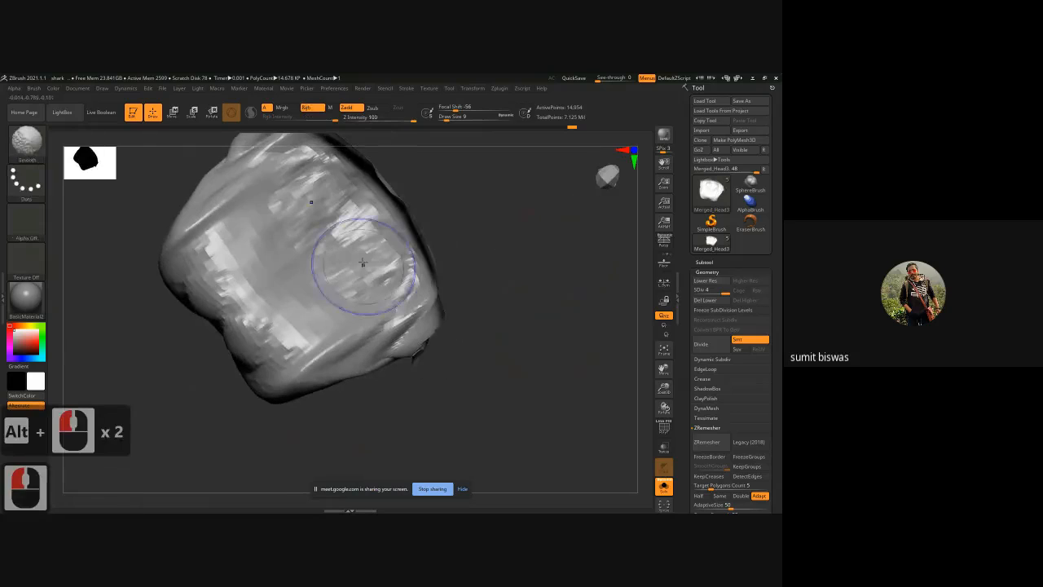
mouse_move(365, 263)
shift+mouse_down()
mouse_move(351, 216)
mouse_move(379, 287)
mouse_move(357, 301)
mouse_move(346, 285)
shift+mouse_up()
mouse_move(236, 281)
shift+mouse_down()
mouse_move(248, 311)
mouse_move(213, 325)
mouse_move(224, 313)
shift+mouse_up()
mouse_move(514, 276)
mouse_down()
mouse_move(566, 207)
mouse_move(489, 269)
mouse_up()
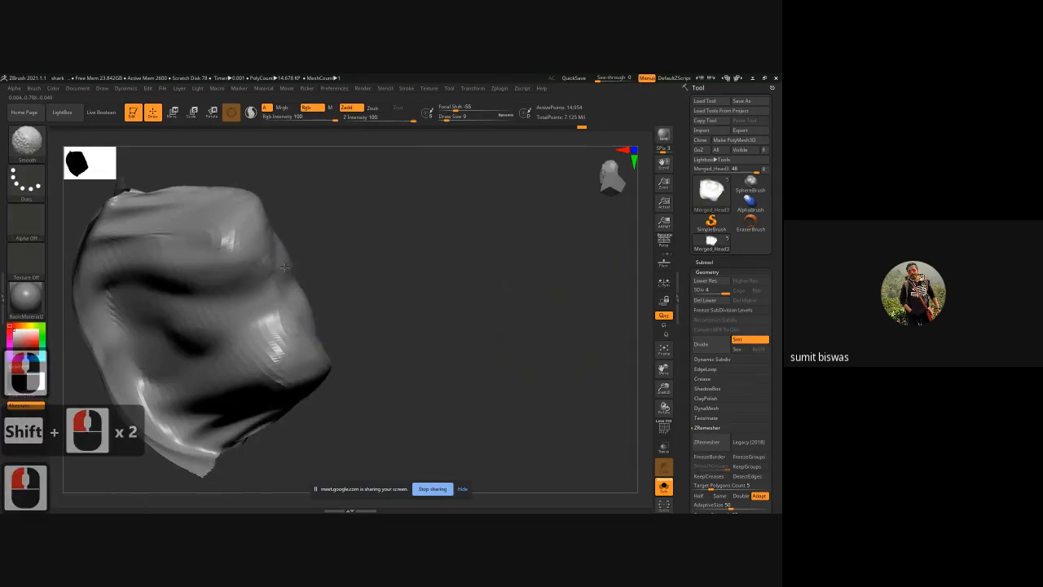
mouse_move(277, 244)
shift+mouse_down()
mouse_move(285, 370)
mouse_move(212, 340)
mouse_move(198, 303)
shift+mouse_up()
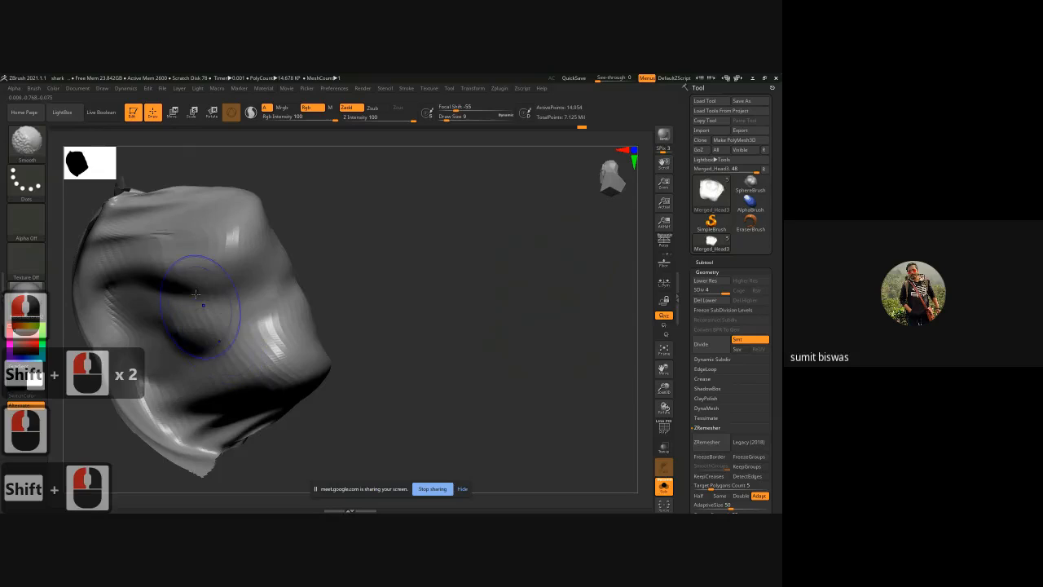
mouse_move(396, 268)
shift+mouse_down()
mouse_move(437, 281)
mouse_move(389, 285)
shift+mouse_up()
shift+drag(283, 342, 321, 340)
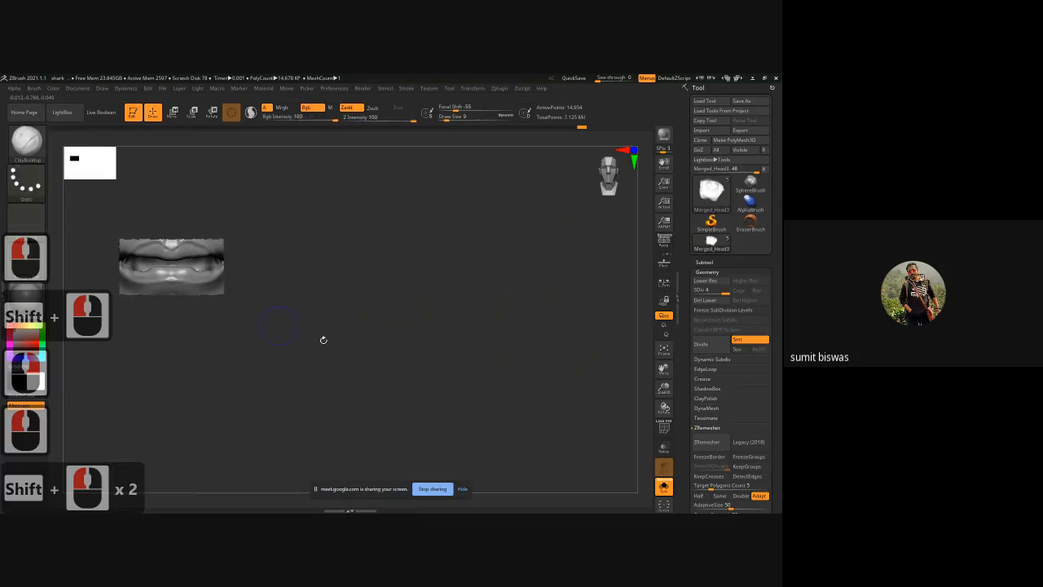
Step: Turn off solo mode and unhide the whole figure to check the lips around the fangs
click(664, 487)
click(458, 290)
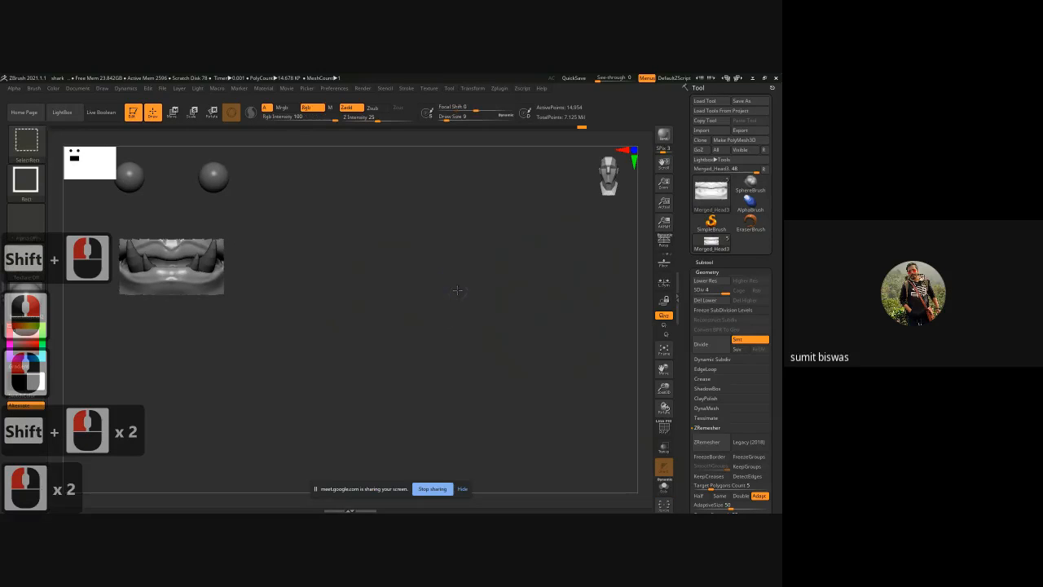
ctrl+shift+click(358, 315)
alt+drag(308, 291, 399, 309)
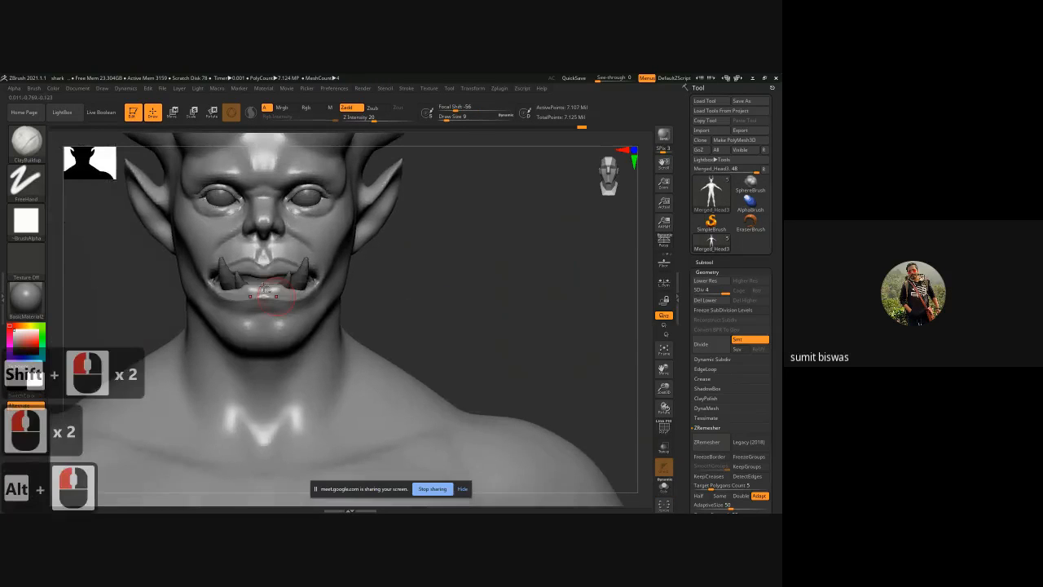
ctrl+right_drag(263, 287, 334, 342)
drag(615, 332, 613, 347)
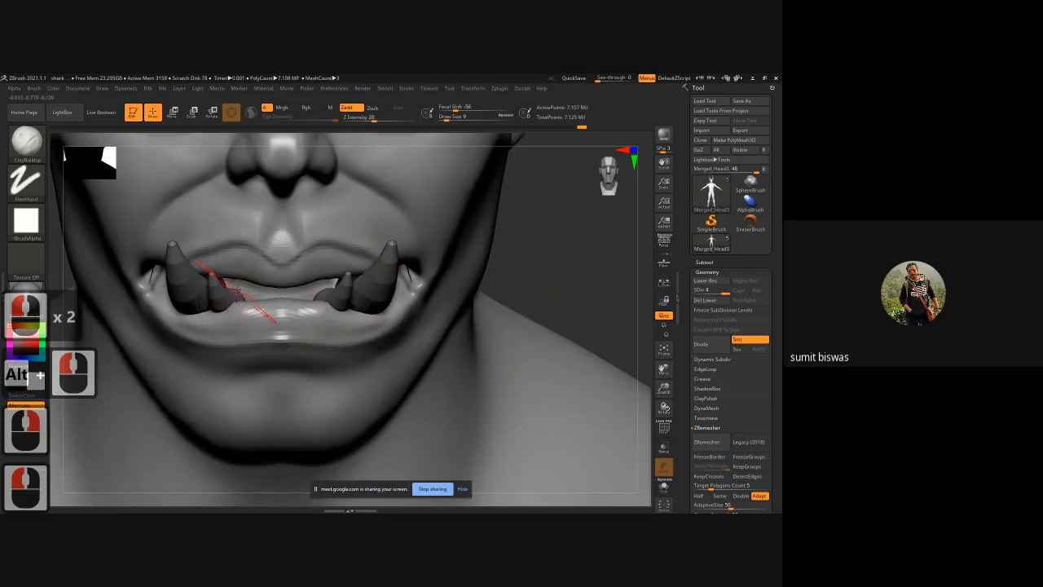
ctrl+right_drag(565, 275, 538, 279)
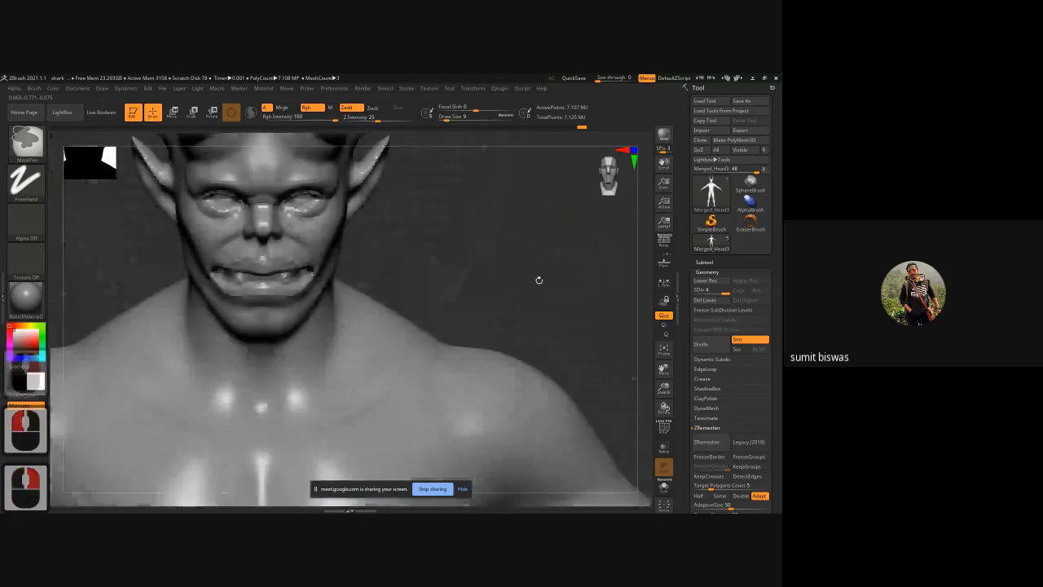
Step: Examine the figure's hand, foot and horned upper body
drag(538, 279, 522, 247)
mouse_move(440, 292)
alt+mouse_down()
mouse_move(559, 302)
mouse_move(309, 431)
mouse_move(291, 377)
mouse_move(315, 361)
mouse_move(295, 365)
mouse_move(314, 377)
mouse_move(342, 373)
mouse_move(366, 329)
mouse_move(421, 389)
alt+mouse_up()
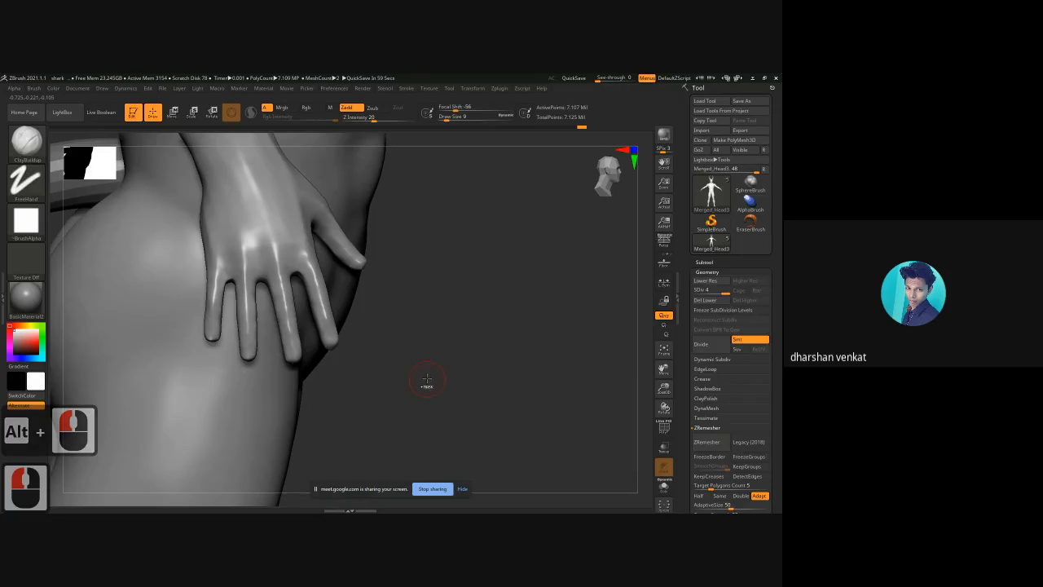
ctrl+right_drag(427, 379, 405, 399)
alt+drag(405, 399, 330, 395)
alt+drag(330, 396, 380, 390)
alt+drag(379, 390, 334, 366)
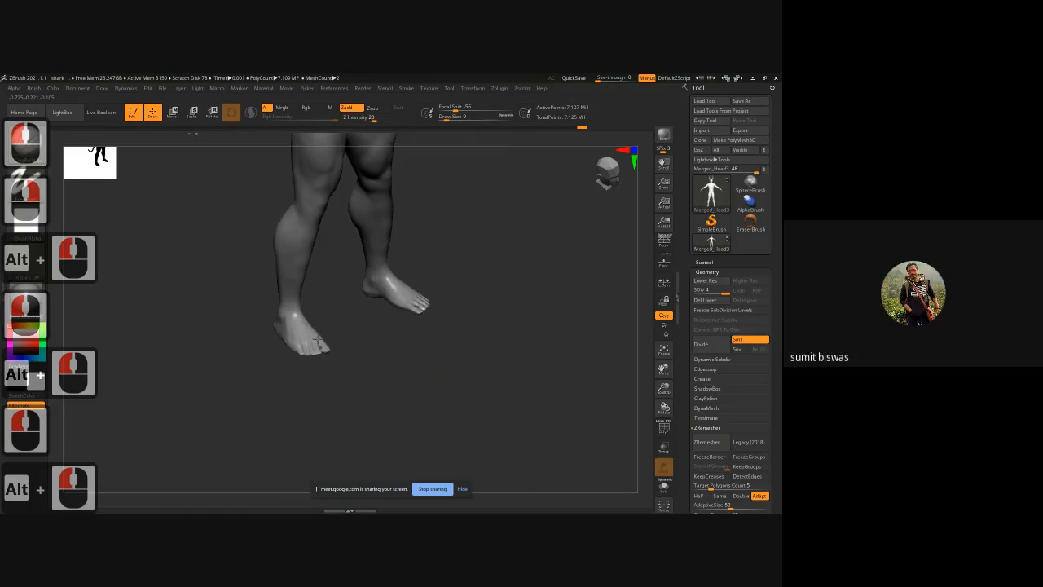
ctrl+right_drag(334, 367, 360, 450)
drag(414, 351, 389, 377)
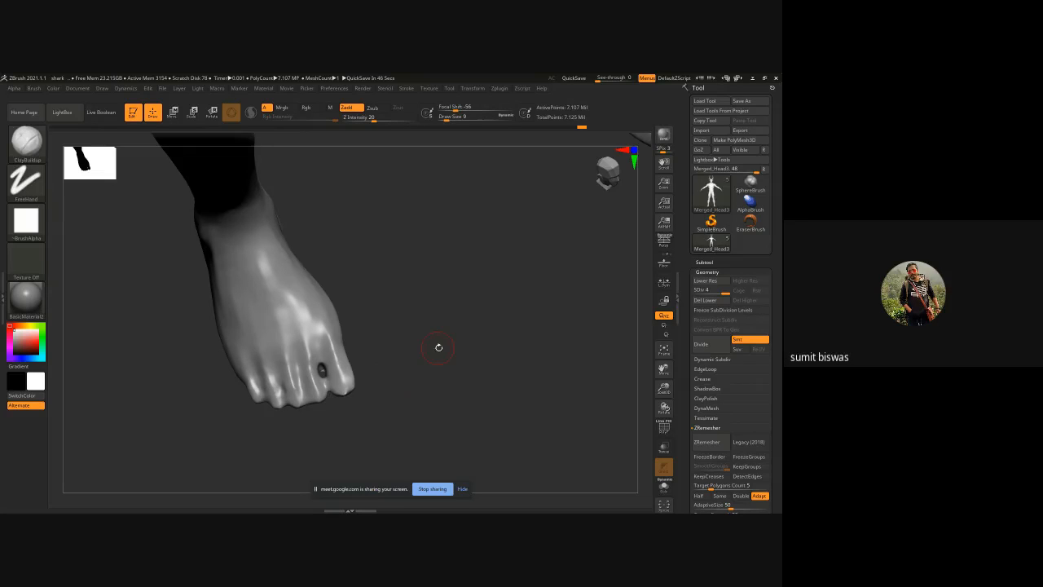
mouse_move(438, 347)
ctrl+right_down()
mouse_move(350, 332)
mouse_move(399, 375)
mouse_move(398, 320)
mouse_move(508, 217)
mouse_move(469, 307)
mouse_move(501, 309)
mouse_move(481, 430)
mouse_move(428, 399)
mouse_move(435, 235)
mouse_move(428, 272)
ctrl+right_up()
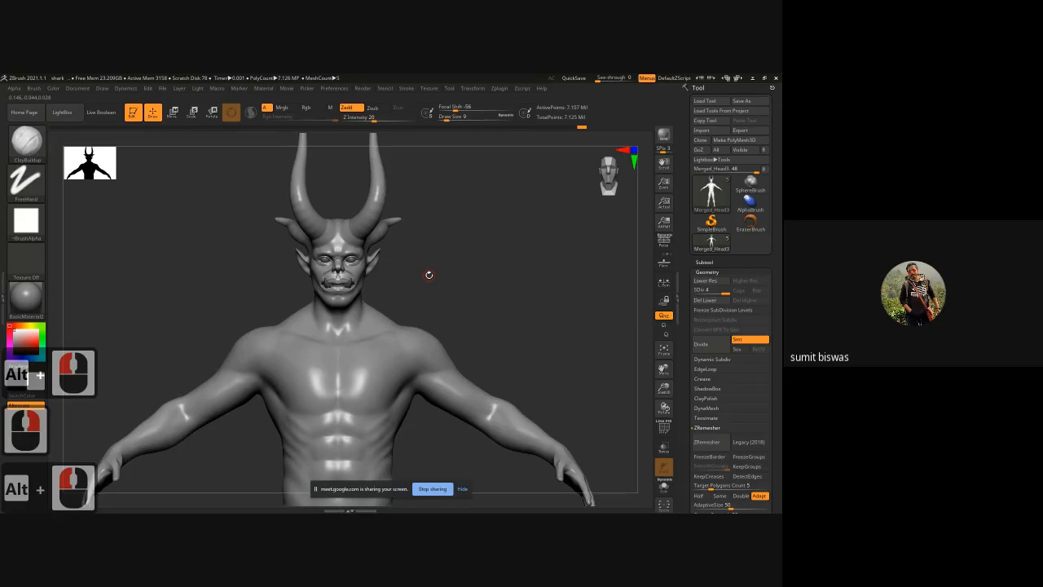
alt+right_drag(382, 231, 375, 173)
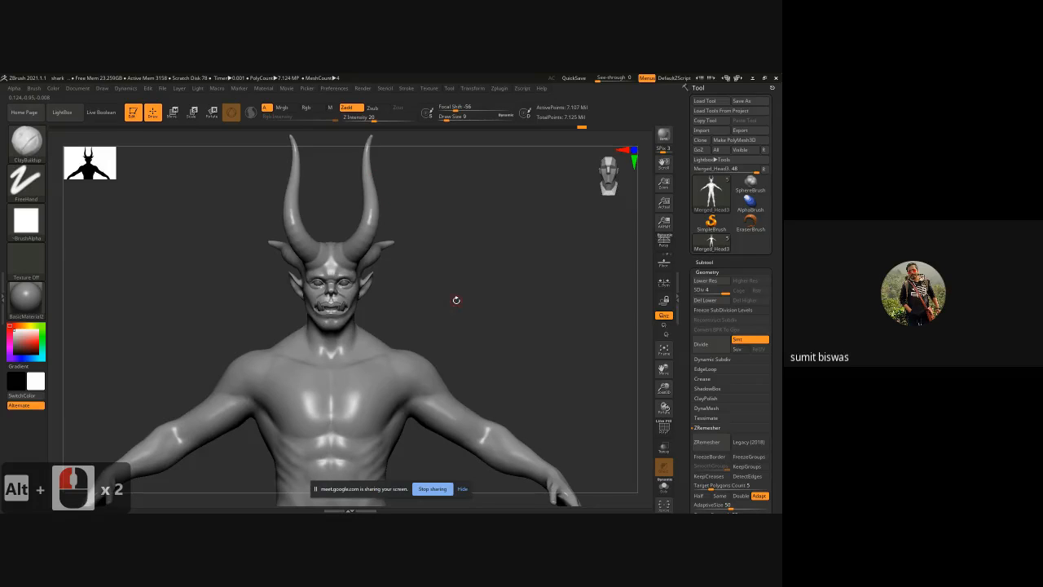
right_drag(456, 300, 492, 307)
shift+drag(493, 307, 463, 305)
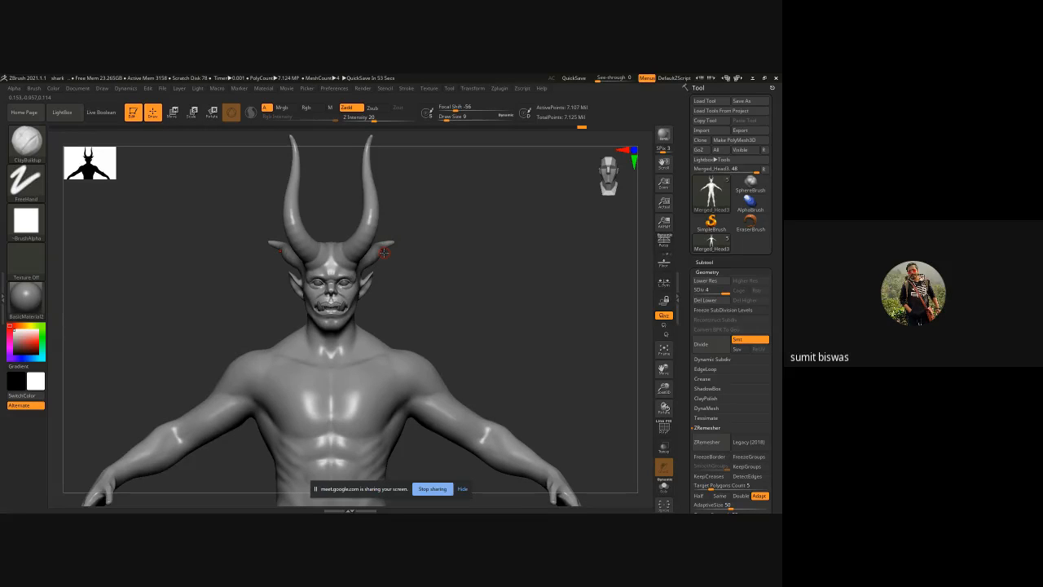
Step: Enlarge the silhouette thumbnail to size 229 and check the outline of the horned figure against it
drag(103, 168, 188, 193)
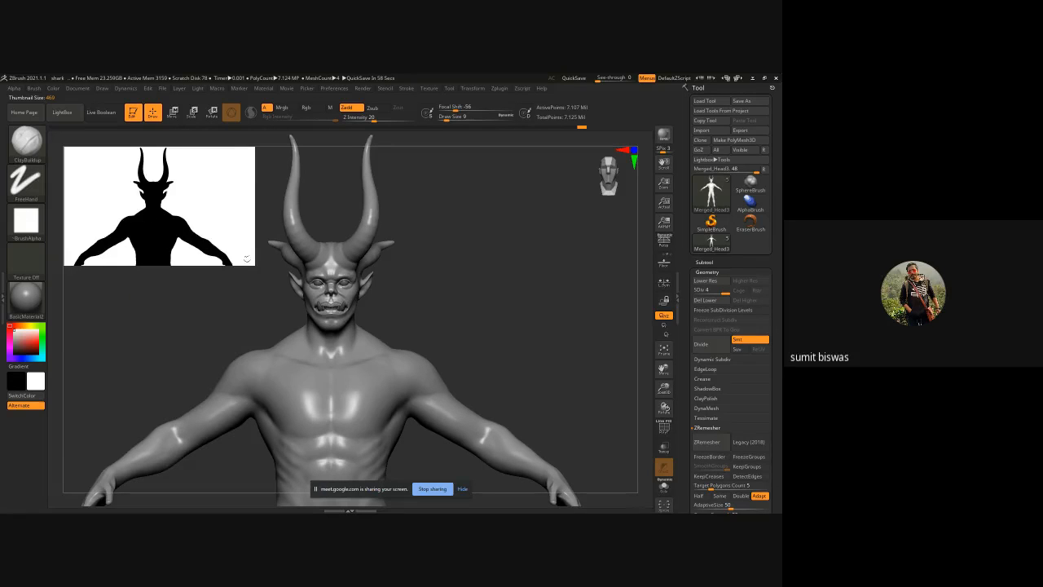
drag(246, 259, 156, 205)
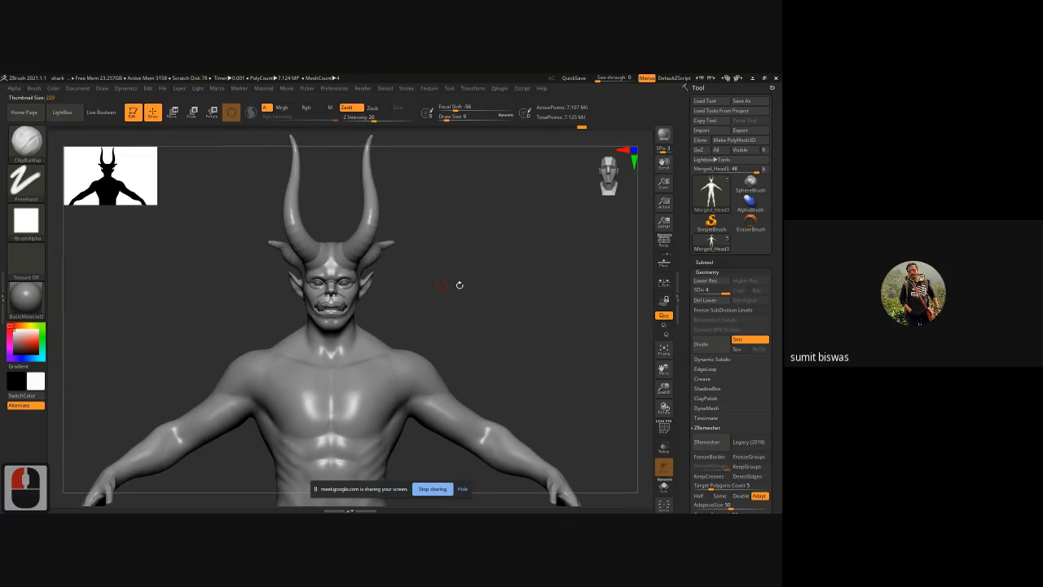
mouse_move(459, 284)
shift+mouse_down()
mouse_move(455, 304)
mouse_move(489, 303)
mouse_move(488, 290)
shift+mouse_up()
ctrl+right_drag(488, 290, 488, 333)
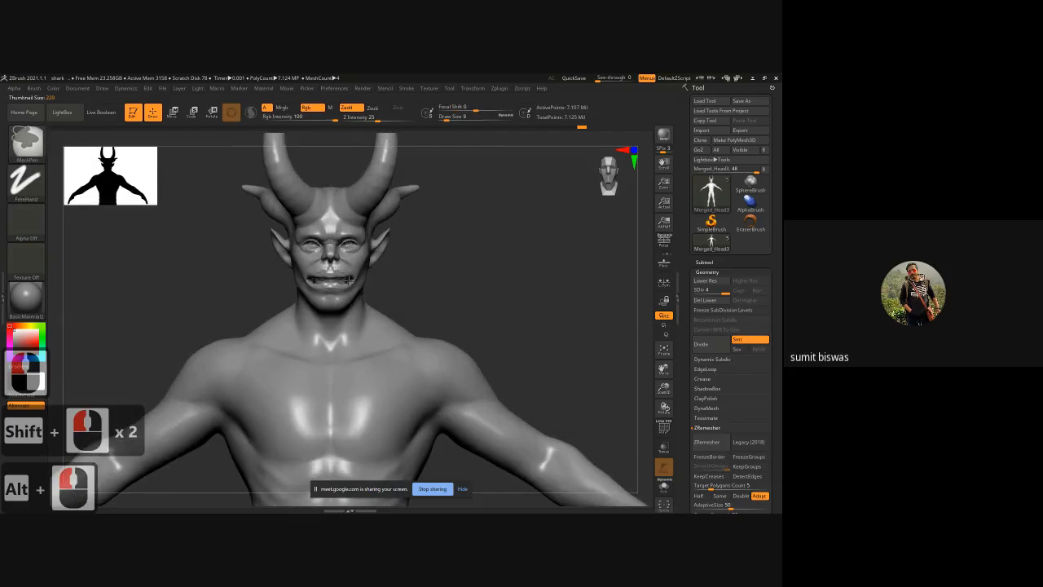
alt+drag(487, 332, 473, 291)
ctrl+right_drag(472, 291, 438, 261)
click(426, 365)
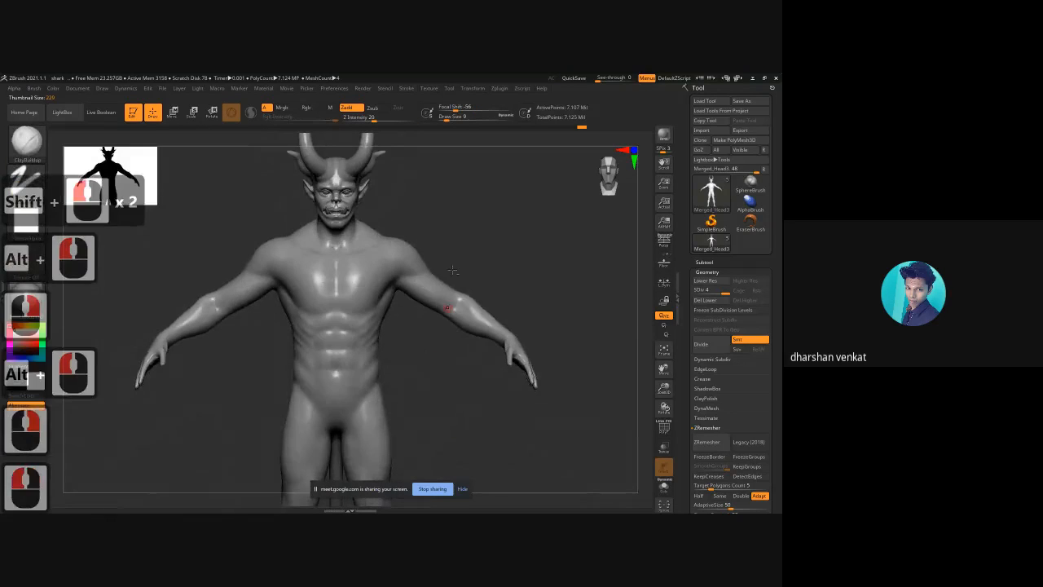
shift+drag(457, 199, 421, 253)
alt+drag(391, 222, 388, 289)
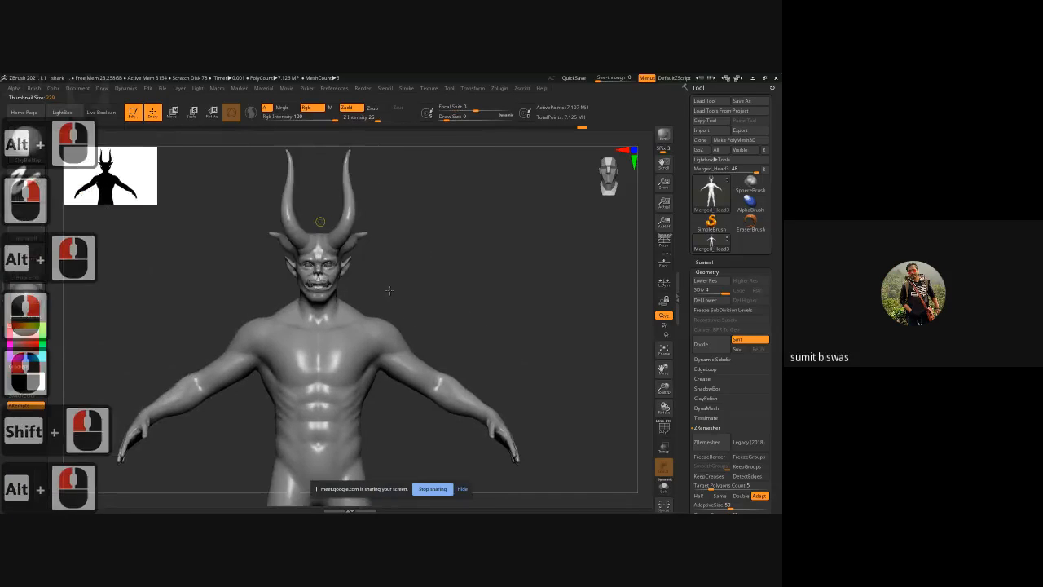
Step: Choose the Move brush and drop the demon figure's mesh to subdivision level 1 to reshape the head
ctrl+right_drag(388, 288, 445, 291)
alt+drag(562, 224, 467, 325)
click(438, 335)
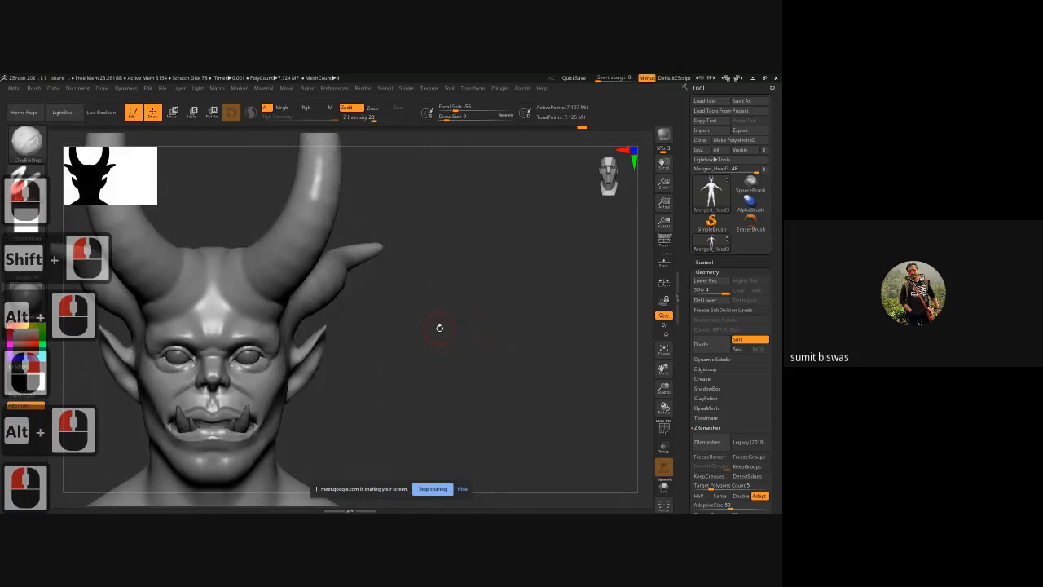
key(b)
key(m)
key(v)
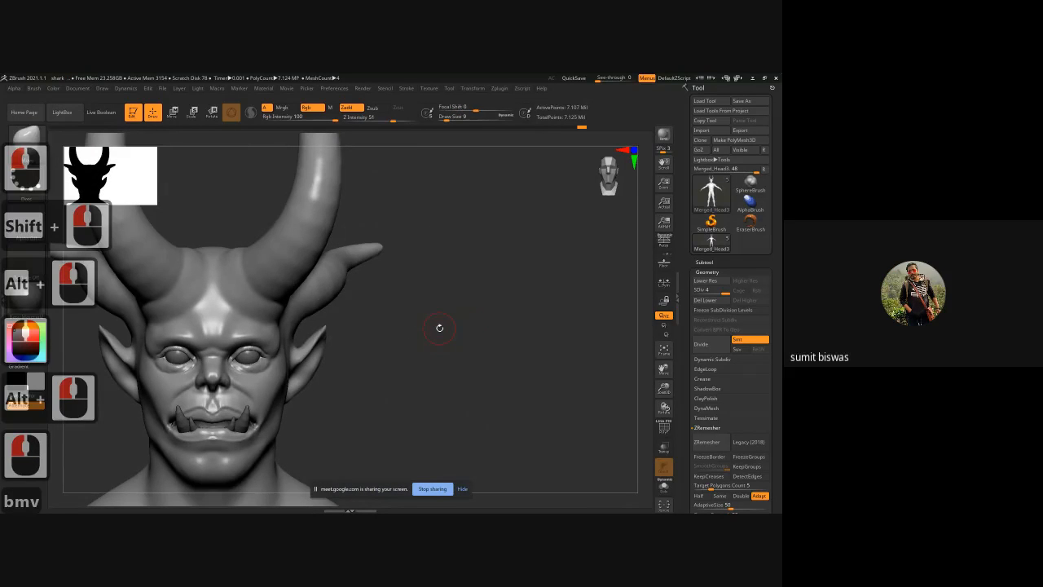
click(699, 290)
Step: Stretch the small side horns outward into long spikes with the Move Topological brush at draw size 106
key(bracketright)
key(bracketright)
key(bracketright)
key(bracketright)
key(bracketright)
key(bracketright)
key(bracketright)
key(bracketright)
key(bracketright)
key(bracketright)
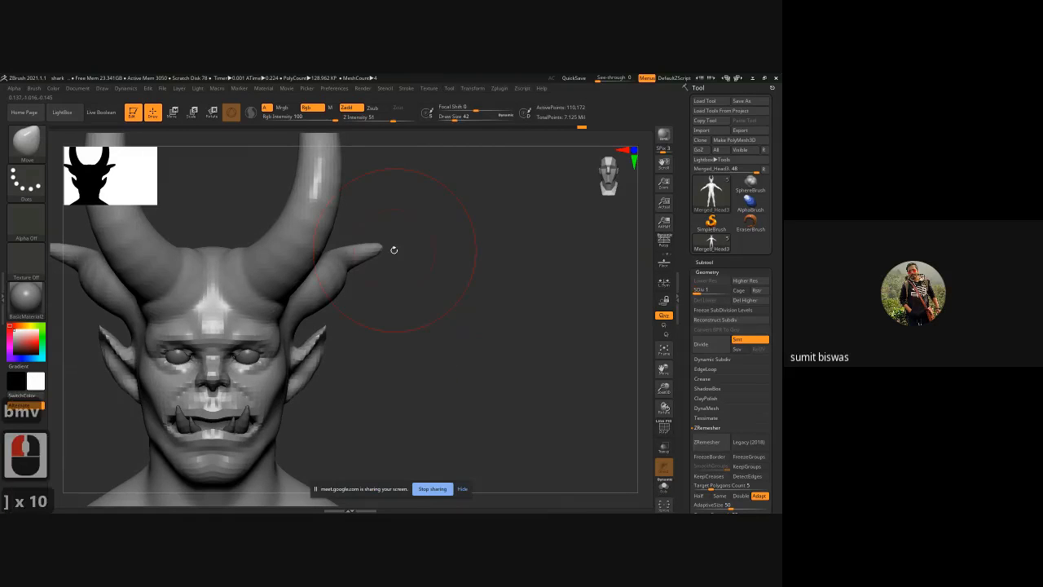
key(bracketright)
key(bracketright)
key(bracketright)
key(bracketright)
key(bracketright)
key(bracketright)
key(bracketright)
key(bracketright)
key(bracketright)
key(bracketright)
key(bracketright)
key(bracketright)
key(bracketright)
key(bracketright)
key(bracketright)
key(bracketright)
key(bracketright)
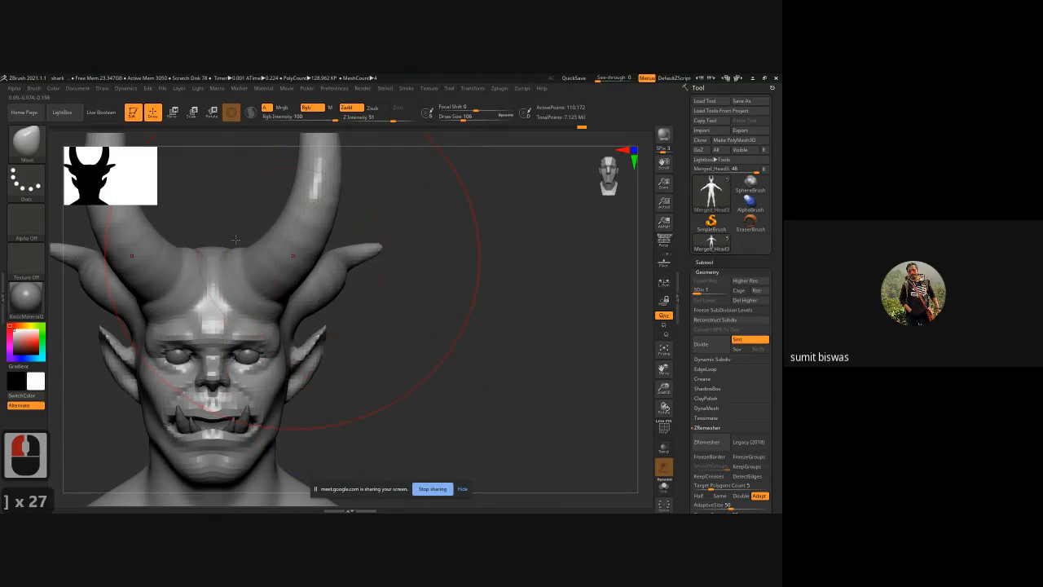
click(22, 149)
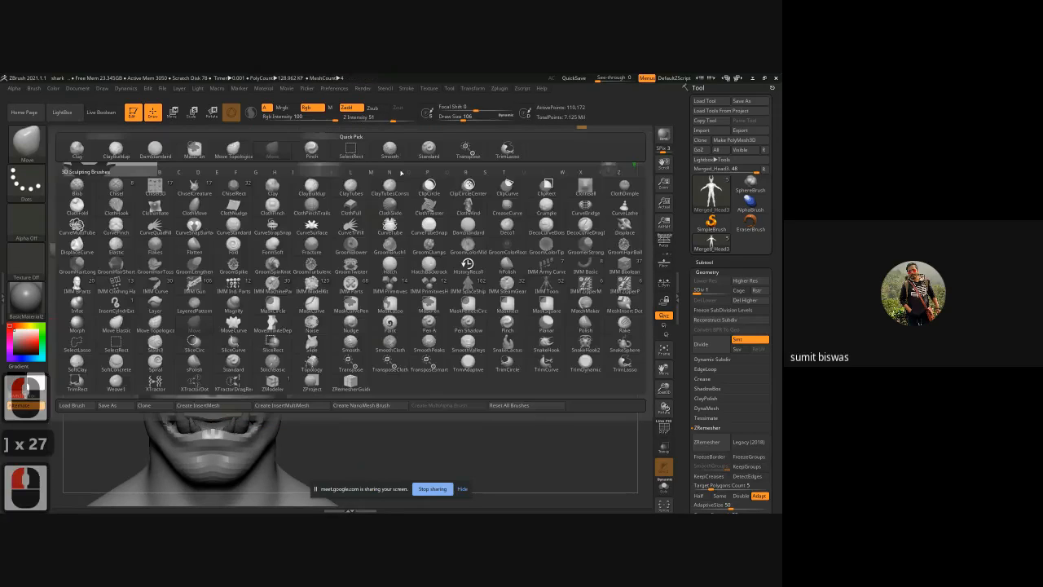
click(385, 249)
mouse_move(385, 250)
mouse_down()
mouse_move(481, 246)
mouse_move(362, 291)
mouse_up()
key(ctrl+z)
key(ctrl+z)
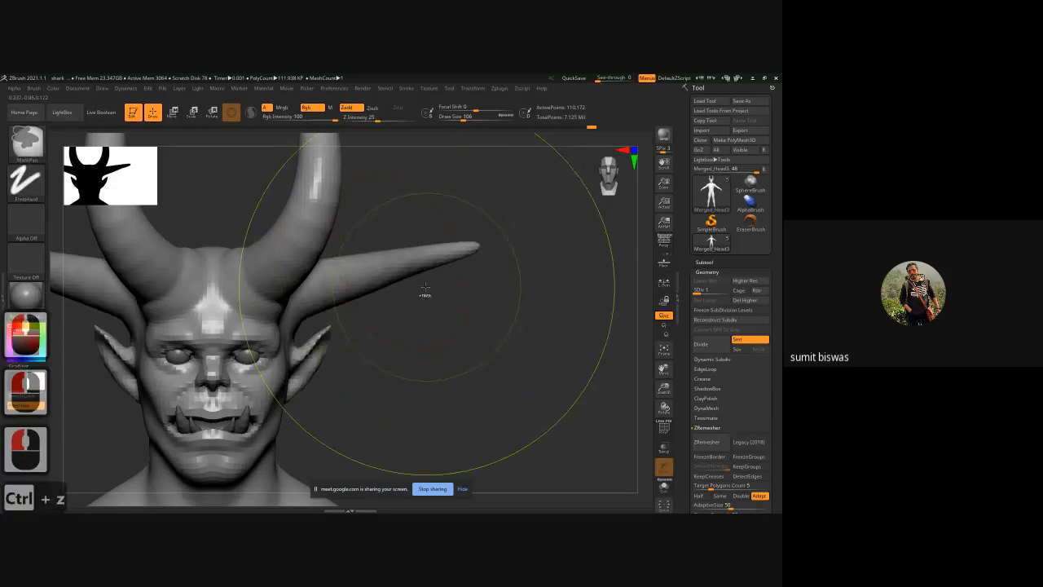
Step: Bend the stretched side horns into an S-curve with the Move Topological brush at draw size 54
key(bracketleft)
key(ctrl+z)
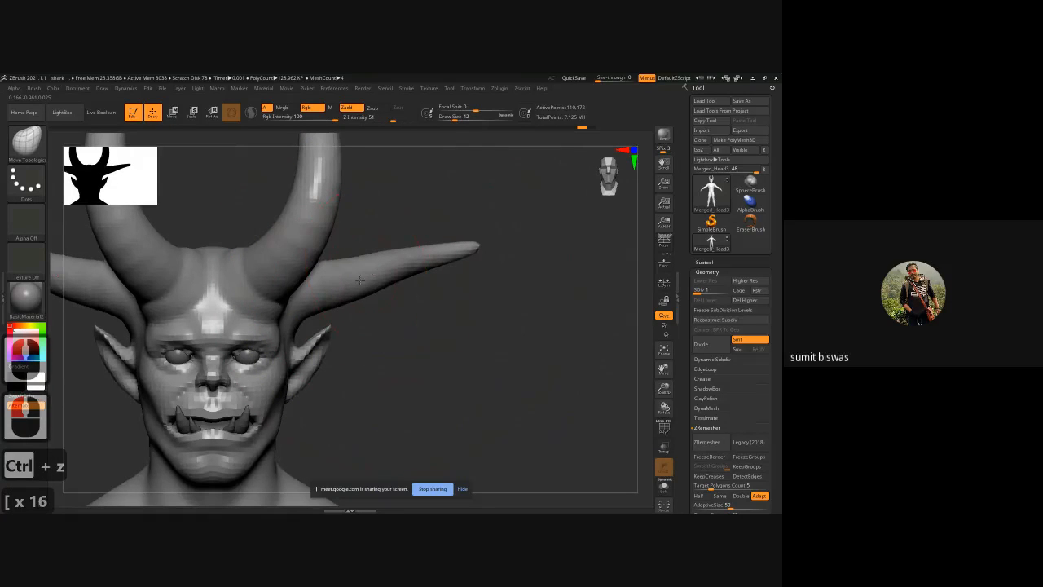
key(bracketright)
key(bracketright)
key(bracketright)
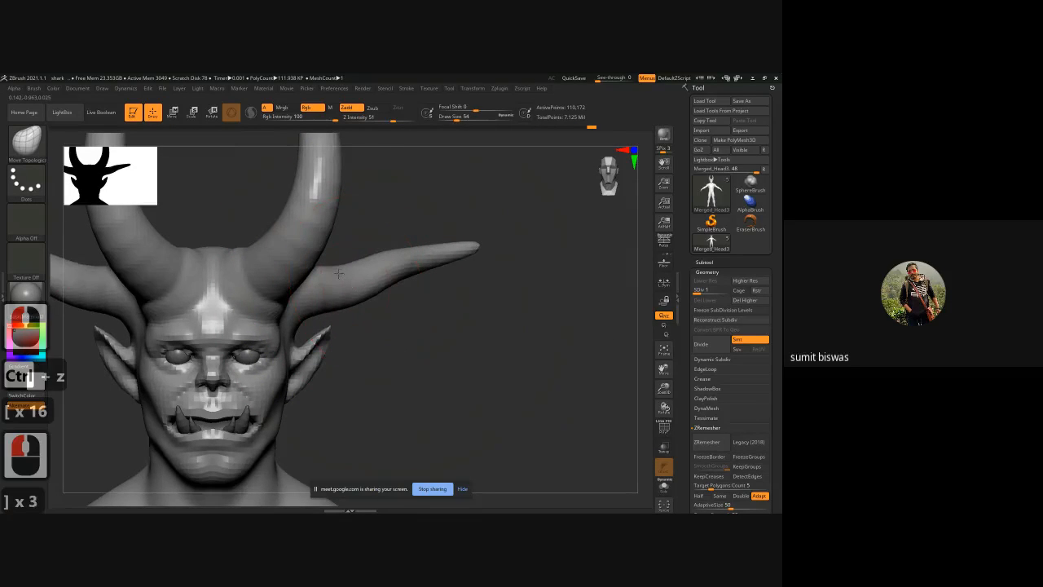
double_click(375, 269)
drag(375, 269, 346, 281)
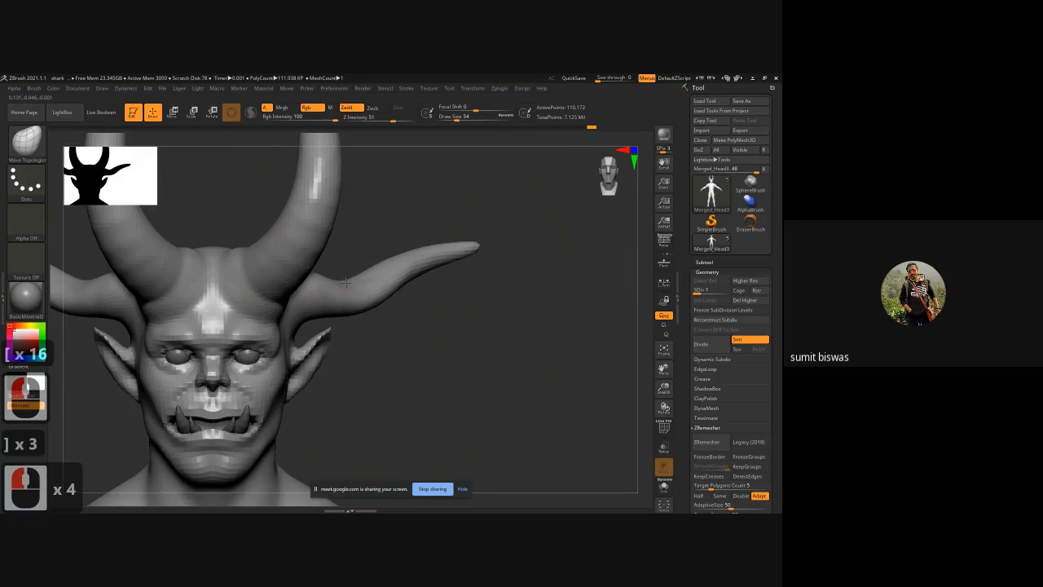
mouse_move(407, 272)
mouse_down()
mouse_move(402, 260)
mouse_move(422, 263)
mouse_move(415, 252)
mouse_move(494, 247)
mouse_up()
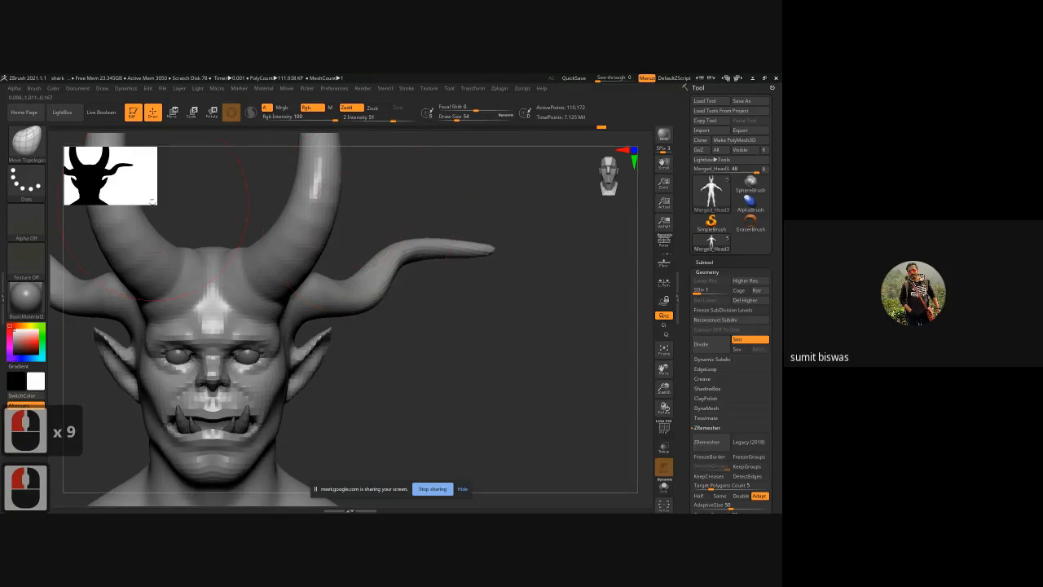
Step: Arch the outer ends of the side horns and turn their tips slightly downward, keeping both sides symmetrical
mouse_move(516, 410)
ctrl+right_down()
mouse_move(326, 260)
mouse_move(115, 153)
ctrl+right_up()
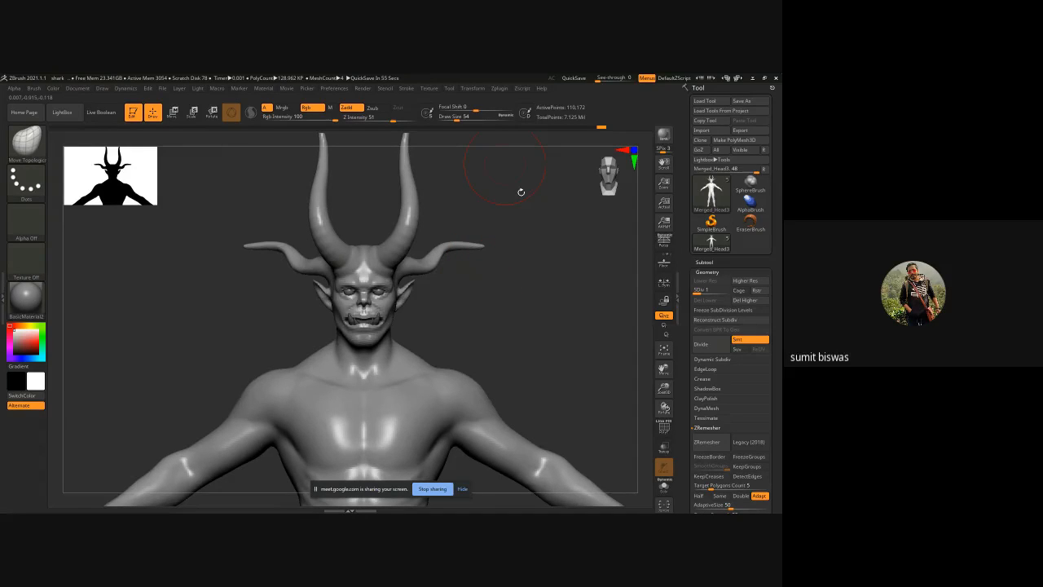
drag(520, 191, 459, 277)
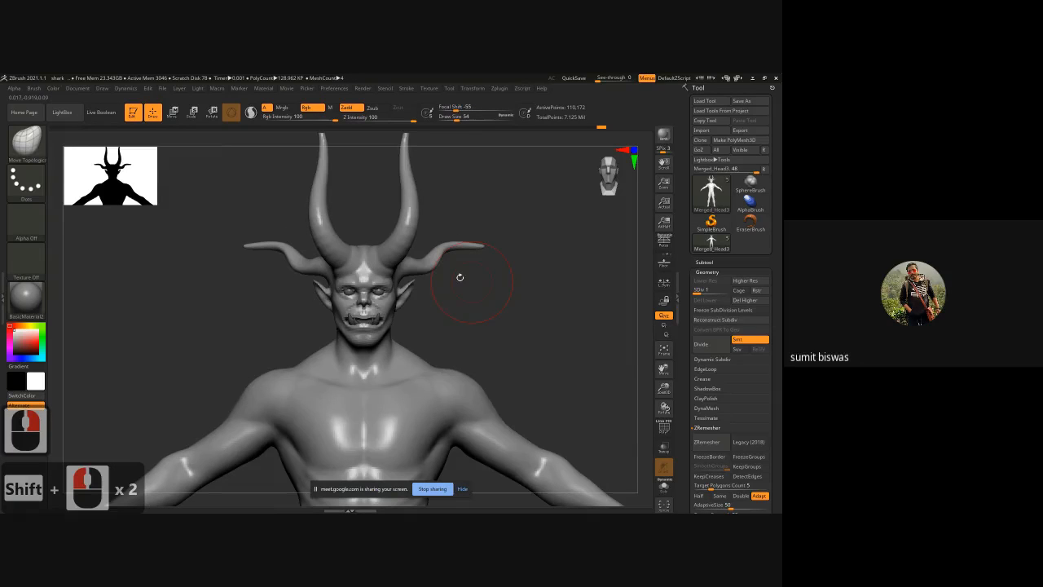
click(412, 269)
click(412, 269)
click(460, 247)
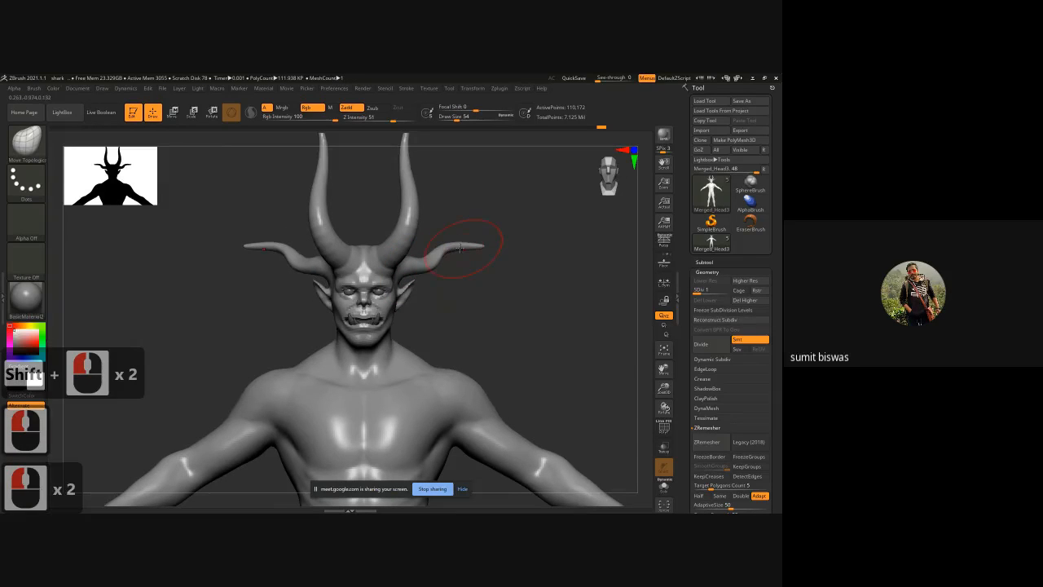
click(461, 246)
click(461, 247)
click(471, 244)
click(472, 244)
click(473, 245)
click(474, 246)
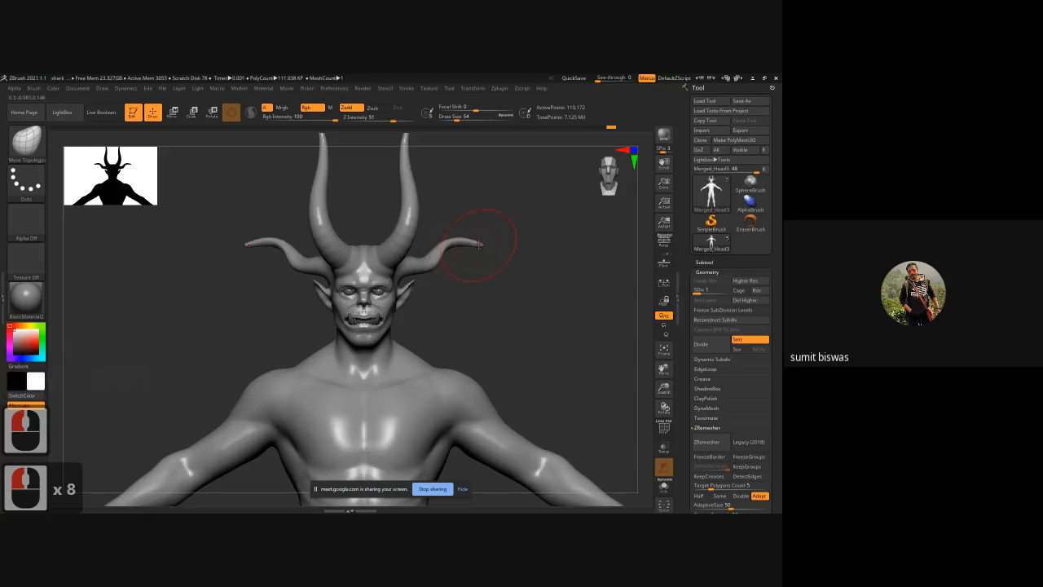
click(458, 243)
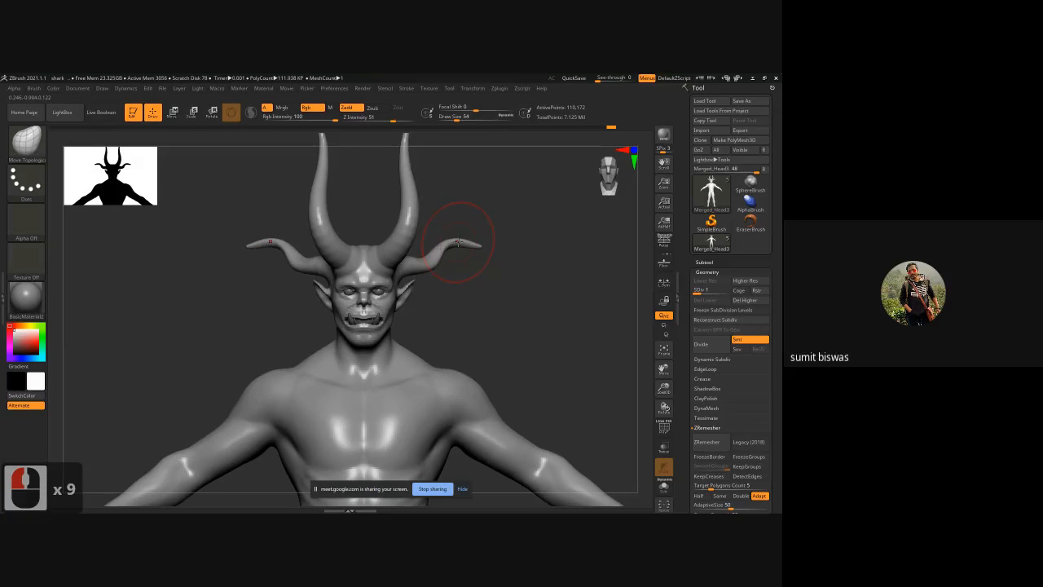
Step: Carve the creases under the pectoral muscles with the DamStandard brush at draw size 26 and soften them with Smooth
ctrl+right_drag(461, 244, 475, 262)
alt+drag(475, 262, 474, 263)
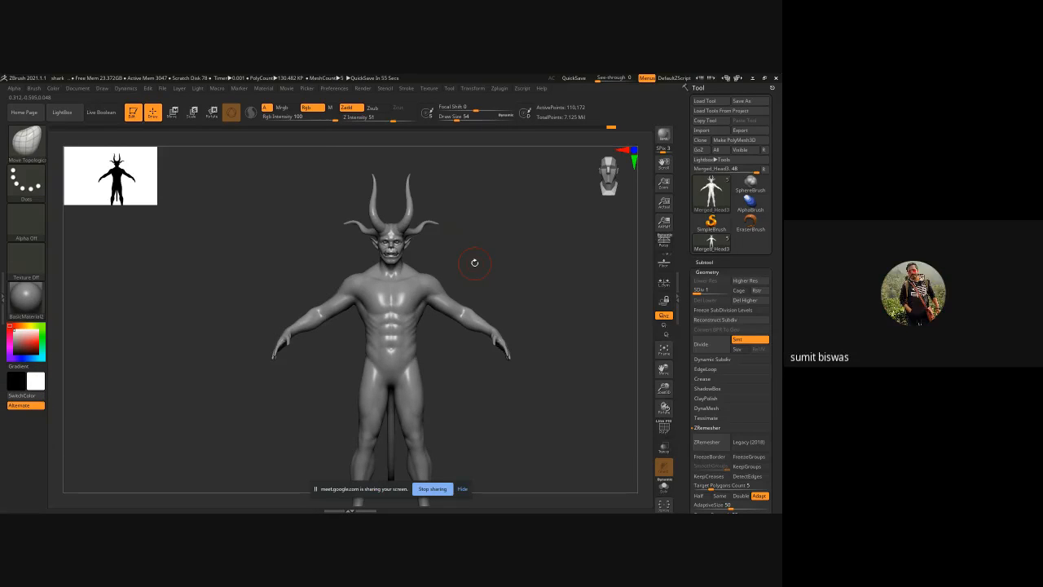
alt+click(481, 415)
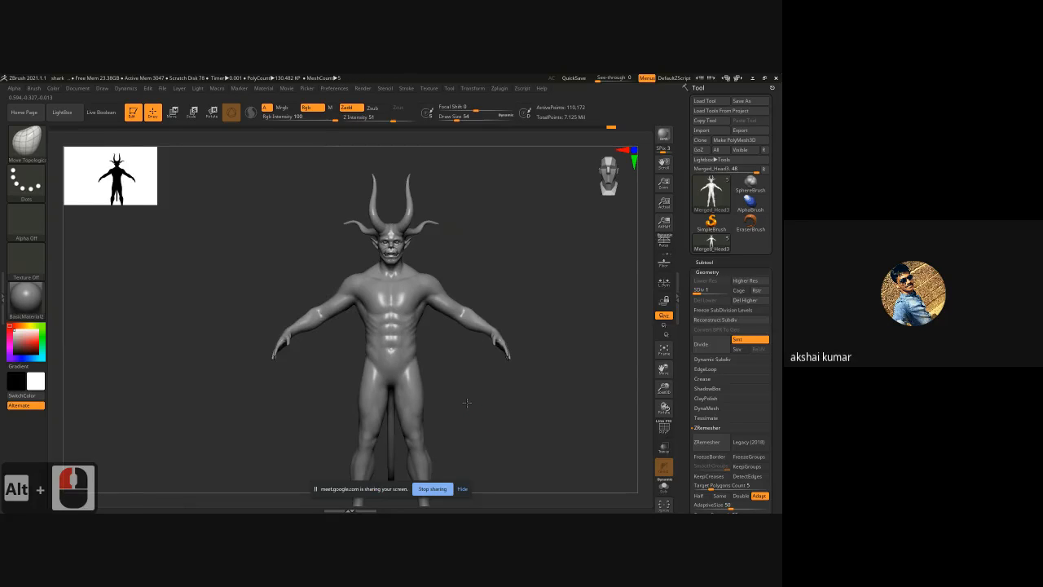
alt+drag(466, 402, 428, 367)
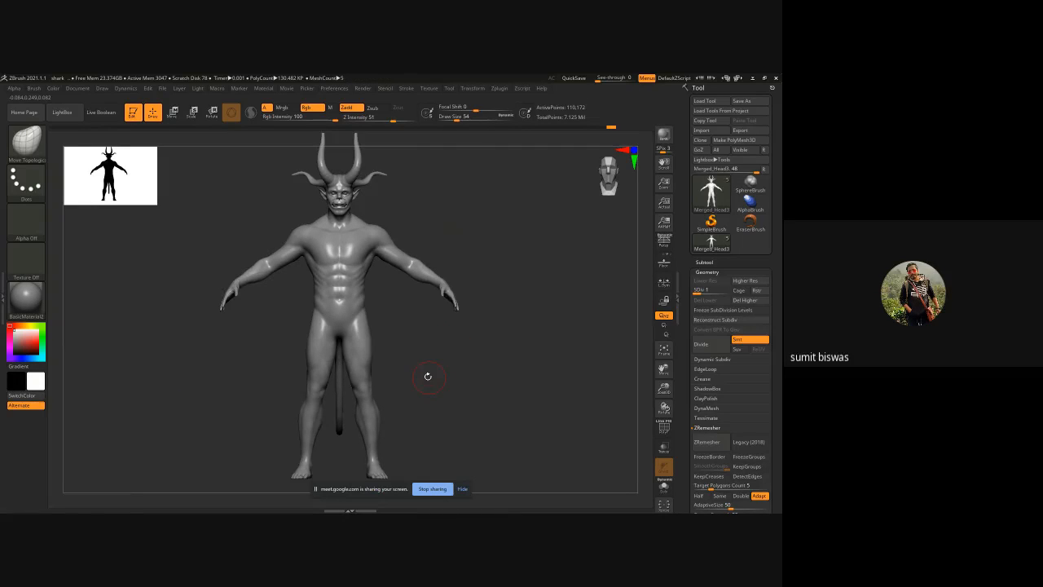
alt+drag(428, 376, 417, 309)
drag(417, 310, 487, 331)
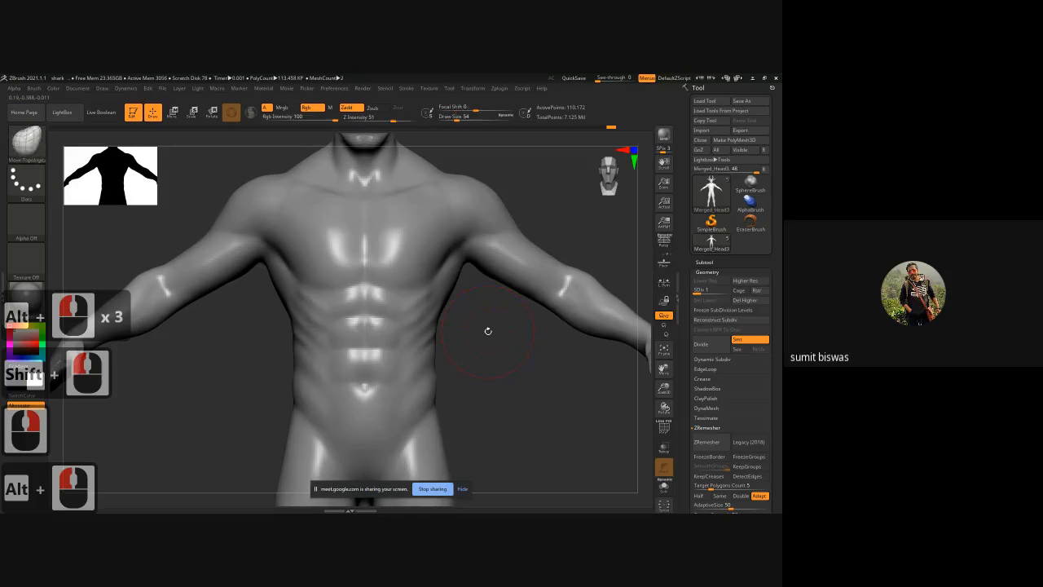
key(b)
key(d)
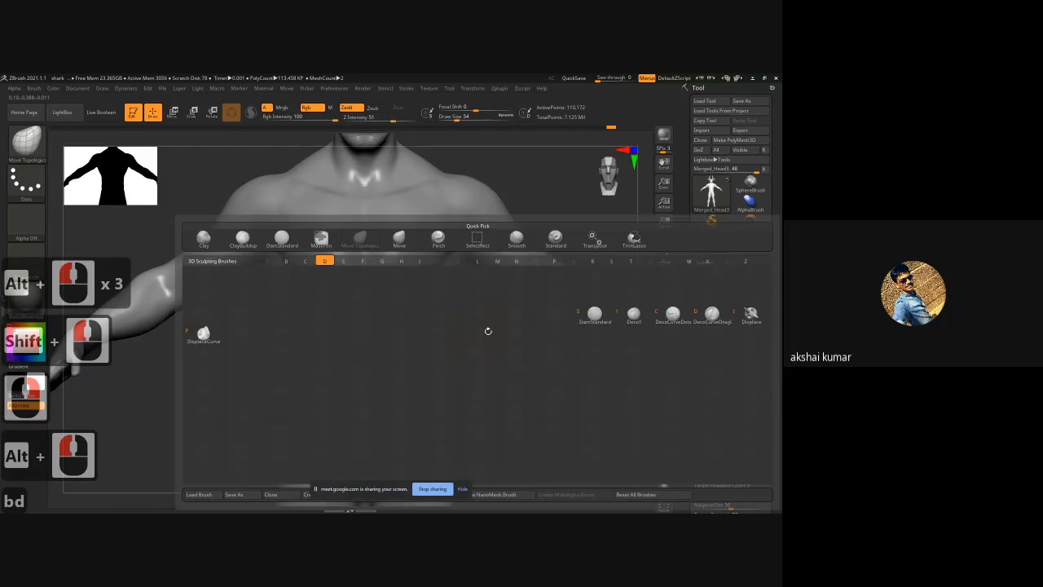
key(s)
key(bracketleft)
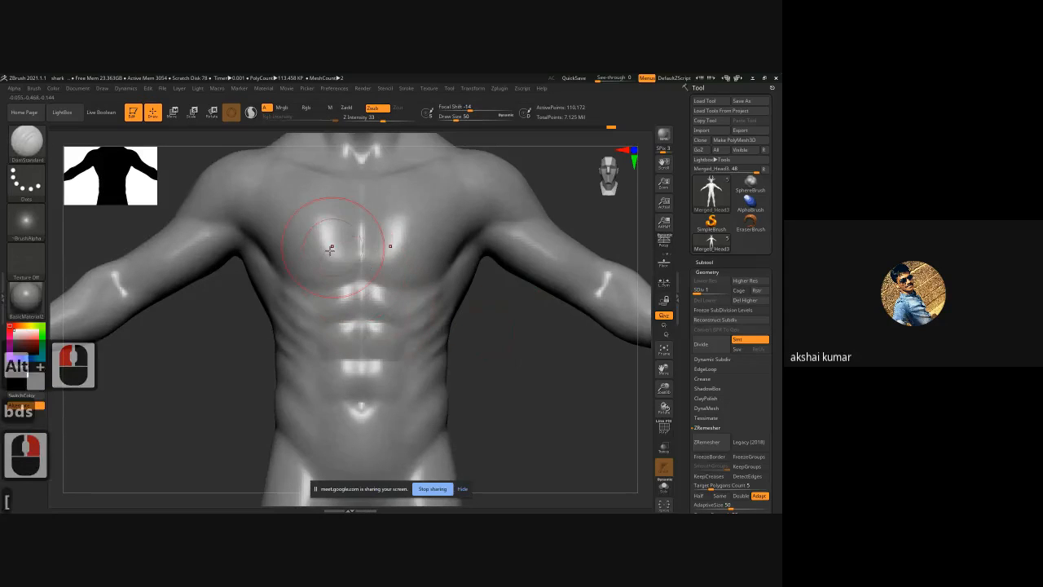
key(bracketleft)
key(bracketleft)
key(bracketleft)
key(bracketleft)
key(bracketleft)
key(bracketleft)
key(bracketleft)
mouse_move(363, 260)
mouse_down()
mouse_move(364, 273)
mouse_move(400, 285)
mouse_move(440, 273)
mouse_up()
key(bracketright)
mouse_move(529, 331)
mouse_down()
mouse_move(502, 230)
mouse_move(434, 282)
mouse_move(450, 270)
mouse_up()
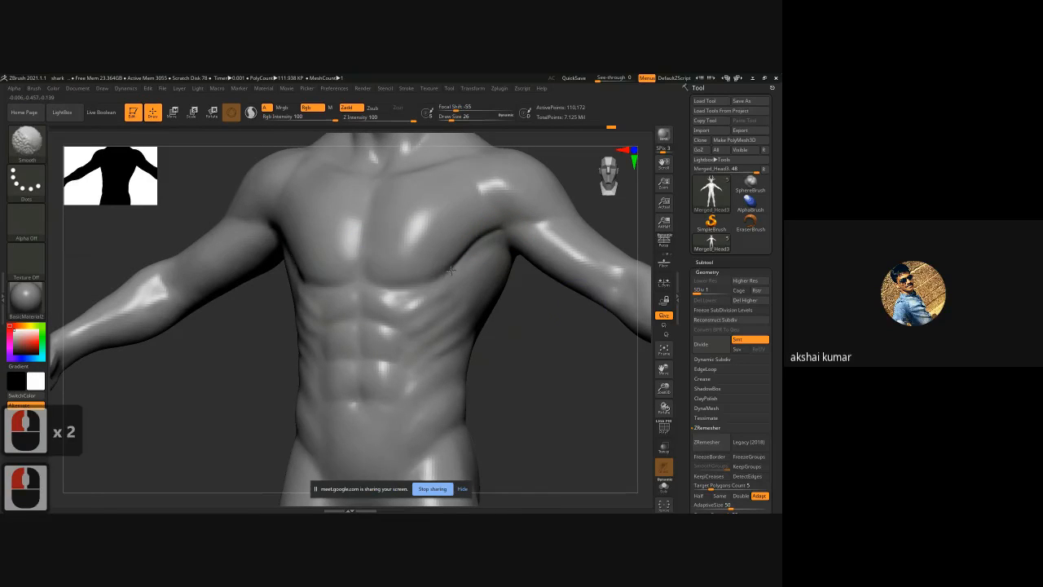
mouse_move(566, 337)
shift+mouse_down()
mouse_move(571, 367)
mouse_move(518, 351)
mouse_move(501, 389)
shift+mouse_up()
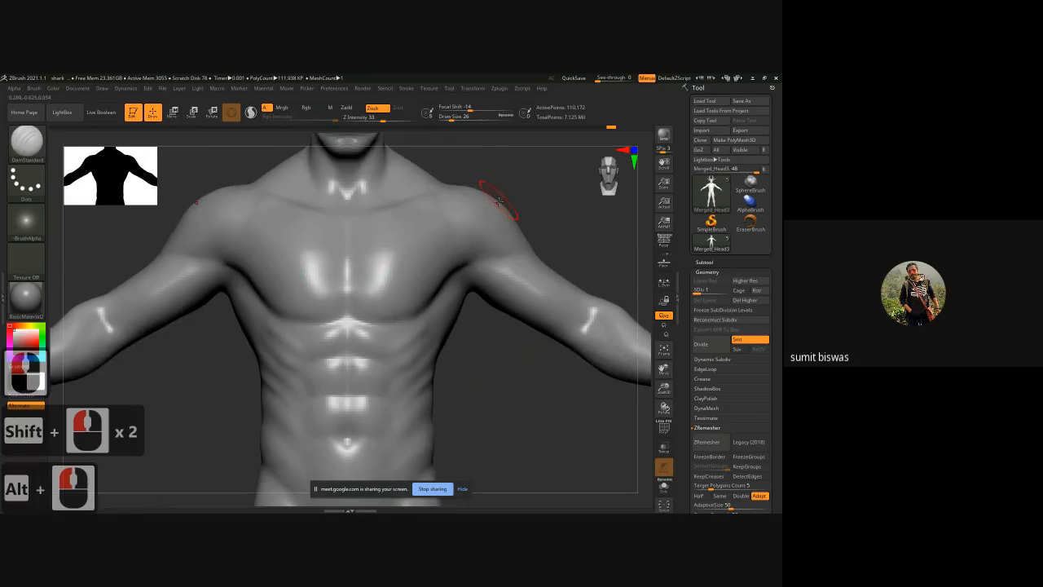
Step: Define the boundary between the upper chest and shoulders with DamStandard strokes, and smooth the chest and upper arm
mouse_move(408, 218)
mouse_down()
mouse_move(448, 224)
mouse_move(420, 216)
mouse_move(455, 250)
mouse_move(431, 219)
mouse_move(444, 234)
mouse_move(453, 226)
mouse_up()
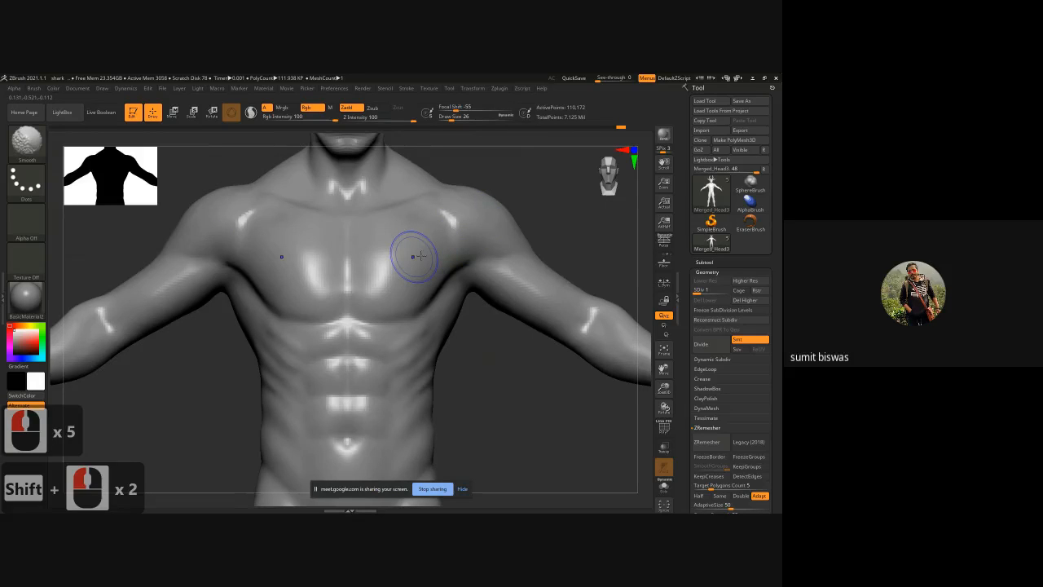
drag(562, 179, 537, 209)
mouse_move(433, 210)
shift+mouse_down()
mouse_move(487, 237)
mouse_move(521, 245)
mouse_move(537, 235)
shift+mouse_up()
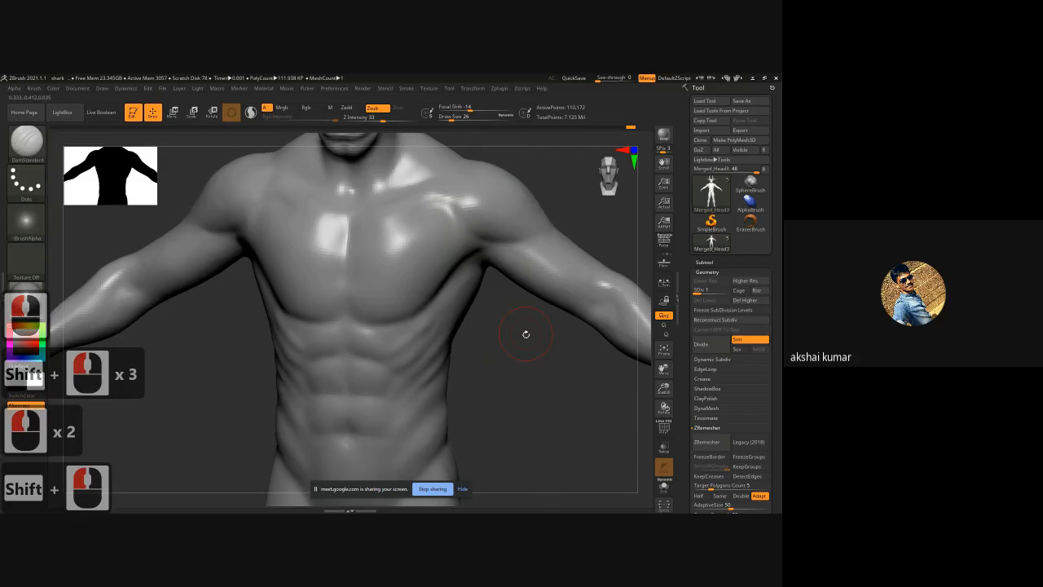
mouse_move(526, 334)
mouse_down()
mouse_move(522, 242)
mouse_move(573, 238)
mouse_up()
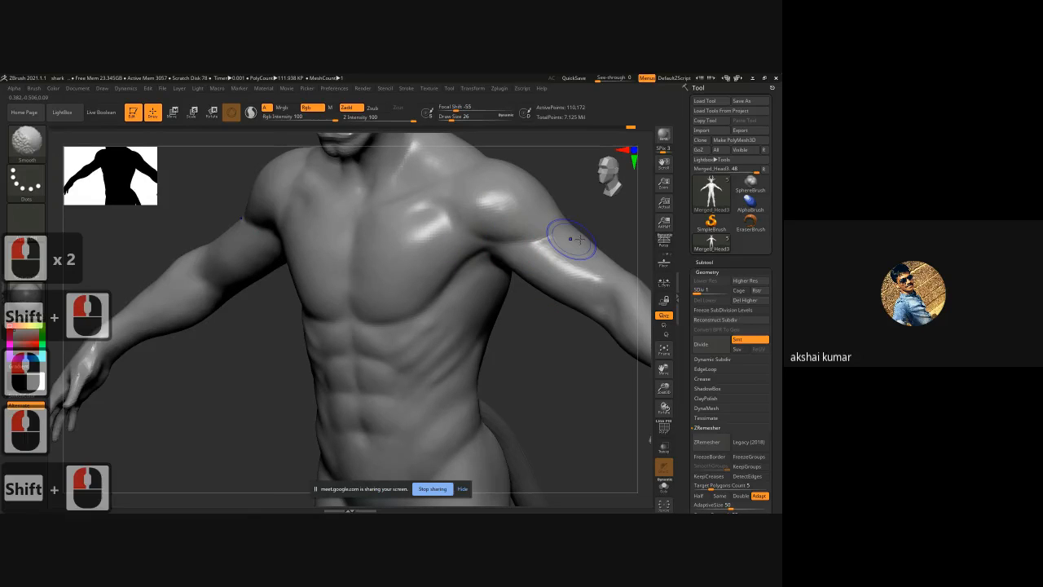
mouse_move(509, 344)
mouse_down()
mouse_move(537, 331)
mouse_move(532, 347)
mouse_up()
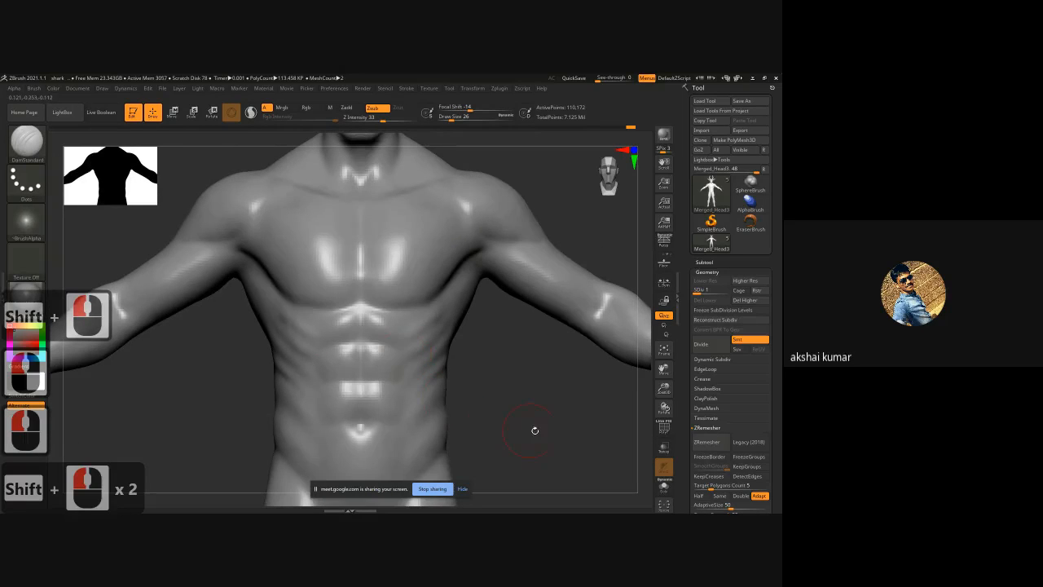
alt+drag(536, 431, 163, 366)
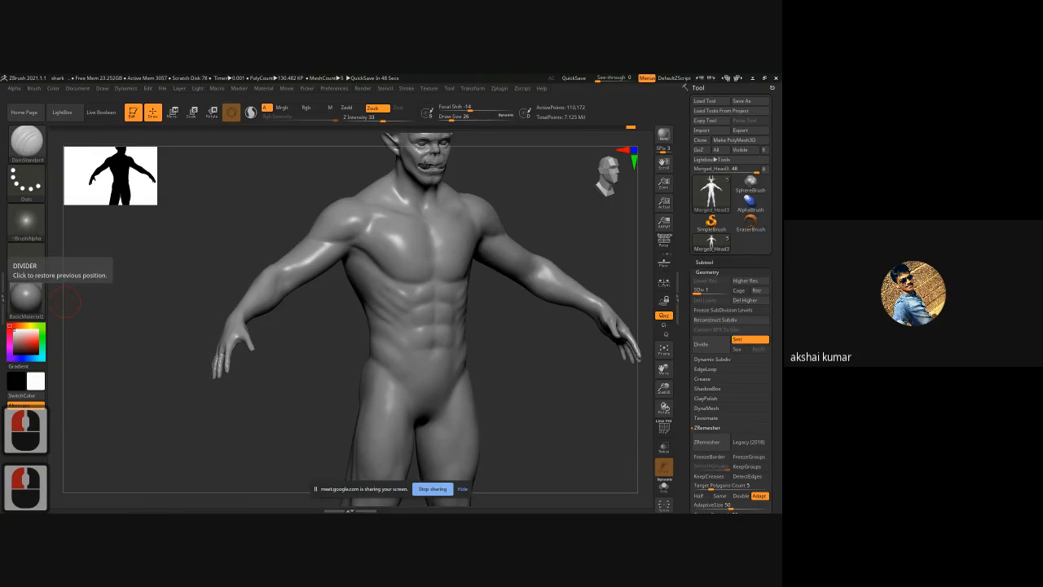
Step: Close ZBrush to continue in 3ds Max 2021
click(752, 78)
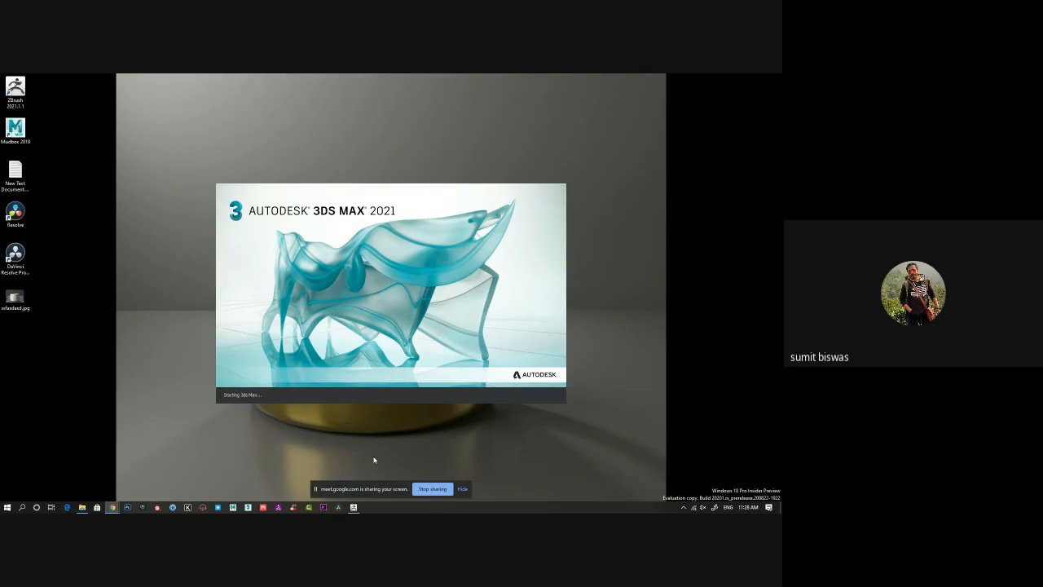
click(354, 506)
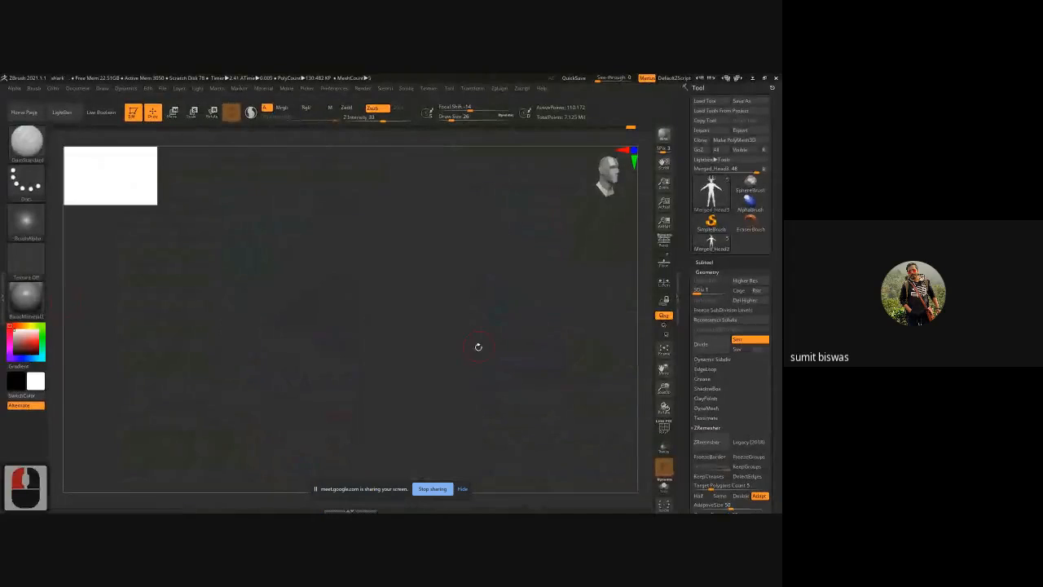
click(775, 77)
click(373, 320)
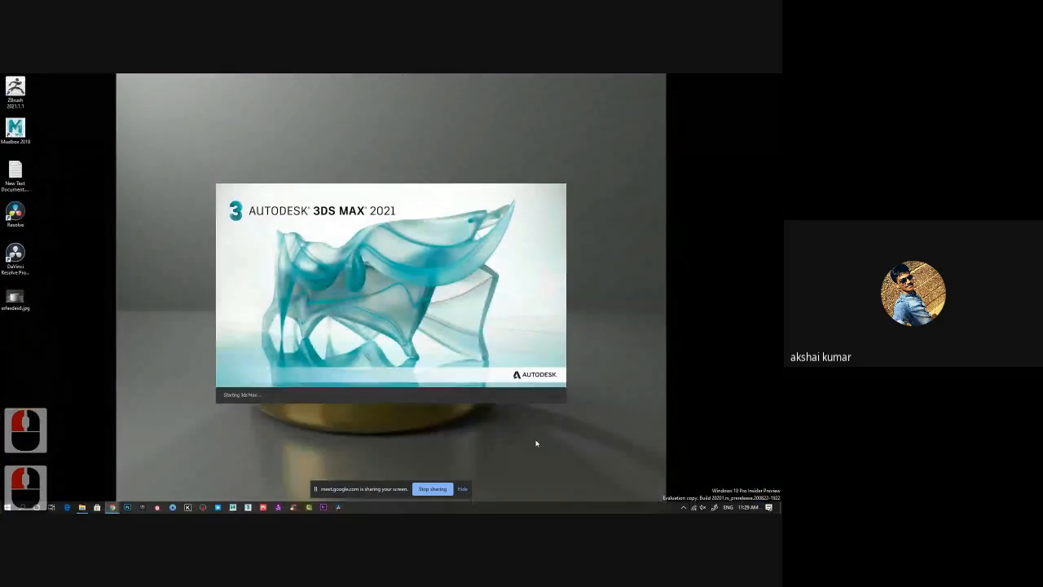
Step: Switch to 3ds Max, open the scene lowpoly character.max and dismiss the notice about isolated objects
right_click(670, 374)
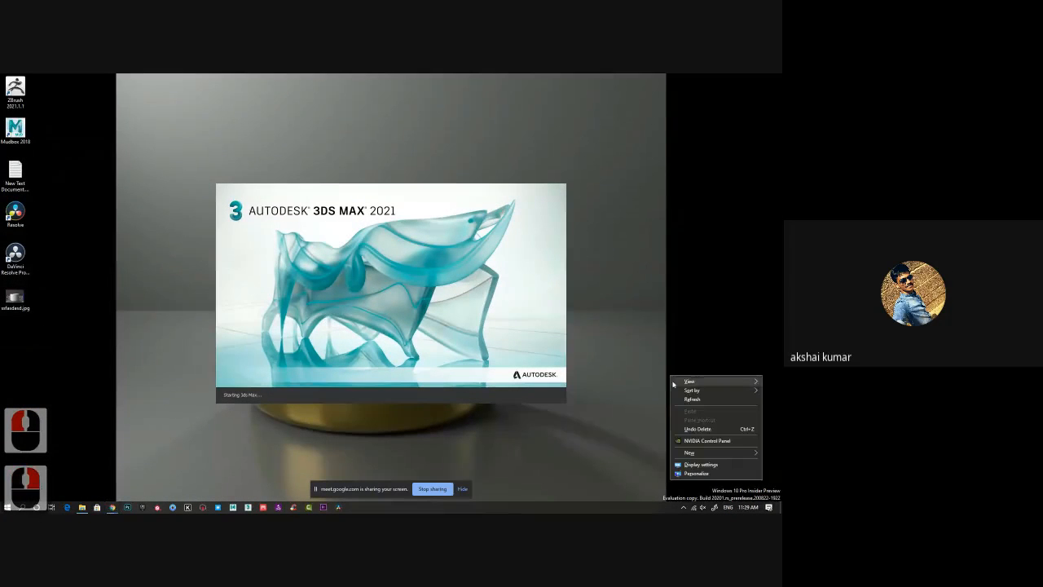
click(671, 401)
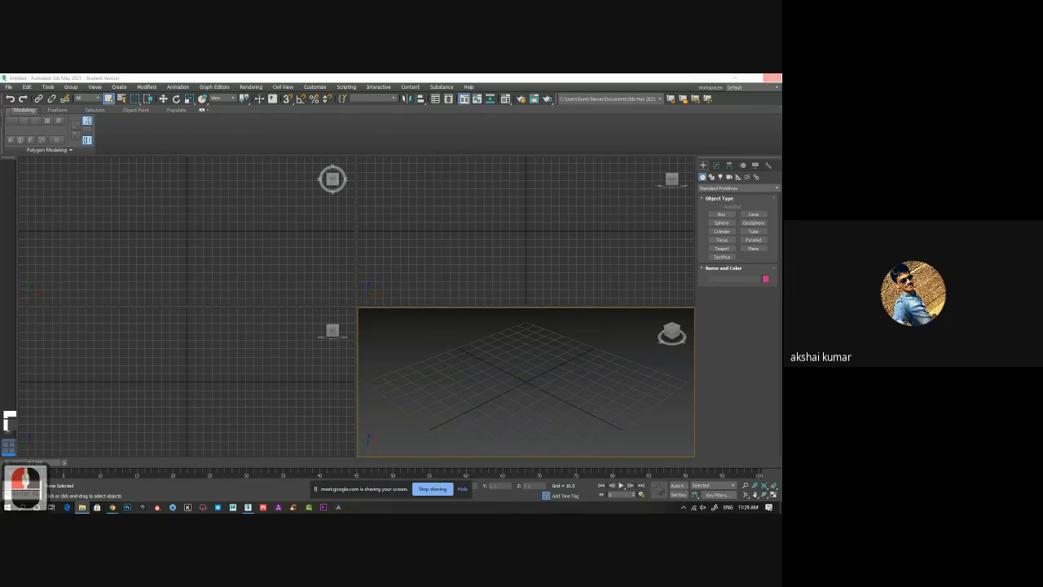
click(6, 416)
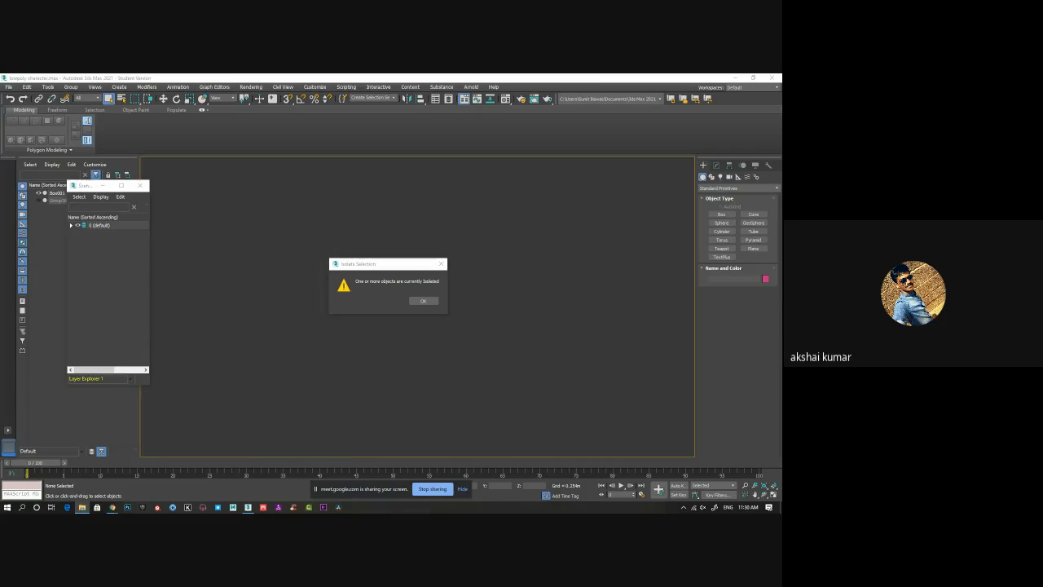
click(432, 301)
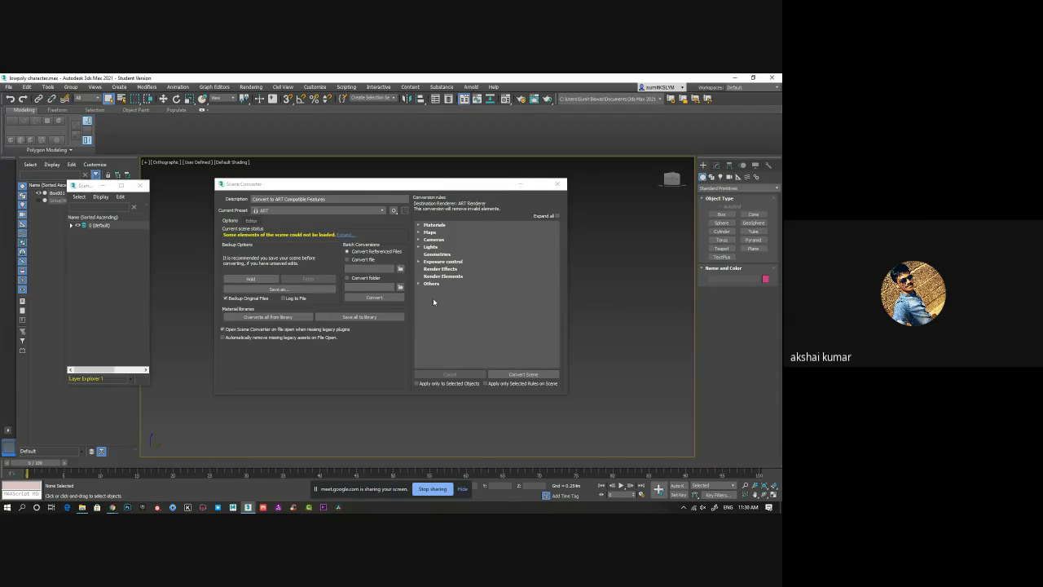
Step: Dismiss the Scene Converter, move the screen-sharing bar out of the way, and exit isolation to show all scene objects
click(558, 185)
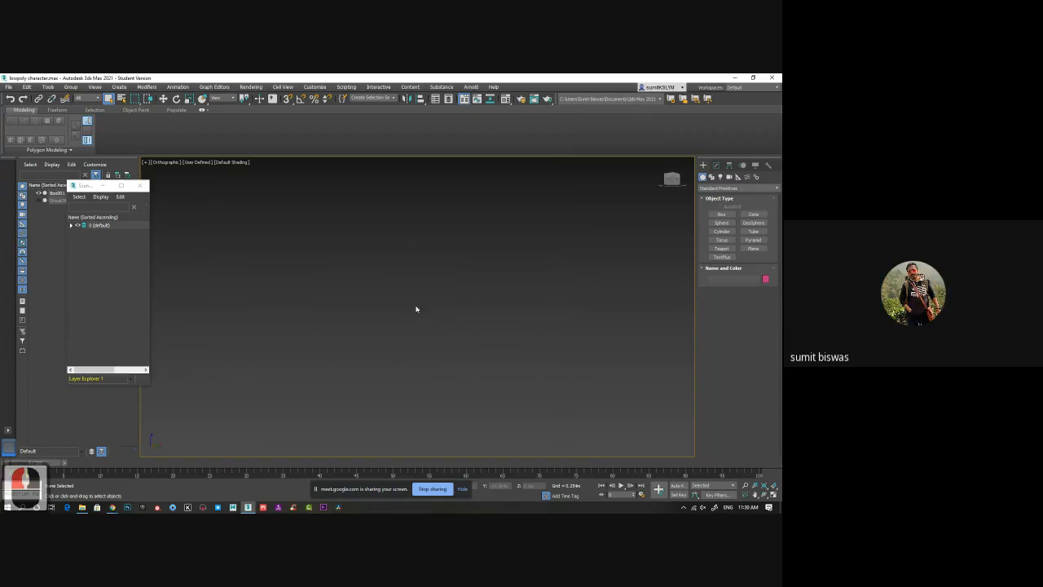
drag(315, 489, 142, 484)
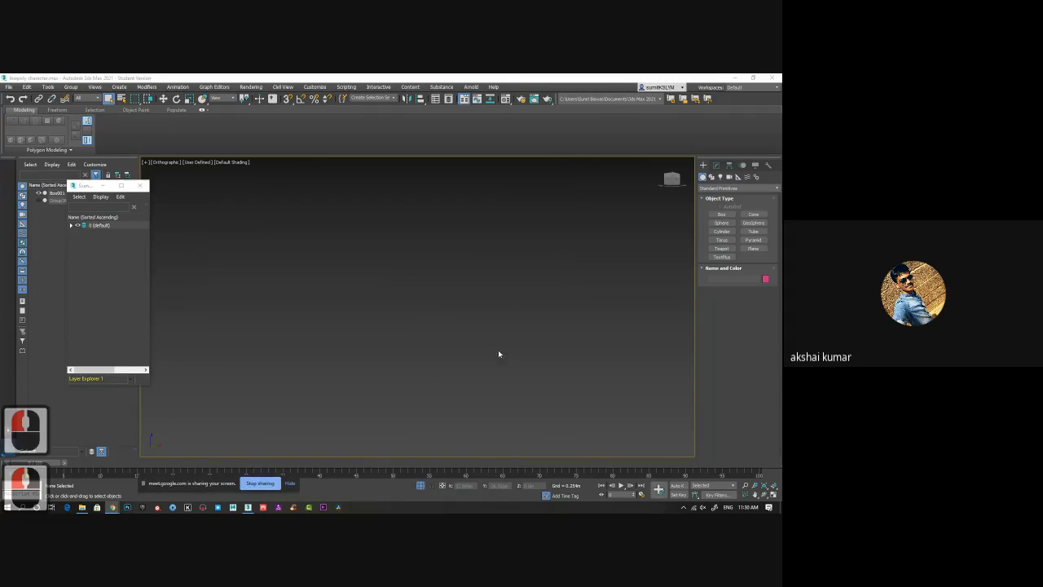
middle_click(377, 383)
click(421, 486)
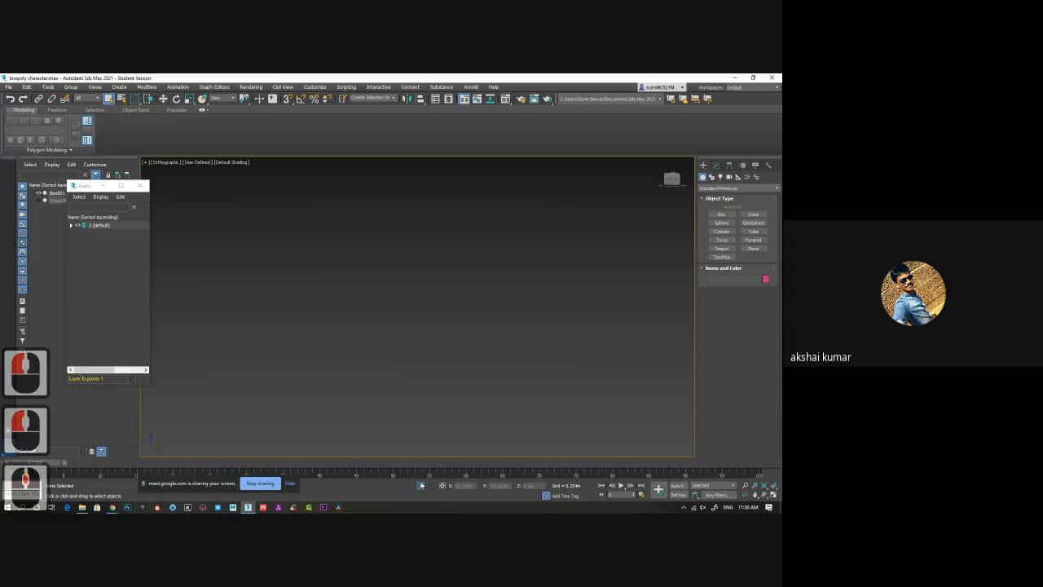
middle_drag(515, 359, 446, 355)
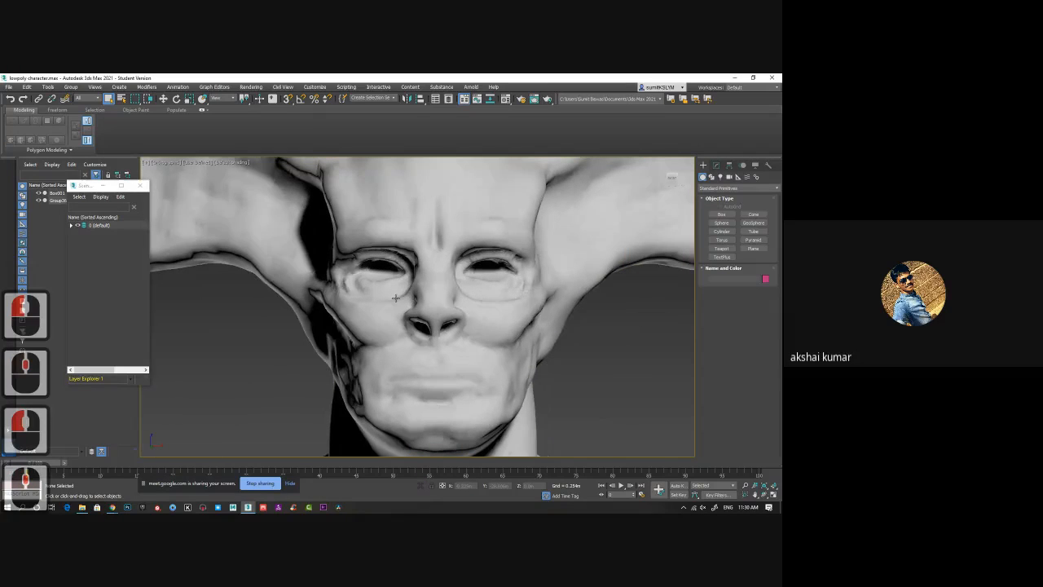
Step: Set the viewport rendering quality to Standard and select the low-poly face mesh Box001
click(201, 166)
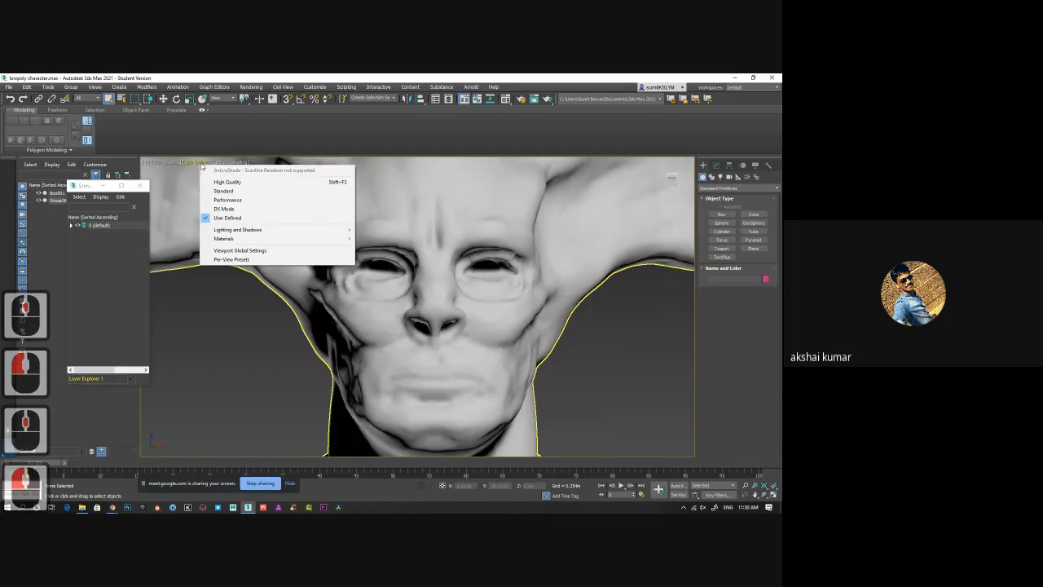
click(220, 190)
mouse_move(428, 333)
middle_down()
mouse_move(419, 313)
mouse_move(422, 335)
middle_up()
click(419, 313)
Step: Examine the low-poly face topology around the mouth, nose and chin against the sculpted head
scroll(421, 334, down, 3)
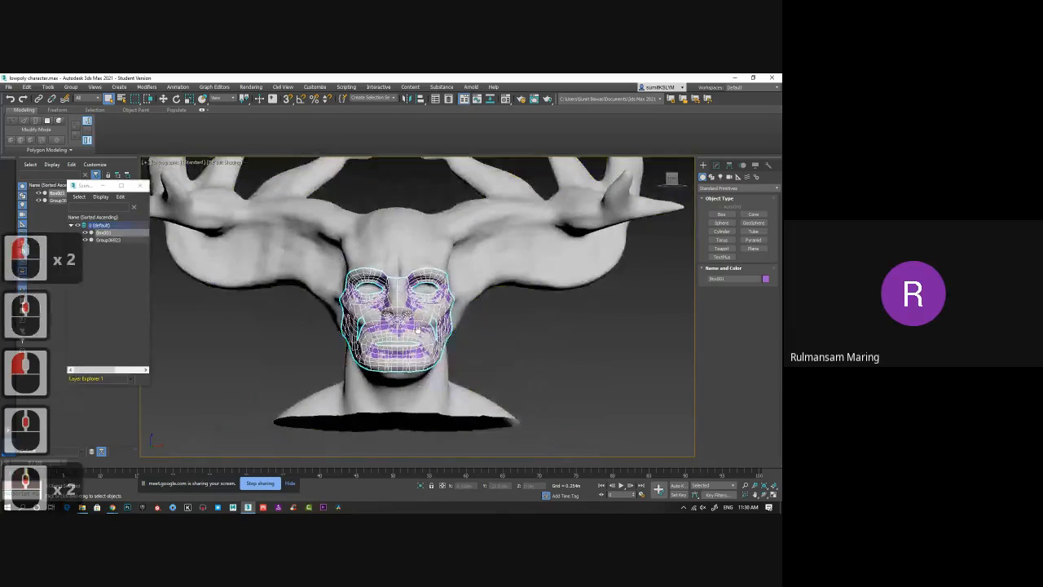
scroll(428, 346, up, 4)
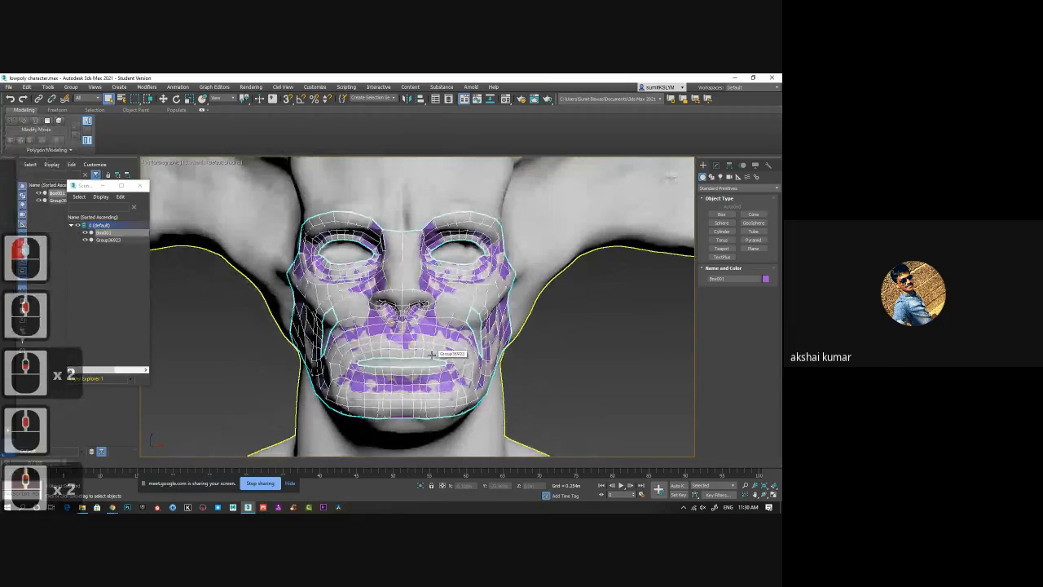
scroll(427, 348, up, 6)
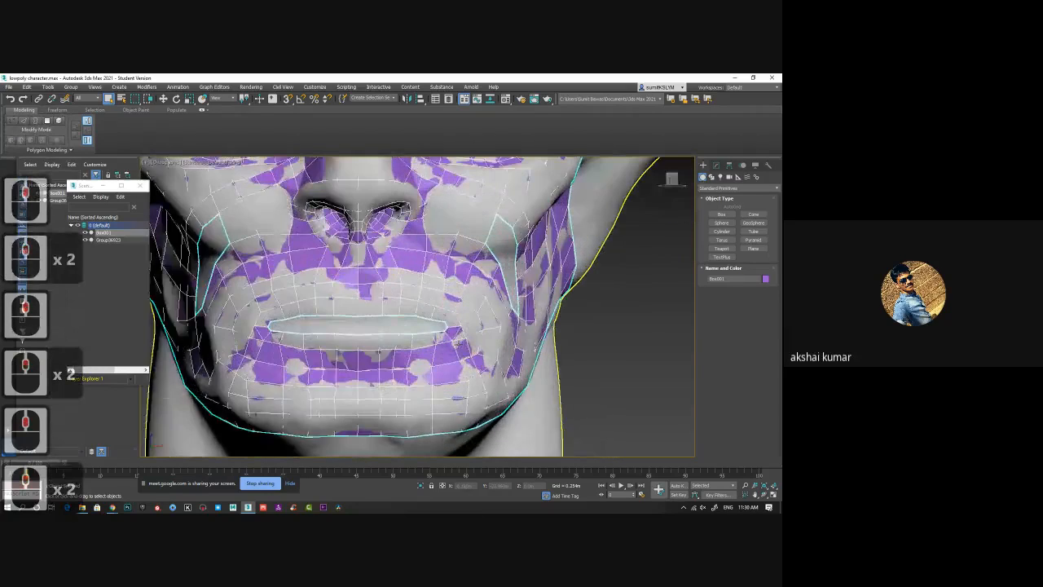
scroll(414, 346, up, 2)
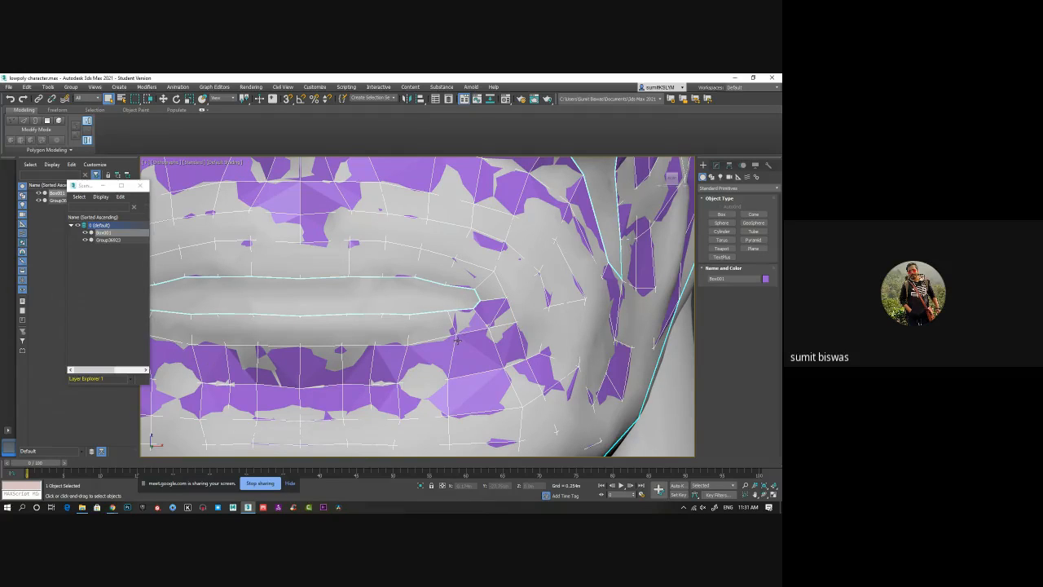
scroll(305, 297, down, 5)
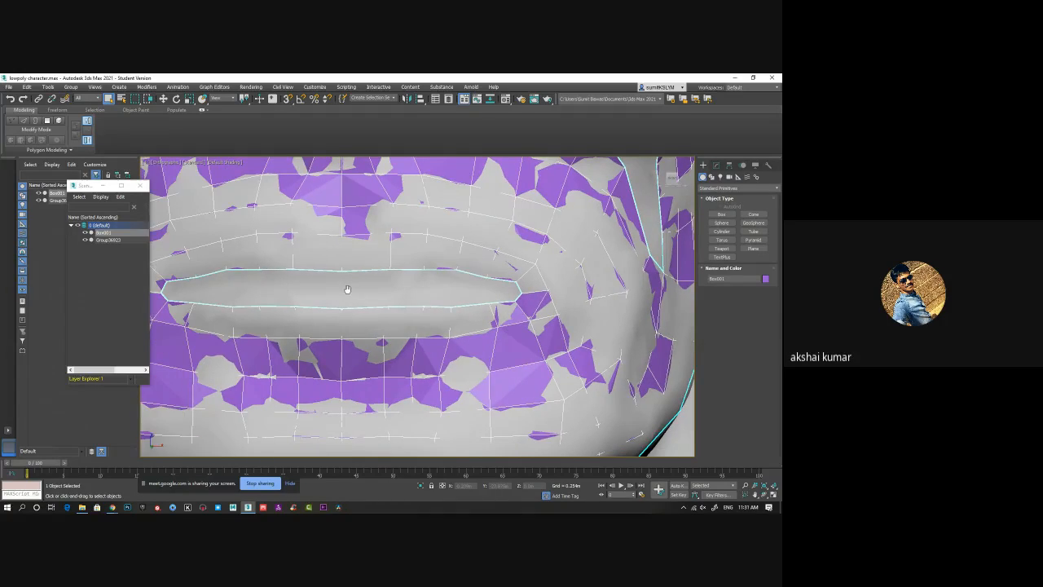
scroll(355, 307, up, 3)
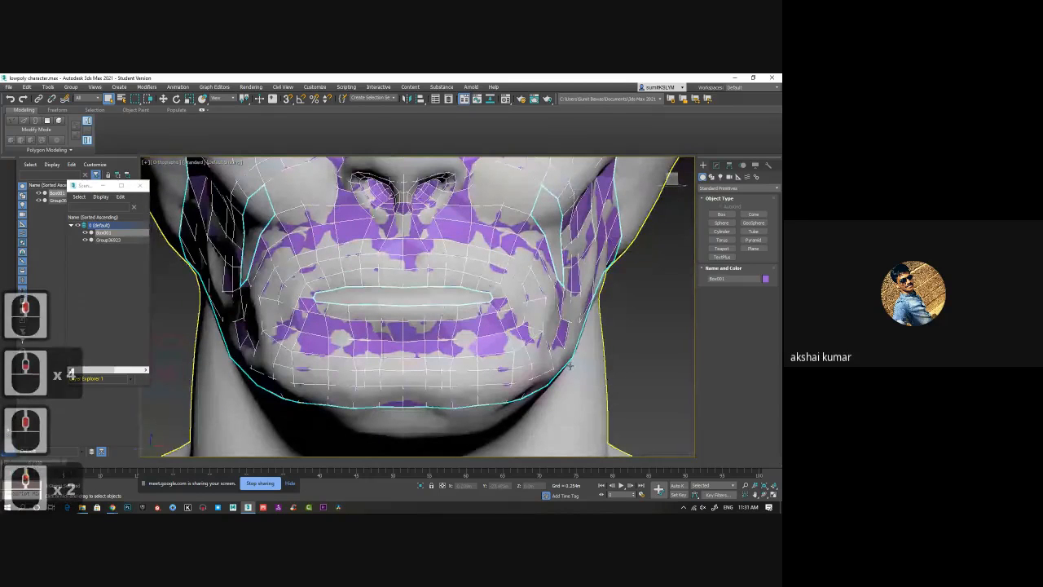
Step: Hide the sculpted head group and select the low-poly face mesh Box001 again
click(445, 314)
click(109, 239)
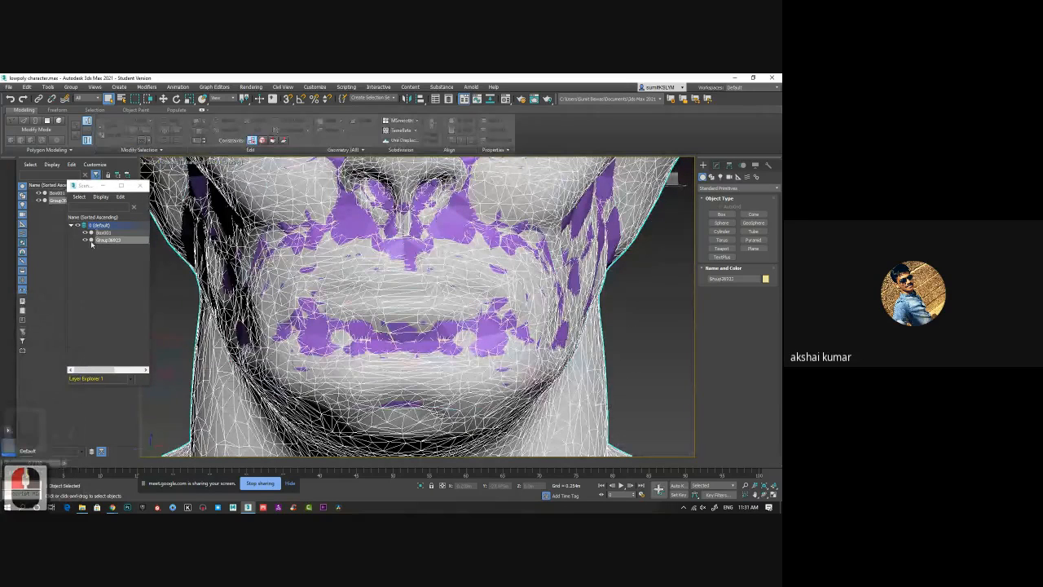
scroll(417, 295, down, 4)
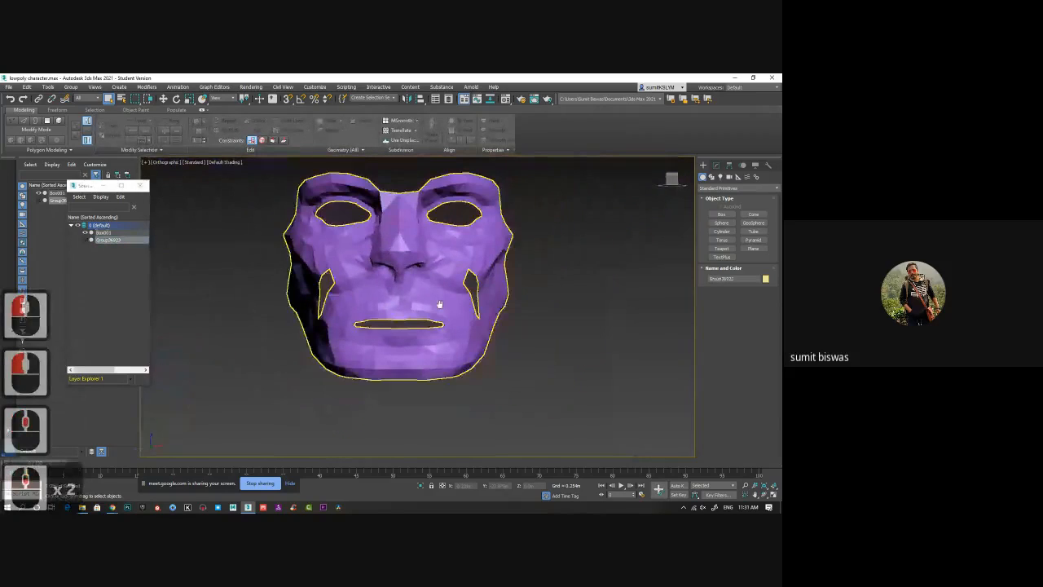
click(421, 304)
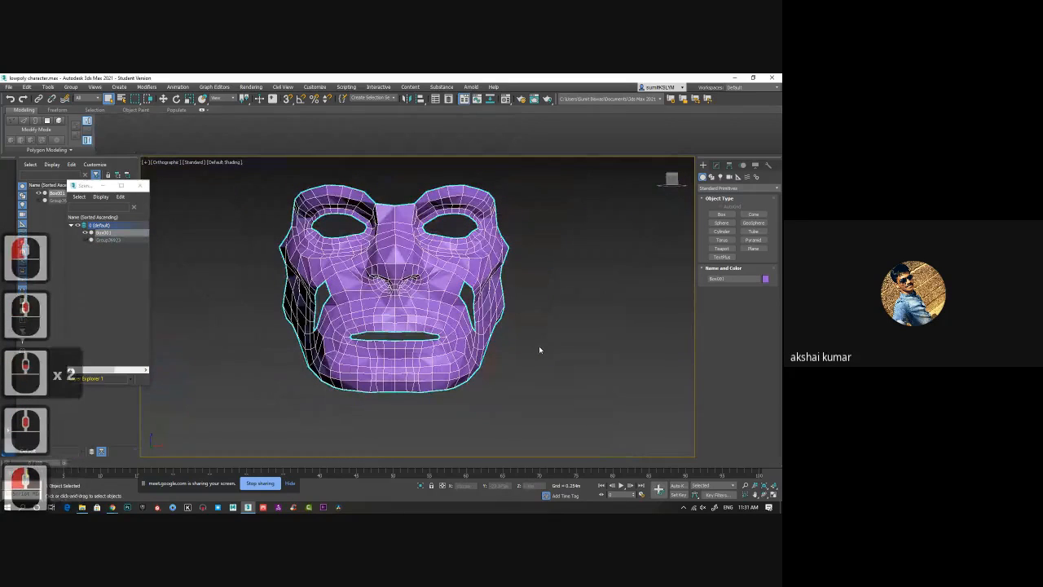
Step: Cap the cheek hole of Box001 at the Editable Poly's Border level, with the Symmetry end result shown
alt+middle_drag(456, 322, 436, 321)
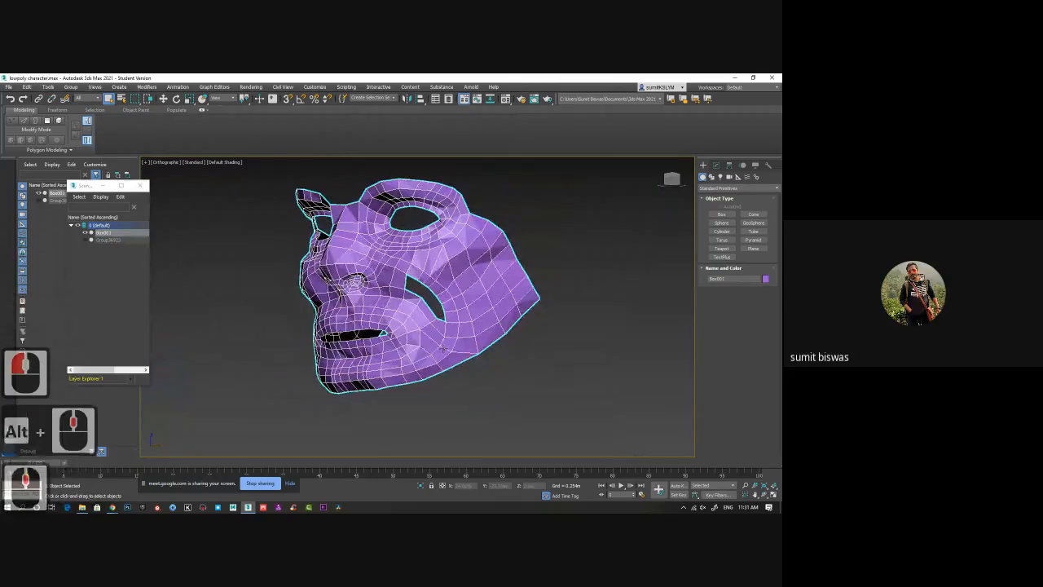
scroll(428, 314, up, 3)
alt+middle_drag(417, 325, 467, 330)
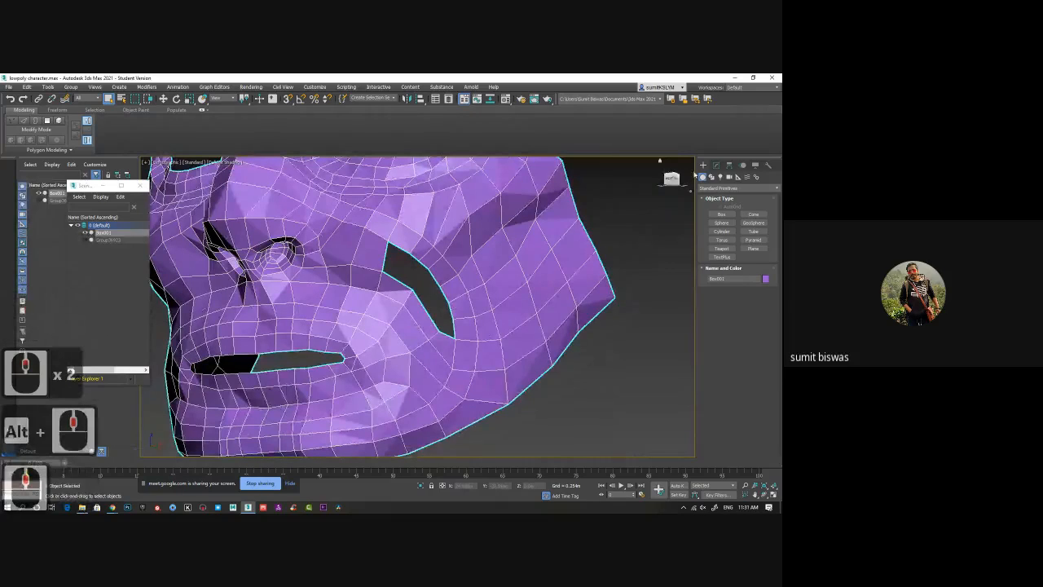
click(716, 166)
middle_drag(434, 242, 466, 259)
scroll(484, 290, down, 2)
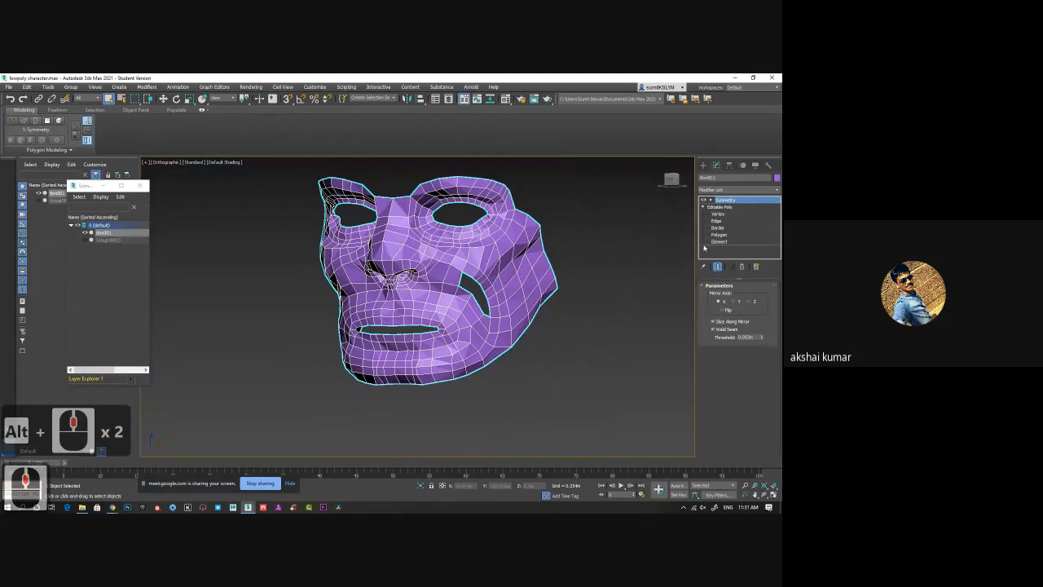
middle_drag(479, 301, 457, 292)
scroll(466, 292, up, 2)
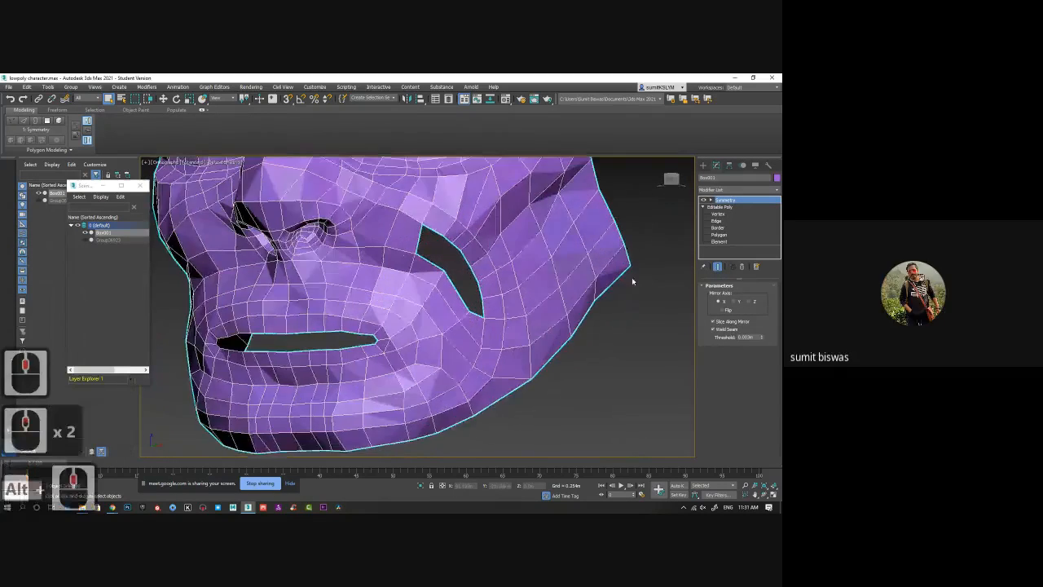
click(720, 228)
click(718, 267)
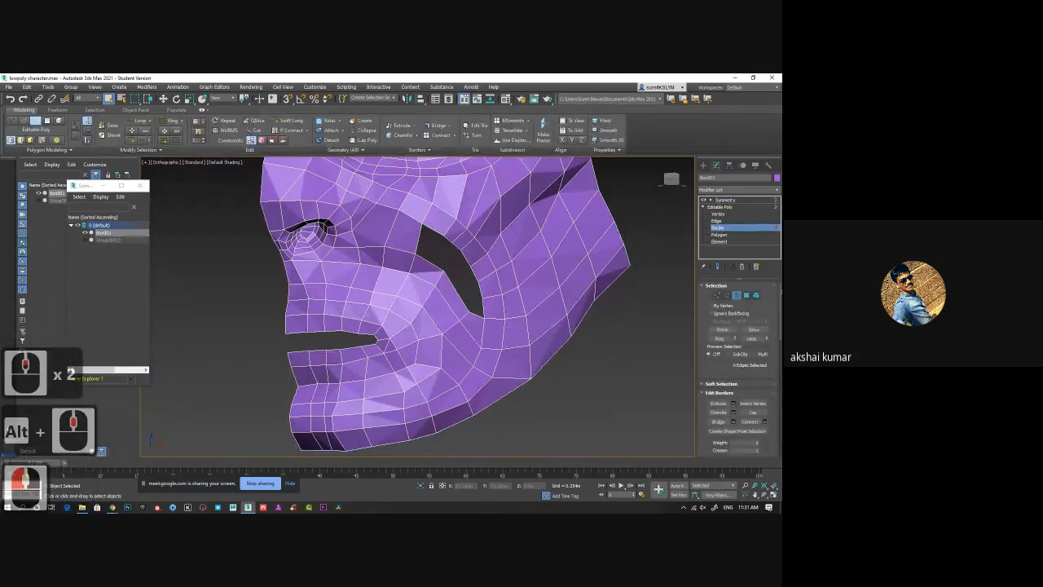
middle_drag(464, 261, 453, 266)
click(452, 267)
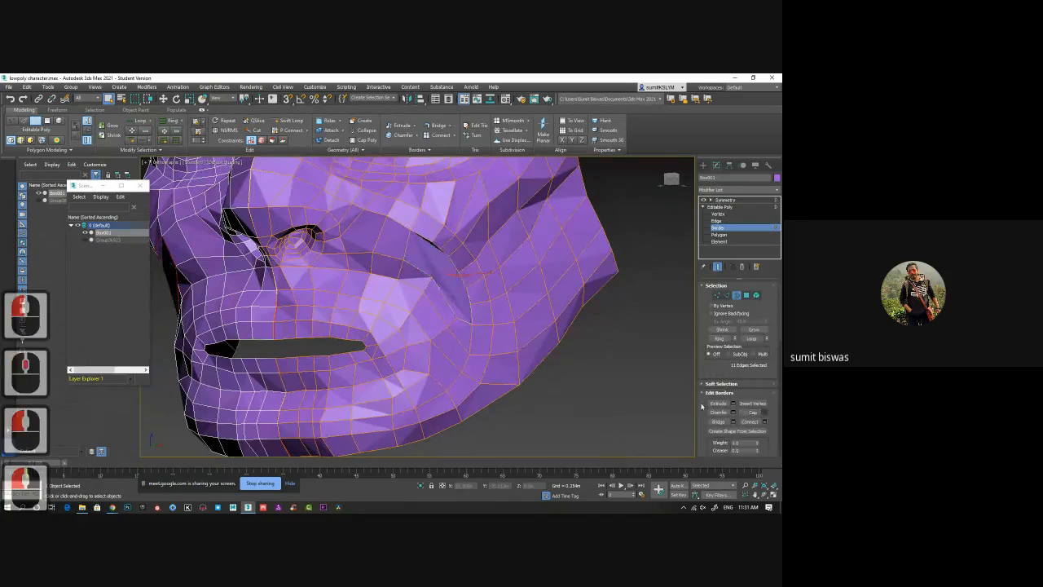
Step: Switch the face mesh to Edge level and check the capped cheek and its surrounding edge flow from several angles
alt+middle_drag(518, 319, 493, 303)
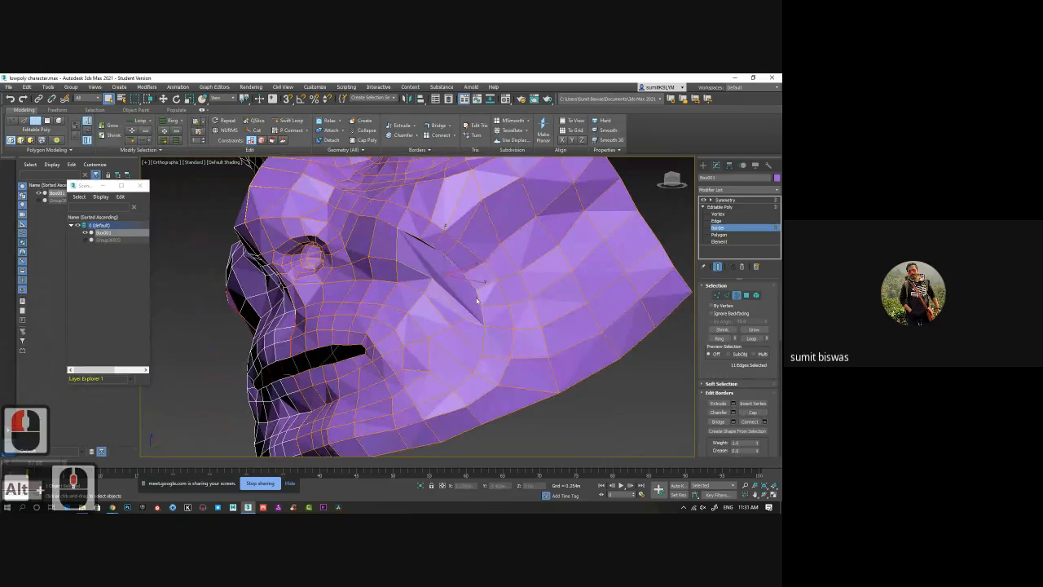
alt+middle_drag(487, 334, 599, 334)
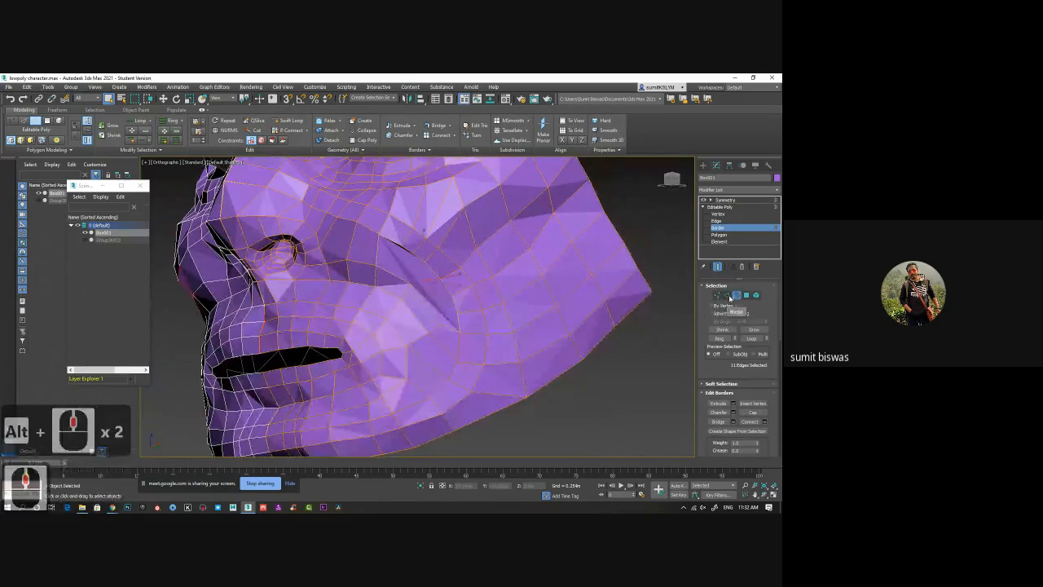
click(726, 295)
middle_drag(474, 323, 465, 344)
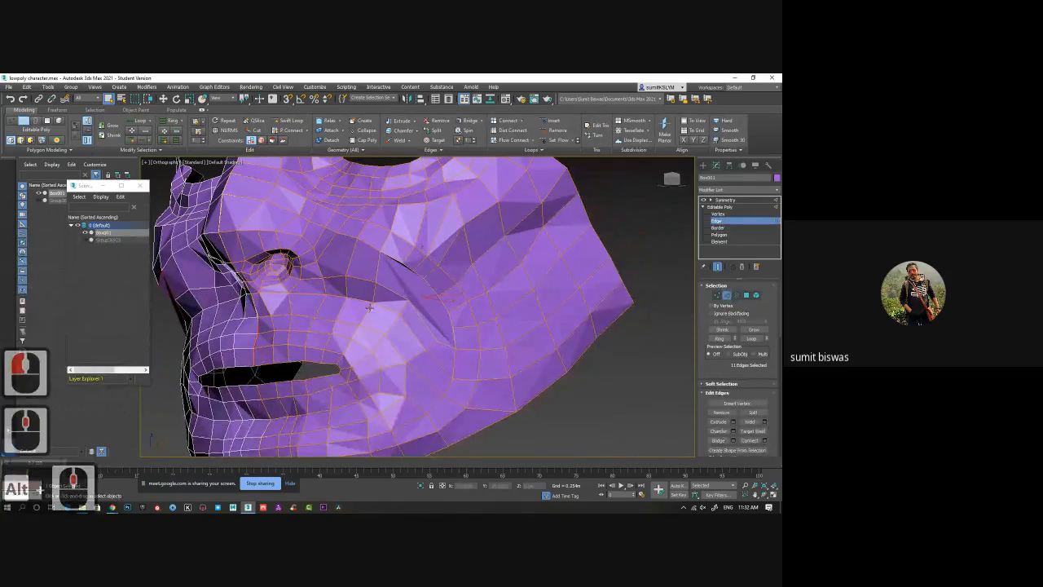
alt+middle_drag(409, 305, 409, 333)
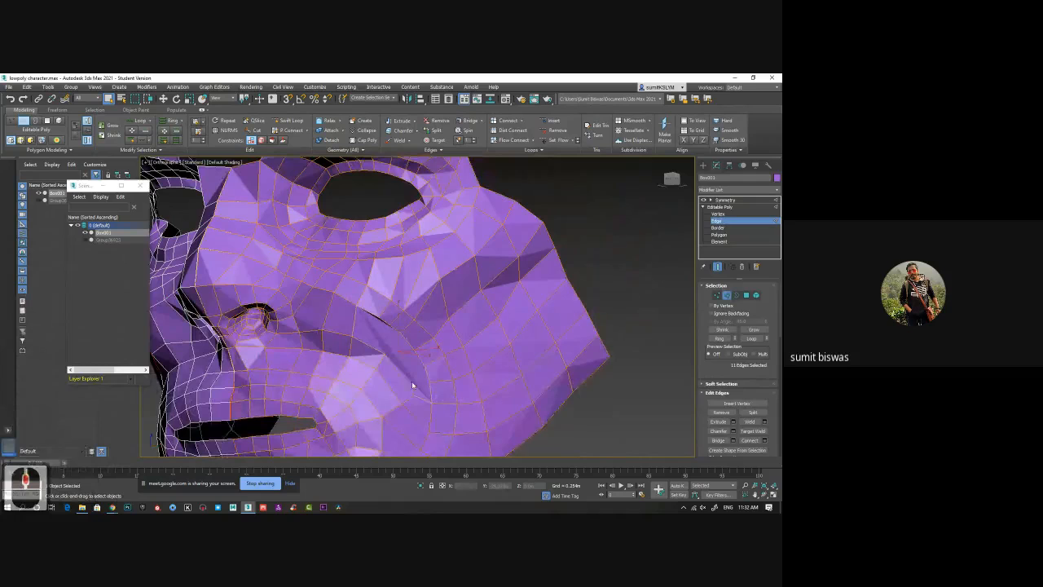
middle_drag(414, 386, 409, 343)
mouse_move(405, 379)
middle_down()
mouse_move(412, 361)
mouse_move(387, 377)
middle_up()
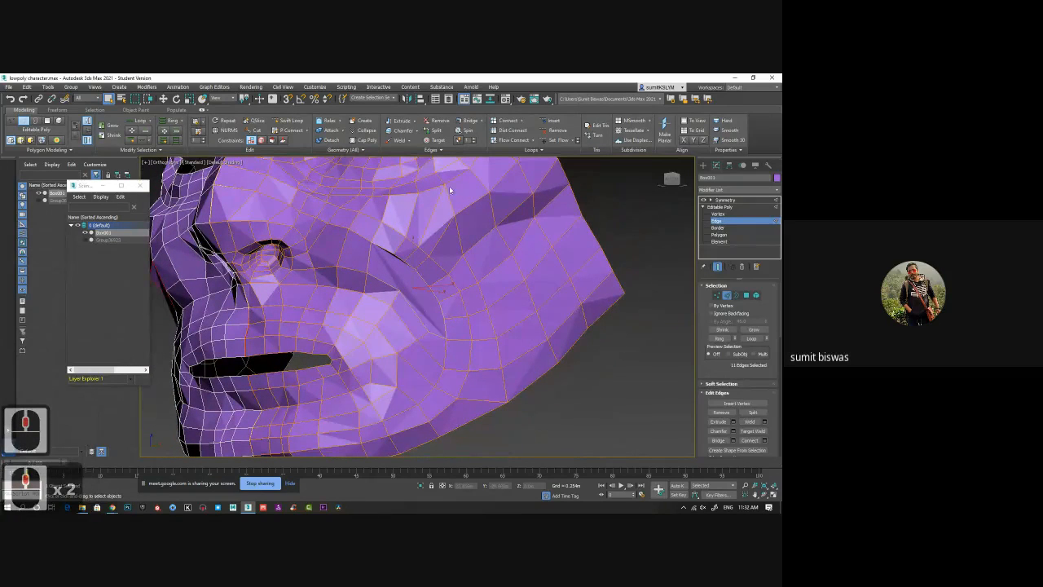
Step: Insert two SwiftLoop edge loops running from the mouth corner to the capped cheek area, and return to the Move tool
click(289, 120)
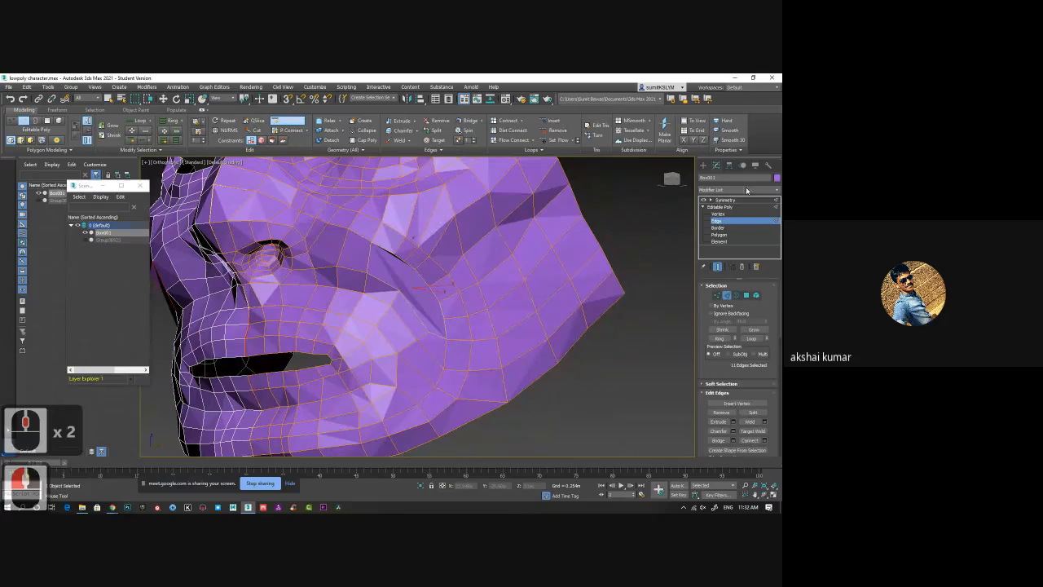
scroll(416, 298, up, 2)
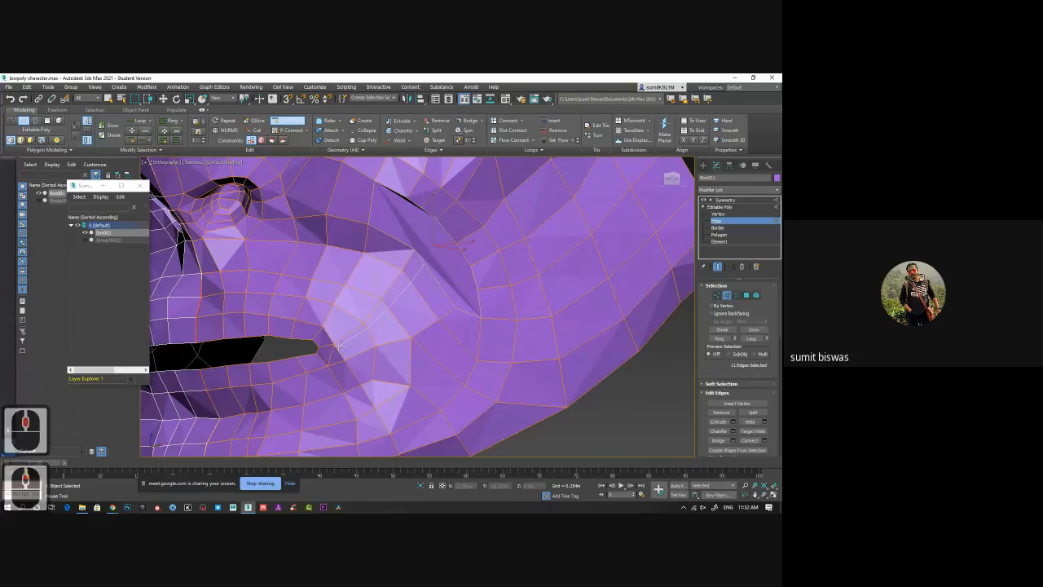
click(346, 349)
alt+middle_drag(402, 349, 337, 356)
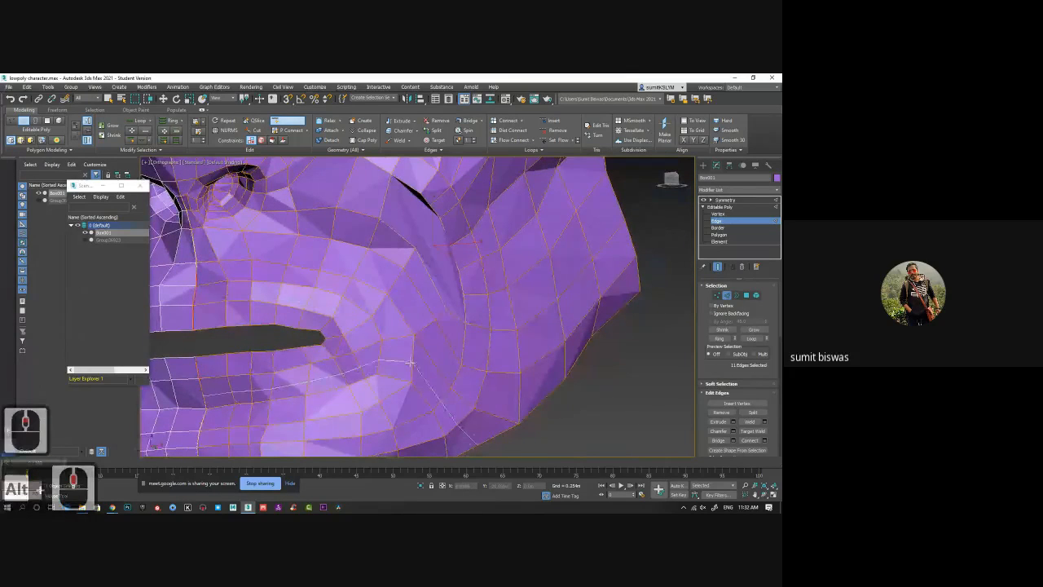
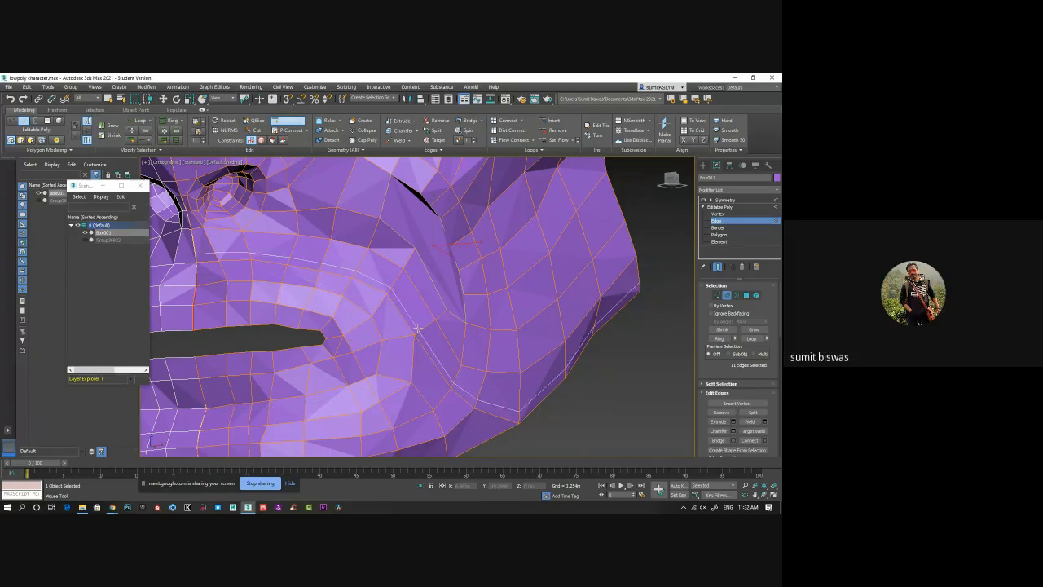
double_click(358, 307)
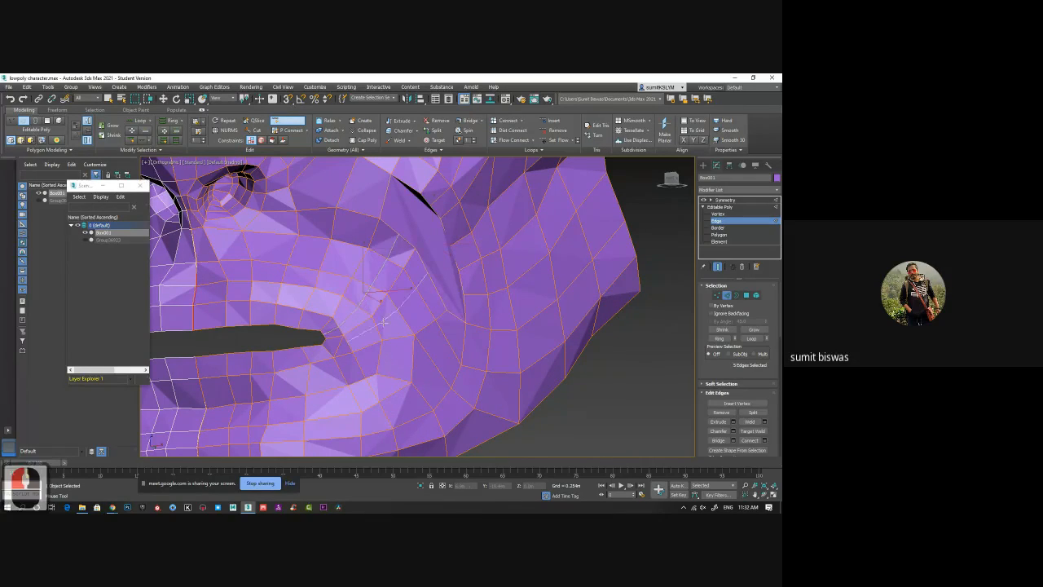
click(377, 329)
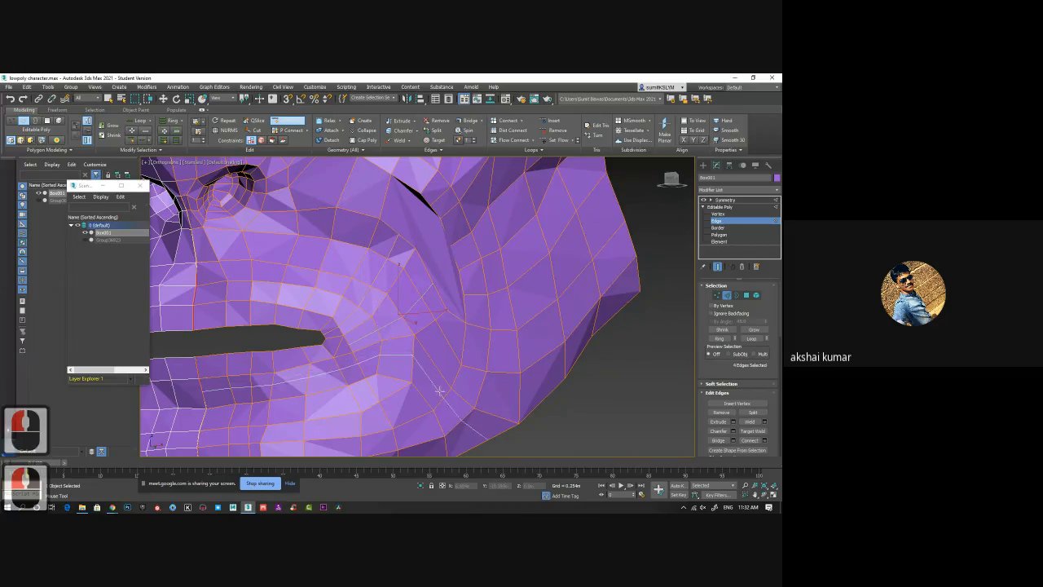
mouse_move(443, 353)
middle_down()
mouse_move(428, 380)
mouse_move(464, 358)
mouse_move(448, 362)
middle_up()
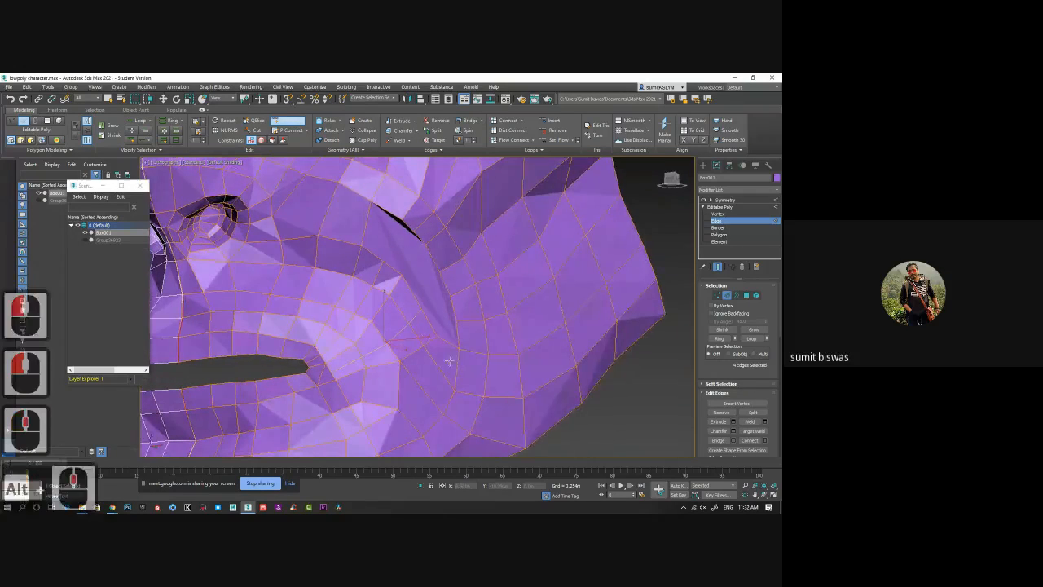
key(w)
Step: Cut a new edge down the capped cheek polygon of Box001, from its upper end to its lower end
alt+middle_drag(549, 305, 500, 283)
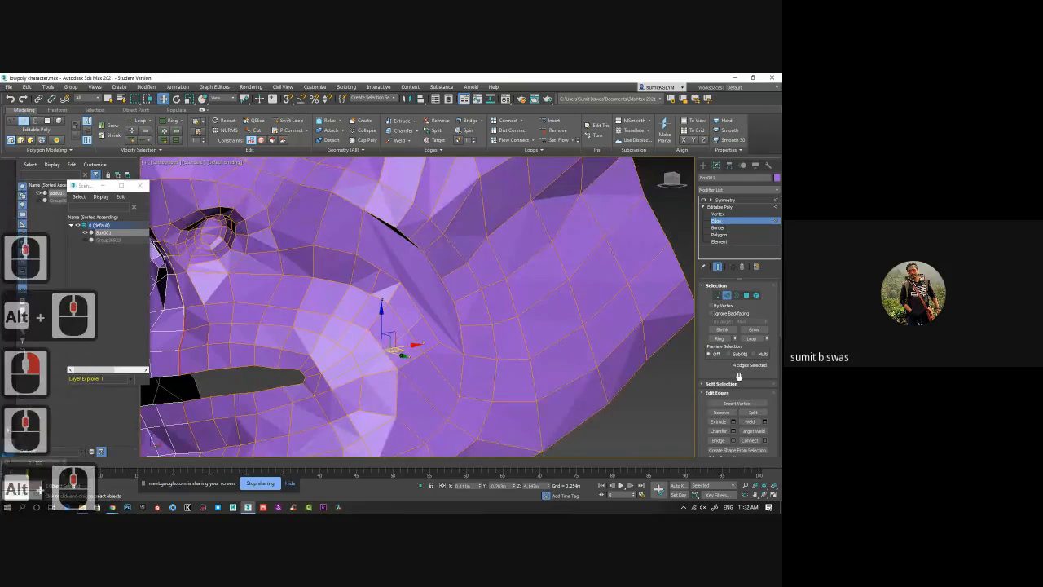
scroll(738, 375, down, 8)
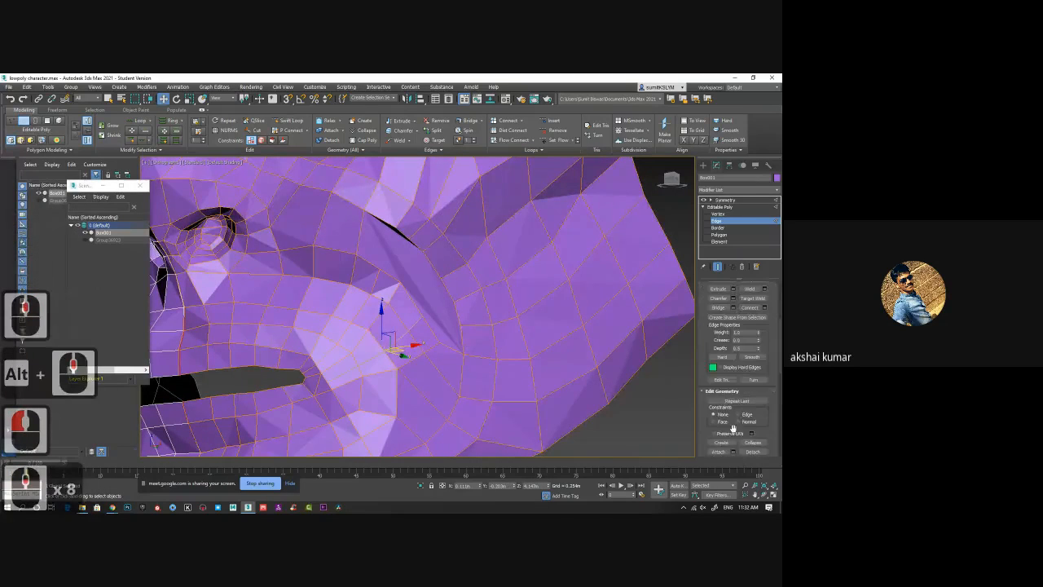
right_click(486, 303)
click(478, 236)
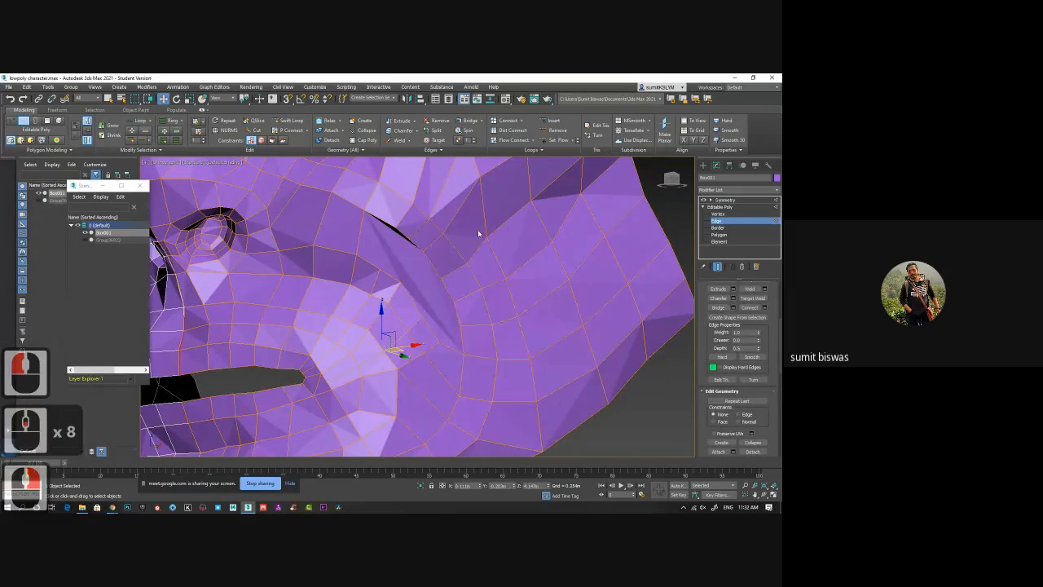
middle_drag(434, 286, 405, 257)
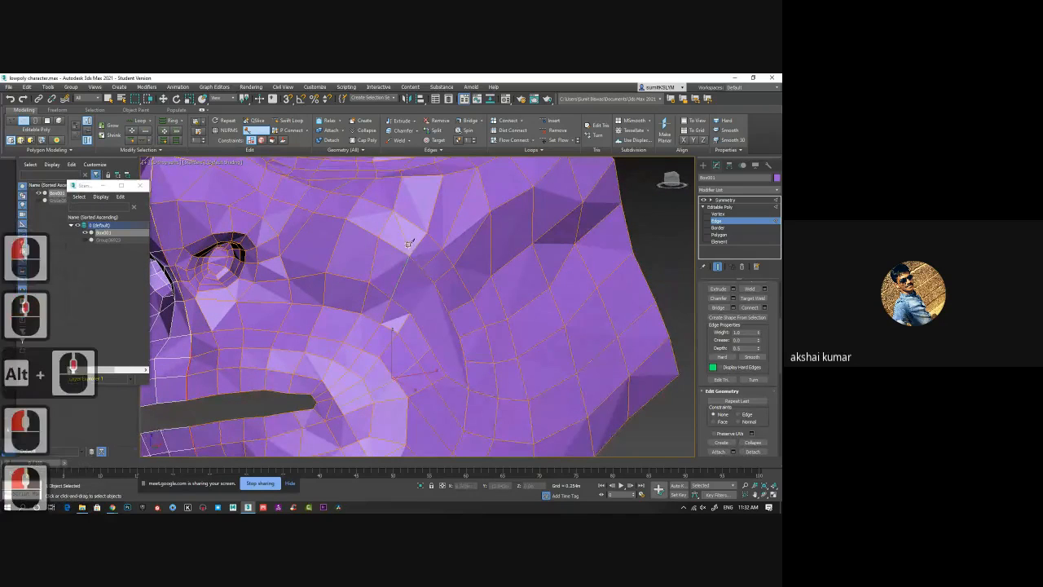
right_click(409, 244)
click(435, 282)
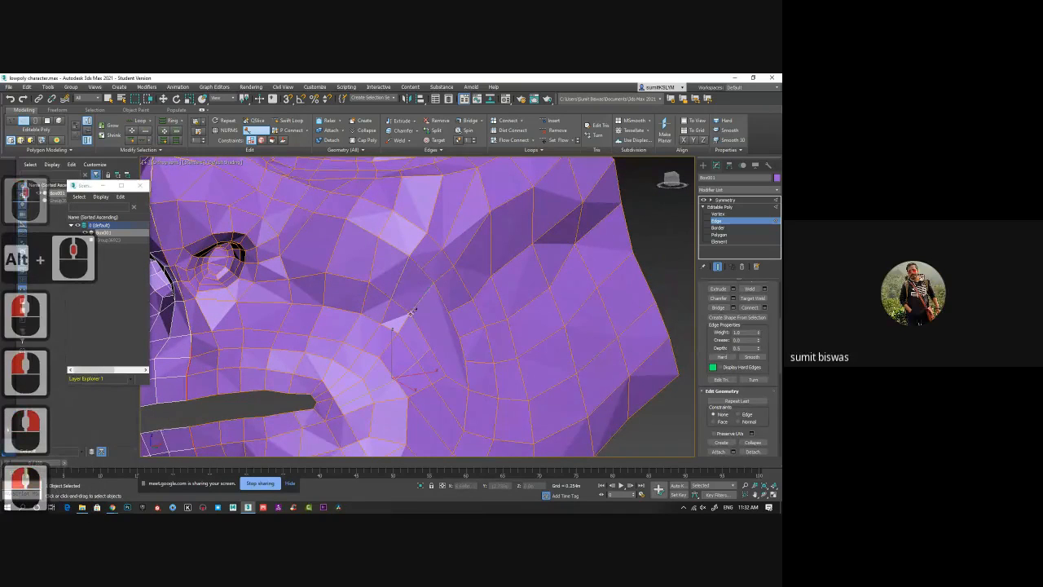
click(466, 379)
right_click(462, 298)
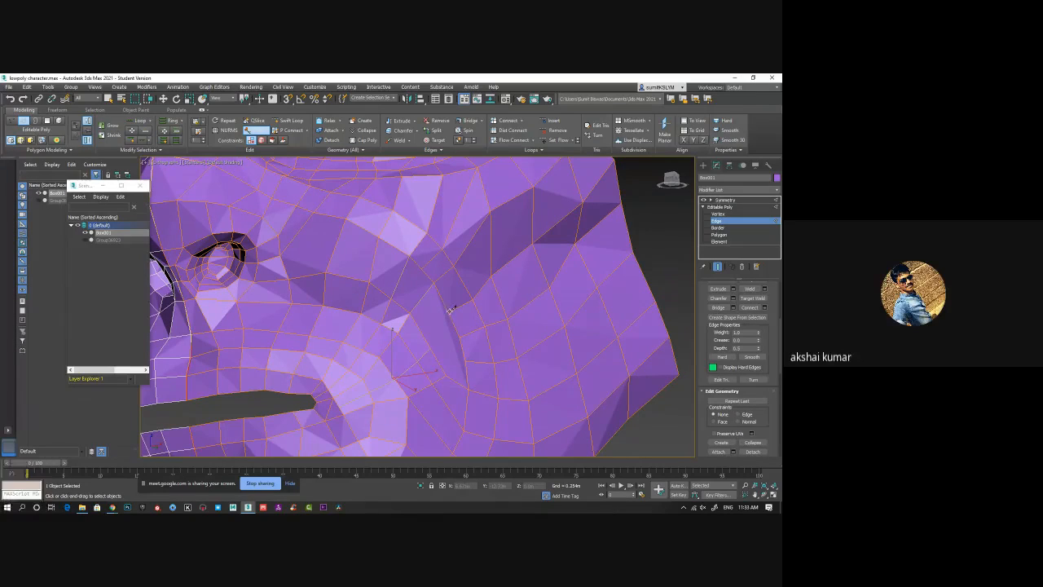
Step: Cut short connecting edges from the capped cheek area into the neighbouring outer cheek polygons and leave the Cut tool
click(458, 335)
click(462, 337)
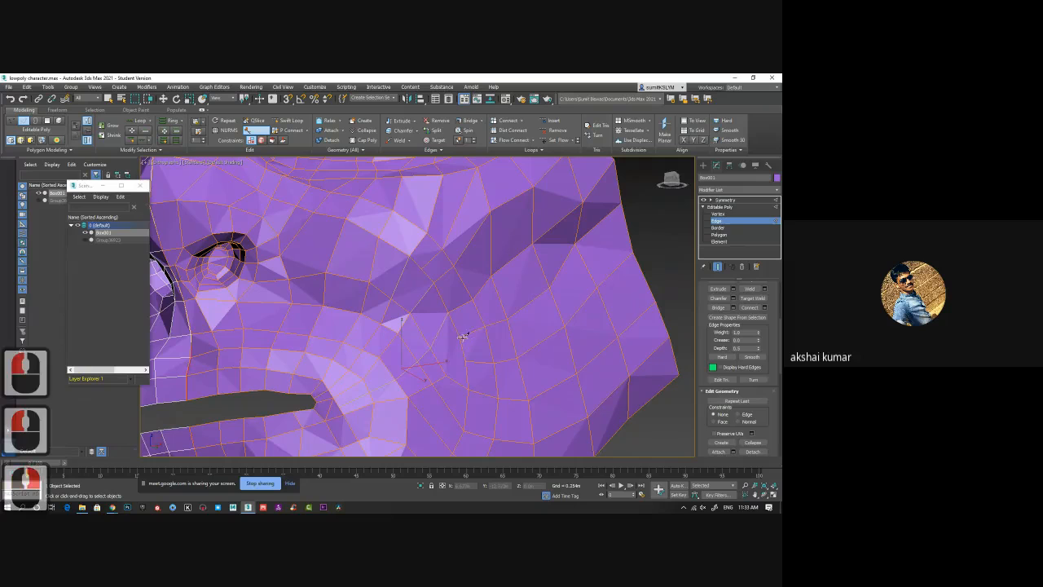
click(447, 374)
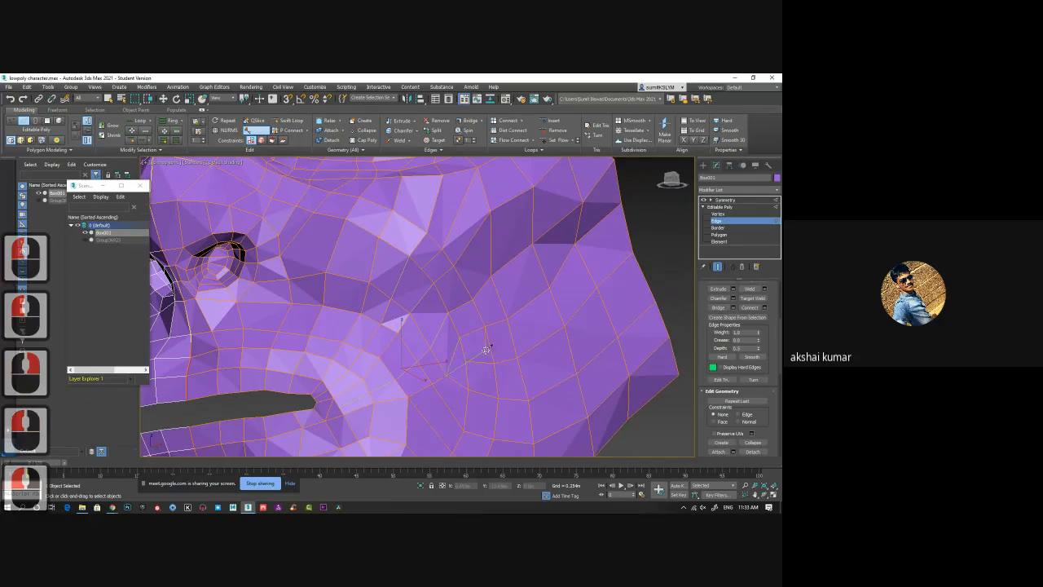
middle_drag(473, 301, 449, 296)
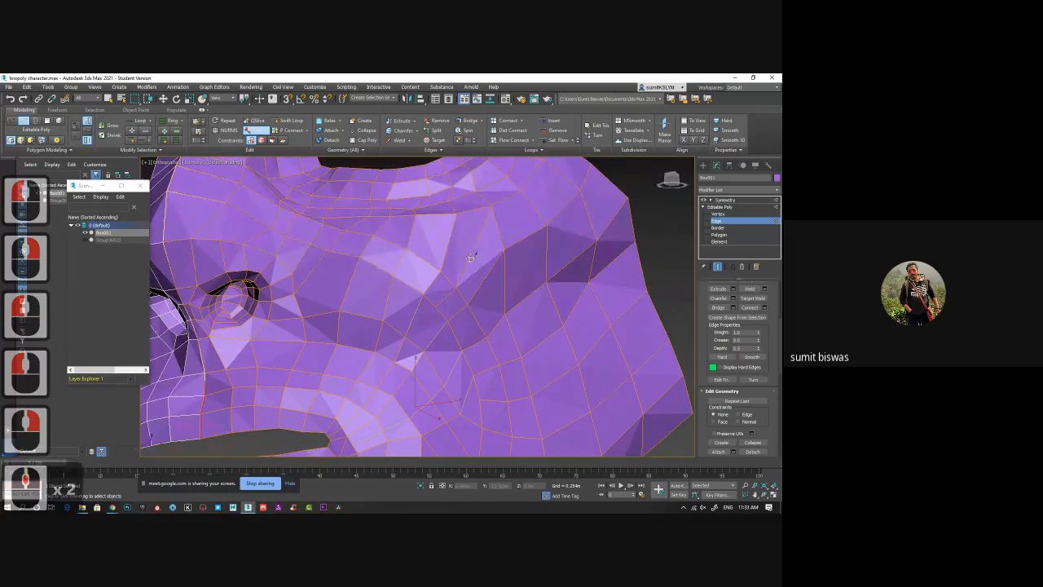
middle_drag(470, 258, 467, 269)
right_click(468, 269)
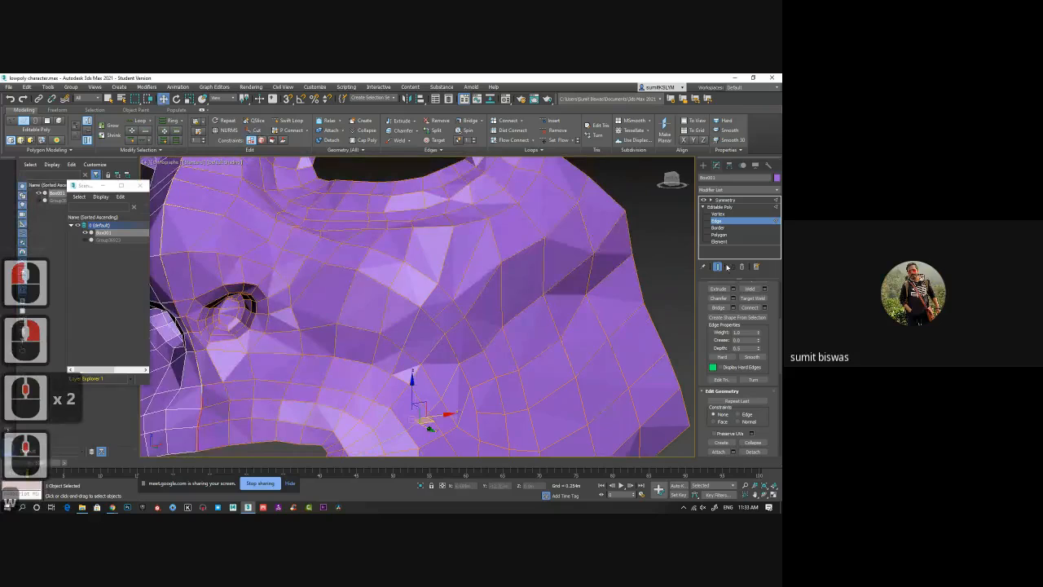
Step: Select the edge loop on the cheek below the outer eye corner and remove it together with its vertices
key(w)
click(456, 268)
click(456, 268)
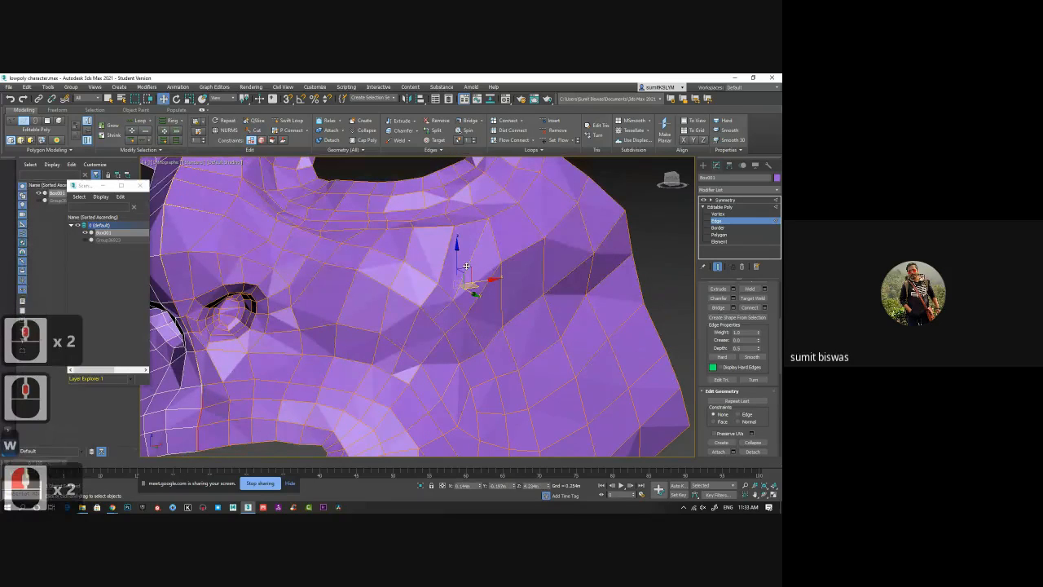
key(ctrl+BackSpace)
Step: Examine the edge flow between the eye socket, nostril and cheek from several angles
alt+middle_drag(466, 266, 400, 296)
alt+middle_click(349, 292)
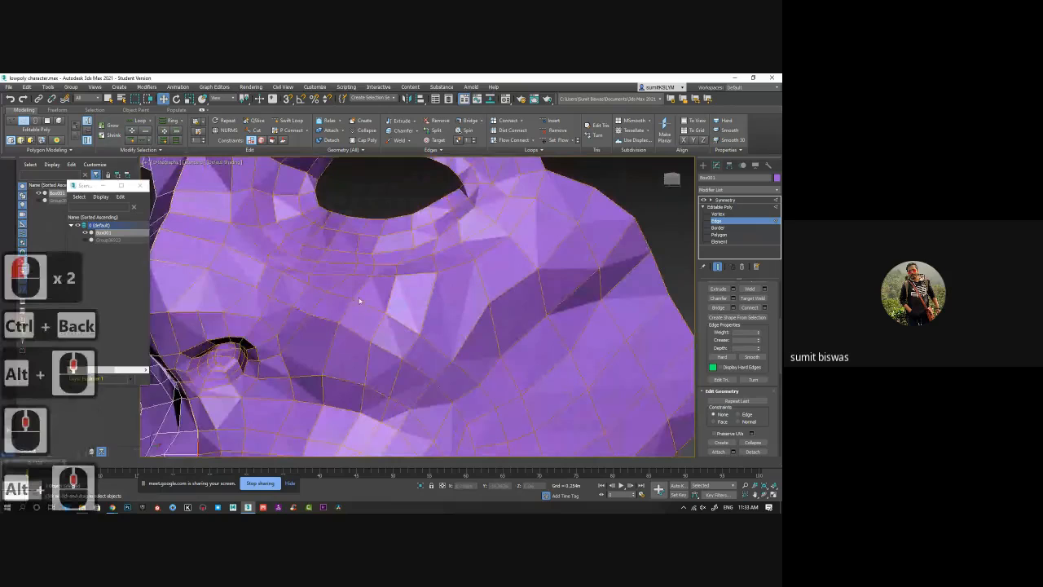
alt+middle_drag(269, 304, 247, 269)
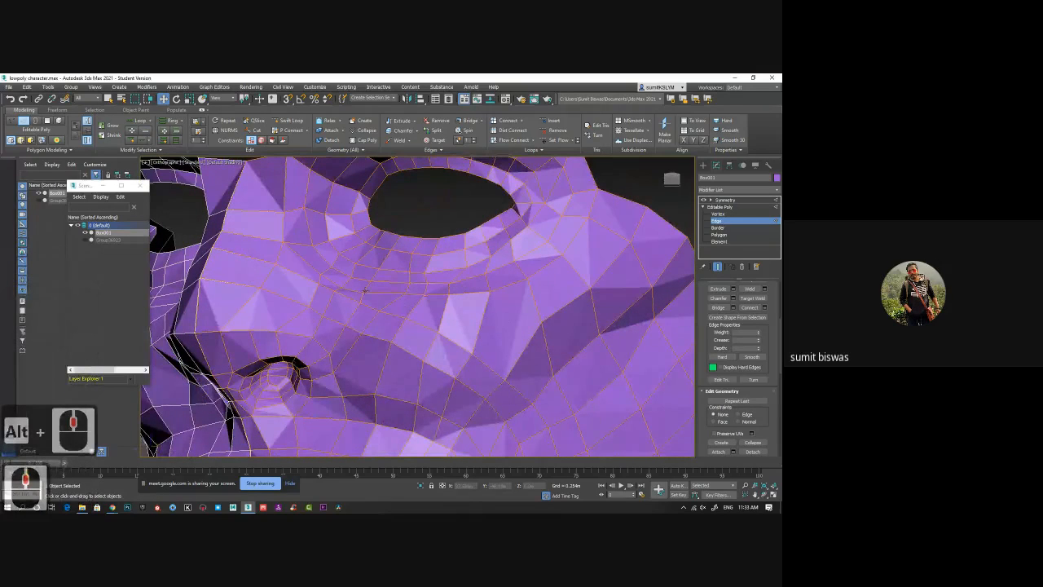
alt+middle_drag(537, 286, 693, 280)
alt+middle_drag(548, 283, 495, 307)
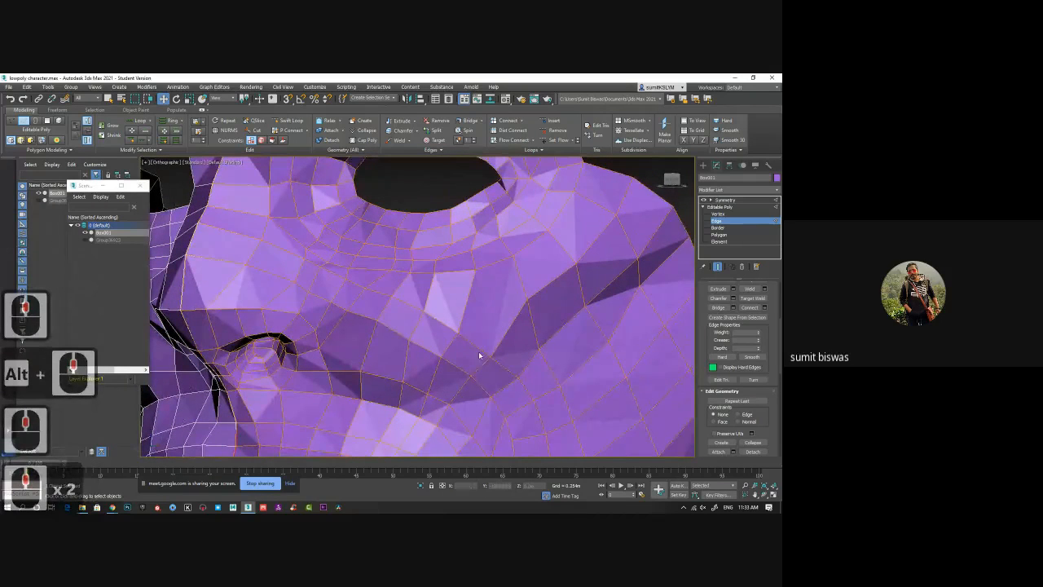
alt+middle_drag(479, 355, 494, 305)
alt+middle_drag(484, 268, 507, 265)
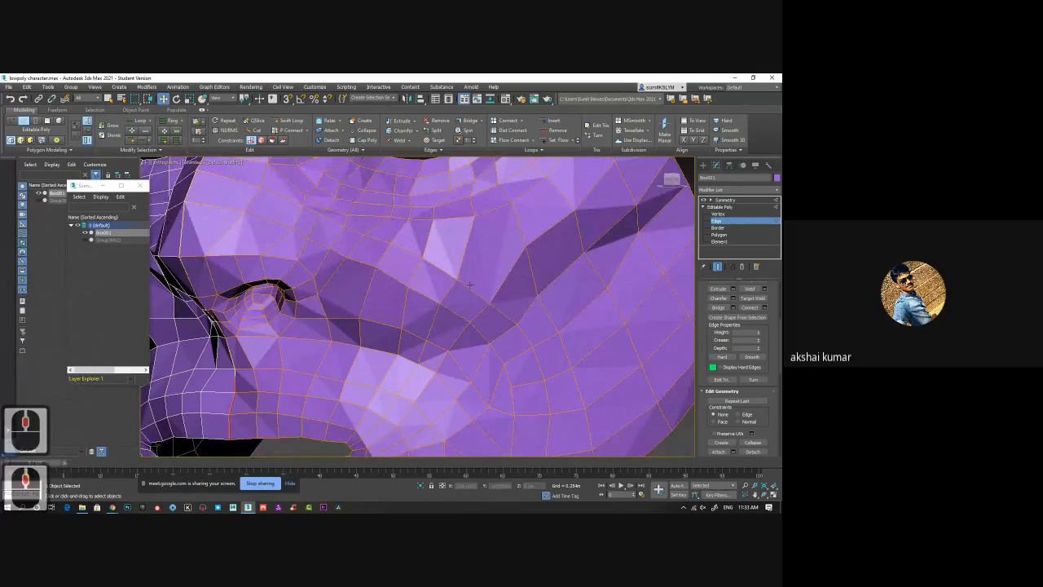
alt+middle_drag(507, 269, 494, 291)
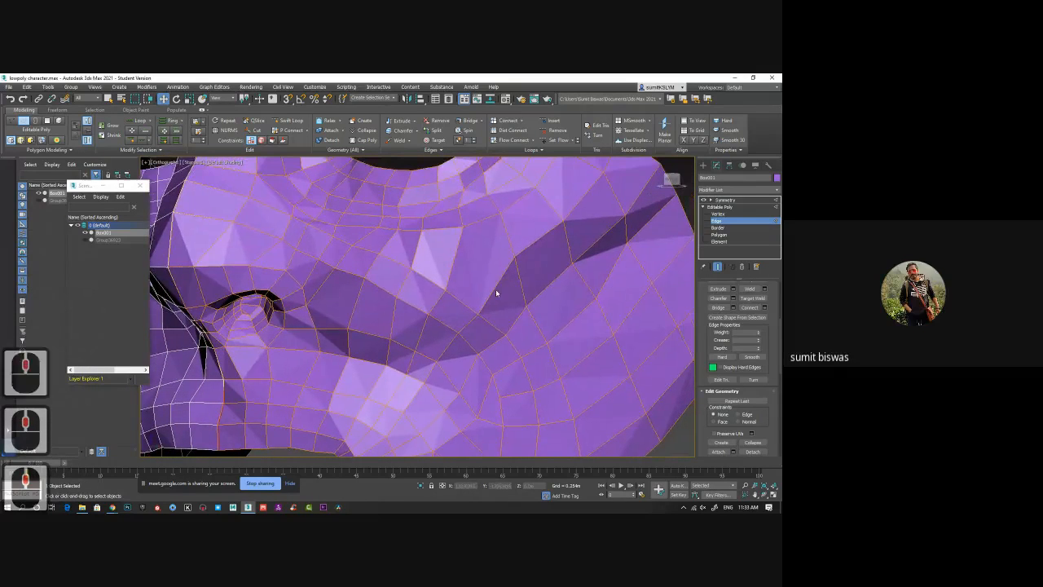
Step: Cut an edge across the upper cheek from the cheek fold inward to the nearest vertical edge, and leave the Cut tool
right_click(470, 249)
click(475, 180)
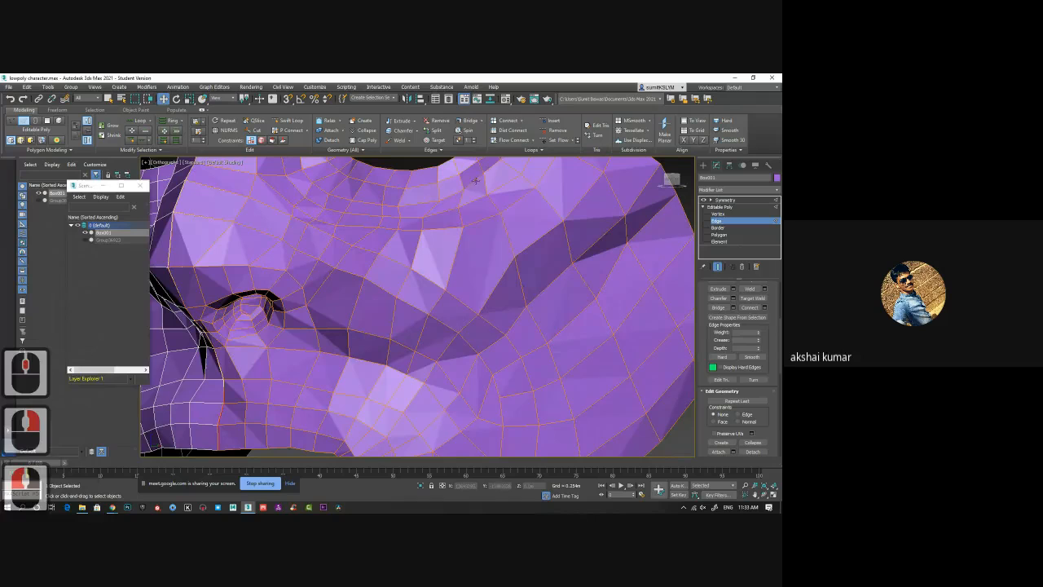
click(514, 255)
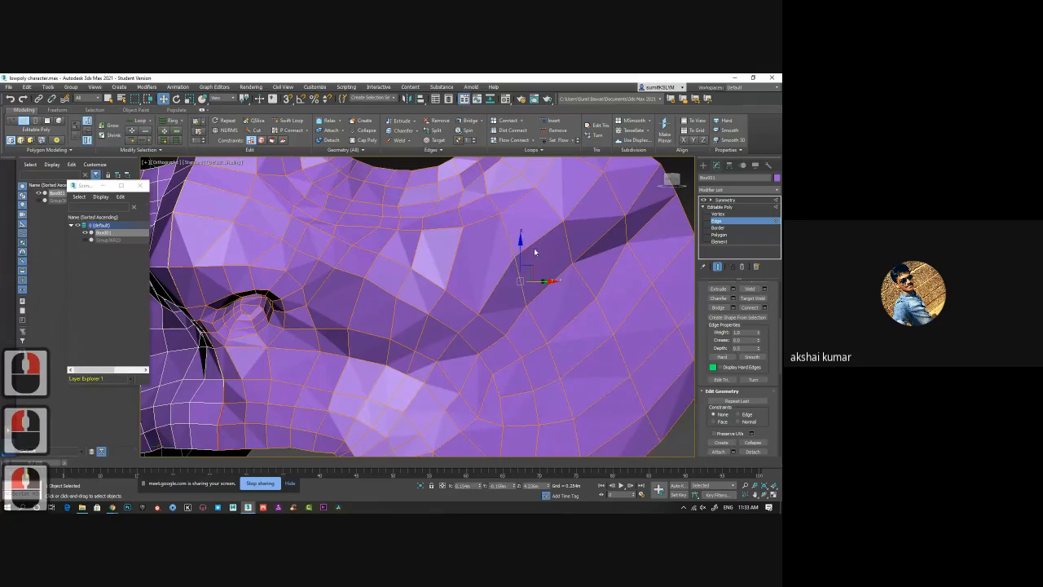
right_click(486, 243)
click(490, 236)
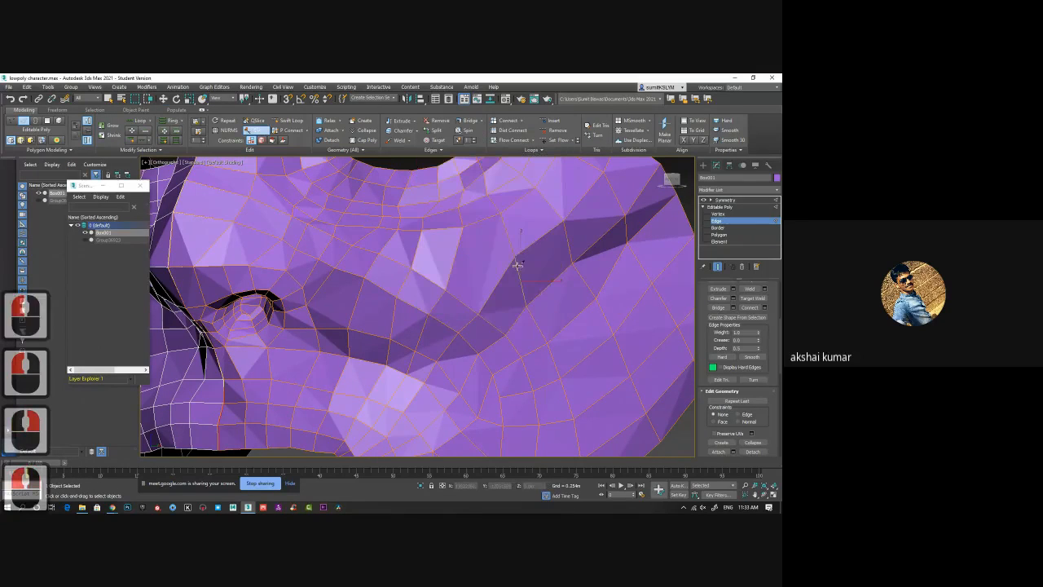
click(514, 256)
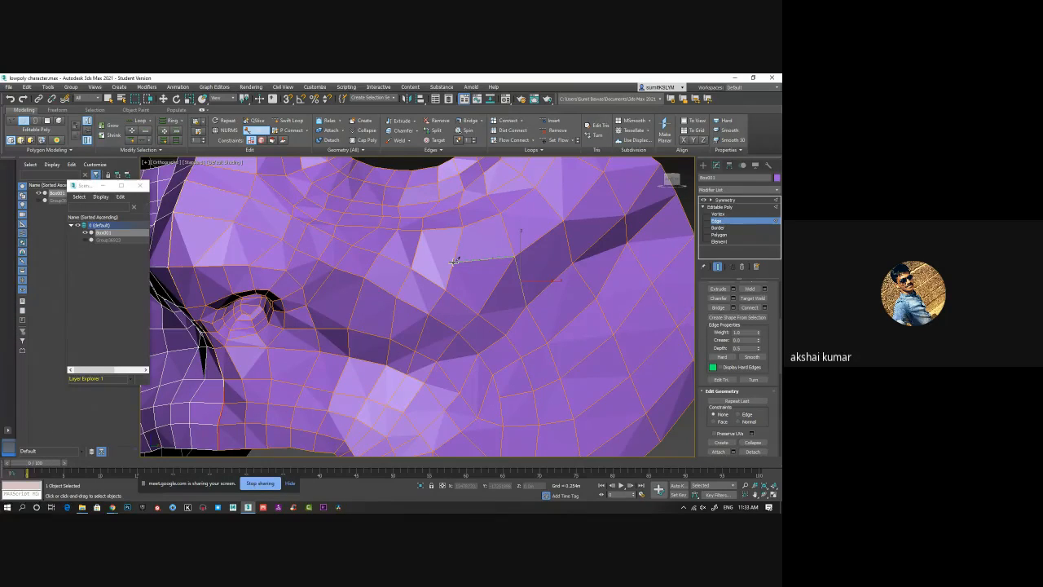
click(455, 261)
mouse_move(438, 255)
middle_down()
mouse_move(431, 268)
mouse_move(437, 237)
middle_up()
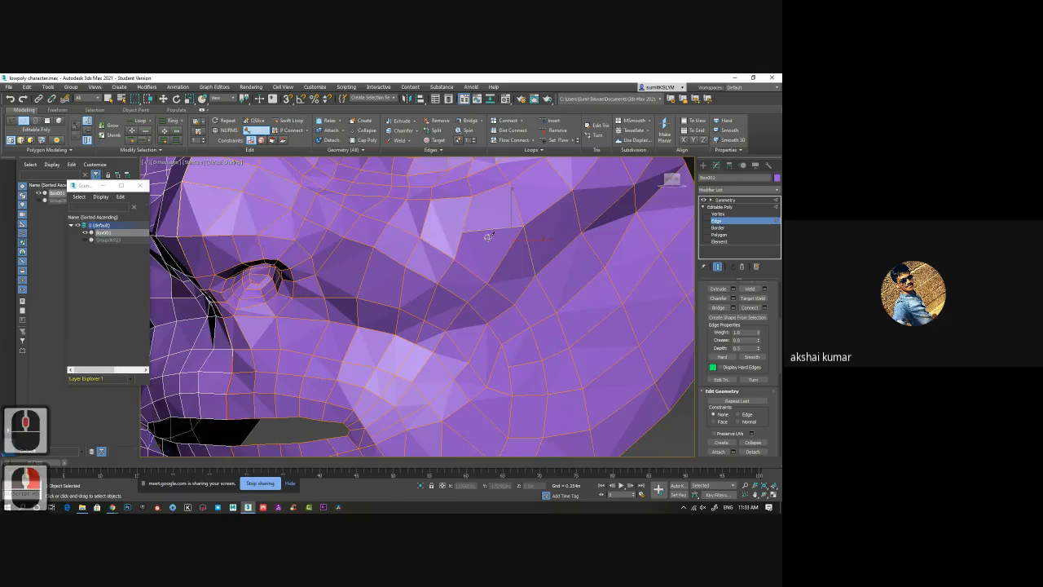
middle_drag(489, 236, 559, 302)
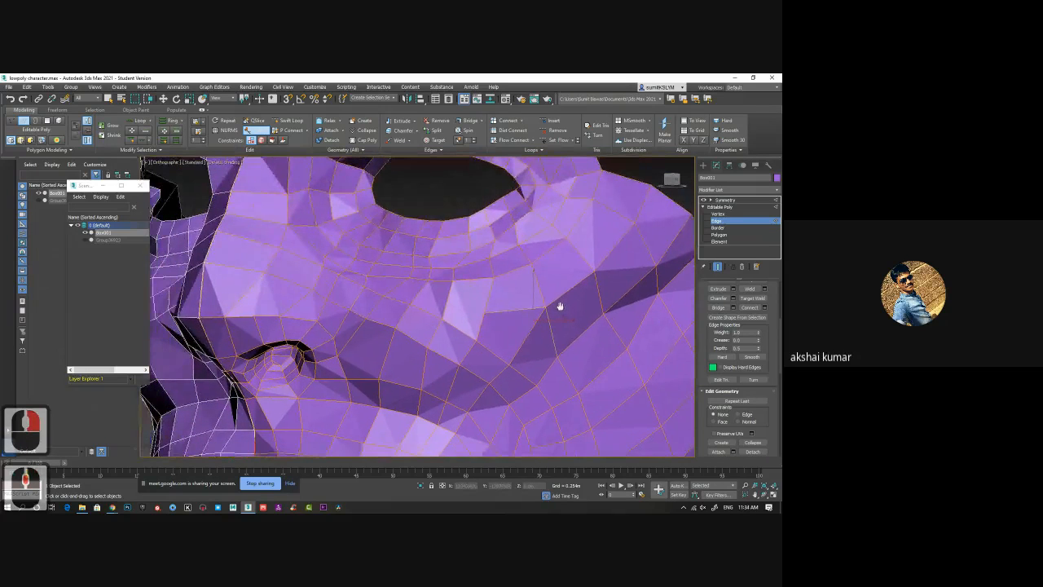
right_click(579, 321)
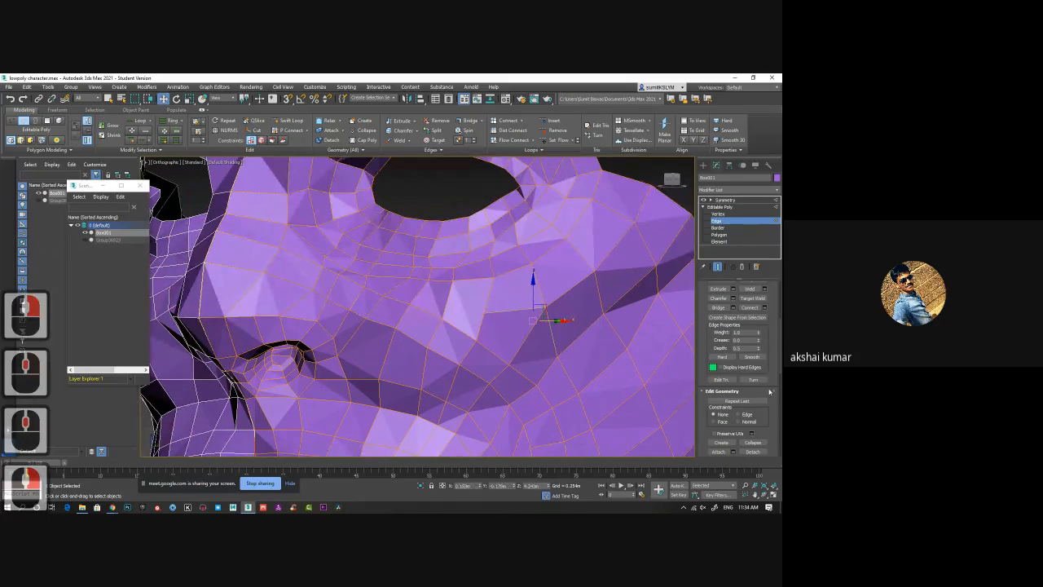
Step: Insert a SwiftLoop edge loop from the nose bridge under the eye and cut its open end through to the new upper-cheek edge
click(287, 121)
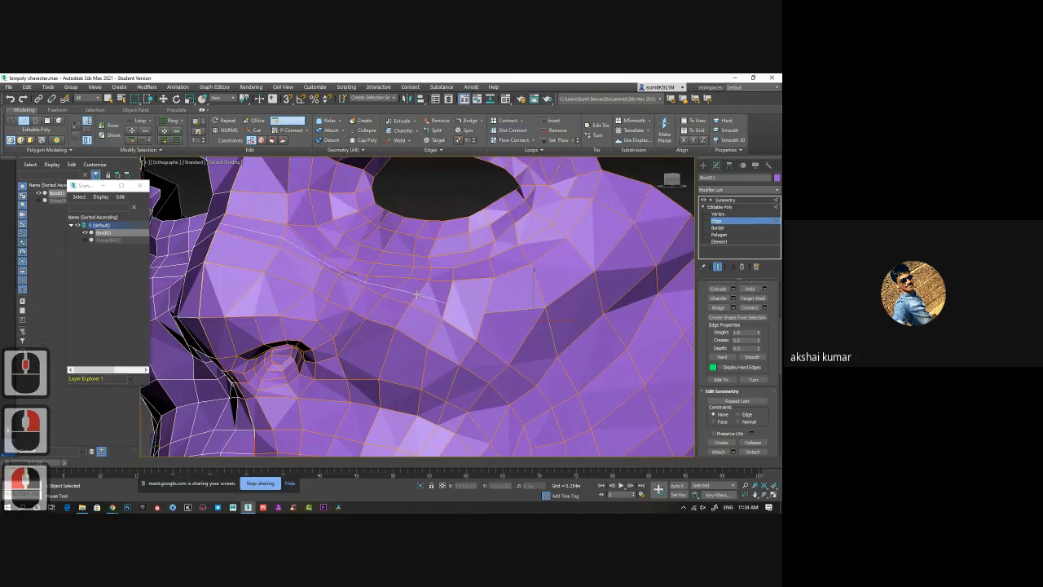
right_click(489, 302)
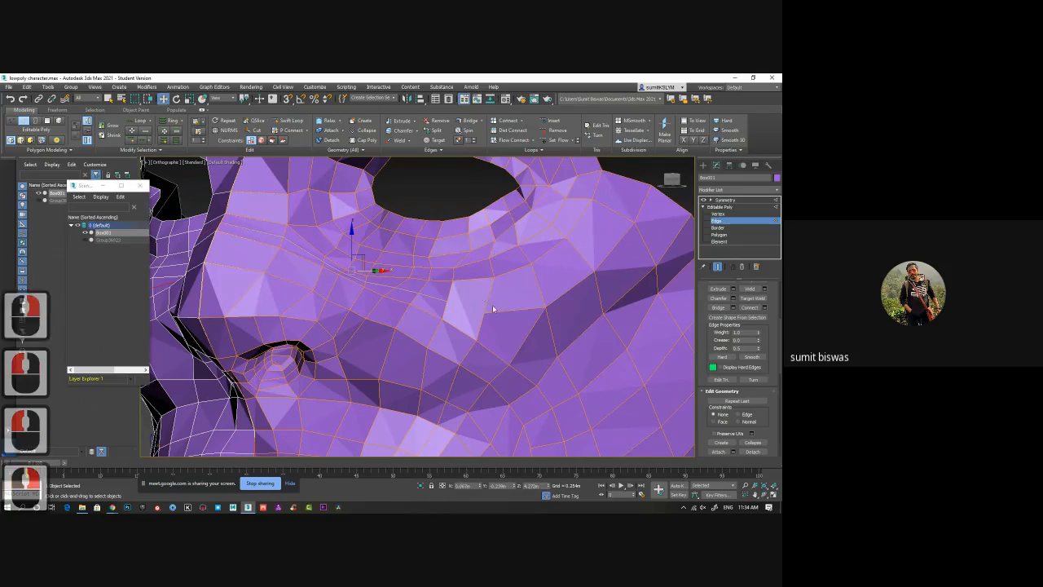
right_click(441, 286)
click(432, 215)
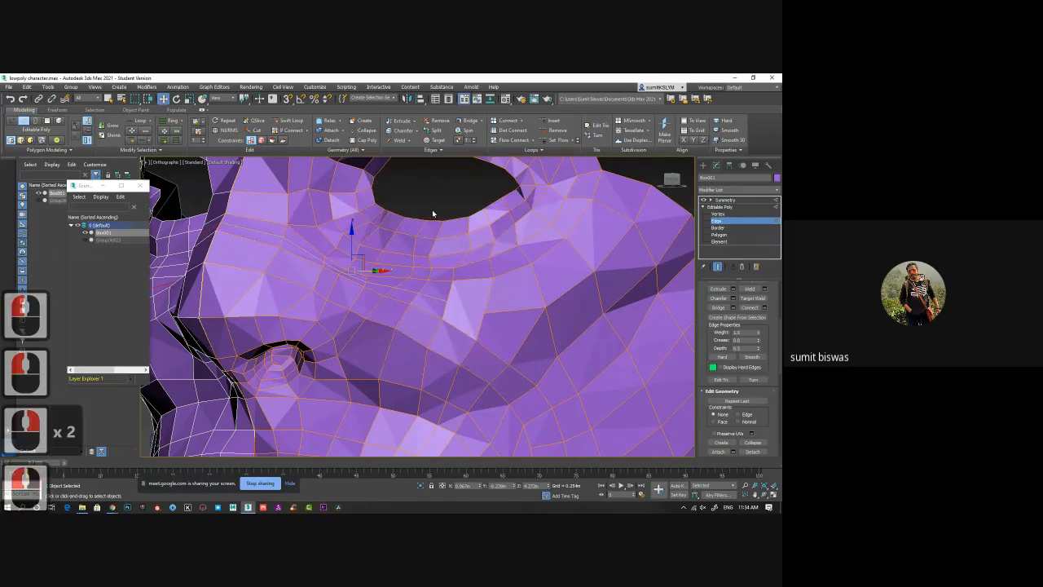
right_click(453, 304)
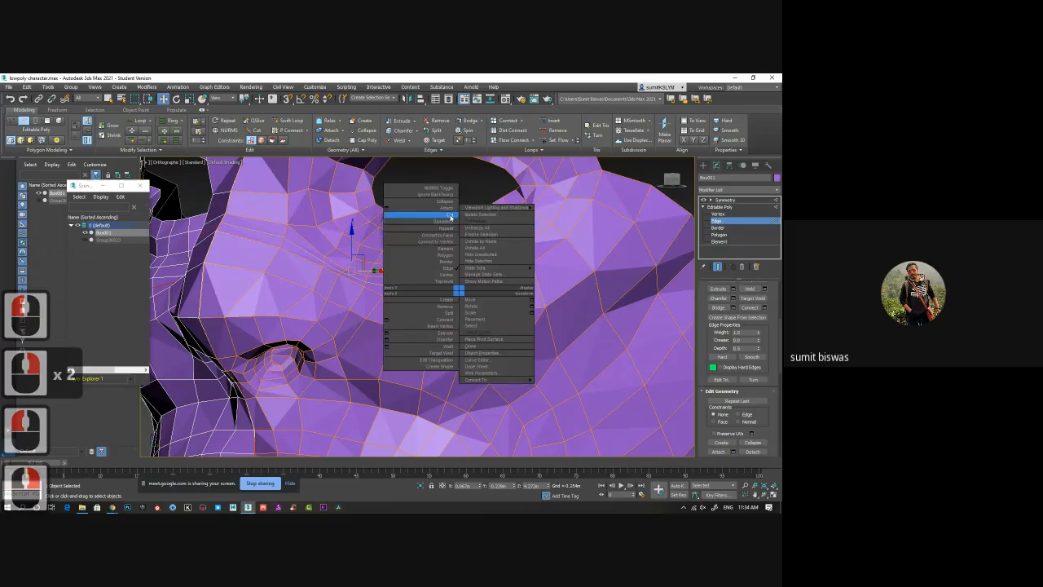
click(433, 217)
click(453, 301)
click(487, 313)
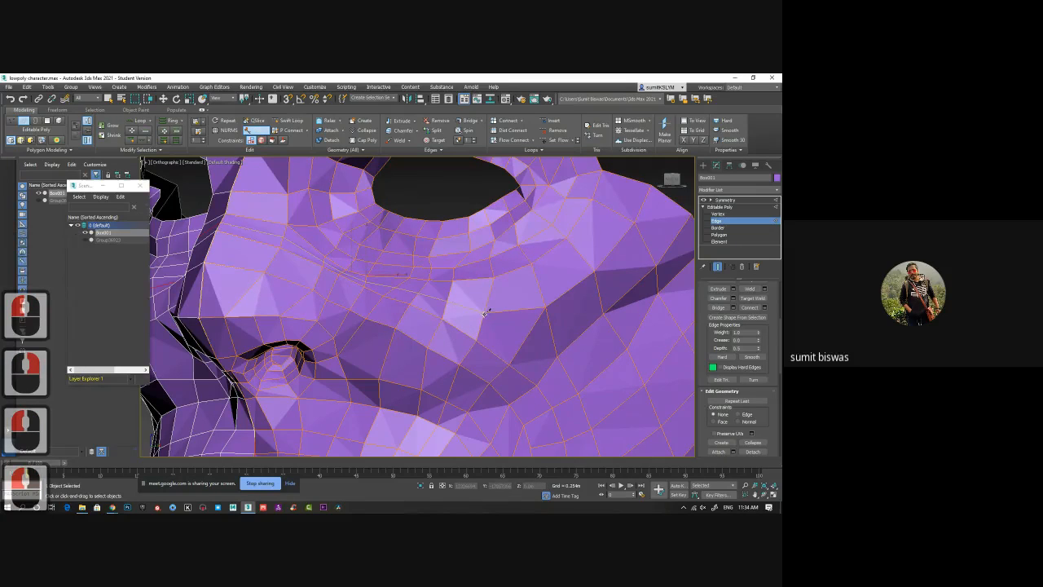
Step: Cut edges at the mouth corner that connect the cheek loops to the corner of the lip opening, and leave the Cut tool
scroll(526, 350, down, 5)
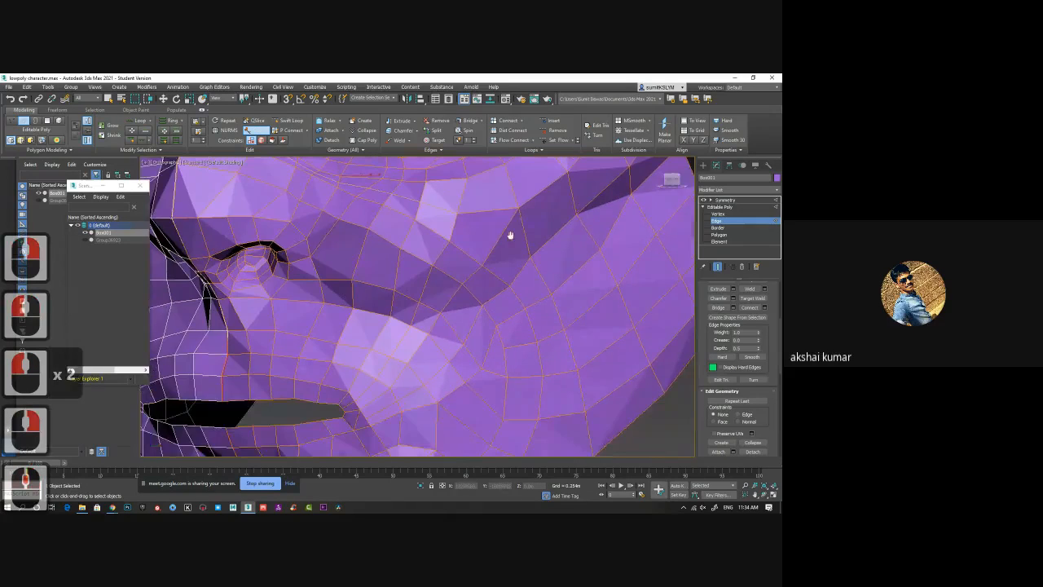
mouse_move(484, 319)
middle_down()
mouse_move(513, 306)
mouse_move(480, 314)
middle_up()
scroll(509, 312, up, 4)
scroll(424, 308, up, 4)
mouse_move(415, 319)
middle_down()
mouse_move(424, 308)
mouse_move(414, 305)
middle_up()
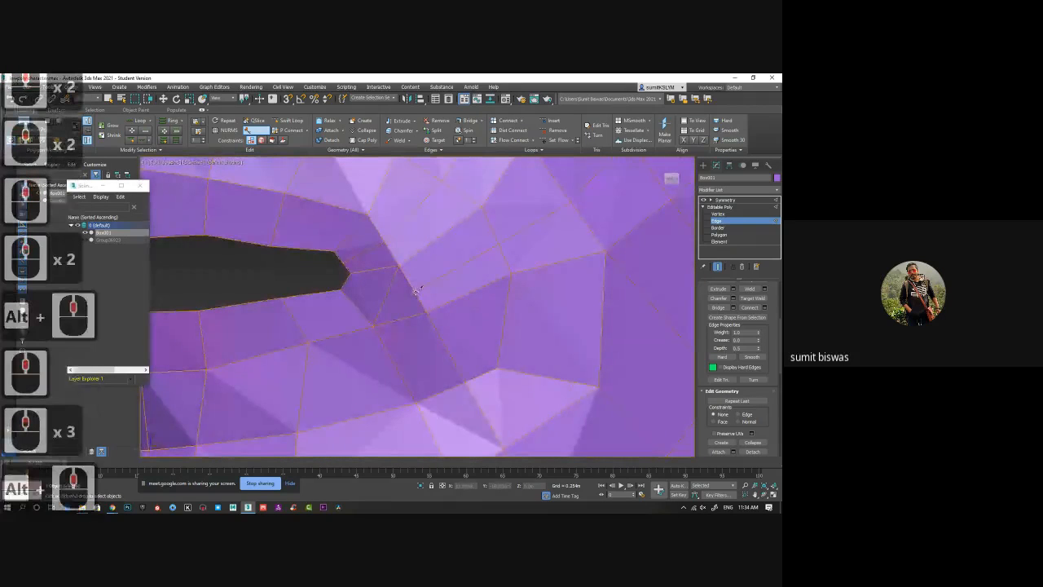
click(388, 295)
click(387, 295)
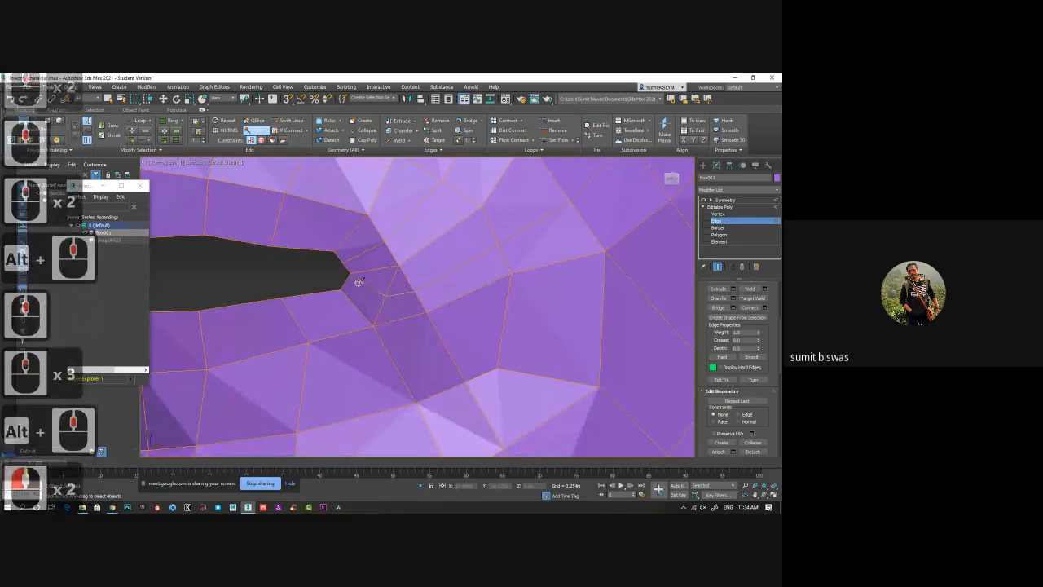
click(345, 282)
right_click(292, 270)
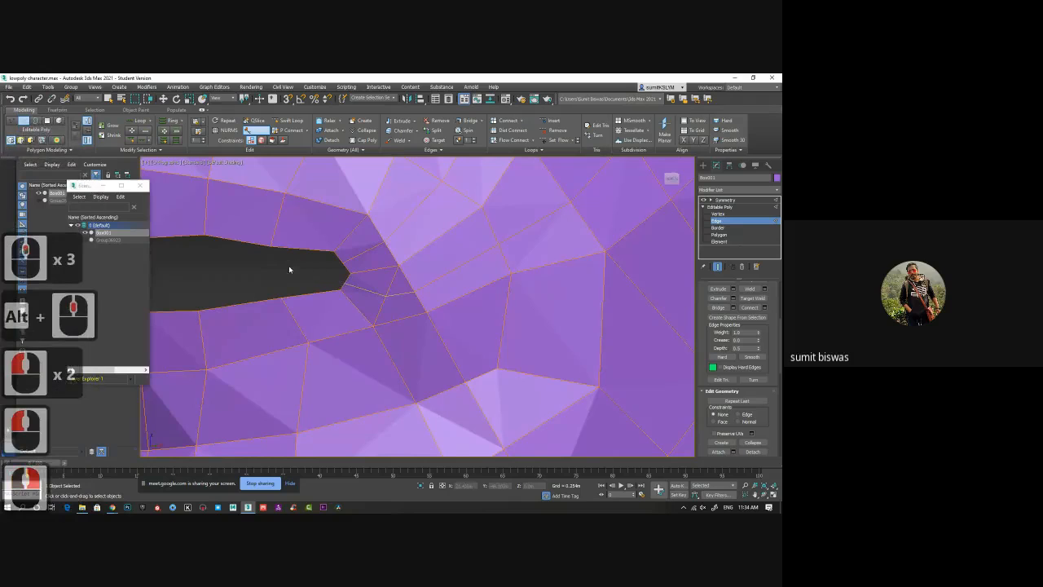
middle_drag(427, 323, 419, 332)
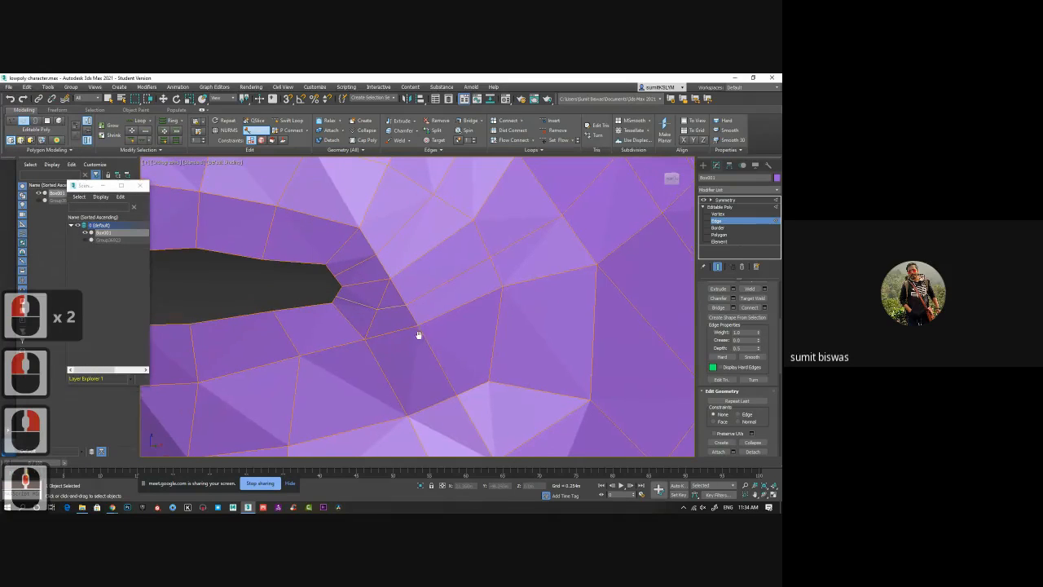
scroll(449, 324, down, 3)
middle_drag(443, 324, 514, 302)
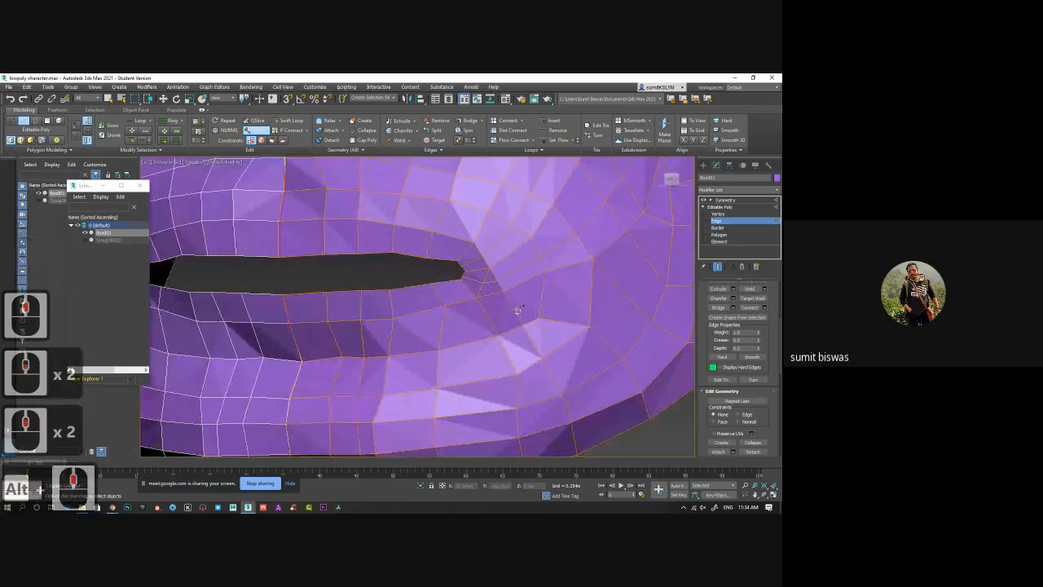
right_click(551, 280)
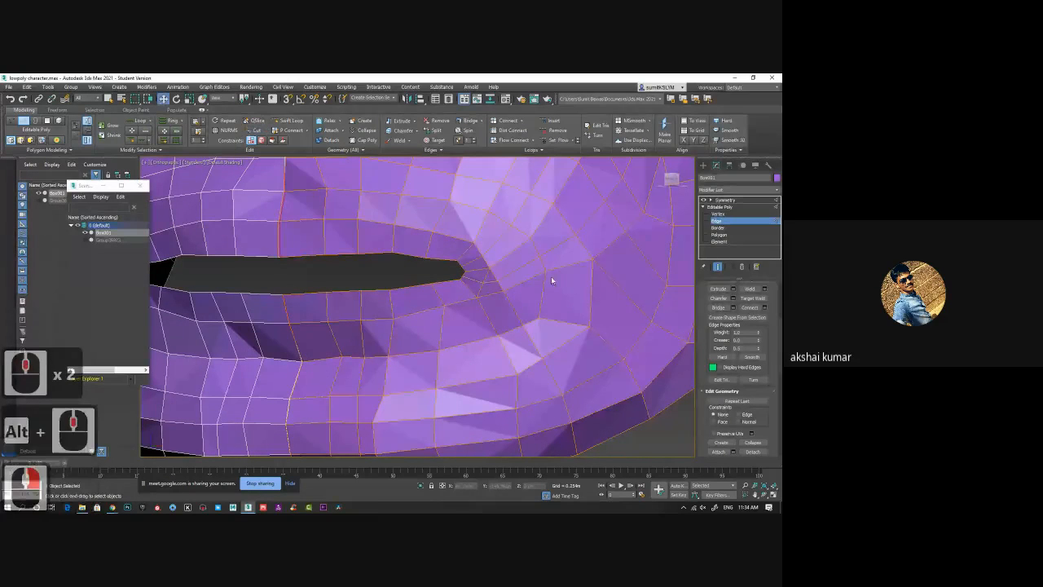
Step: Target weld the extra vertices beside the mouth corner onto the neighbouring vertex where the cheek edges meet
click(482, 282)
click(396, 267)
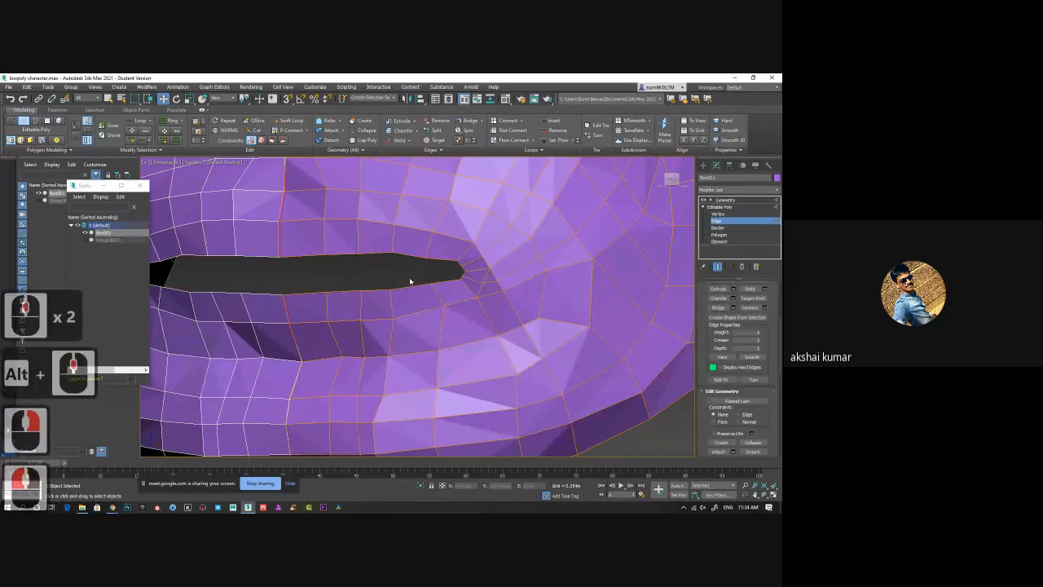
scroll(518, 280, up, 2)
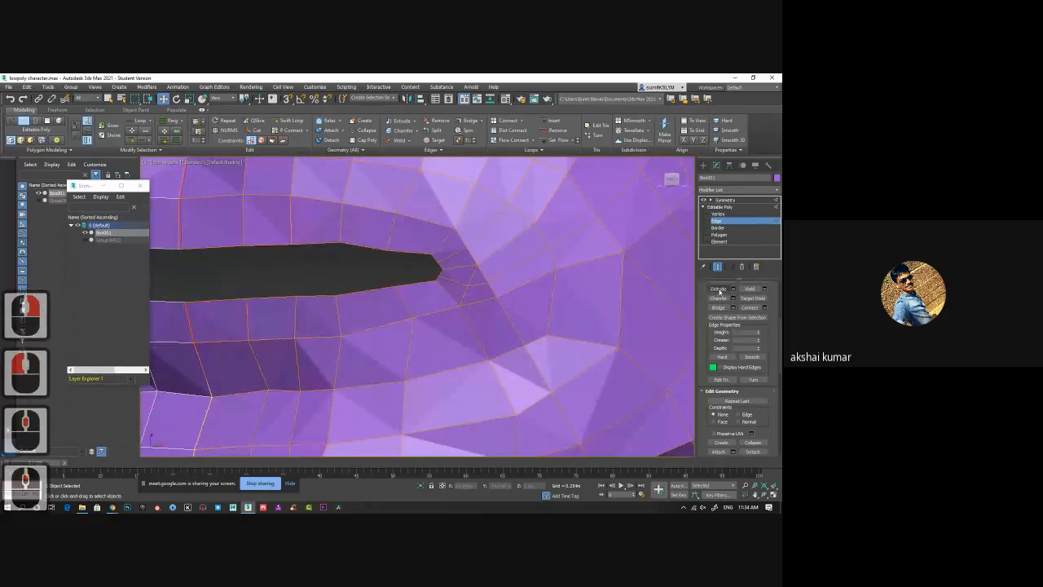
click(753, 298)
click(725, 214)
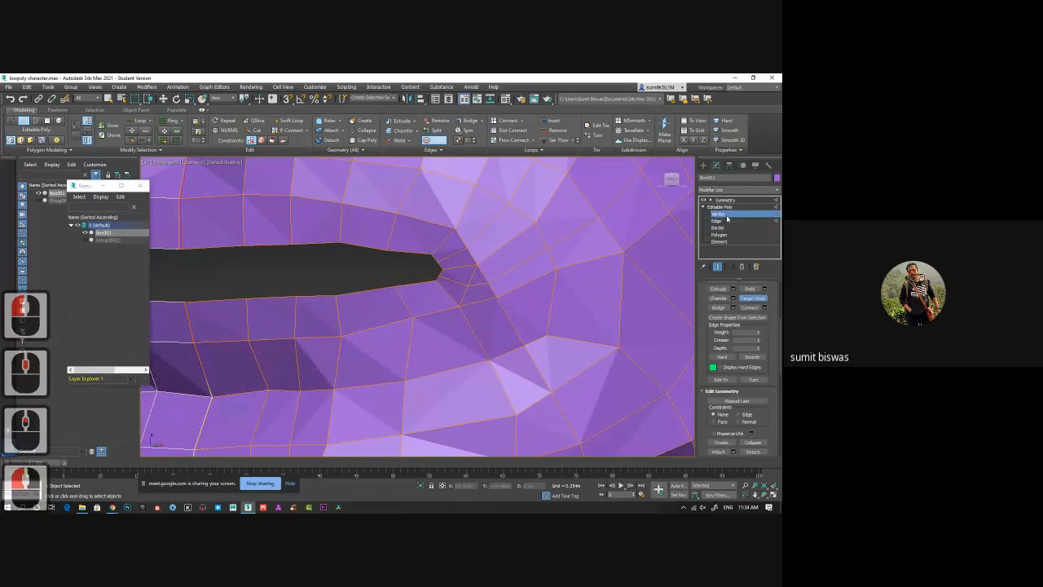
click(754, 290)
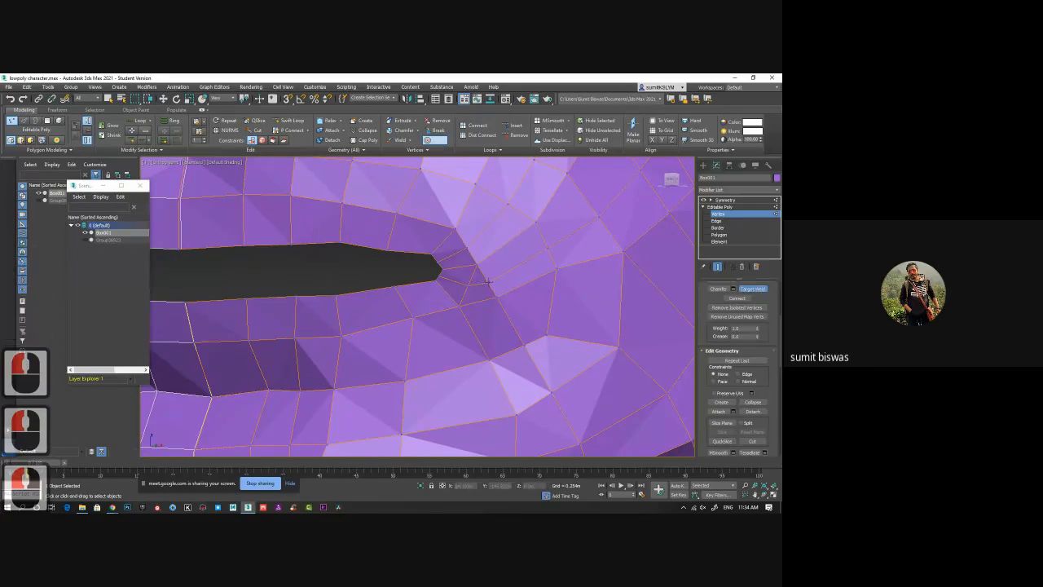
middle_drag(500, 293, 494, 296)
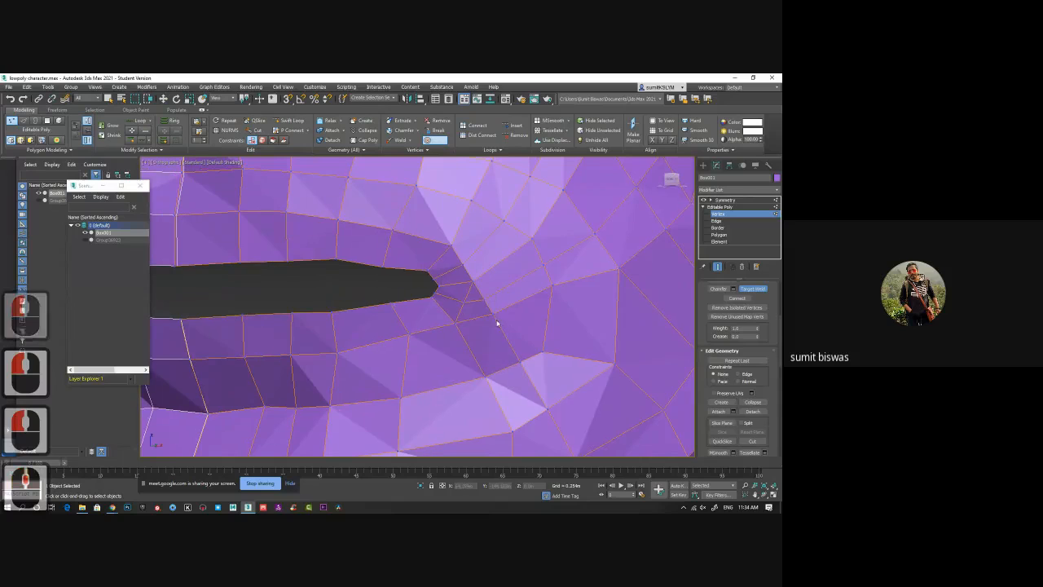
click(484, 300)
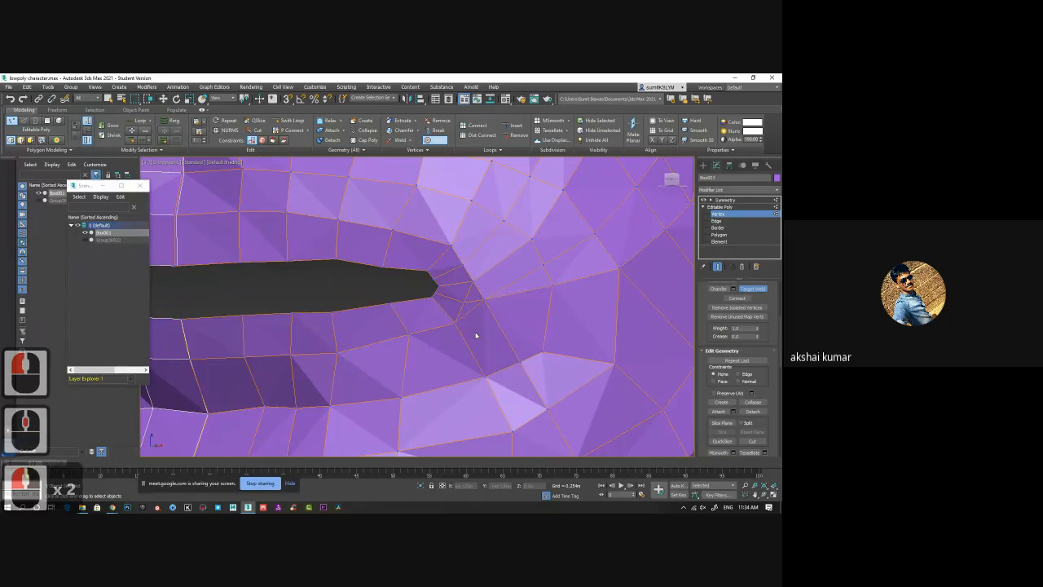
middle_drag(477, 334, 477, 351)
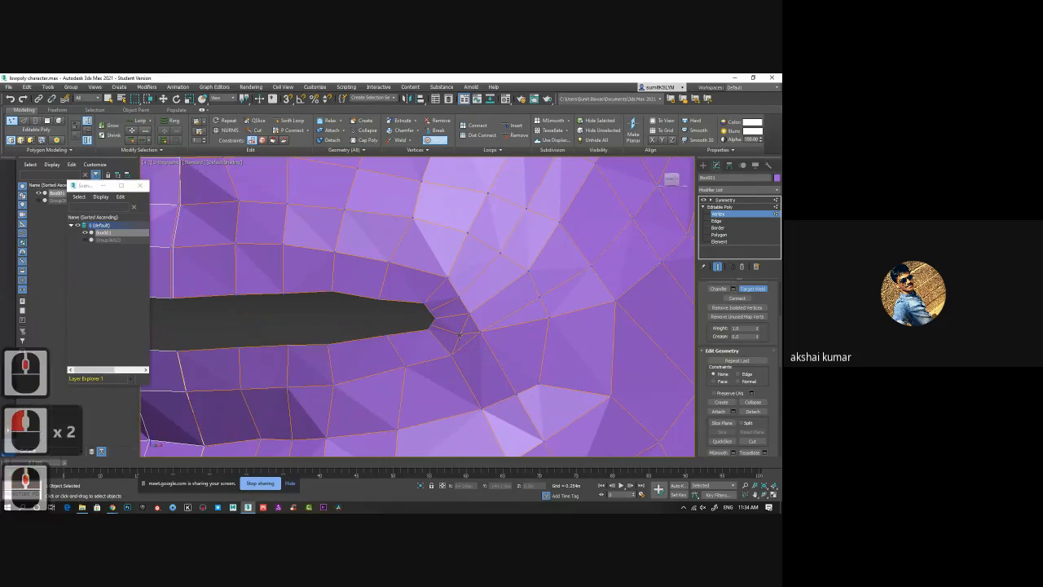
click(479, 331)
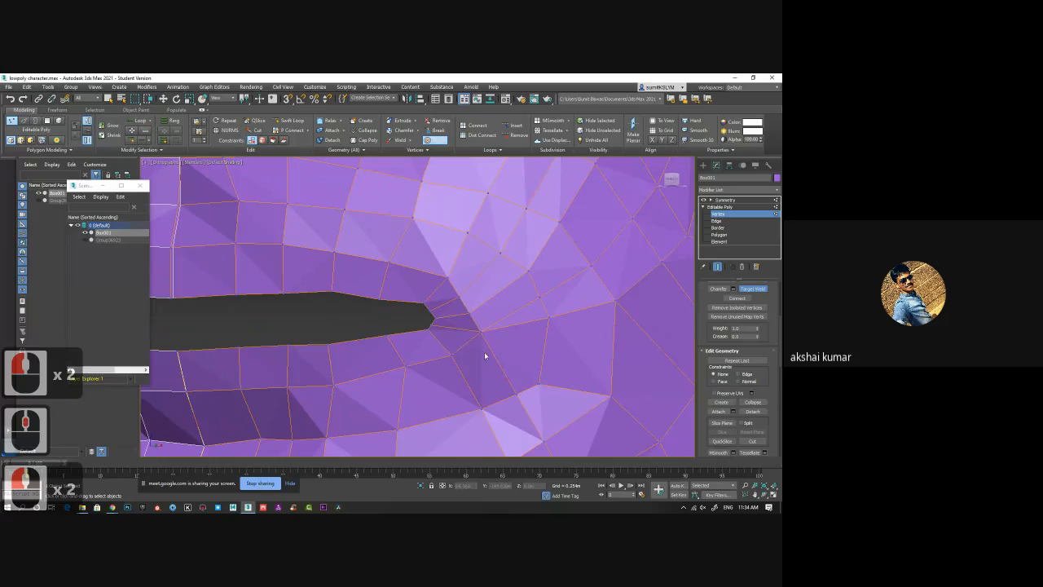
Step: Leave Target Weld and examine the edge loops of the lower and upper lip around the mouth corner by selecting them
middle_drag(484, 352, 489, 329)
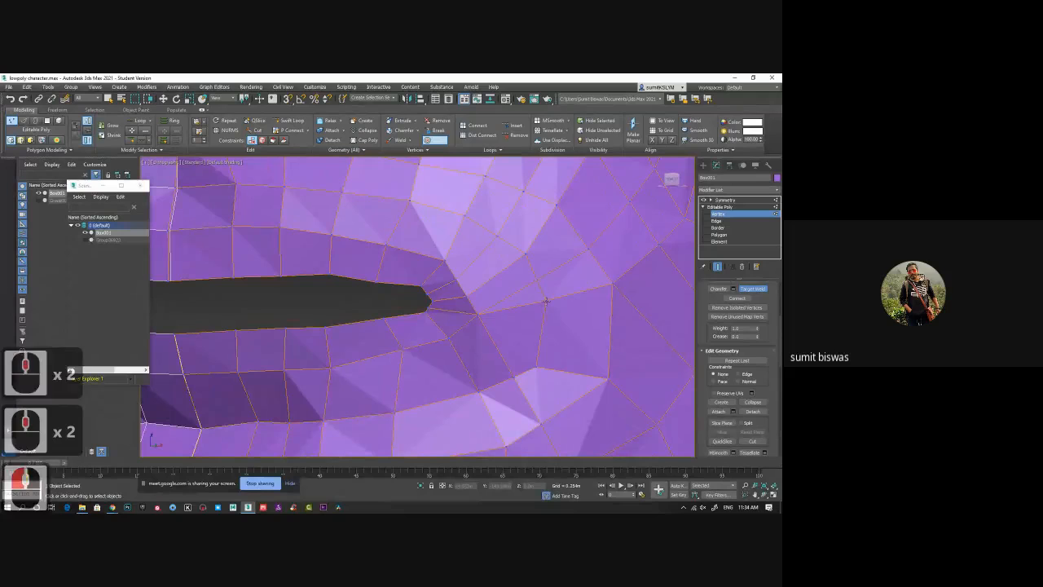
middle_drag(547, 302, 580, 288)
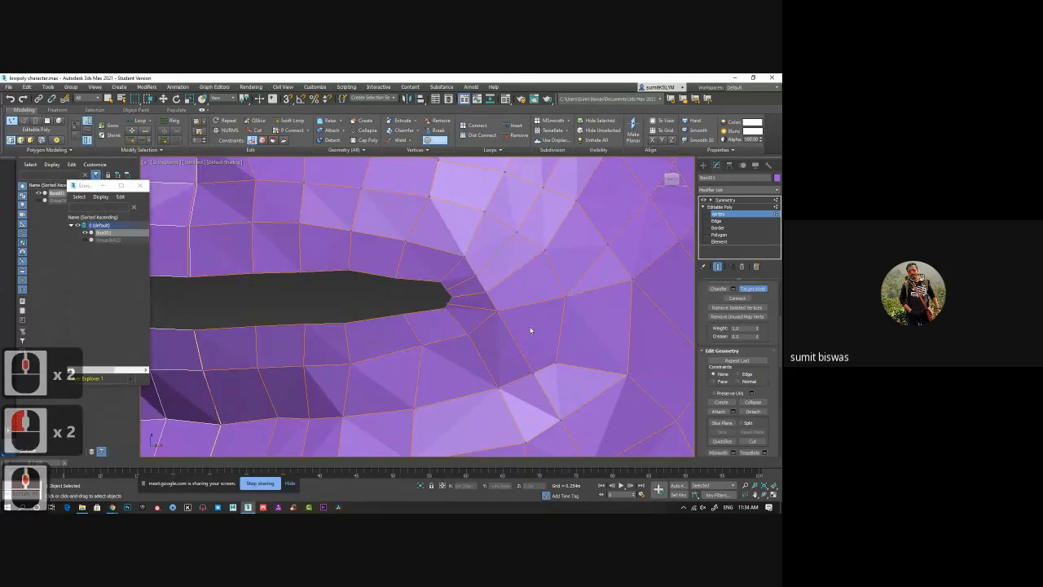
middle_drag(530, 329, 585, 304)
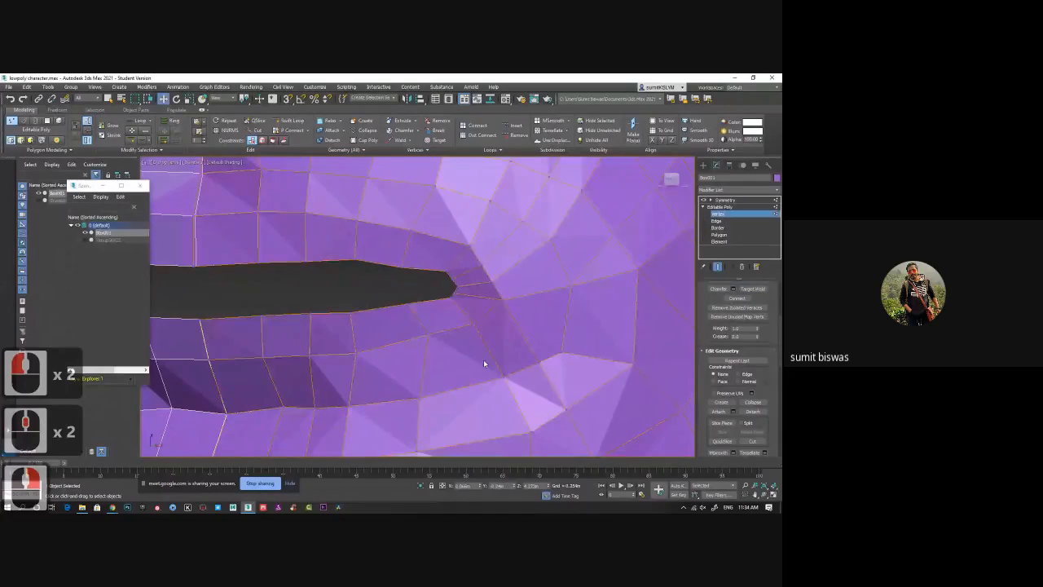
middle_drag(484, 365, 532, 347)
click(717, 220)
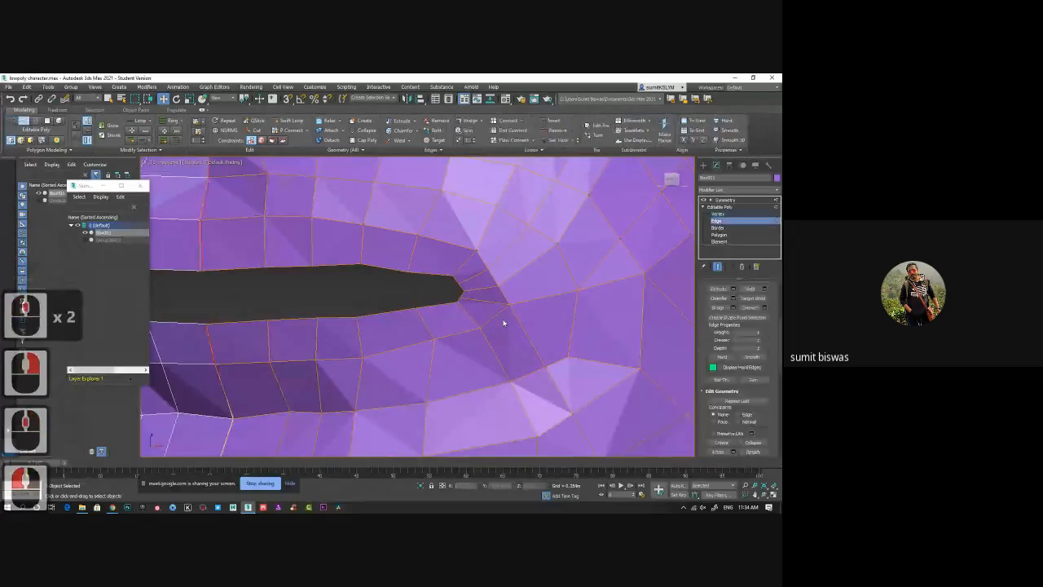
double_click(496, 316)
middle_drag(511, 317, 580, 319)
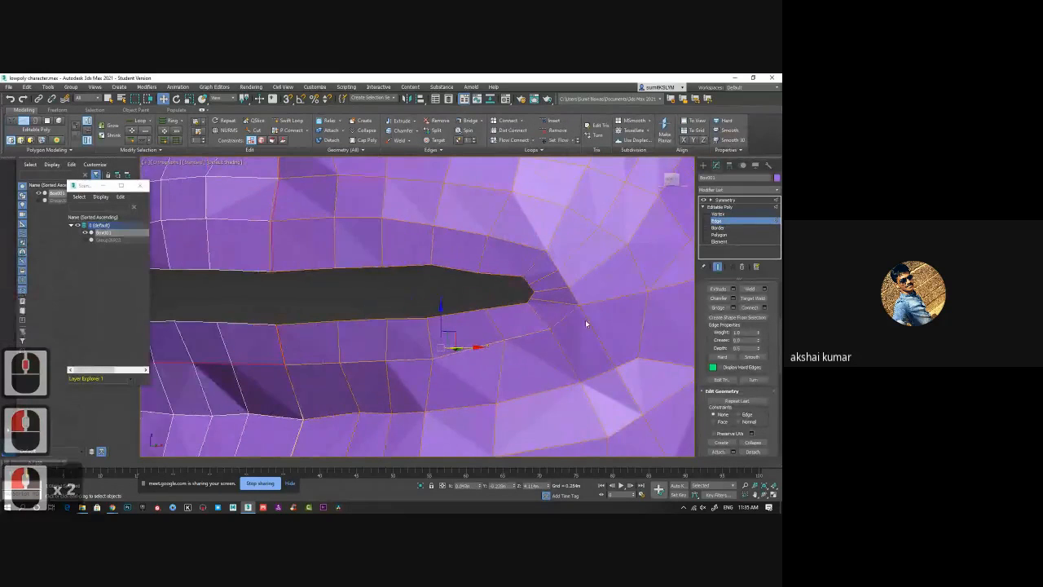
double_click(502, 243)
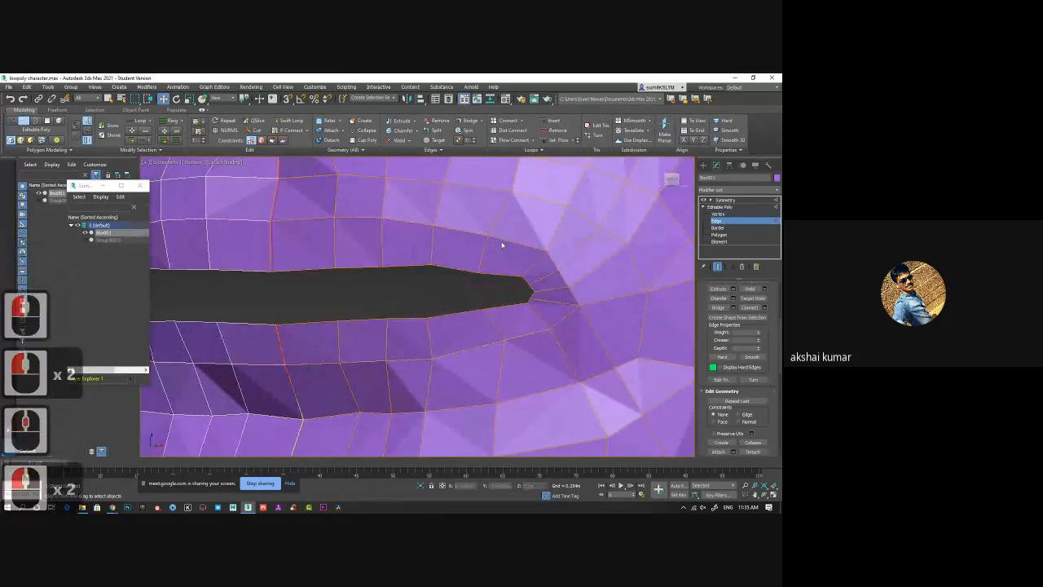
double_click(514, 245)
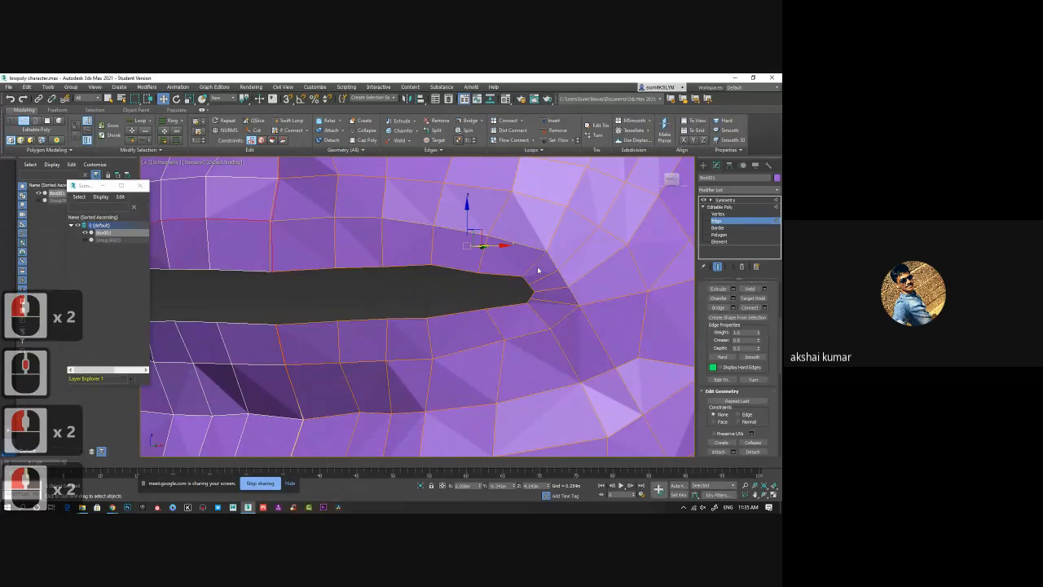
mouse_move(538, 270)
alt+middle_down()
mouse_move(526, 275)
mouse_move(519, 256)
mouse_move(533, 251)
mouse_move(493, 344)
alt+middle_up()
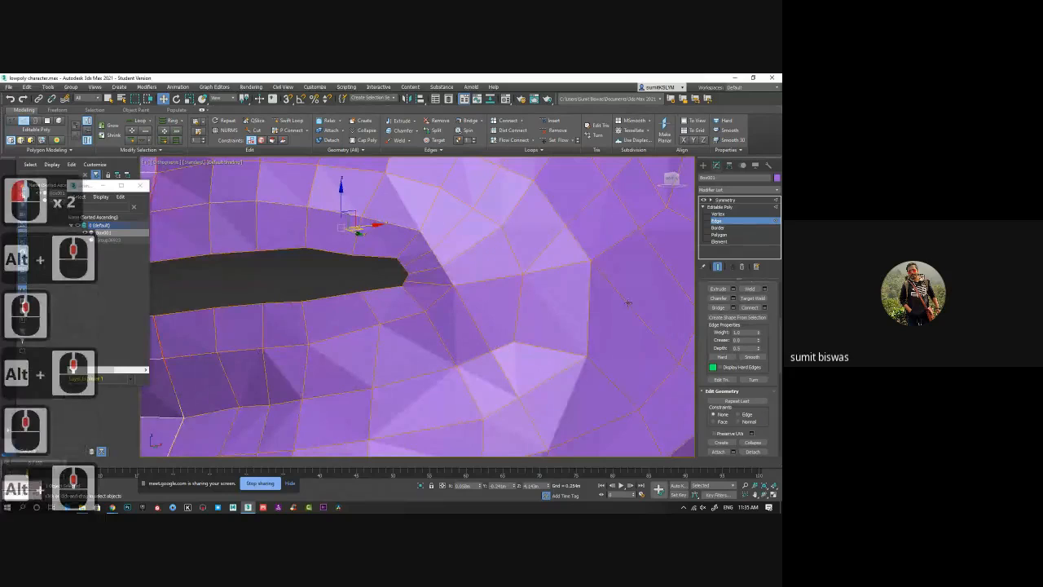
Step: Target weld the cheek vertex diagonally below the mouth corner onto the adjacent vertex nearer the lip
click(717, 213)
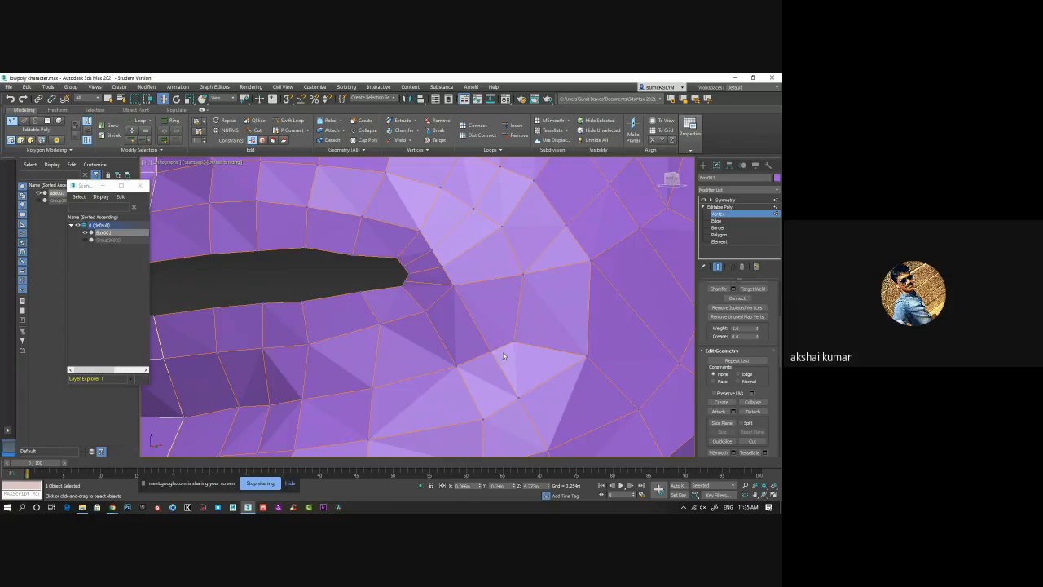
click(753, 290)
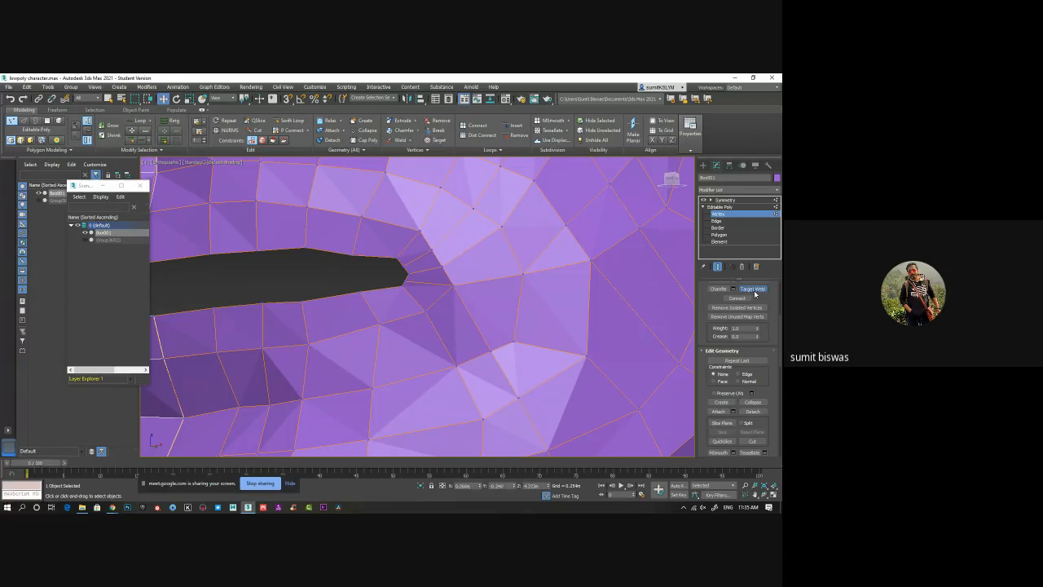
click(513, 342)
click(522, 275)
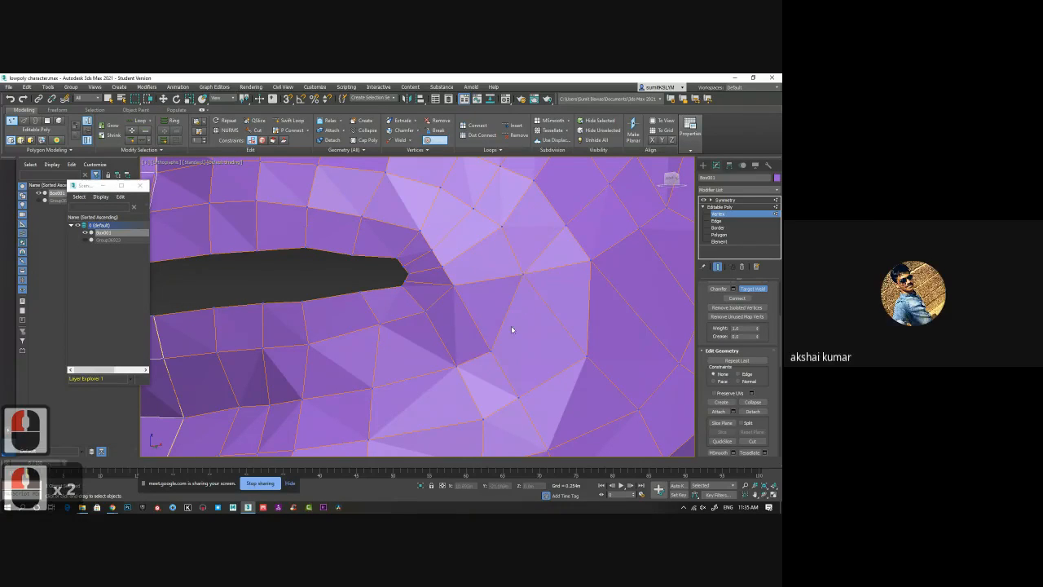
Step: Reposition the welded vertex below the mouth corner slightly upward, undoing the move that opens dark faces around it
mouse_move(510, 329)
middle_down()
mouse_move(519, 346)
mouse_move(561, 326)
mouse_move(478, 328)
mouse_move(493, 340)
middle_up()
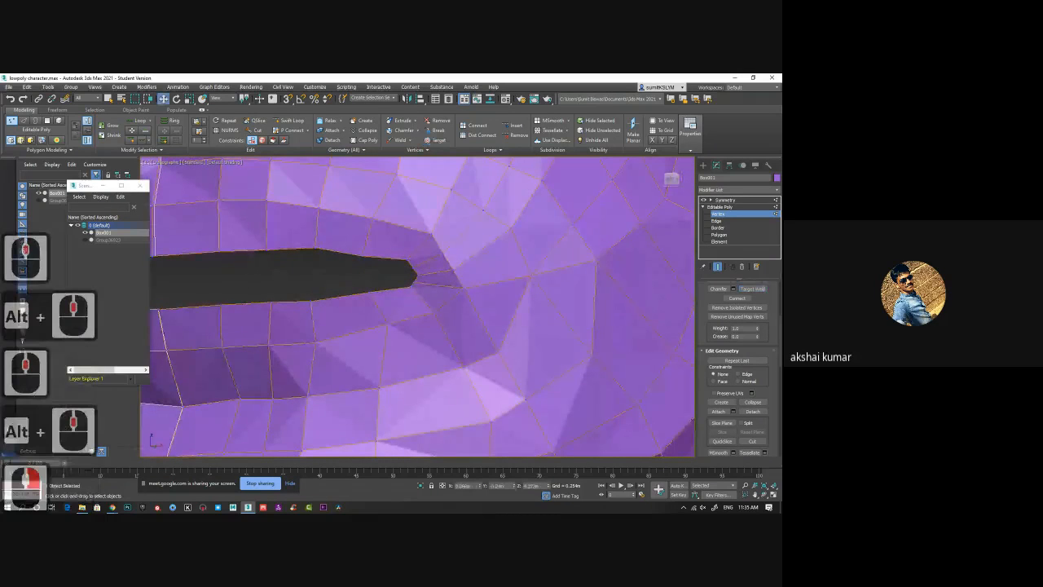
click(498, 351)
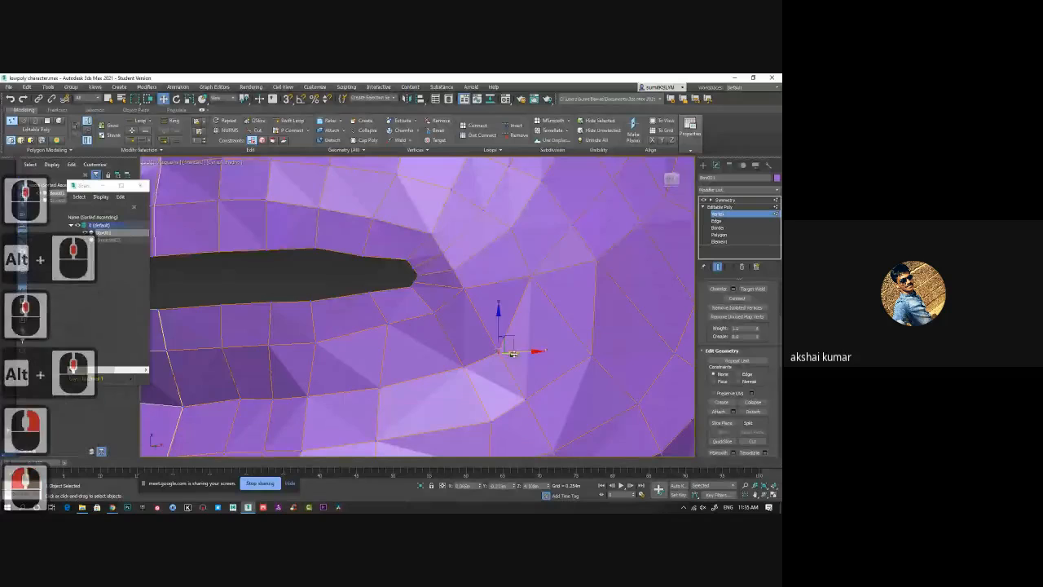
drag(500, 352, 517, 328)
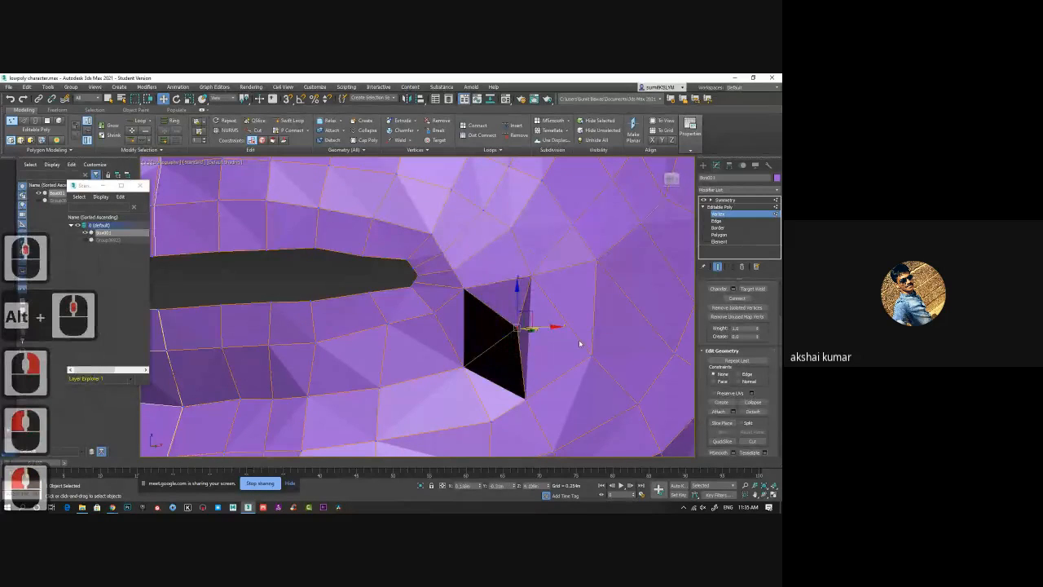
key(ctrl+z)
alt+middle_drag(510, 353, 561, 321)
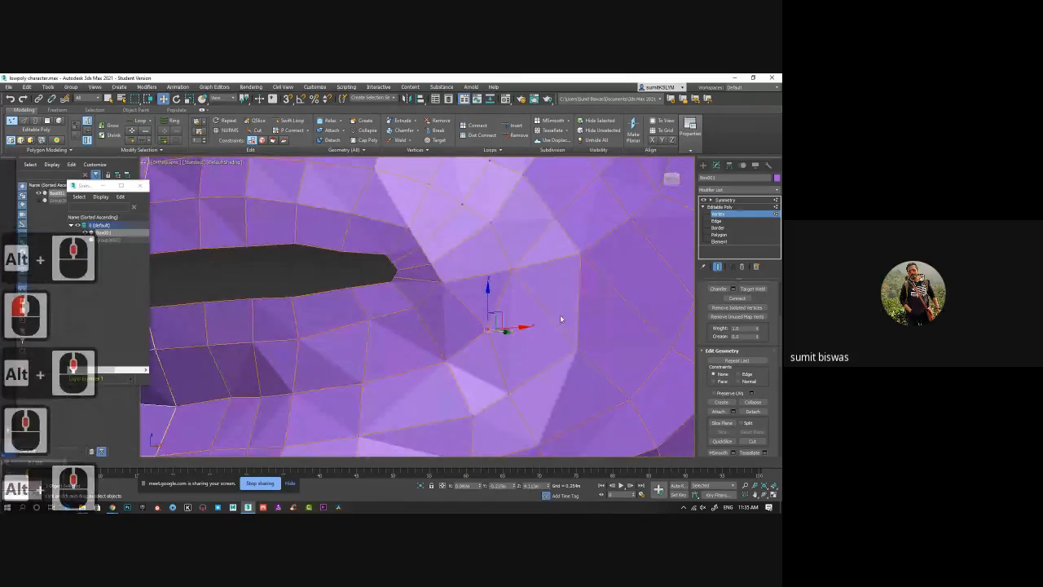
Step: Cut an edge from the repositioned vertex across the cheek face to the outer cheek vertex, undoing and redoing the cut once
right_click(557, 318)
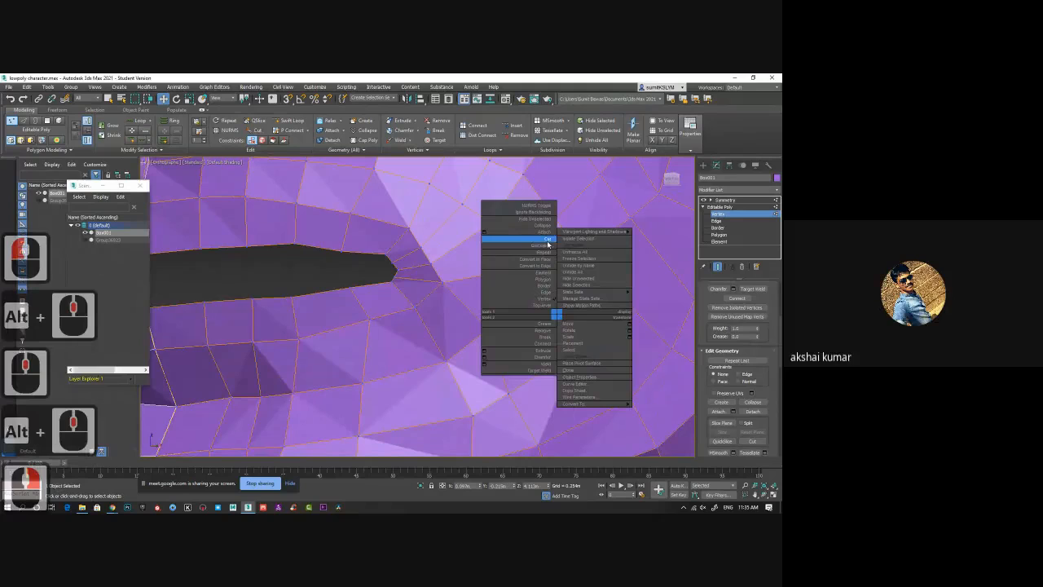
click(550, 242)
click(488, 328)
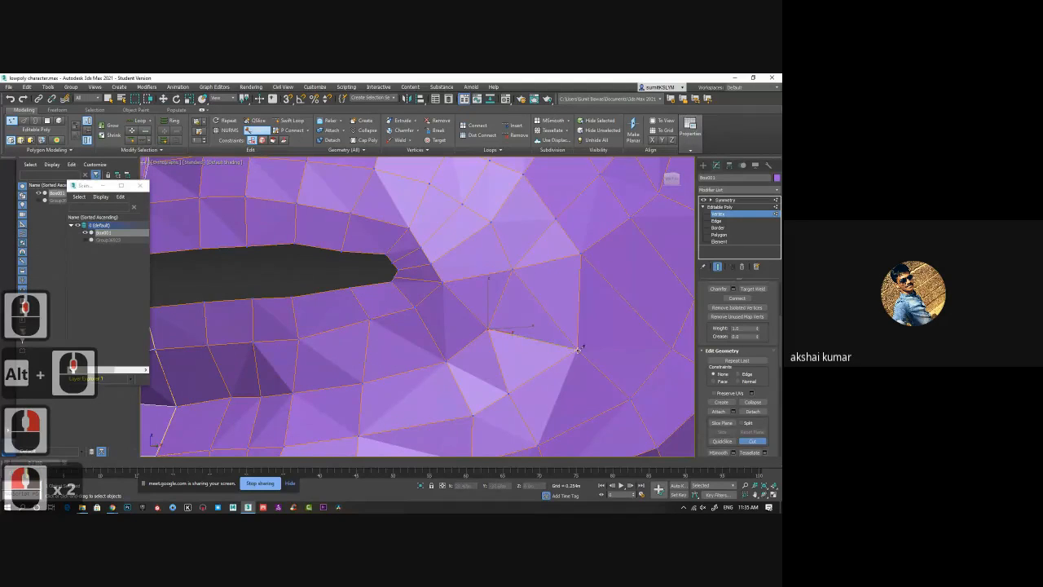
double_click(538, 330)
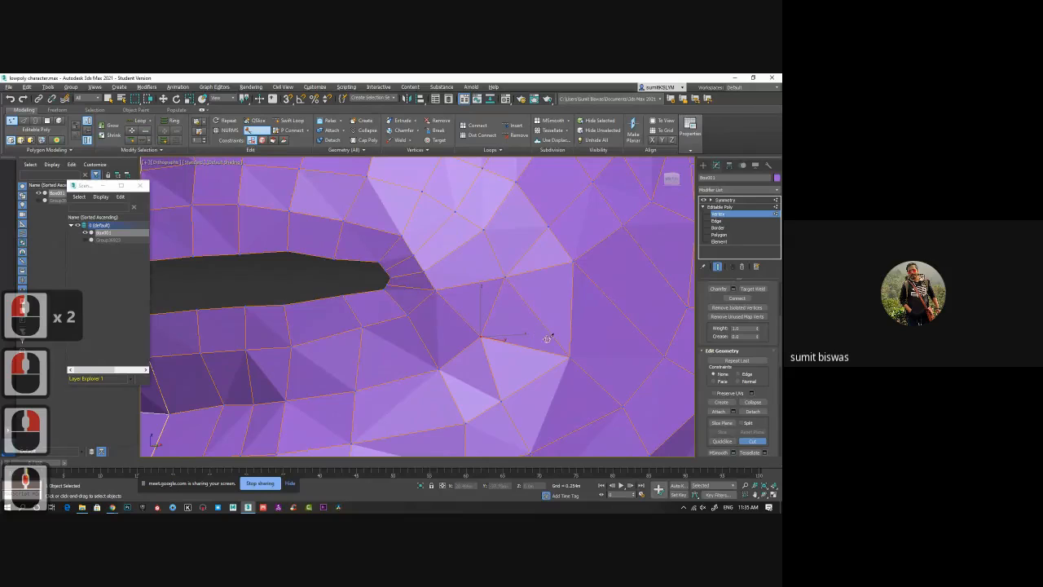
alt+middle_drag(547, 337, 444, 290)
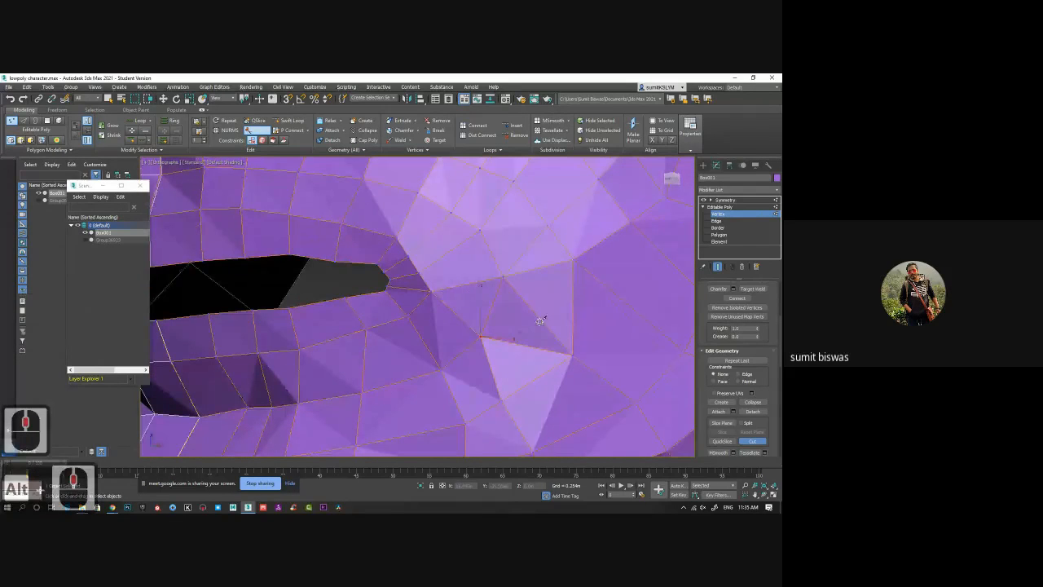
key(ctrl+z)
alt+middle_drag(541, 318, 516, 328)
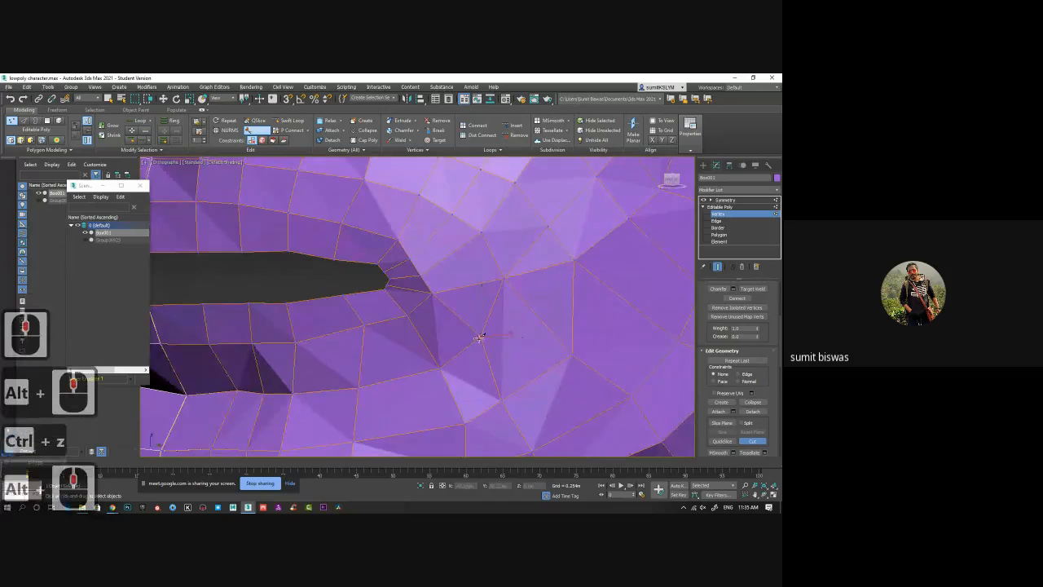
click(571, 351)
click(606, 343)
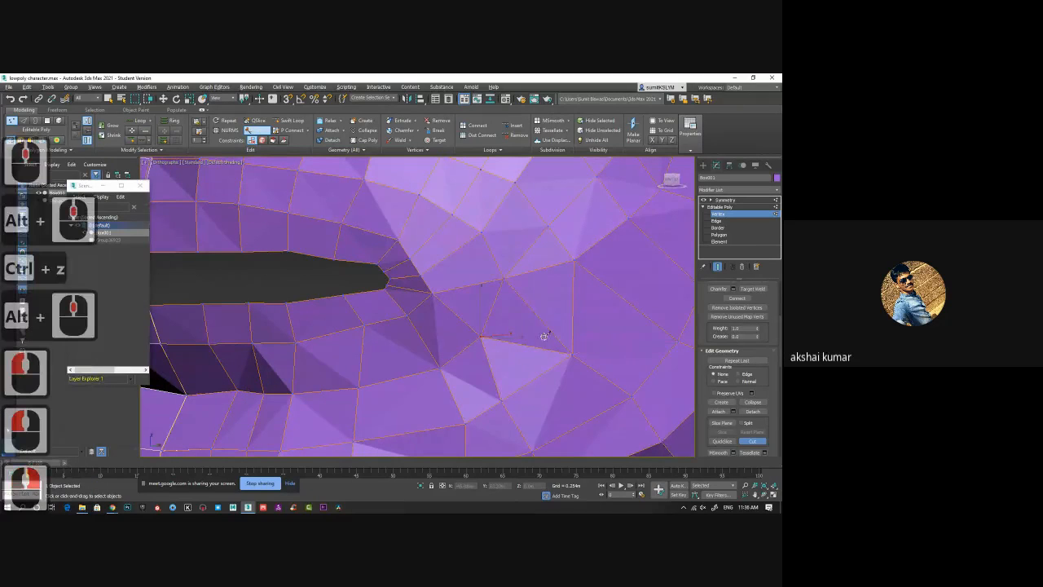
Step: Cut an edge from the same vertex inward to the lip opening's corner, leave the Cut tool and switch to edge selection
alt+middle_drag(544, 336, 516, 332)
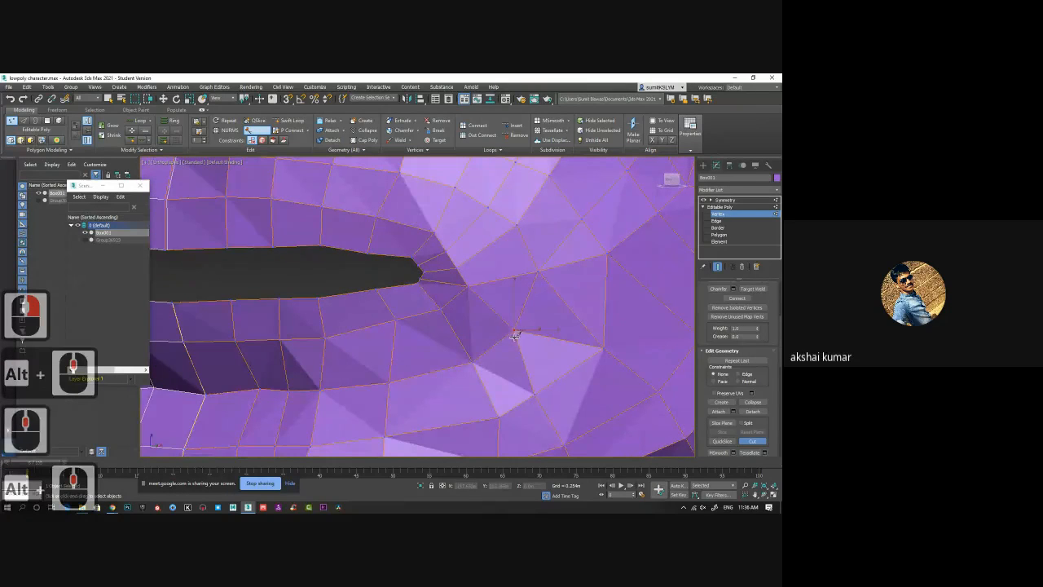
click(515, 328)
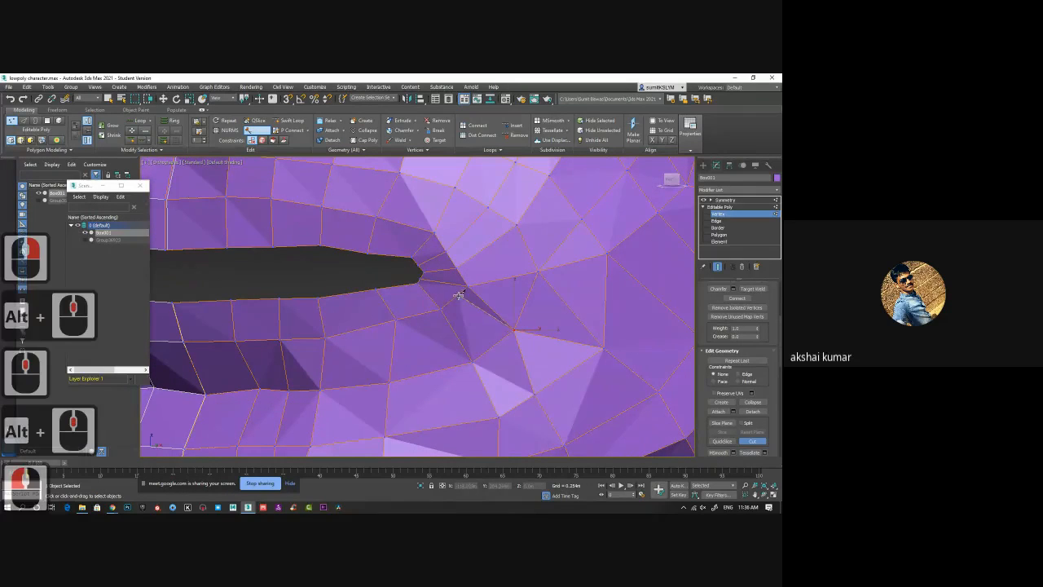
click(429, 286)
scroll(429, 287, up, 5)
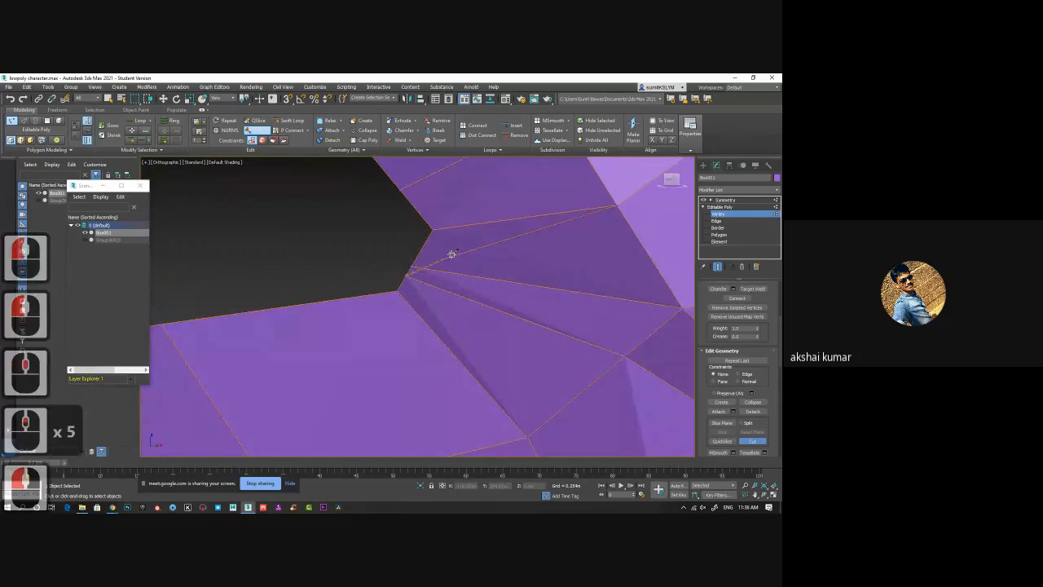
scroll(417, 291, down, 8)
alt+middle_drag(470, 322, 473, 317)
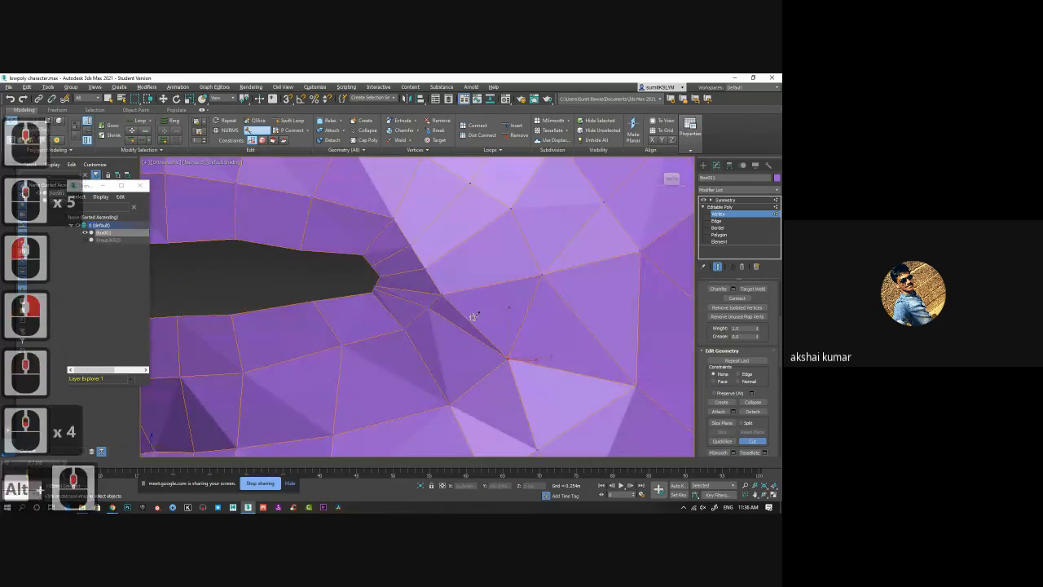
key(w)
click(545, 332)
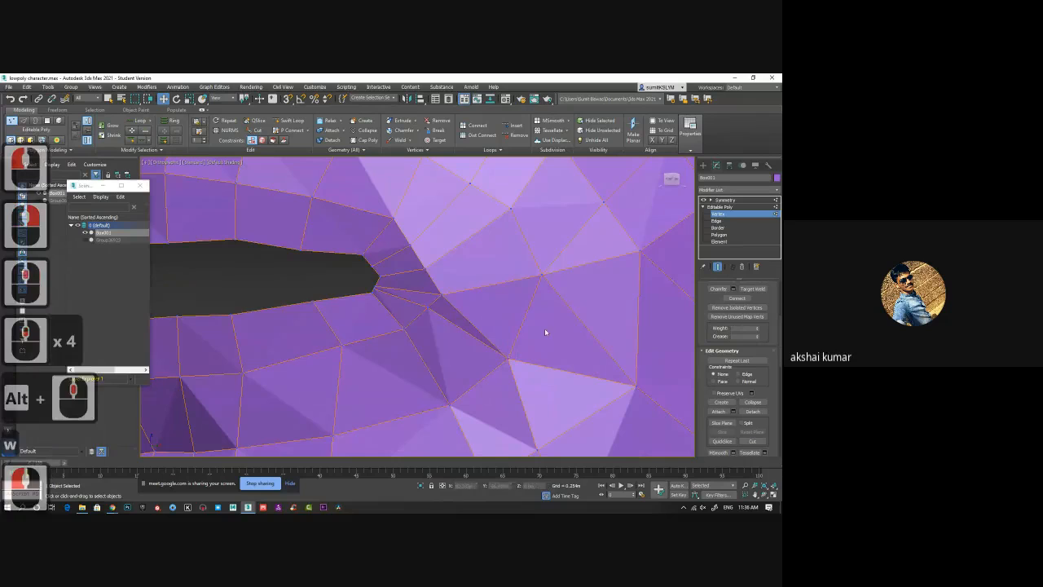
click(716, 220)
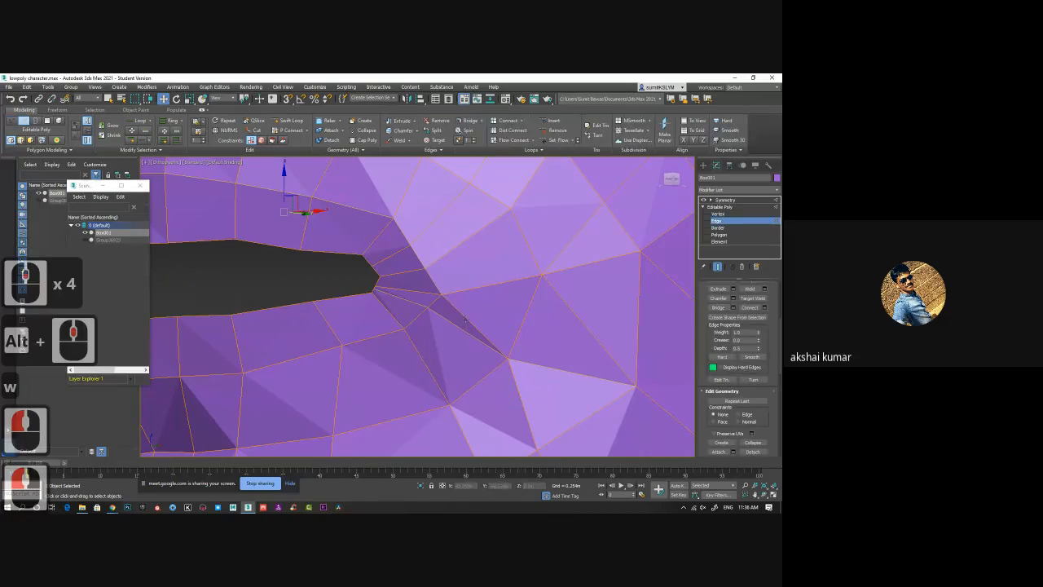
Step: Remove the diagonal cheek edge below the mouth corner, and undo a trial move of the adjacent vertex
click(500, 329)
key(ctrl+BackSpace)
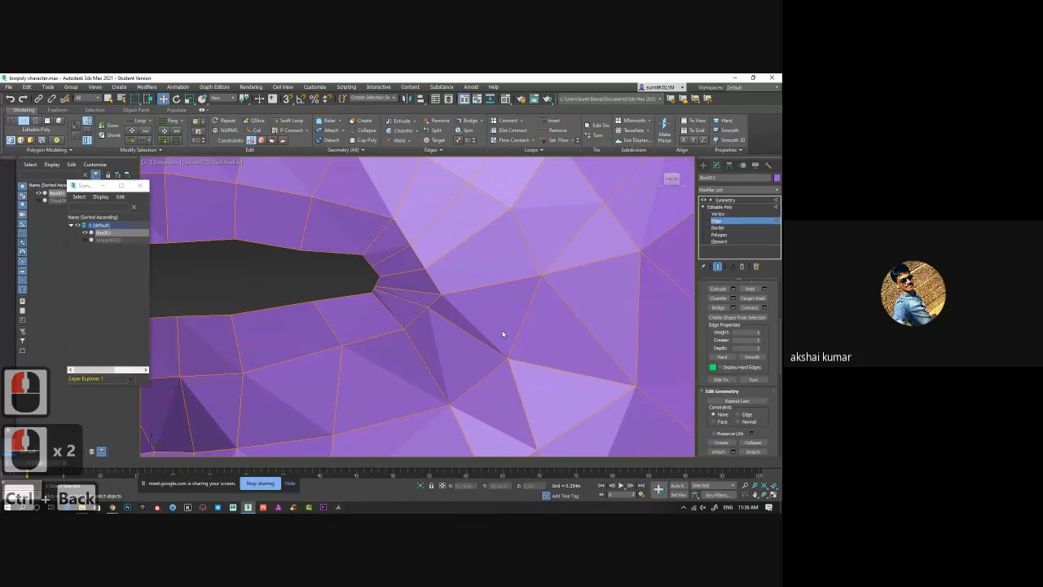
click(716, 214)
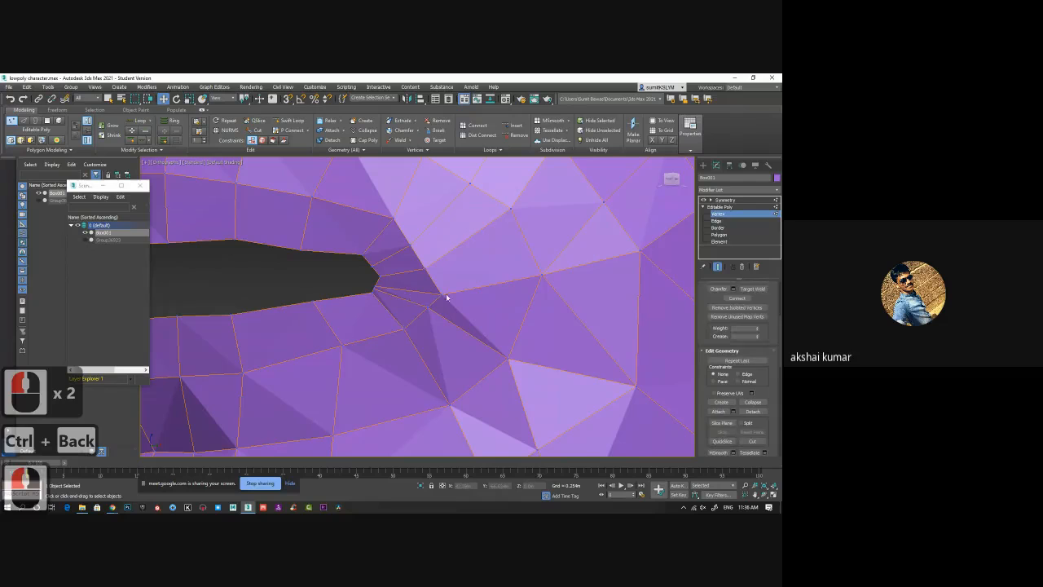
click(440, 293)
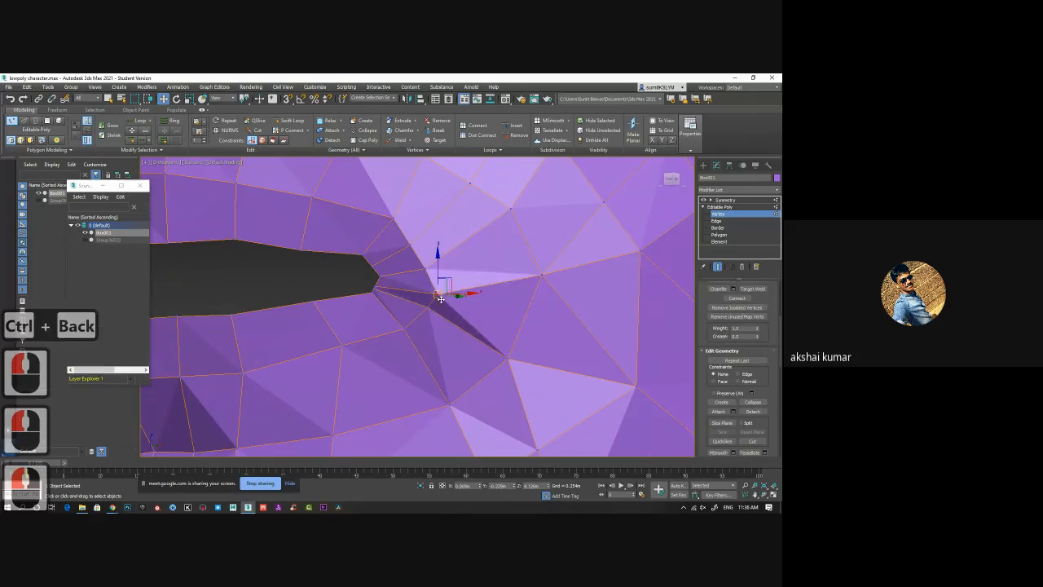
key(ctrl+z)
alt+middle_drag(458, 321, 427, 339)
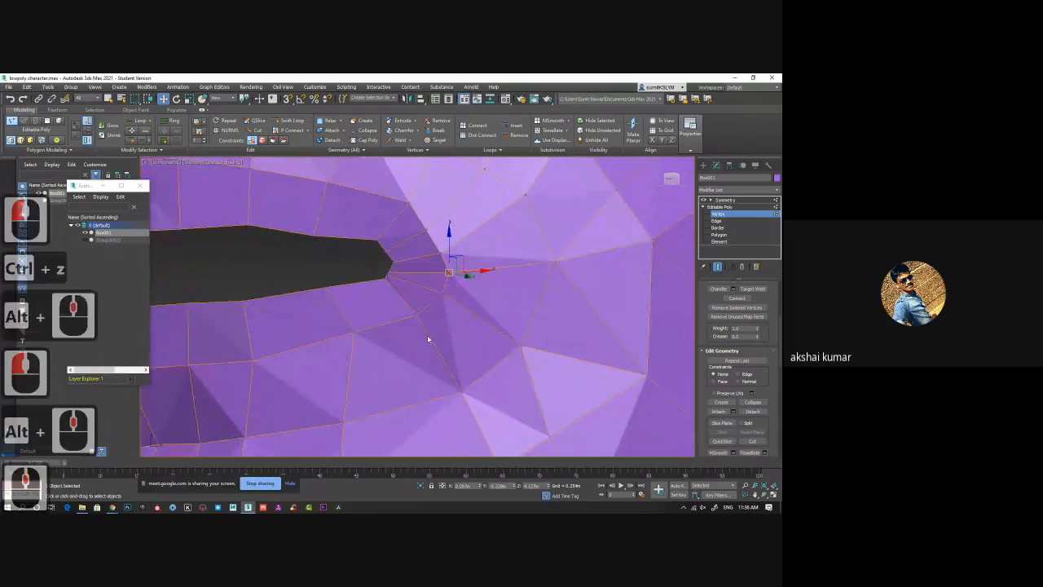
alt+middle_drag(495, 346, 503, 308)
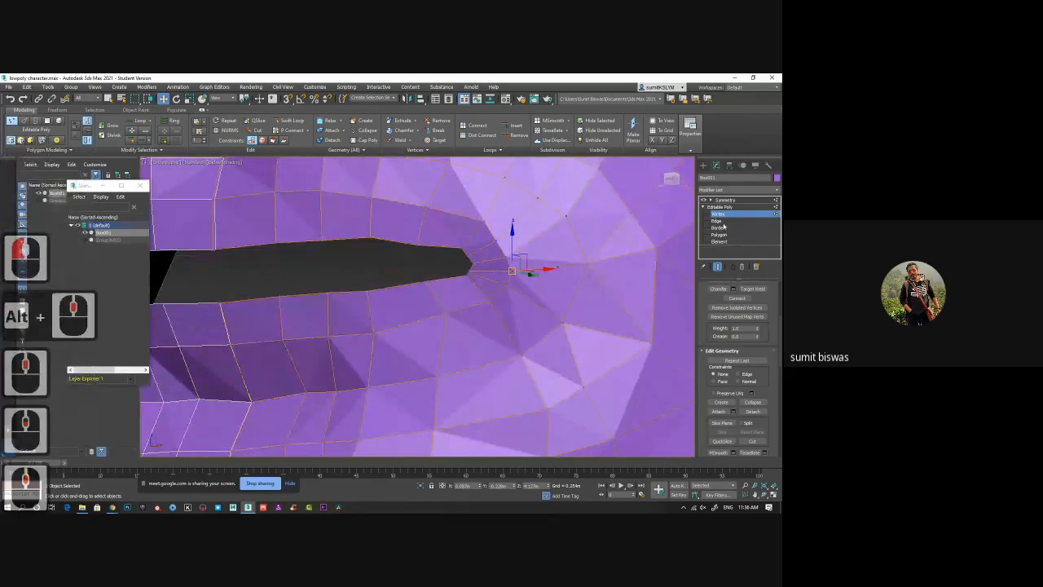
Step: Select the continuous polygon loop that encircles the lips and passes through the reworked mouth corner
click(504, 308)
key(2)
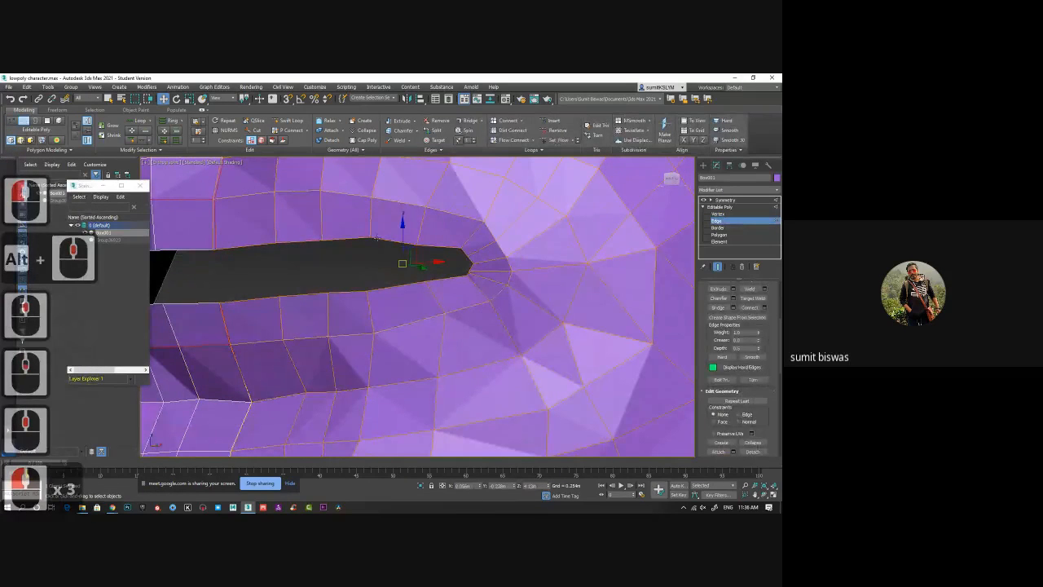
click(459, 373)
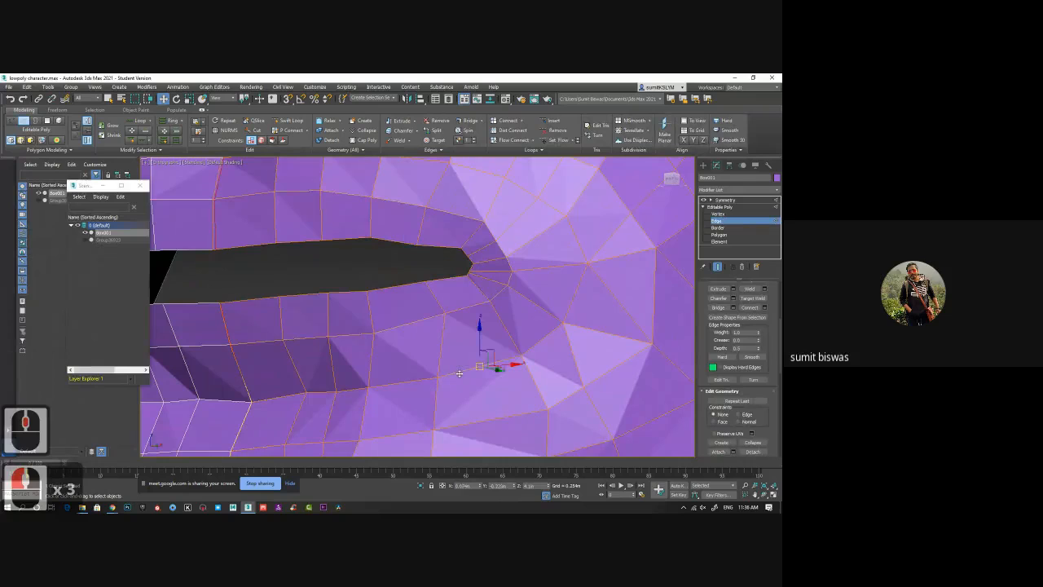
middle_drag(459, 373, 459, 310)
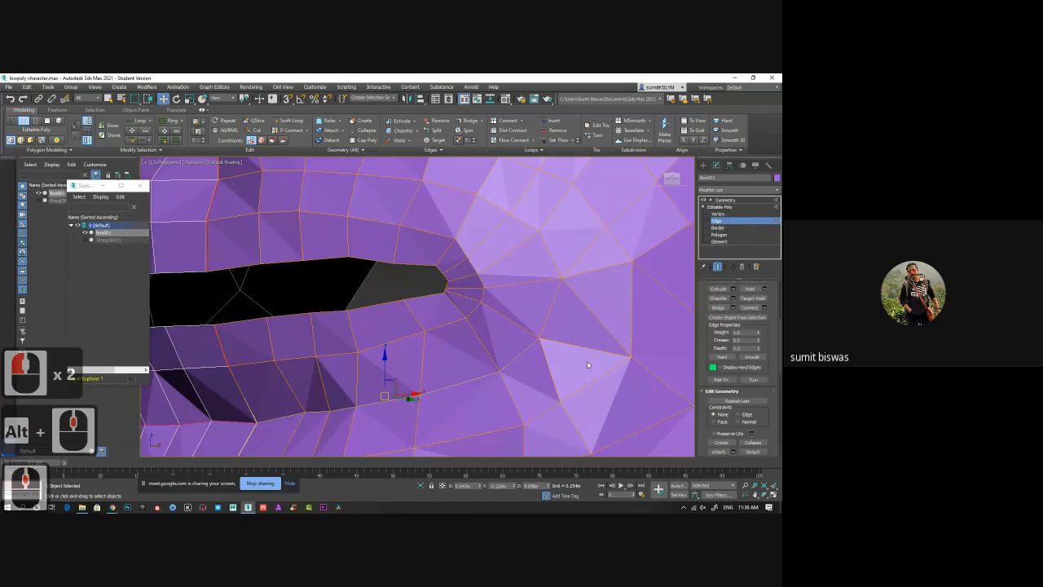
key(4)
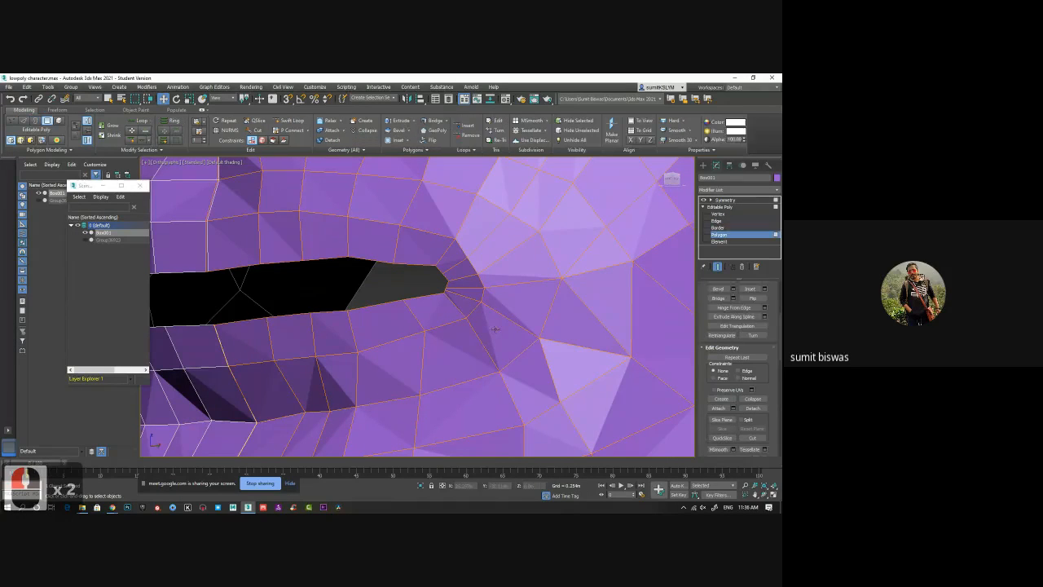
click(495, 329)
shift+click(455, 355)
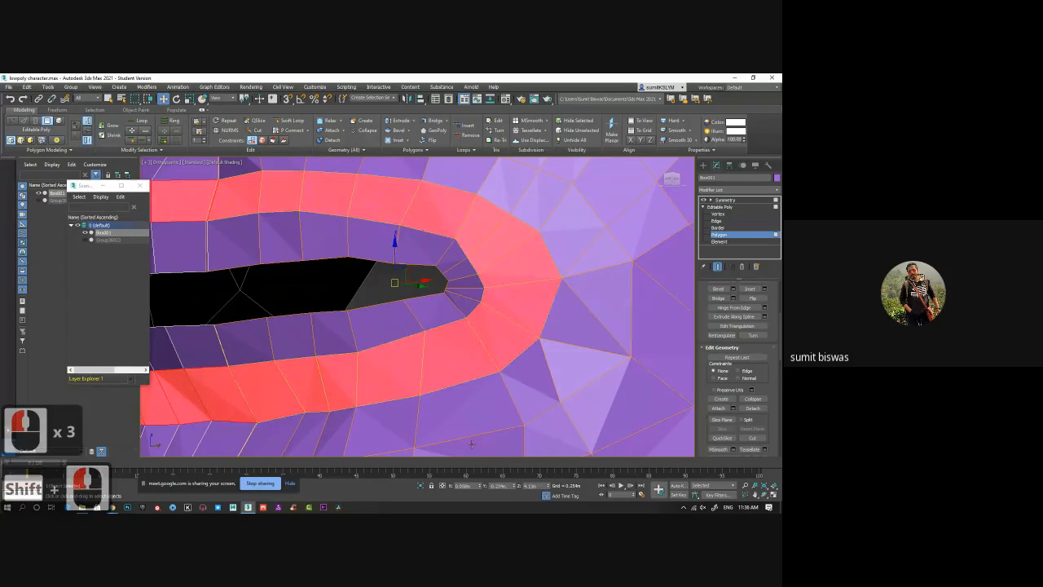
Step: Examine the selected mouth loop and the surrounding cheek topology from the front and the side of the face
alt+middle_drag(472, 368, 397, 338)
scroll(462, 383, down, 2)
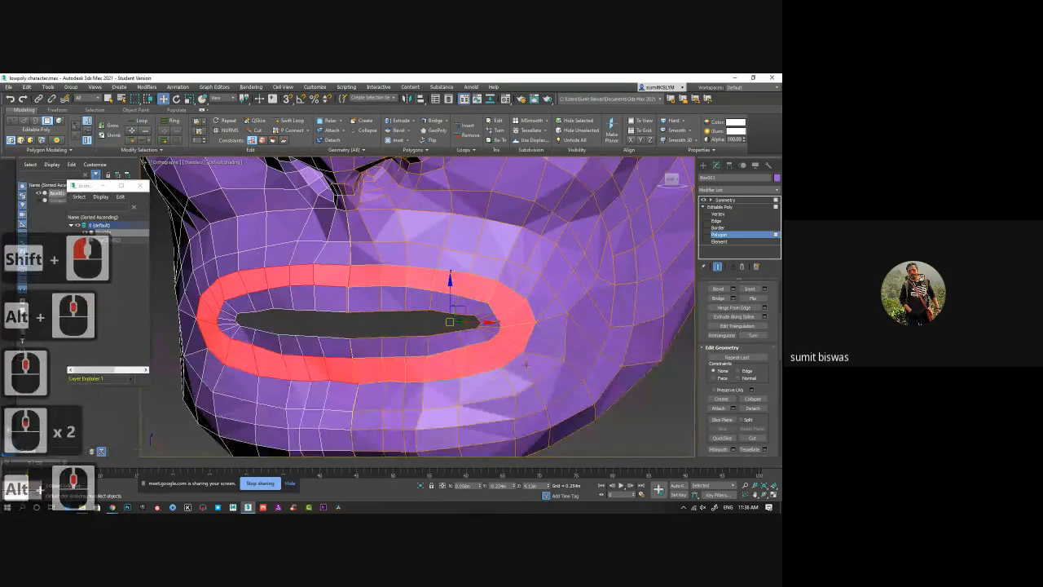
alt+middle_drag(518, 327, 397, 316)
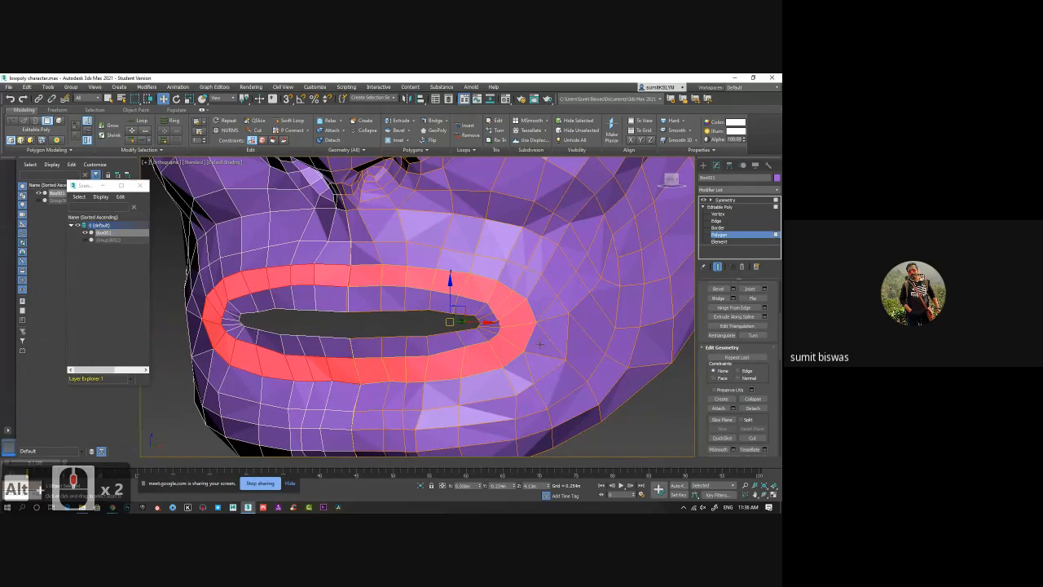
alt+middle_drag(586, 302, 560, 291)
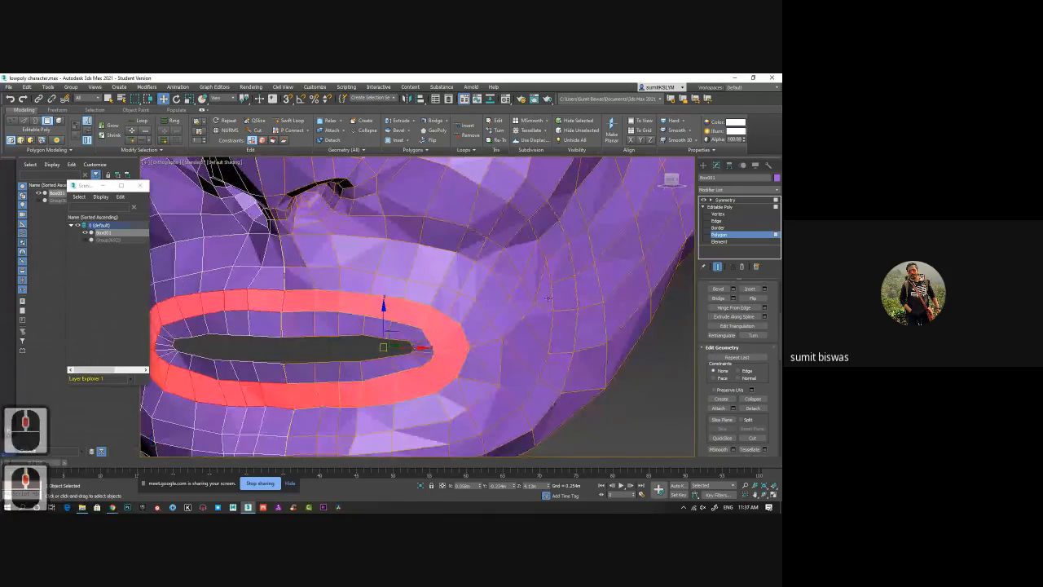
scroll(500, 285, down, 2)
alt+middle_drag(500, 285, 459, 297)
scroll(497, 306, up, 3)
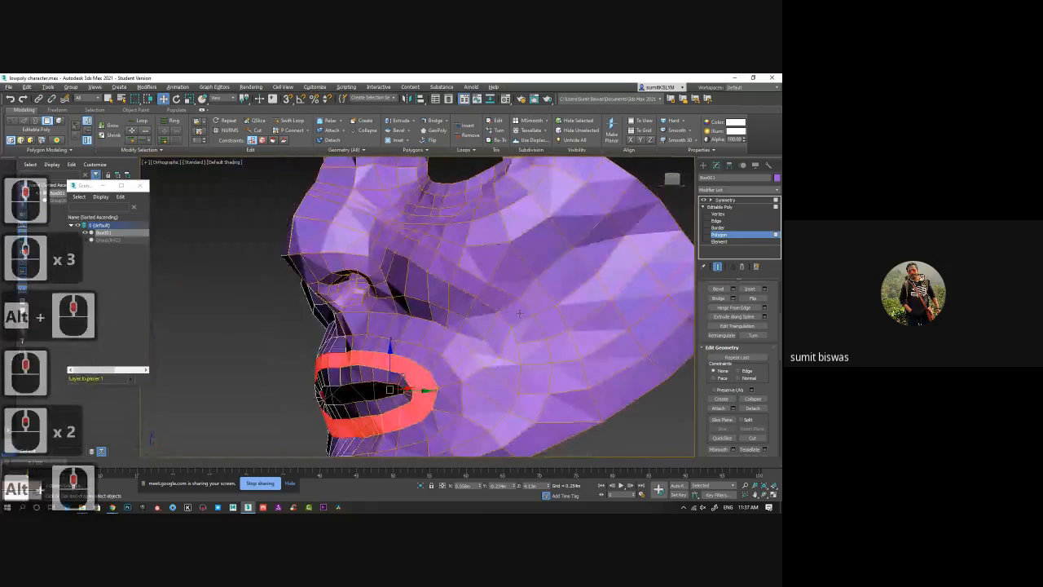
Step: Select the vertex on the outer cheek below the eye and inspect the cheek surface around it
click(719, 221)
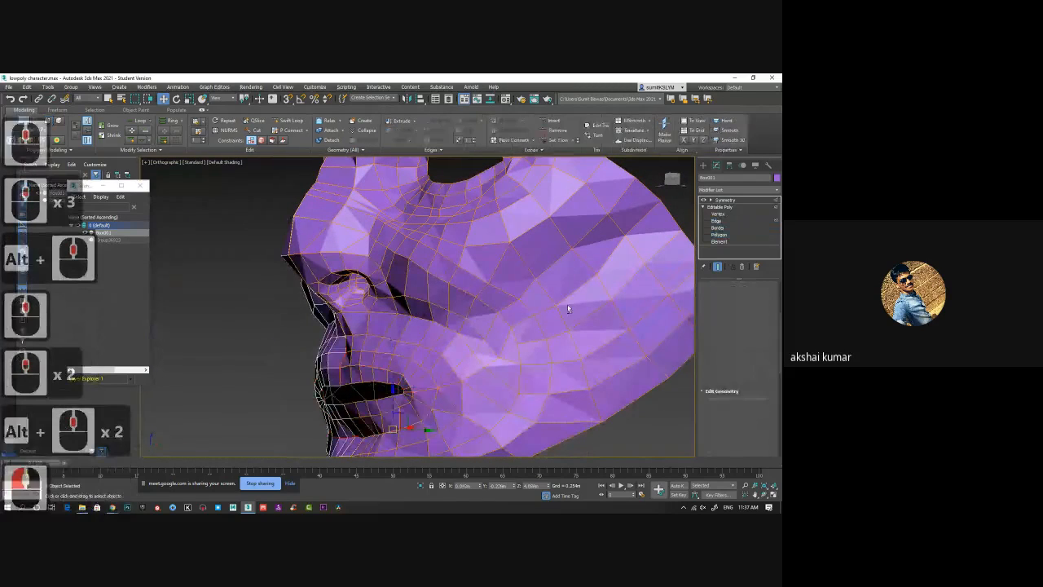
alt+middle_drag(563, 304, 543, 269)
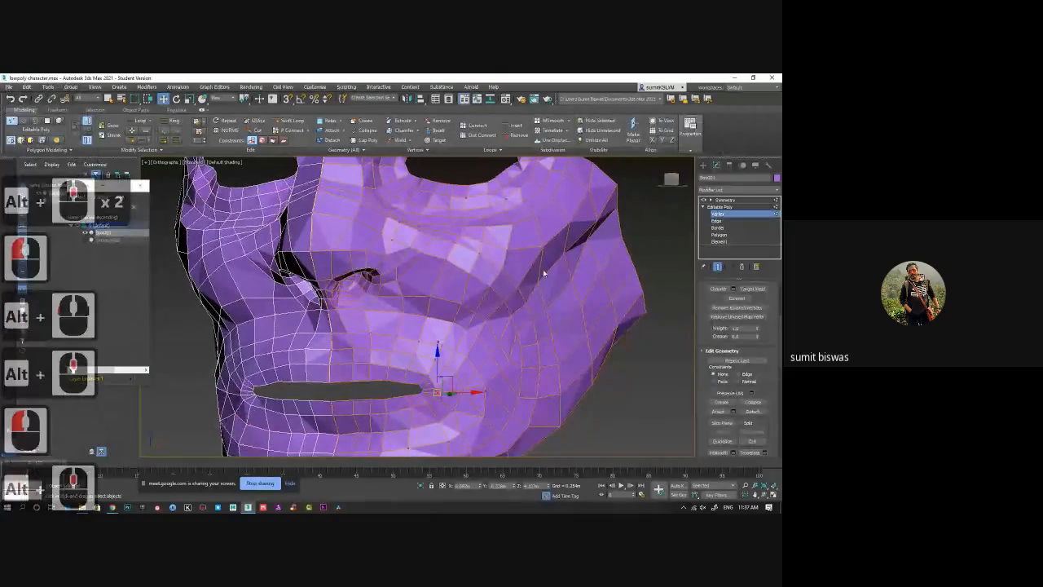
key(1)
click(542, 246)
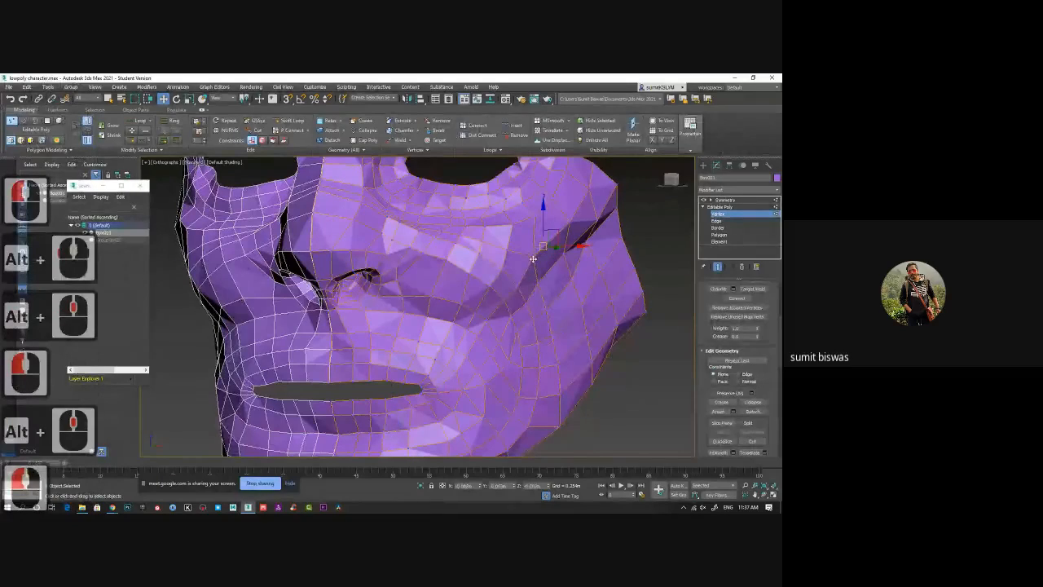
alt+middle_drag(542, 246, 510, 303)
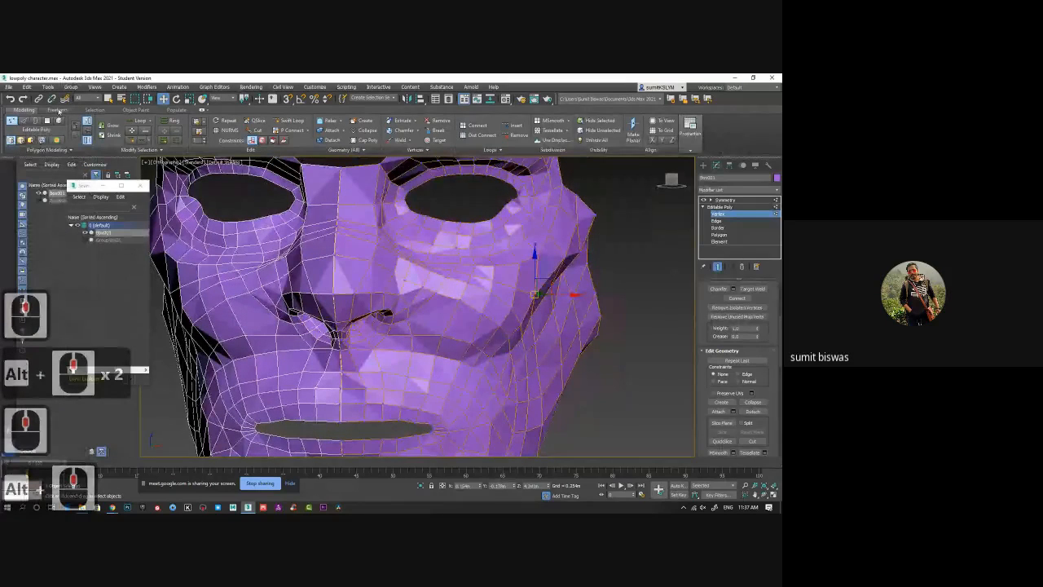
Step: Bring up the Freeform tools, leave vertex editing on the low-poly face and unhide the high-poly head
click(57, 110)
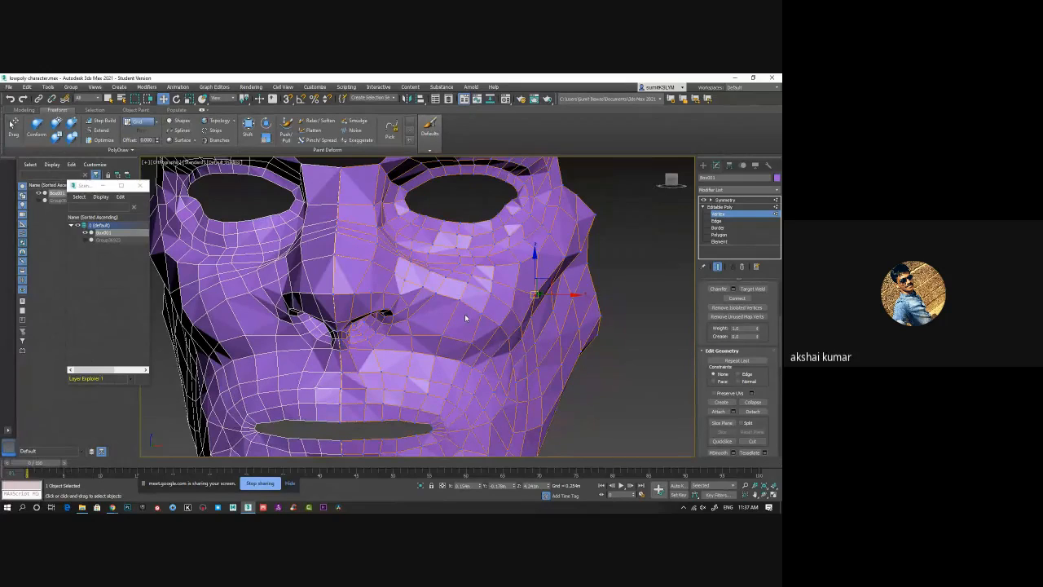
alt+middle_drag(509, 350, 463, 343)
click(747, 214)
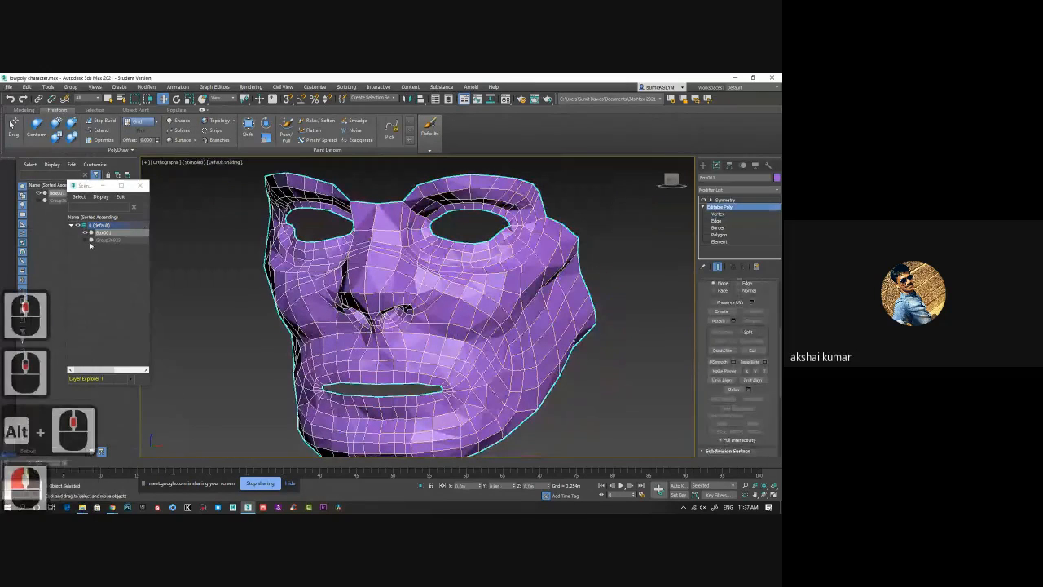
click(85, 241)
middle_drag(384, 172, 348, 210)
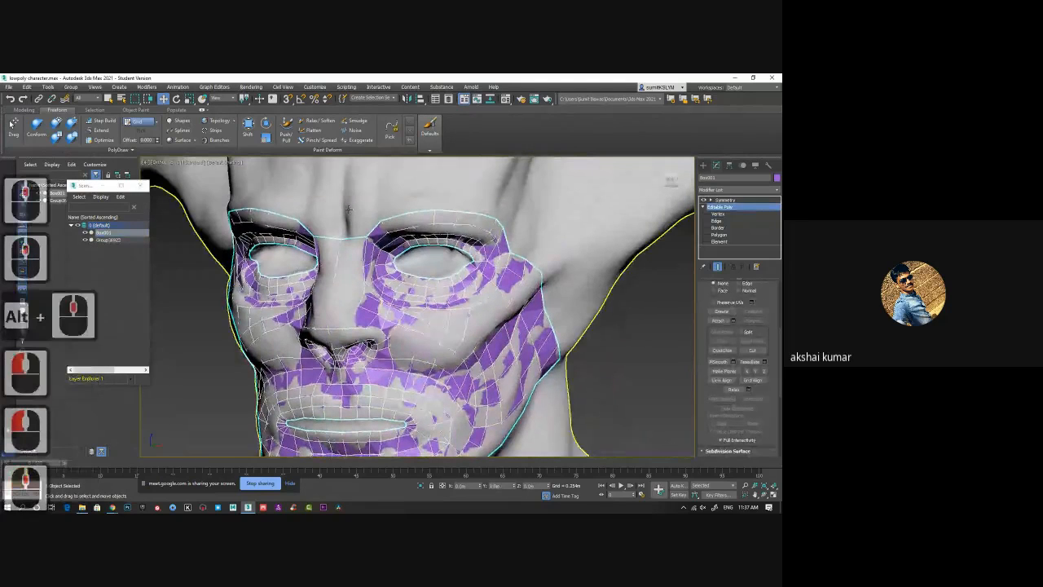
Step: Set PolyDraw to draw on a surface with the high-poly head as target, and reselect the low-poly face
click(348, 209)
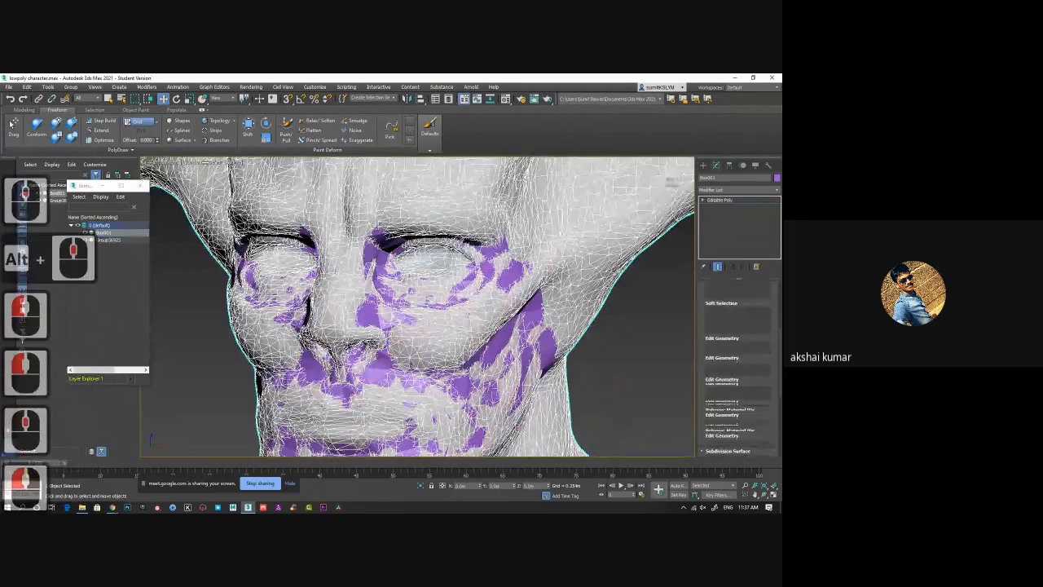
click(157, 124)
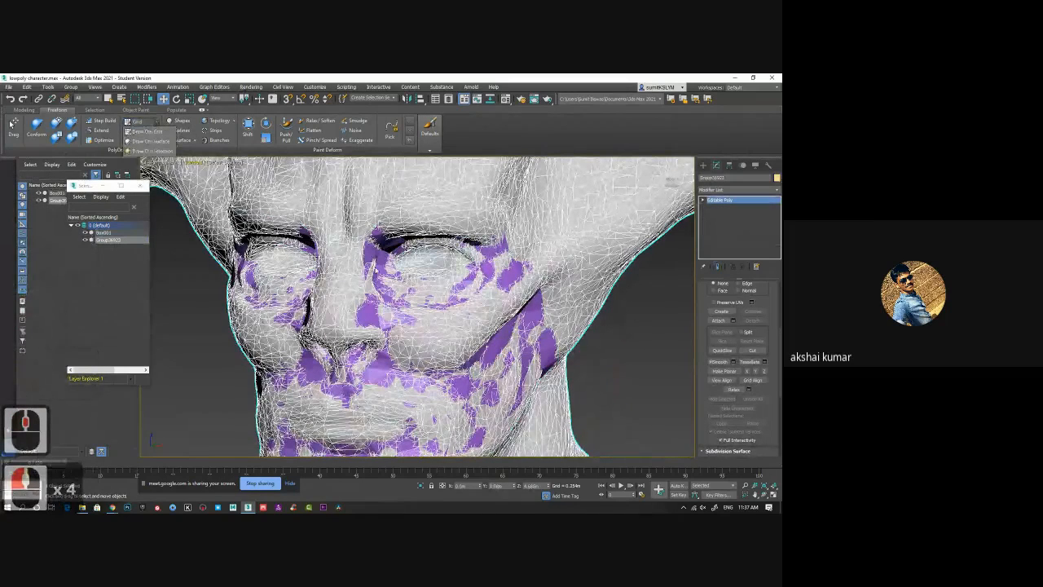
click(150, 141)
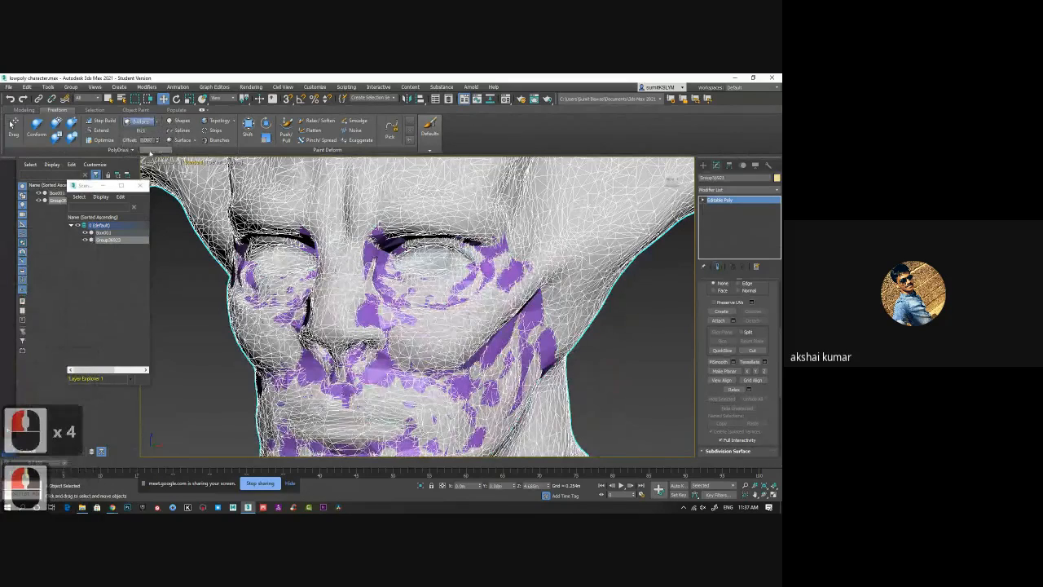
click(146, 134)
click(361, 190)
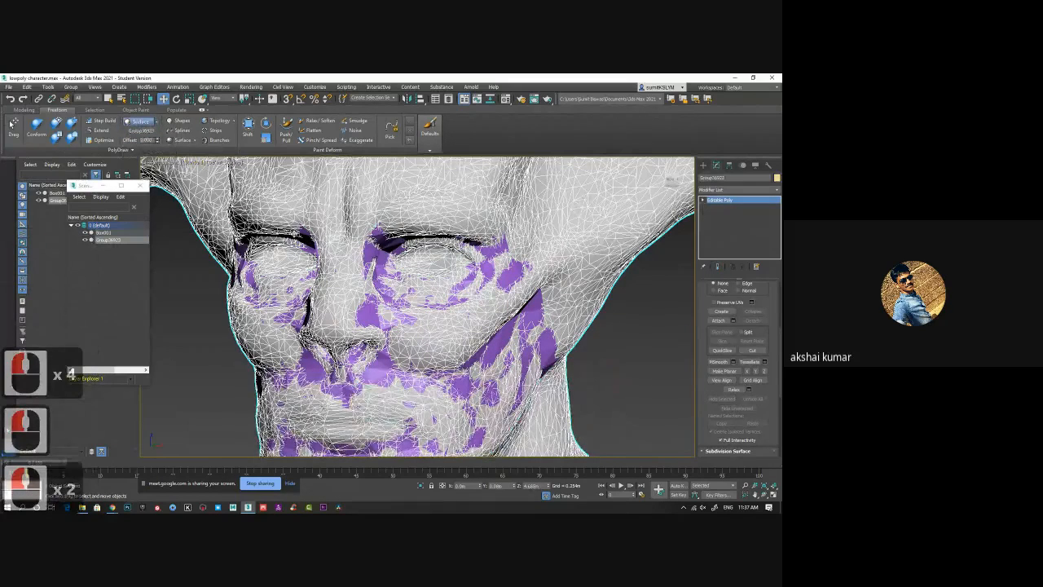
click(377, 251)
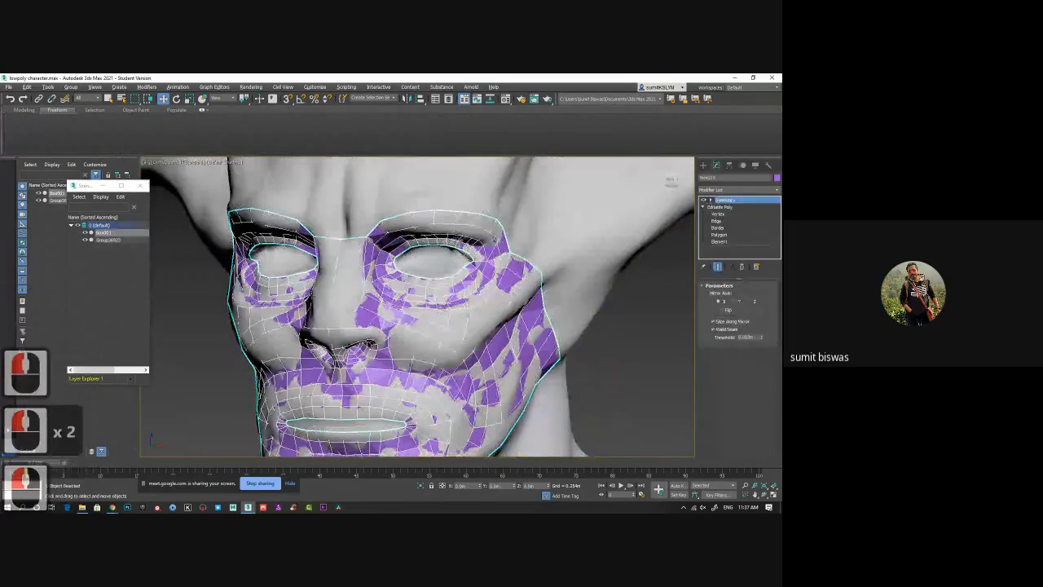
Step: Try deleting the Symmetry modifier from the low-poly face, and undo the deletion
alt+middle_drag(377, 261, 427, 262)
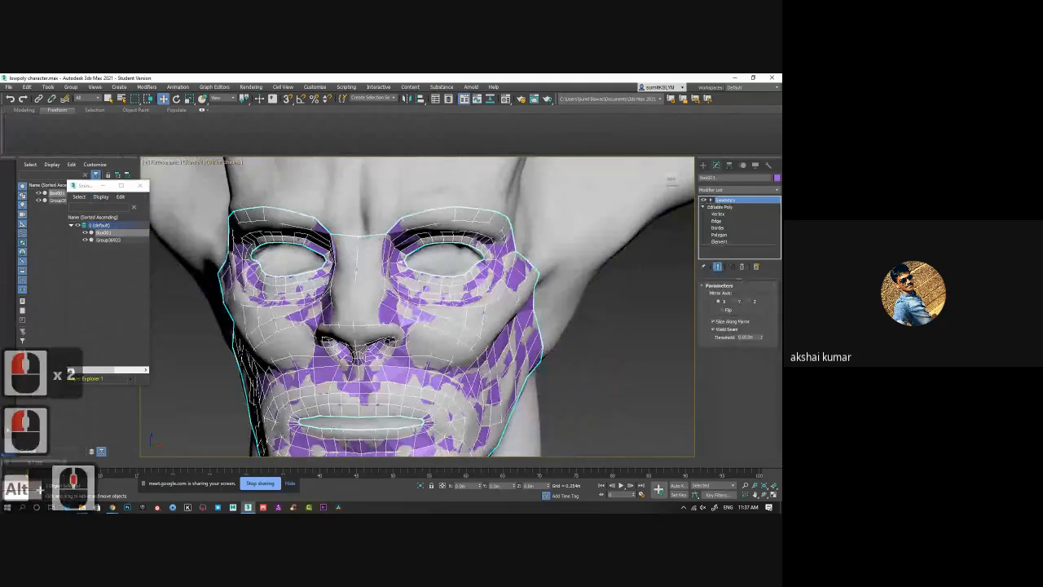
click(743, 267)
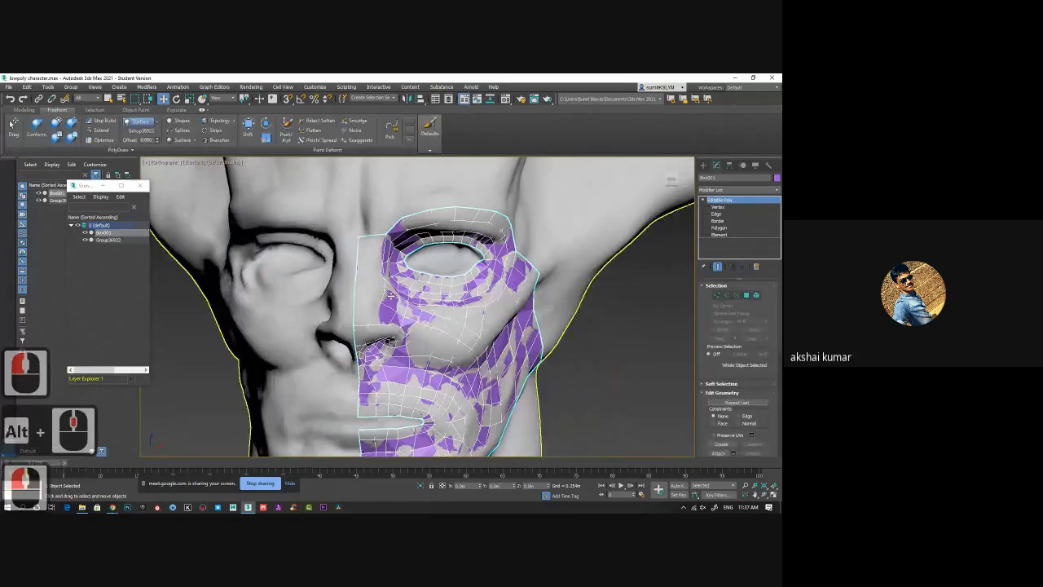
alt+middle_drag(372, 293, 373, 292)
scroll(372, 292, down, 3)
key(ctrl+z)
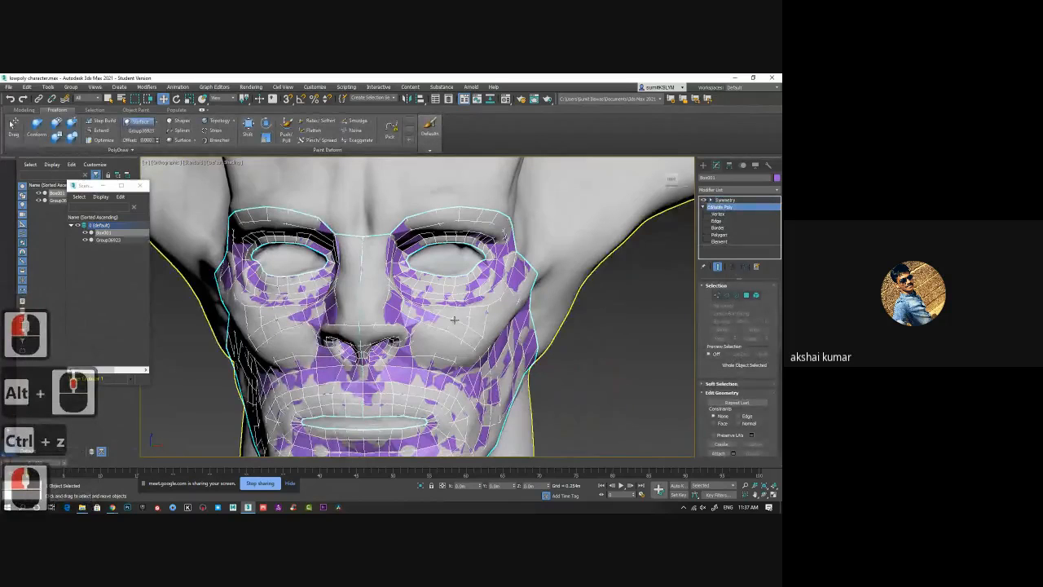
alt+middle_drag(364, 307, 363, 304)
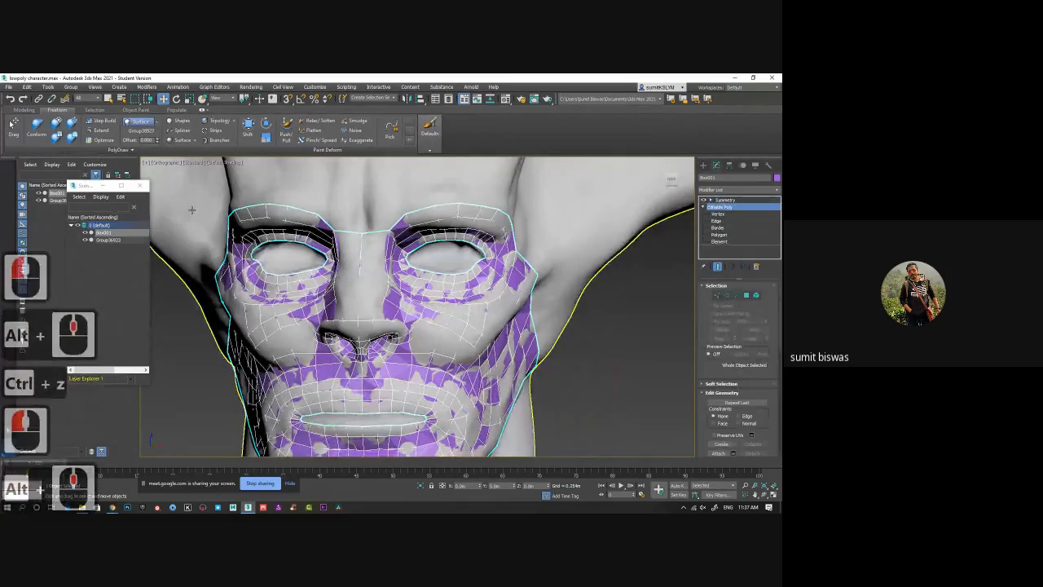
Step: Activate the Relax Conform brush for the low-poly face and set its conform value to 0.150 and falloff to 150
click(72, 138)
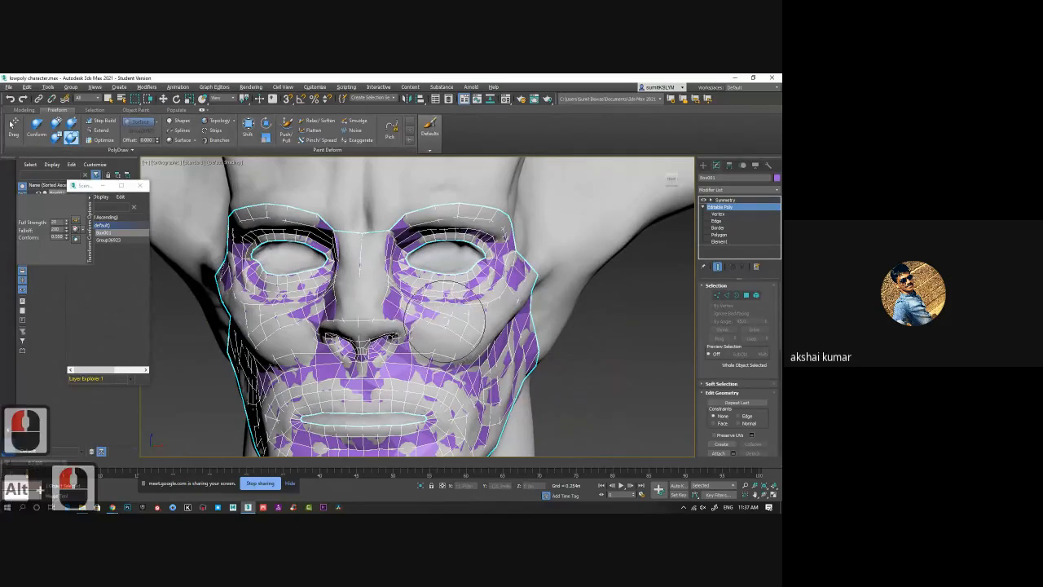
alt+middle_drag(414, 318, 415, 321)
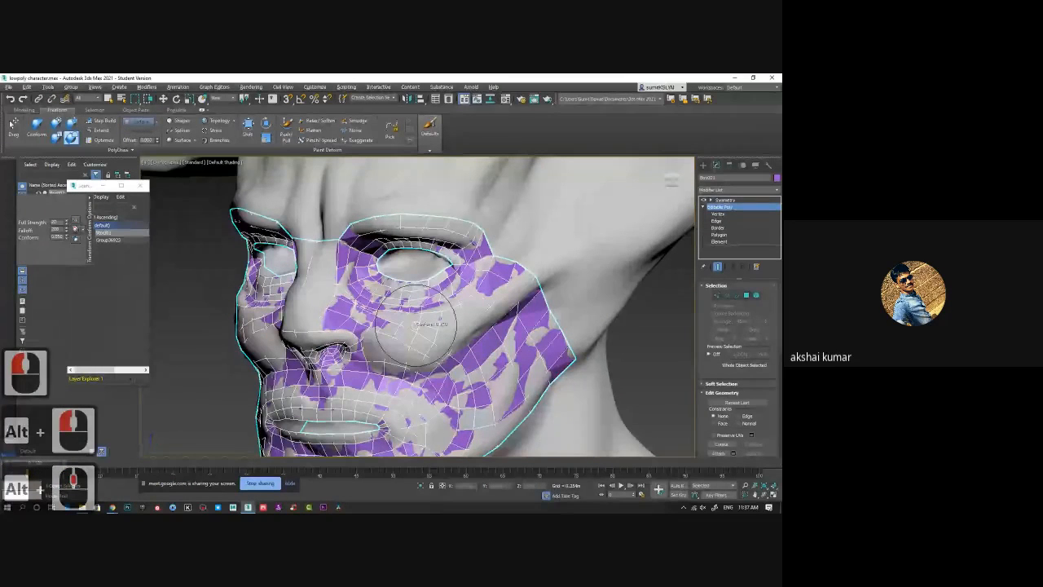
alt+click(415, 325)
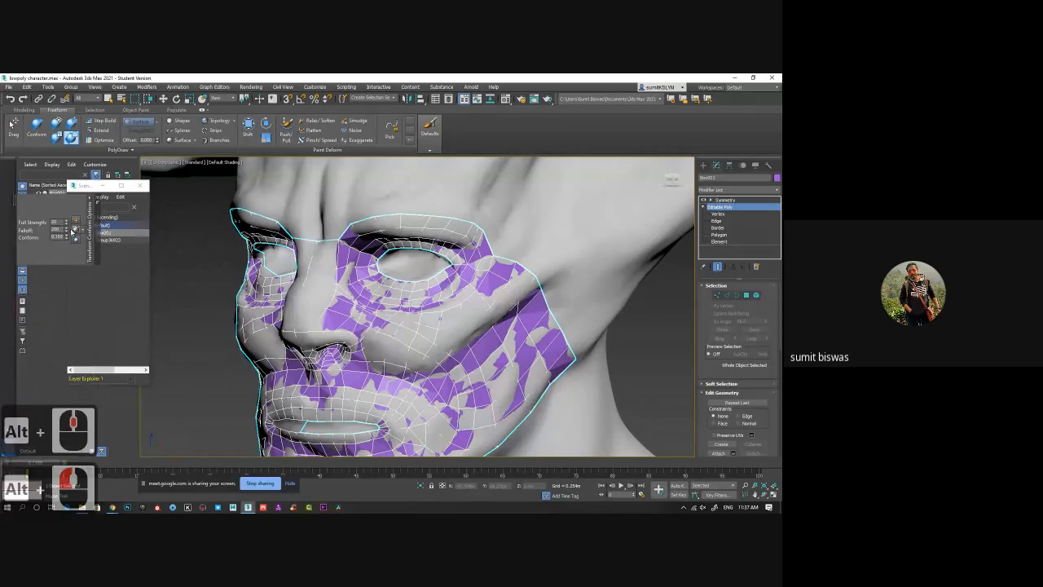
drag(68, 230, 70, 249)
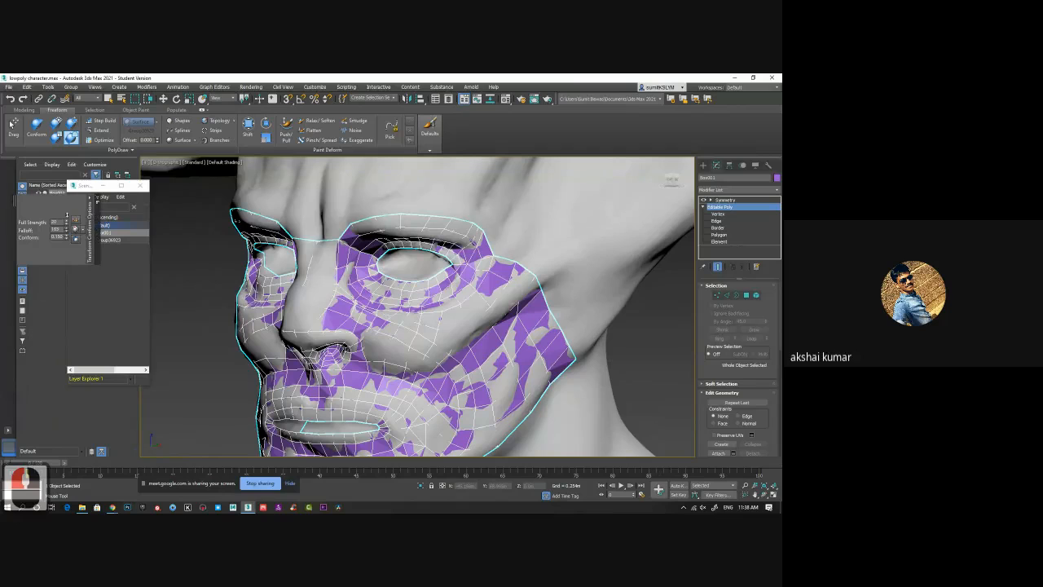
click(68, 230)
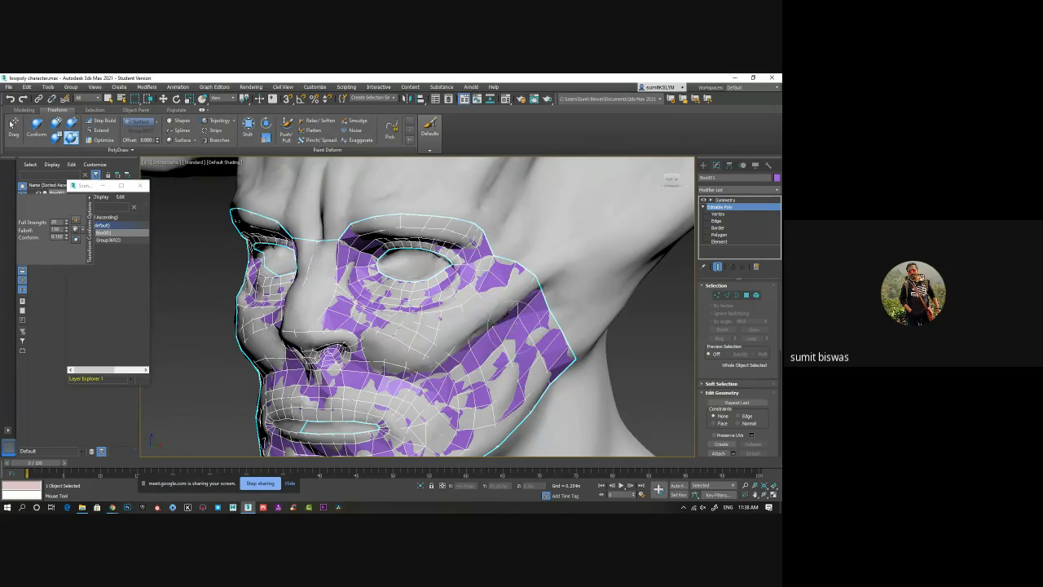
Step: Brush Relax Conform over the low-poly cheek and the area below the eye to fit them to the high-poly head
drag(502, 380, 455, 349)
alt+drag(395, 310, 408, 322)
alt+middle_drag(410, 313, 396, 322)
scroll(387, 330, up, 3)
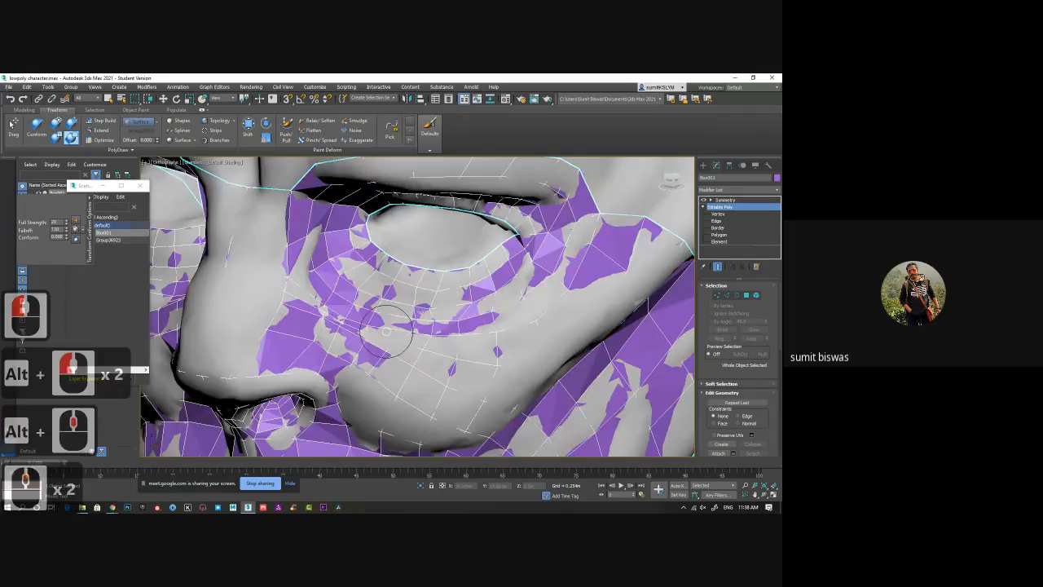
drag(351, 321, 351, 320)
click(471, 319)
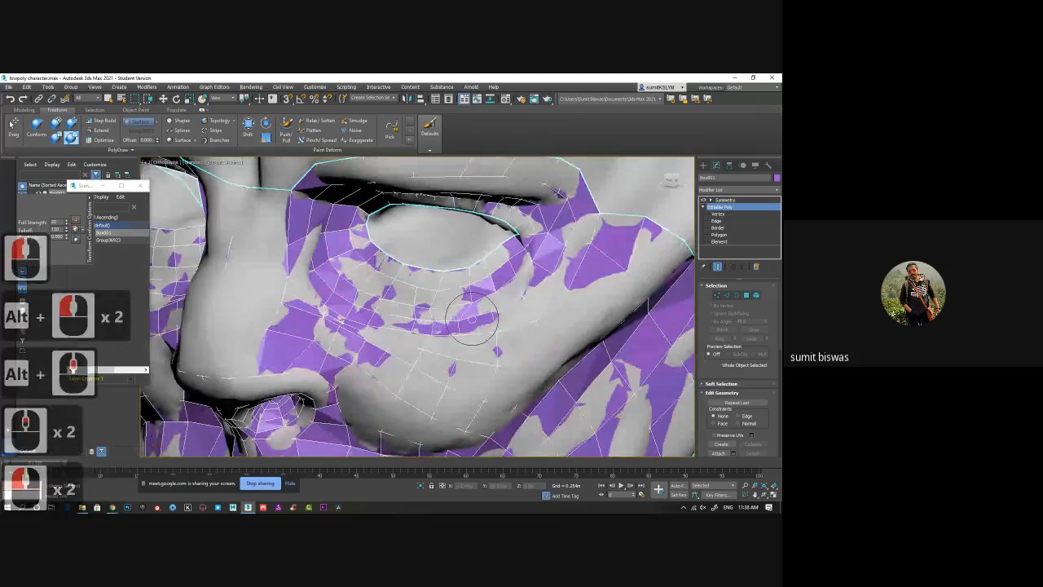
click(467, 319)
Step: Raise the brush's conform value, try a stroke on the side of the nose and undo that stroke
mouse_move(467, 320)
alt+middle_down()
mouse_move(449, 321)
mouse_move(477, 337)
alt+middle_up()
shift+right_click(478, 334)
shift+right_click(459, 351)
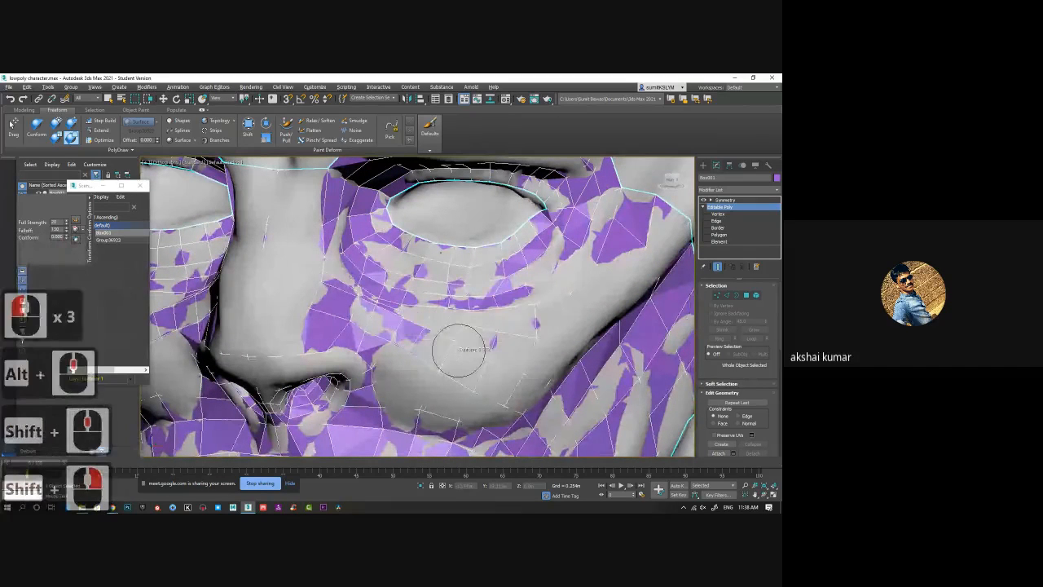
alt+middle_drag(459, 351, 392, 277)
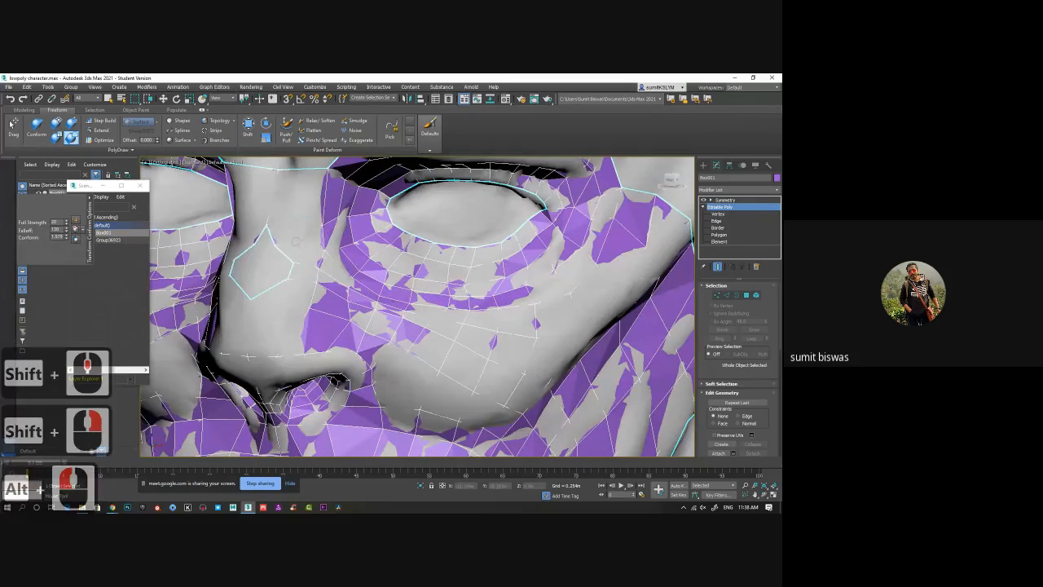
click(273, 257)
key(ctrl+z)
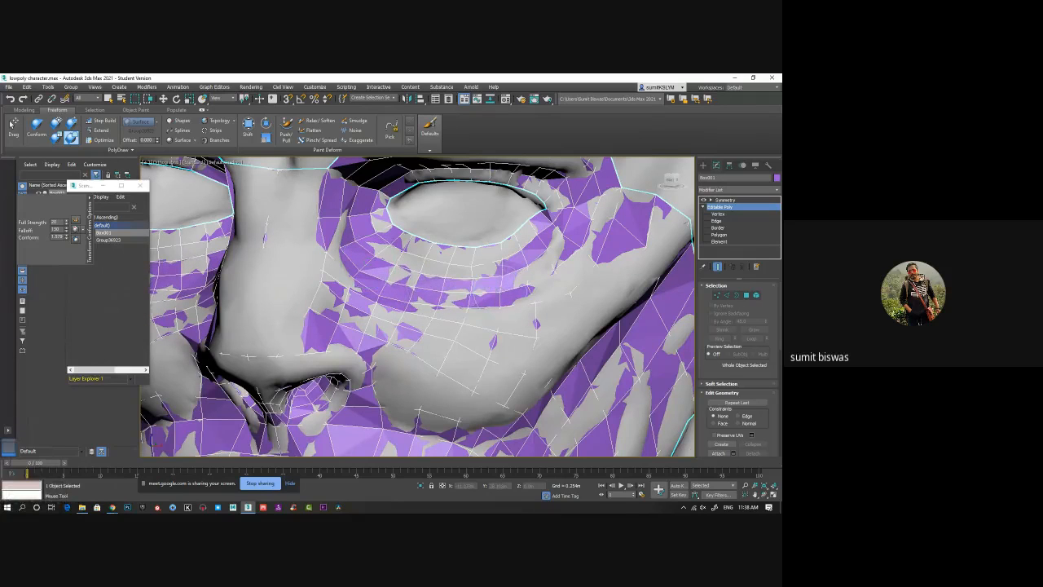
Step: Relax and conform the low-poly mesh beside the nose, along the outer cheekbone and down the lower cheek toward the mouth corner
drag(368, 342, 383, 316)
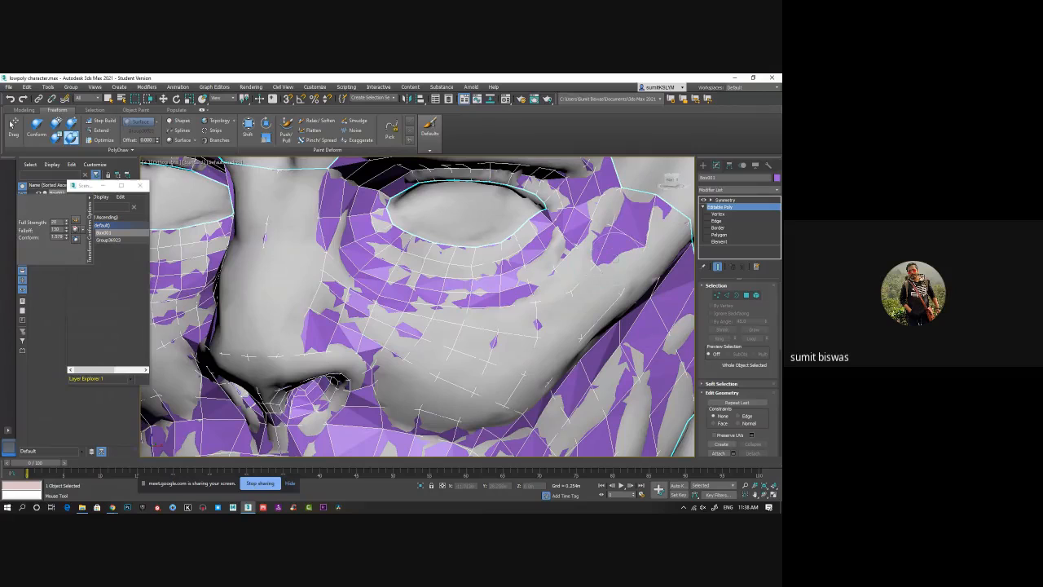
drag(621, 325, 576, 370)
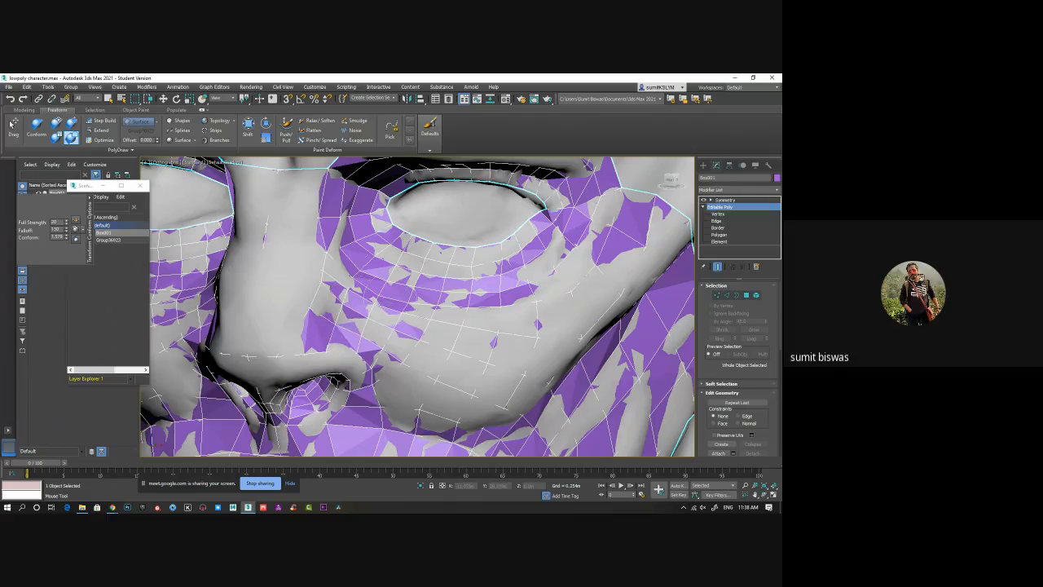
alt+middle_drag(475, 366, 462, 324)
mouse_move(462, 324)
mouse_down()
mouse_move(469, 375)
mouse_move(514, 359)
mouse_up()
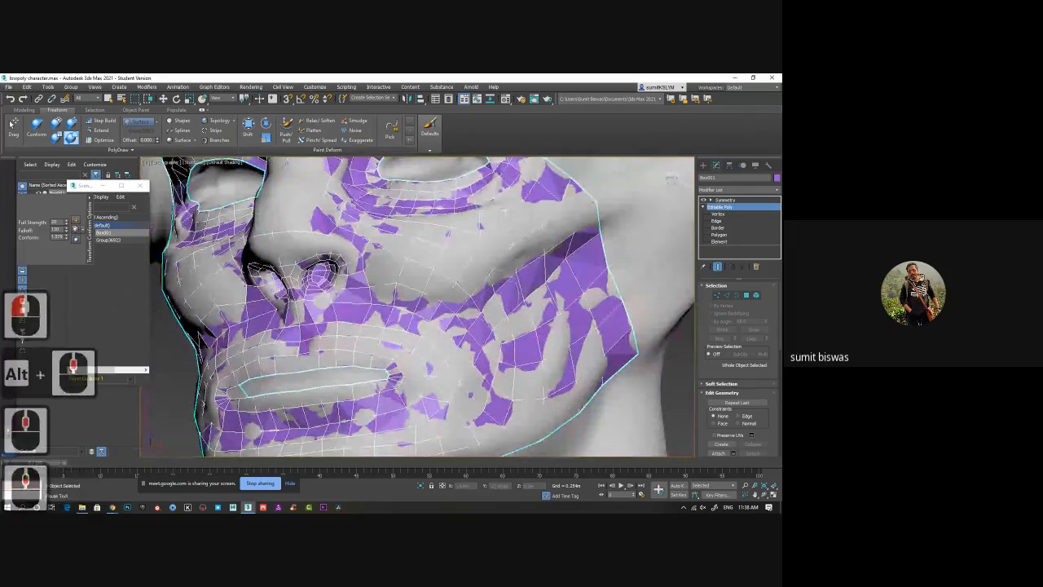
mouse_move(538, 326)
mouse_down()
mouse_move(567, 239)
mouse_move(491, 407)
mouse_up()
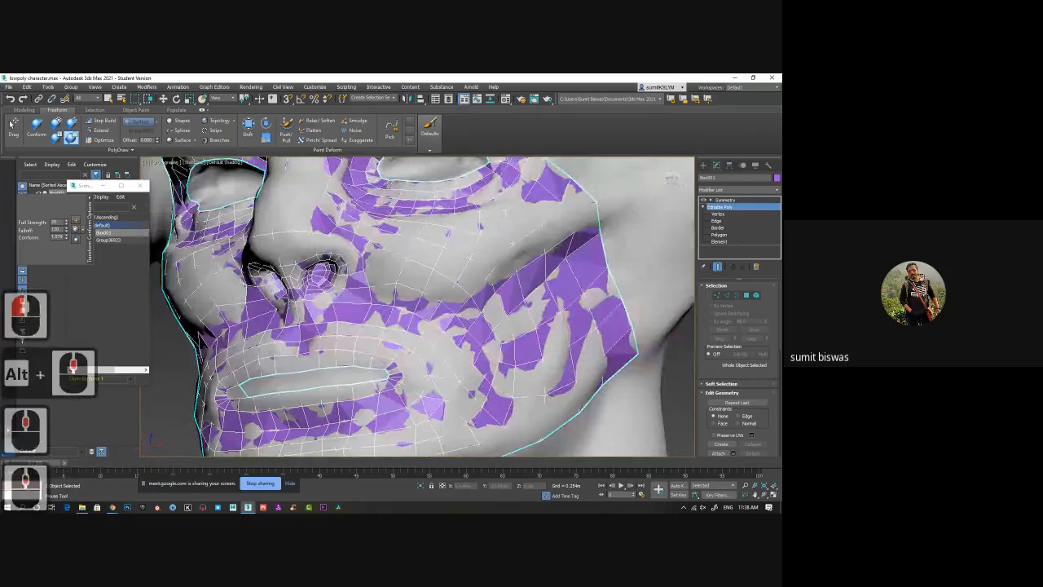
alt+middle_drag(479, 404, 441, 361)
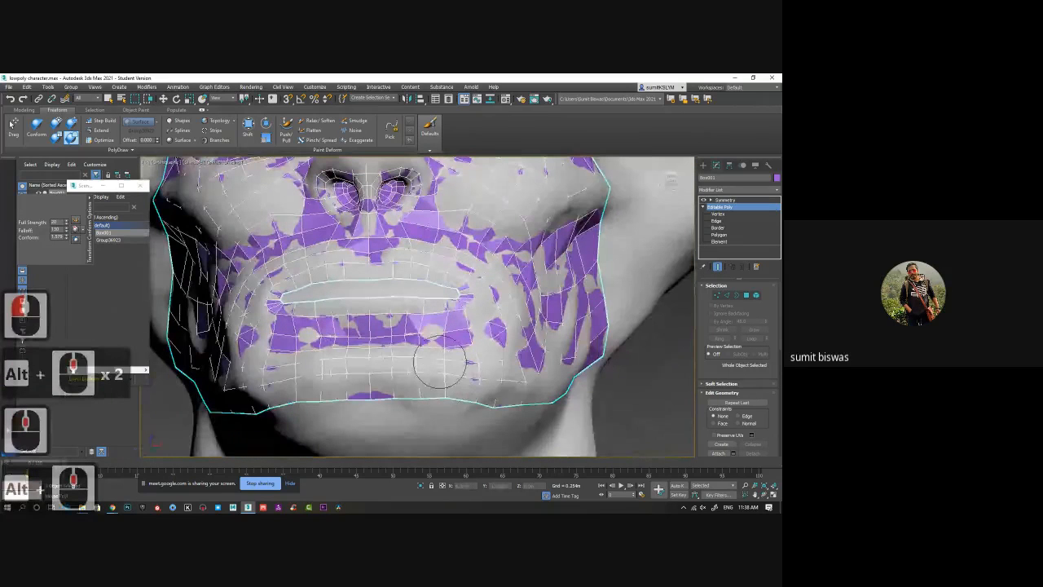
Step: Smooth the purple mesh along the jaw and outer cheek with short conform-brush strokes, undoing the stroke on the chin
mouse_move(440, 361)
mouse_down()
mouse_move(436, 335)
mouse_move(461, 335)
mouse_move(453, 373)
mouse_move(392, 372)
mouse_move(426, 368)
mouse_up()
key(ctrl+z)
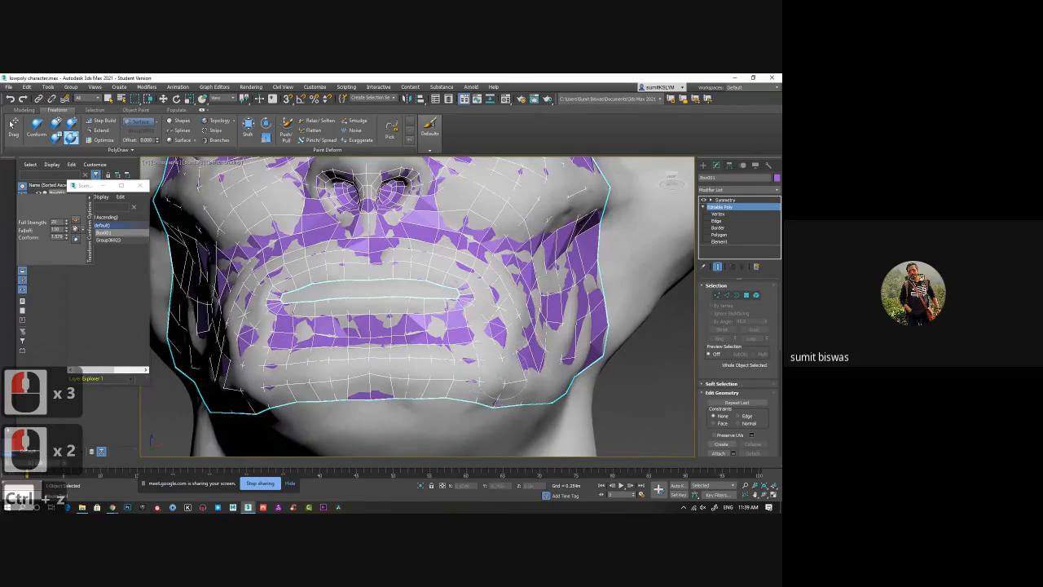
drag(554, 306, 547, 312)
alt+middle_drag(562, 310, 521, 305)
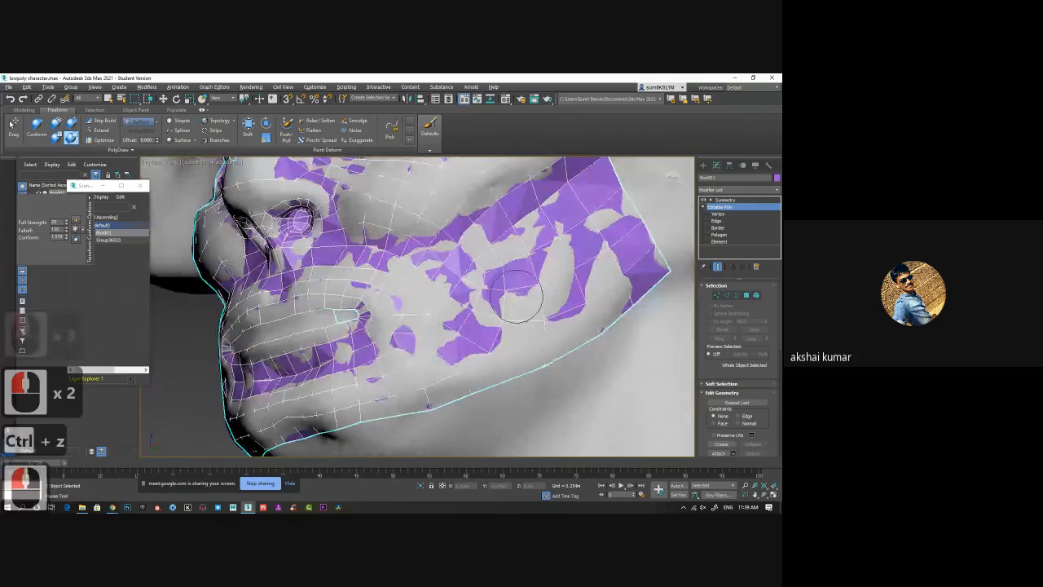
drag(608, 259, 600, 266)
alt+middle_drag(595, 266, 583, 262)
middle_drag(583, 263, 580, 319)
Step: Smooth the mesh over the upper cheek and around the eye with the conform brush, undoing the stroke beside the nose
drag(550, 227, 522, 215)
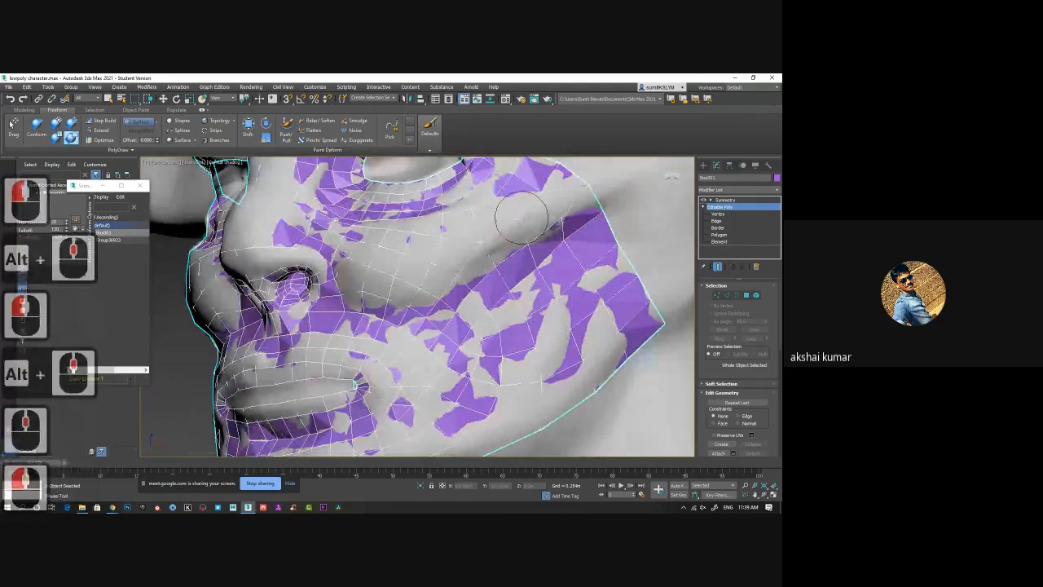
middle_drag(523, 220, 529, 268)
drag(515, 260, 503, 255)
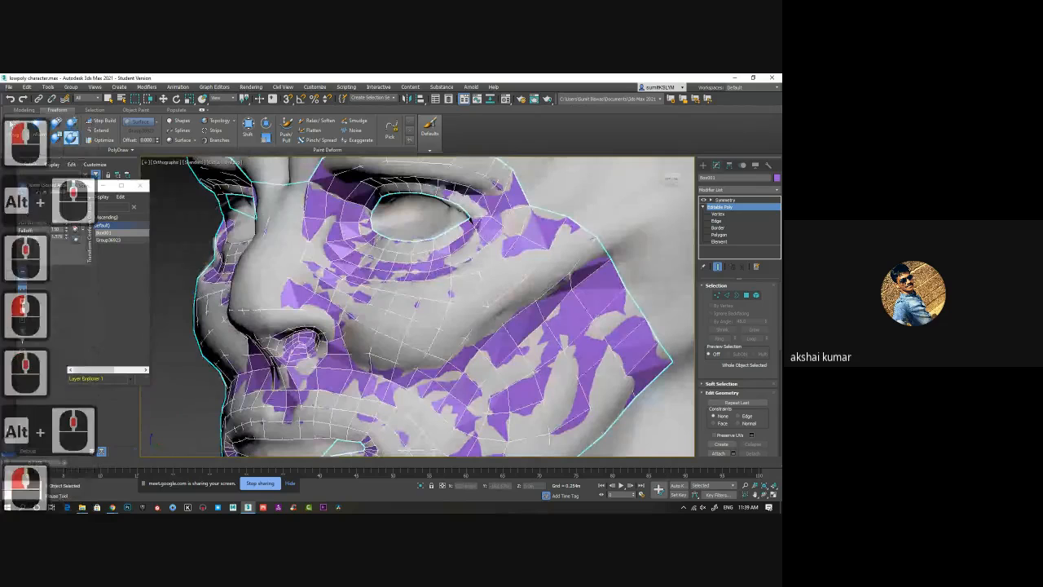
drag(398, 273, 392, 278)
alt+middle_drag(393, 314, 399, 213)
click(302, 286)
key(ctrl+z)
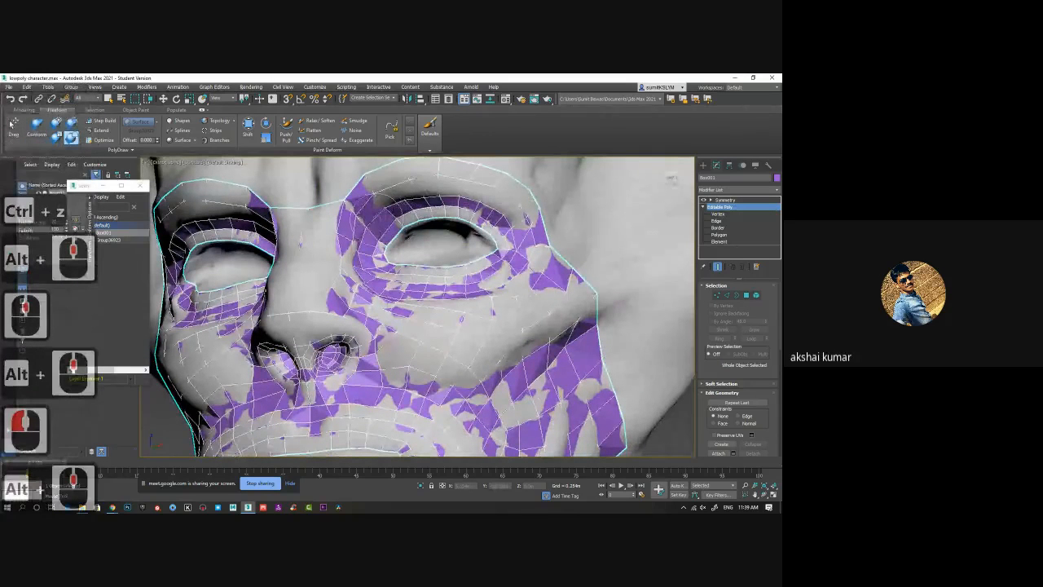
click(407, 203)
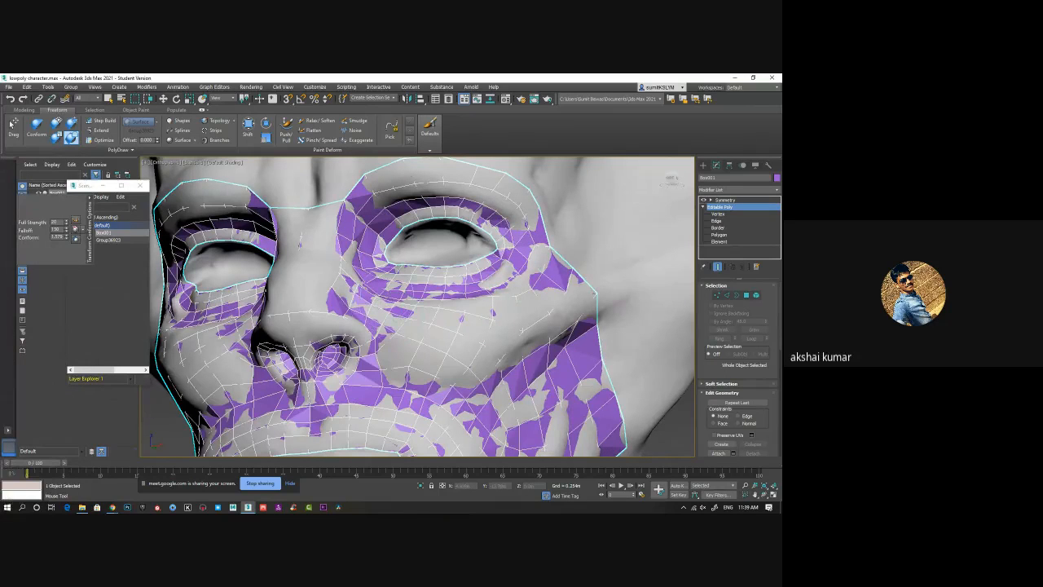
Step: Smooth the mesh over the lower cheek and beside the mouth corner, and exit the conform brush
mouse_move(442, 338)
alt+middle_down()
mouse_move(424, 343)
mouse_move(452, 344)
mouse_move(450, 292)
alt+middle_up()
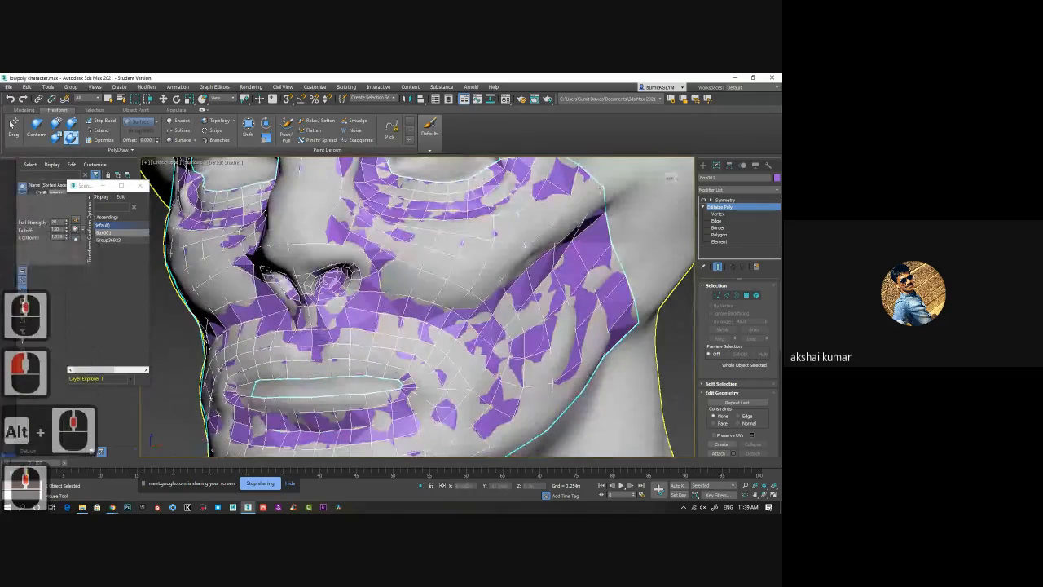
drag(521, 285, 483, 346)
middle_drag(482, 346, 479, 281)
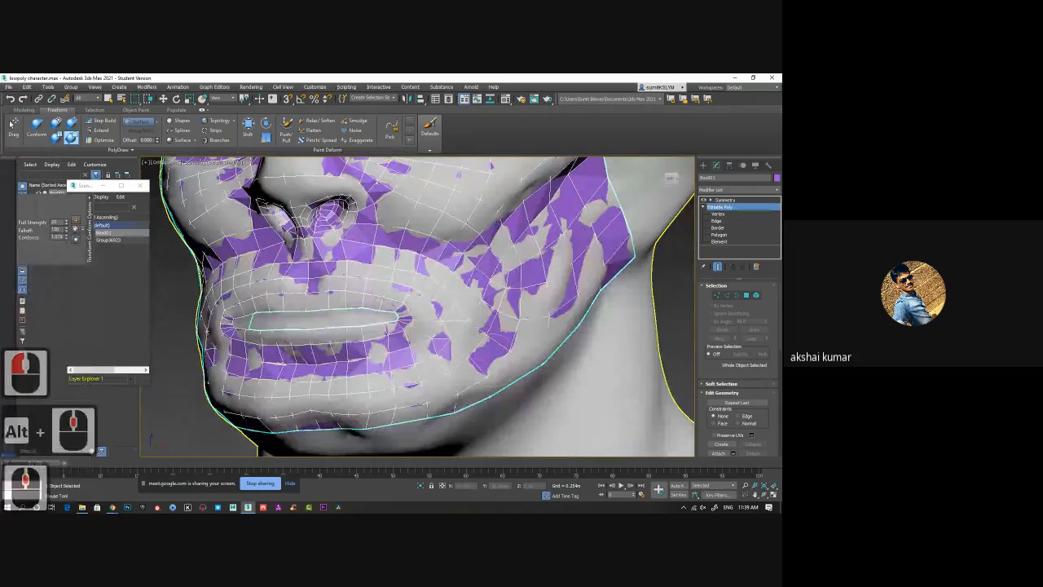
click(476, 293)
right_click(175, 279)
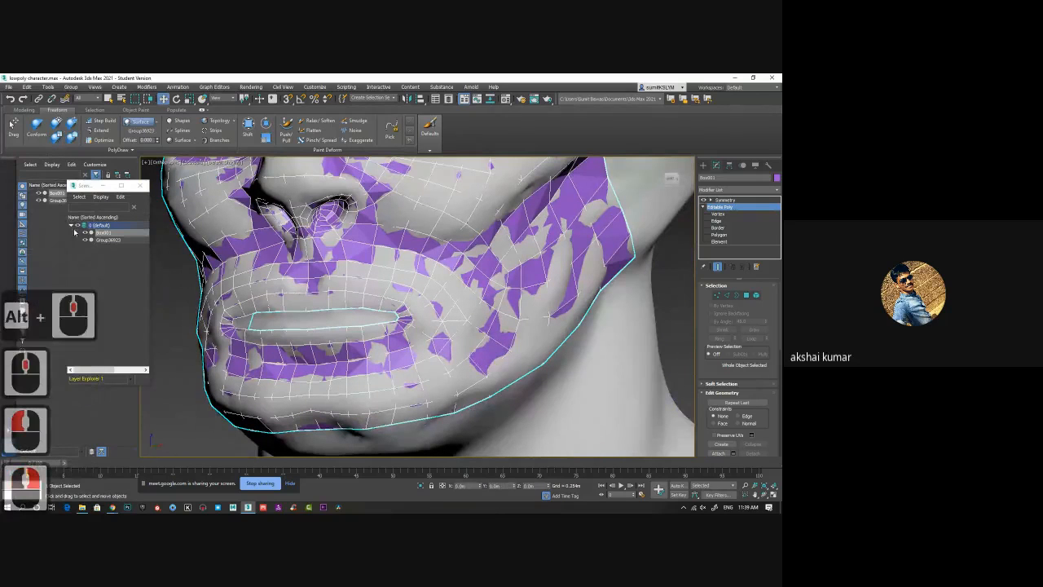
Step: Close the floating layer explorer and hide the reference head group to isolate the purple face mesh
click(140, 186)
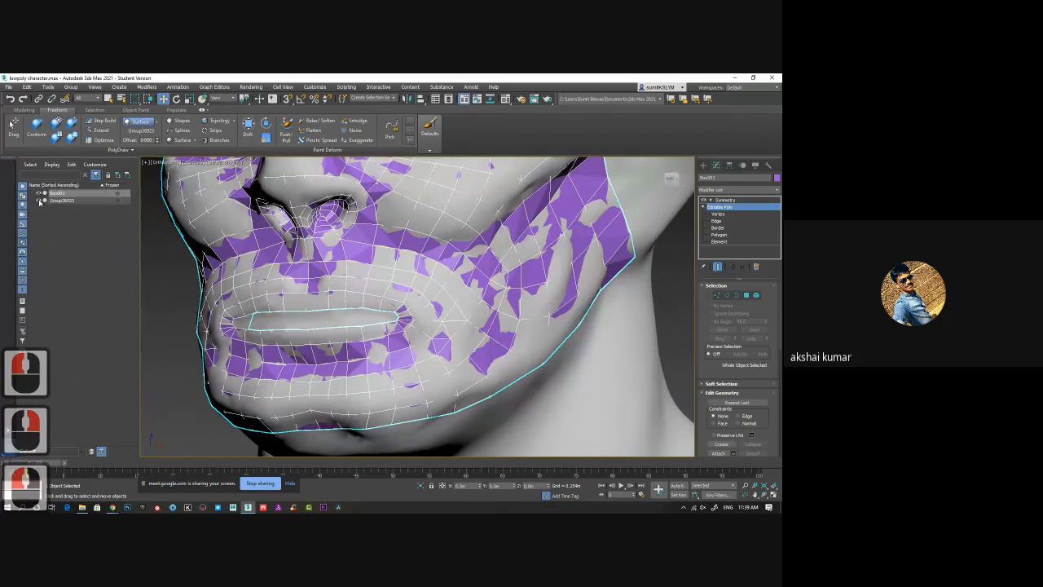
click(39, 201)
alt+middle_drag(374, 287, 442, 285)
scroll(394, 269, down, 3)
scroll(442, 283, up, 2)
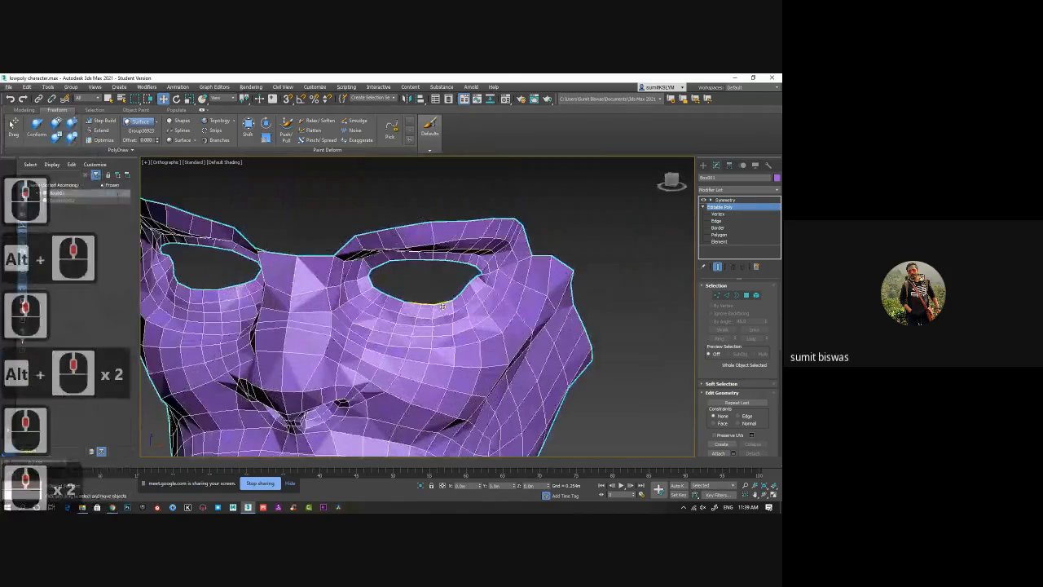
alt+middle_click(442, 282)
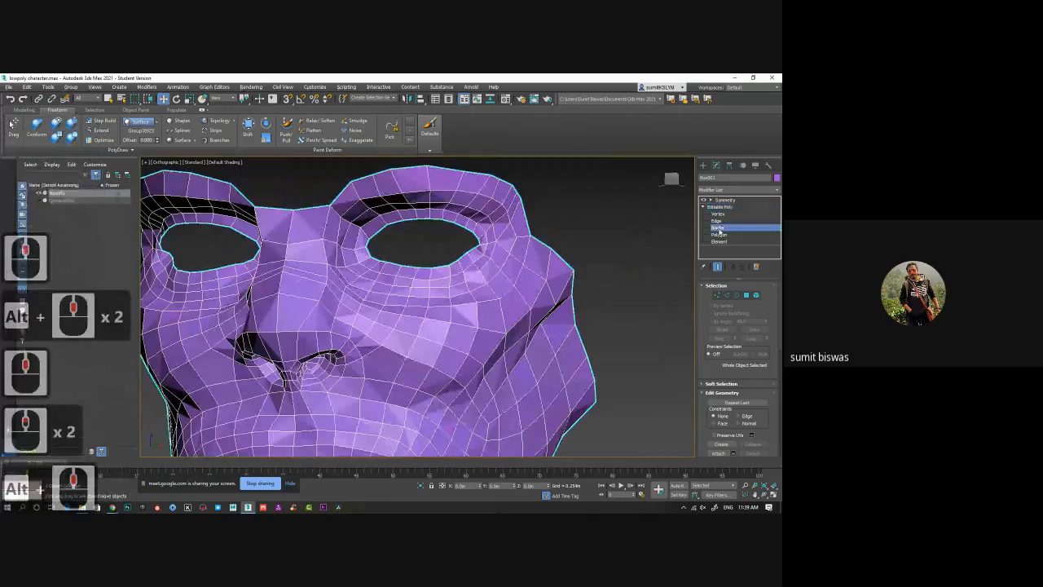
Step: Select the eye opening's border, extend it inward with new polygons and scale the border down
click(717, 227)
click(469, 241)
mouse_move(469, 241)
alt+middle_down()
mouse_move(462, 234)
mouse_move(442, 291)
mouse_move(458, 236)
alt+middle_up()
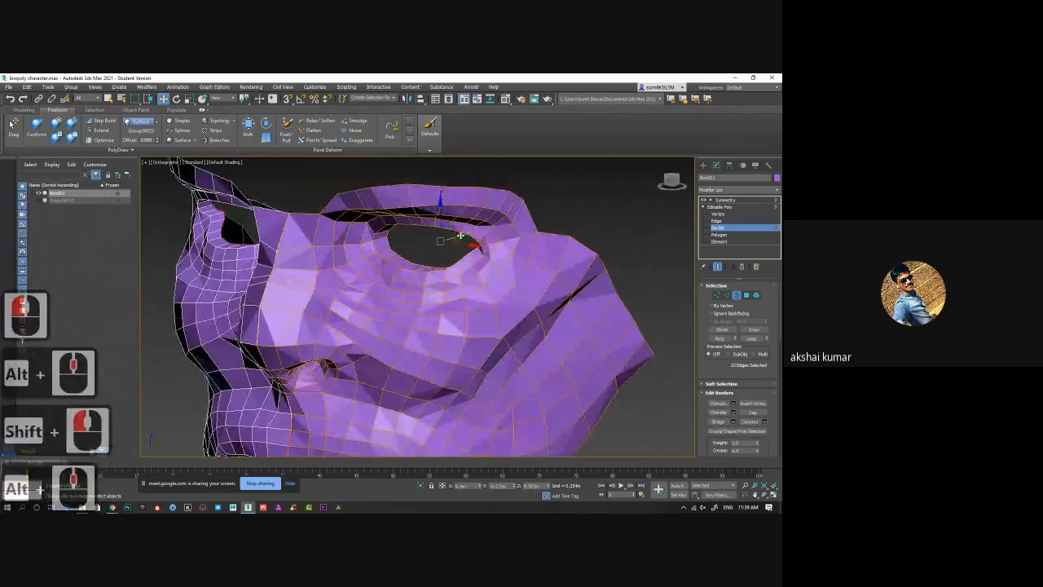
click(458, 236)
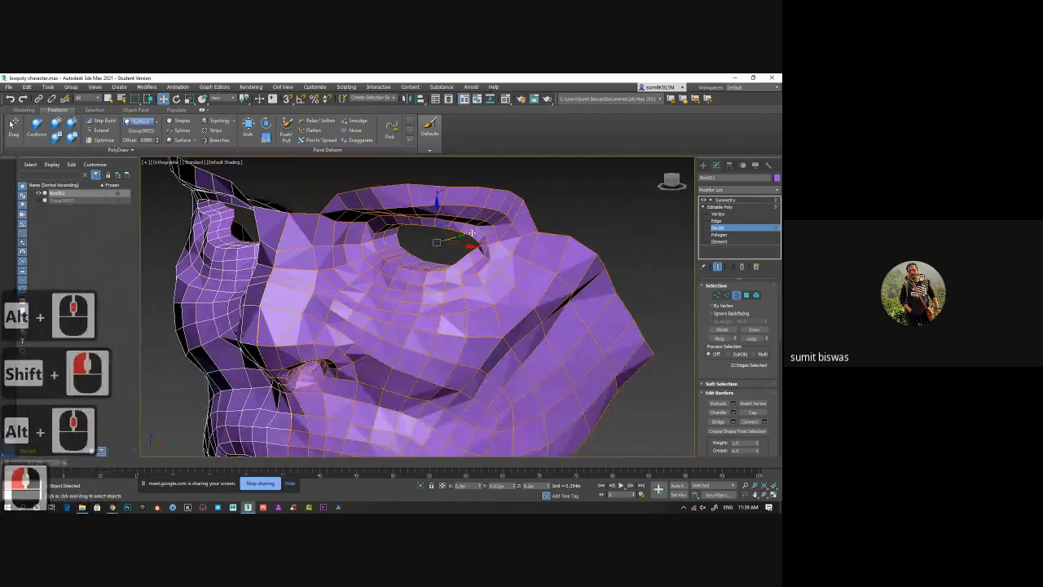
click(471, 234)
key(r)
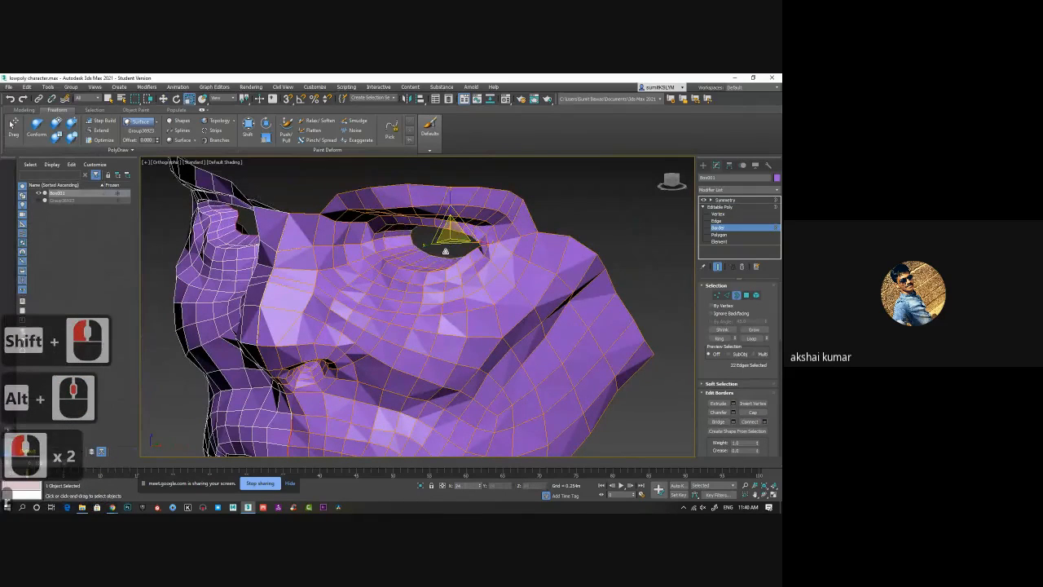
click(445, 250)
alt+middle_drag(445, 250, 468, 275)
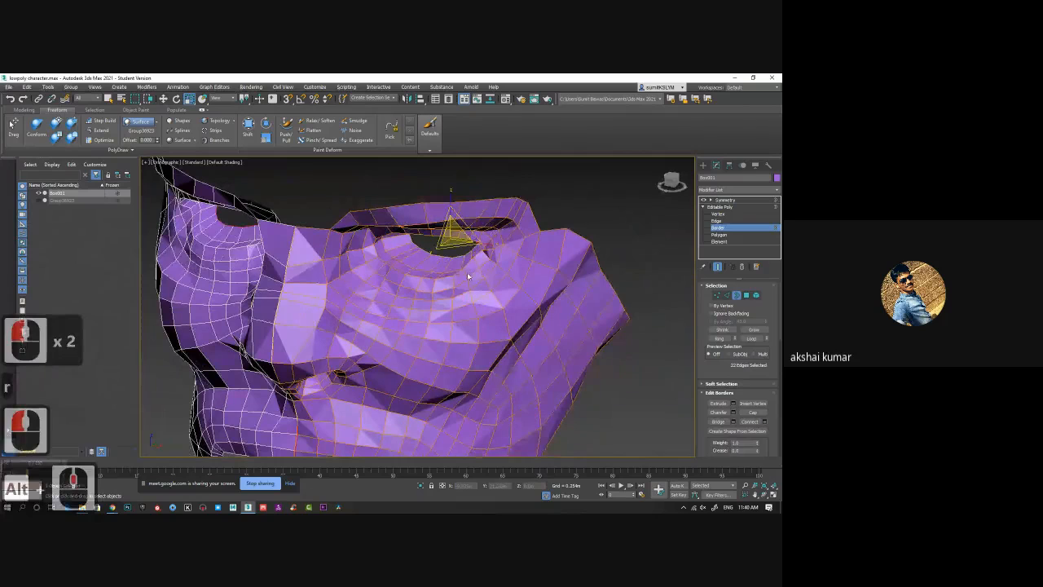
Step: Extend the eye border deeper with another ring of polygons and shrink the opening
key(w)
key(shift)
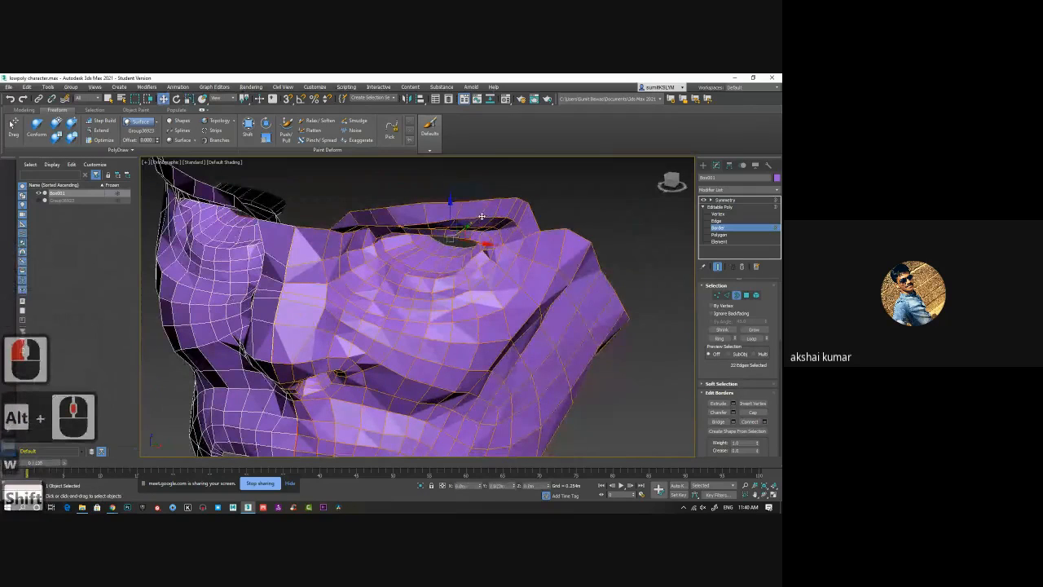
shift+drag(477, 218, 461, 234)
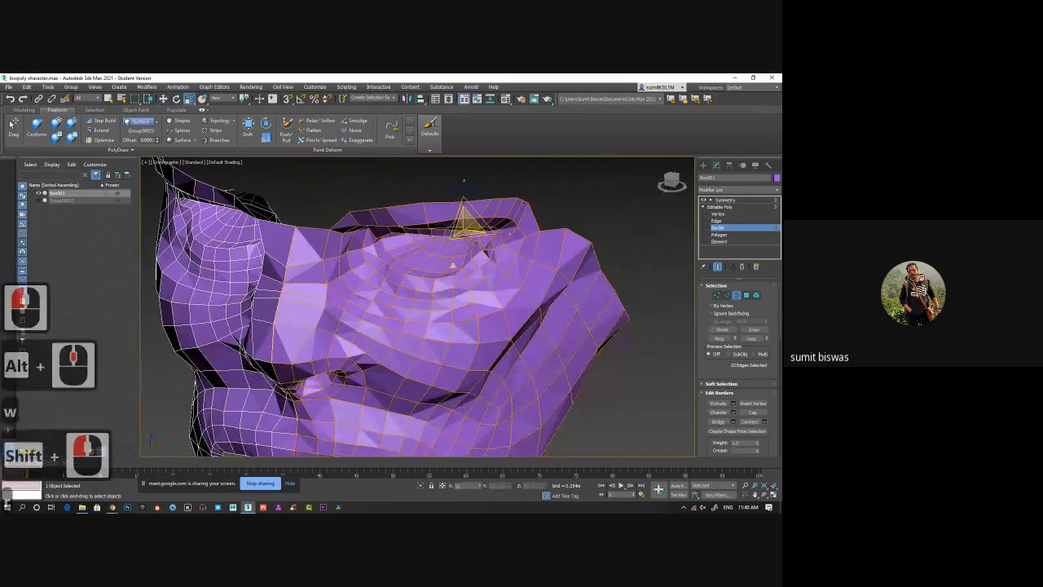
alt+middle_drag(453, 265, 486, 263)
middle_drag(484, 359, 563, 296)
click(423, 316)
key(w)
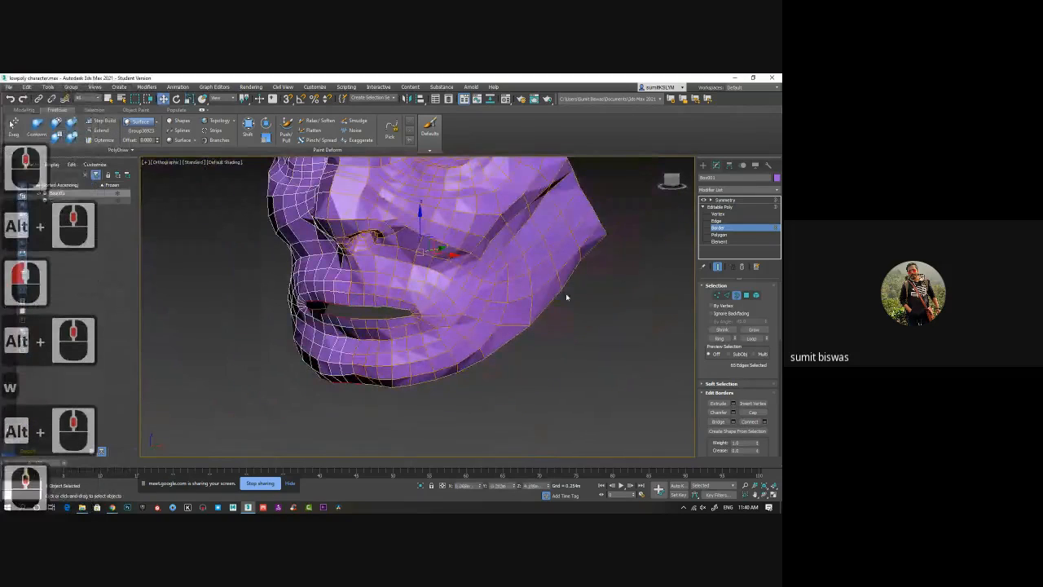
click(726, 295)
double_click(357, 306)
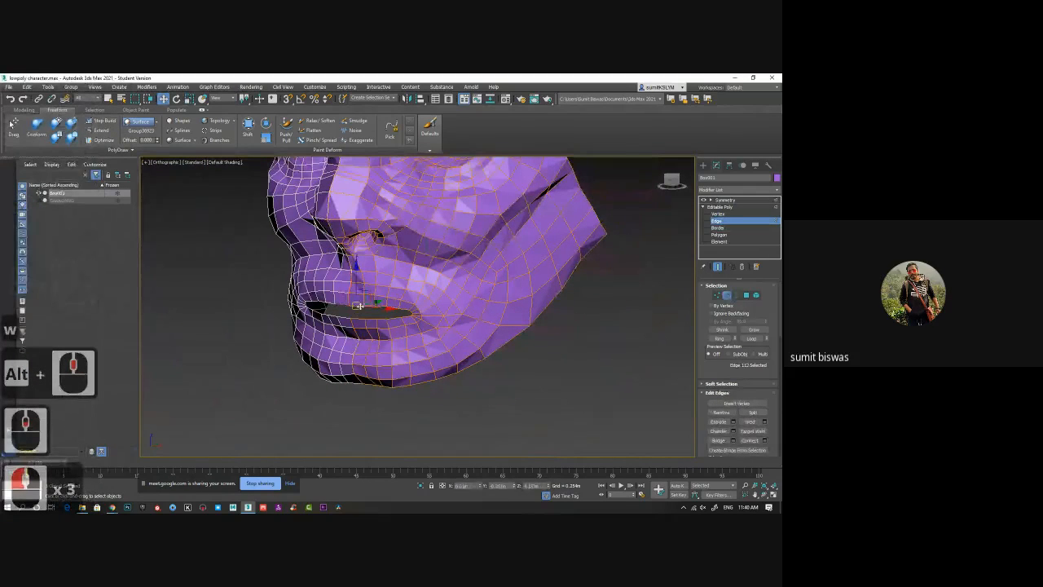
alt+middle_drag(375, 334, 361, 319)
scroll(361, 318, up, 2)
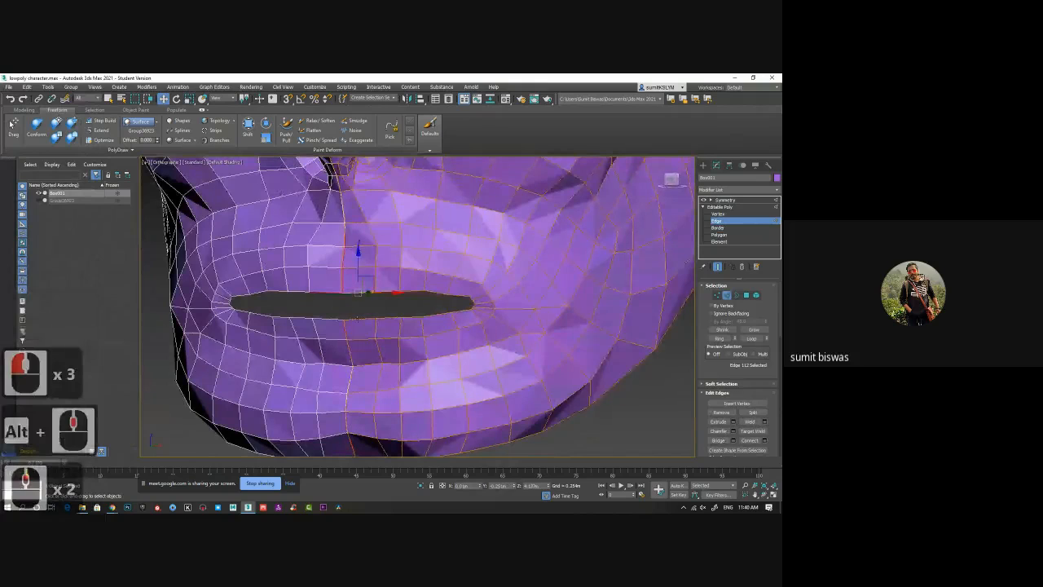
key(q)
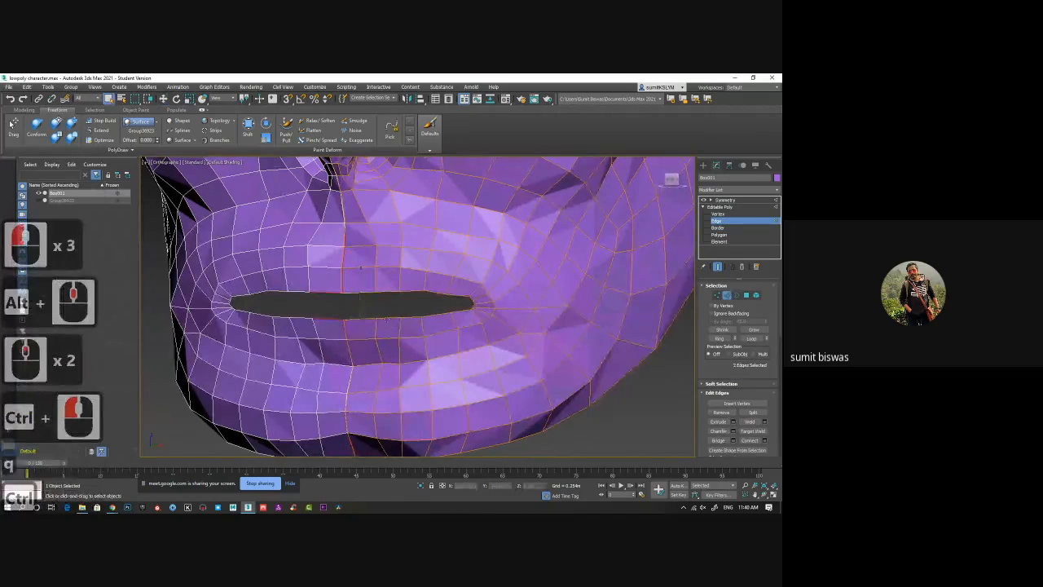
ctrl+double_click(410, 291)
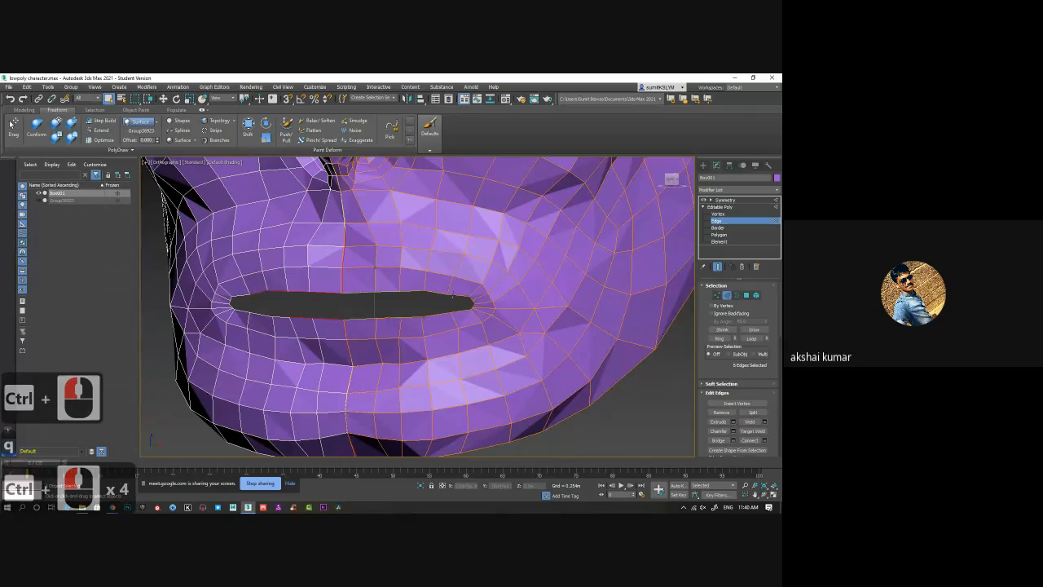
ctrl+click(459, 309)
click(721, 207)
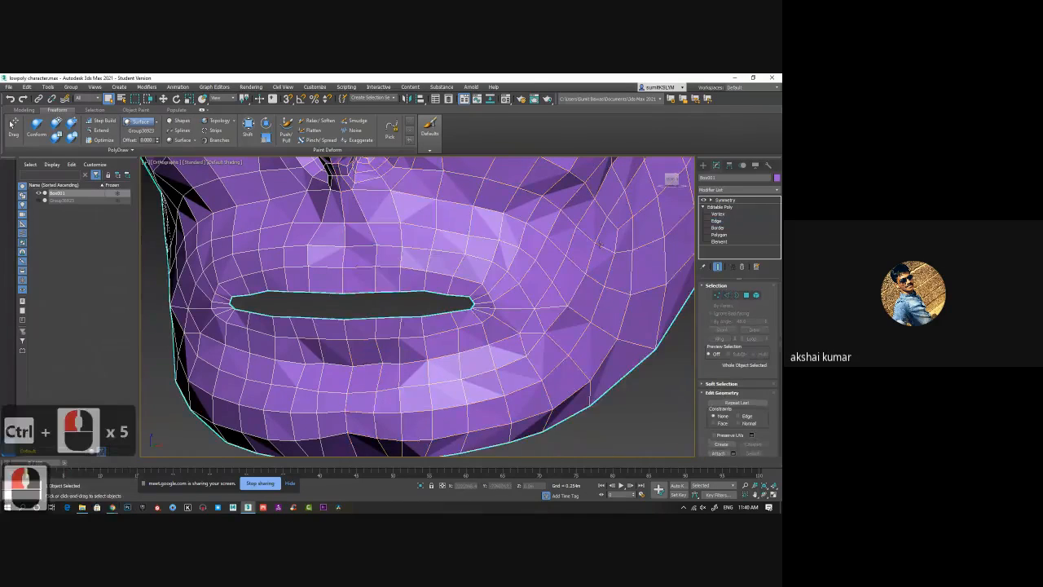
Step: Show the reference head group again, activate the Conform brush and raise its Full Strength to 40
middle_drag(536, 217, 514, 268)
click(39, 200)
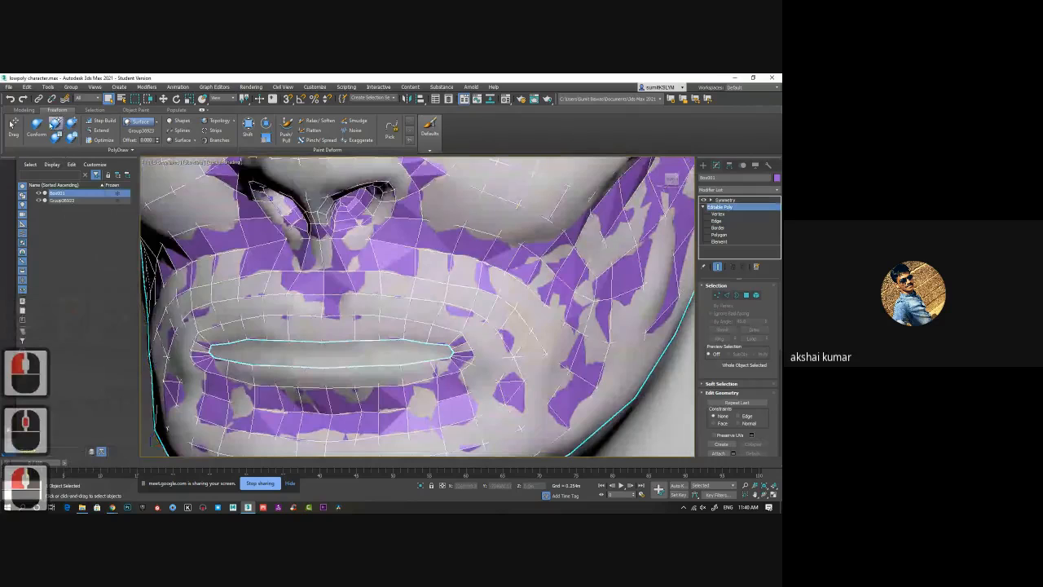
click(36, 126)
middle_drag(340, 233, 322, 290)
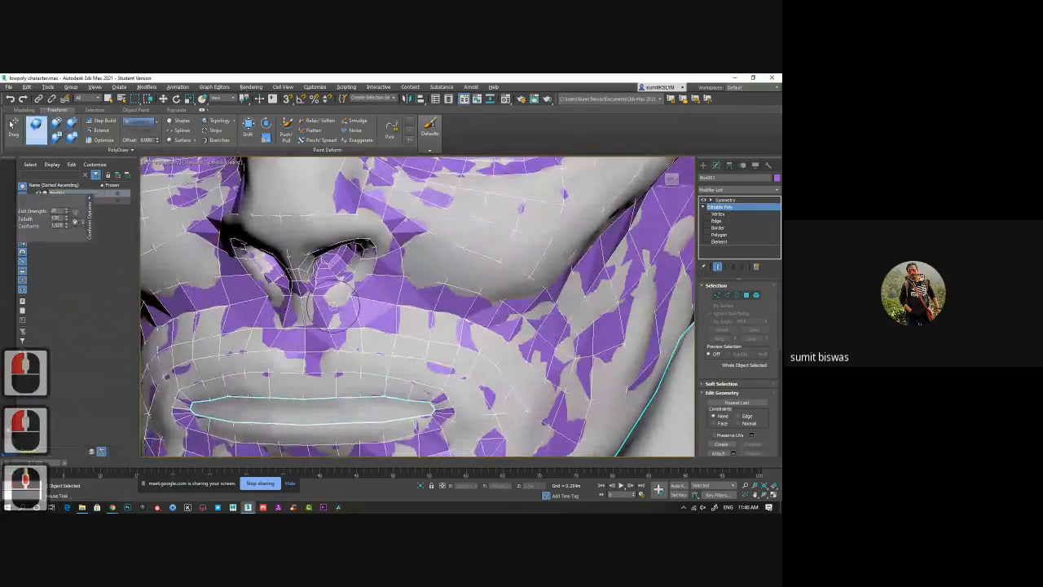
click(68, 228)
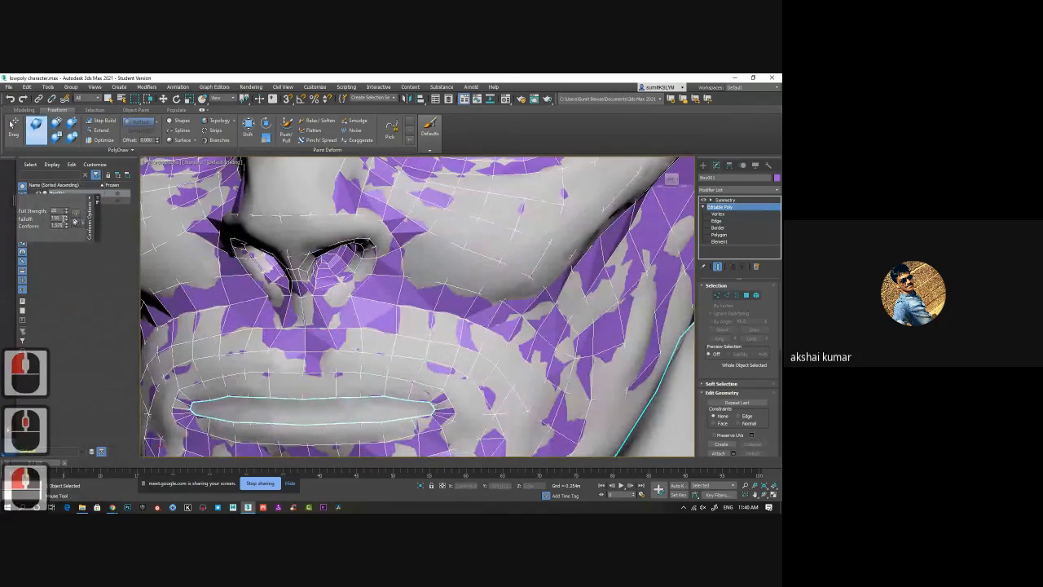
click(66, 208)
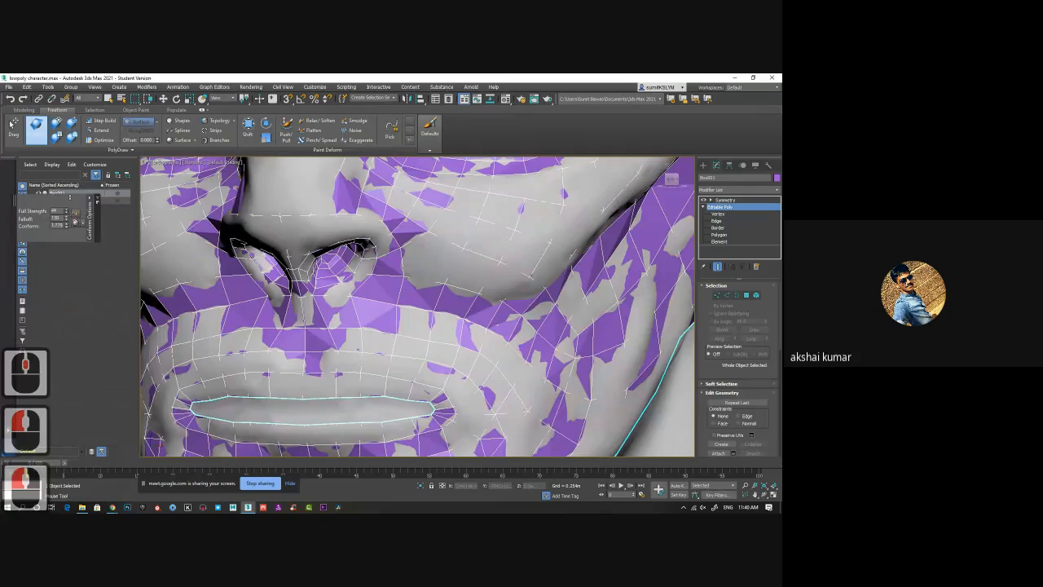
click(66, 208)
click(66, 208)
Step: Conform the face mesh to the reference head's surface around the cheek
scroll(531, 235, down, 3)
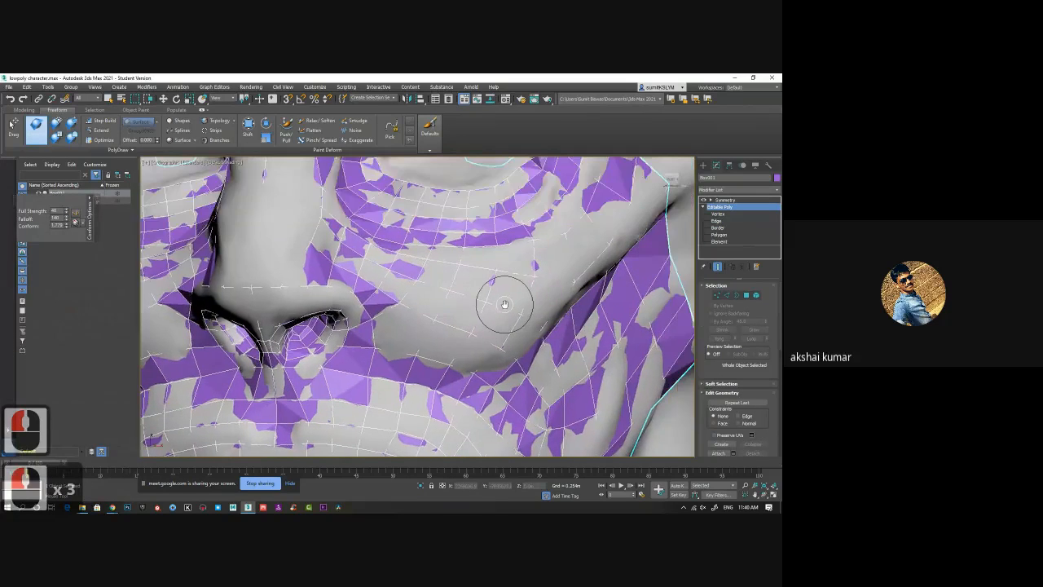
alt+middle_drag(505, 302, 518, 300)
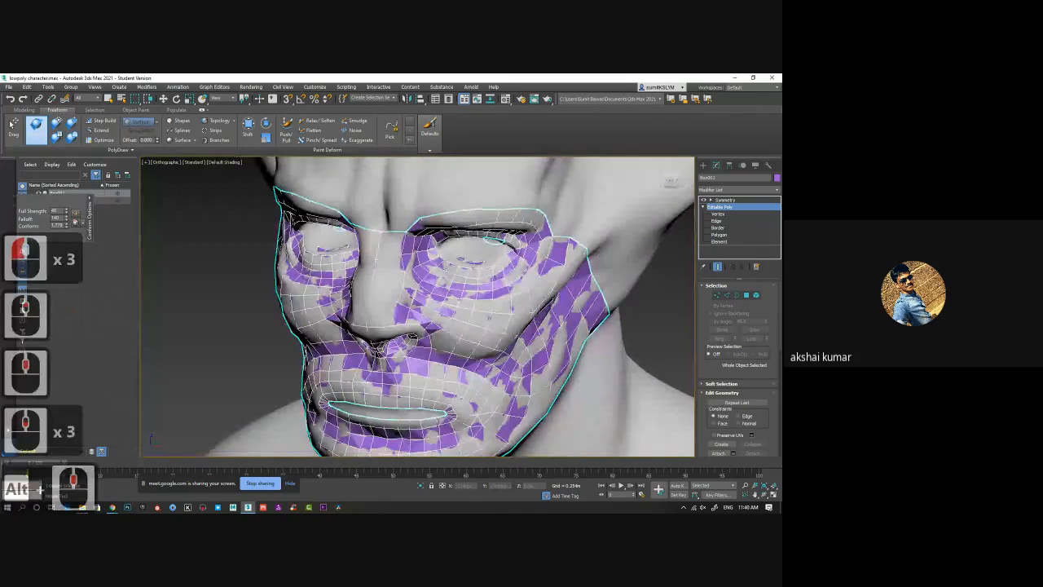
alt+middle_drag(473, 271, 501, 306)
scroll(501, 306, up, 1)
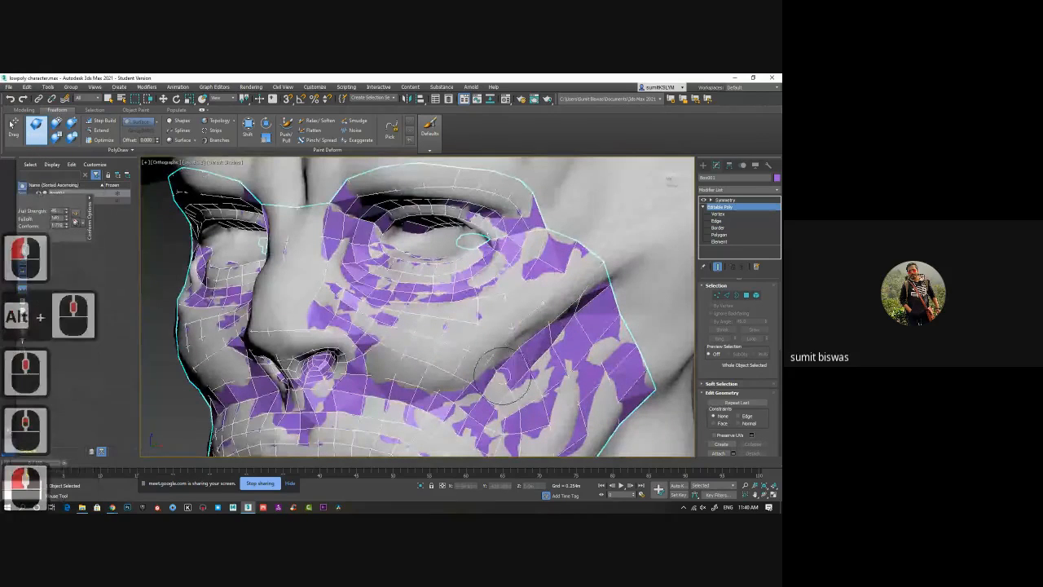
middle_drag(517, 389, 459, 299)
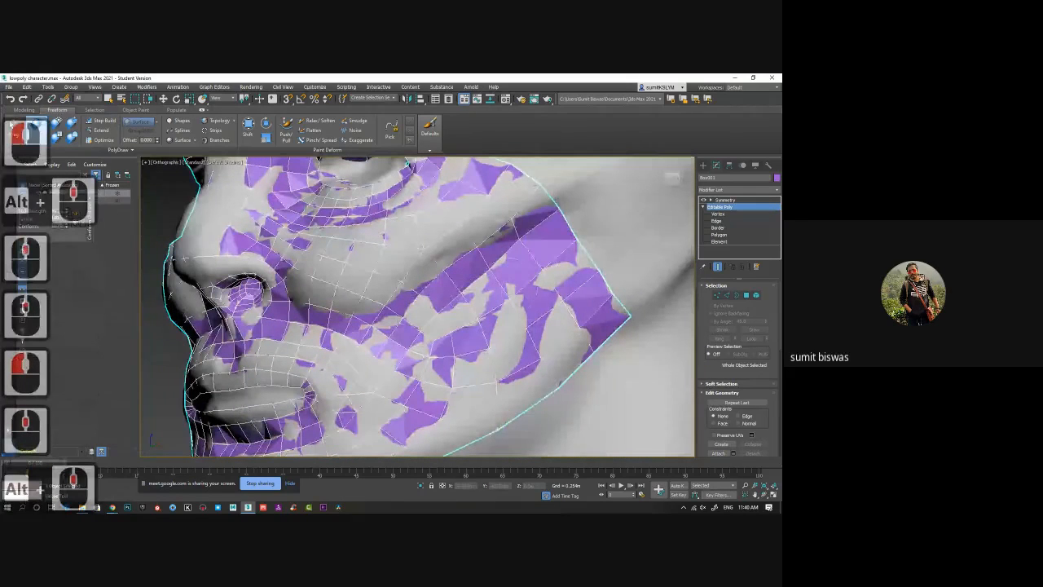
mouse_move(459, 301)
alt+middle_down()
mouse_move(443, 327)
mouse_move(464, 295)
alt+middle_up()
alt+click(432, 319)
scroll(465, 294, up, 2)
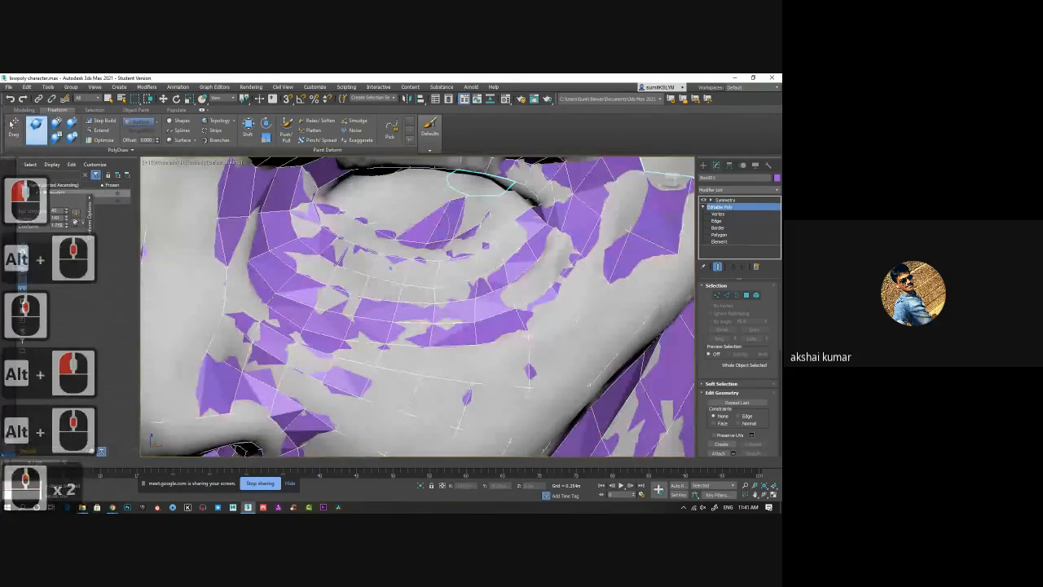
Step: Paint conform strokes over the new polygons at the lower eyelid and inner eye, undoing the last stroke
drag(411, 228, 432, 251)
mouse_move(432, 252)
alt+middle_down()
mouse_move(438, 324)
mouse_move(423, 303)
alt+middle_up()
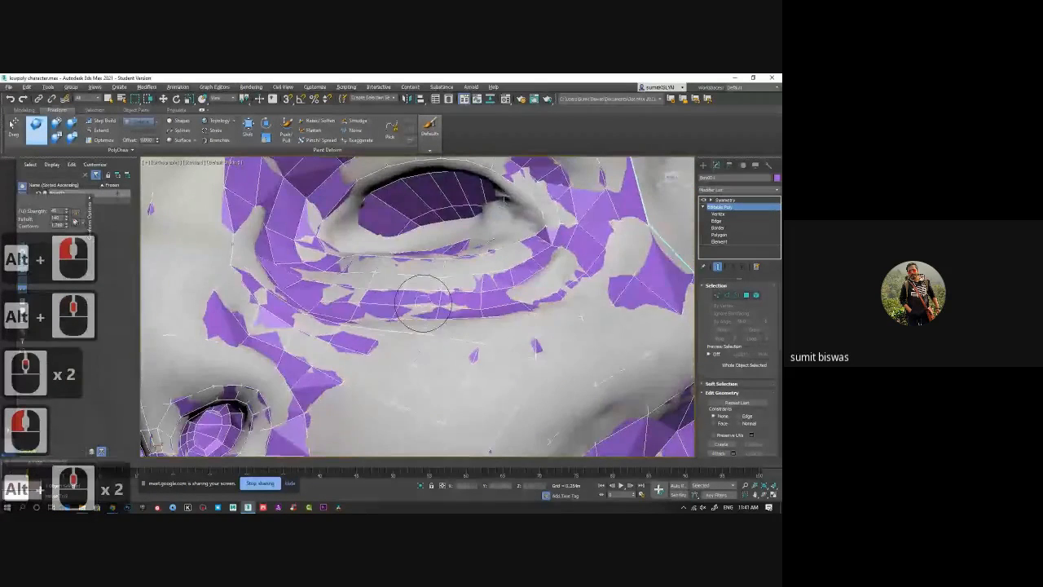
drag(383, 225, 349, 220)
alt+middle_drag(347, 222, 338, 301)
click(387, 297)
key(ctrl+z)
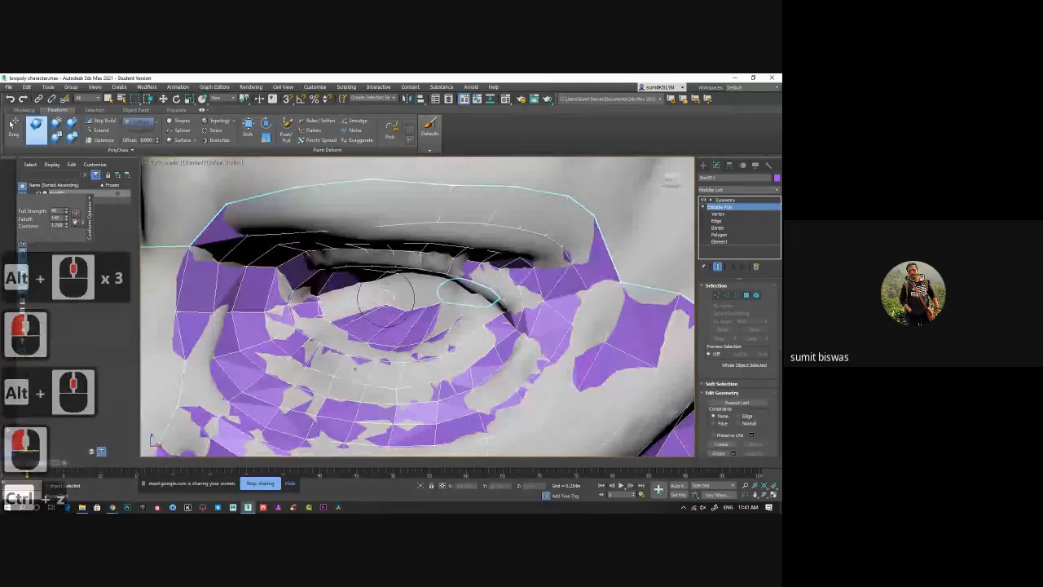
Step: Paint Conform brush strokes over the polygons inside the eye opening near the inner corner, undoing the strokes that distort them
click(441, 309)
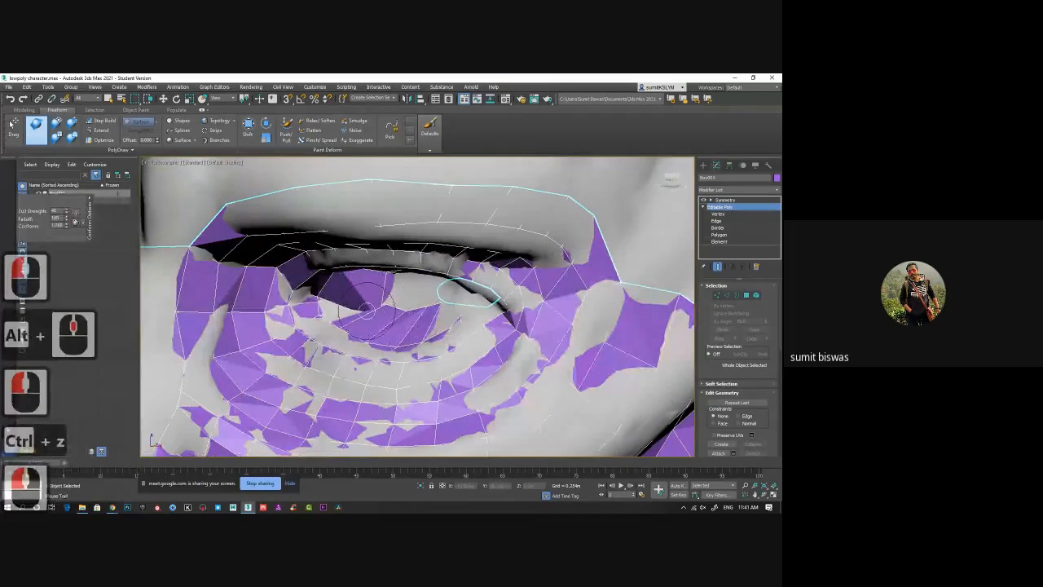
key(ctrl+z)
alt+middle_drag(369, 308, 394, 303)
click(394, 303)
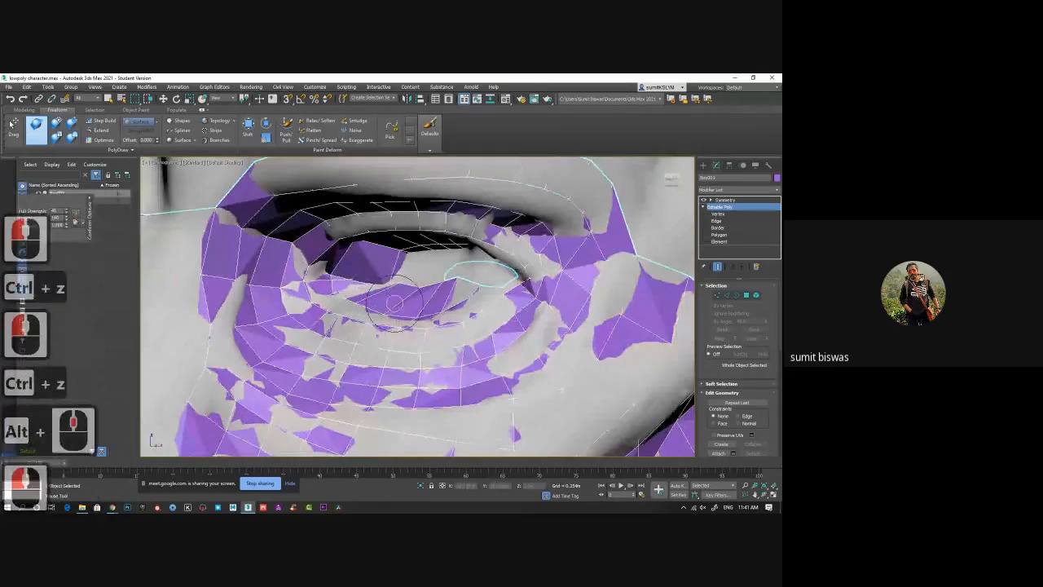
key(ctrl+z)
click(342, 244)
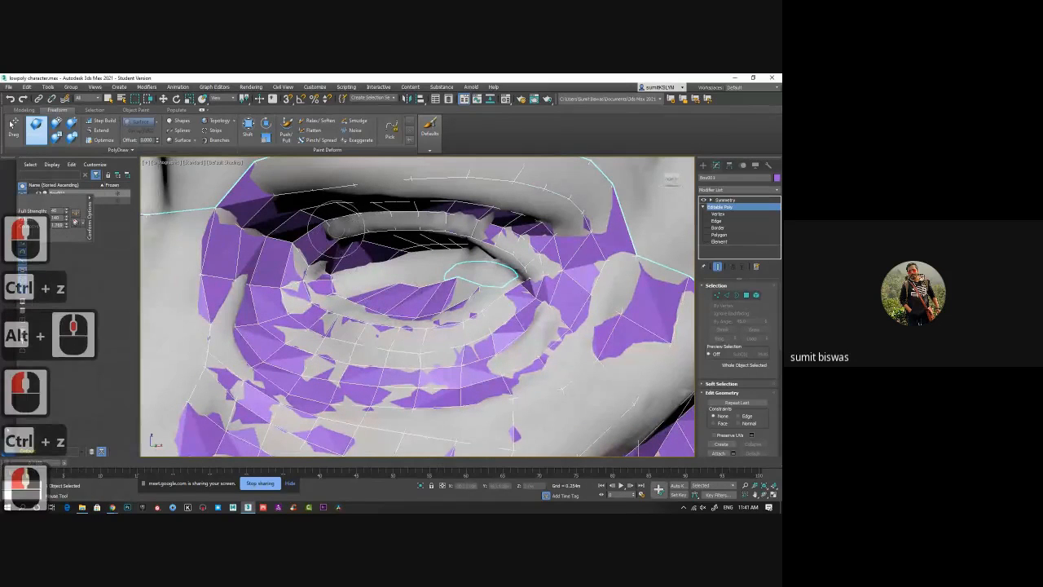
click(351, 273)
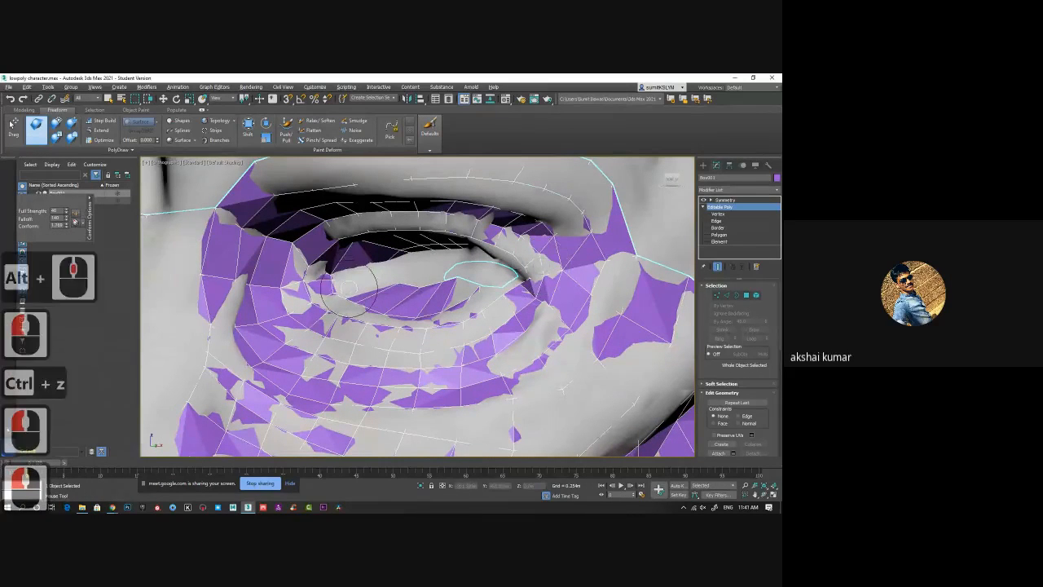
Step: Try to adjust the lower inner eye polygons with a transform conform brush and undo the strokes
click(71, 137)
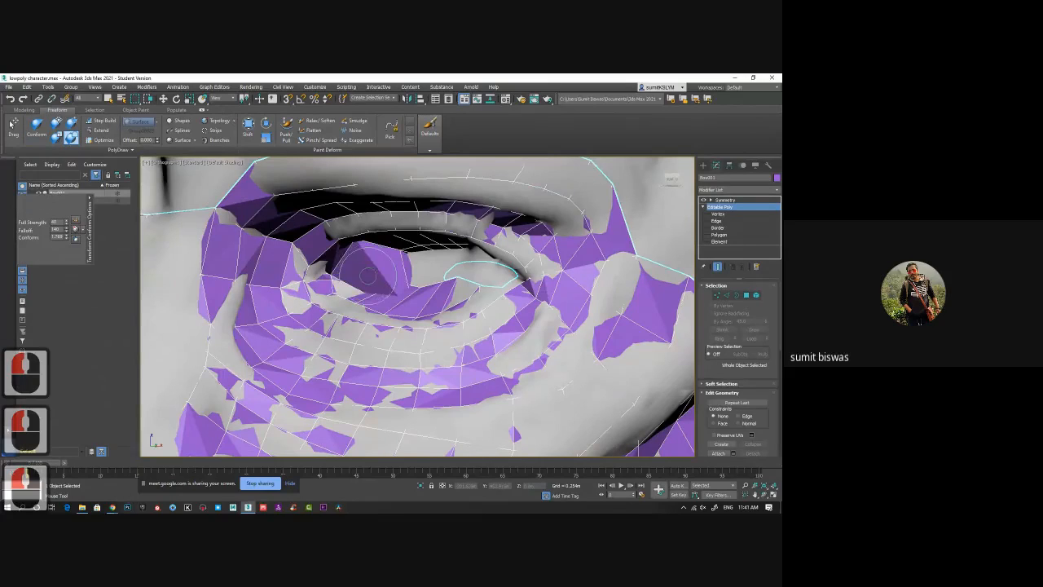
click(389, 299)
drag(389, 299, 401, 270)
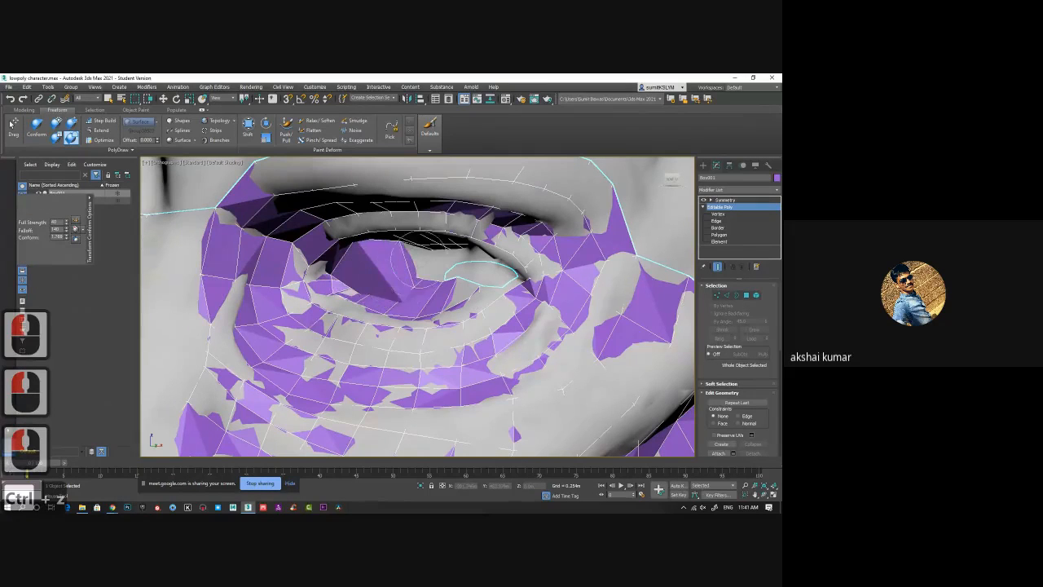
mouse_move(331, 286)
mouse_down()
mouse_move(349, 304)
mouse_move(318, 298)
mouse_up()
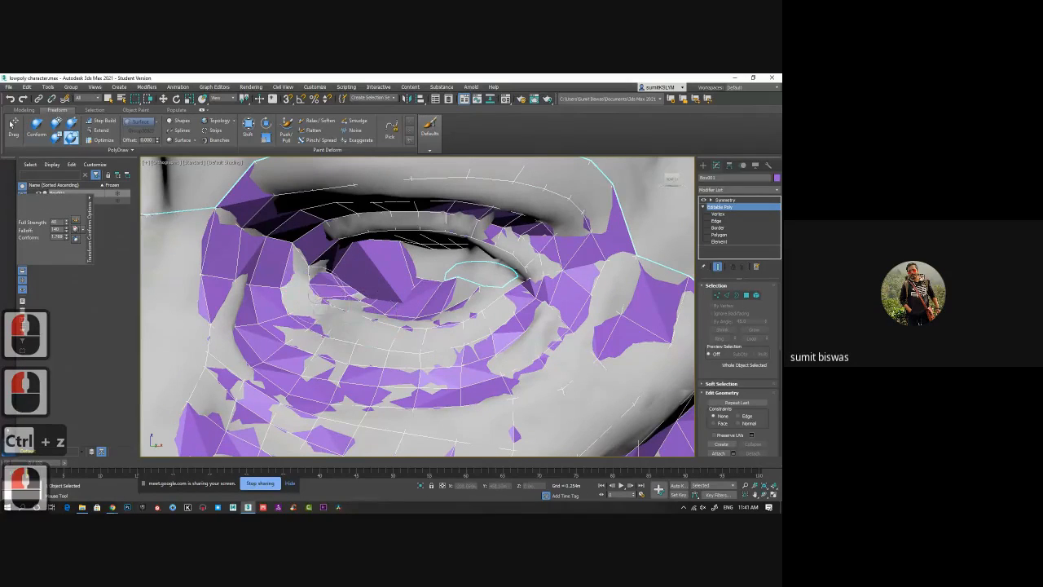
click(412, 298)
key(ctrl+z)
key(ctrl+z)
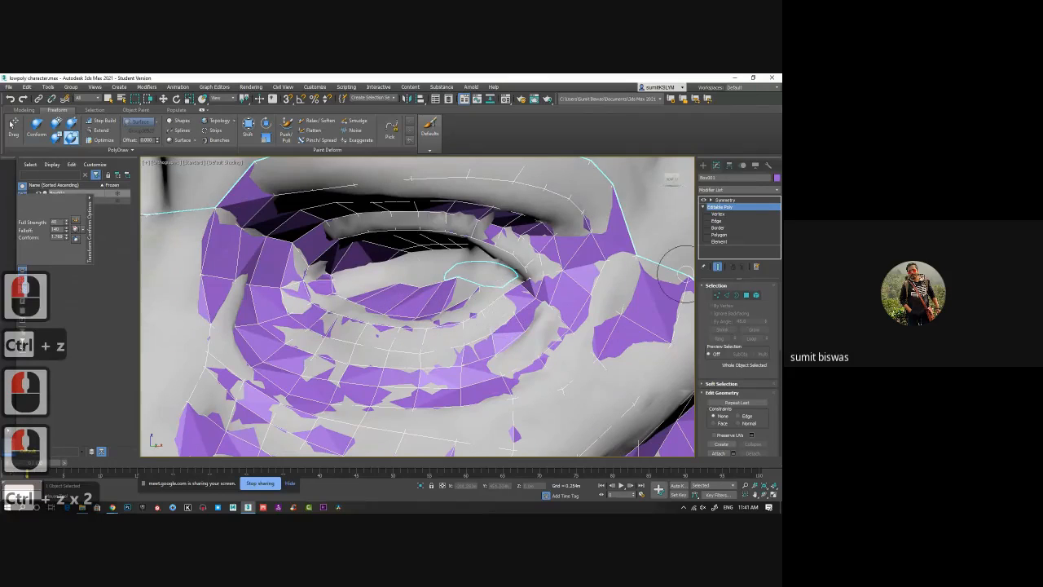
Step: Switch the face mesh to vertex editing, leave the conform brush and select a vertex inside the eye opening in wireframe
click(718, 213)
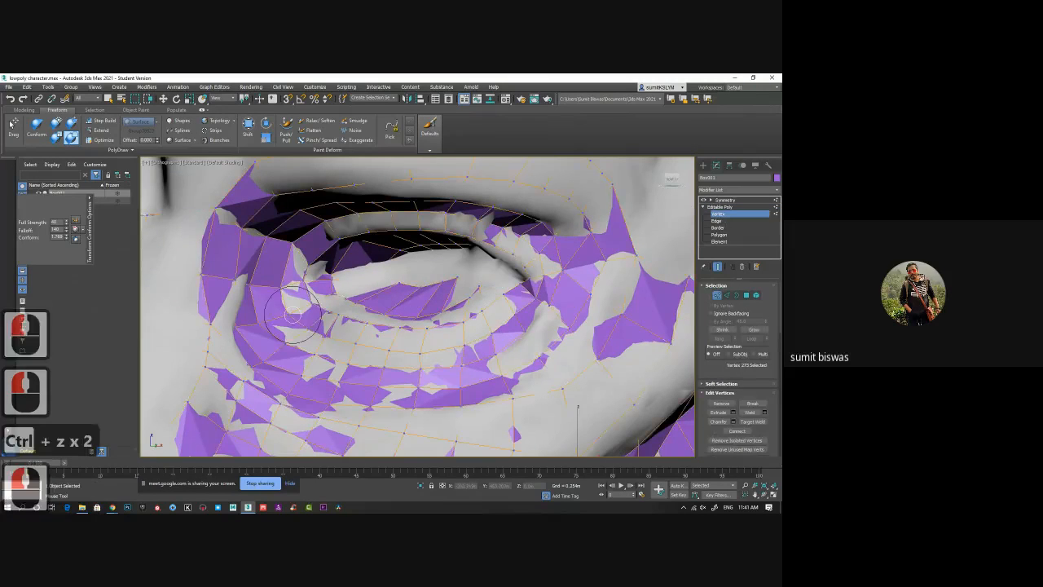
alt+middle_drag(407, 309, 410, 314)
key(F3)
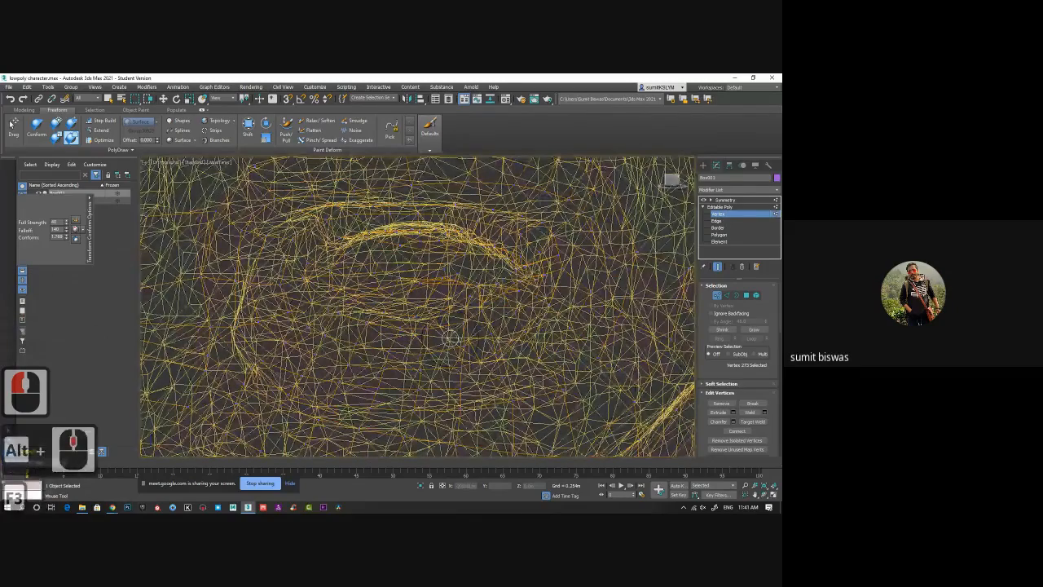
alt+middle_drag(450, 338, 469, 344)
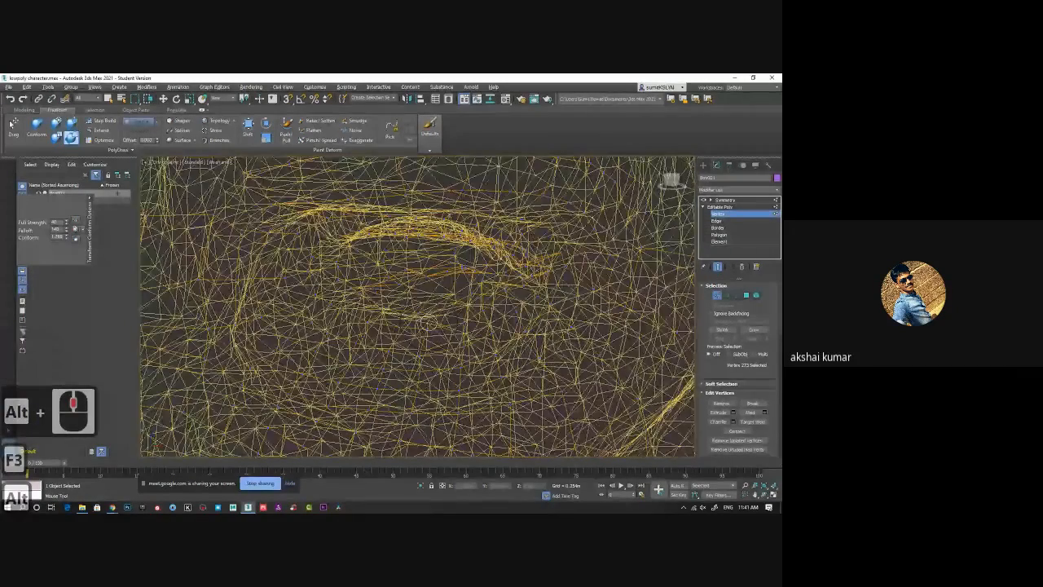
scroll(399, 281, up, 2)
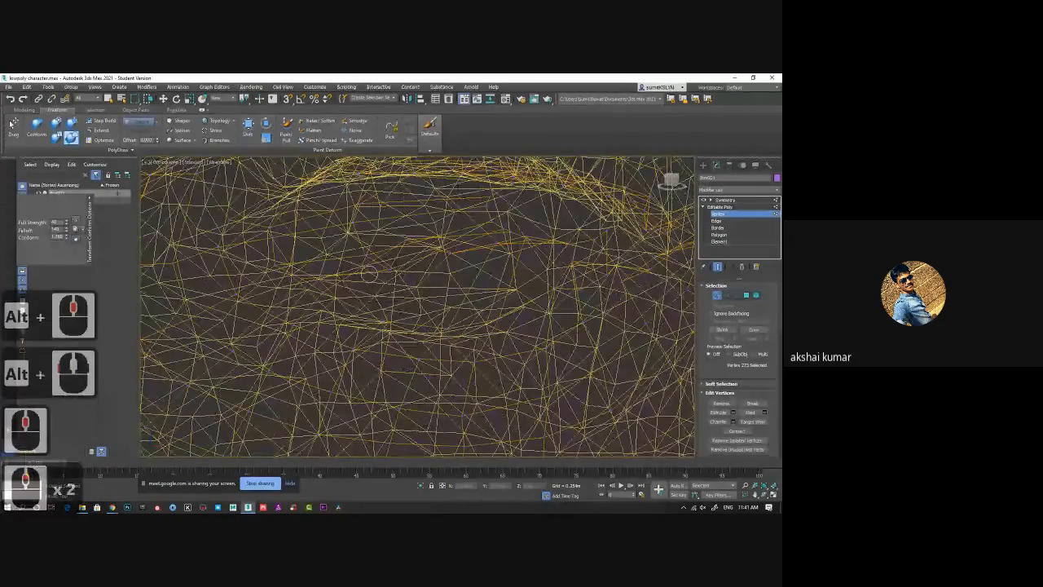
right_click(235, 242)
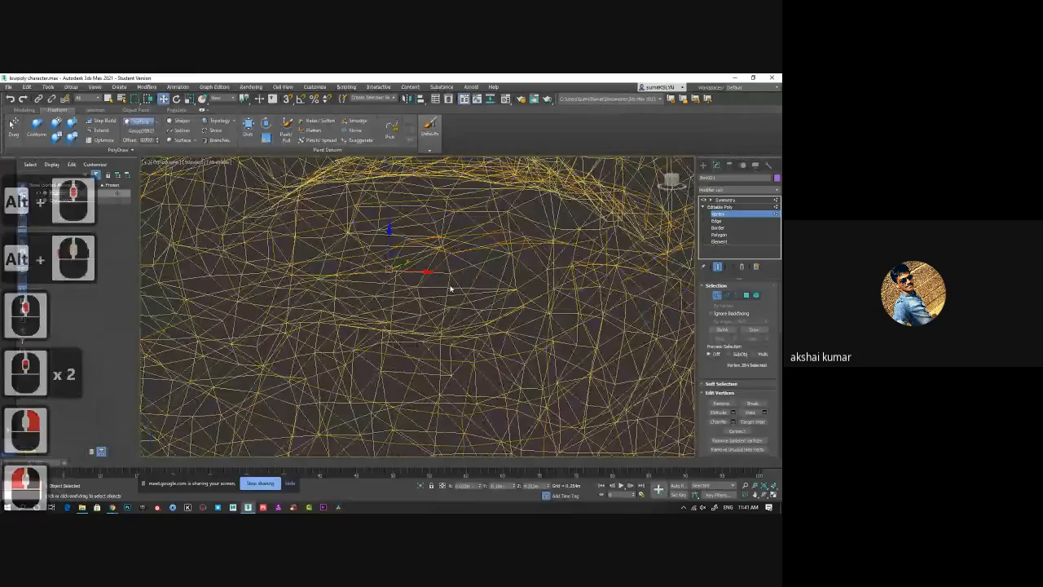
alt+middle_drag(431, 294, 428, 252)
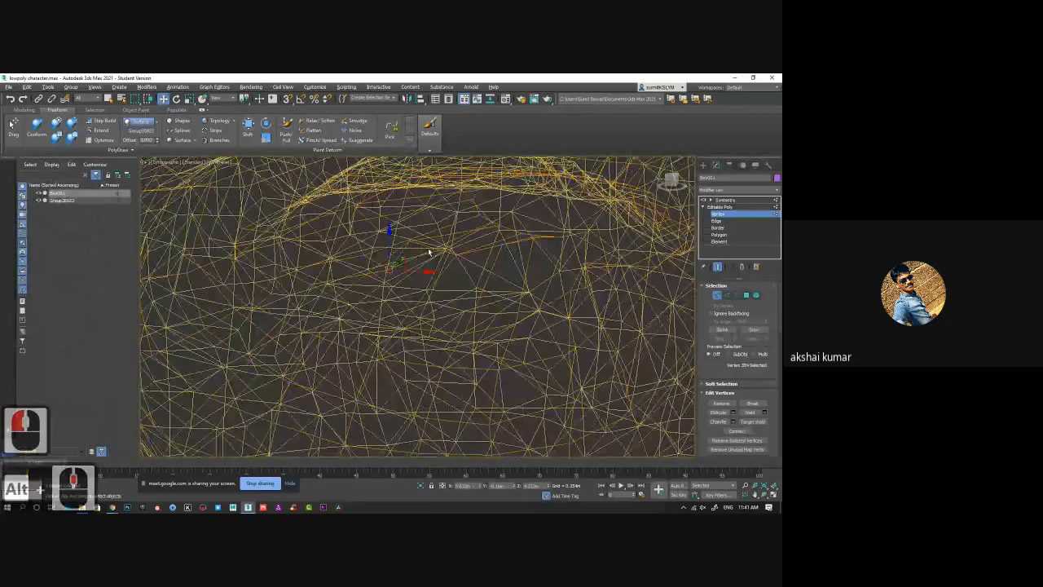
key(F3)
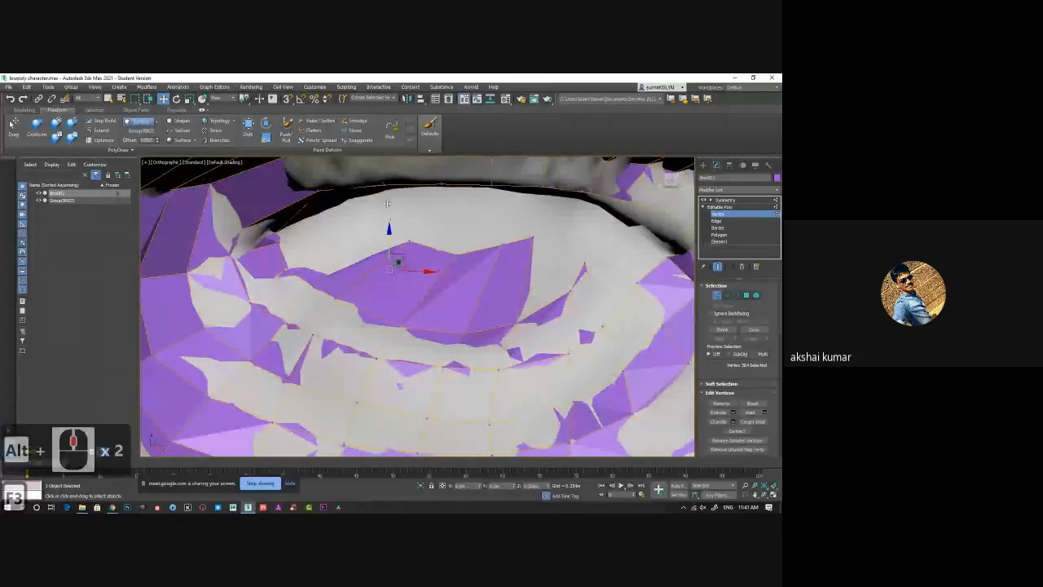
Step: Move the vertex at the inner corner of the eye opening upward and sideways to fit the reference eye surface
mouse_move(388, 203)
alt+middle_down()
mouse_move(386, 181)
mouse_move(391, 295)
mouse_move(414, 292)
alt+middle_up()
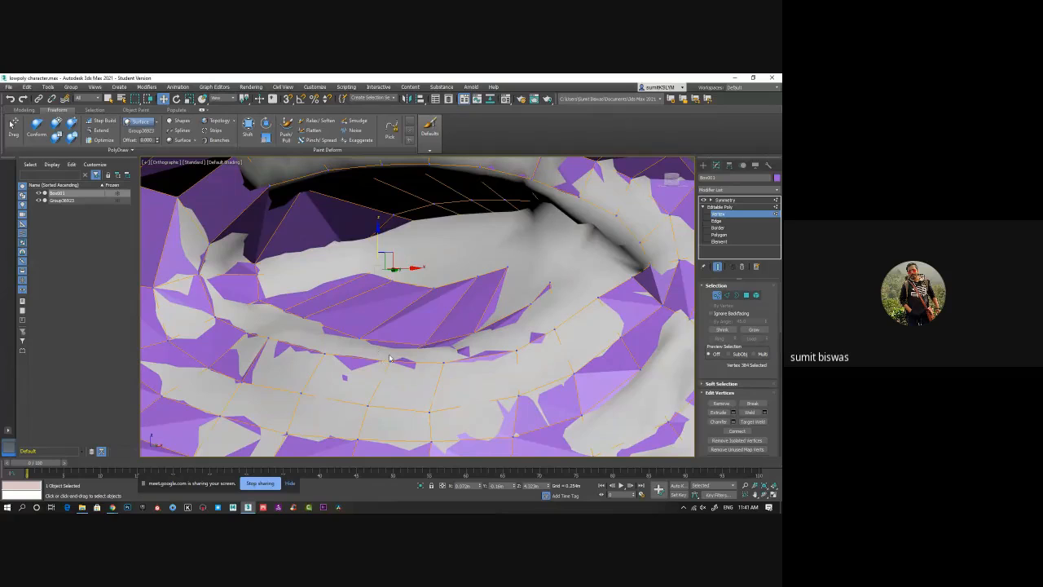
alt+middle_drag(389, 359, 318, 282)
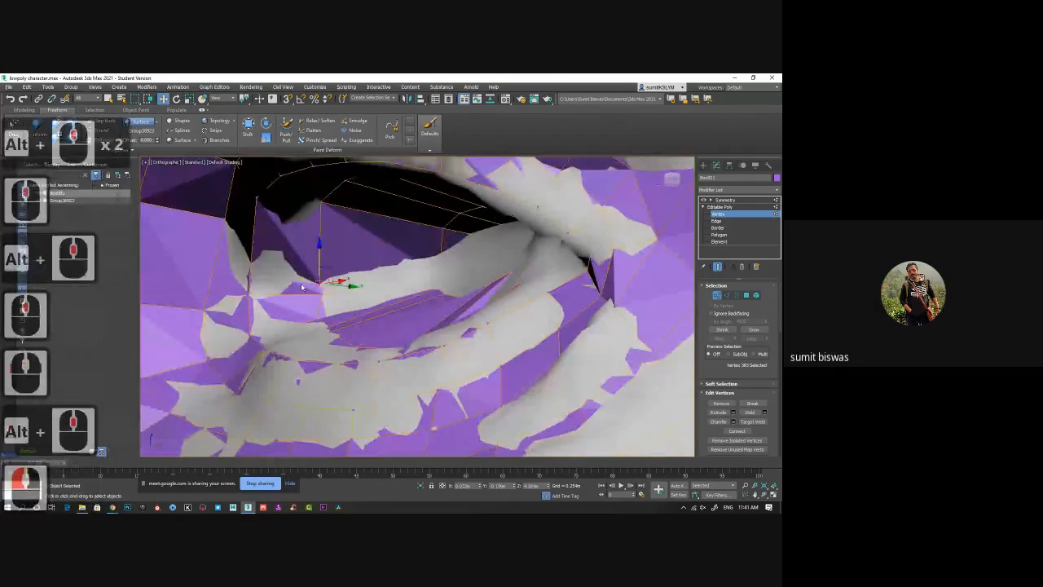
drag(322, 282, 322, 264)
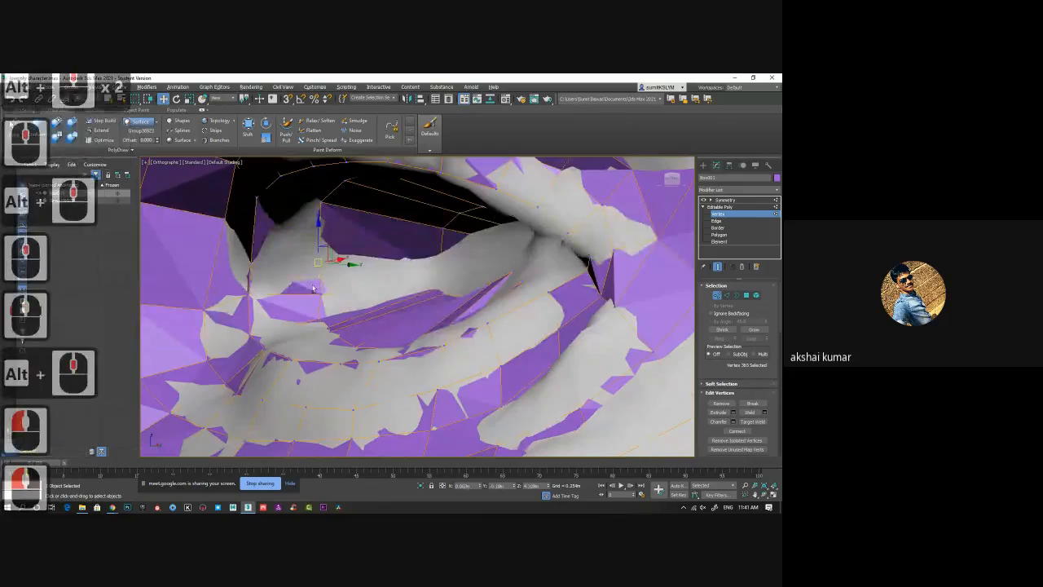
alt+middle_drag(320, 272, 343, 275)
drag(352, 264, 364, 264)
alt+middle_drag(332, 301, 442, 333)
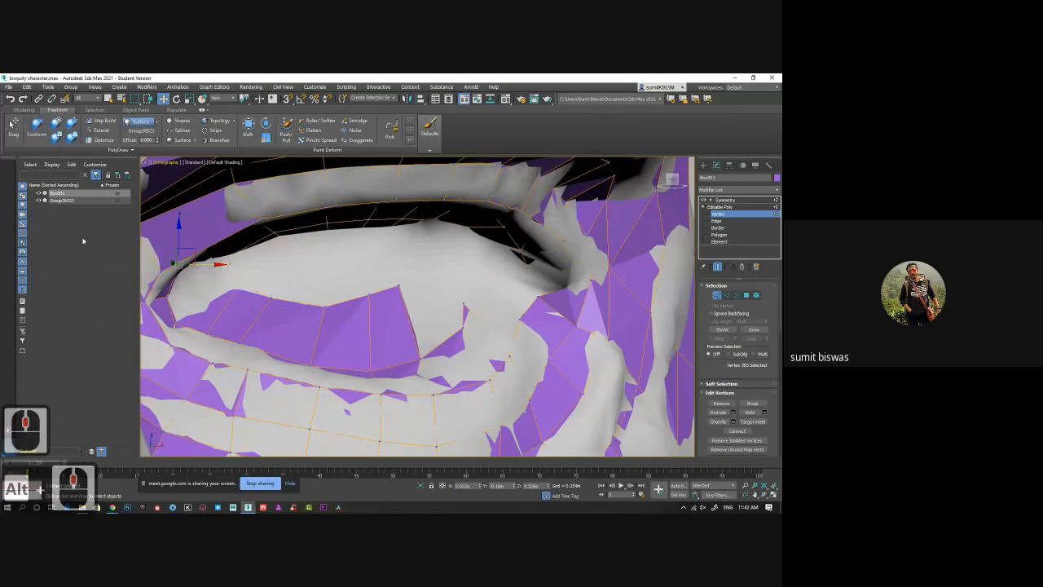
Step: Activate Step Build and place two points on the forehead above the nose bridge, undoing the trial polygon built from them
middle_drag(376, 340, 399, 328)
scroll(383, 296, down, 3)
middle_drag(329, 344, 401, 298)
scroll(428, 353, down, 2)
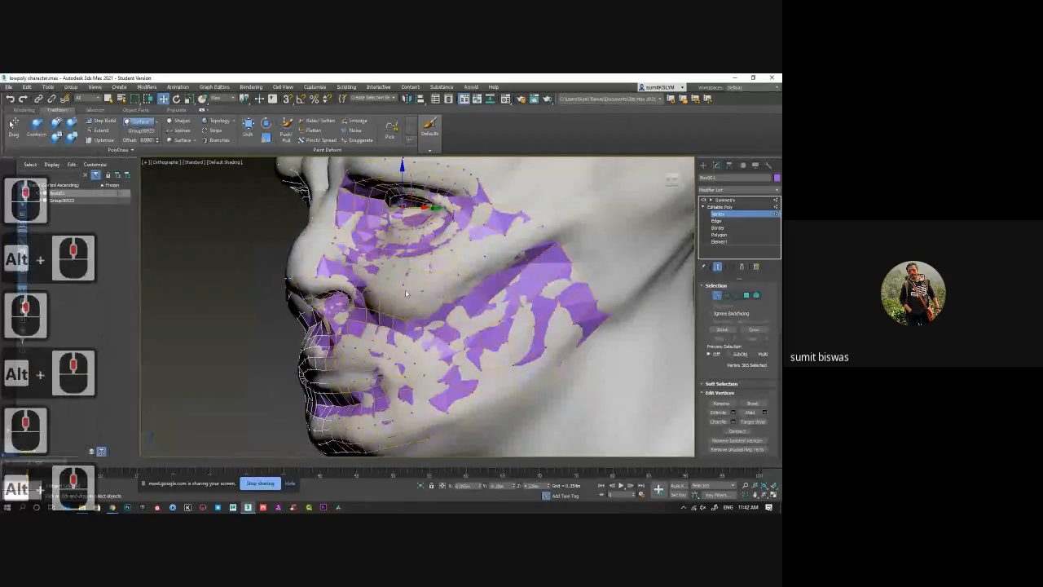
alt+middle_drag(415, 350, 447, 285)
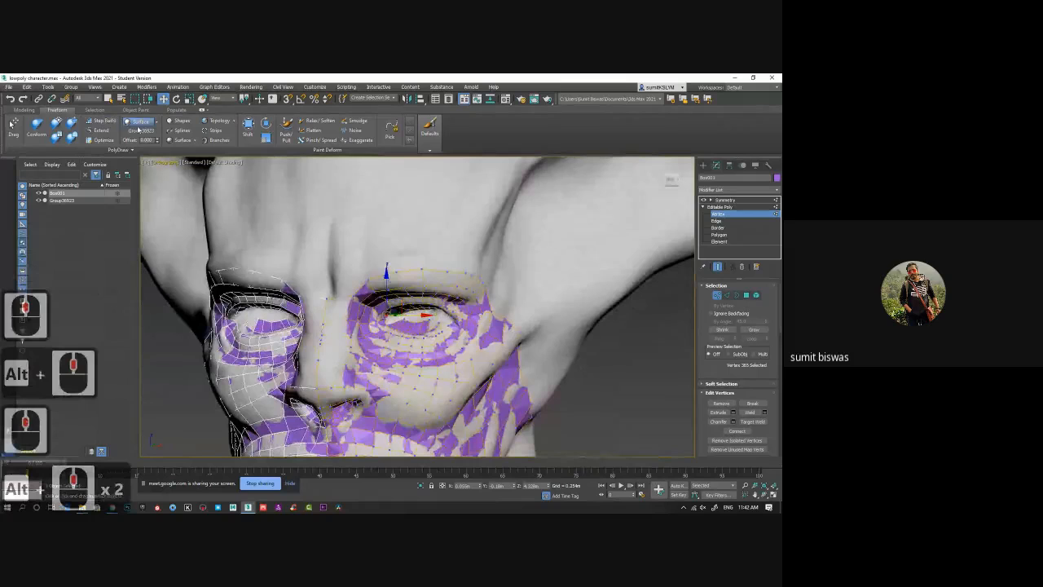
click(218, 183)
alt+middle_drag(418, 280, 380, 303)
scroll(400, 300, up, 3)
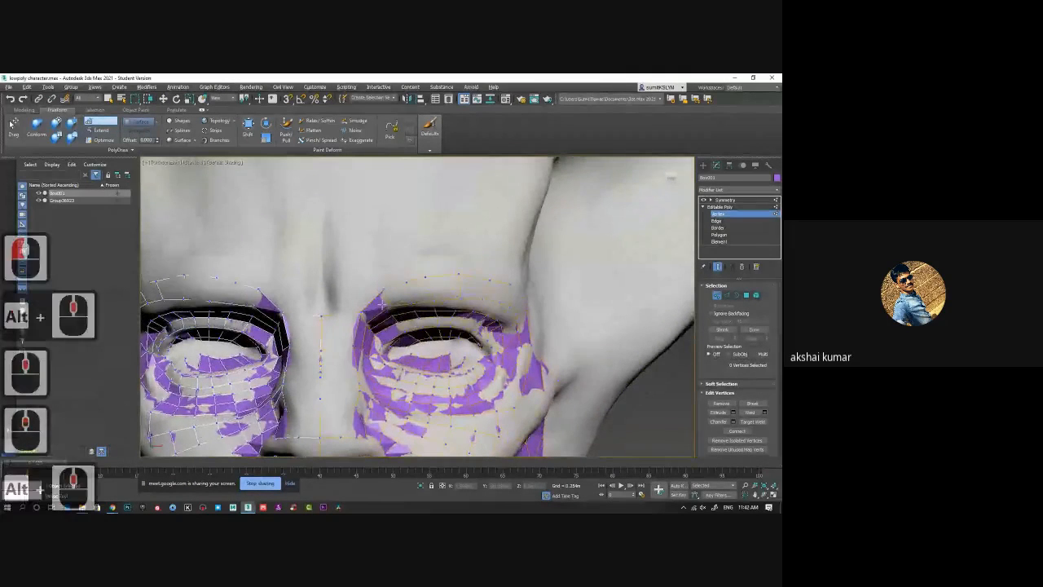
double_click(334, 240)
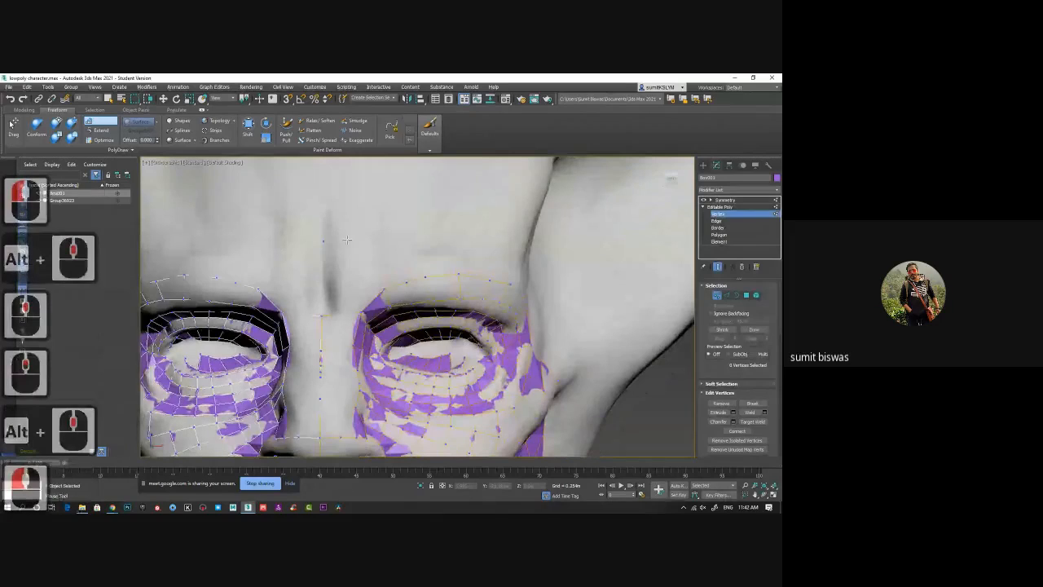
shift+click(340, 315)
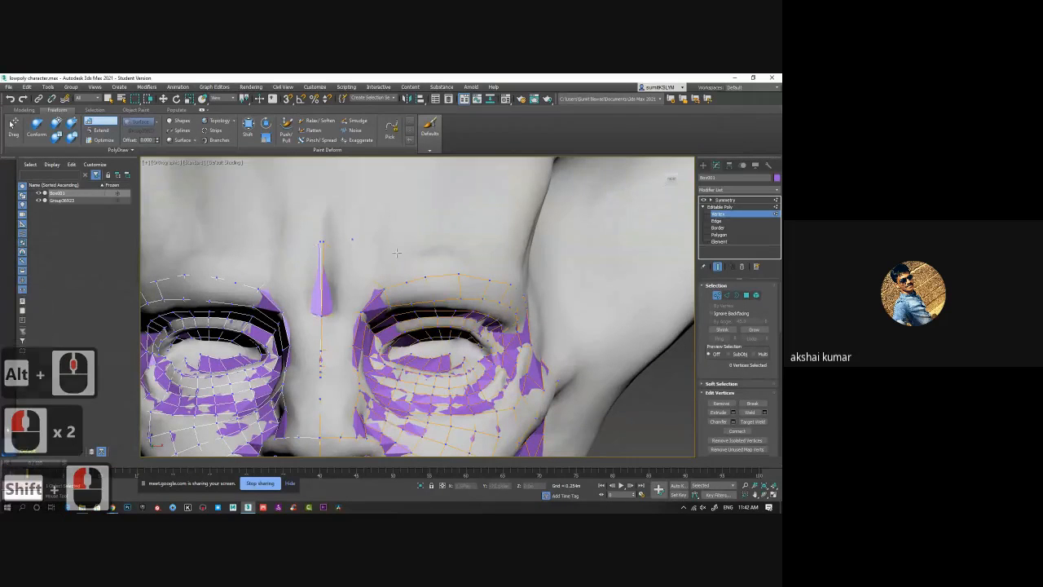
key(ctrl+z)
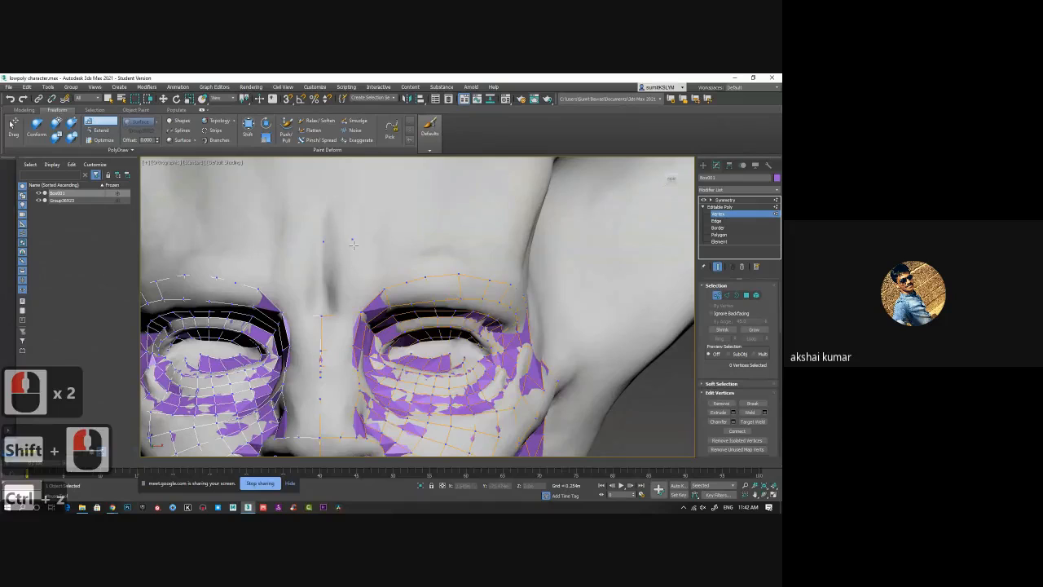
Step: Lower the outer forehead point, add another above it, and build polygons connecting the nose bridge, inner brow and forehead centre
key(shift)
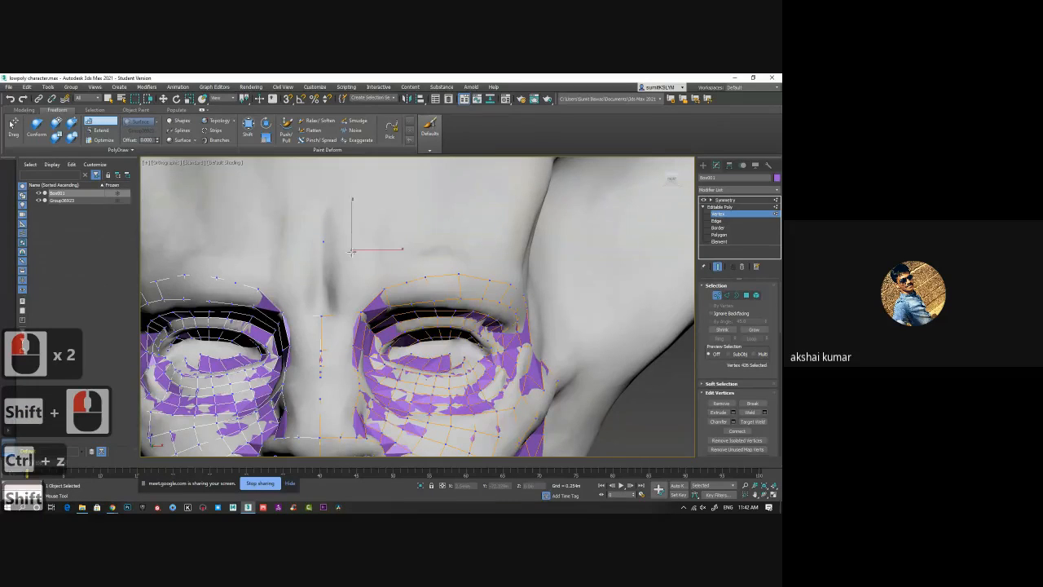
click(353, 270)
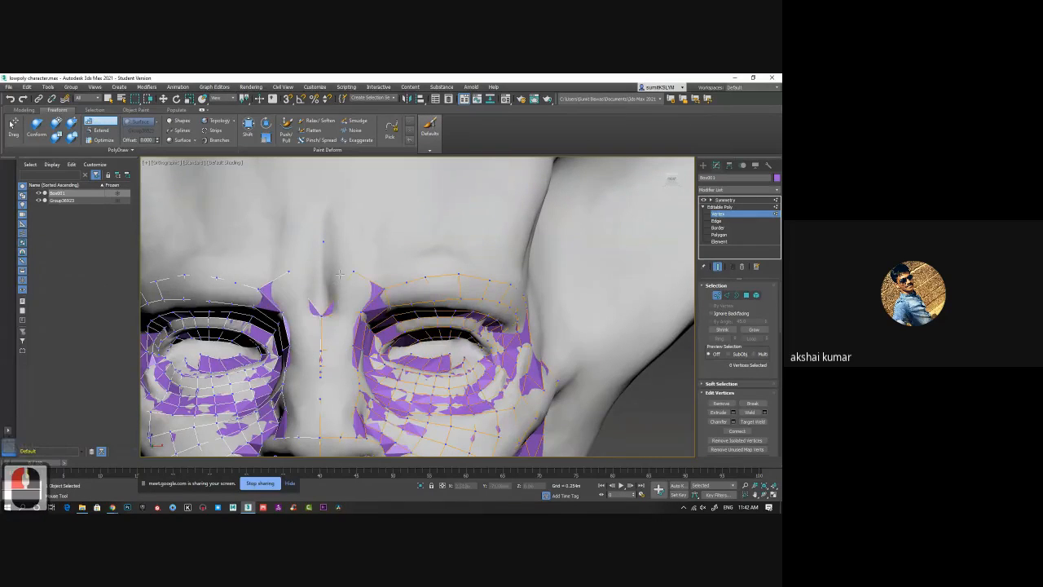
shift+click(376, 291)
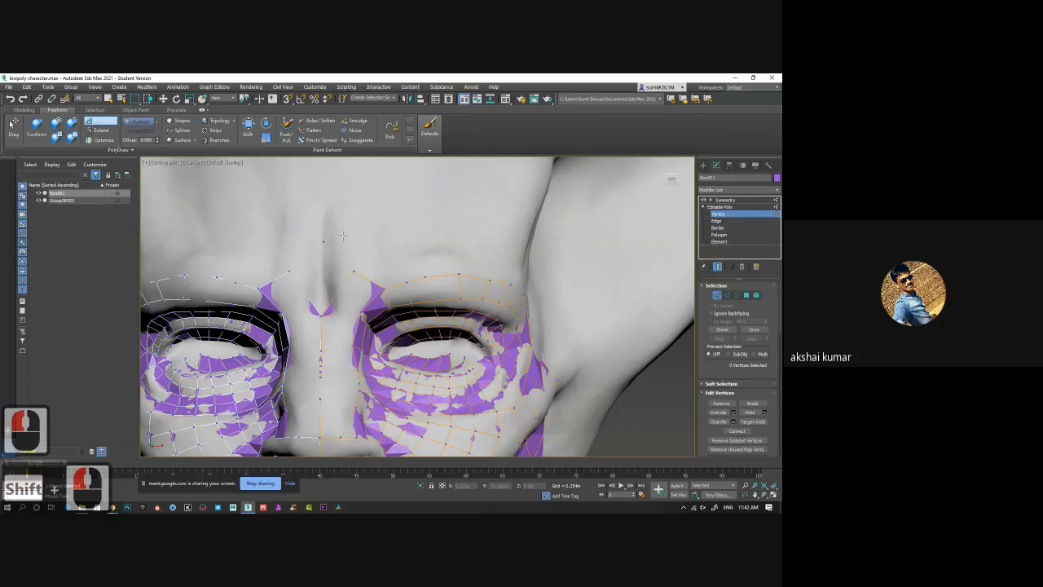
click(331, 280)
shift+click(337, 271)
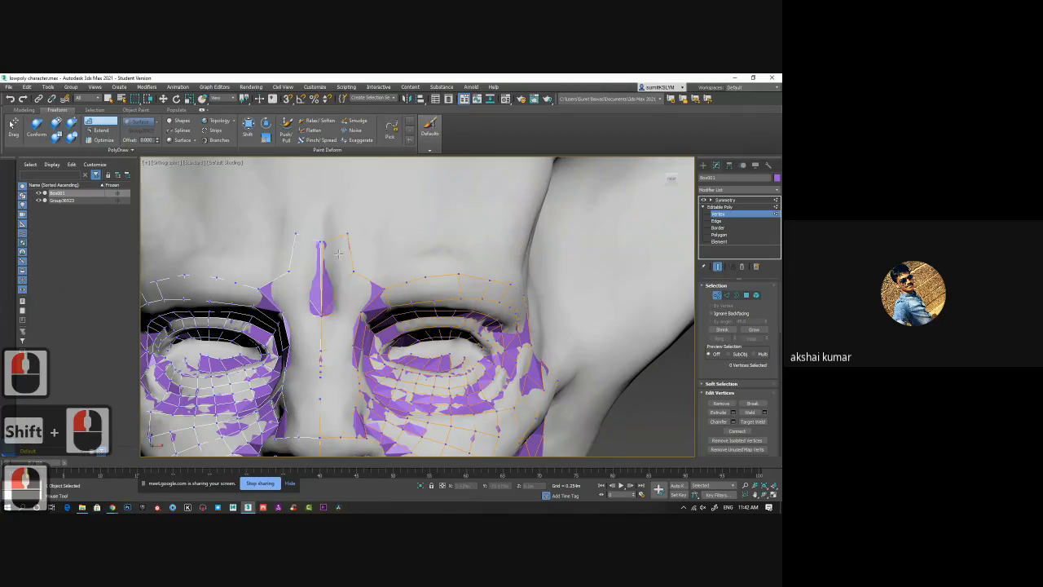
Step: Place two points on the forehead above the inner eyebrow and build polygons between them and the brow edge
click(390, 245)
click(436, 237)
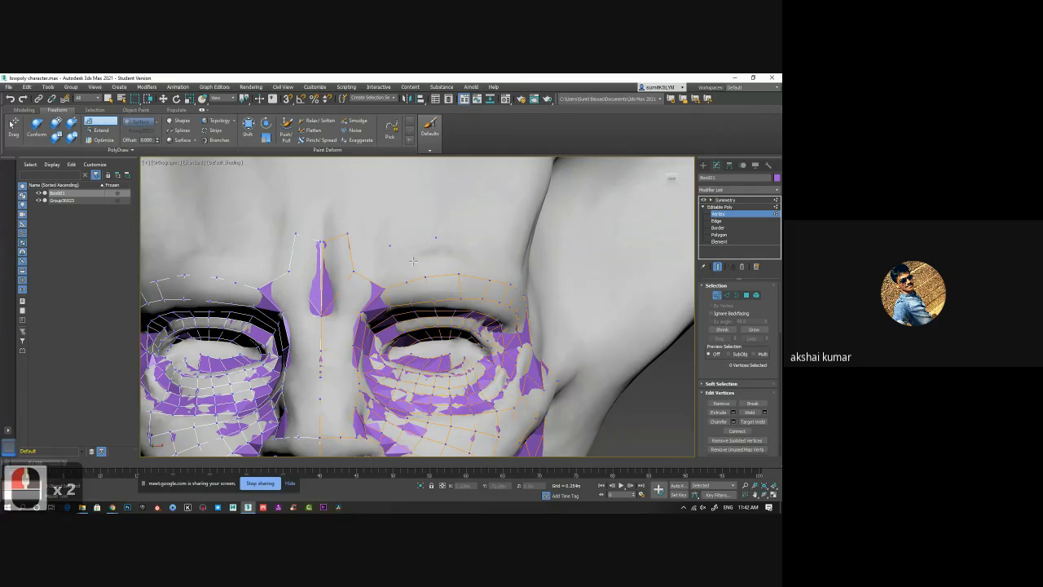
shift+click(396, 280)
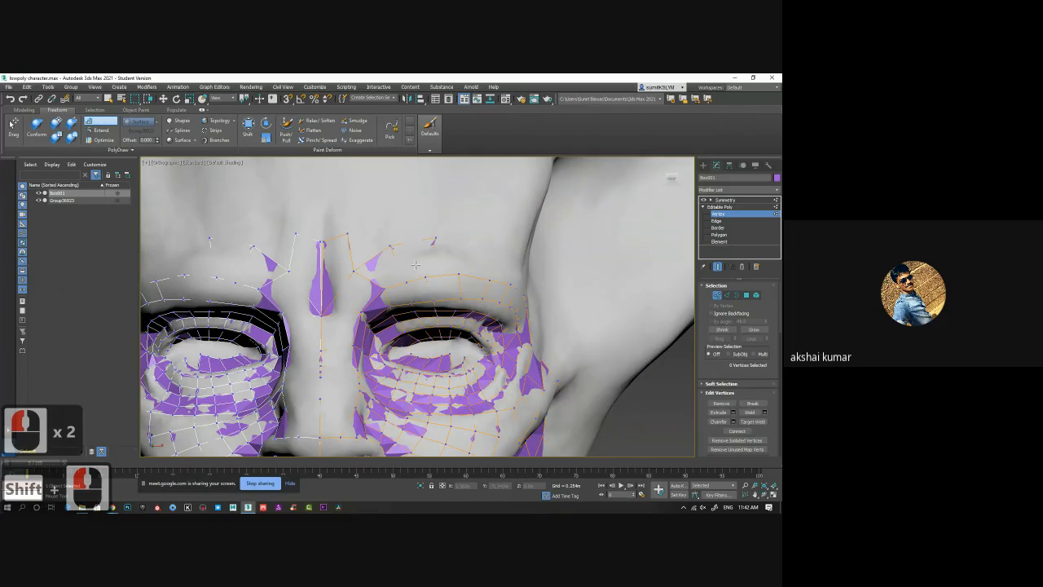
shift+click(434, 238)
Step: Shift the last forehead point inward, place two more toward the outer brow and build the polygons down to the brow edge
click(419, 239)
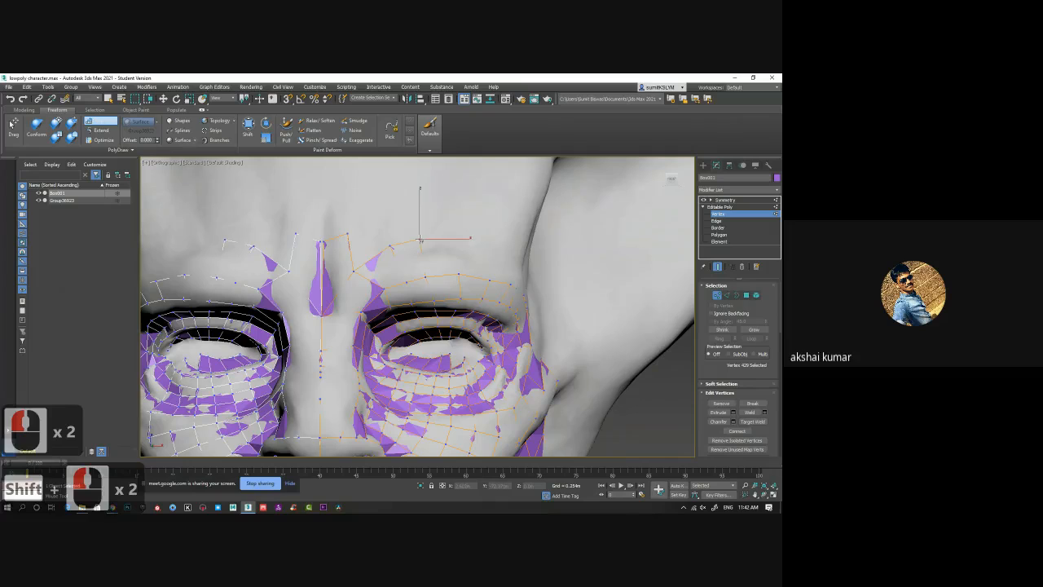
click(460, 237)
click(490, 241)
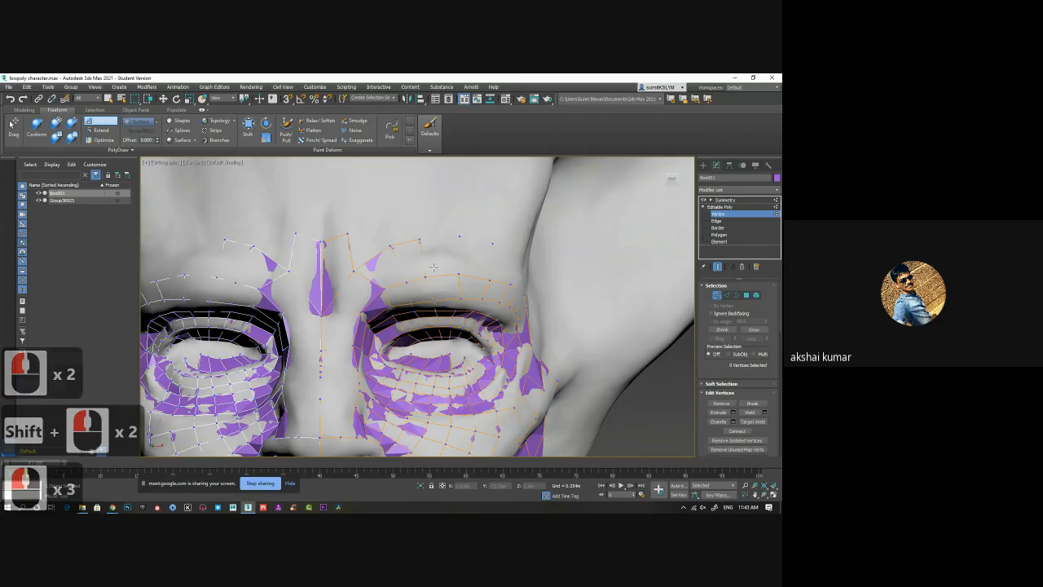
shift+drag(433, 263, 464, 257)
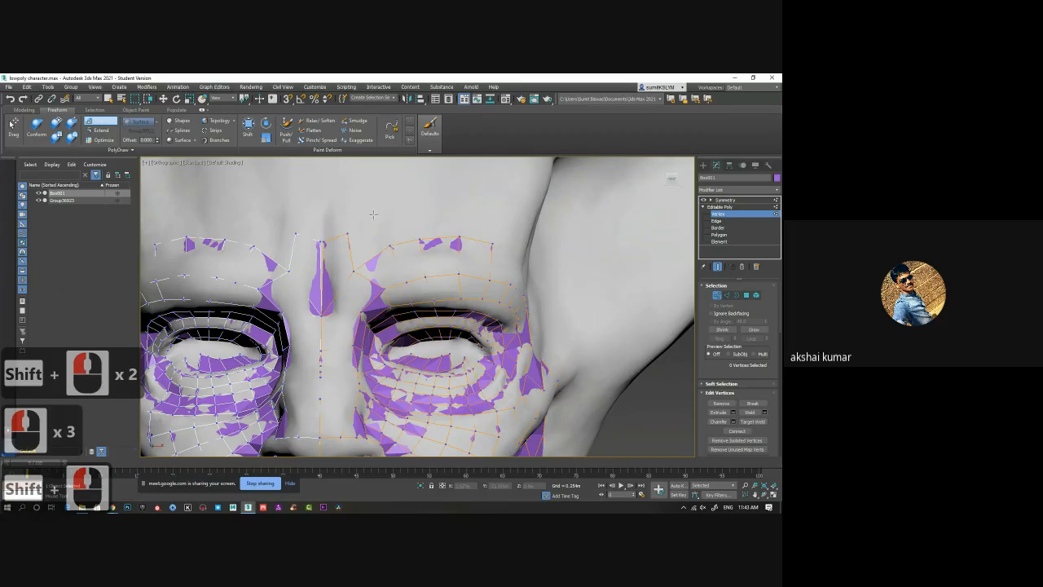
alt+middle_drag(383, 213, 346, 275)
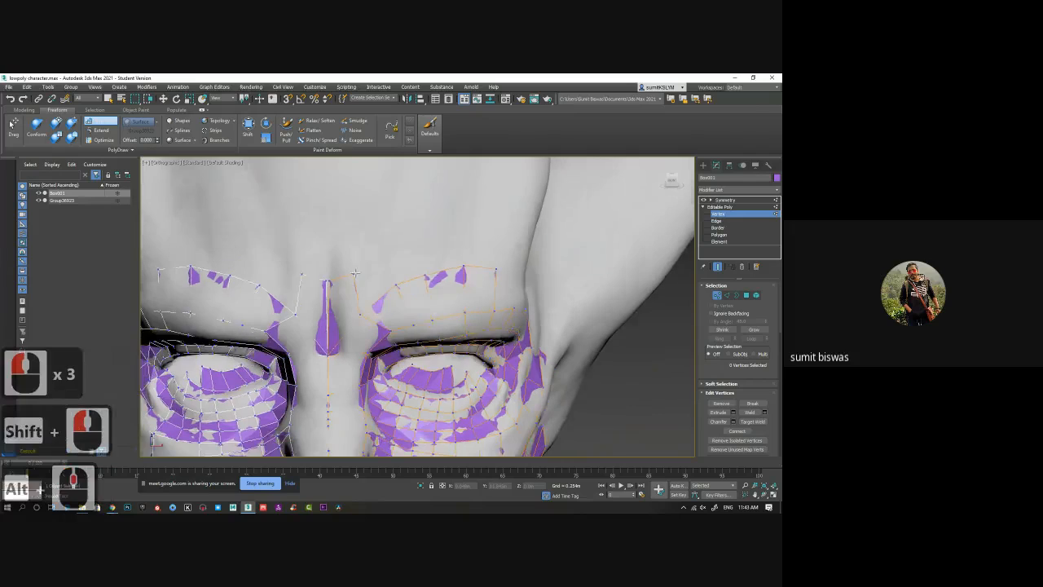
Step: Undo the last forehead edit and raise the vertices at the forehead centre above the nose bridge
key(ctrl+z)
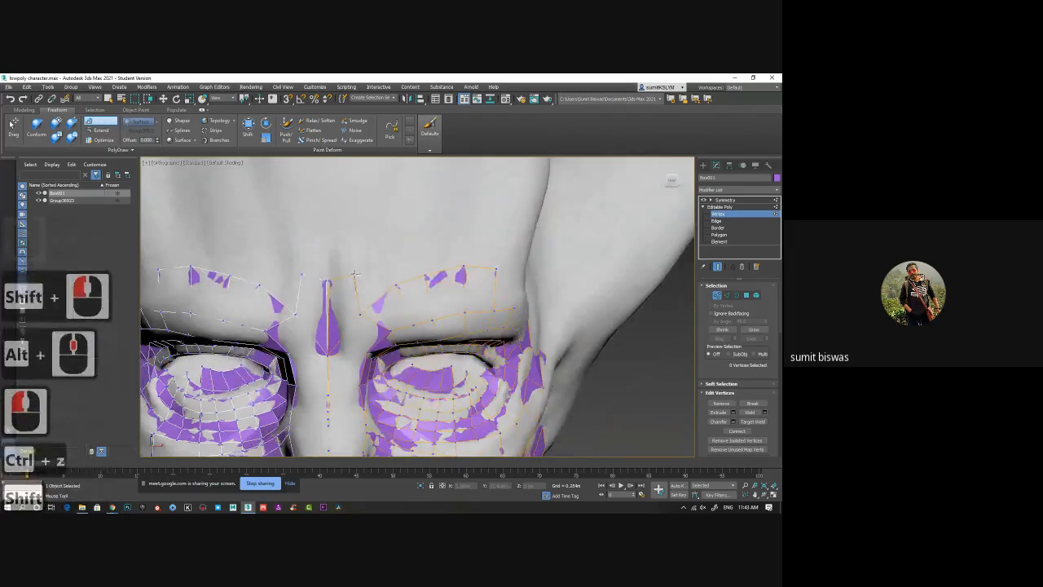
drag(328, 280, 328, 262)
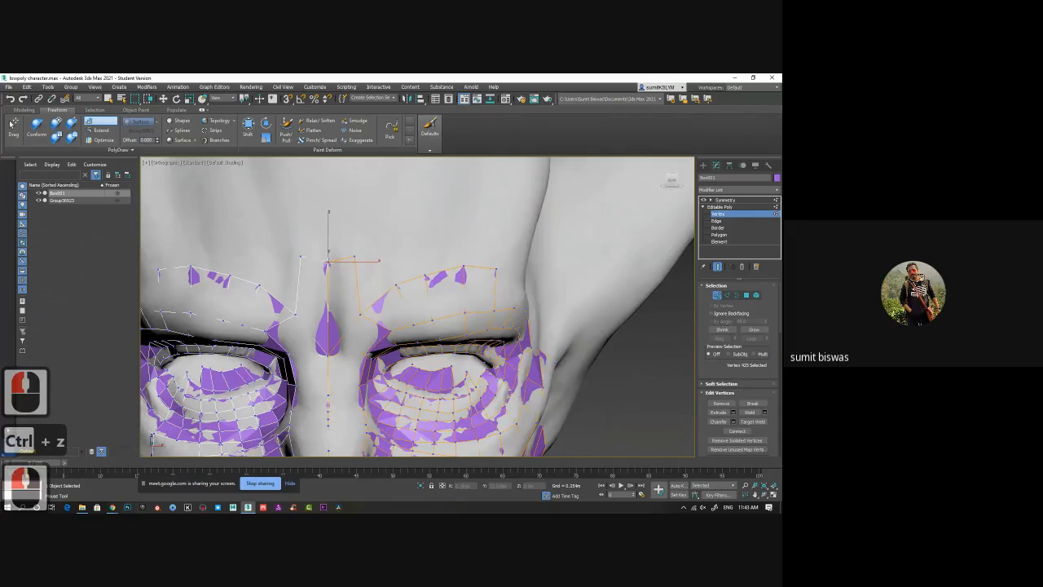
click(399, 254)
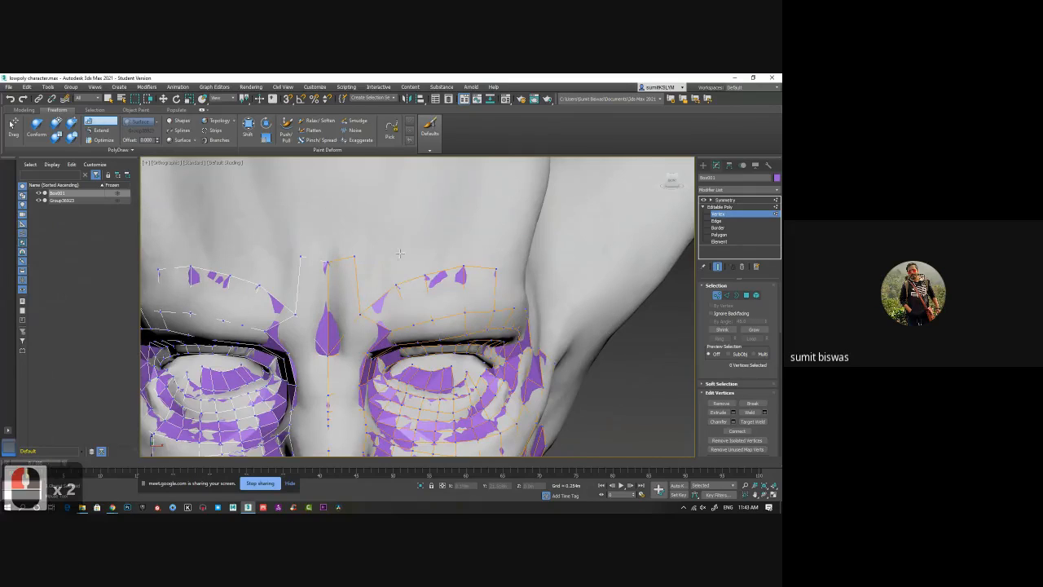
click(355, 244)
Step: Place a row of four points on the forehead above the brow and build polygons down to the existing brow polygons
click(385, 231)
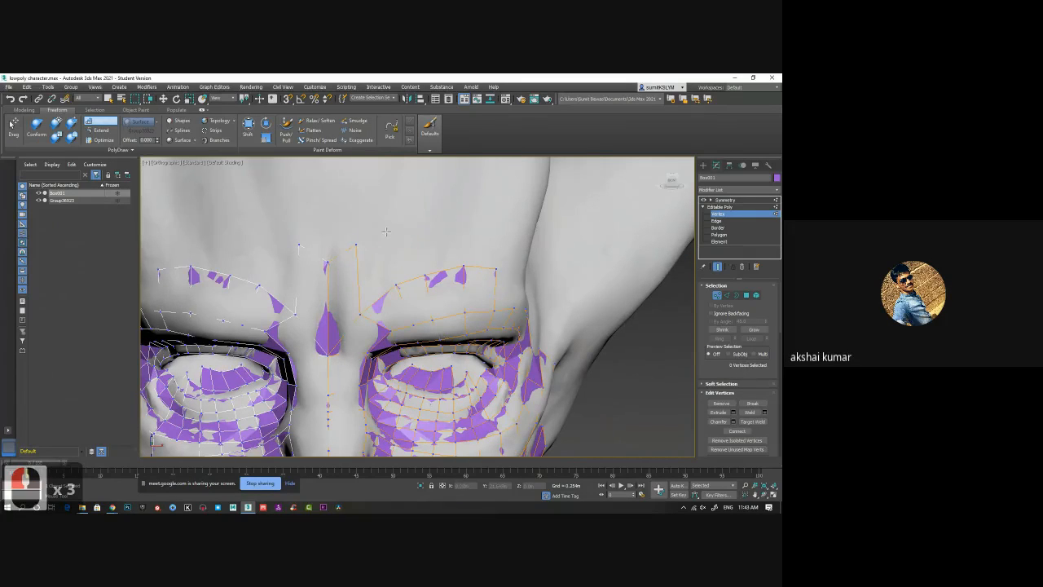
click(391, 233)
click(426, 222)
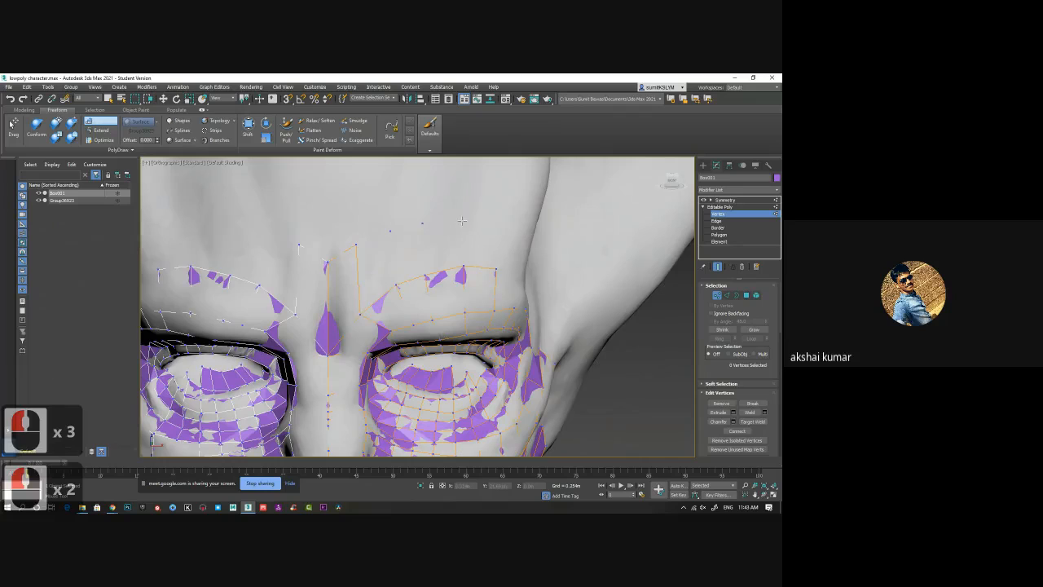
shift+drag(496, 236, 391, 253)
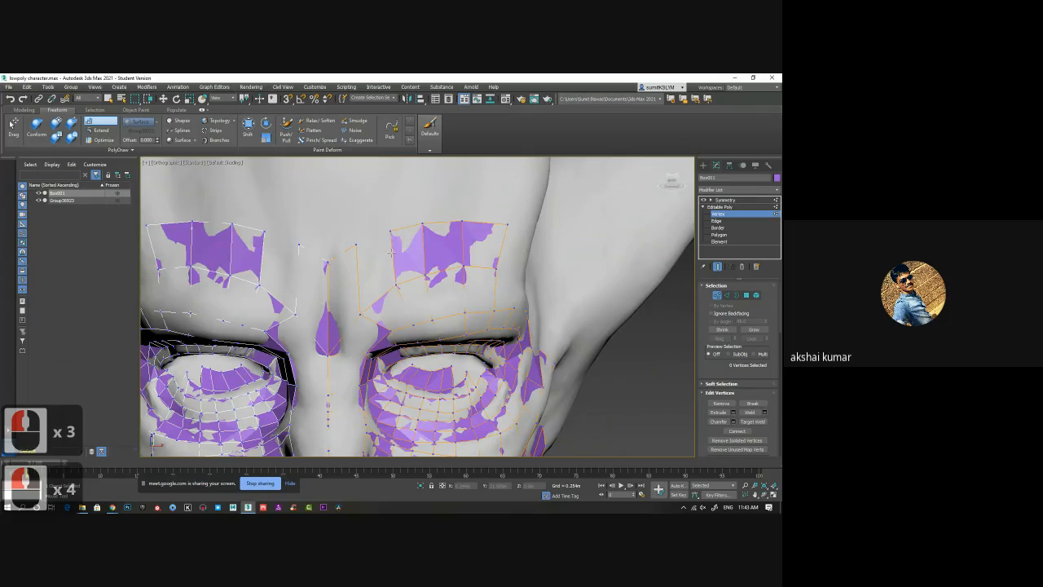
click(364, 269)
shift+click(363, 289)
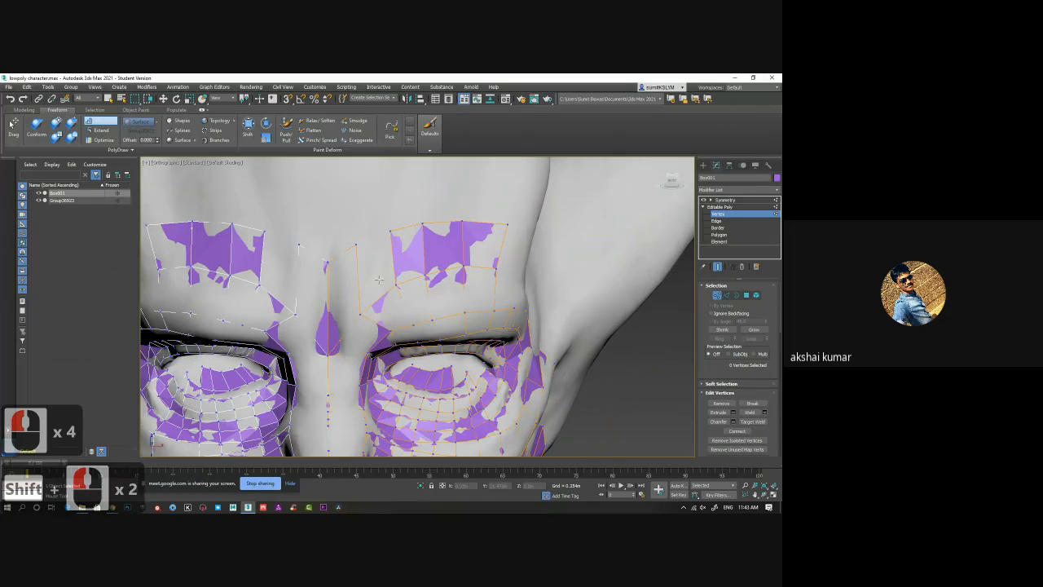
Step: Add a point past the outer end of the new forehead row and build the polygon down to the outer brow
scroll(405, 277, down, 2)
alt+middle_drag(405, 277, 466, 303)
shift+click(417, 274)
scroll(423, 272, up, 5)
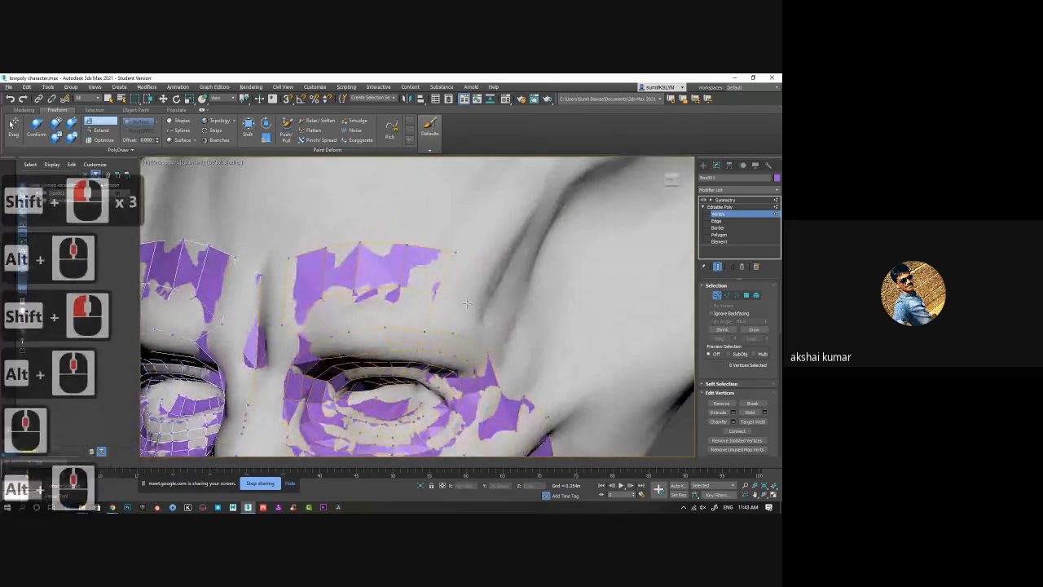
click(467, 303)
shift+click(473, 279)
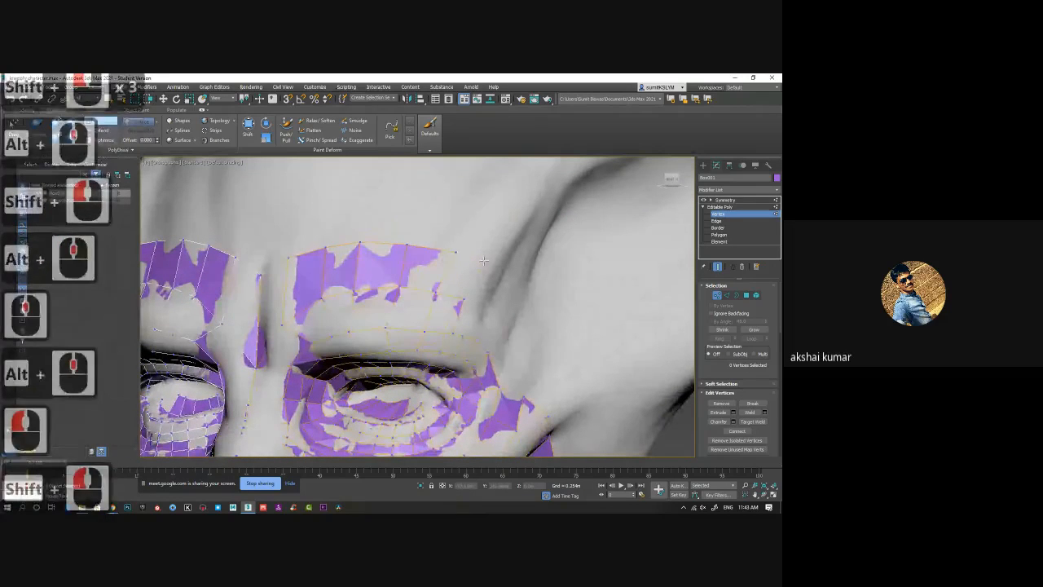
Step: Place two points high on the forehead, undo the trial polygons, and build a polygon down to the row above the brow
alt+middle_drag(438, 287, 421, 326)
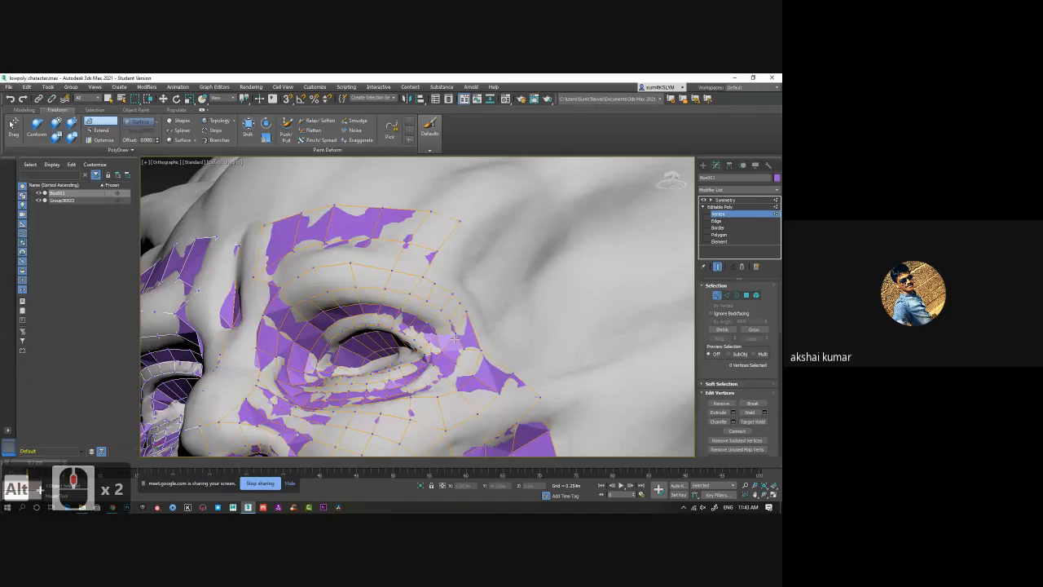
alt+middle_drag(369, 303, 359, 282)
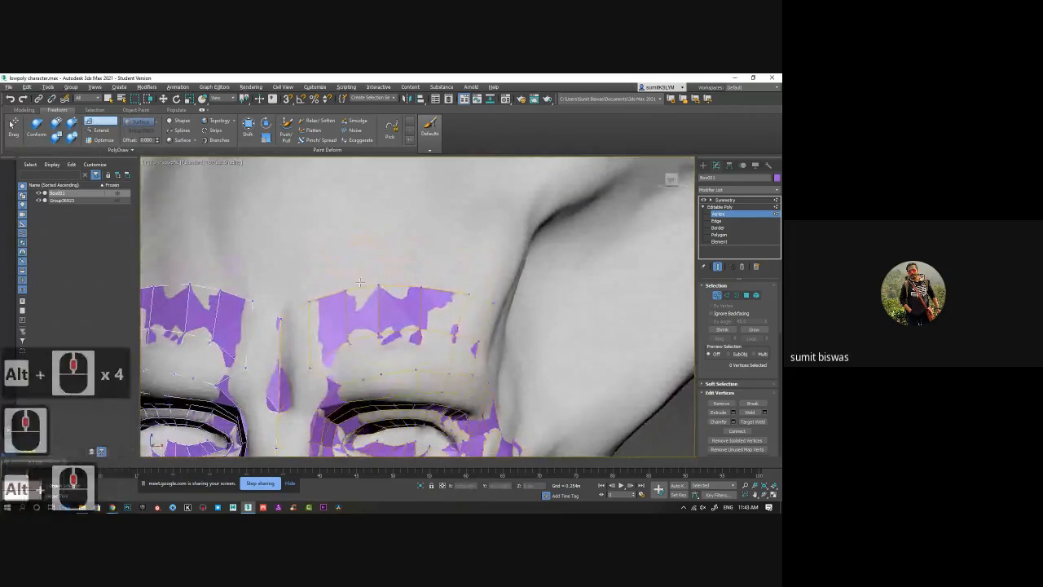
click(331, 245)
click(331, 246)
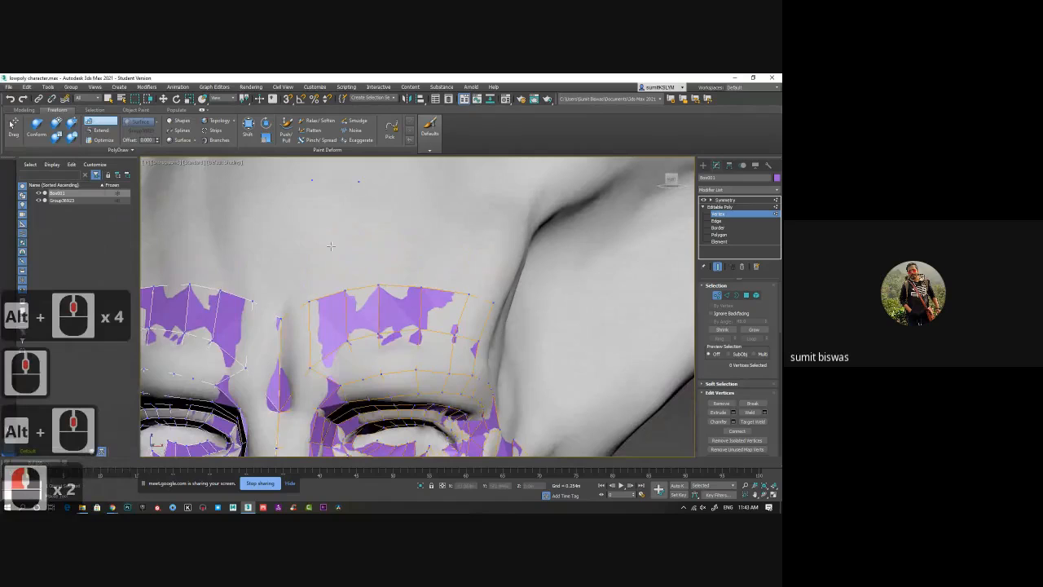
shift+click(330, 218)
key(ctrl+z)
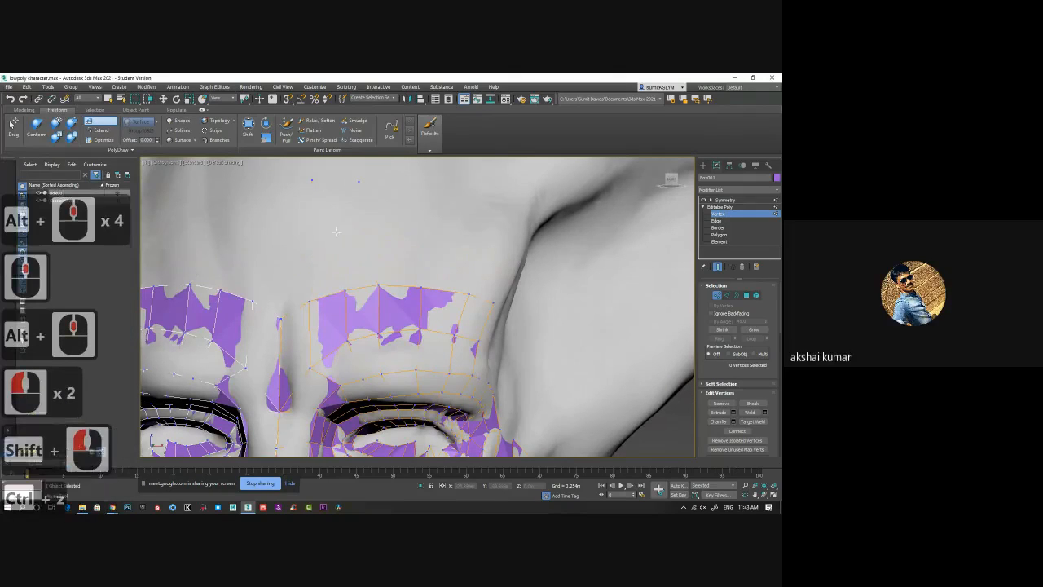
shift+click(355, 253)
key(ctrl+z)
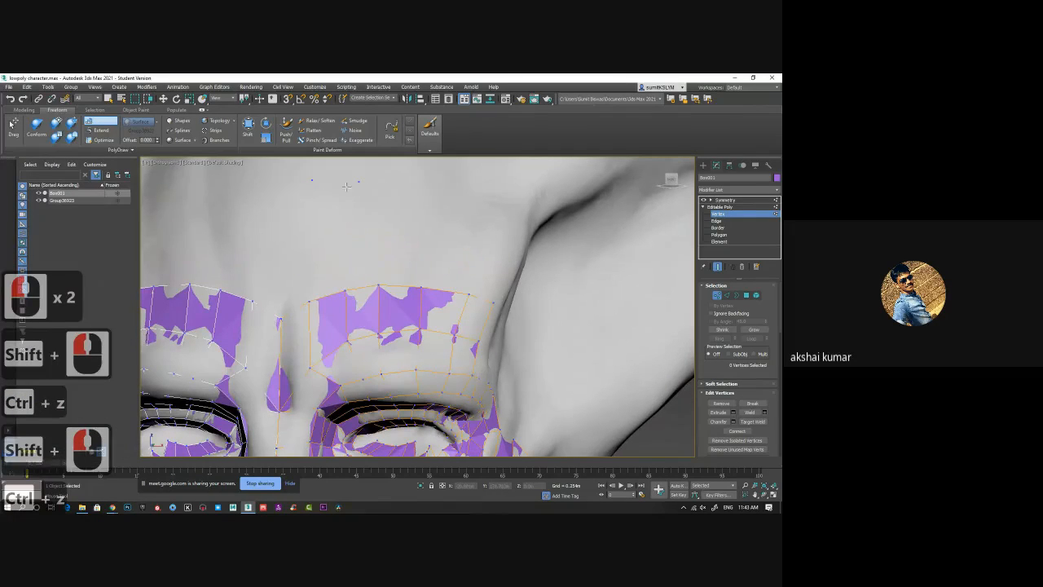
shift+click(369, 206)
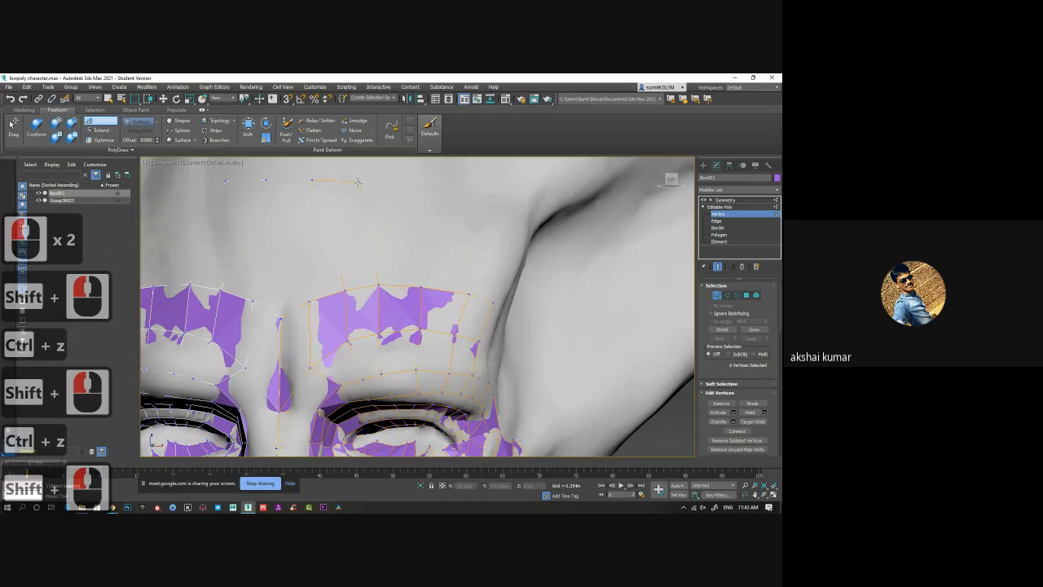
Step: Shift the two upper forehead points outward, place another on their inner side and build the adjoining polygon
shift+click(360, 180)
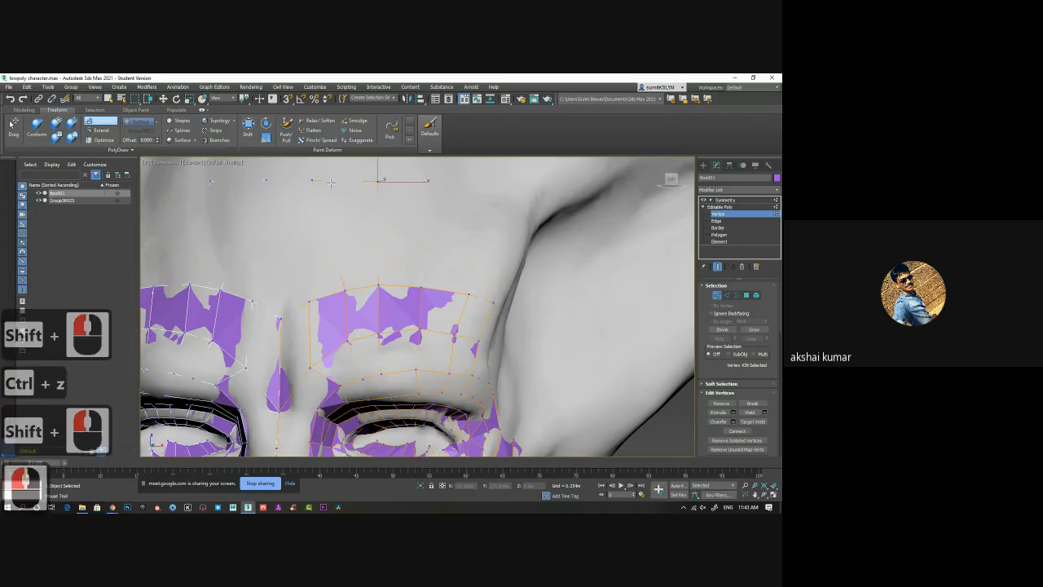
click(343, 180)
click(343, 180)
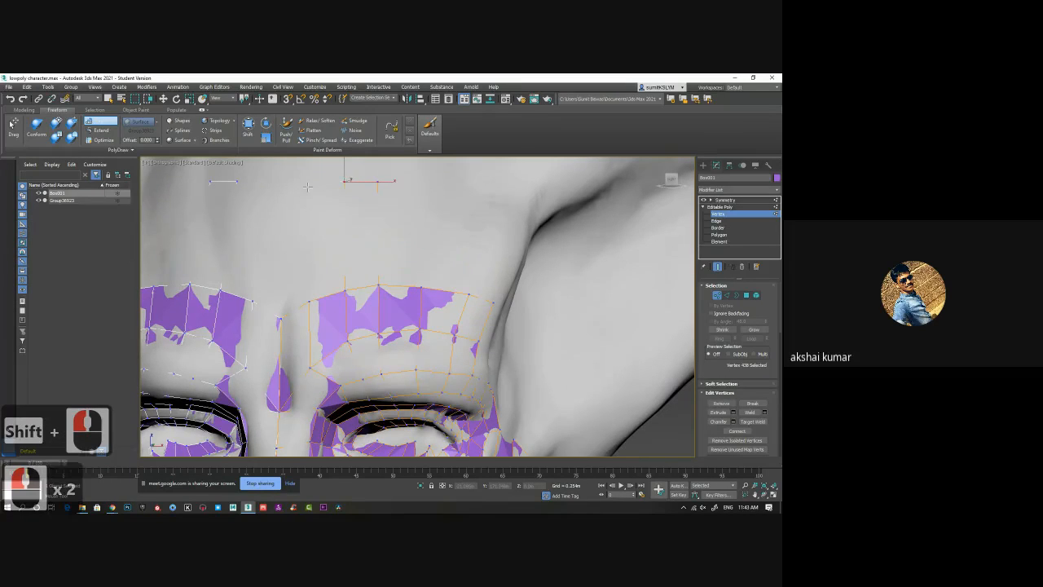
shift+click(298, 203)
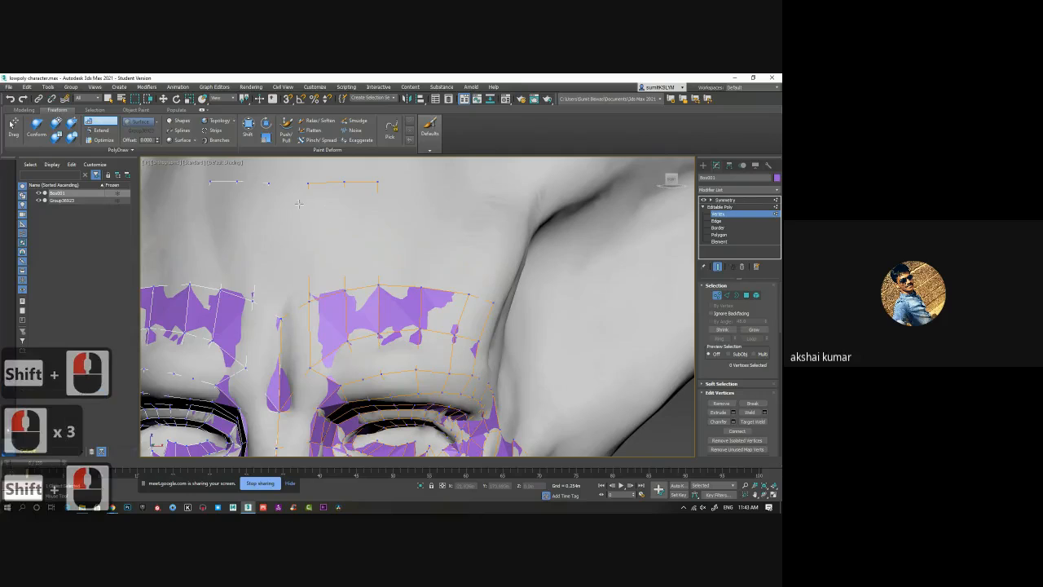
Step: Try to build a polygon across the forehead centre from a new point near the midline, and undo that point
click(302, 232)
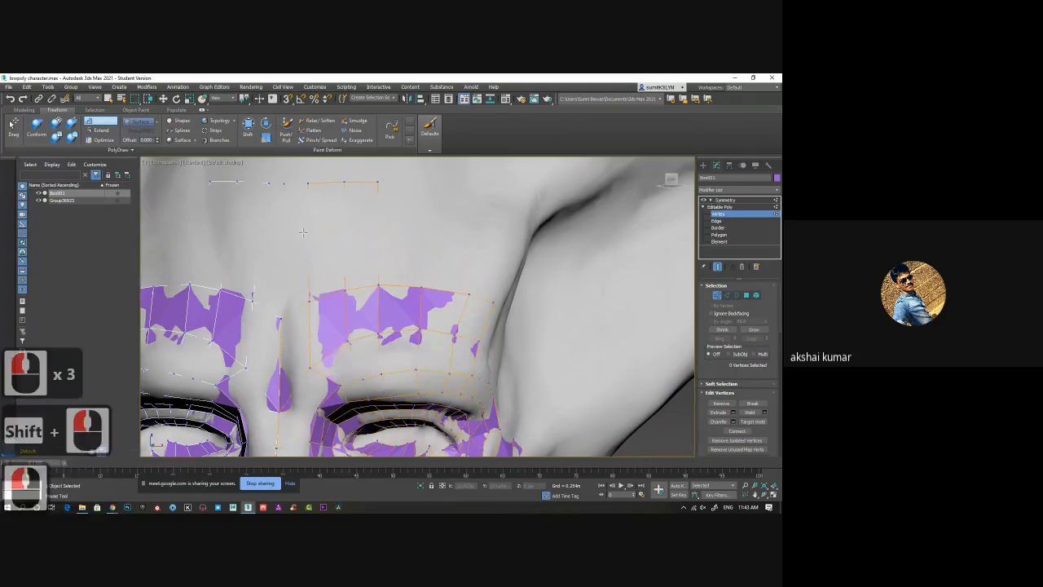
shift+click(298, 295)
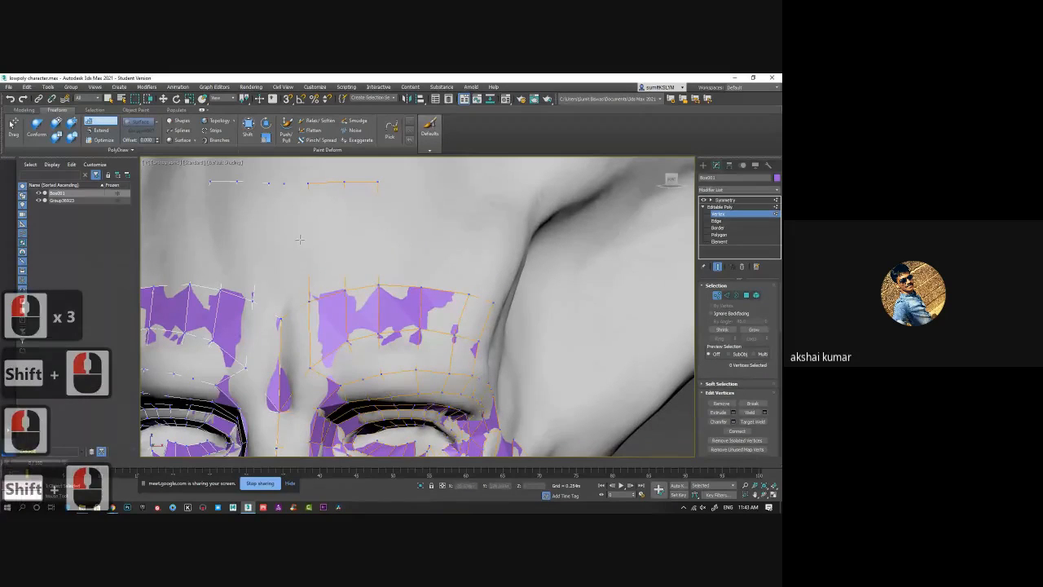
shift+click(303, 194)
shift+click(472, 205)
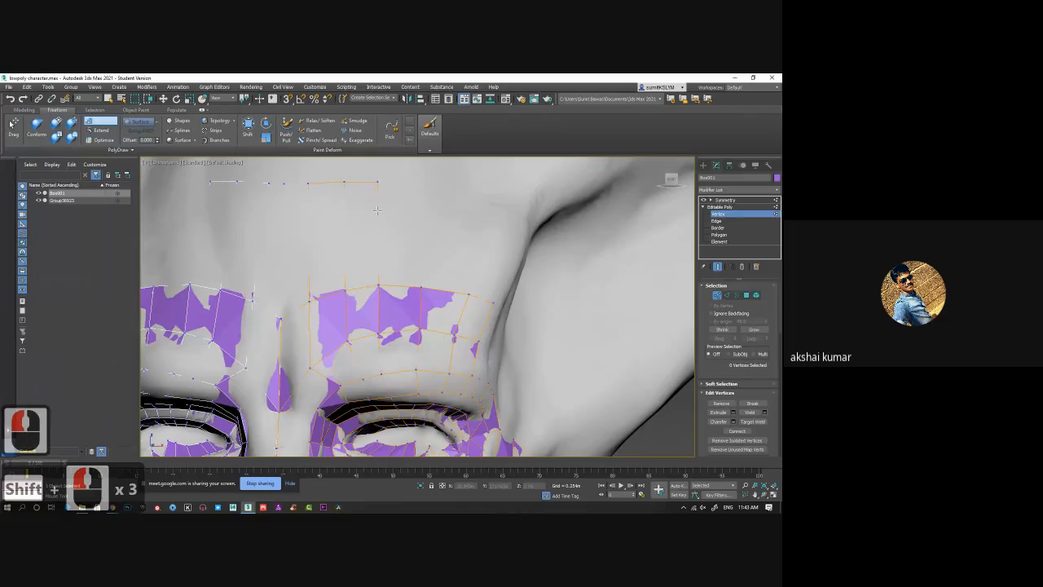
alt+middle_drag(384, 231, 357, 208)
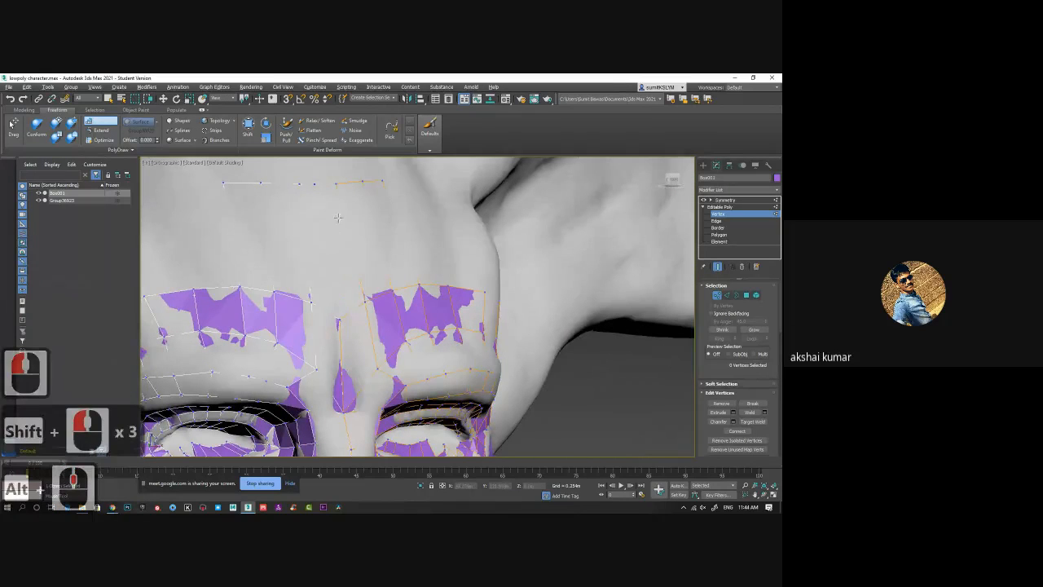
shift+click(325, 183)
shift+click(351, 283)
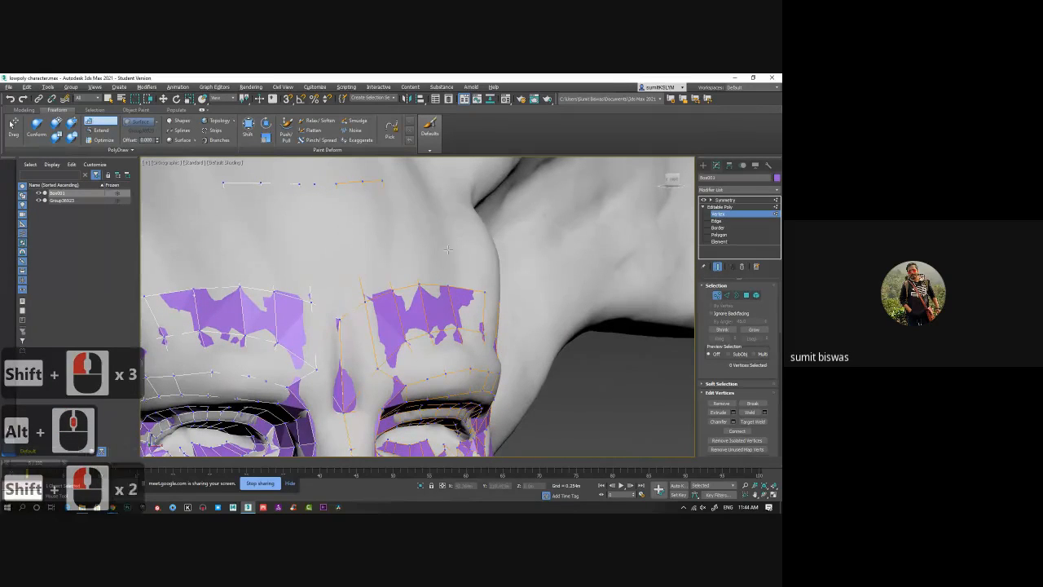
key(ctrl+z)
Step: Try removing vertices along the forehead row above the brow, and undo the removals
alt+click(420, 284)
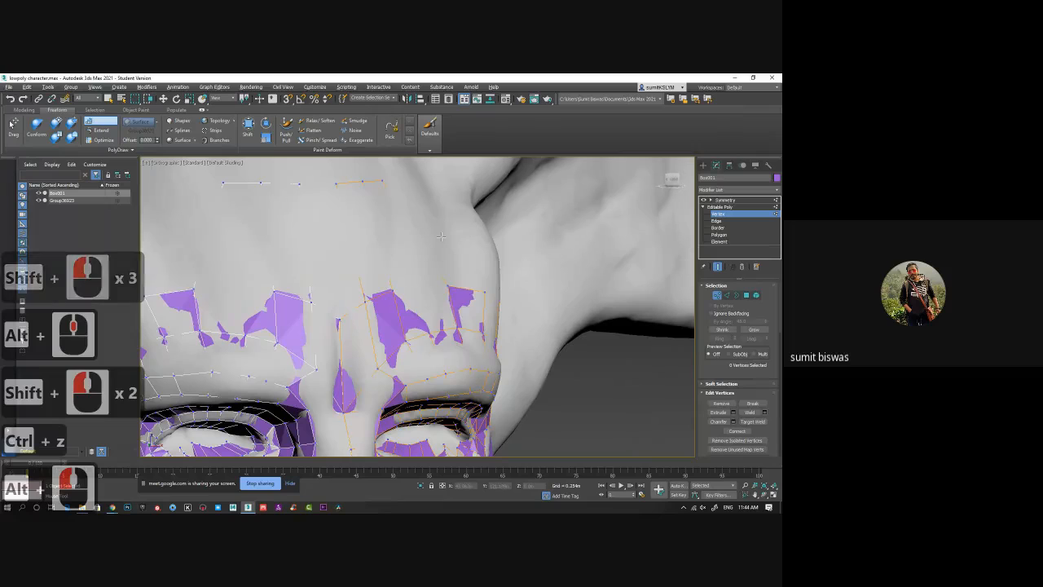
alt+click(447, 286)
key(ctrl+z)
alt+middle_drag(484, 252, 456, 246)
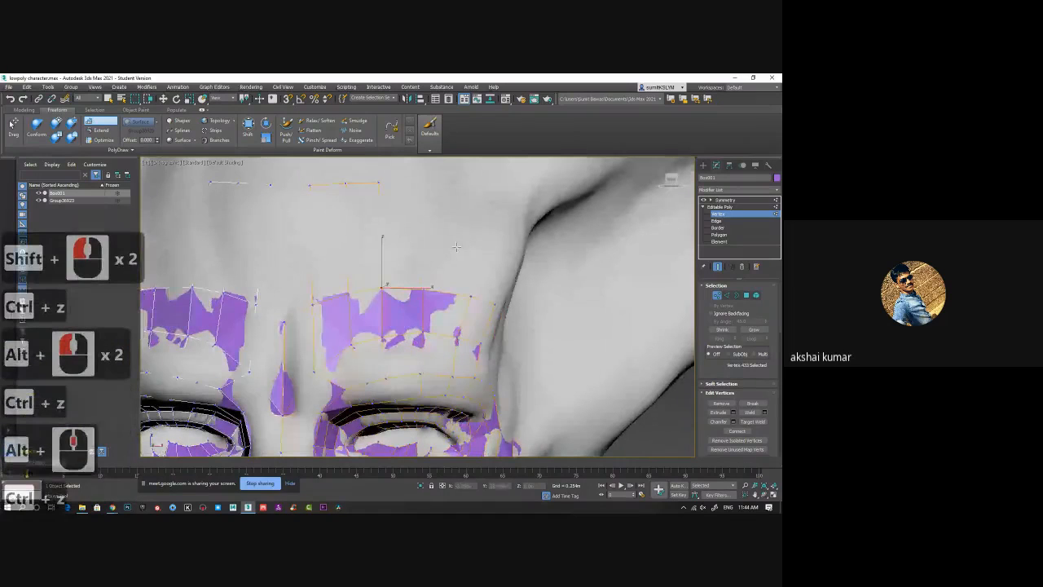
Step: Extend the upper forehead row outward with two more points and build the polygons down to the row above the brow
click(399, 263)
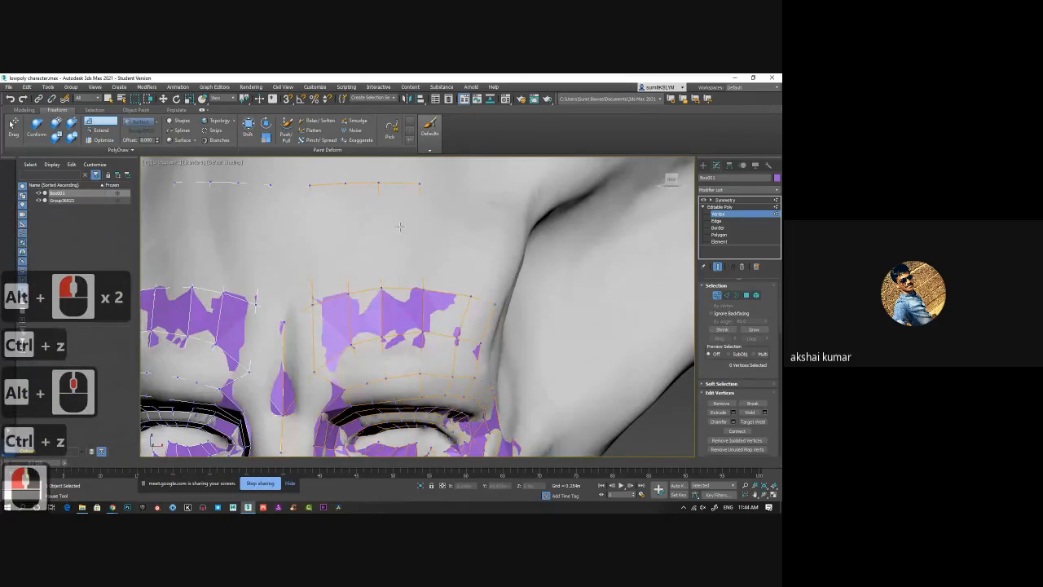
shift+click(457, 201)
click(465, 193)
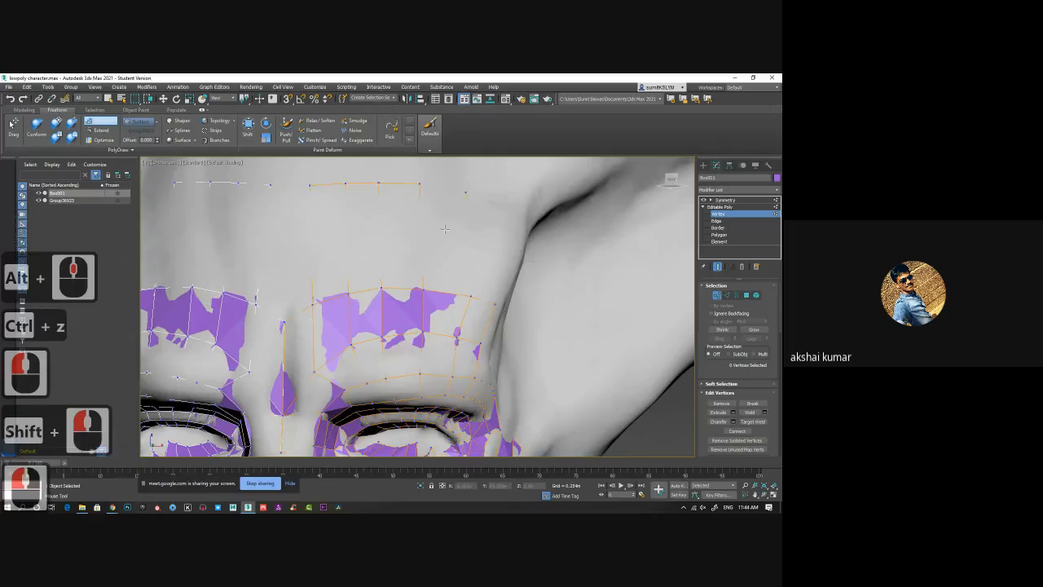
shift+click(444, 229)
key(ctrl+z)
shift+click(421, 210)
shift+click(424, 209)
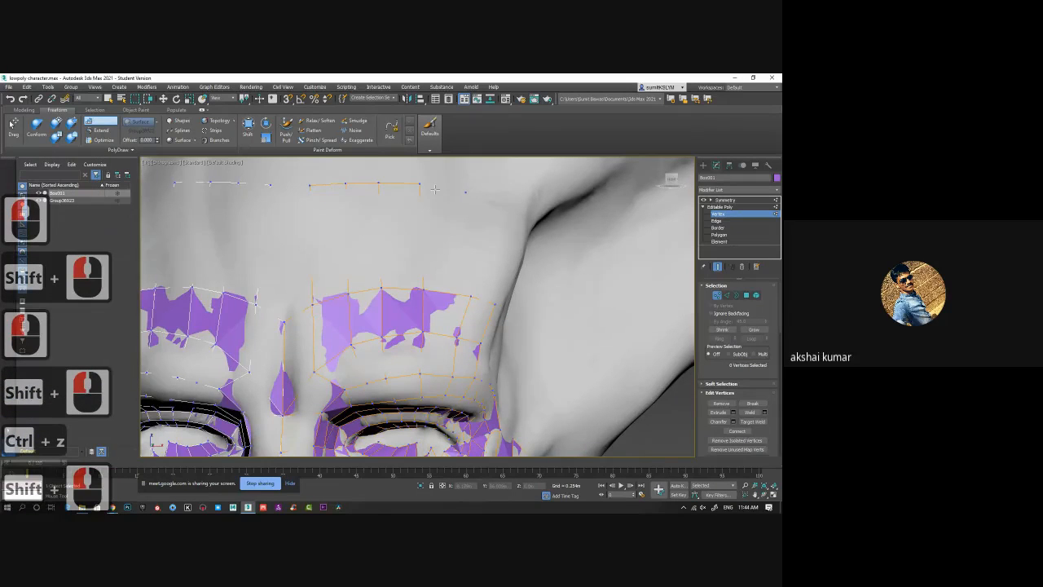
shift+click(466, 237)
alt+middle_drag(506, 228, 487, 211)
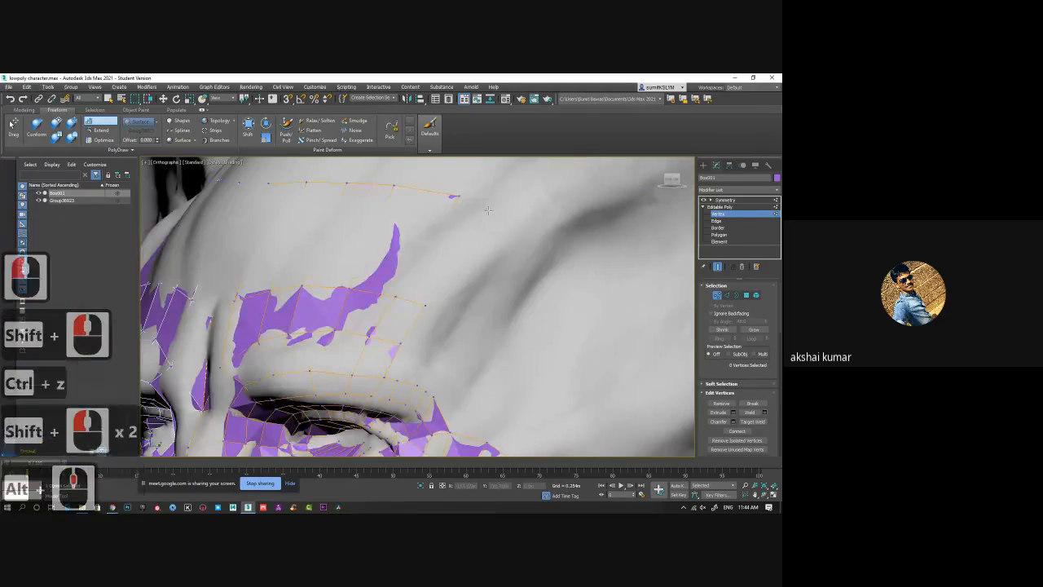
Step: Lower the two outermost vertices of the upper forehead row and place another point toward the temple
drag(454, 196, 451, 211)
drag(395, 186, 393, 190)
click(450, 211)
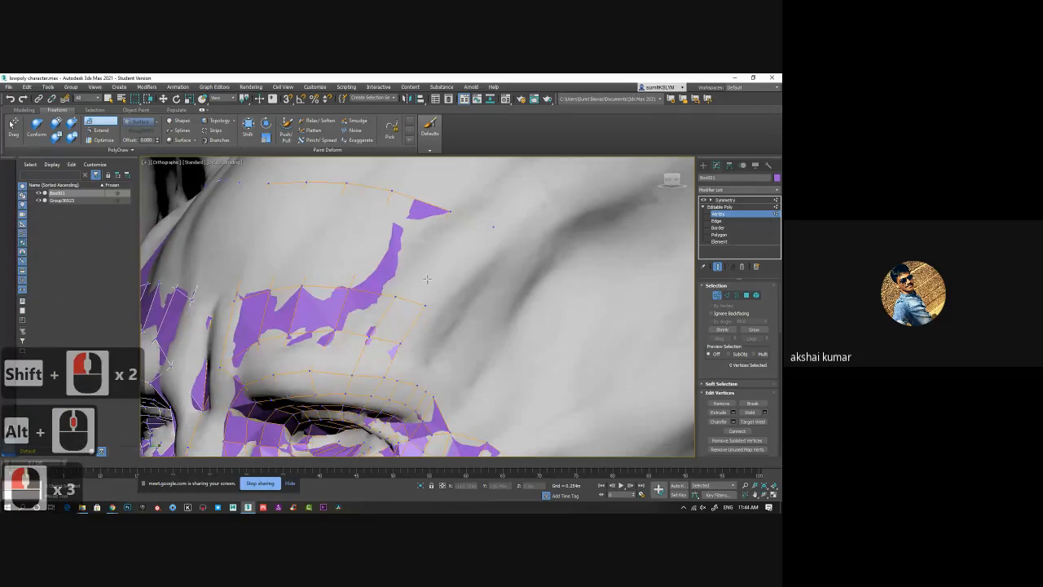
shift+click(453, 243)
Step: Place four points where the long side extension meets the head and build a polygon between them
alt+middle_drag(440, 261, 466, 247)
mouse_move(411, 309)
middle_down()
mouse_move(427, 289)
mouse_move(486, 300)
mouse_move(414, 285)
mouse_move(457, 278)
mouse_move(431, 270)
mouse_move(464, 231)
mouse_move(401, 291)
middle_up()
scroll(428, 289, down, 3)
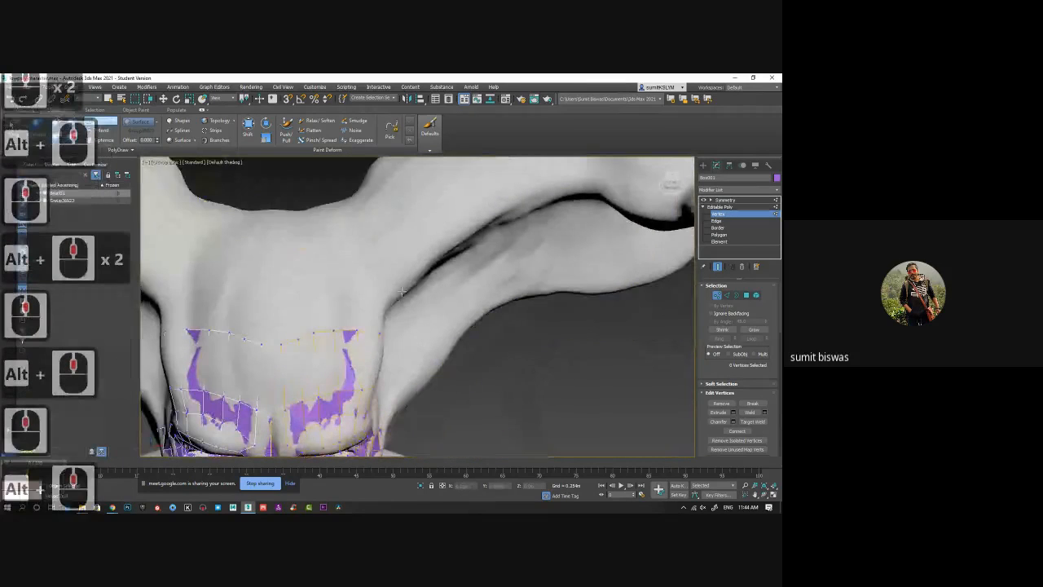
click(389, 298)
click(361, 236)
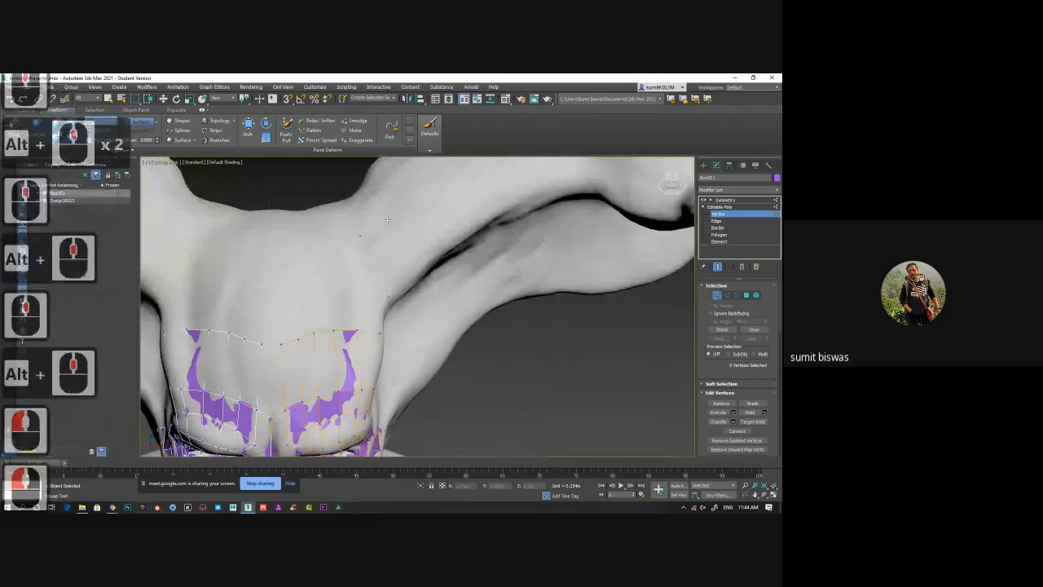
click(428, 197)
click(457, 235)
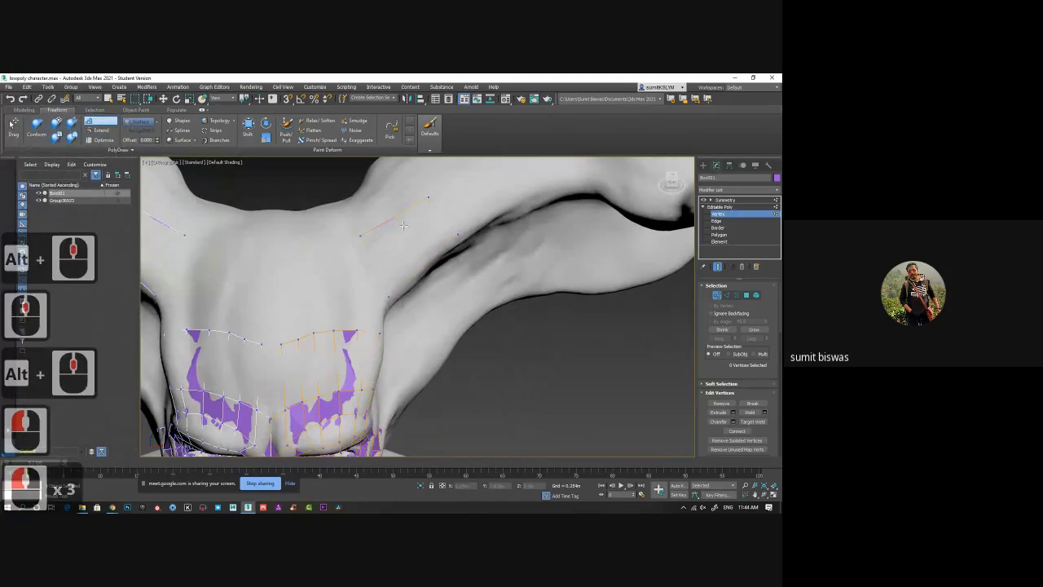
Step: Place two more points over the top of the side extension and build the adjoining polygon
alt+middle_drag(423, 211, 496, 269)
click(416, 225)
click(352, 267)
shift+click(404, 268)
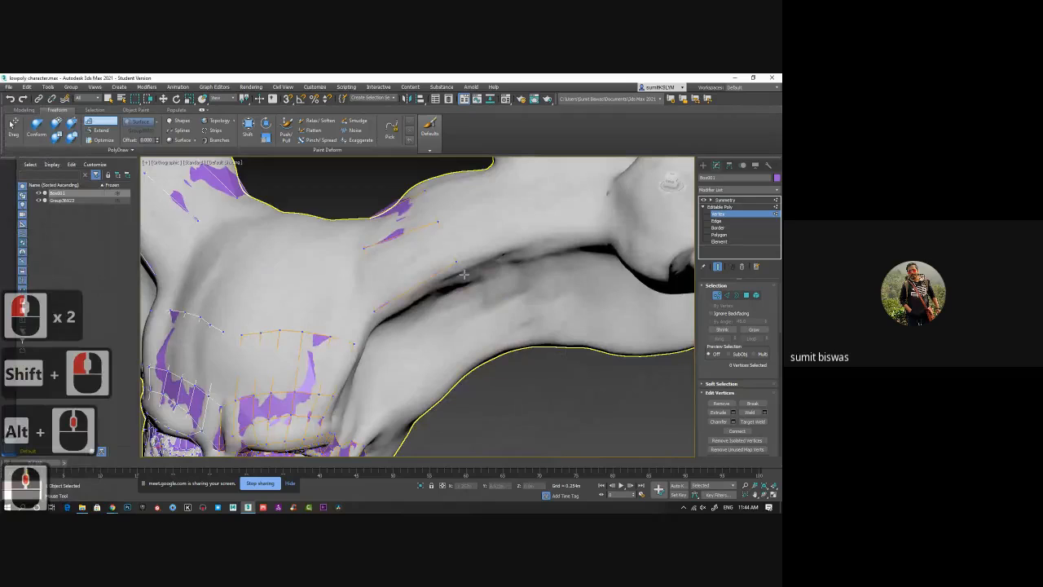
alt+middle_drag(451, 304, 388, 299)
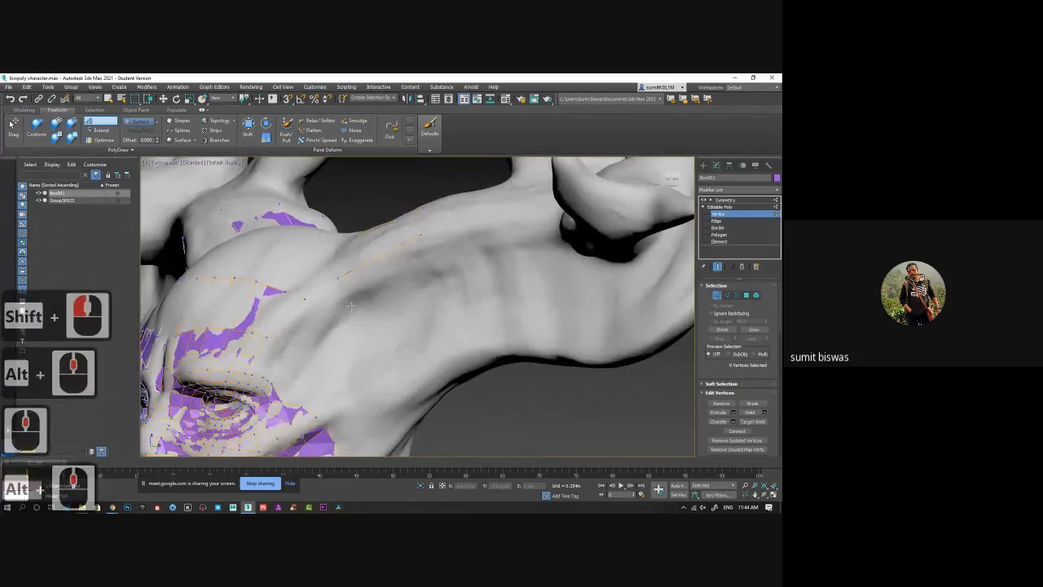
Step: Place two rows of two points down the front of the side extension and build the two polygons linking them to its top strip
click(351, 306)
click(428, 275)
shift+click(393, 287)
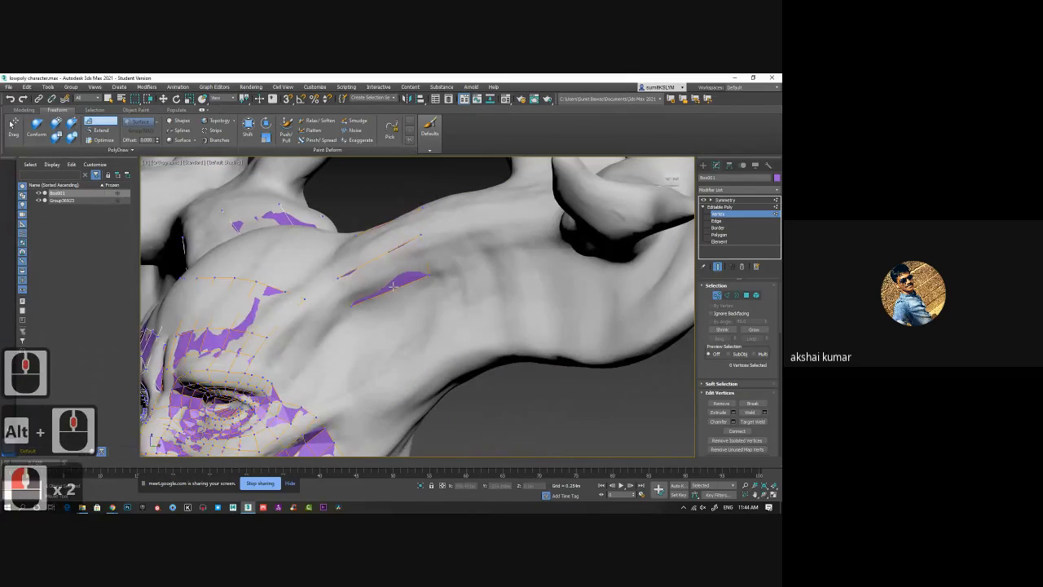
click(369, 350)
click(441, 326)
shift+click(402, 319)
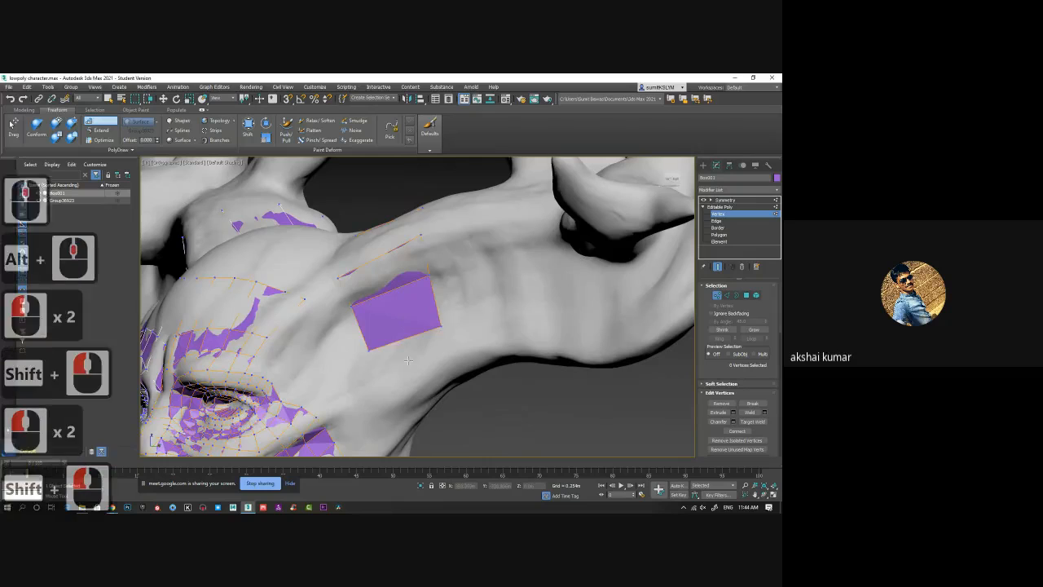
Step: Continue the front strip of the side extension toward its underside with further pairs of points and build the polygons between them
click(386, 386)
click(453, 358)
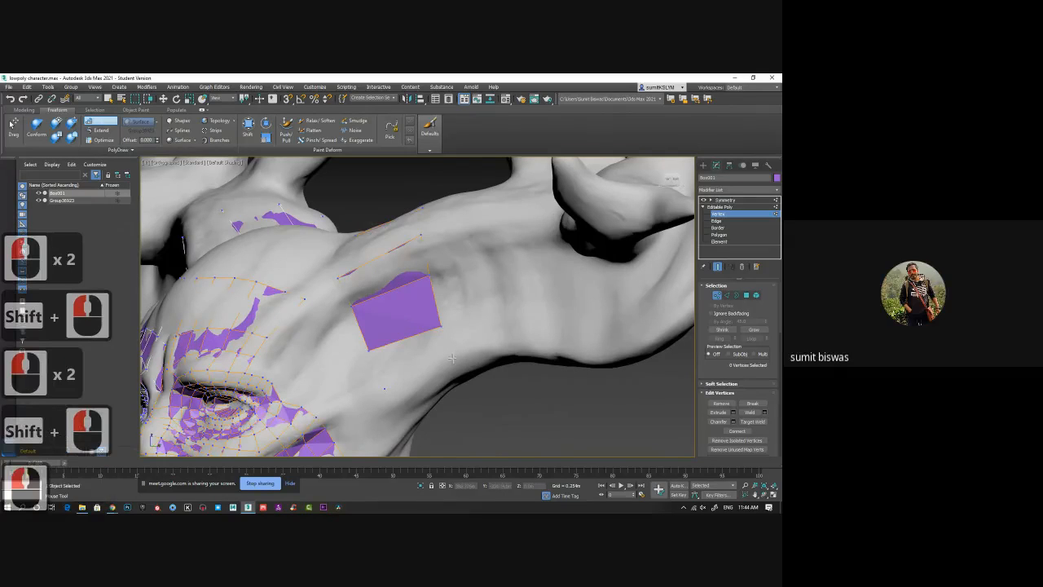
shift+click(412, 366)
alt+middle_drag(412, 367, 396, 324)
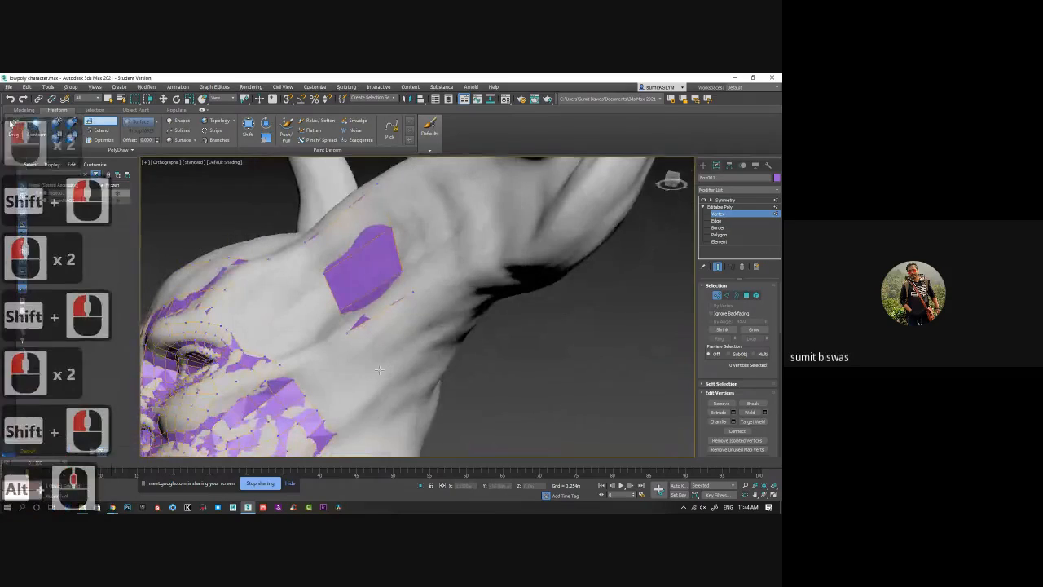
shift+click(397, 329)
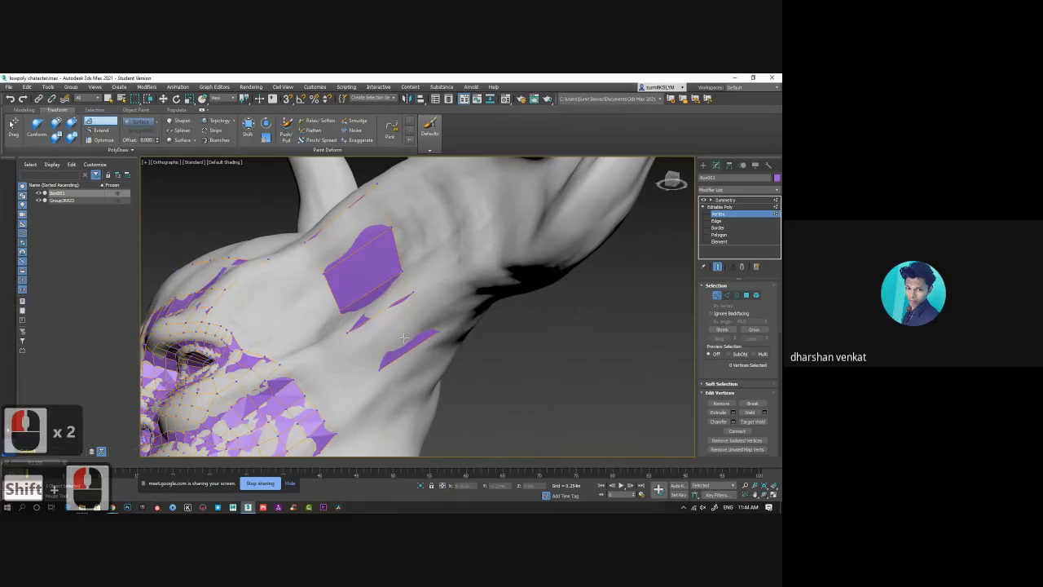
Step: Carry the polygon strip around the underside to the back of the side extension, adding two points on the back
alt+middle_drag(424, 347, 319, 291)
shift+click(308, 283)
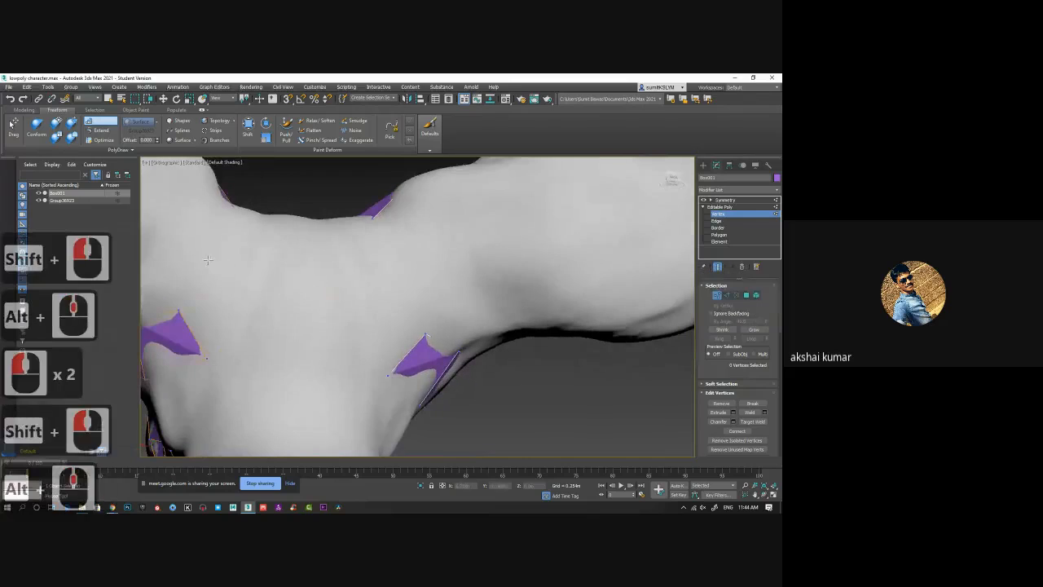
click(205, 257)
click(242, 276)
shift+click(210, 298)
alt+middle_drag(210, 298, 178, 283)
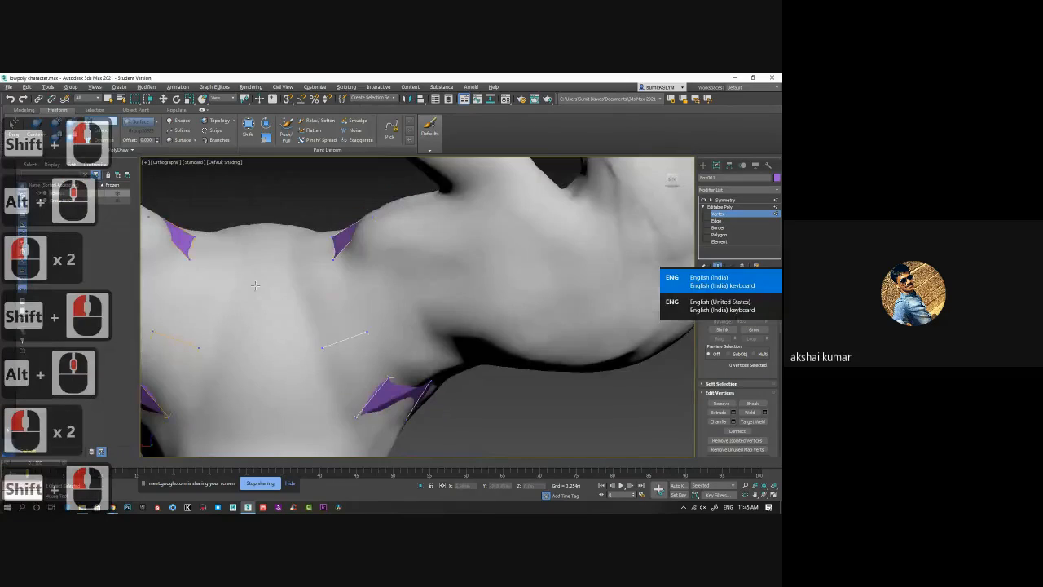
Step: Place two more points higher on the back of the side extension and build the polygons closing the ring up to its top
click(153, 285)
click(199, 286)
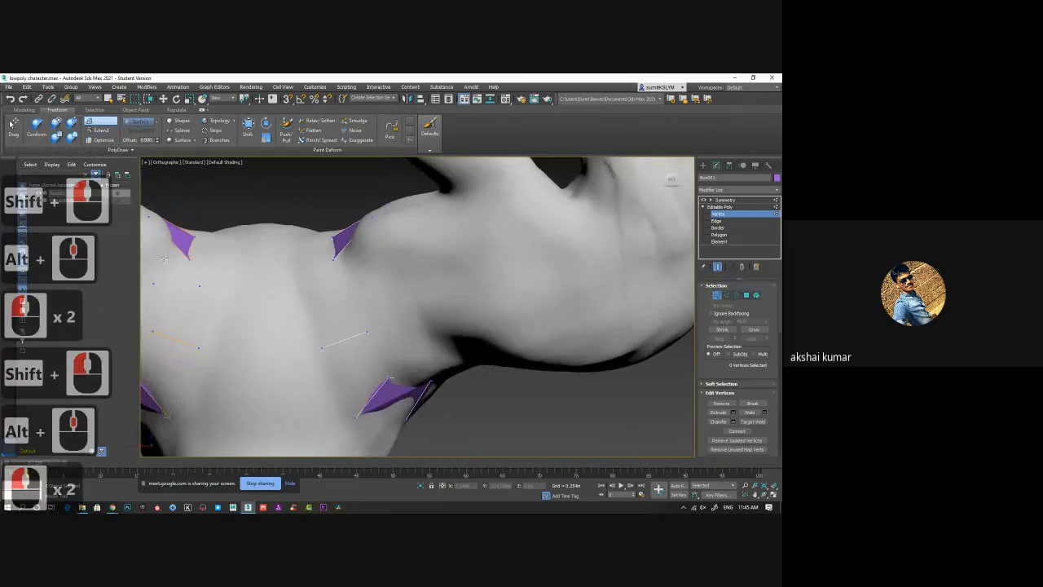
shift+drag(167, 255, 174, 329)
key(ctrl+z)
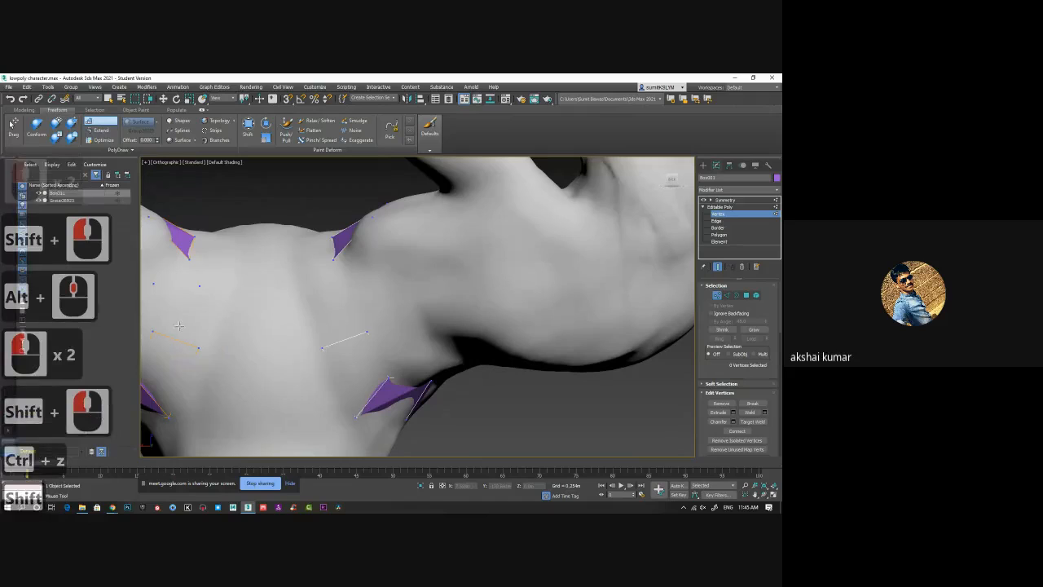
shift+click(174, 319)
shift+click(173, 248)
alt+middle_drag(173, 248, 282, 273)
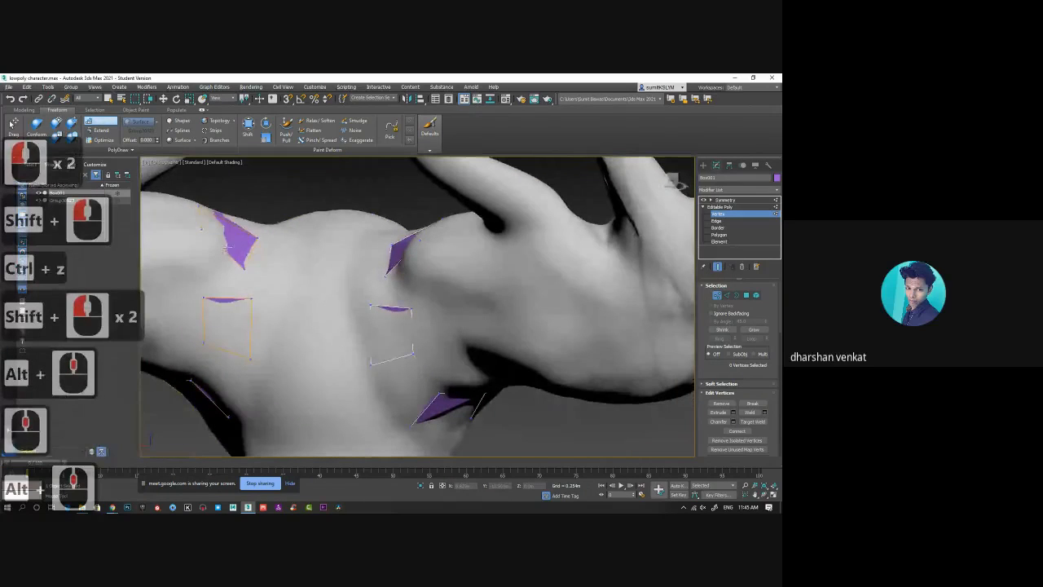
shift+click(221, 289)
Step: Reposition the vertices at the upper back of the ring so its polygons are evenly spaced
alt+middle_drag(295, 316, 246, 259)
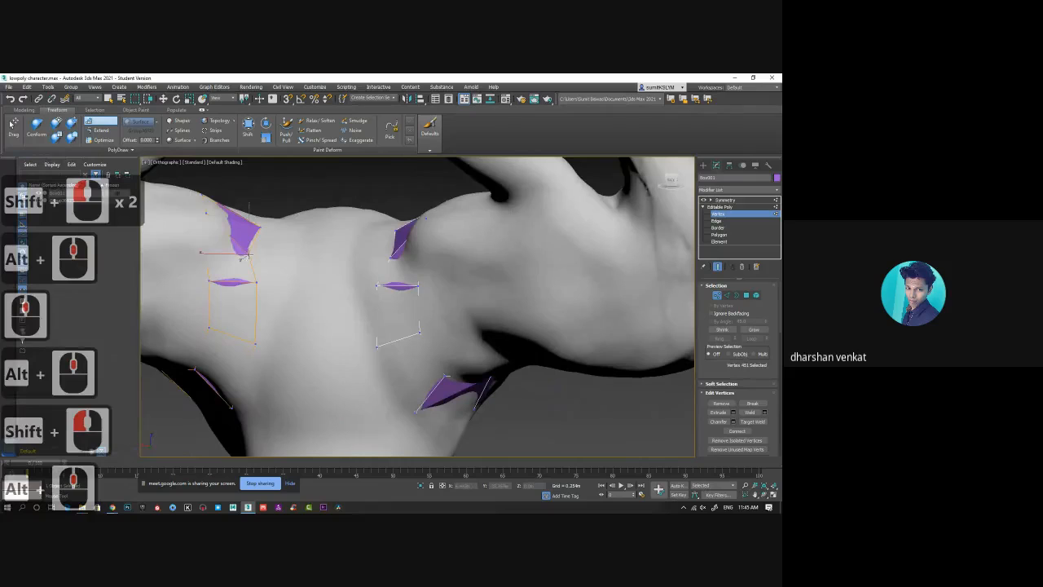
drag(248, 256, 259, 256)
drag(206, 213, 214, 239)
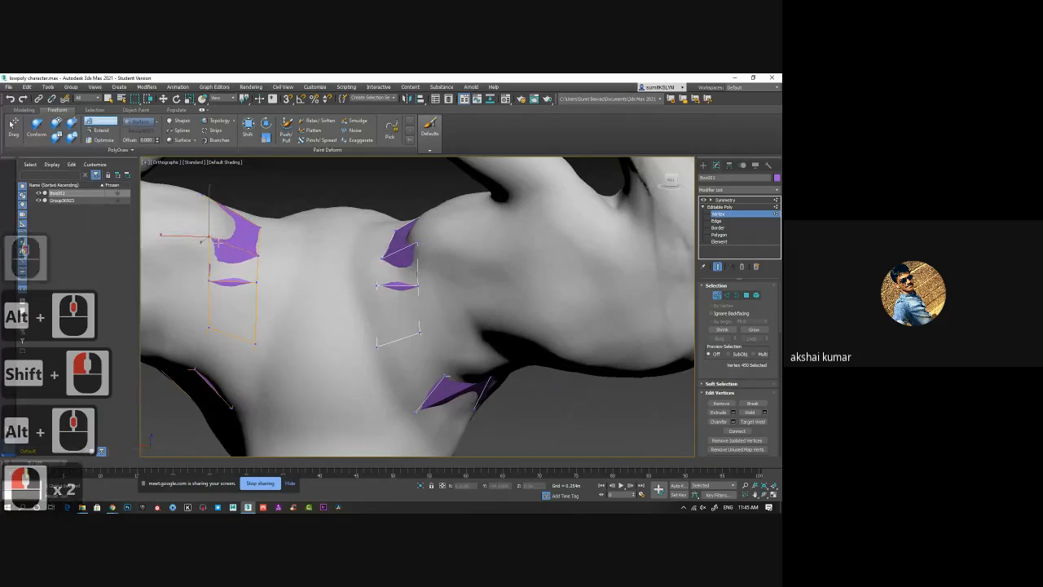
click(281, 285)
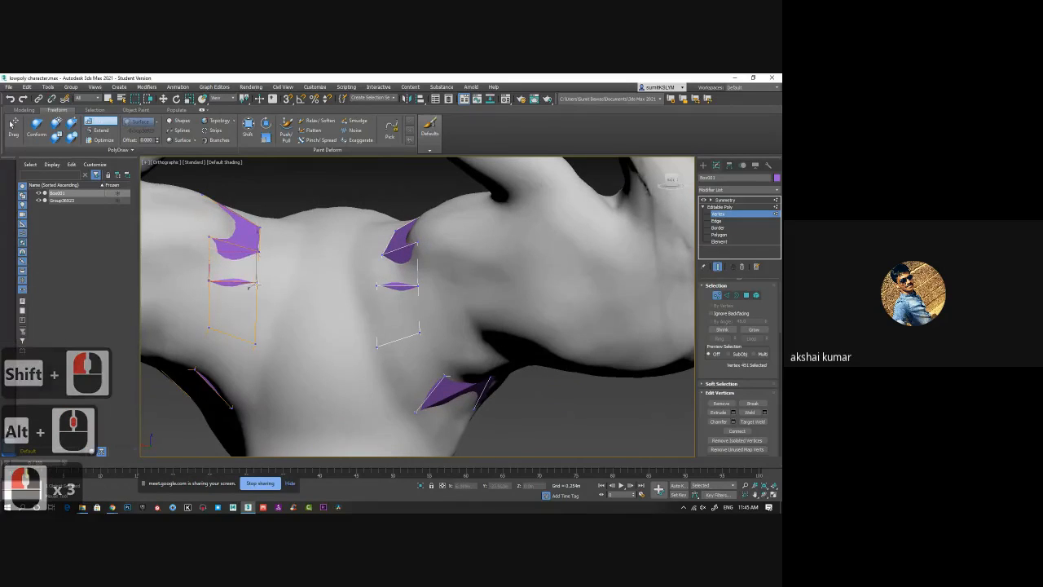
Step: Place two points farther out along the top of the side extension and build the polygons of a second ring there
alt+middle_drag(258, 255, 387, 280)
alt+middle_drag(472, 304, 397, 313)
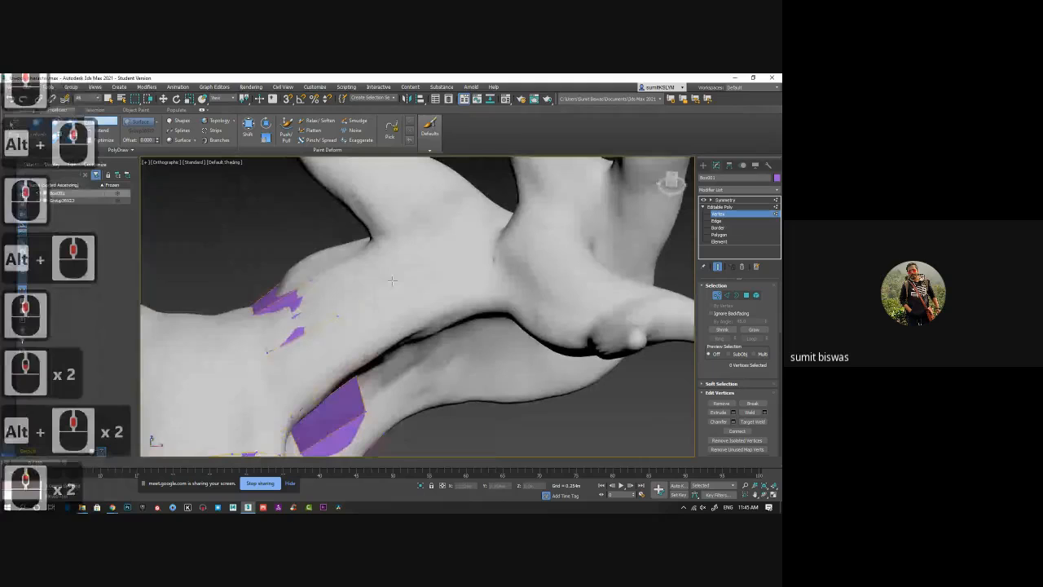
click(392, 280)
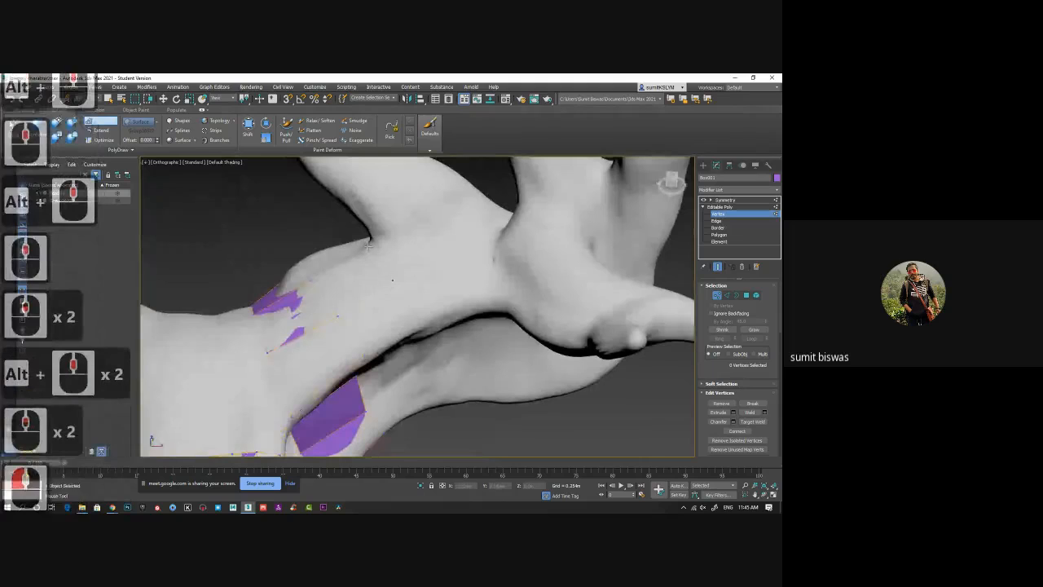
click(370, 243)
shift+click(339, 288)
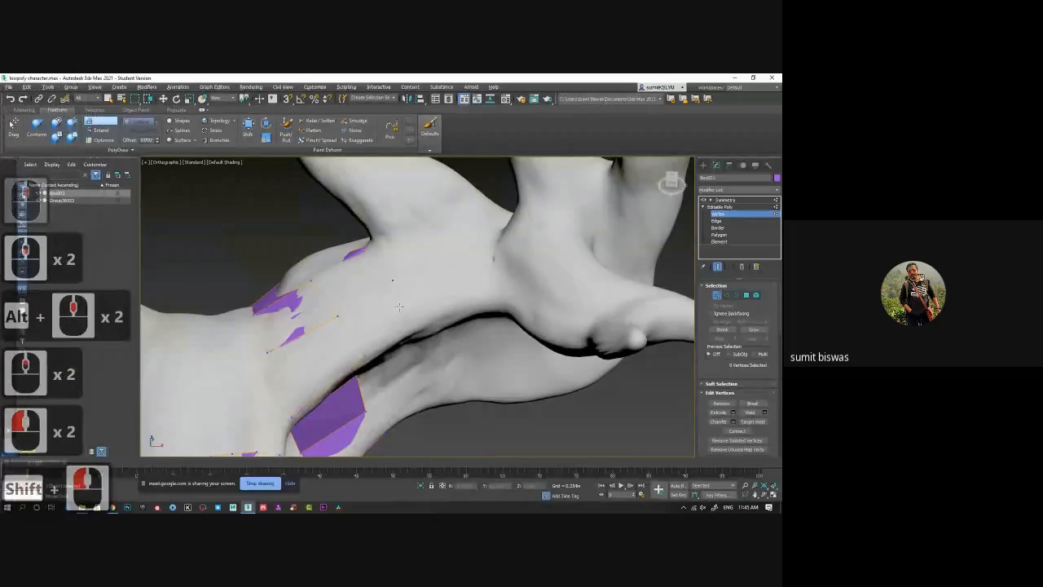
key(ctrl+z)
shift+click(384, 282)
key(ctrl+z)
alt+middle_drag(384, 282, 425, 355)
shift+click(371, 262)
shift+click(400, 323)
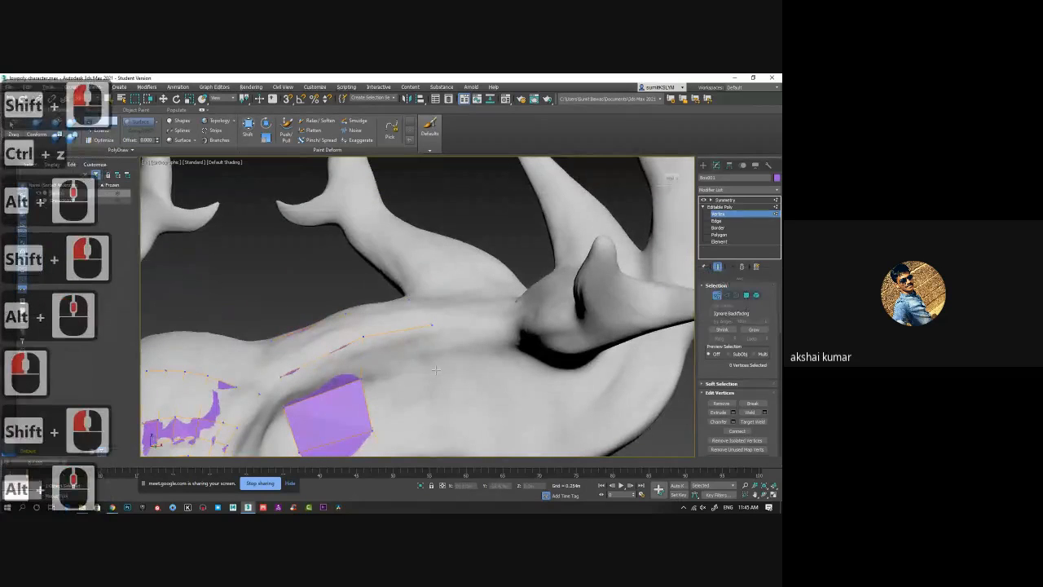
Step: Add two points down the front of the second ring and build the polygons joining them to the first ring
click(430, 364)
shift+click(405, 365)
key(ctrl+z)
shift+click(405, 364)
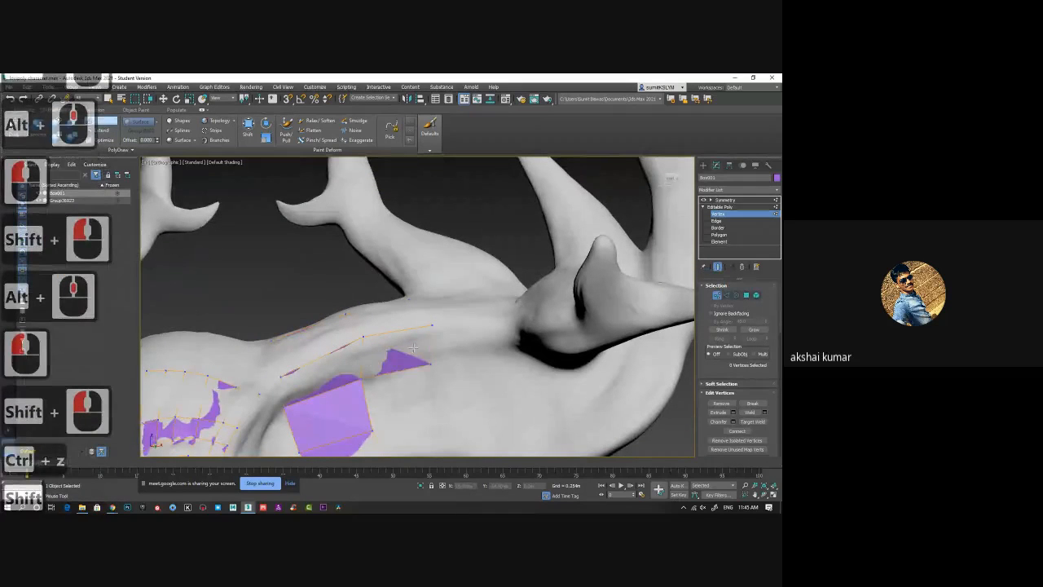
alt+middle_drag(405, 365, 422, 371)
click(406, 381)
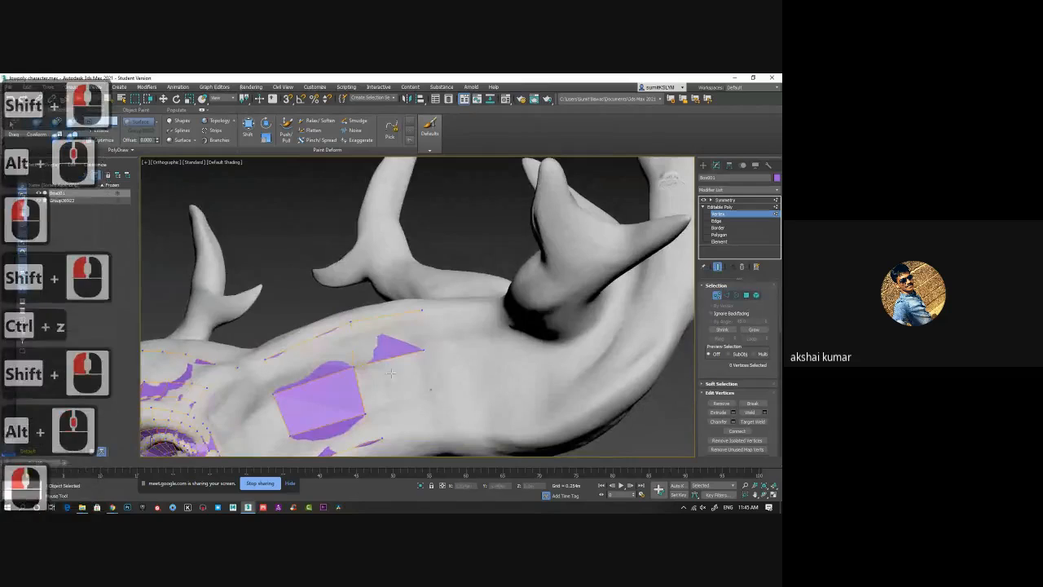
shift+click(408, 381)
alt+middle_drag(426, 412, 423, 370)
scroll(416, 408, down, 2)
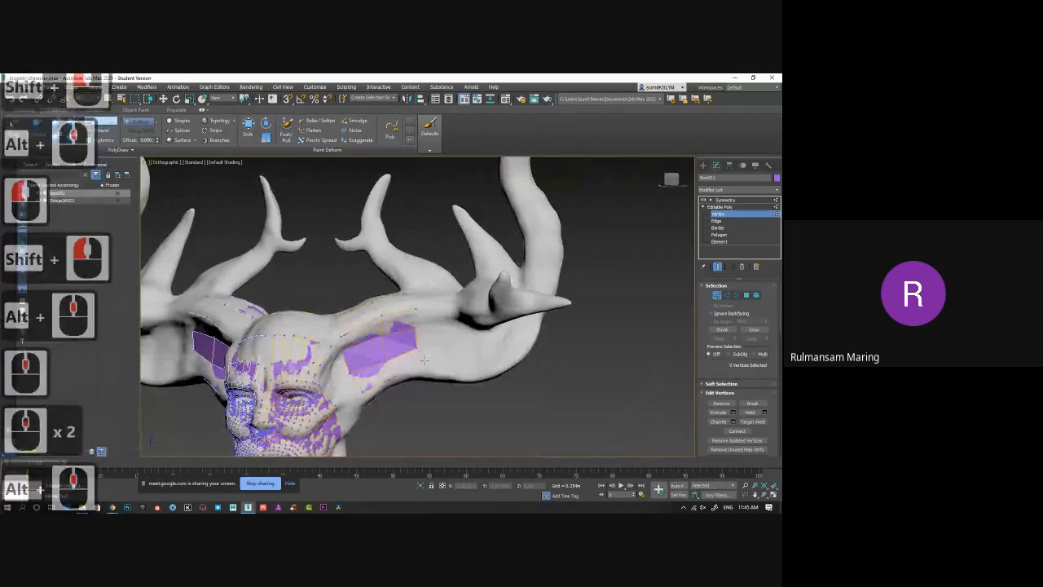
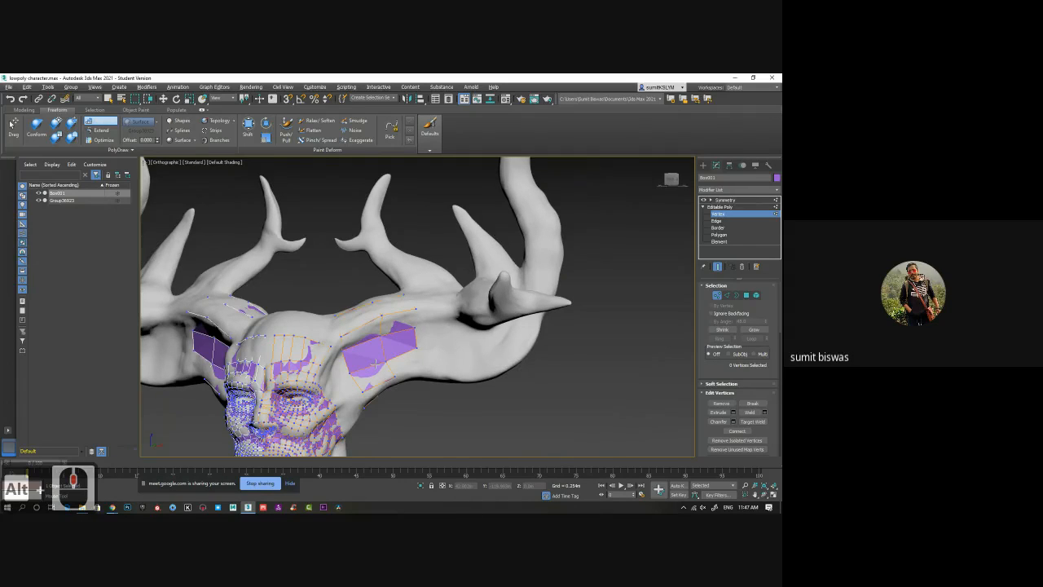
Step: Place two points between the side extension and the forehead and build the polygons connecting the extension to the upper forehead mesh
alt+middle_drag(424, 359, 334, 335)
scroll(331, 332, up, 5)
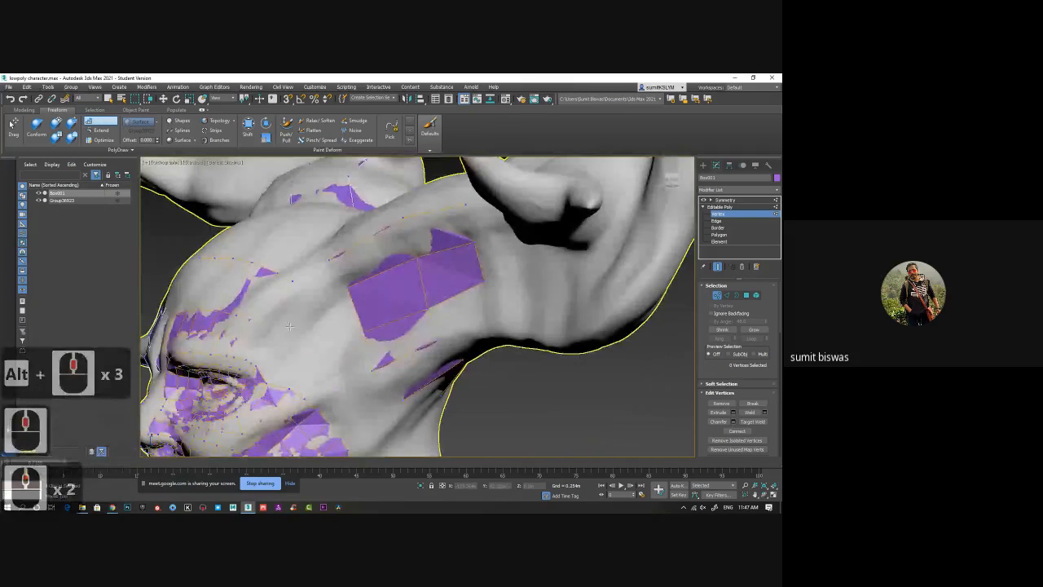
click(314, 299)
shift+click(314, 296)
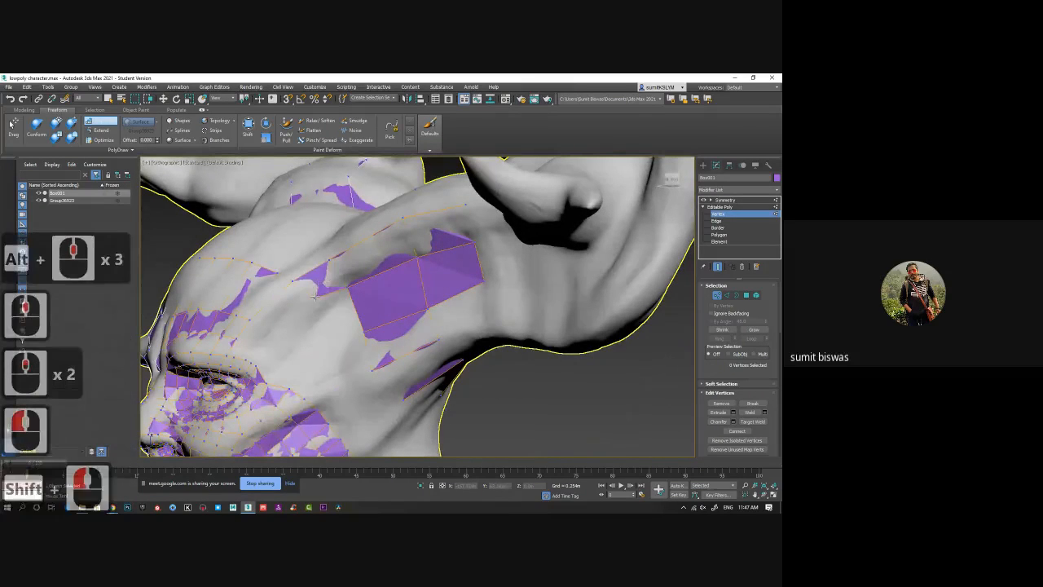
click(283, 330)
shift+click(283, 329)
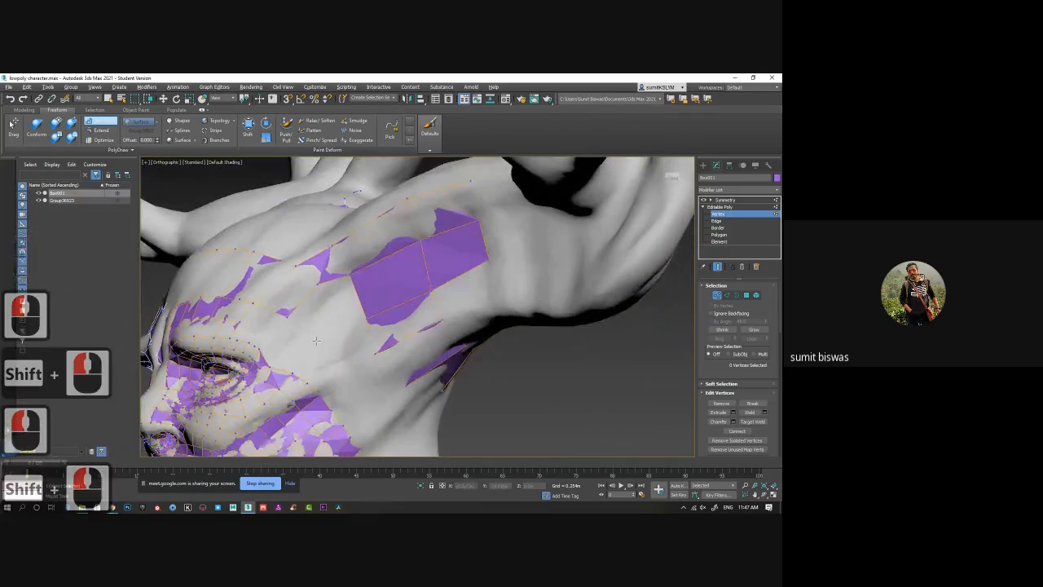
Step: Place two points on the temple below the front of the side extension and build the two polygons joining them to the mesh above
alt+middle_drag(283, 329, 321, 338)
click(321, 338)
shift+click(321, 338)
key(ctrl+z)
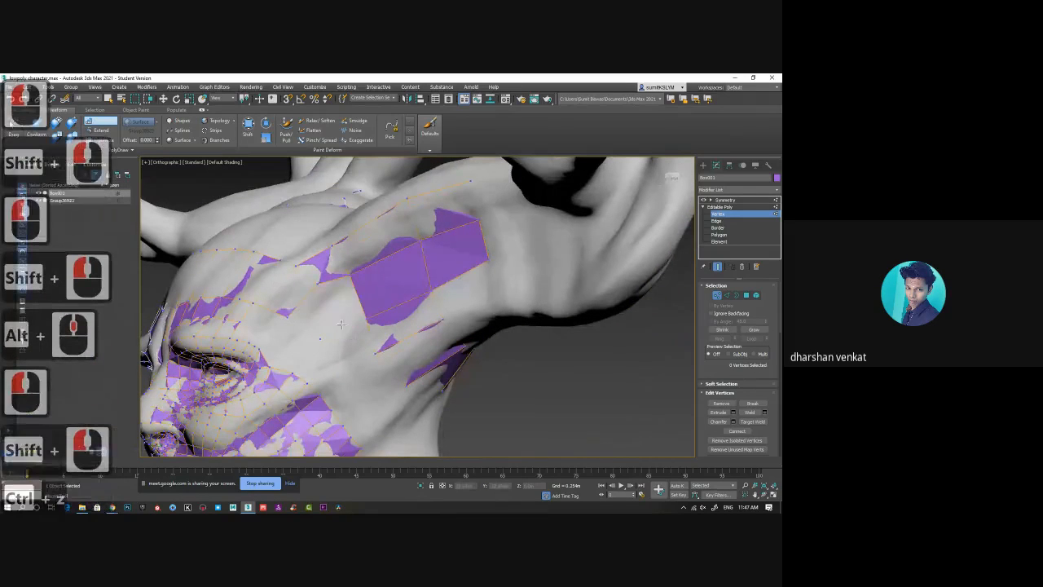
click(338, 320)
shift+click(342, 307)
shift+click(316, 317)
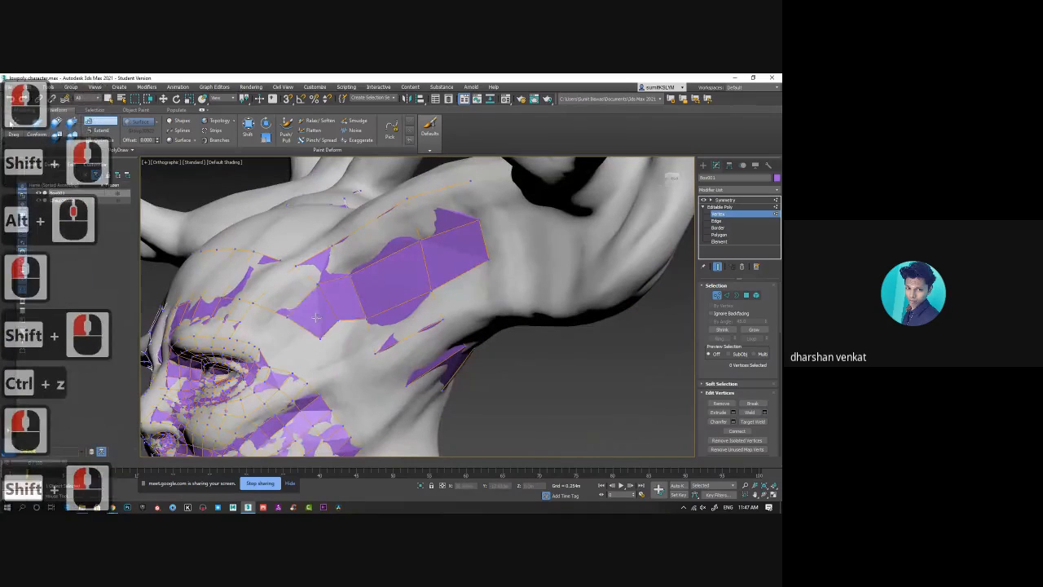
Step: Extend the temple patch downward with two more points and build the adjoining polygons below it
alt+middle_drag(316, 318, 341, 343)
click(335, 355)
shift+click(319, 360)
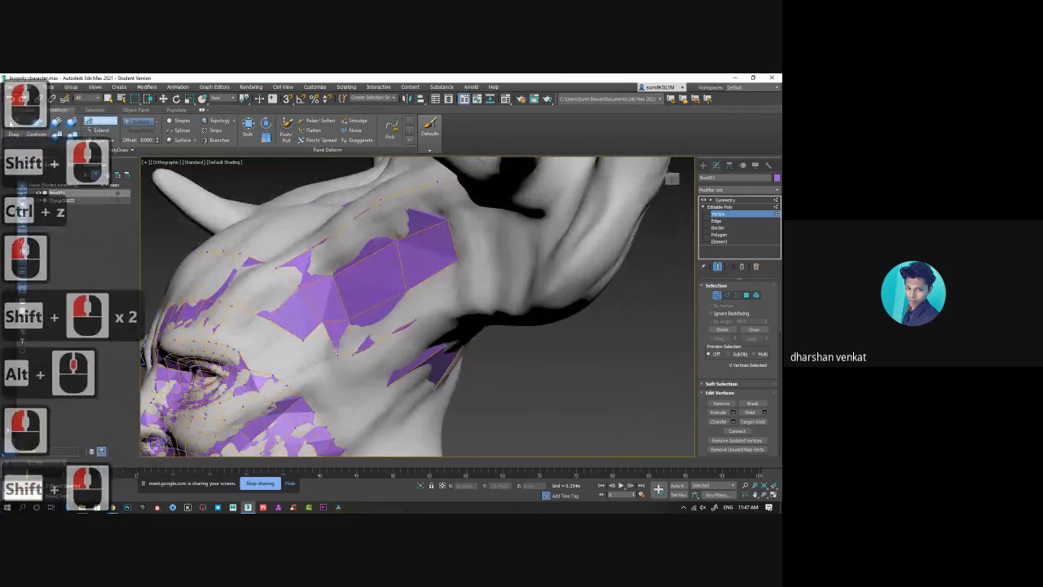
click(317, 362)
shift+click(322, 347)
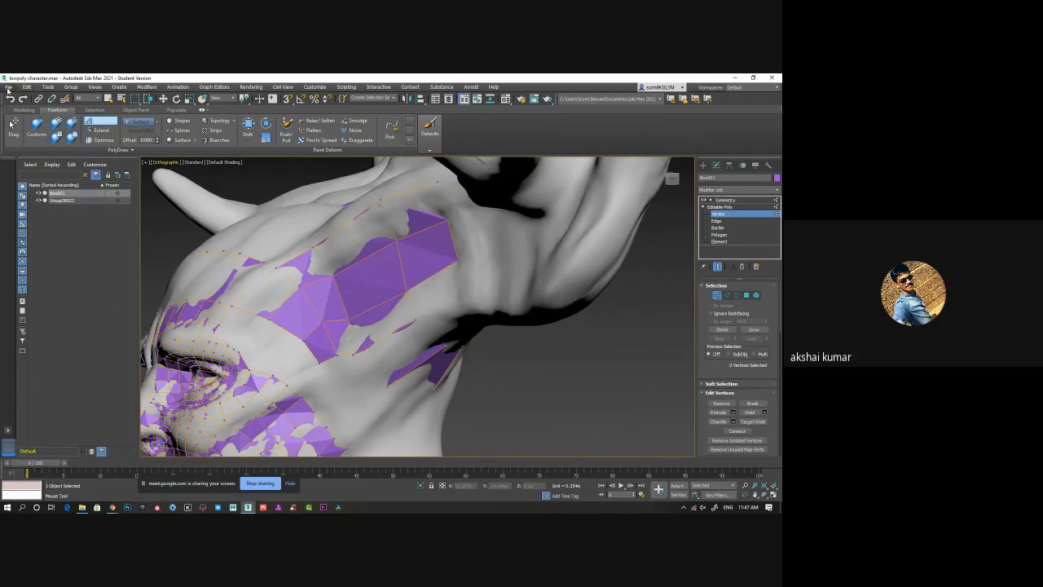
Step: Close the head model and start a new empty scene
click(7, 91)
click(156, 98)
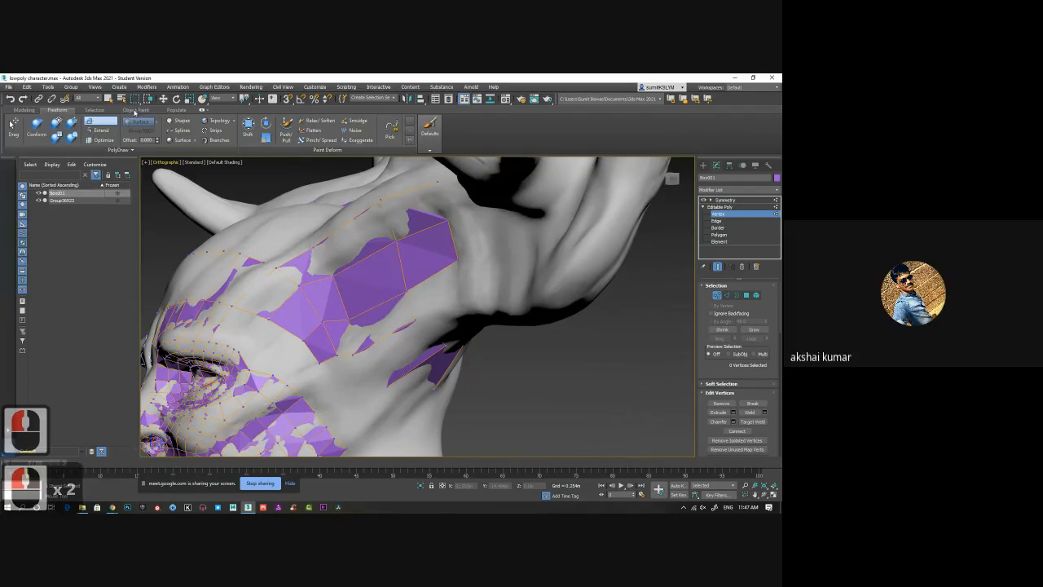
click(432, 303)
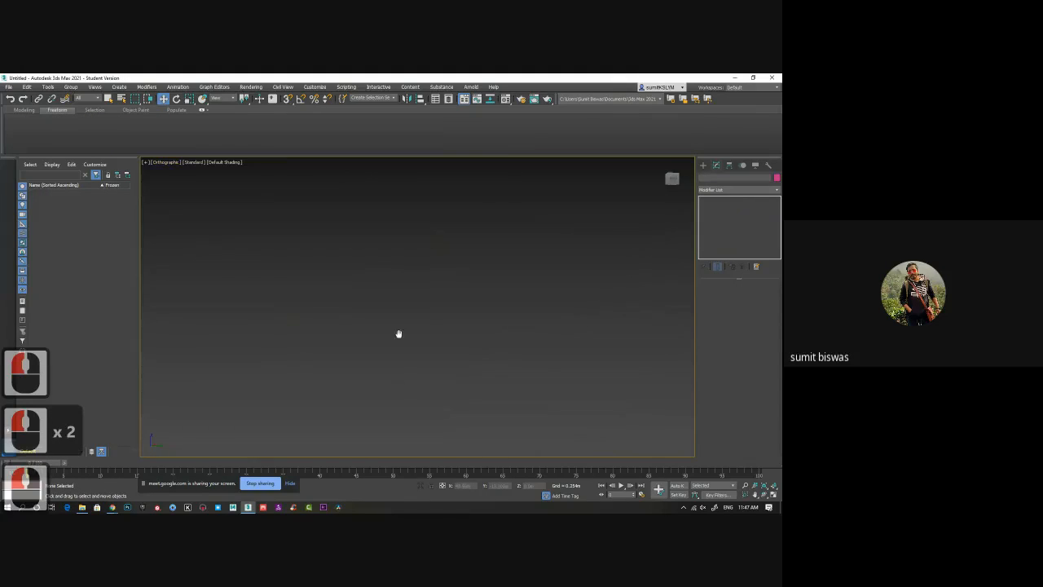
Step: Create a plane about 7.3 m long and 3 m wide in the front view
middle_drag(398, 334, 391, 353)
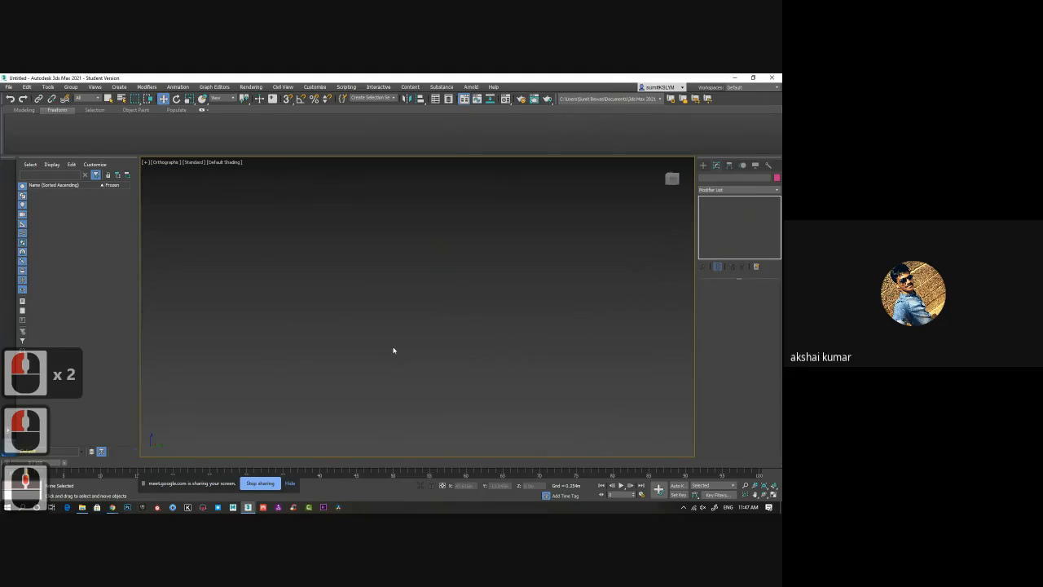
key(f)
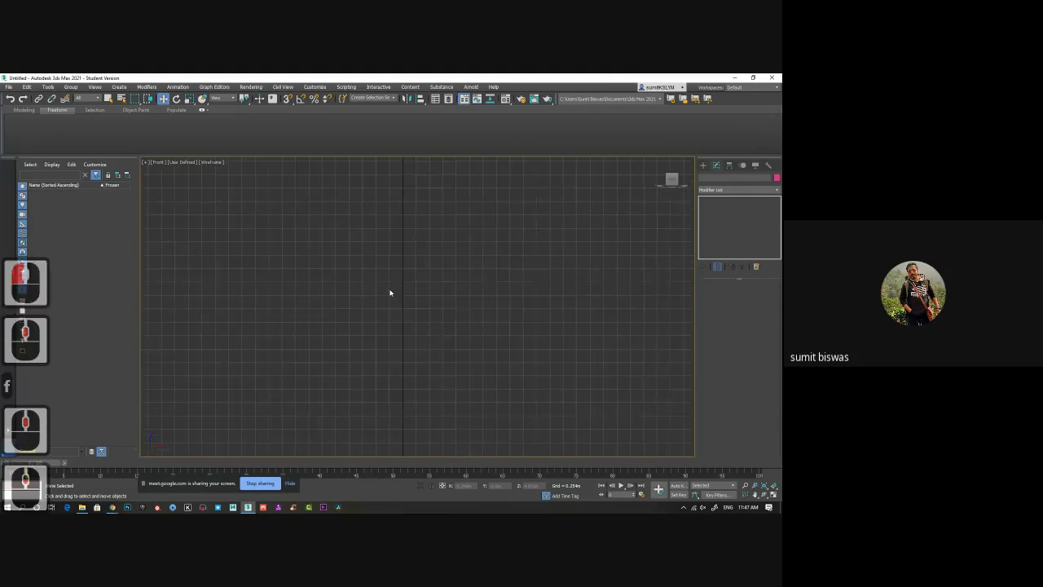
scroll(390, 293, down, 6)
click(704, 167)
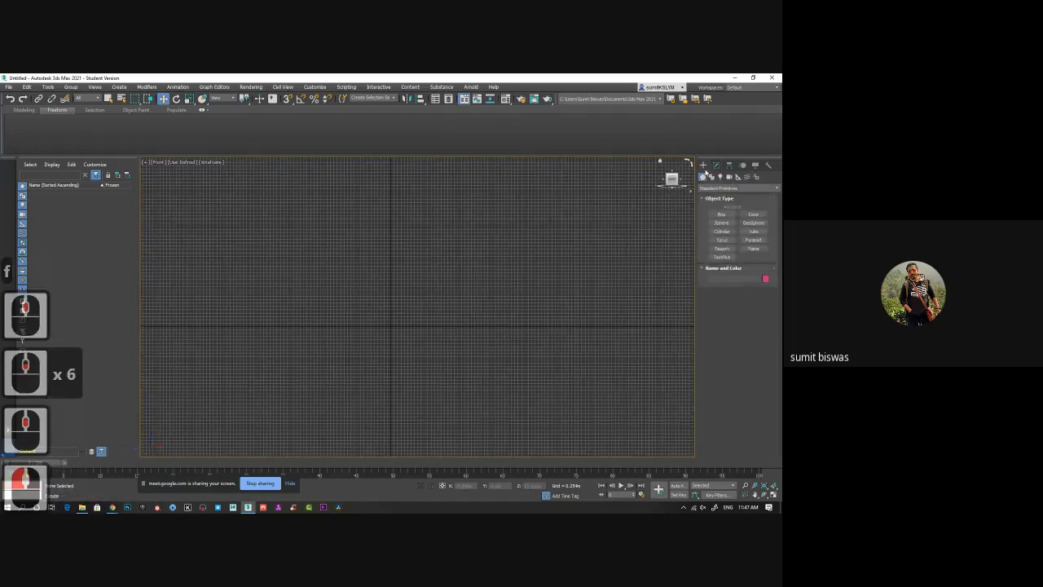
click(721, 214)
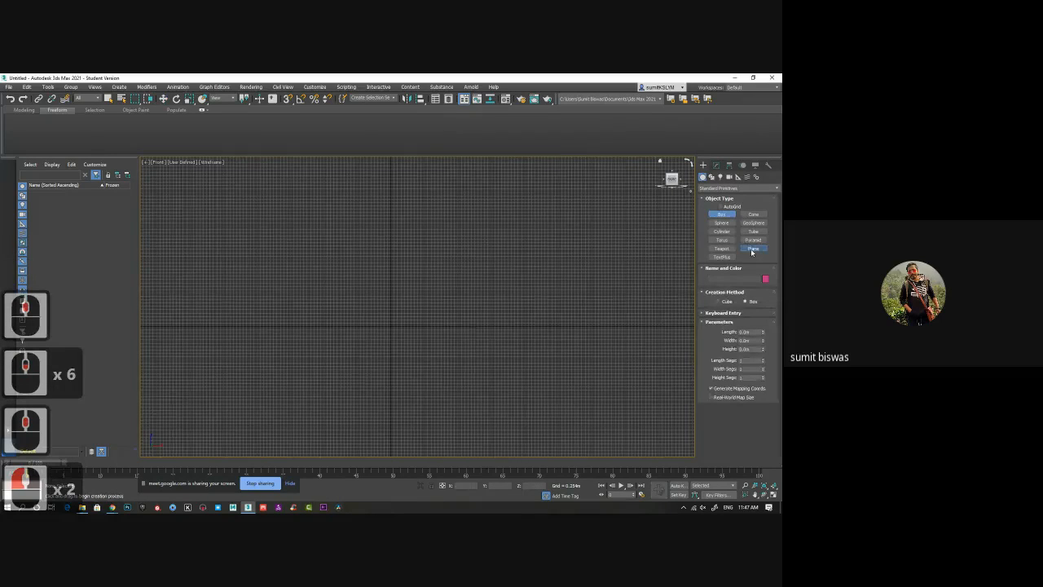
click(751, 249)
middle_drag(493, 263, 435, 270)
drag(315, 238, 358, 333)
middle_drag(424, 322, 436, 312)
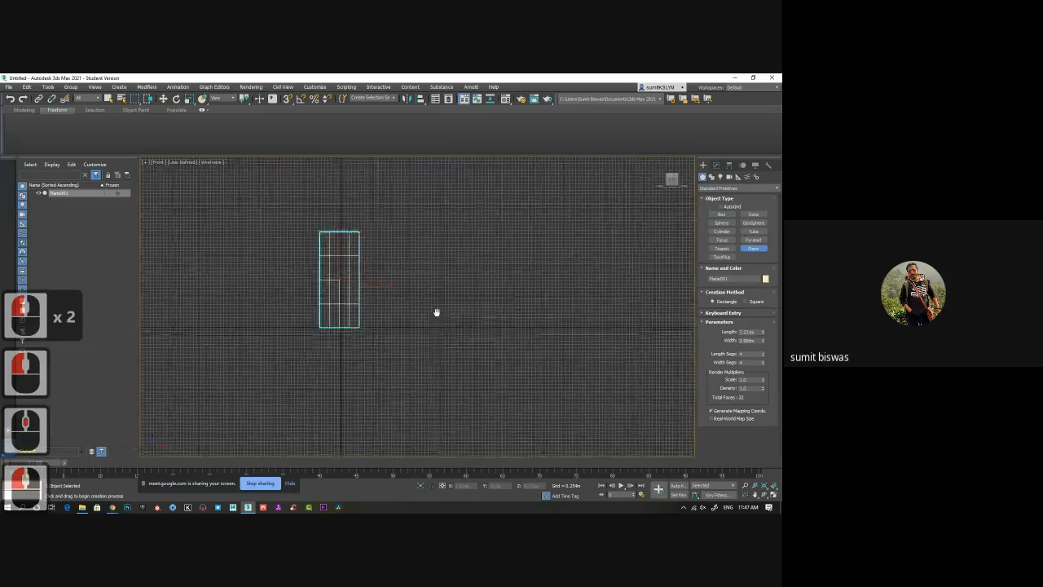
Step: Convert the plane to an Editable Poly
scroll(437, 312, up, 2)
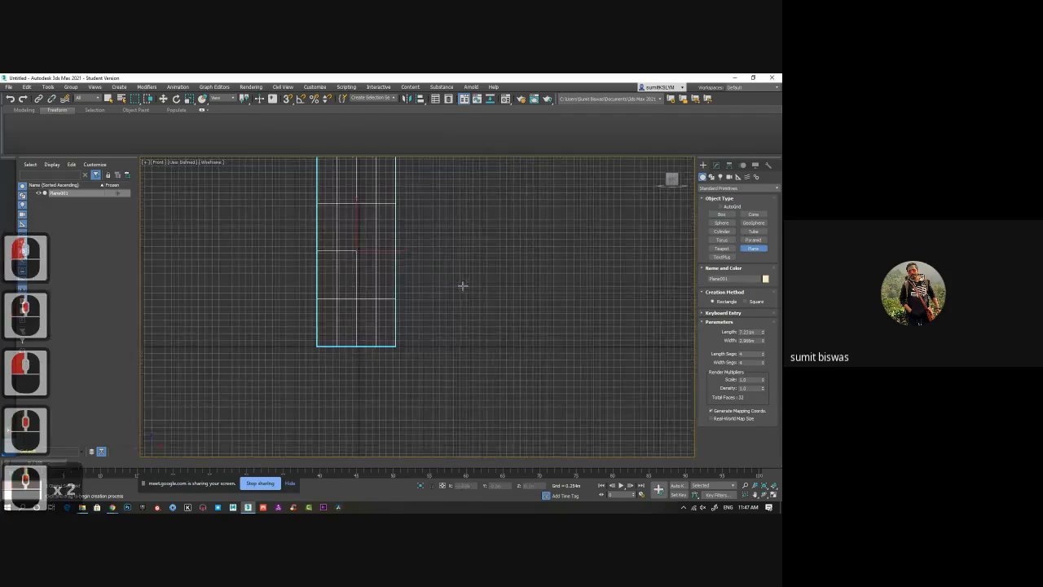
click(717, 166)
right_click(712, 203)
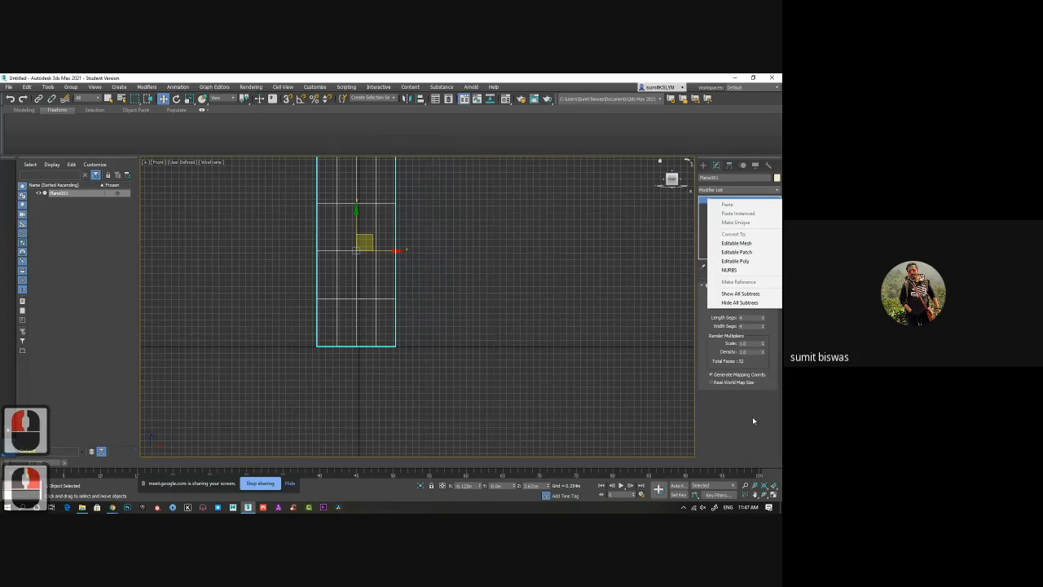
click(496, 312)
middle_drag(391, 215, 384, 254)
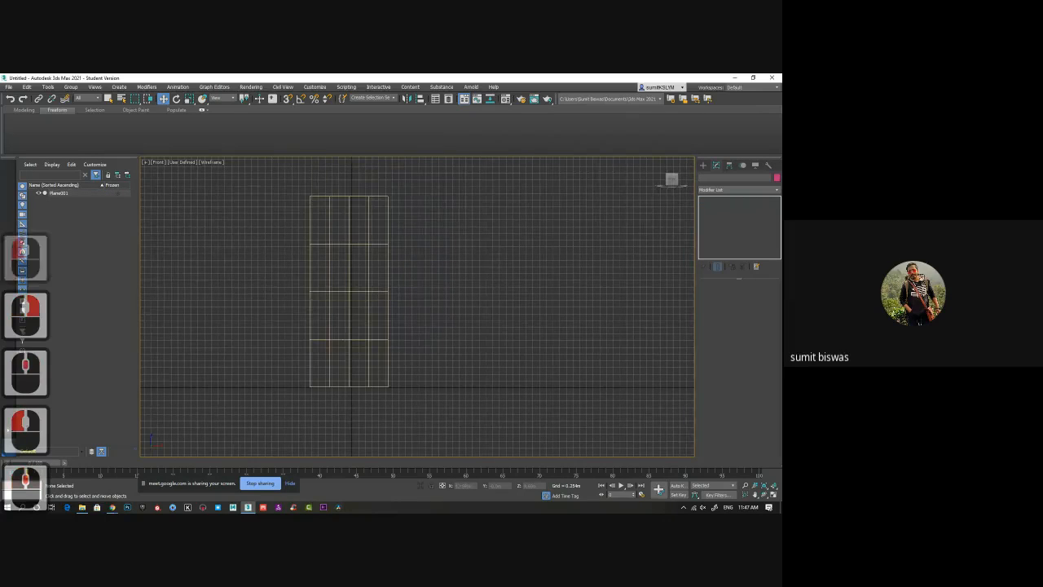
click(376, 243)
right_click(373, 241)
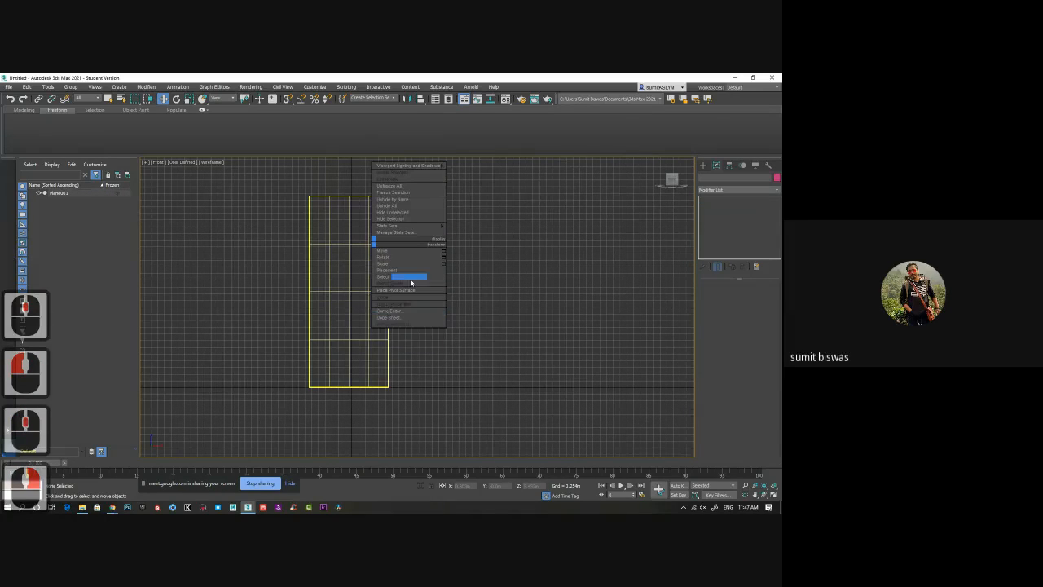
click(366, 244)
click(368, 243)
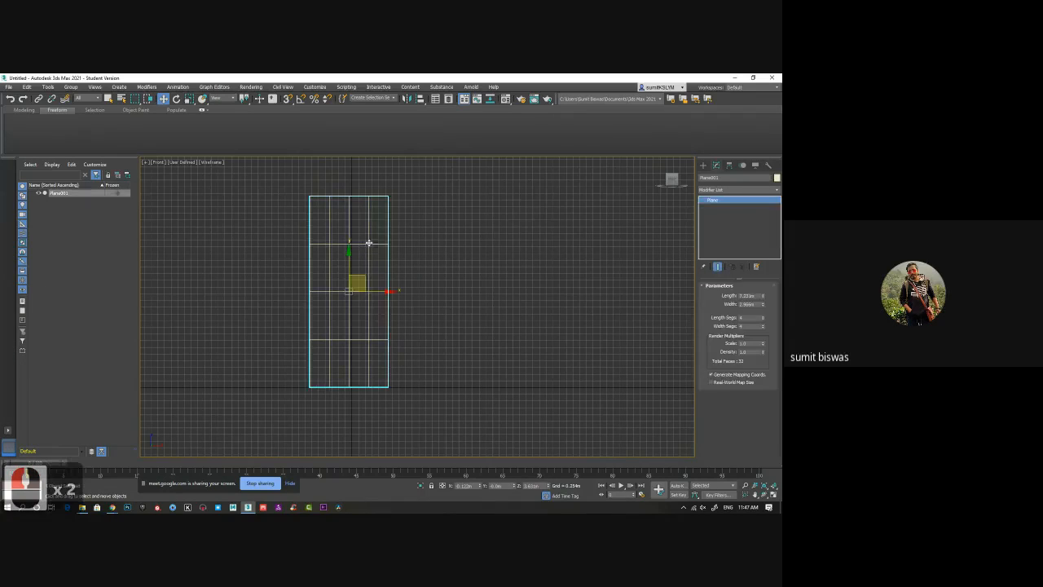
right_click(714, 201)
click(742, 259)
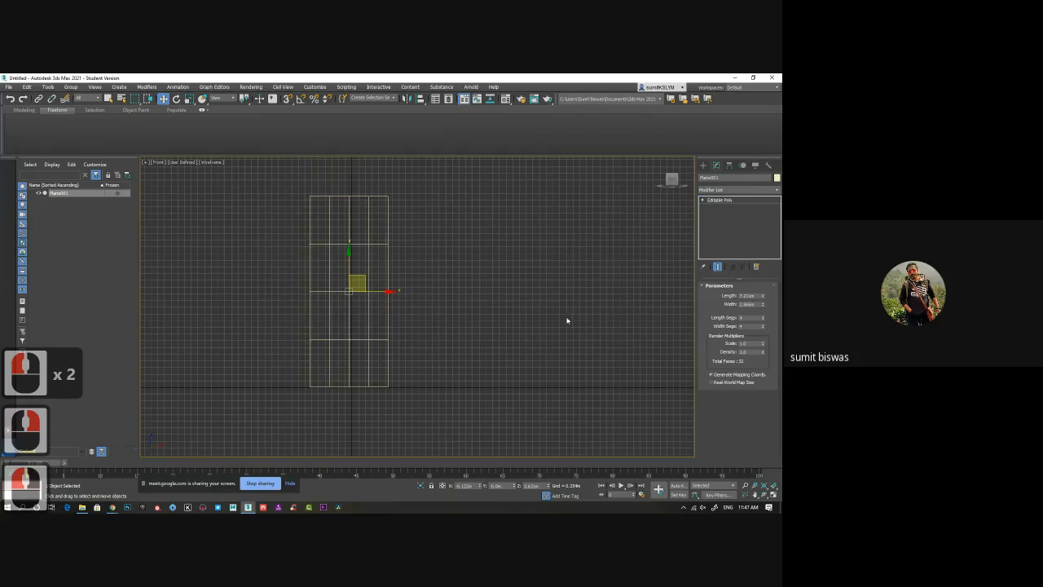
Step: Taper the plane's lower part by narrowing its bottom vertex row with Soft Selection at a falloff of about 5.8 m and zero pinch
click(717, 295)
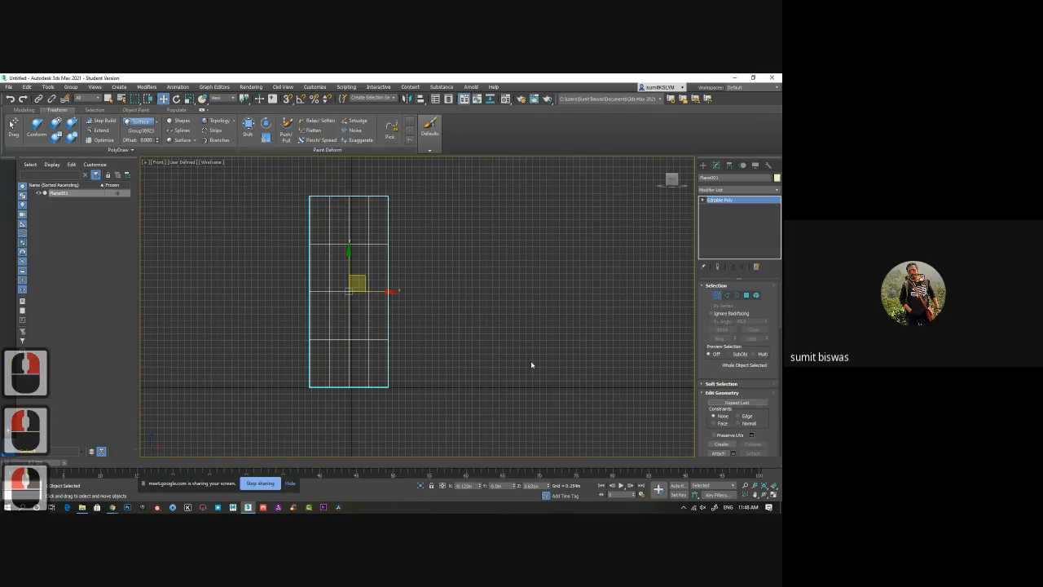
drag(291, 373, 539, 447)
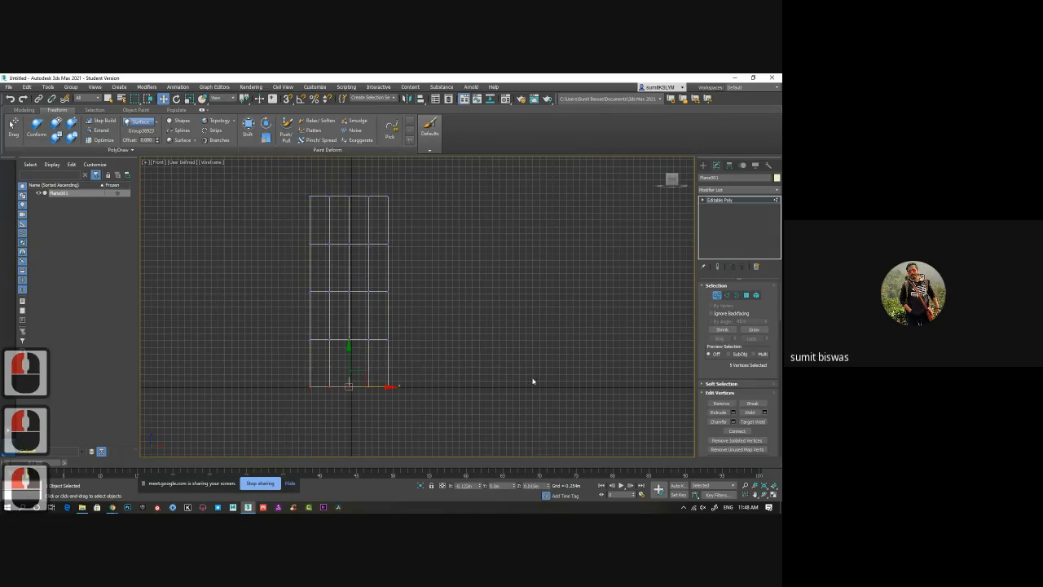
click(702, 384)
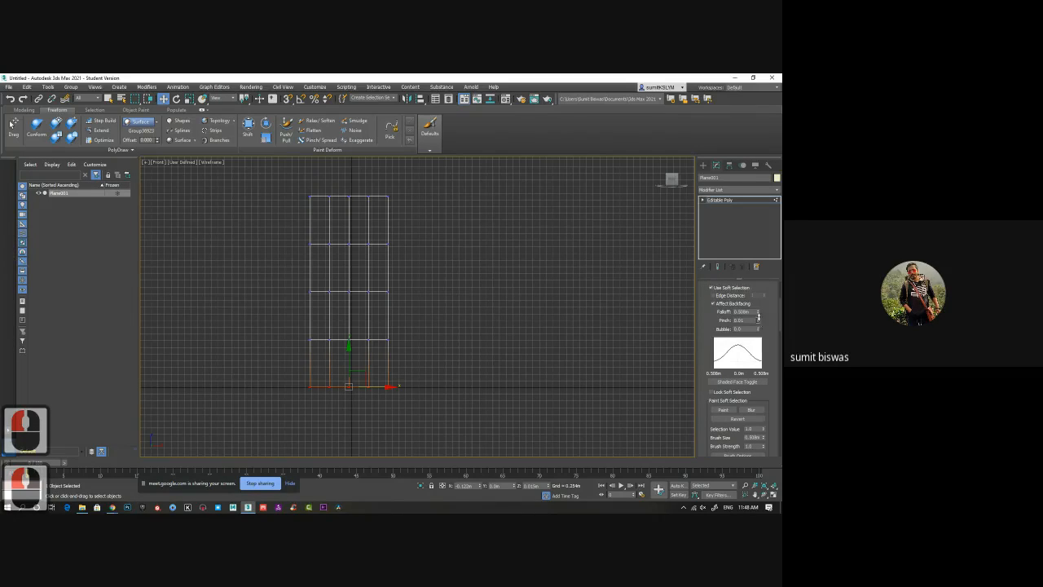
mouse_move(758, 323)
mouse_down()
mouse_move(759, 332)
mouse_move(758, 268)
mouse_move(760, 383)
mouse_move(757, 245)
mouse_move(755, 303)
mouse_up()
right_click(758, 330)
right_click(759, 320)
key(r)
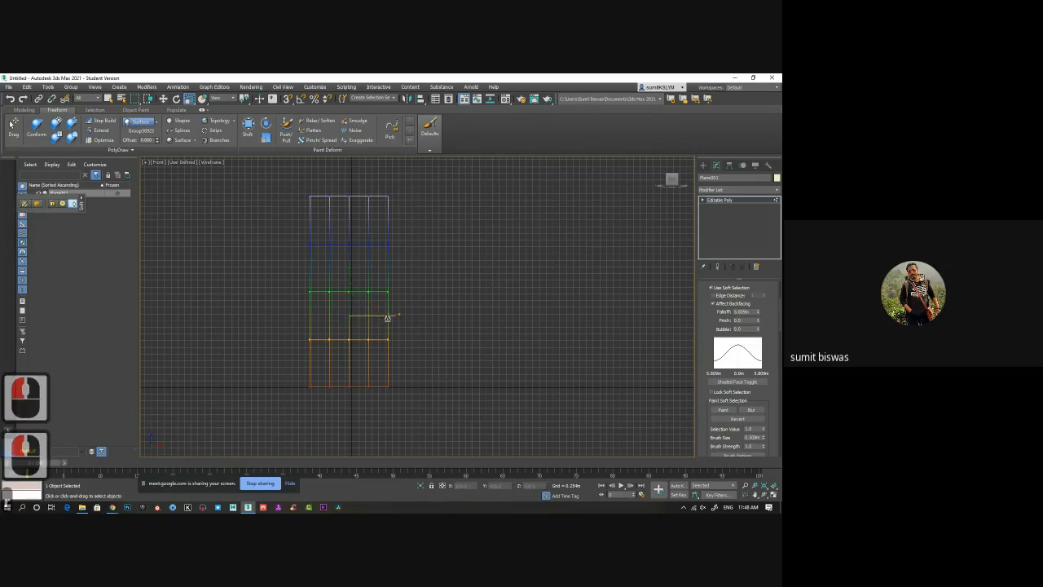
drag(391, 313, 366, 321)
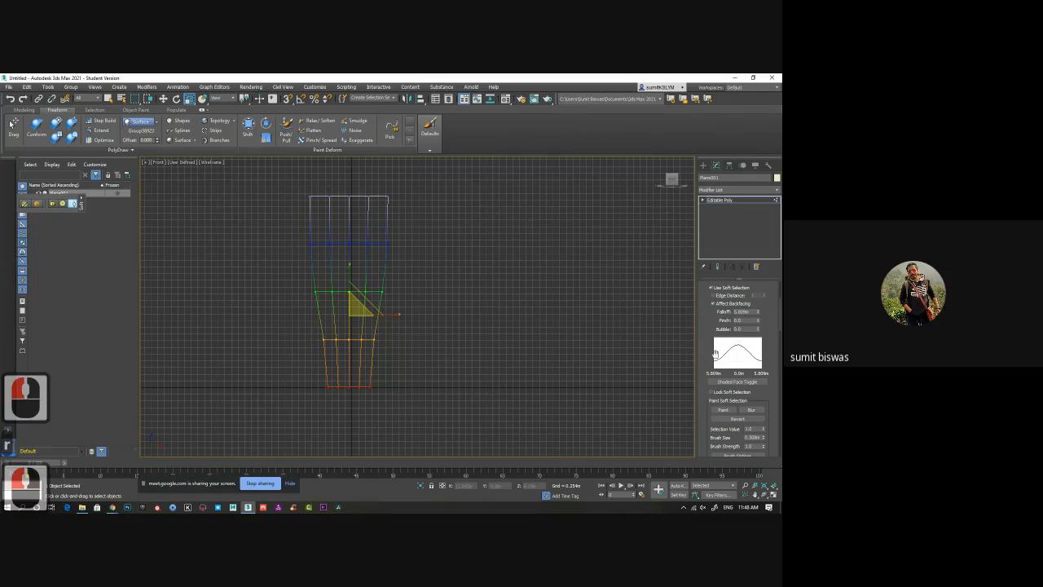
Step: Turn off Soft Selection and narrow the bottom vertex row to a small tip
click(712, 287)
drag(307, 374, 379, 389)
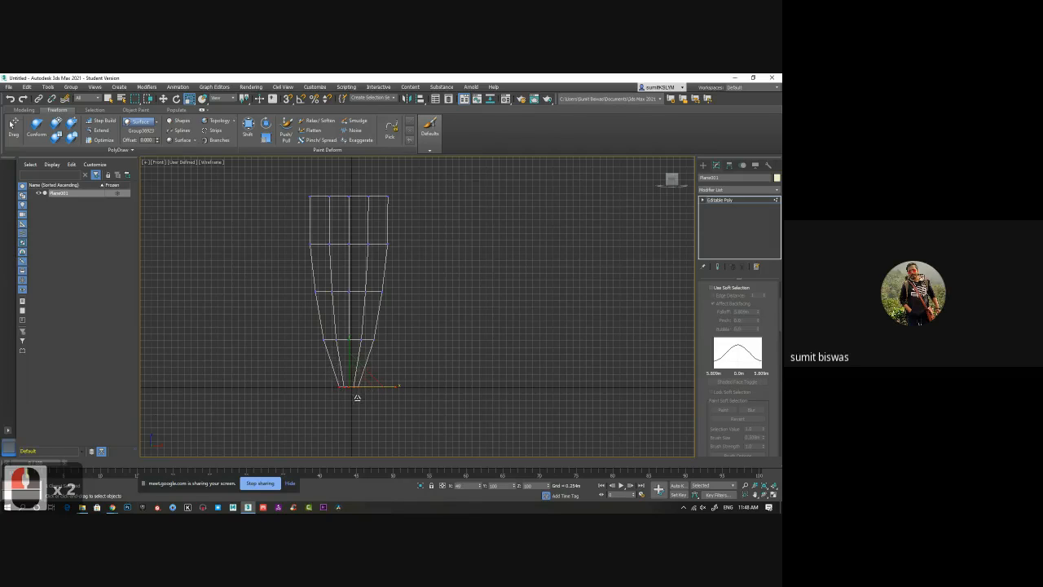
double_click(330, 385)
Step: Narrow the remaining vertex rows one by one, including the top row, to shape the strip into a slender strand outline
drag(492, 351, 493, 351)
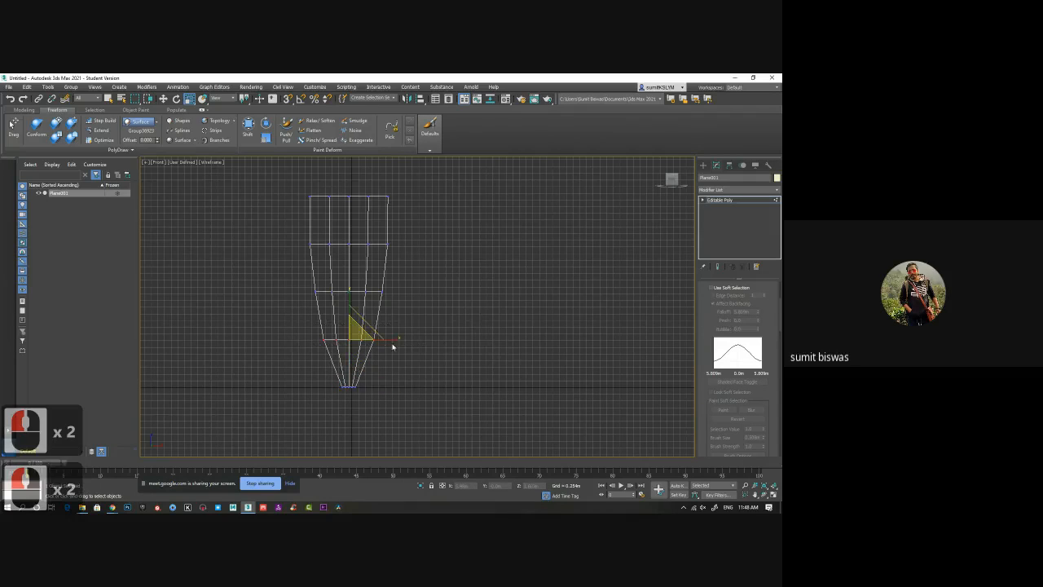
drag(390, 340, 382, 341)
drag(306, 283, 450, 304)
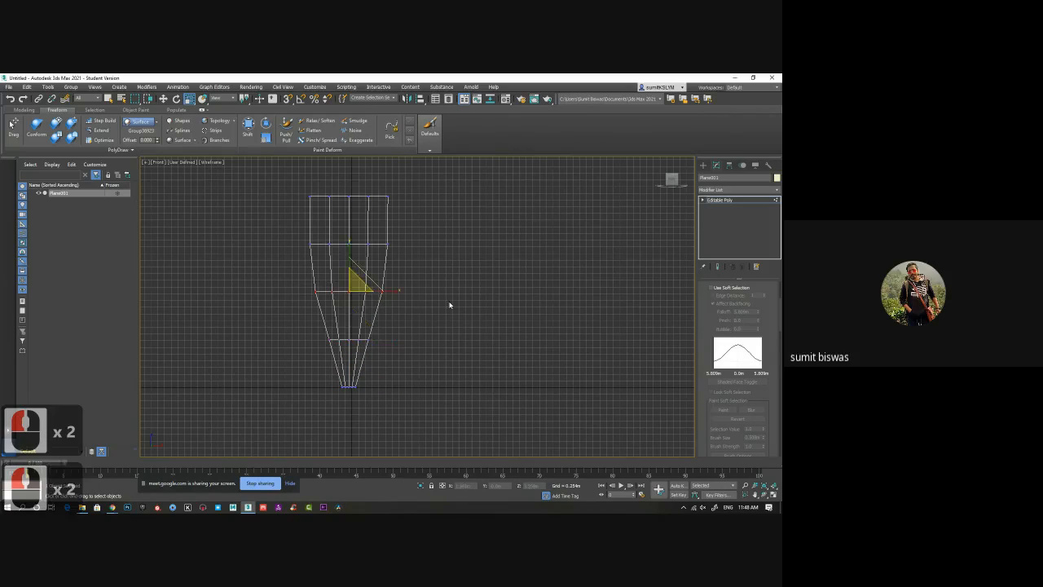
drag(391, 290, 385, 292)
drag(285, 224, 479, 260)
drag(393, 242, 388, 244)
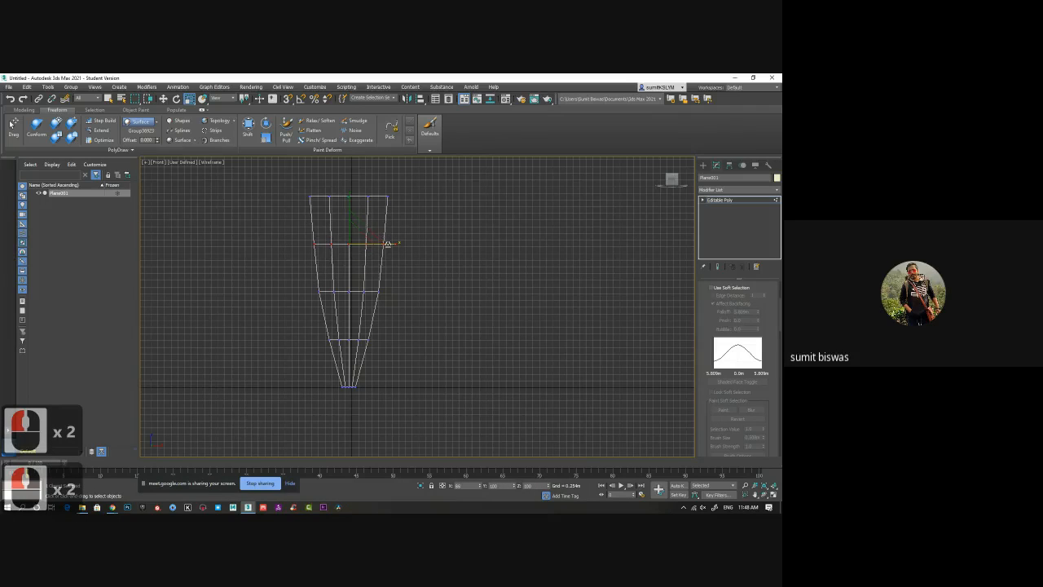
drag(311, 183, 473, 213)
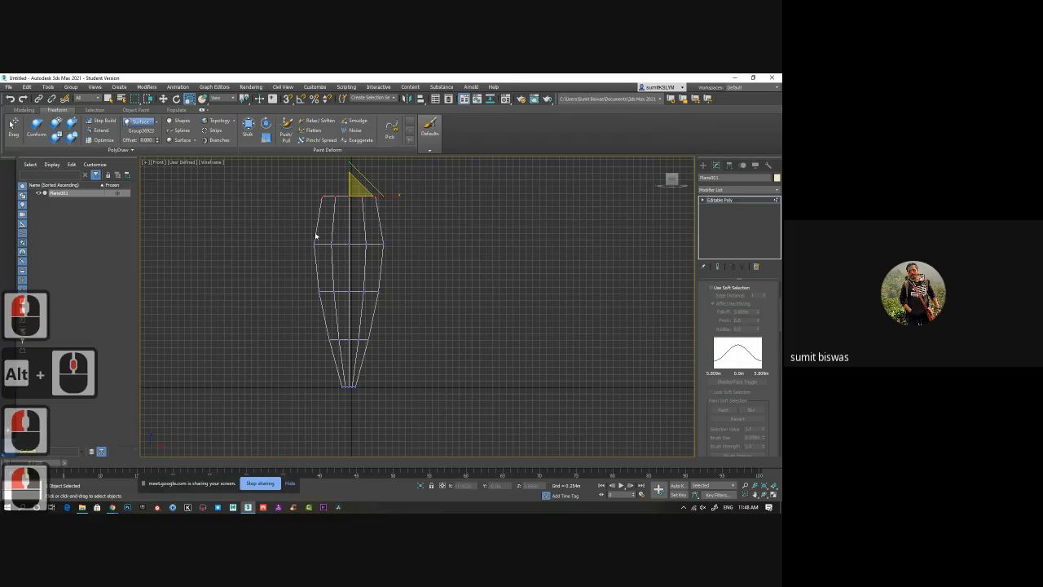
drag(317, 236, 420, 260)
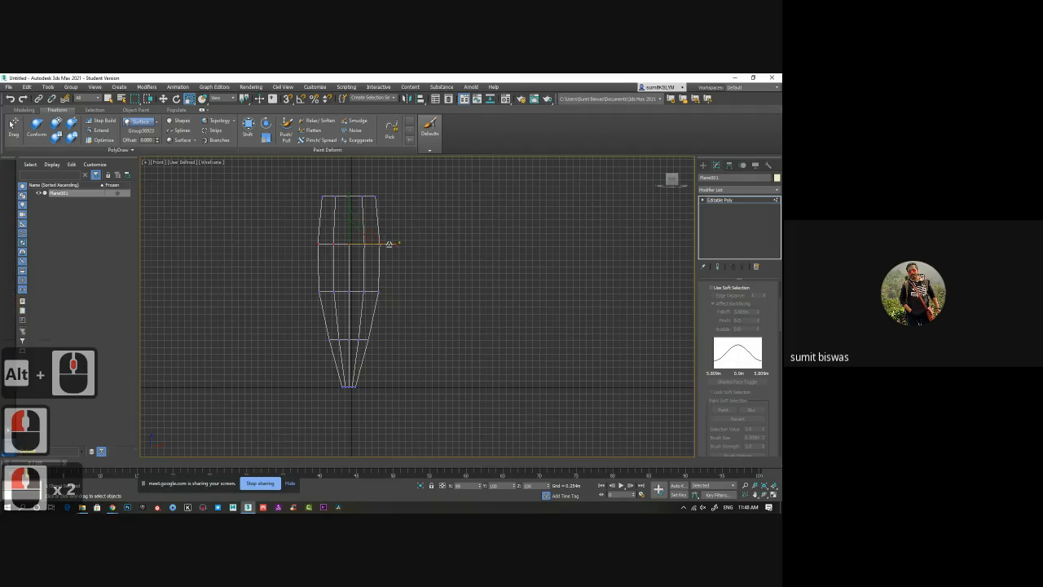
Step: Show the strip shaded from an angled view and offset its top vertex row sideways from the plane along Y
mouse_move(427, 278)
alt+middle_down()
mouse_move(407, 327)
mouse_move(466, 318)
mouse_move(445, 298)
alt+middle_up()
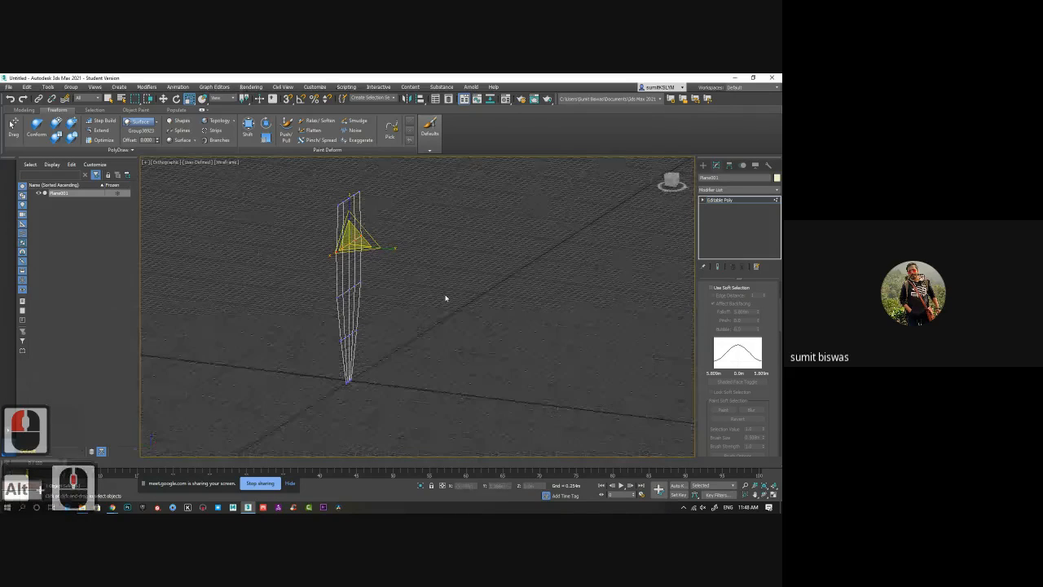
key(F3)
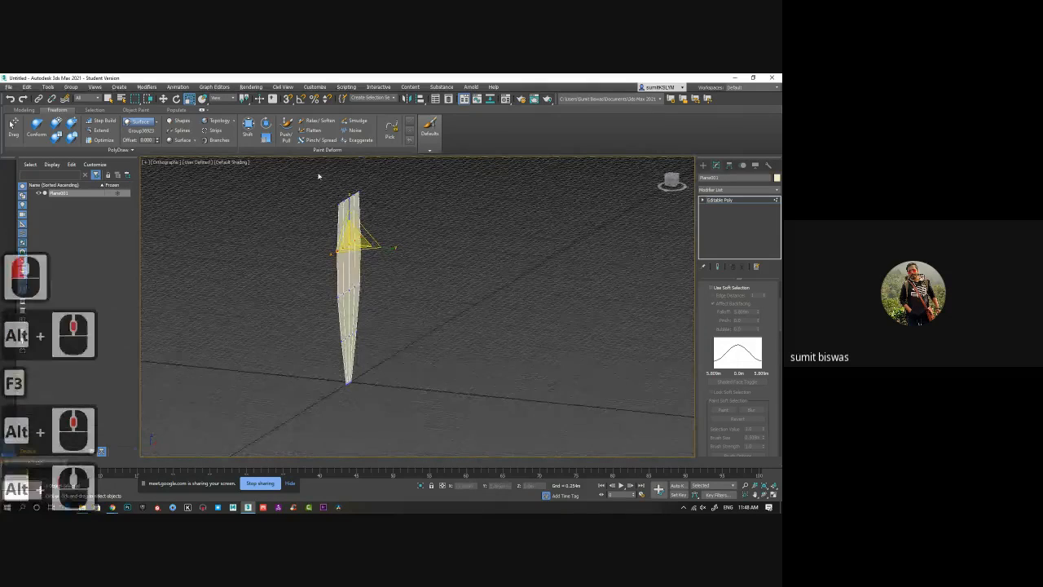
alt+middle_drag(375, 209, 412, 225)
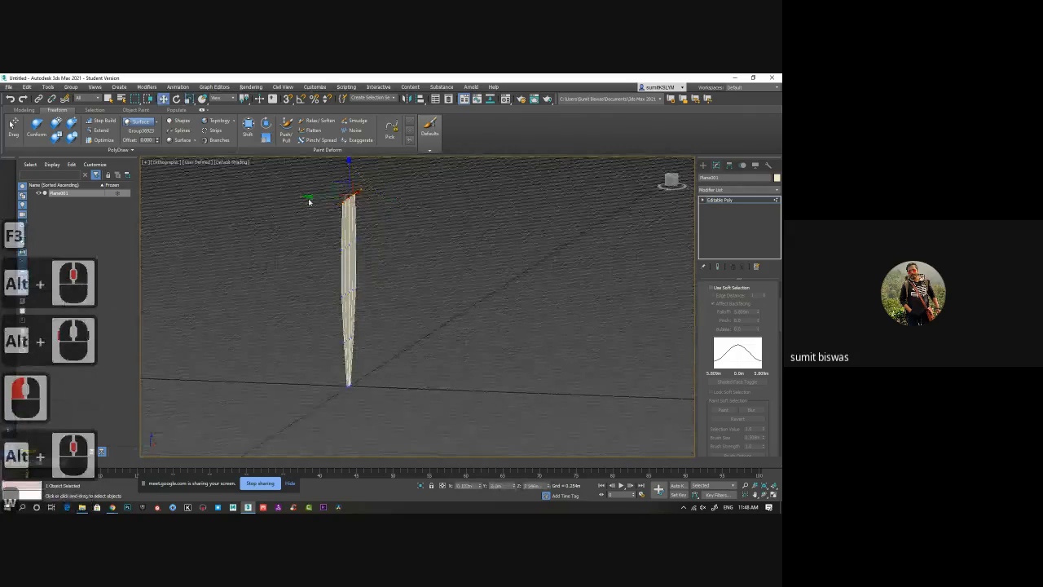
key(w)
drag(310, 196, 289, 199)
Step: Raise the second vertex row slightly and shift the two rows below it opposite to the top row, giving the strip a curved profile
click(353, 225)
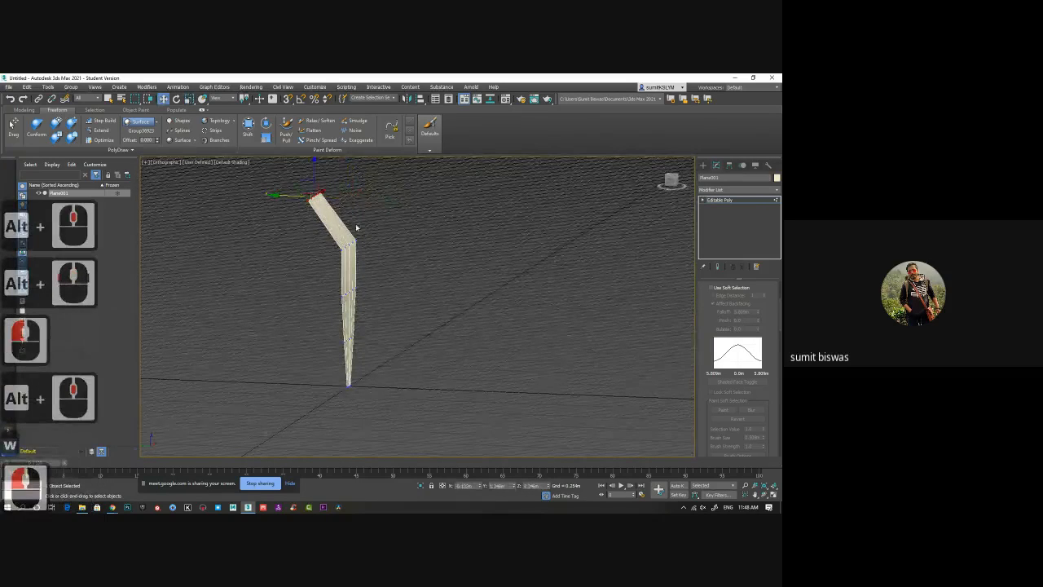
click(361, 236)
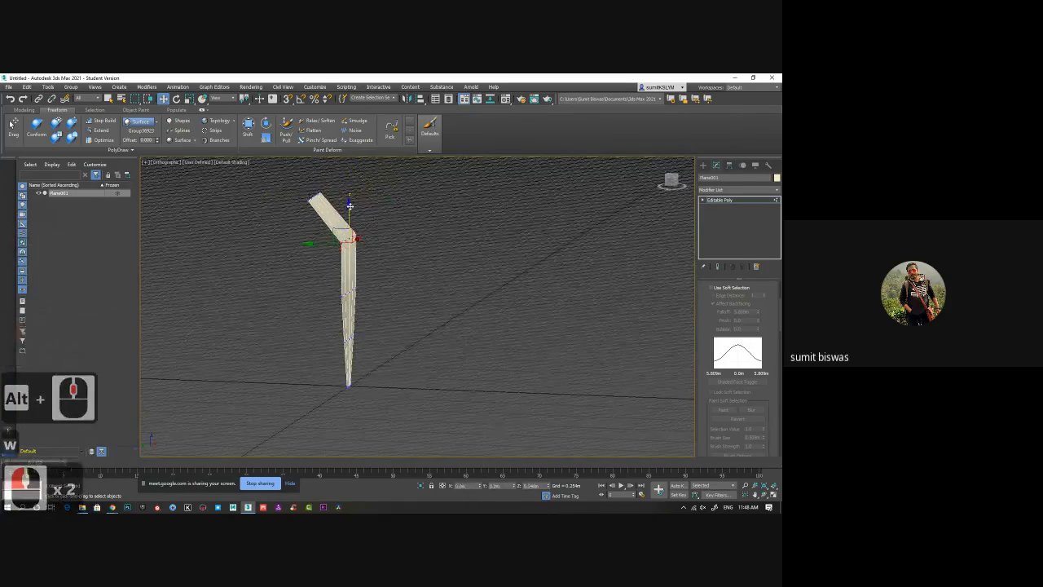
click(348, 286)
drag(320, 292, 326, 290)
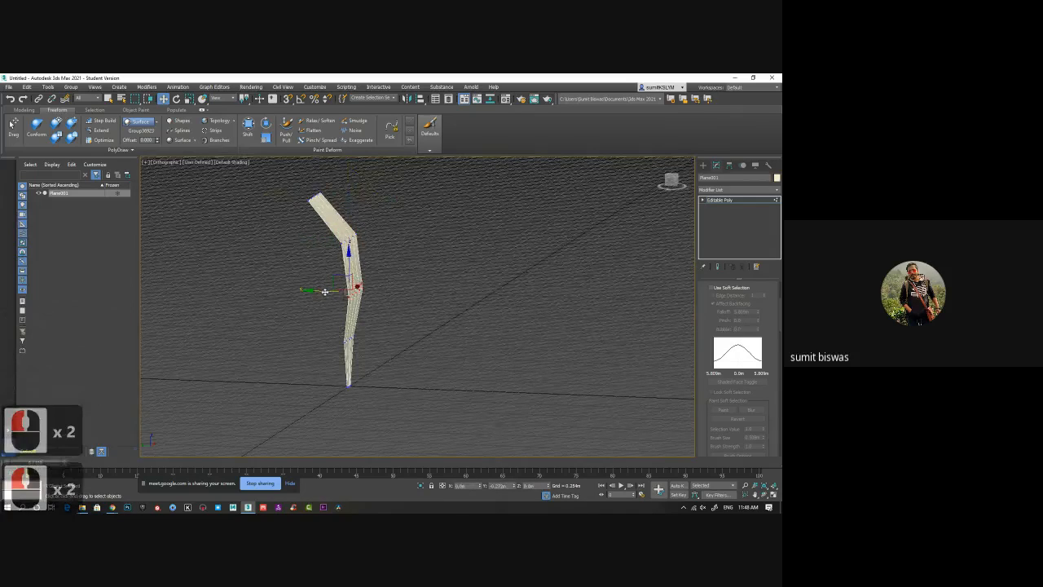
click(348, 334)
drag(321, 336, 330, 337)
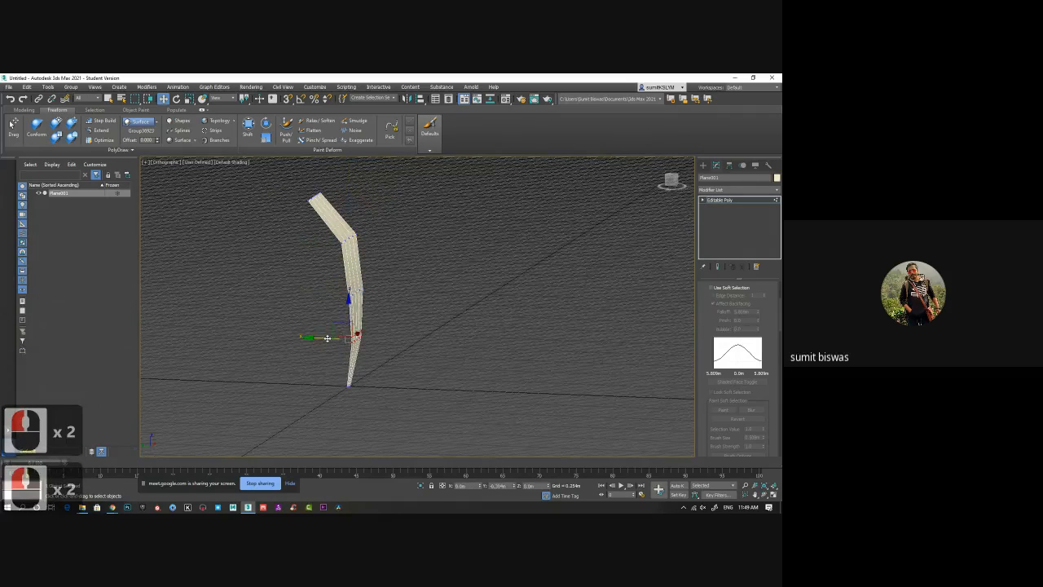
Step: Remove the two lengthwise edge loops on either side of the strip's central edge loop
alt+middle_drag(396, 297, 440, 297)
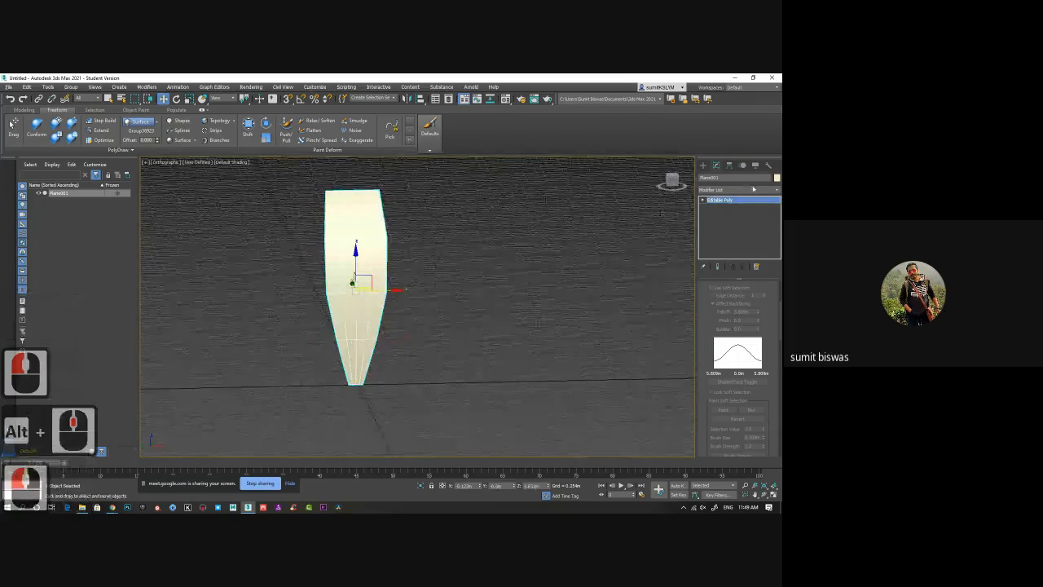
click(721, 199)
click(717, 215)
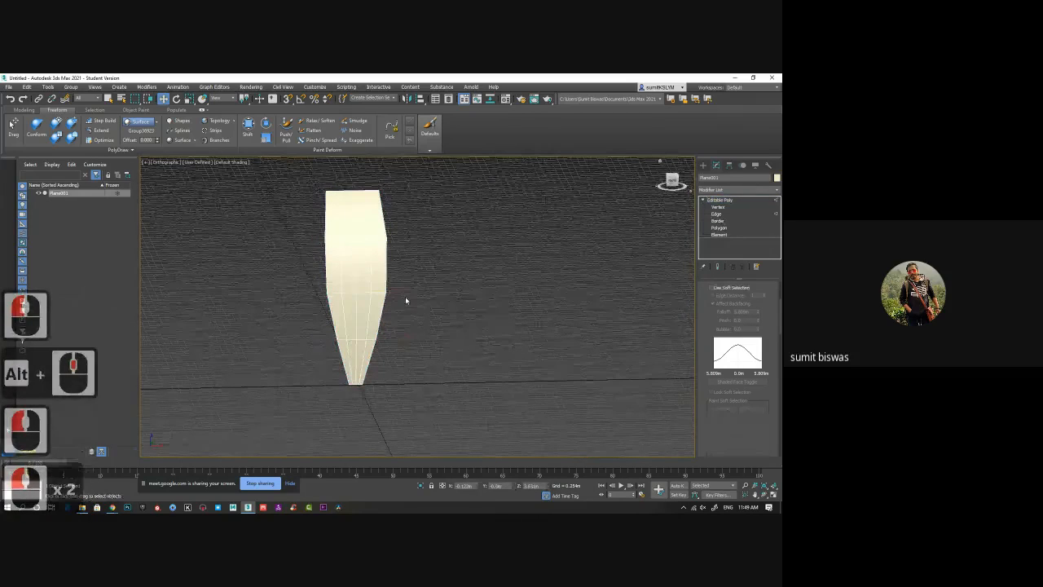
double_click(351, 271)
ctrl+double_click(371, 270)
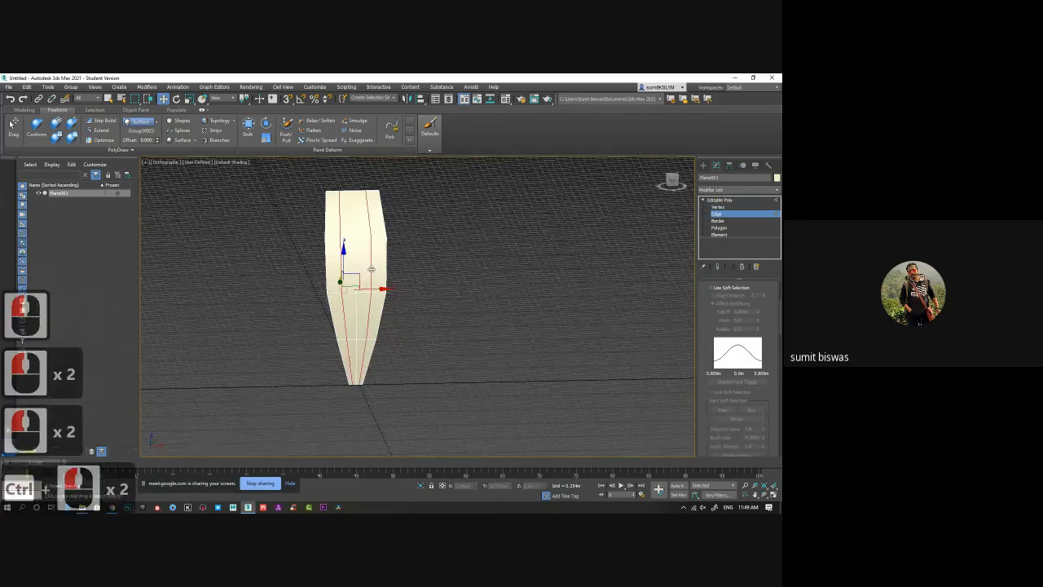
key(ctrl+BackSpace)
Step: Offset the central lengthwise edge loop along Y to crease the strip's cross-section, and leave edge editing
double_click(357, 259)
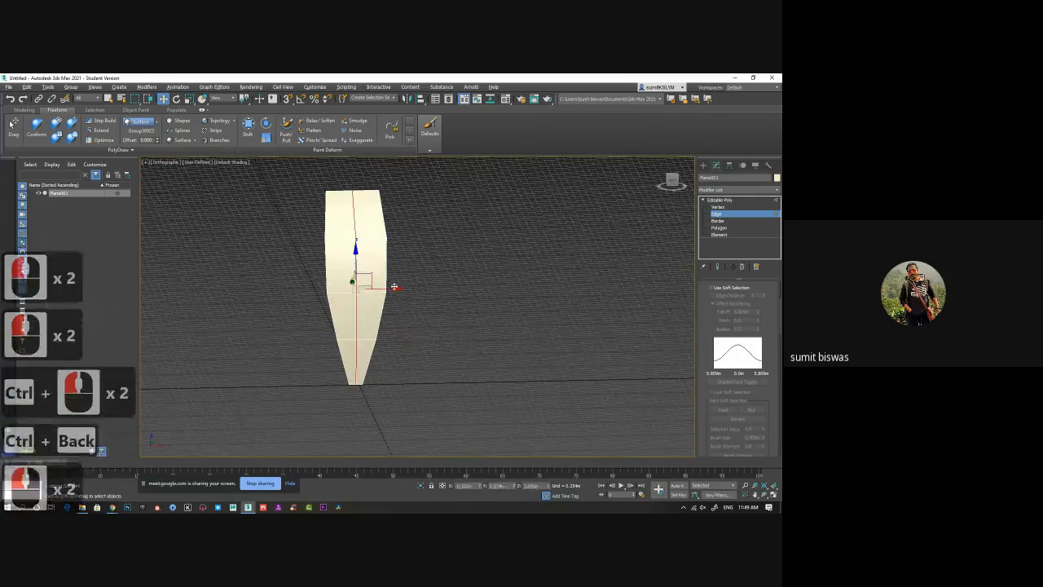
alt+middle_drag(357, 259, 326, 286)
drag(323, 286, 328, 284)
alt+middle_drag(327, 284, 361, 233)
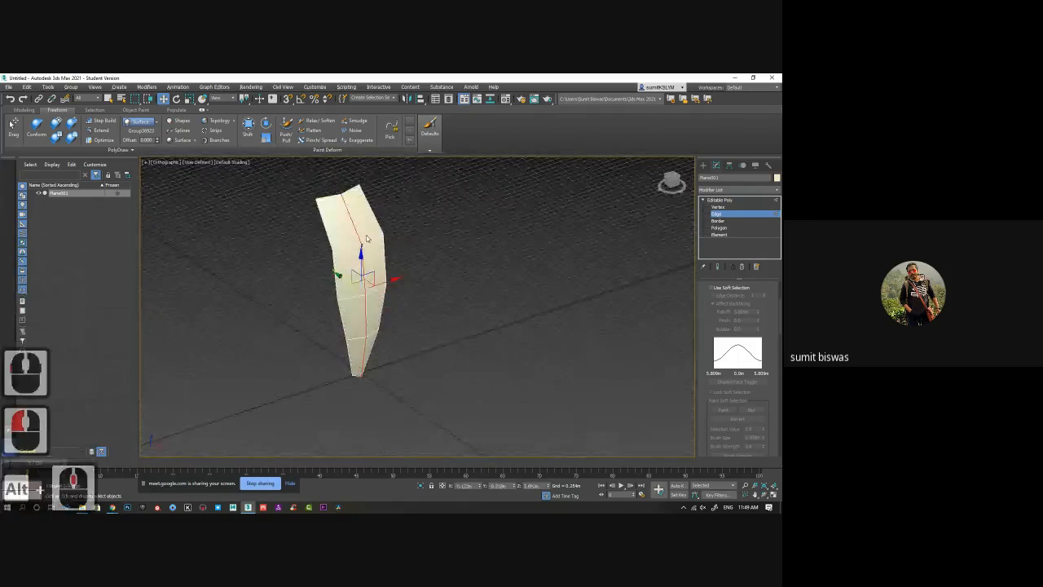
right_click(361, 233)
click(493, 317)
alt+middle_drag(435, 331, 386, 353)
click(722, 216)
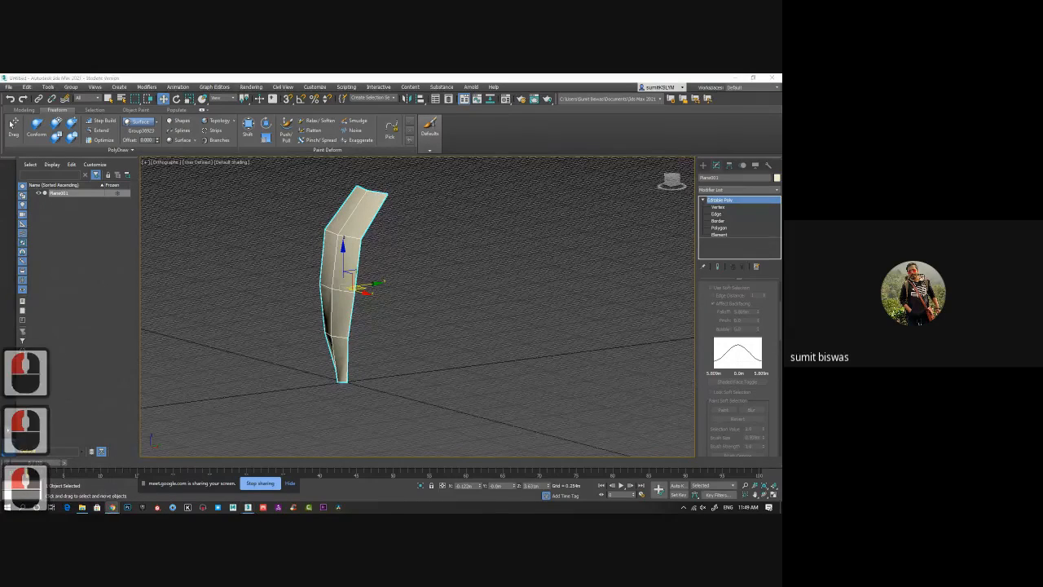
Step: Switch to the web browser, search for "hair alpha" and look through the results
text(hair alpha)
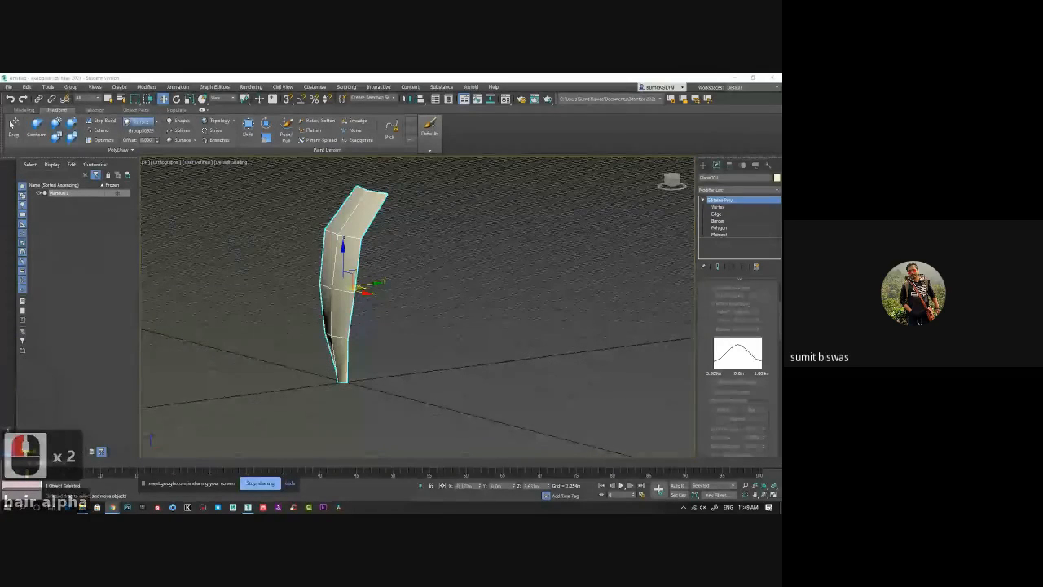
key(Return)
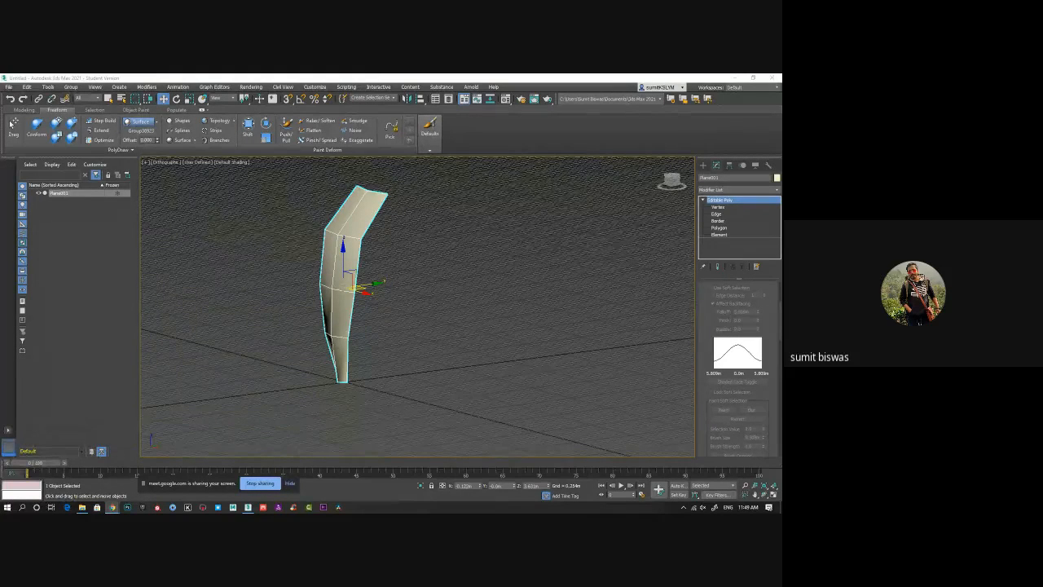
scroll(418, 306, down, 2)
scroll(417, 306, down, 3)
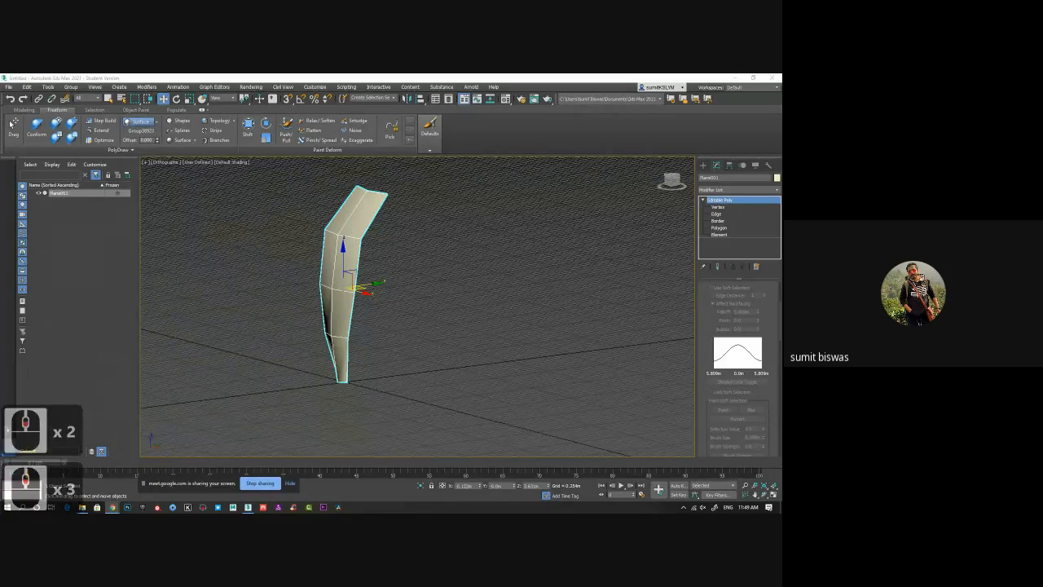
click(417, 307)
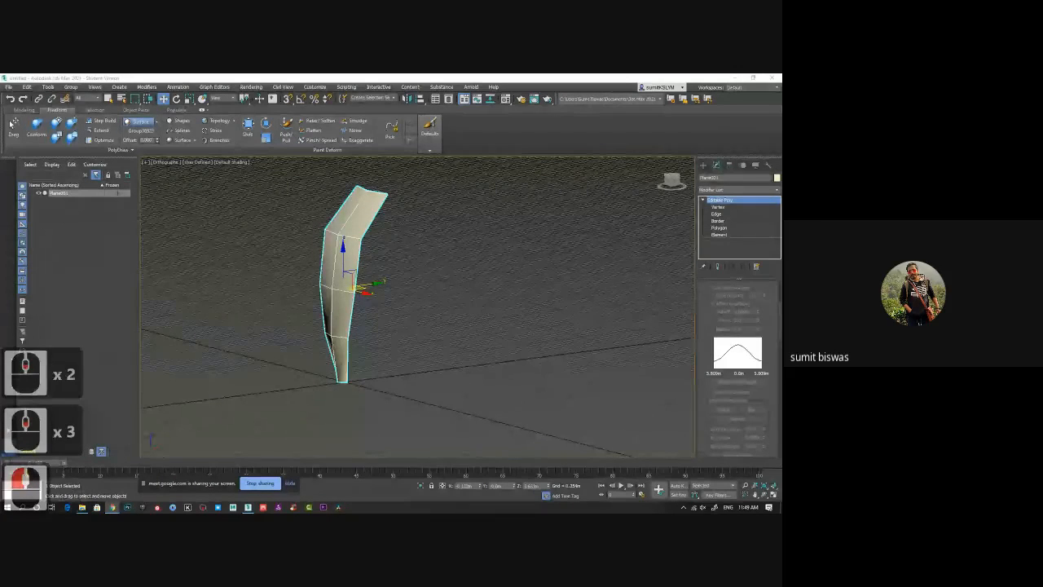
scroll(417, 307, down, 3)
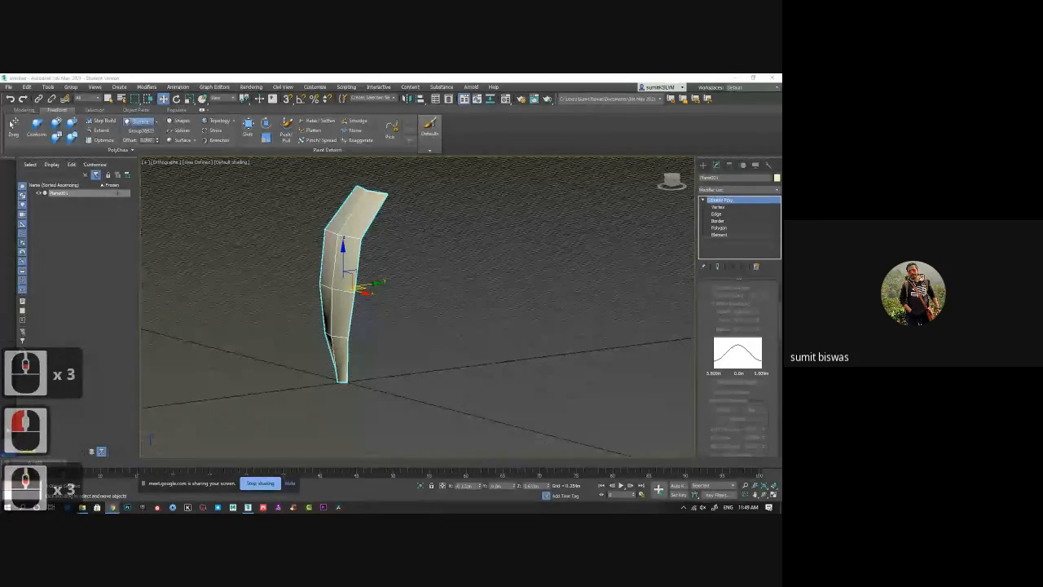
scroll(417, 307, down, 2)
scroll(417, 307, down, 2)
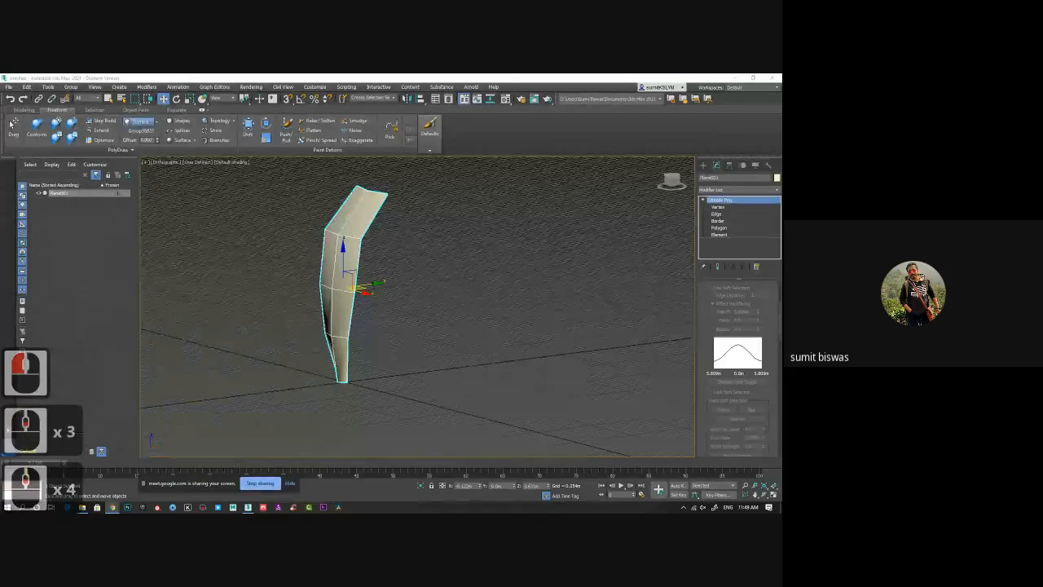
click(417, 306)
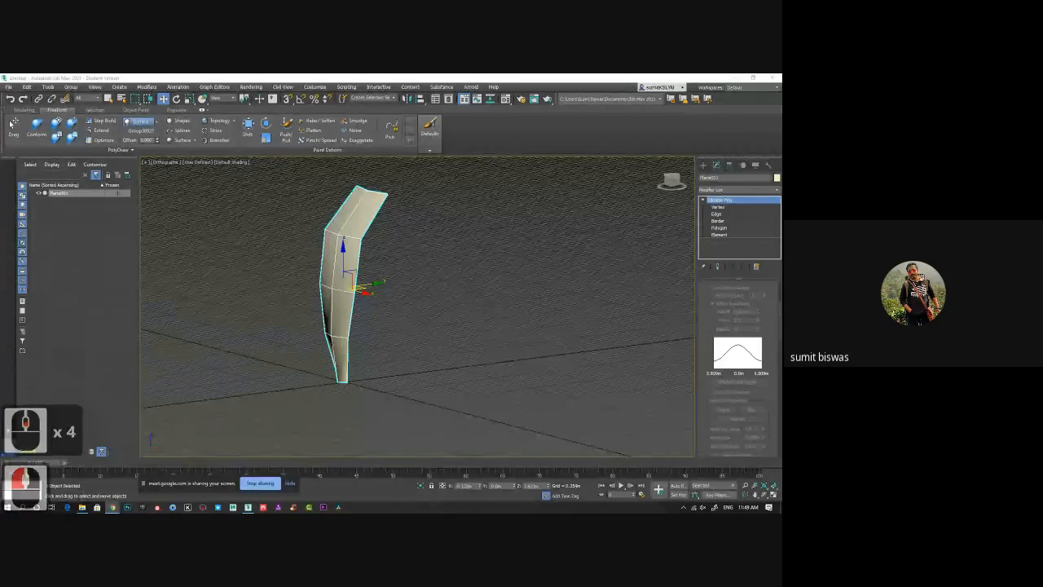
scroll(417, 306, down, 4)
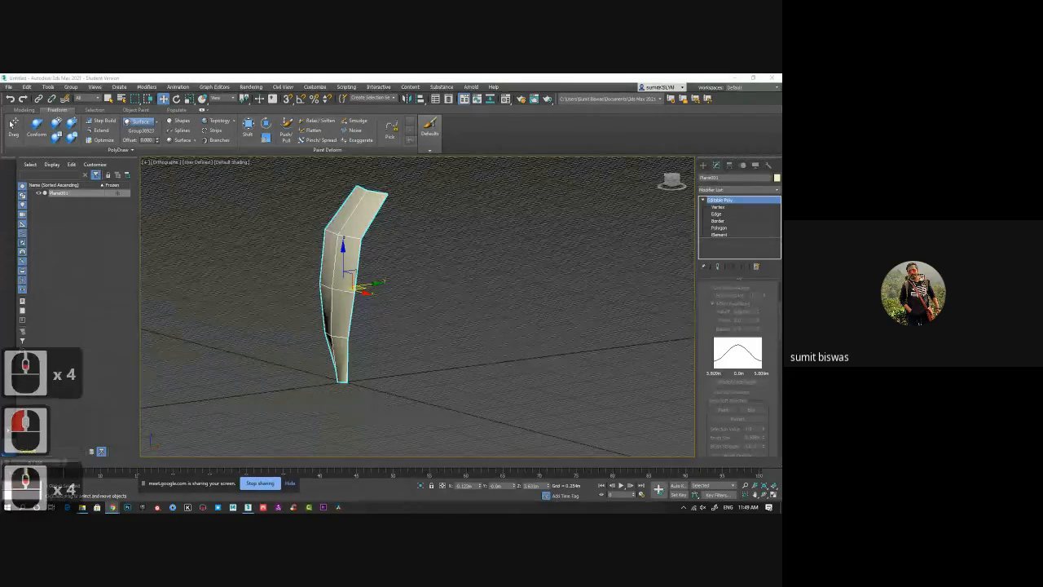
click(418, 306)
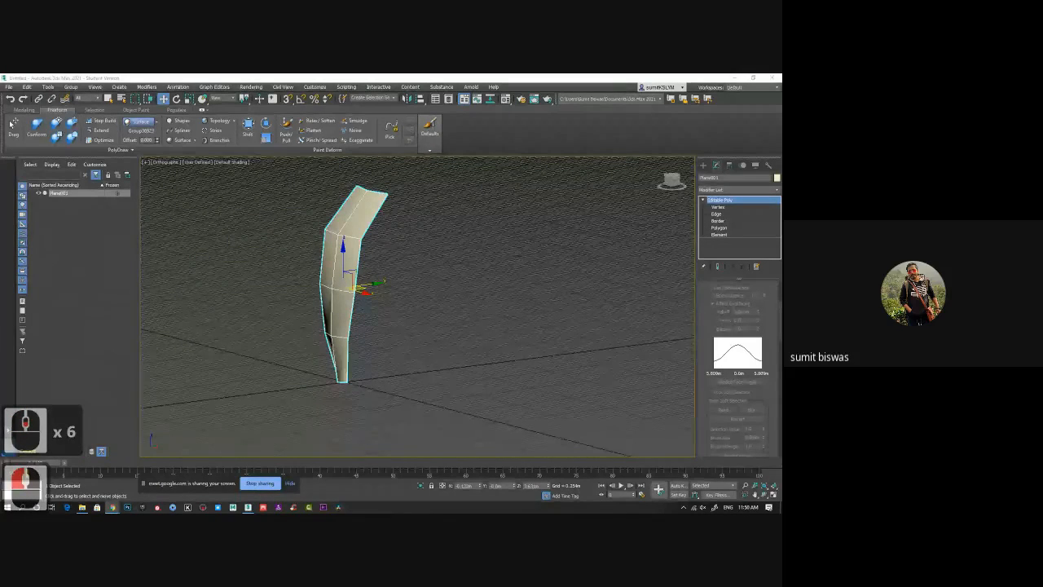
right_click(417, 306)
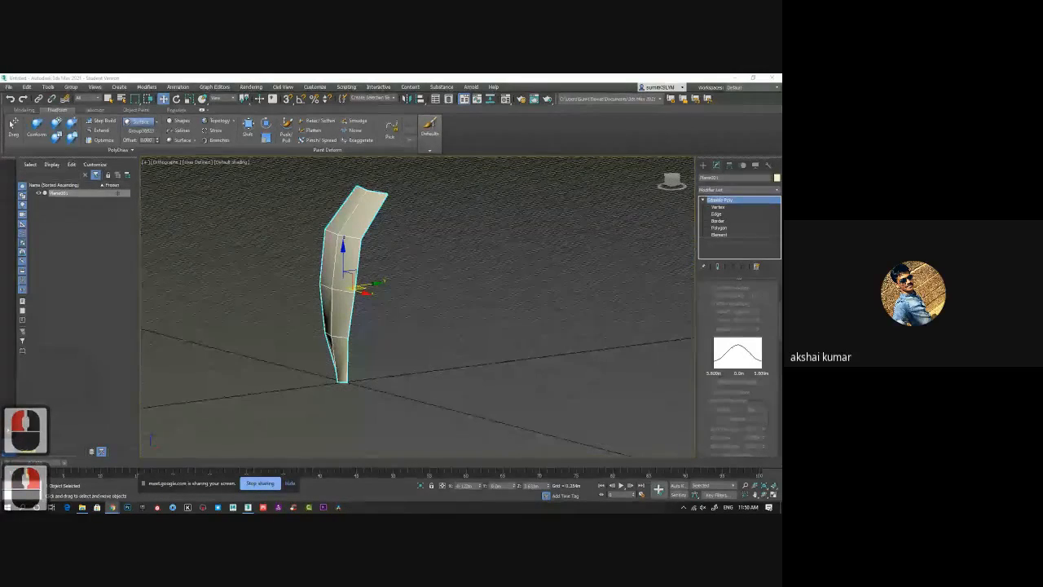
click(417, 307)
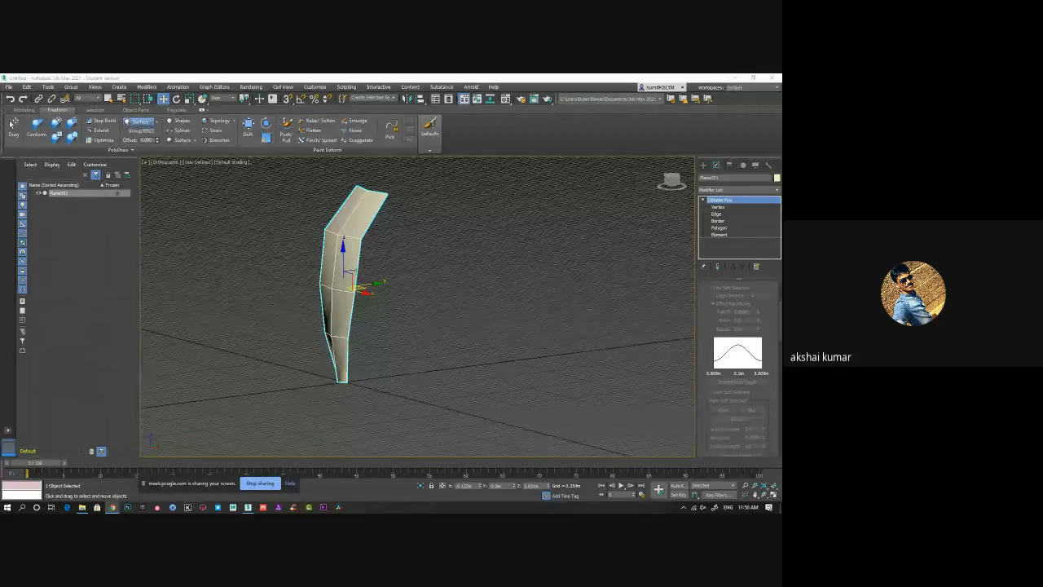
scroll(417, 307, down, 6)
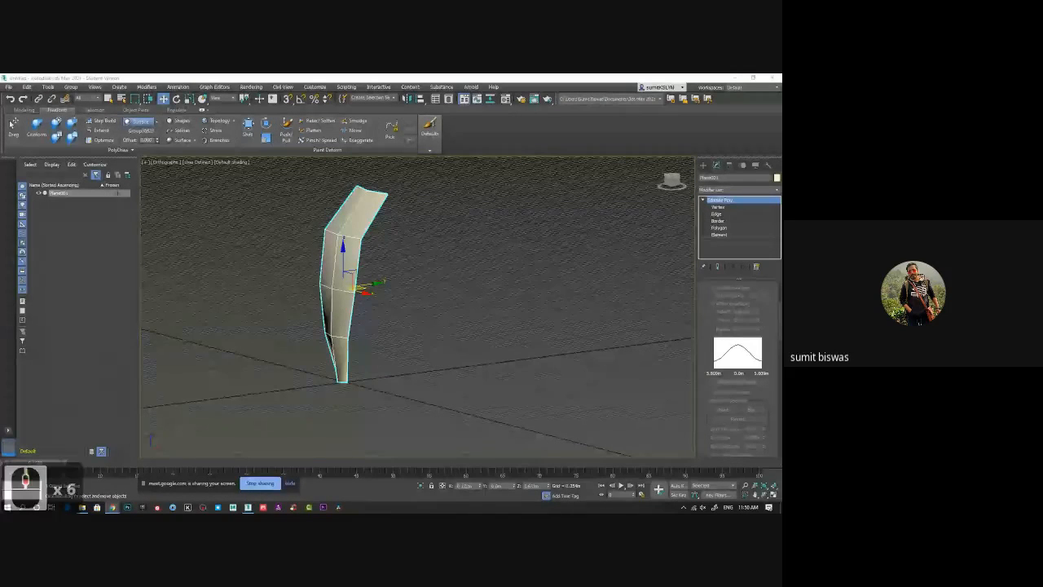
click(341, 309)
right_click(341, 309)
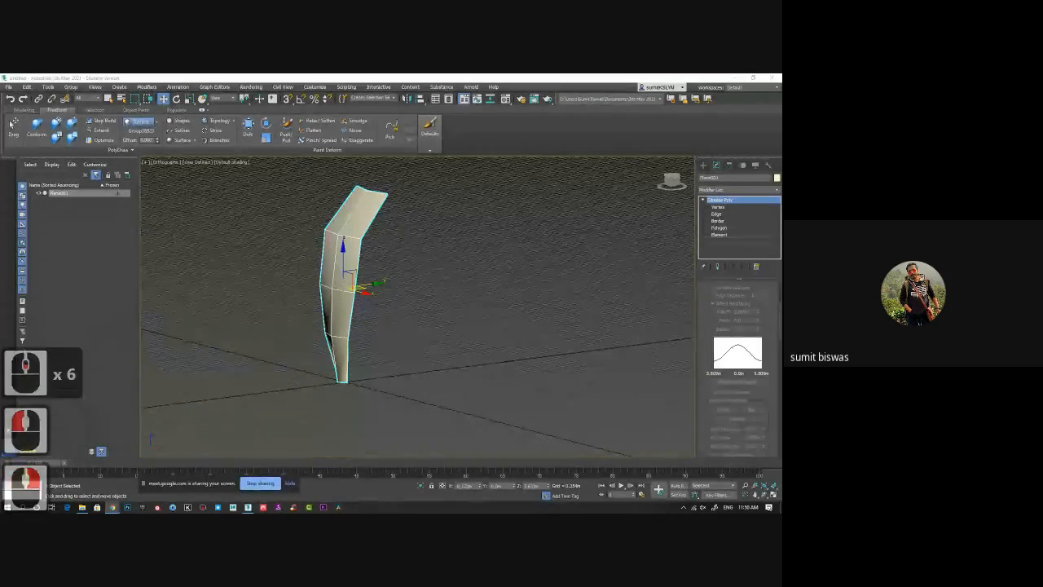
click(340, 309)
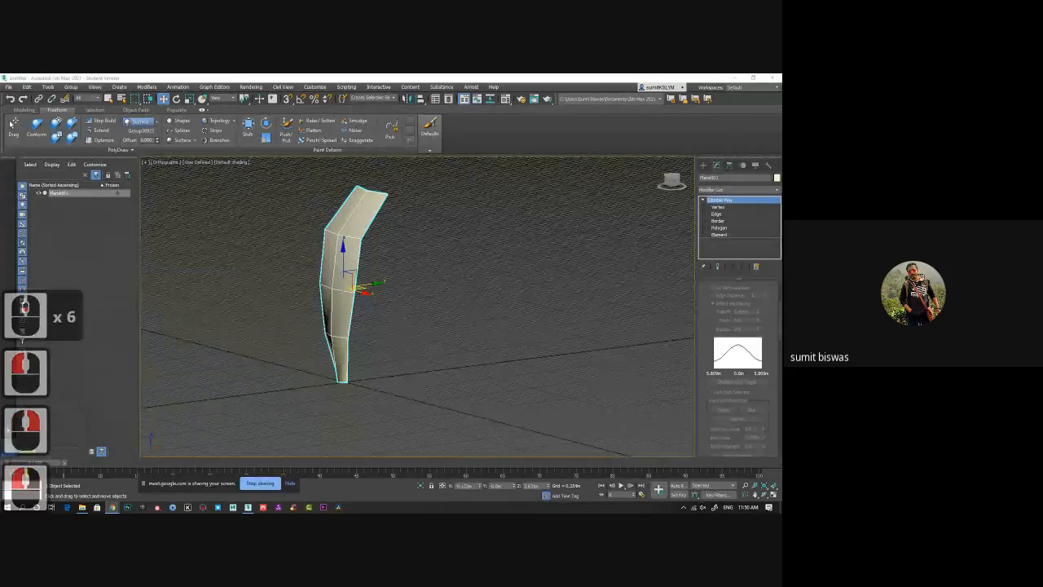
scroll(417, 306, down, 2)
scroll(737, 326, down, 6)
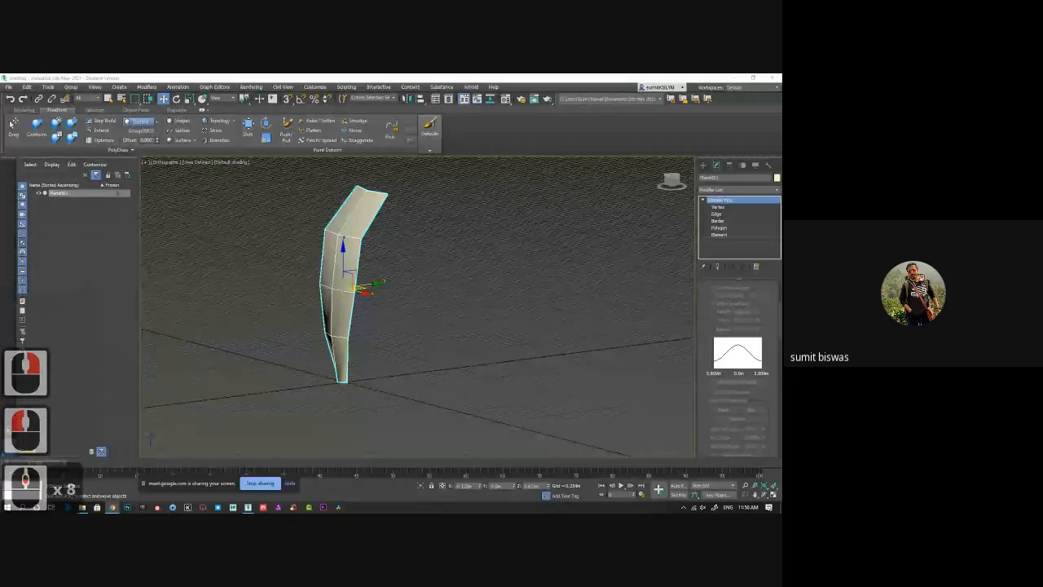
scroll(737, 326, down, 2)
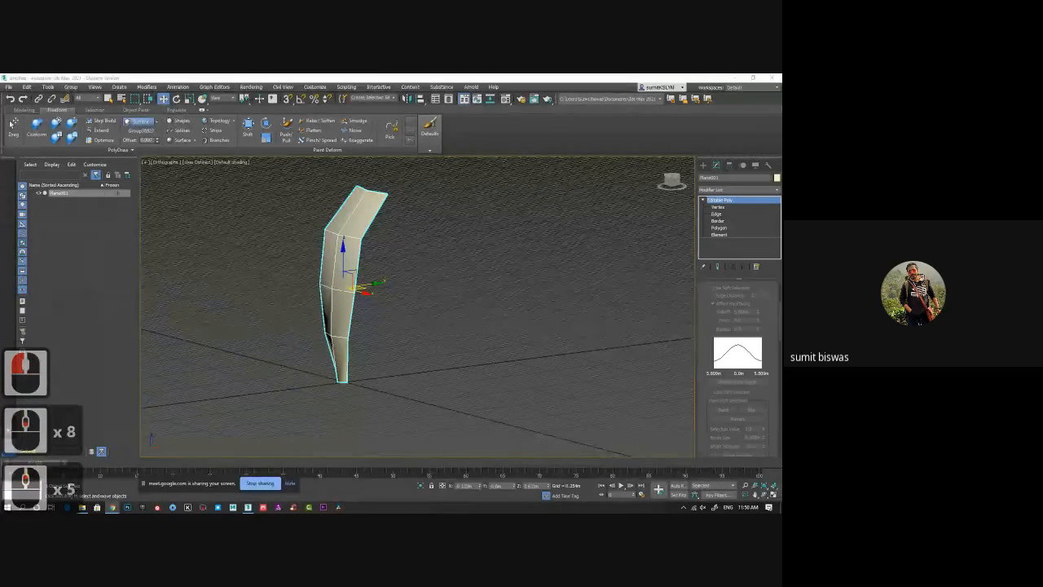
scroll(738, 325, down, 2)
scroll(737, 325, down, 7)
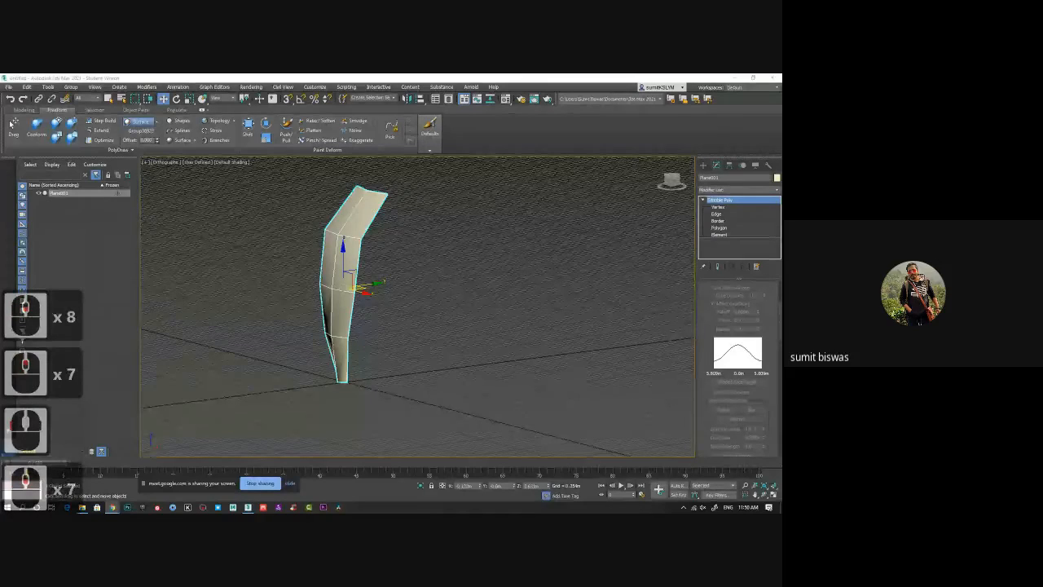
scroll(737, 325, down, 2)
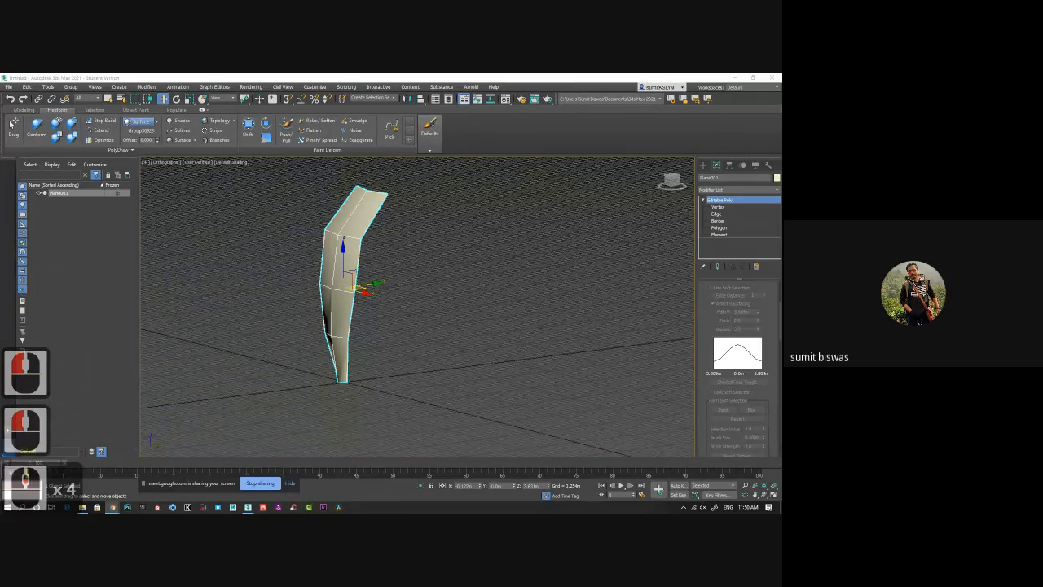
Step: Switch to the web browser and save the 512×512 black-and-white hair strand image 6nqm4y.jpg as a JPEG in Downloads
click(112, 506)
scroll(644, 345, down, 4)
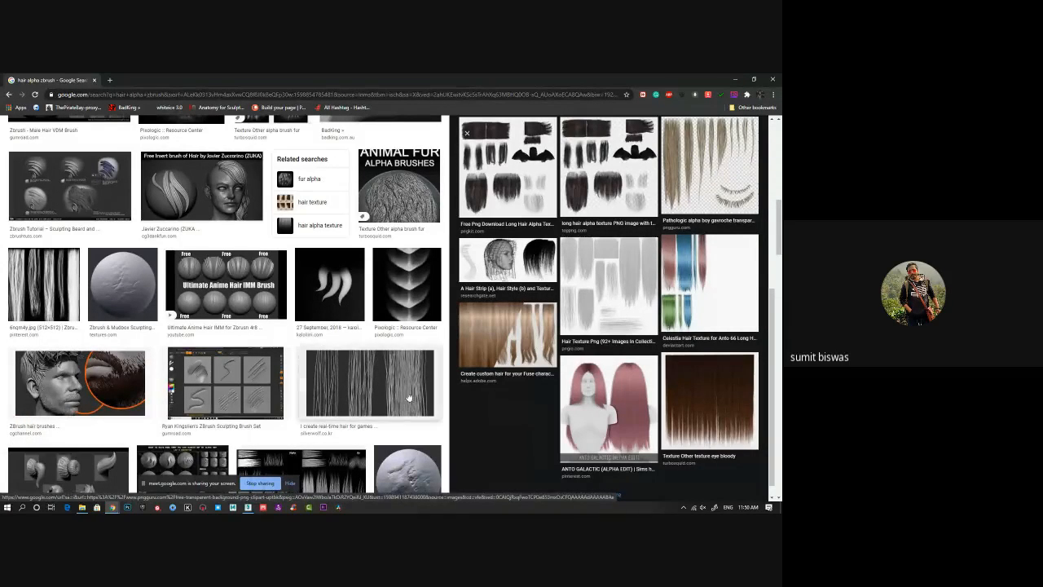
click(43, 284)
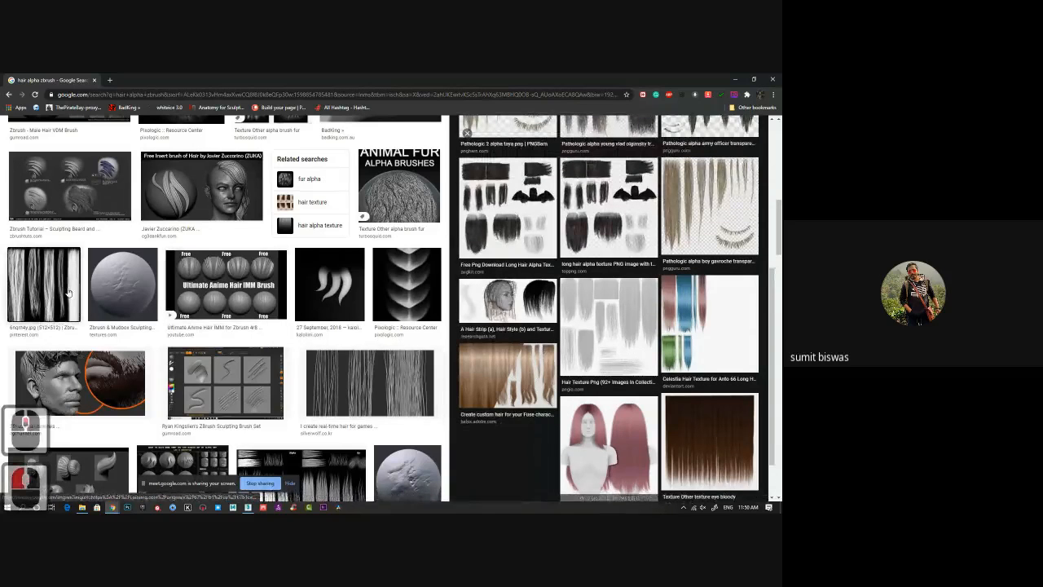
right_click(580, 219)
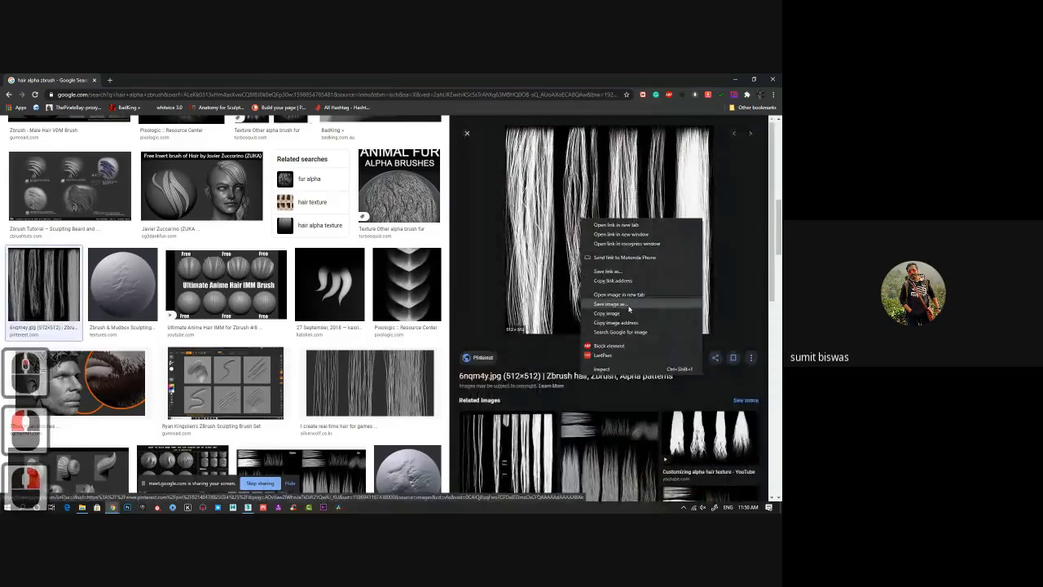
click(628, 306)
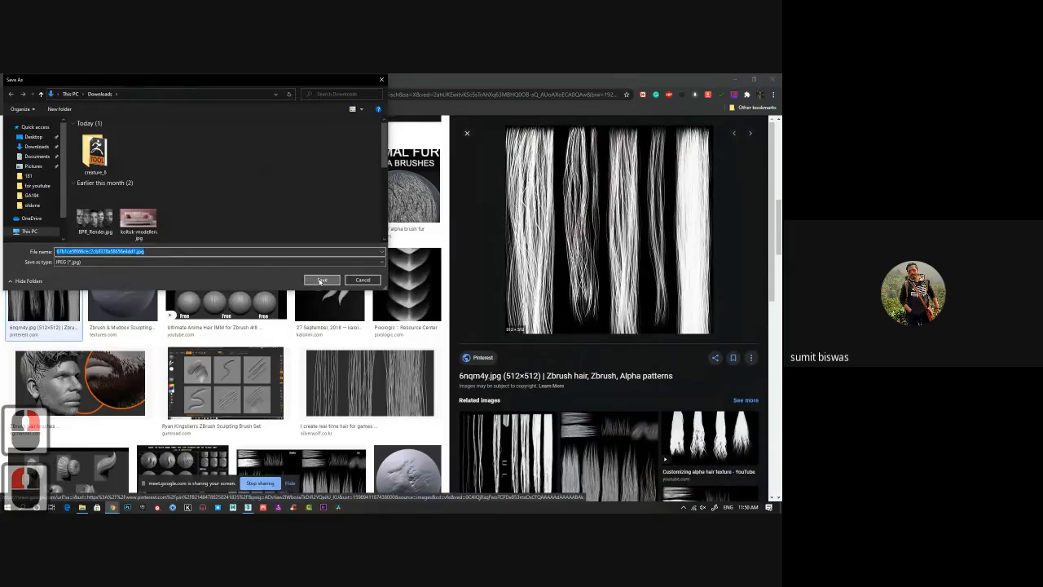
click(316, 279)
click(733, 79)
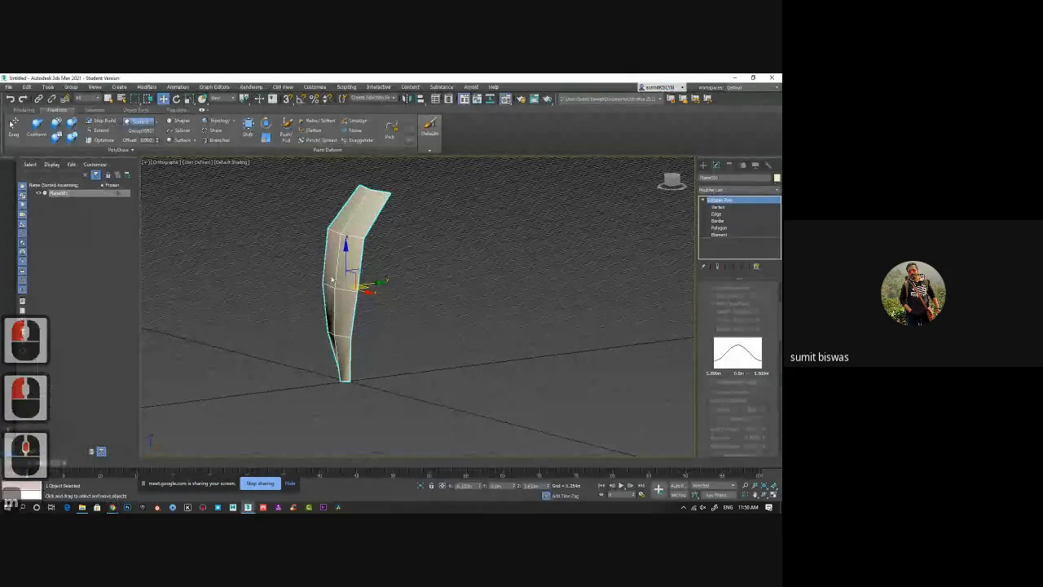
Step: Open the Material Editor and apply the first sample material to the hair card
key(m)
drag(47, 172, 327, 245)
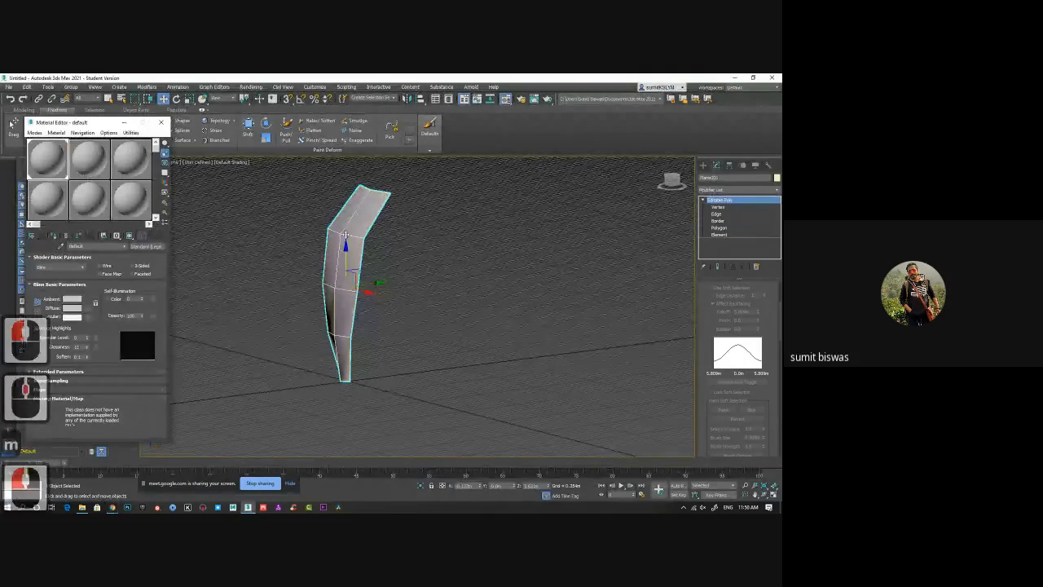
click(47, 159)
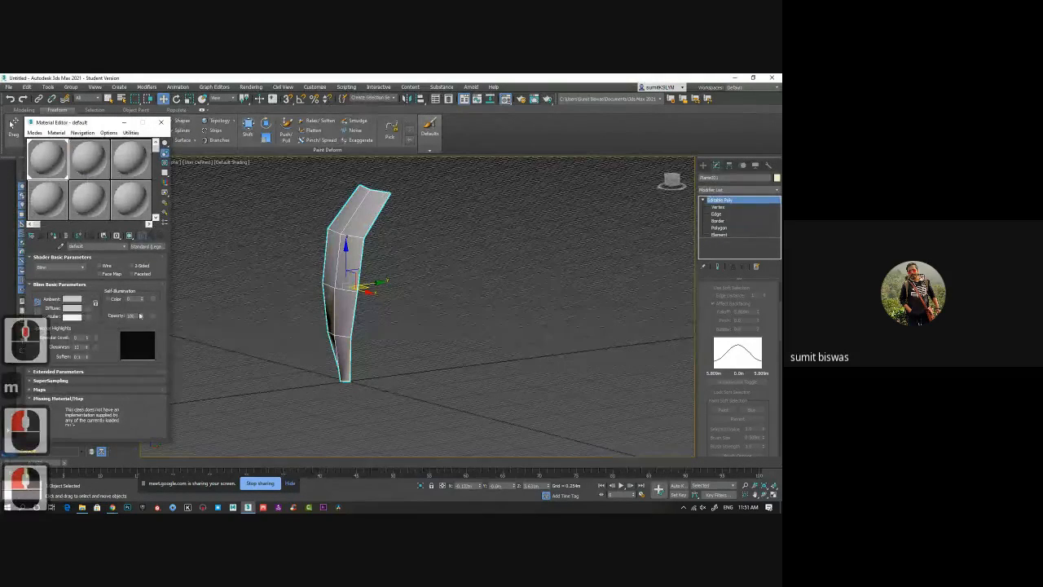
Step: Load the downloaded hair strand image from the file browser as the default material's Opacity map
click(39, 389)
scroll(94, 361, down, 1)
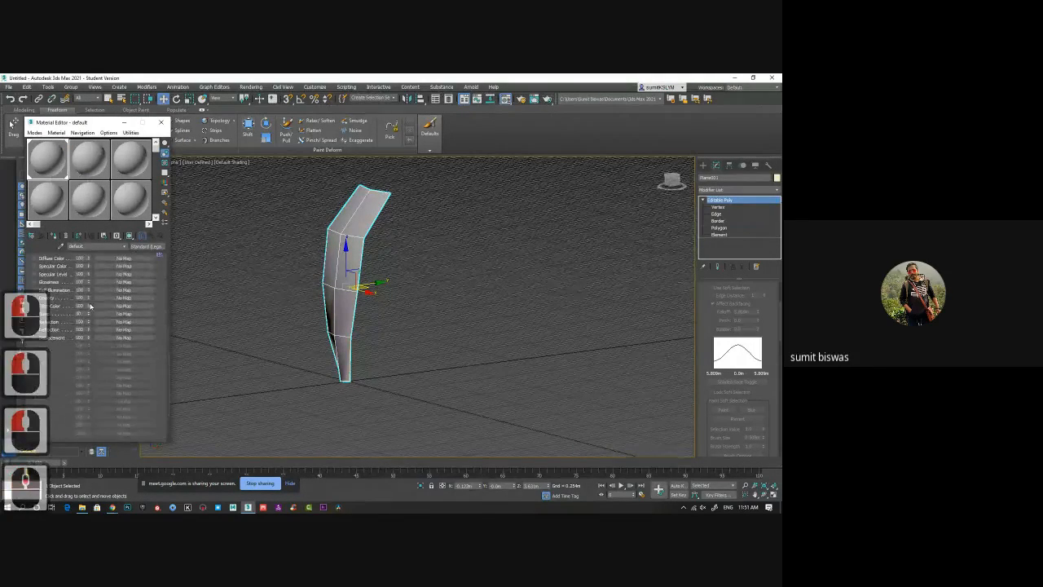
drag(96, 124, 499, 129)
click(82, 506)
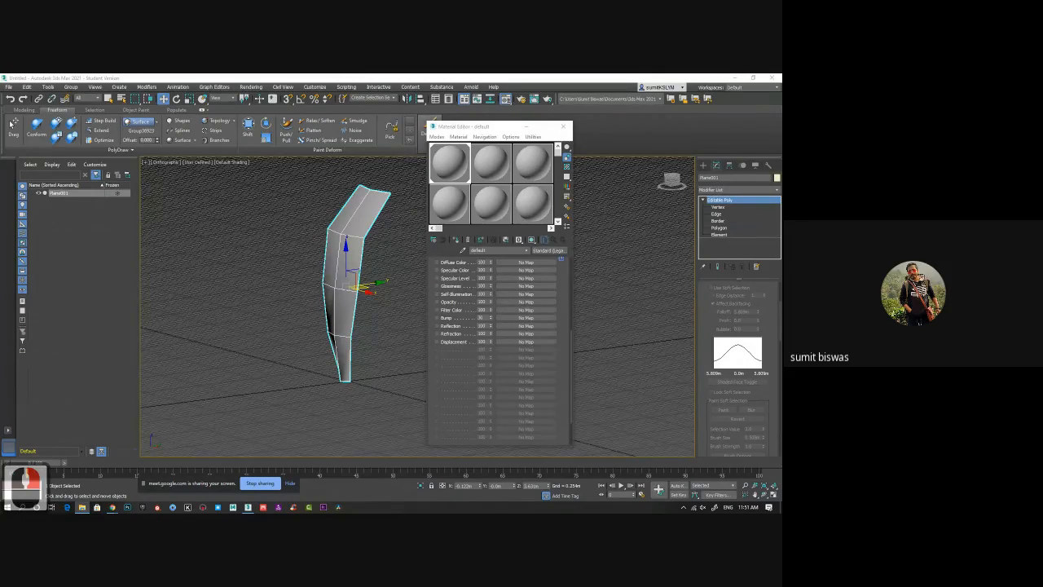
drag(298, 226, 528, 302)
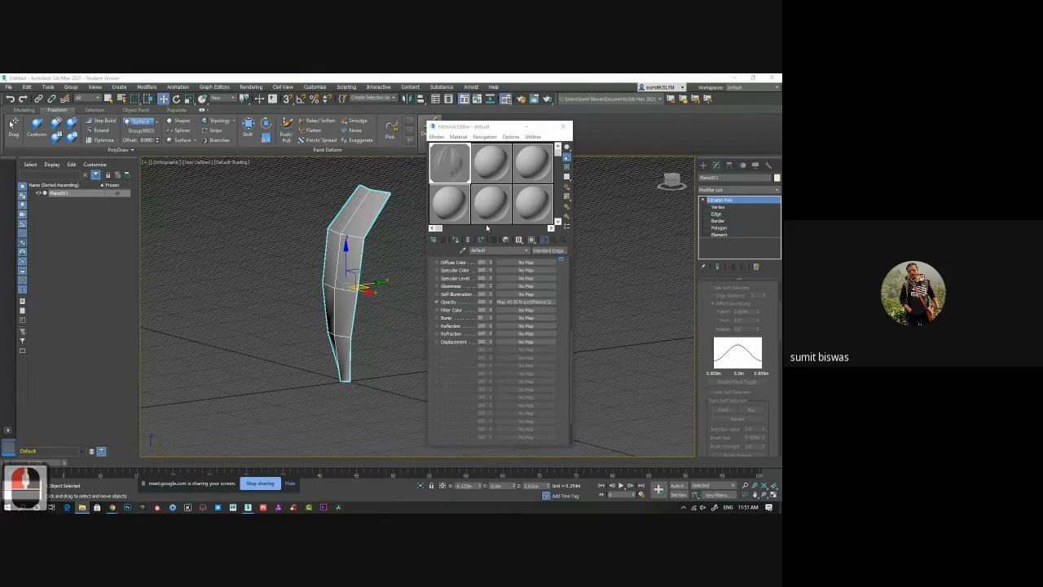
Step: Assign the material to the selected hair card again and toggle its shaded display in the viewport
scroll(469, 279, up, 9)
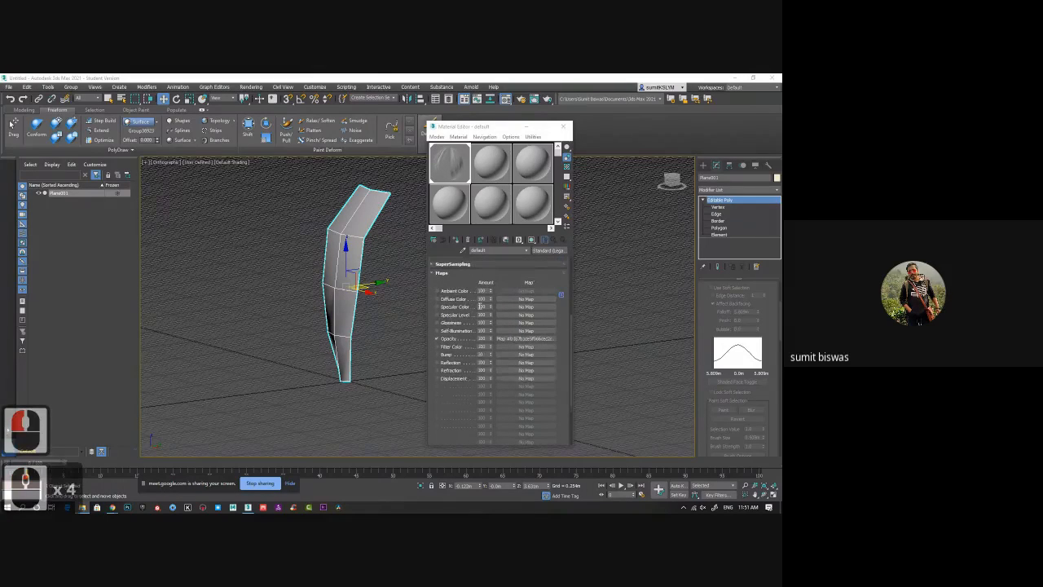
click(458, 239)
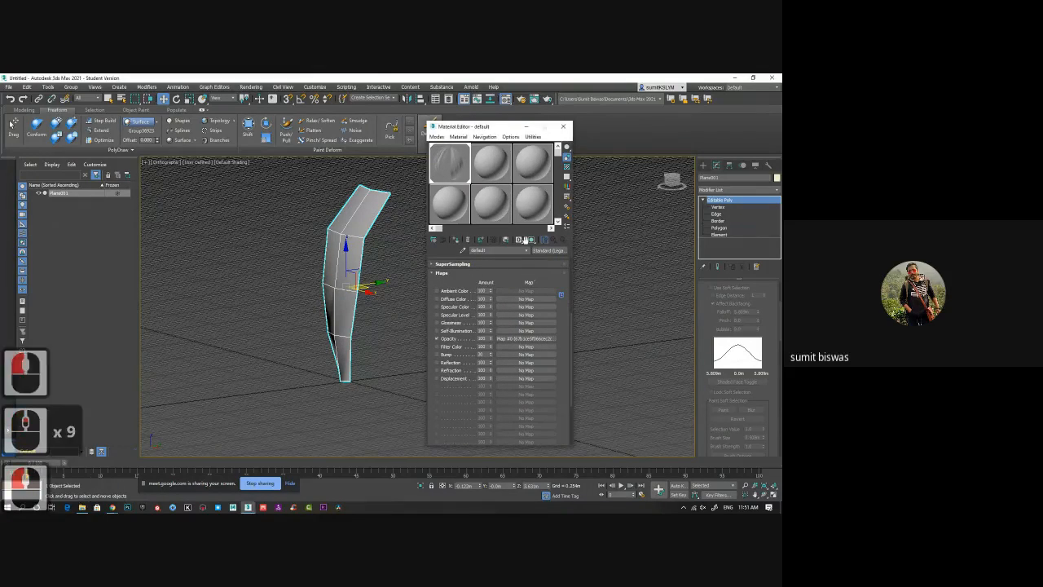
click(552, 240)
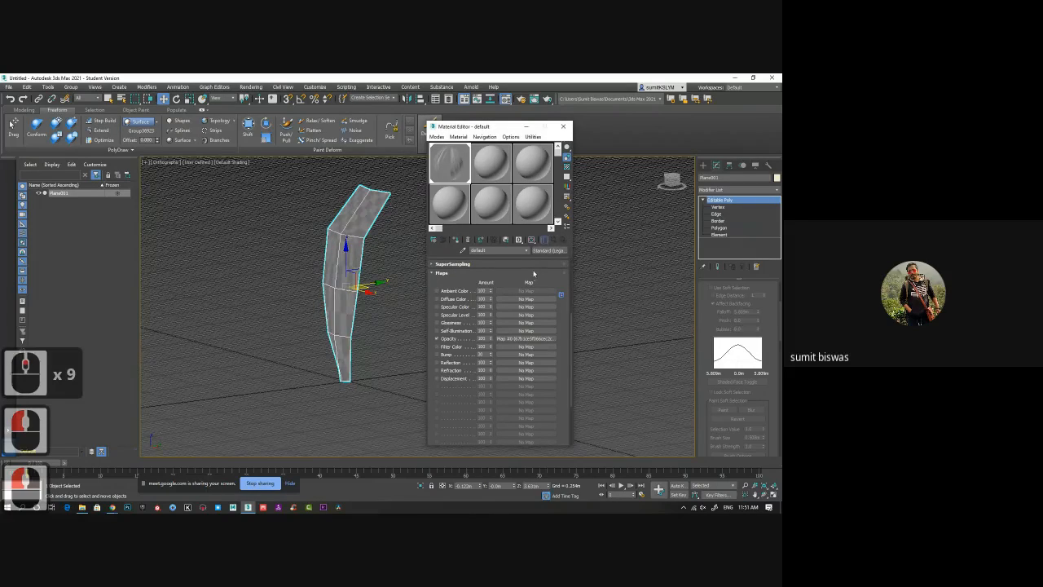
scroll(489, 278, up, 4)
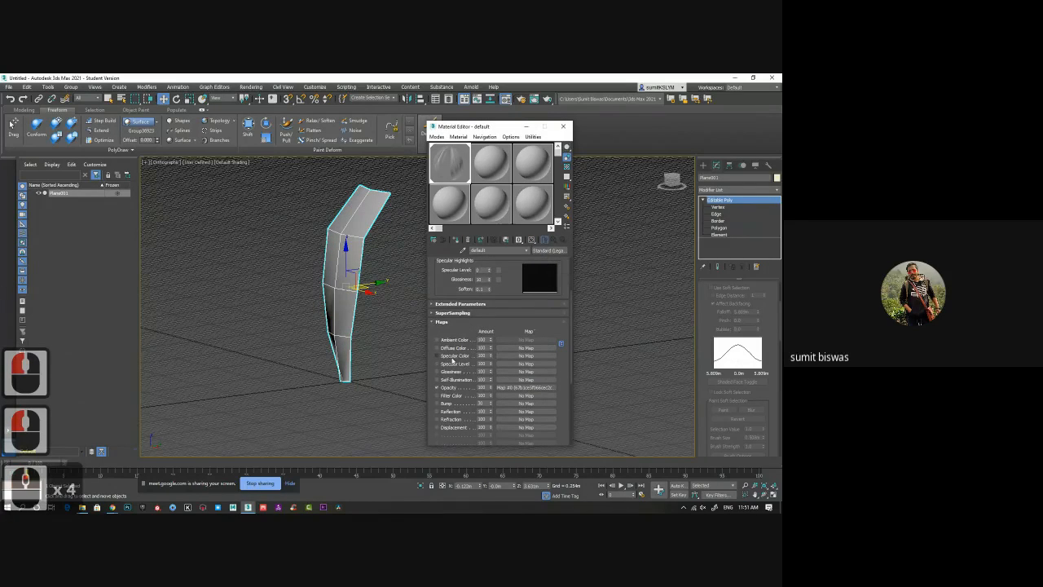
scroll(484, 326, up, 2)
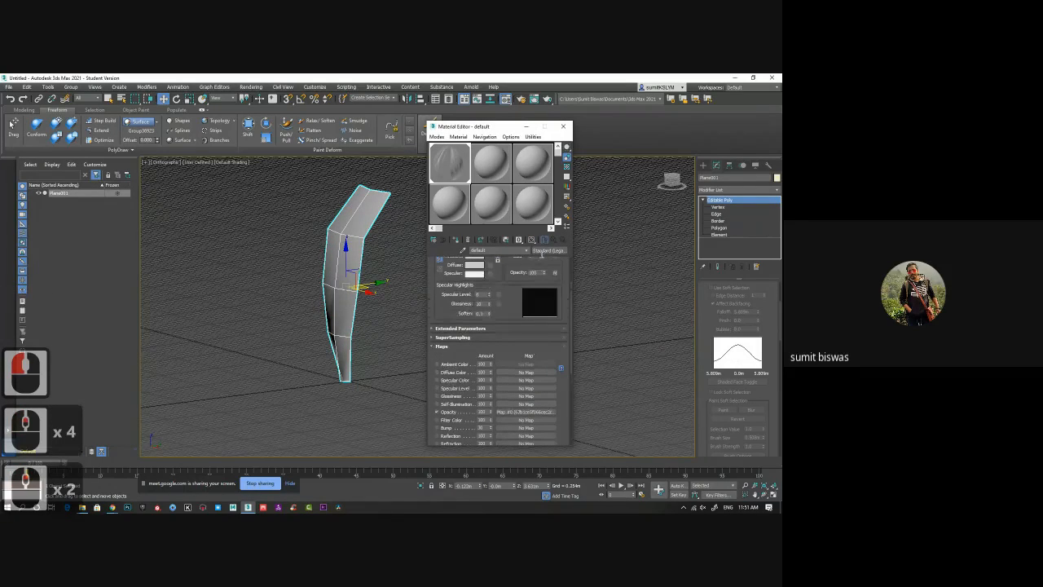
click(546, 241)
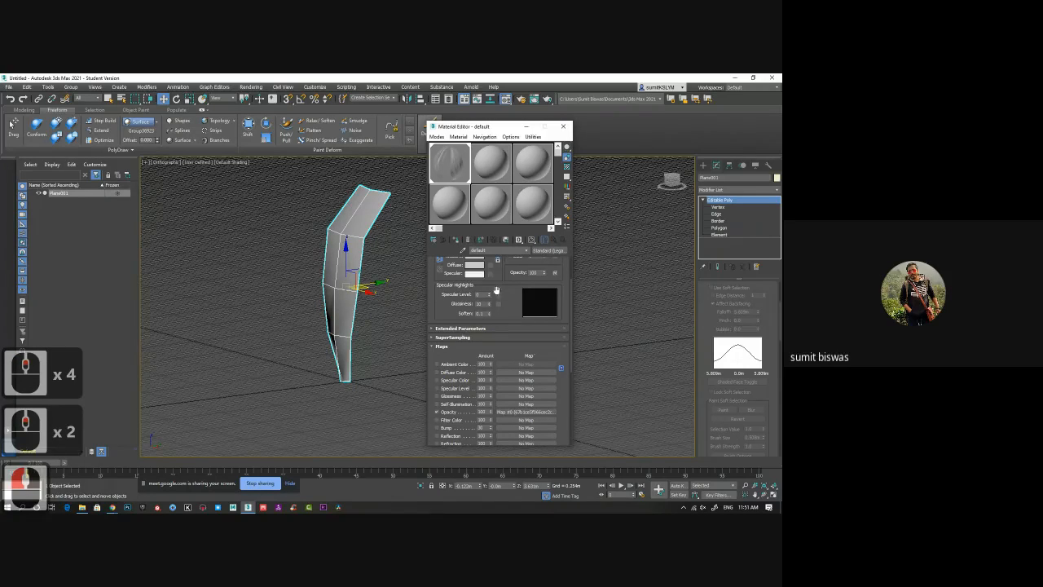
Step: Change the material's diffuse colour to a dark grey
scroll(503, 370, up, 4)
click(475, 311)
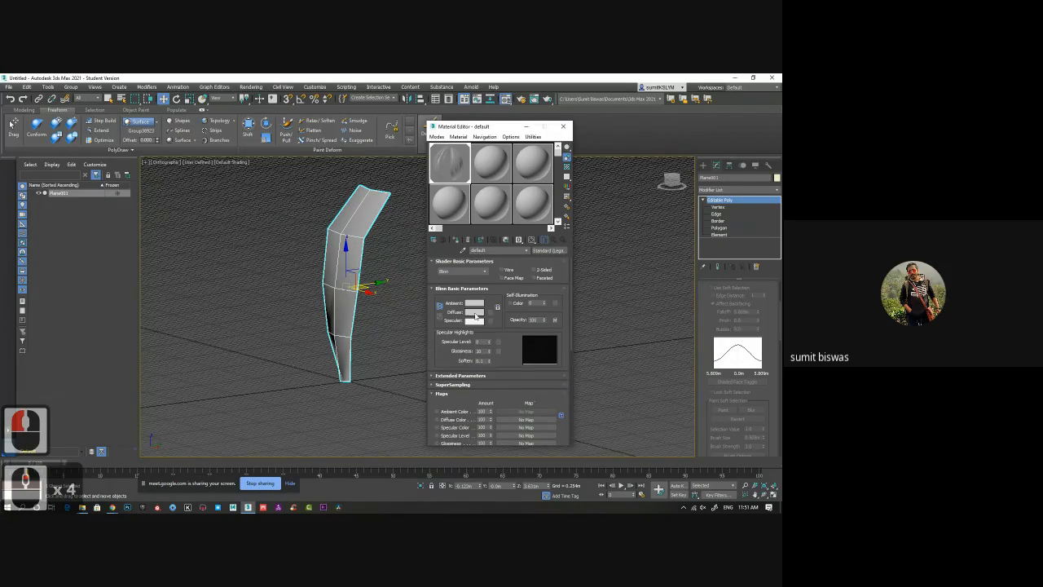
drag(235, 160, 238, 138)
click(301, 199)
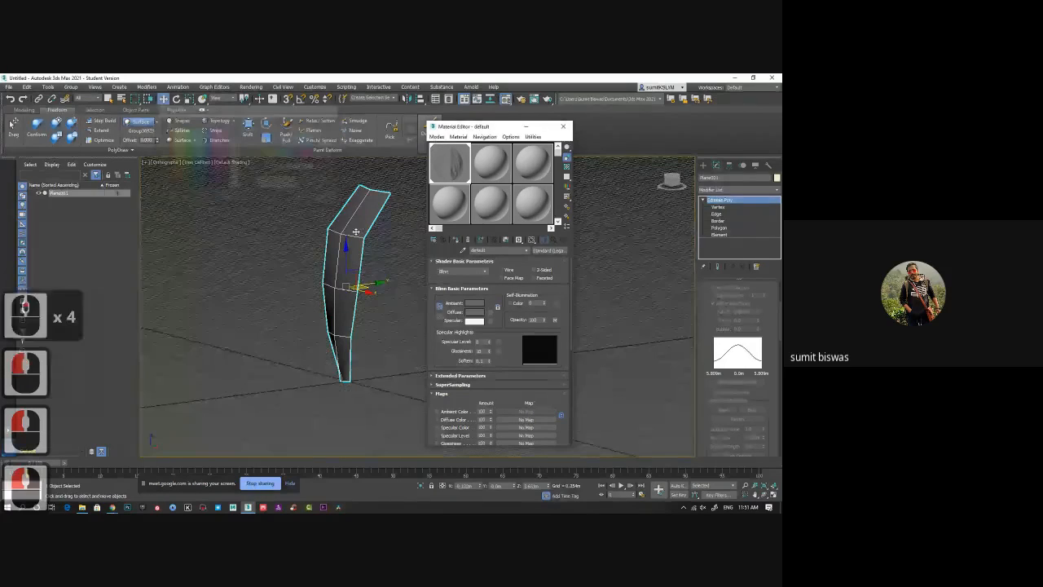
Step: Set the viewport's visual quality to Standard and check the hair card from another angle
click(199, 162)
click(217, 191)
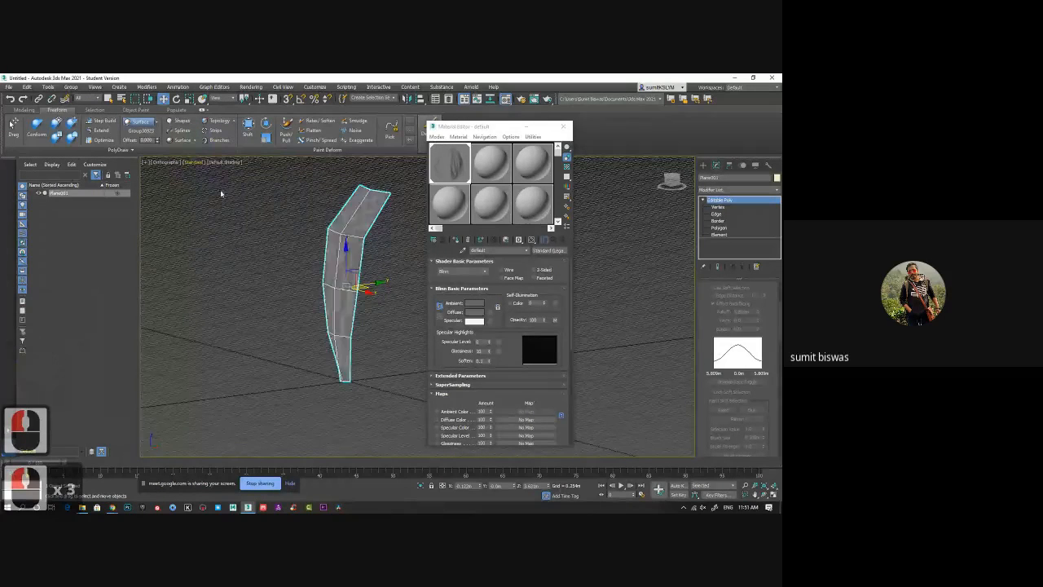
alt+middle_click(299, 254)
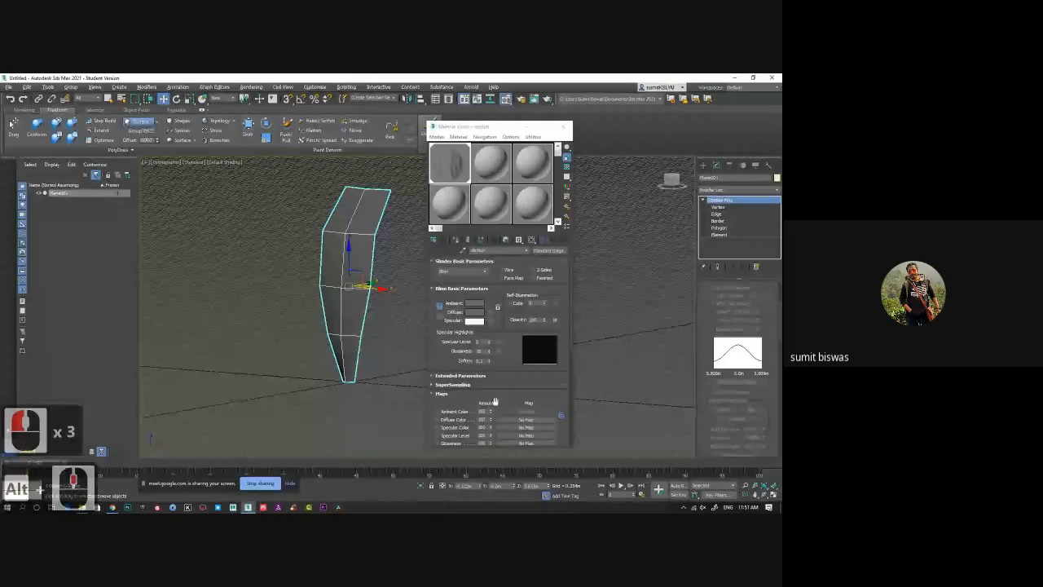
Step: Open the Opacity map's bitmap settings and set its Alpha Source to RGB Intensity
scroll(495, 401, down, 5)
click(526, 397)
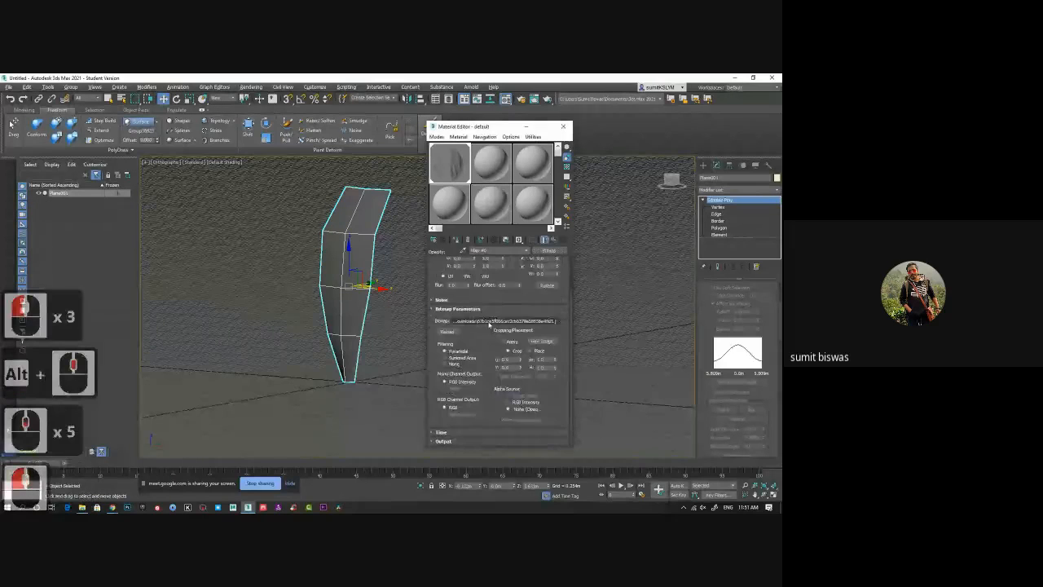
click(525, 404)
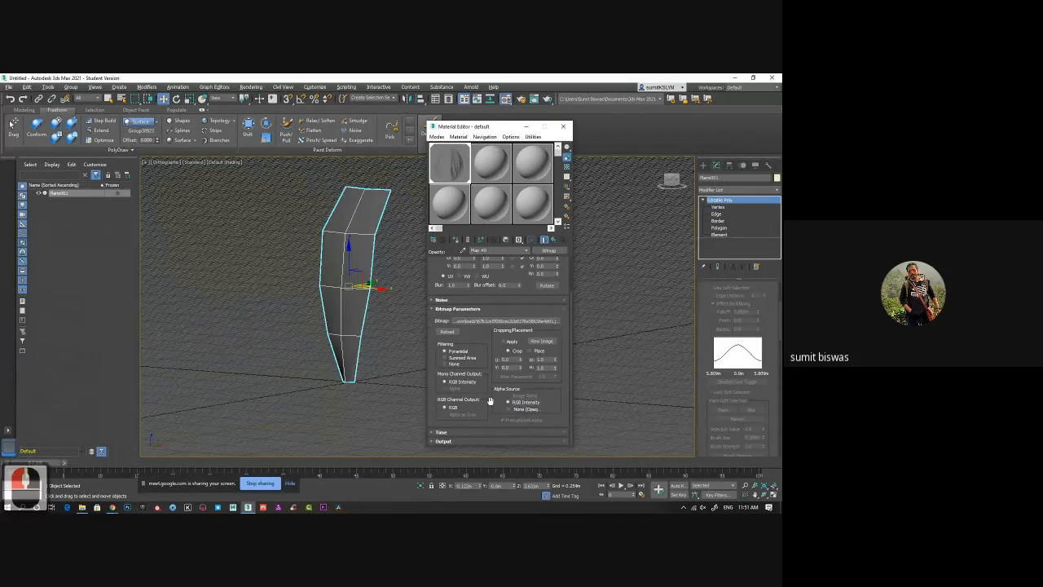
Step: Review the Opacity map's coordinates and bitmap parameters, and close the Material Editor
scroll(489, 400, up, 2)
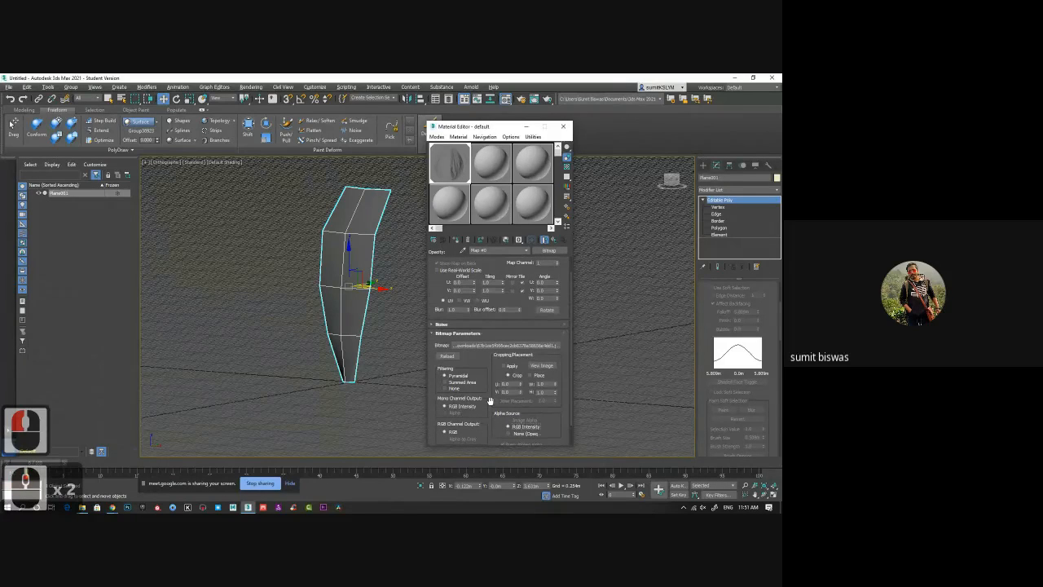
scroll(489, 400, down, 2)
scroll(489, 400, up, 4)
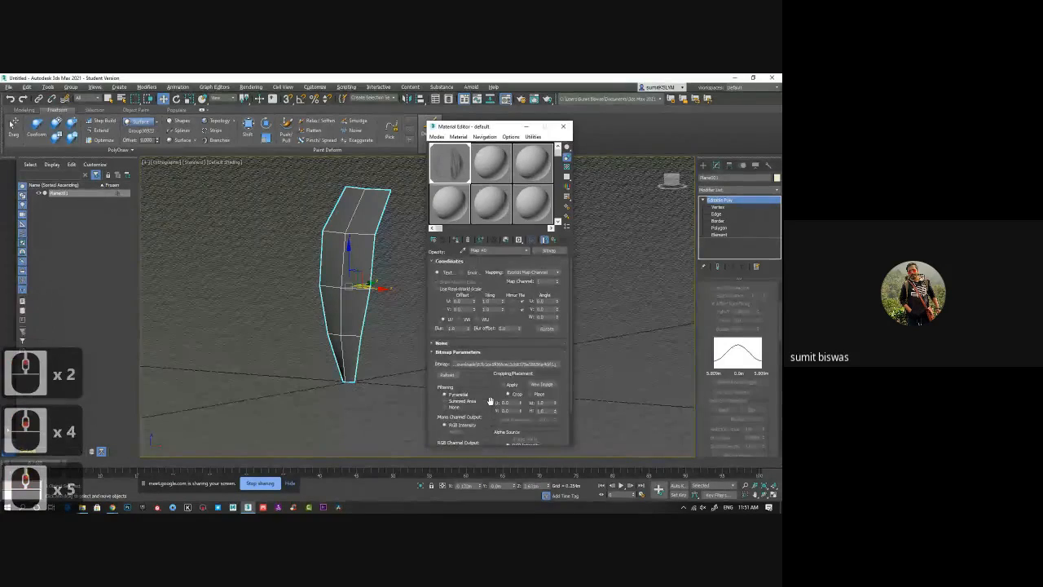
click(562, 127)
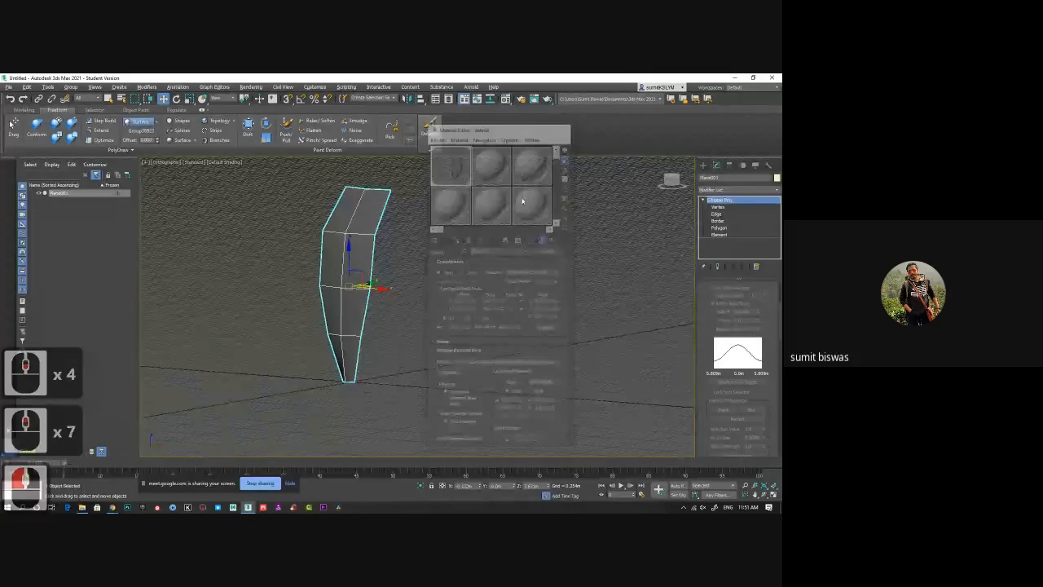
Step: Apply an Unwrap UVW modifier to the hair card, open its UV editor and place the editor window beside the card
alt+middle_drag(645, 238, 619, 265)
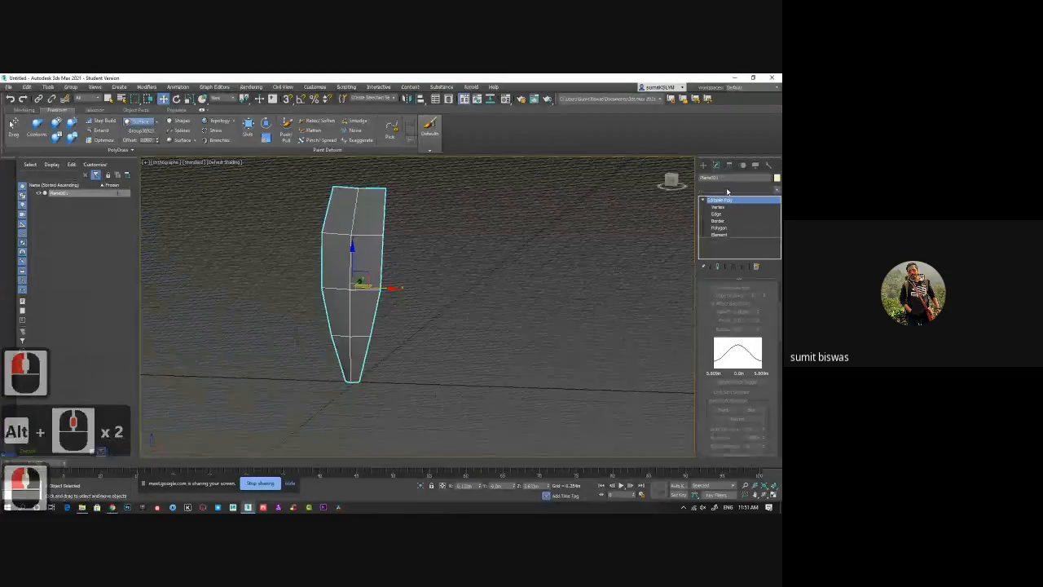
click(727, 190)
click(719, 384)
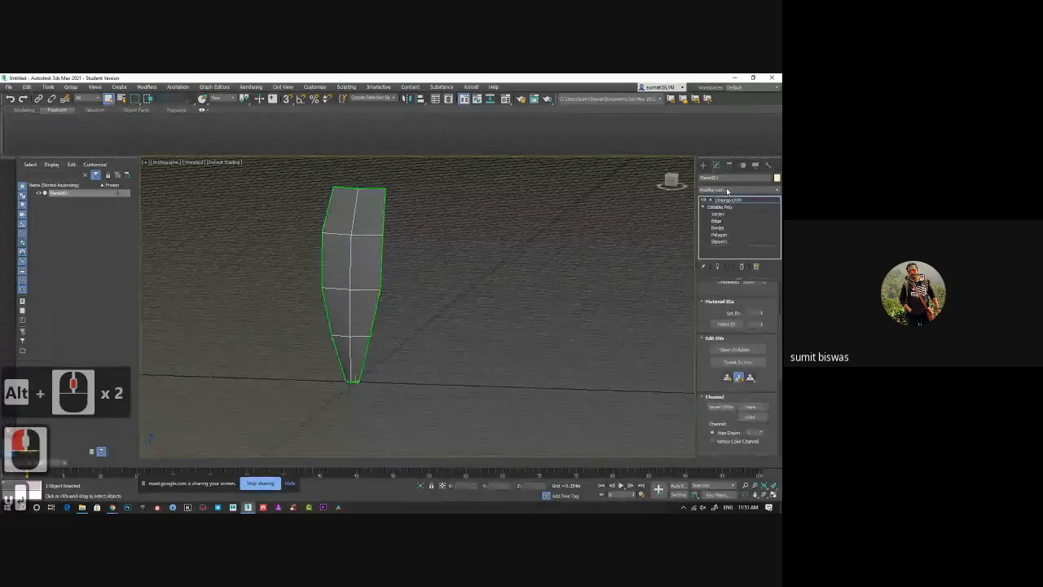
click(737, 349)
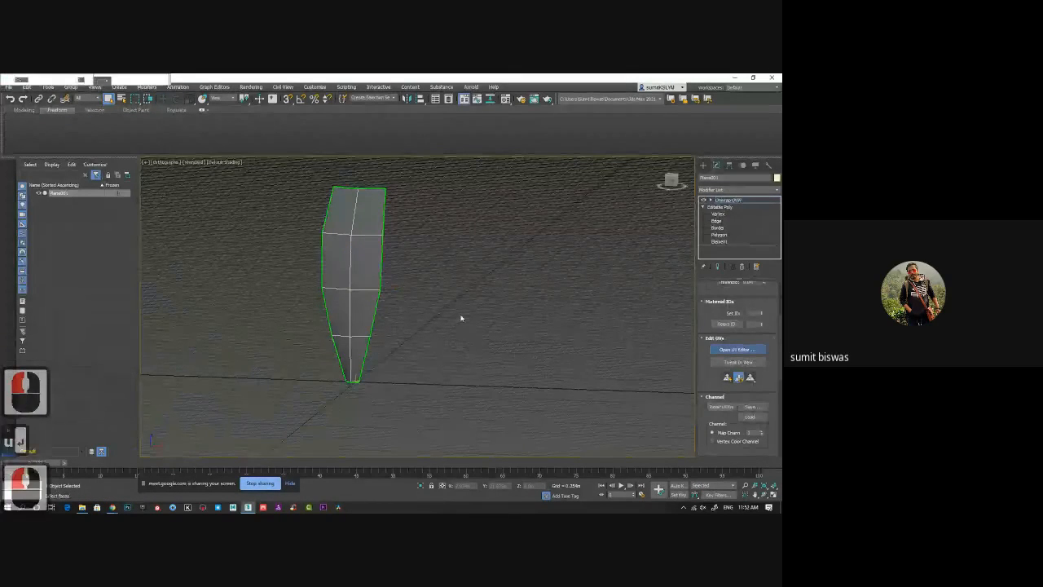
drag(143, 118, 620, 135)
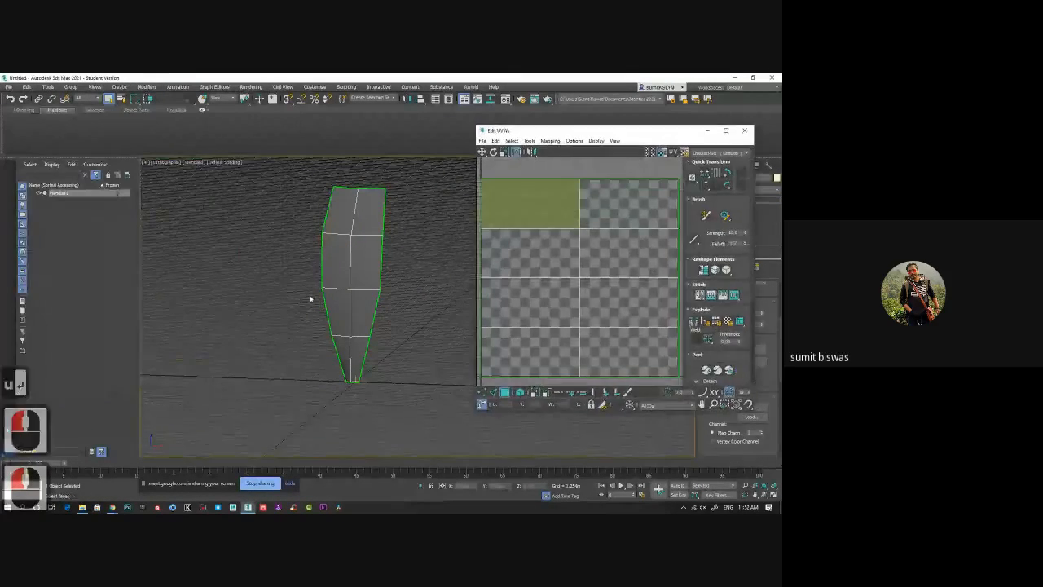
alt+middle_drag(309, 298, 318, 293)
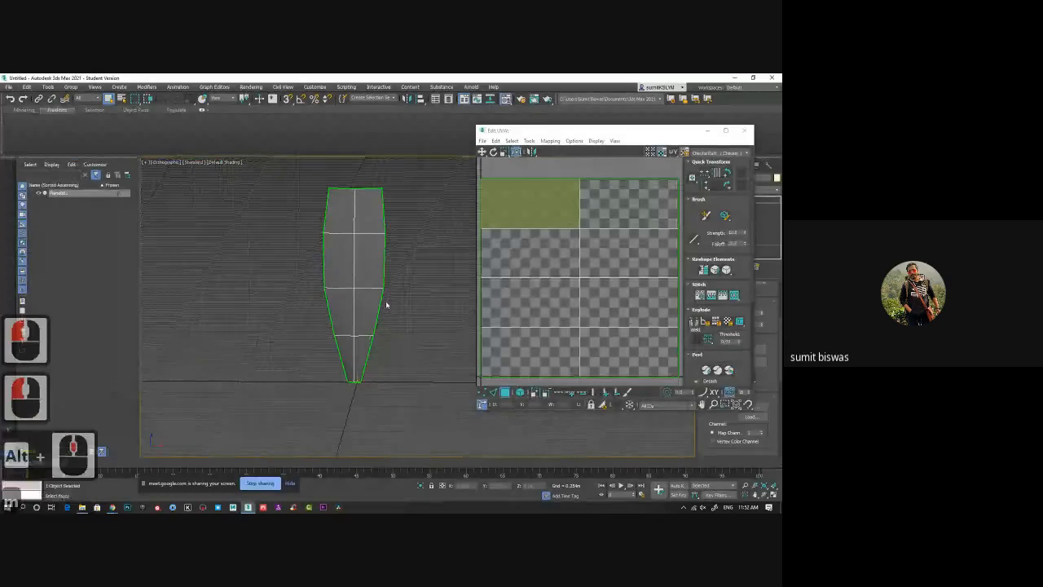
Step: Copy the hair material's Opacity map into its Diffuse Color slot using the Copy method
key(m)
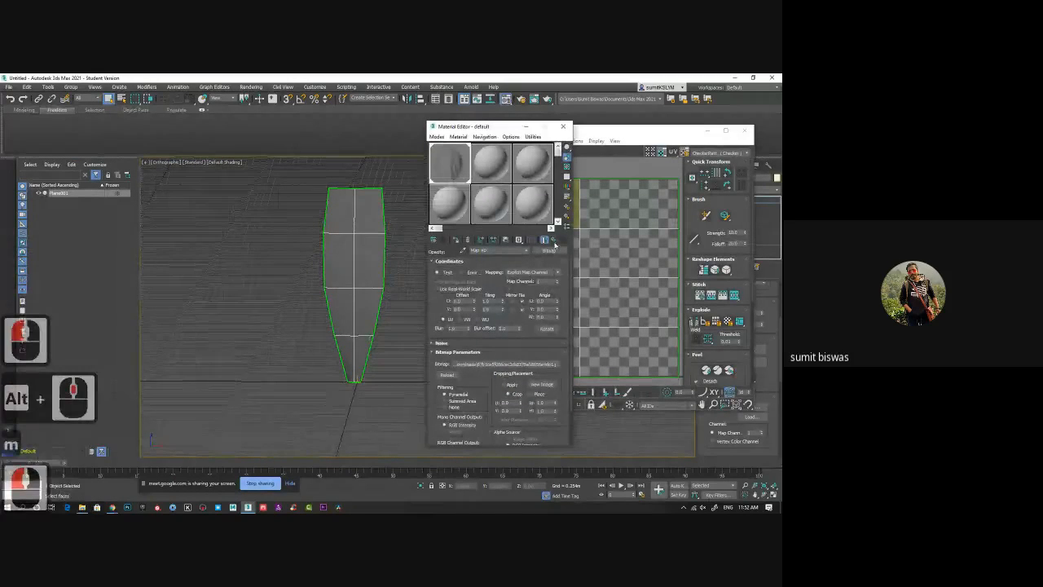
double_click(544, 239)
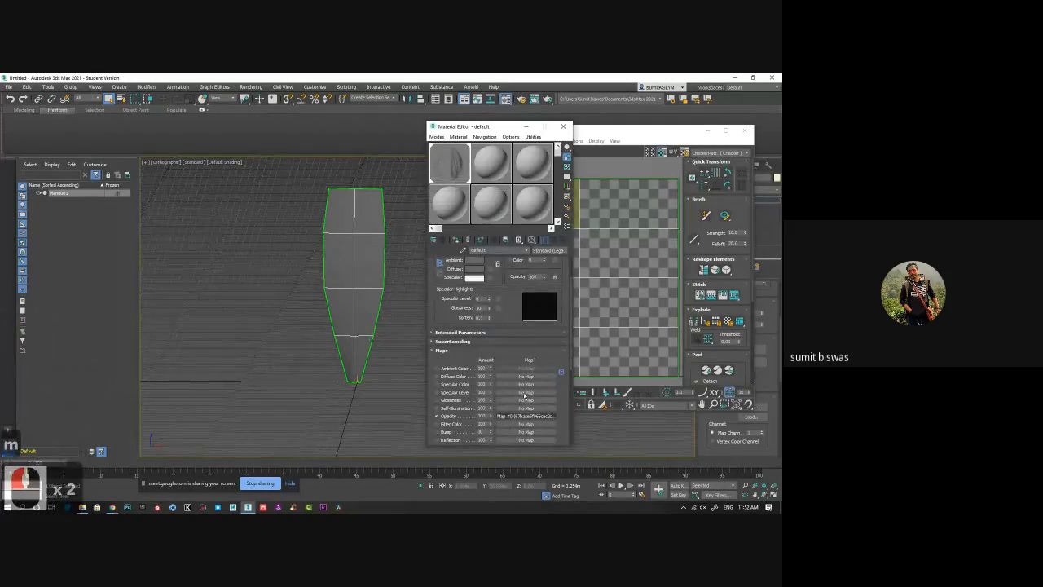
drag(525, 379, 526, 376)
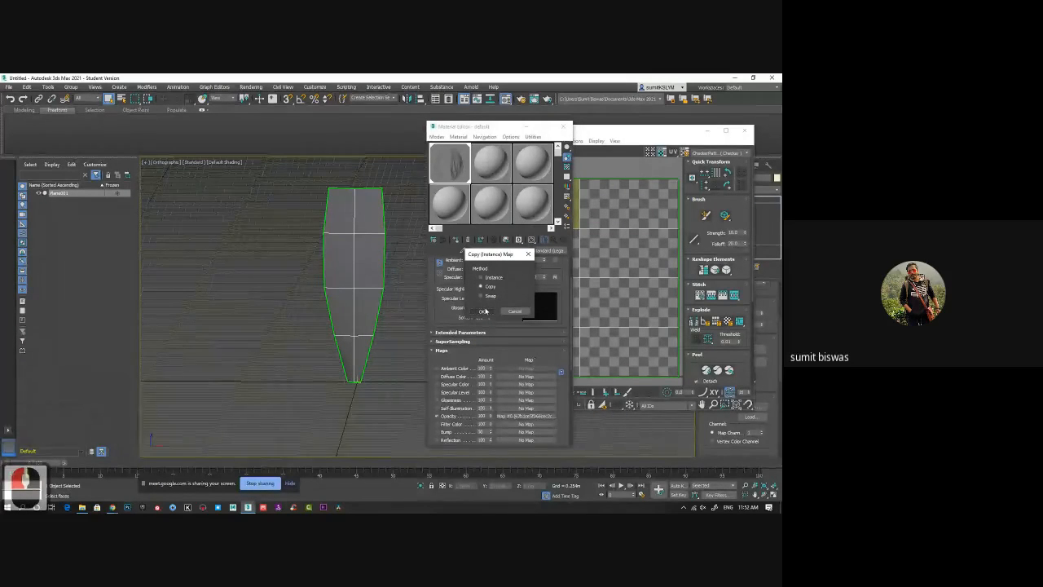
click(482, 312)
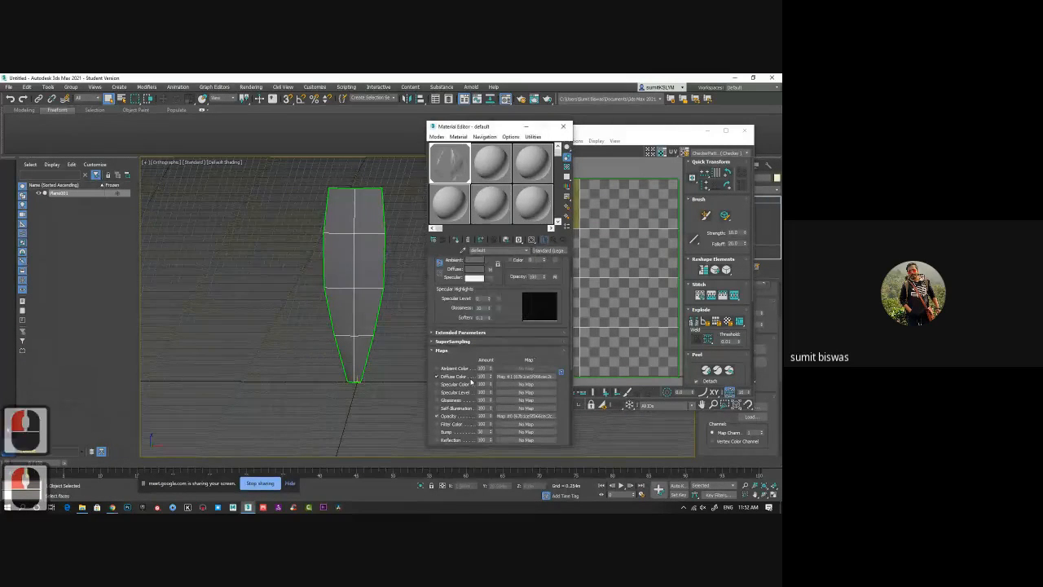
Step: Open the Diffuse Color map's settings and enable Invert in its Output section
click(510, 377)
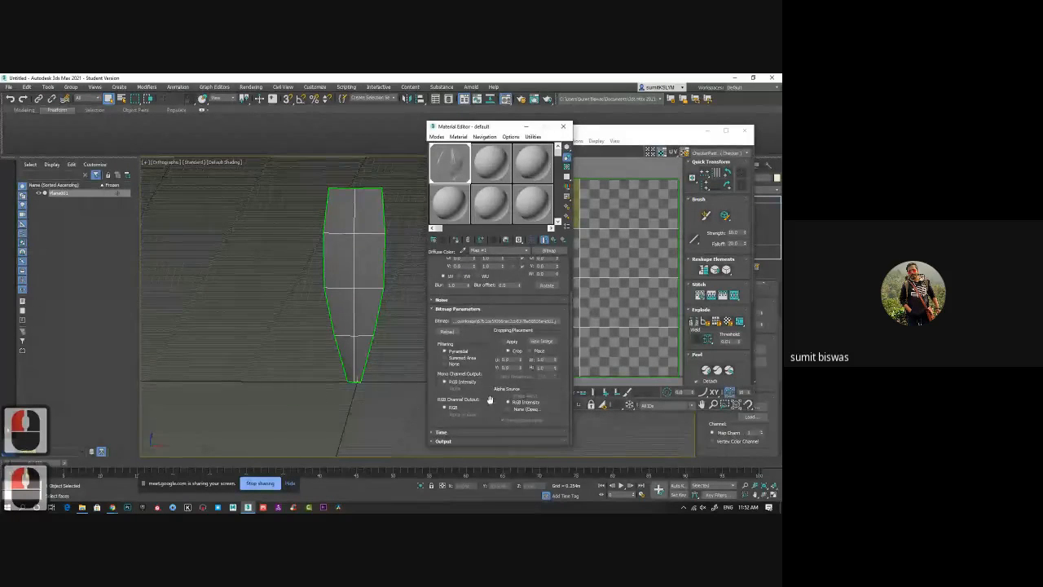
scroll(490, 399, down, 4)
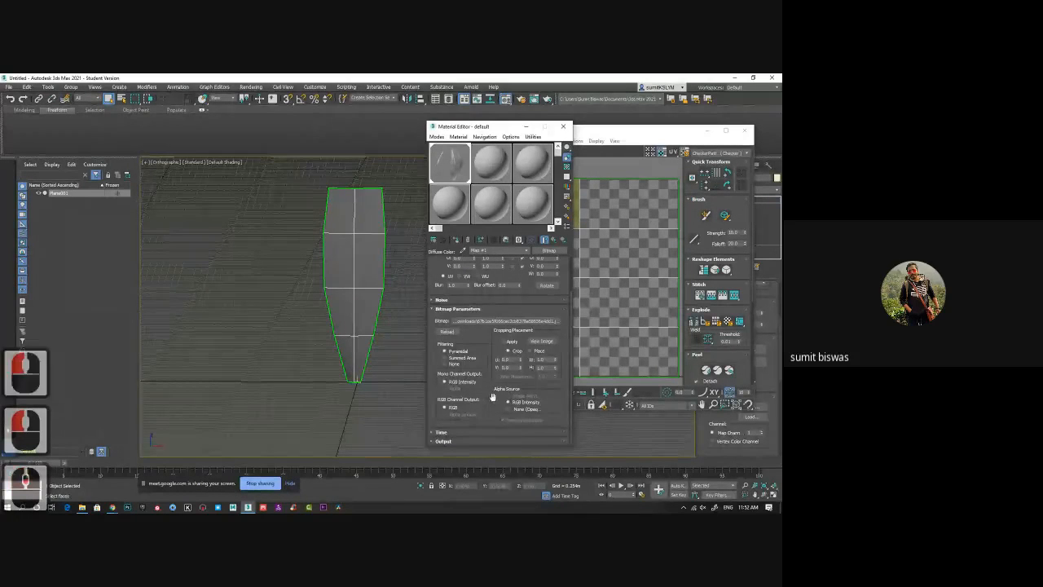
click(442, 440)
scroll(482, 342, down, 4)
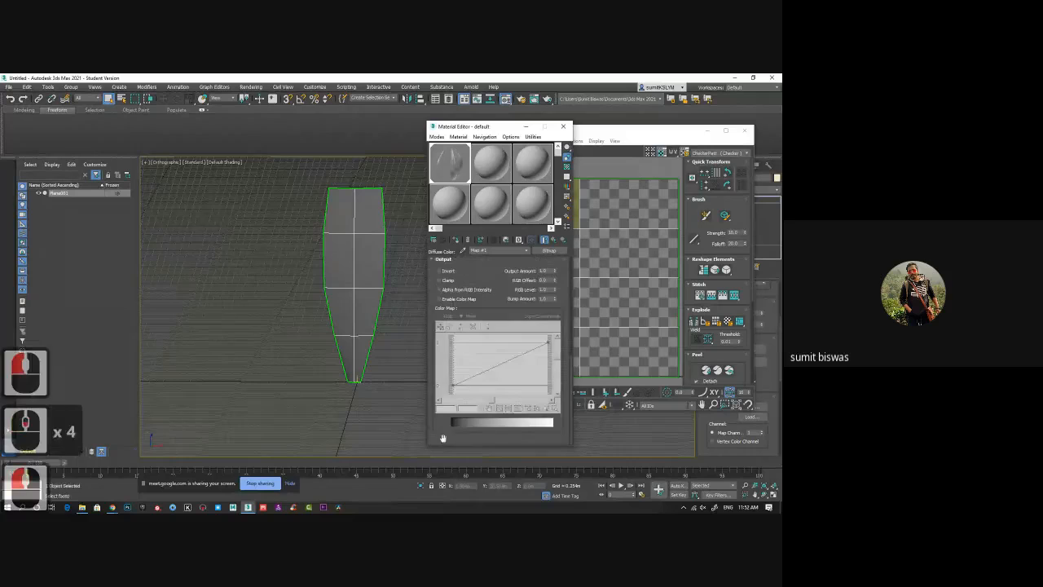
click(440, 268)
scroll(503, 319, up, 2)
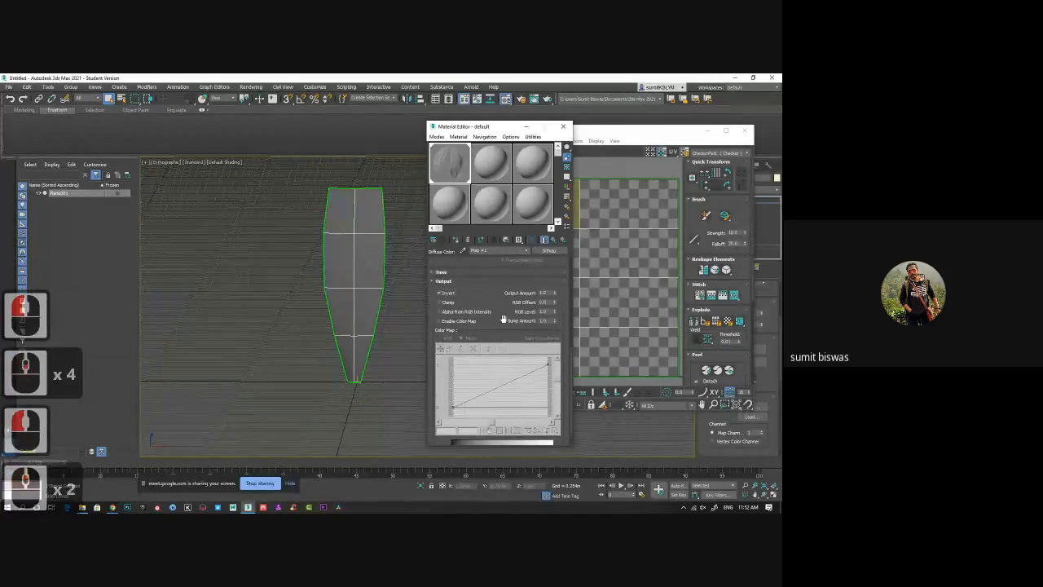
Step: Raise the Diffuse Color map's Output Amount, return to the parent material and display the textured hair card in the viewport
drag(555, 292, 560, 250)
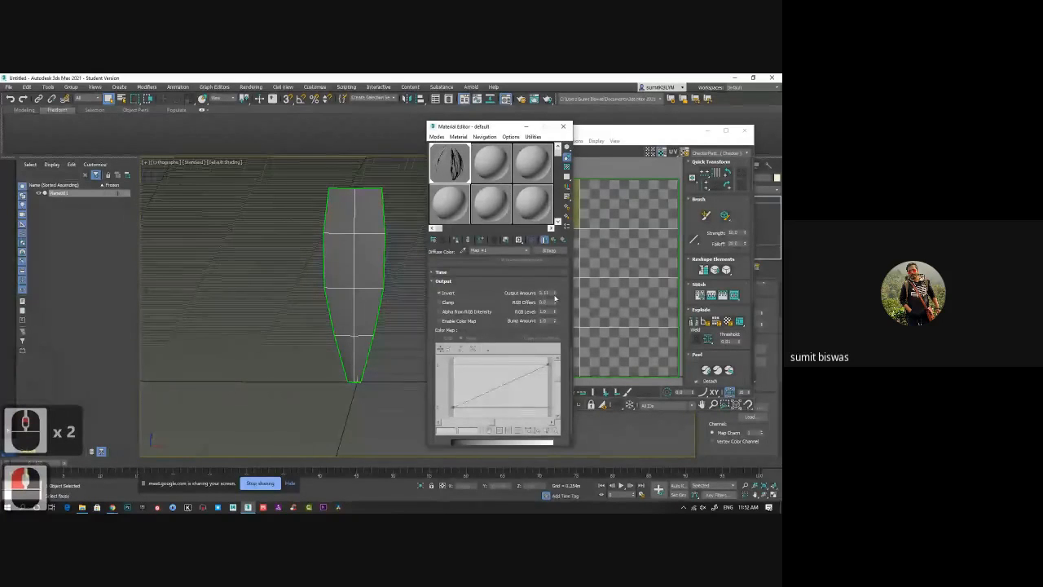
drag(555, 294, 553, 298)
scroll(518, 327, up, 4)
scroll(519, 326, up, 5)
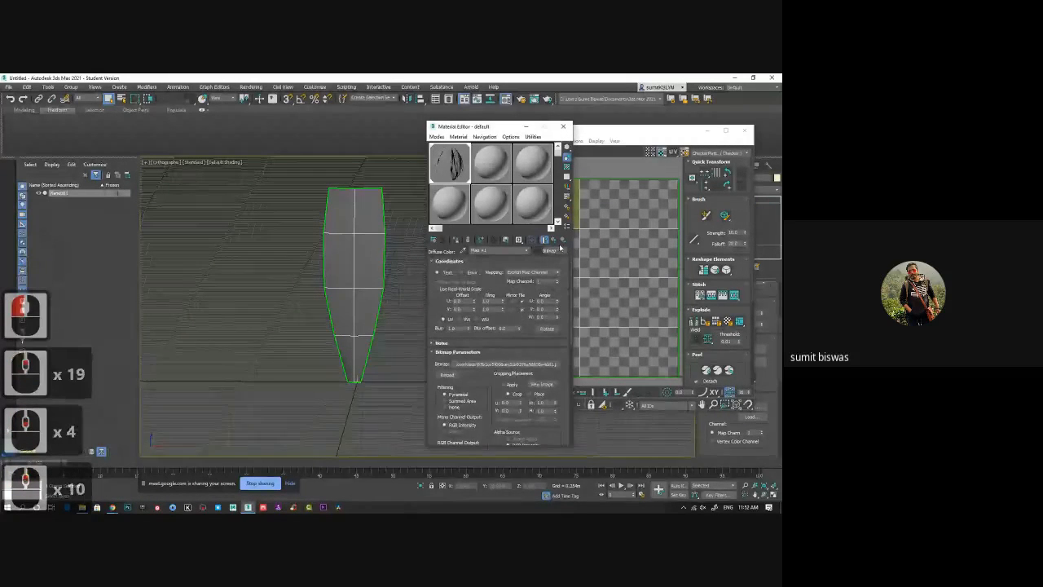
click(556, 240)
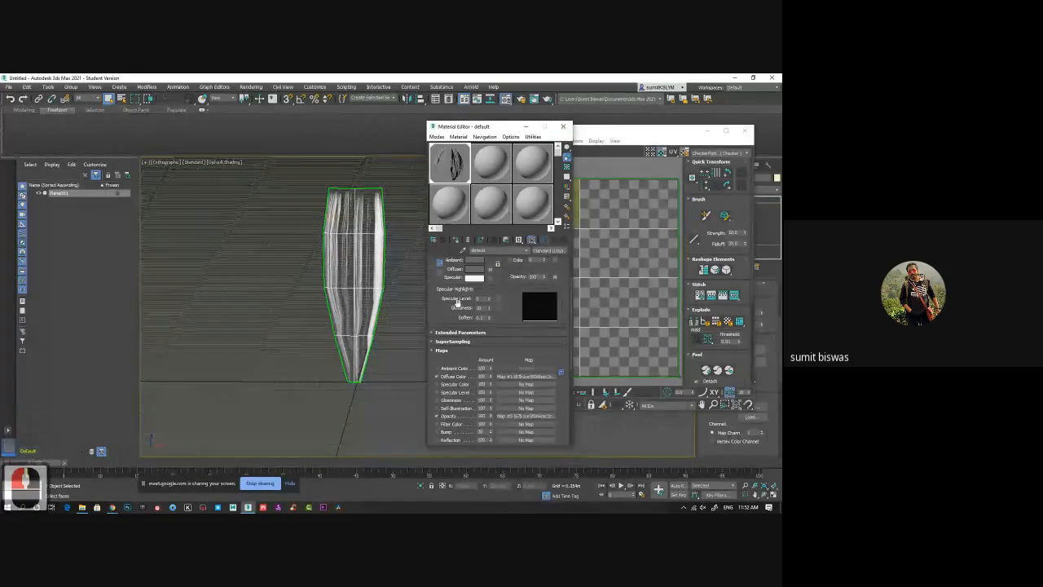
alt+middle_drag(377, 303, 380, 293)
scroll(379, 293, up, 3)
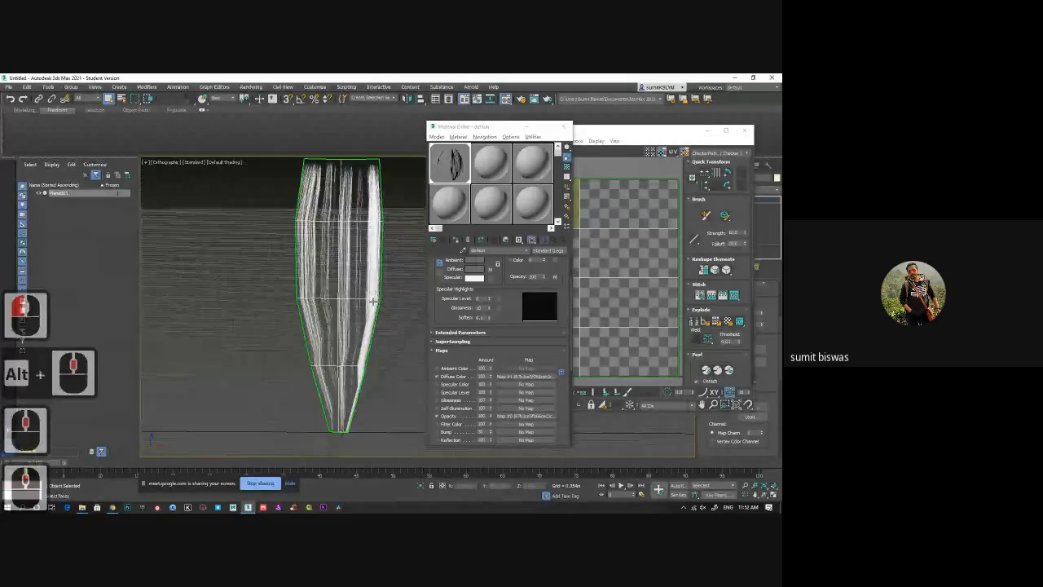
Step: Try toggling the Diffuse Color map's Invert and Enable Color Map options while checking the hair card from different angles
click(522, 378)
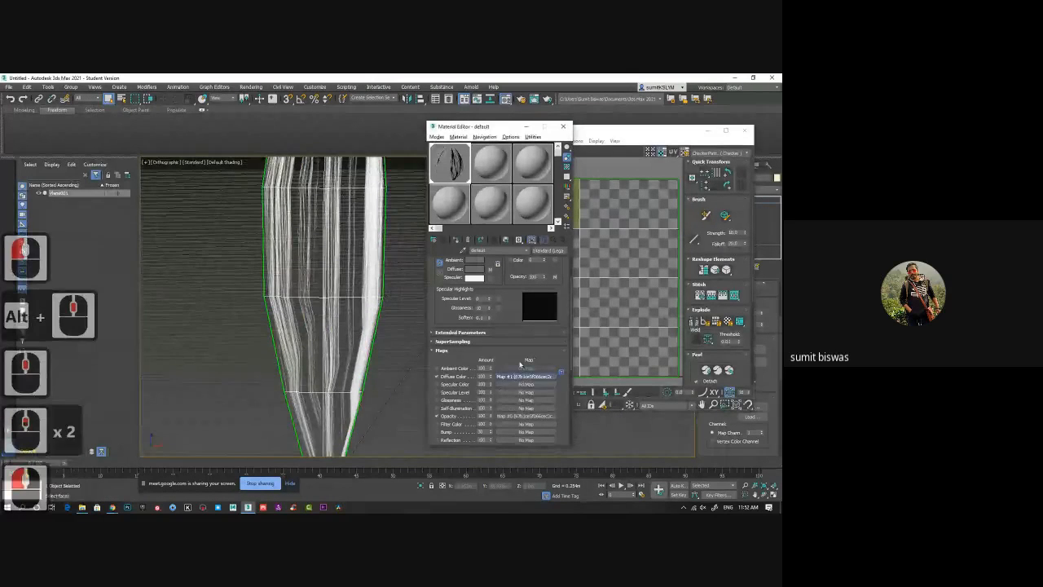
scroll(518, 392, down, 5)
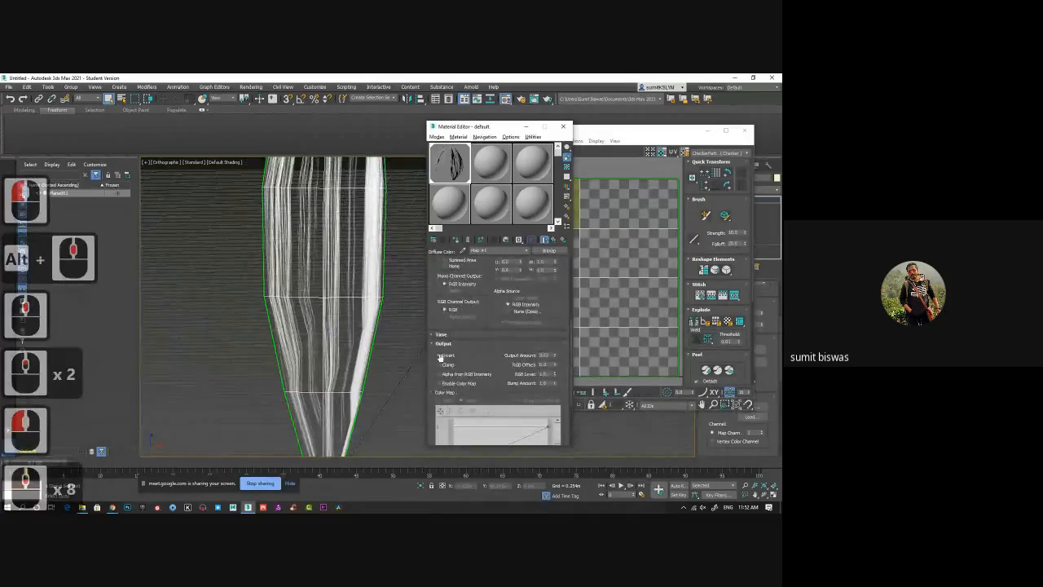
click(440, 356)
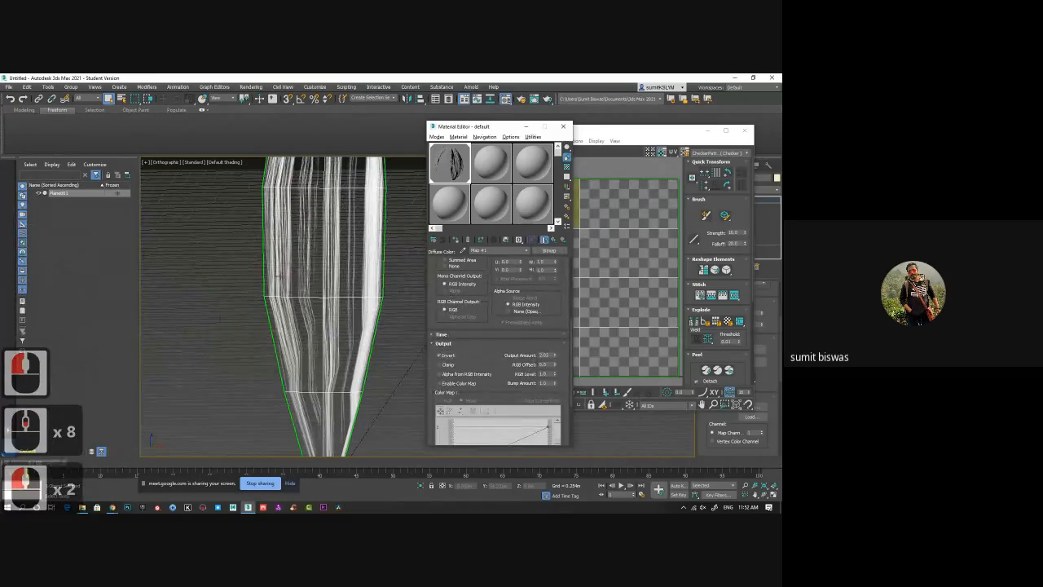
alt+middle_drag(363, 328, 371, 326)
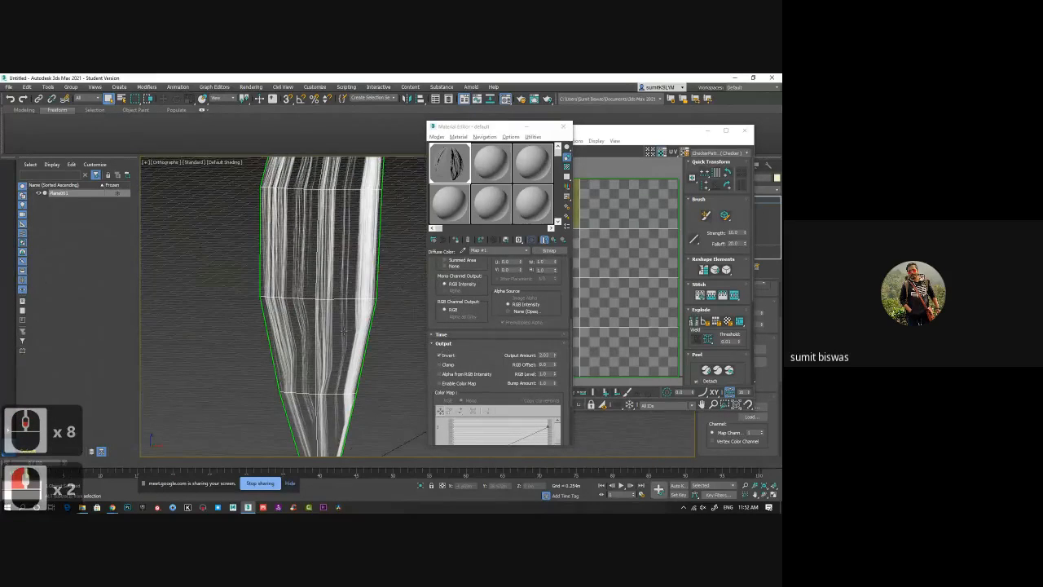
click(439, 385)
mouse_move(412, 378)
alt+middle_down()
mouse_move(399, 358)
mouse_move(415, 366)
alt+middle_up()
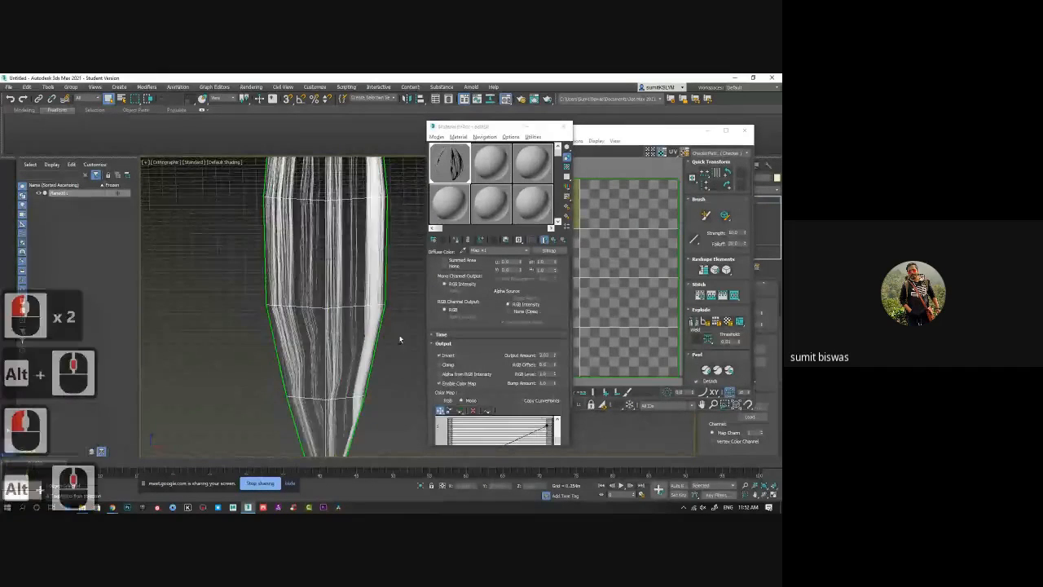
click(442, 357)
click(441, 356)
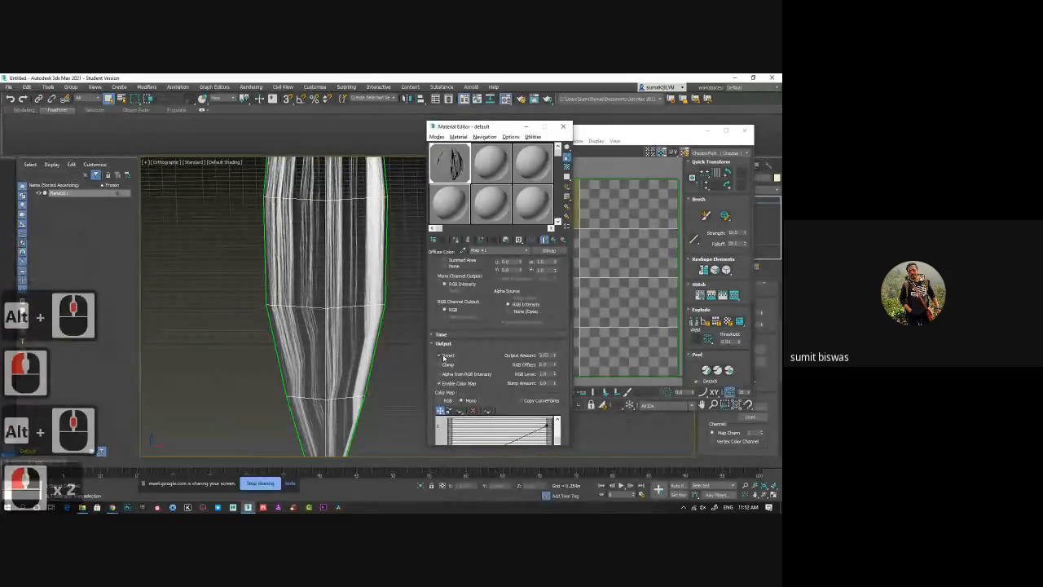
click(444, 383)
Step: Close the Material Editor and scale all the hair card's UVs horizontally into a narrow strip along the texture tile's left edge
alt+middle_drag(340, 299, 383, 220)
click(566, 127)
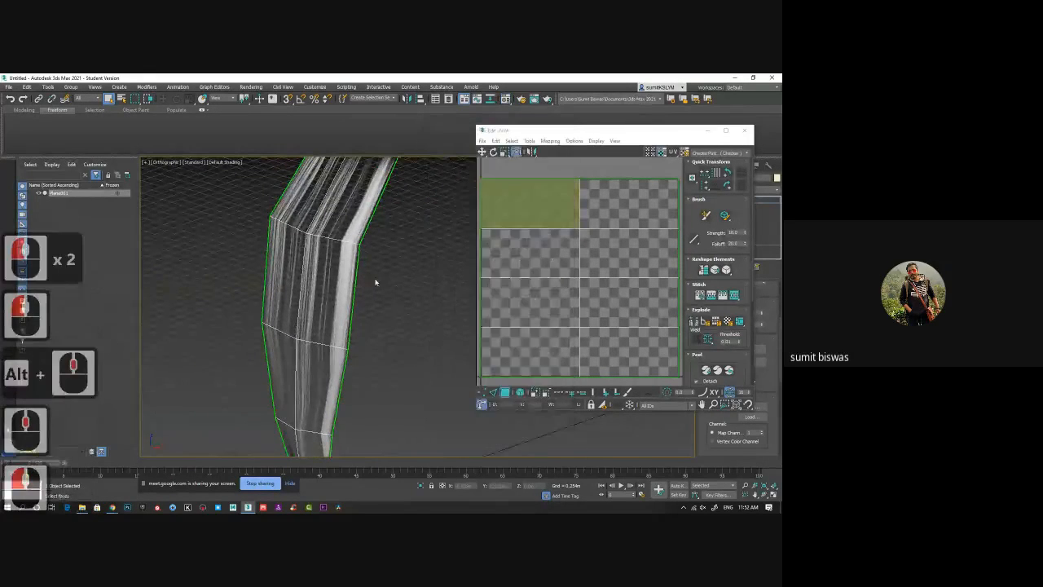
scroll(356, 310, down, 3)
scroll(538, 277, down, 4)
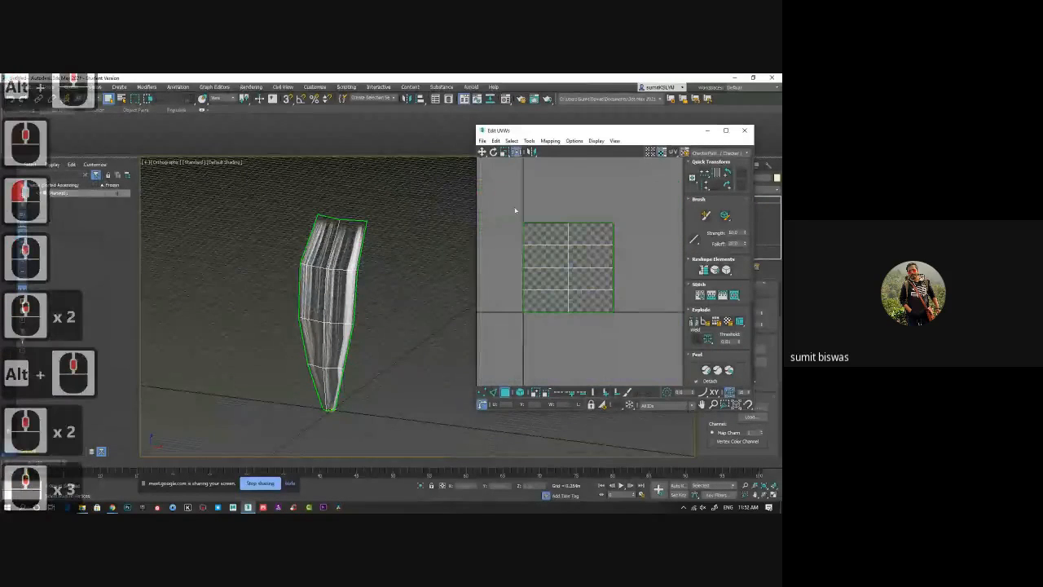
drag(513, 200, 669, 335)
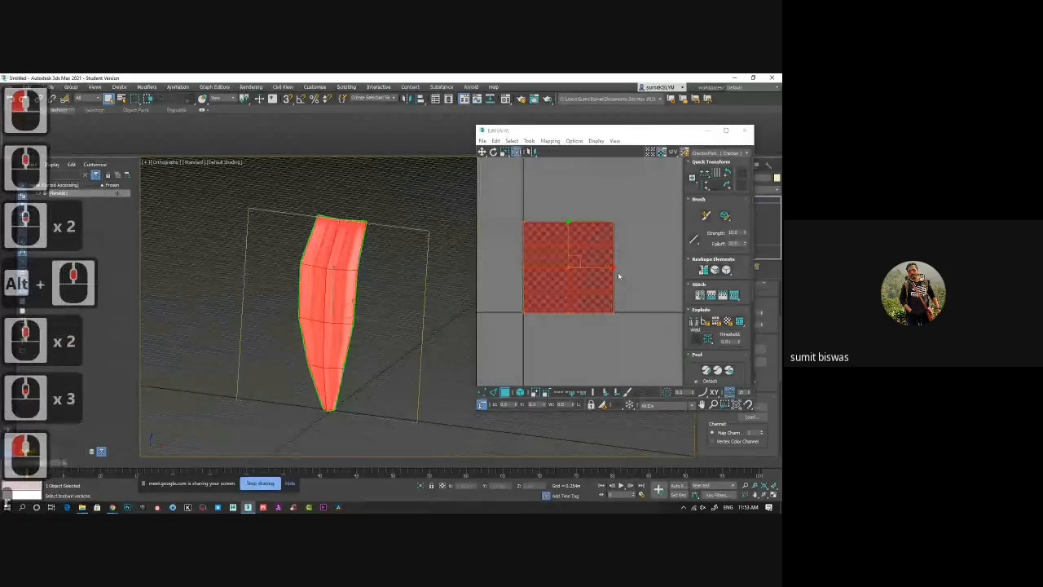
click(637, 286)
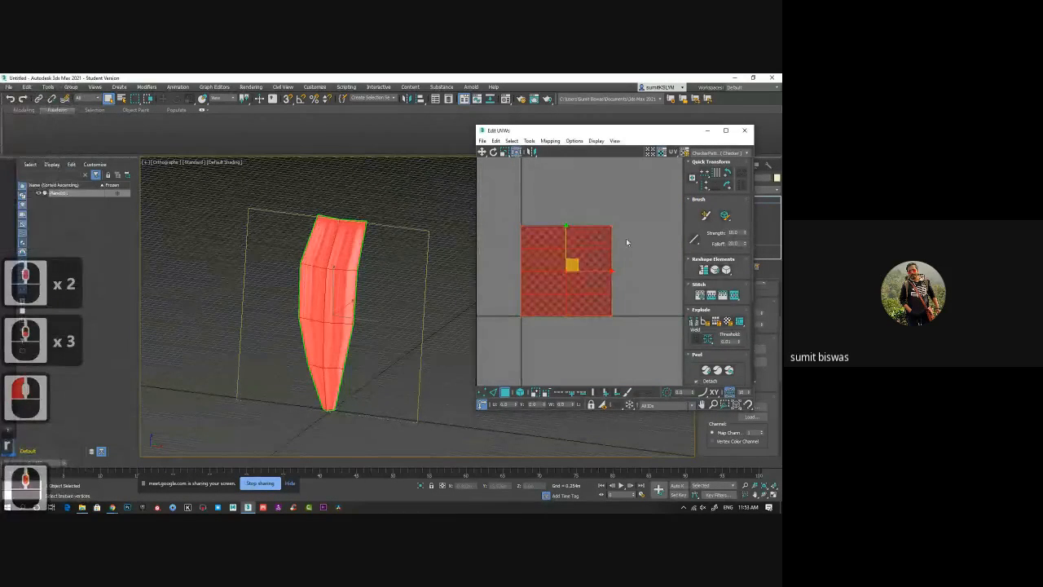
drag(617, 234, 542, 233)
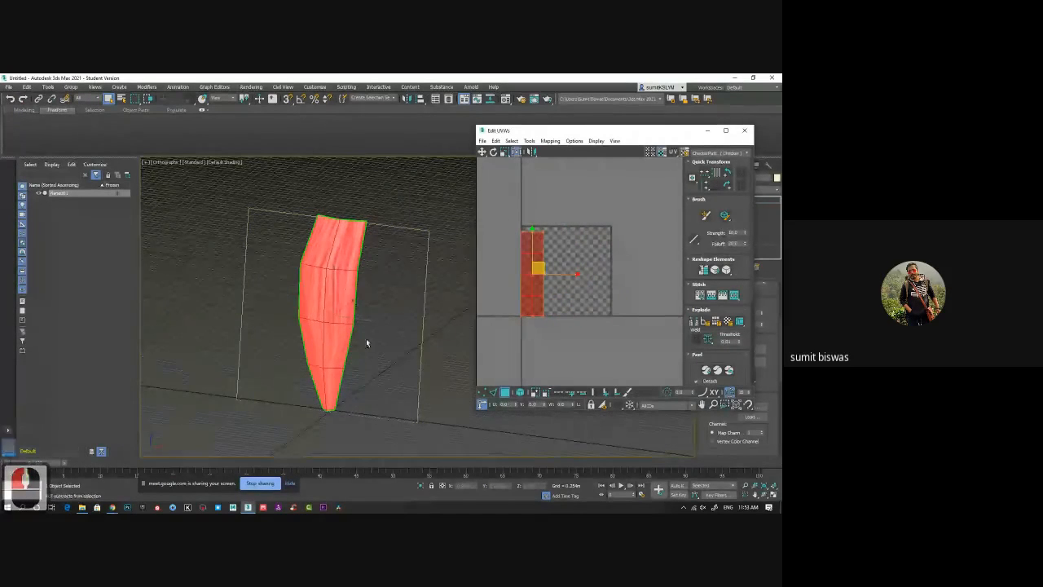
alt+middle_drag(365, 338, 394, 330)
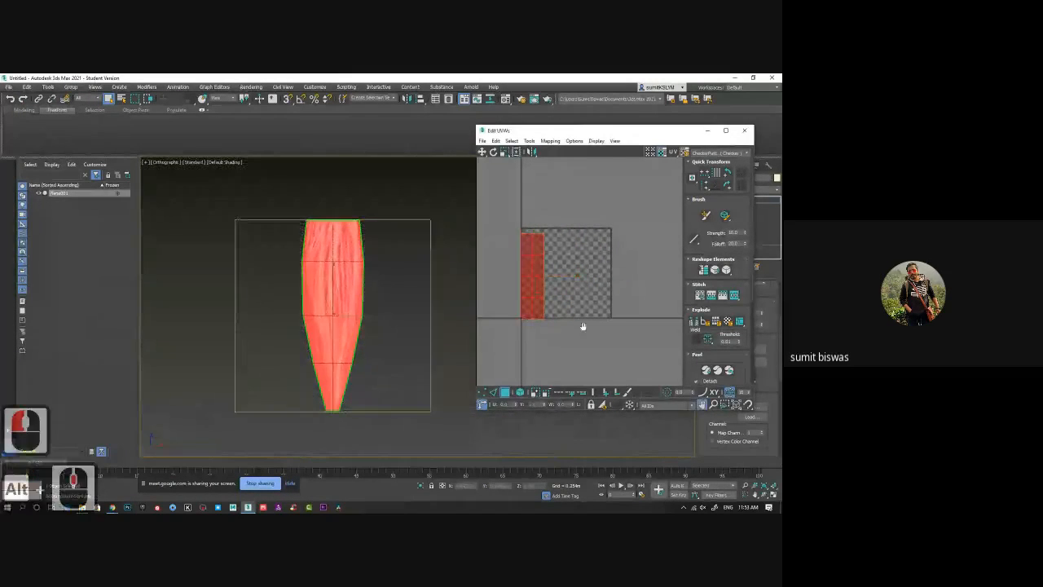
Step: Nudge the UV strip slightly upward and extend its bottom row of vertices to the texture tile's lower edge
scroll(544, 290, up, 4)
drag(554, 297, 553, 287)
middle_drag(587, 364, 584, 311)
drag(496, 294, 606, 330)
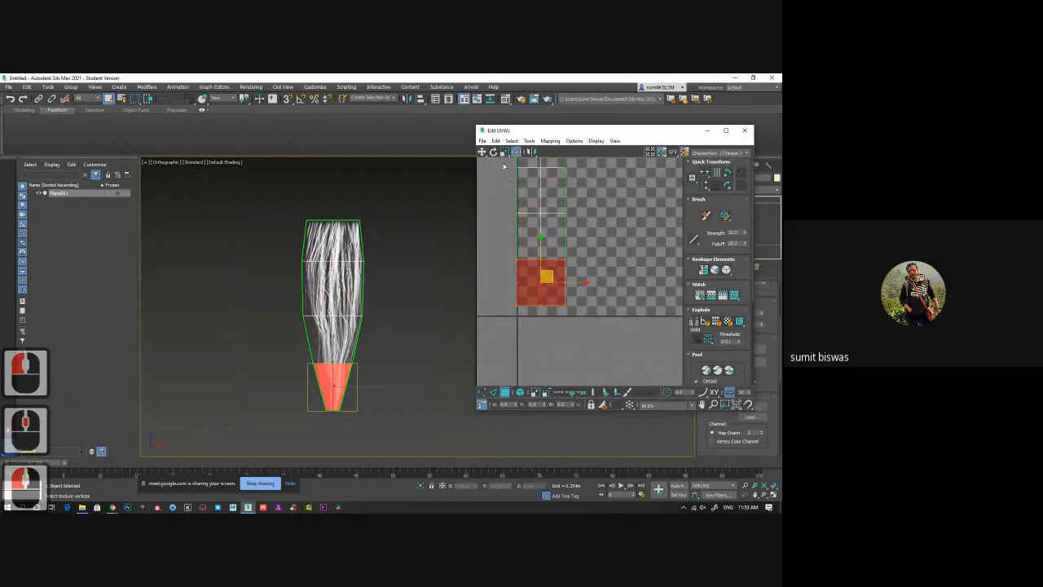
click(482, 392)
scroll(571, 289, up, 2)
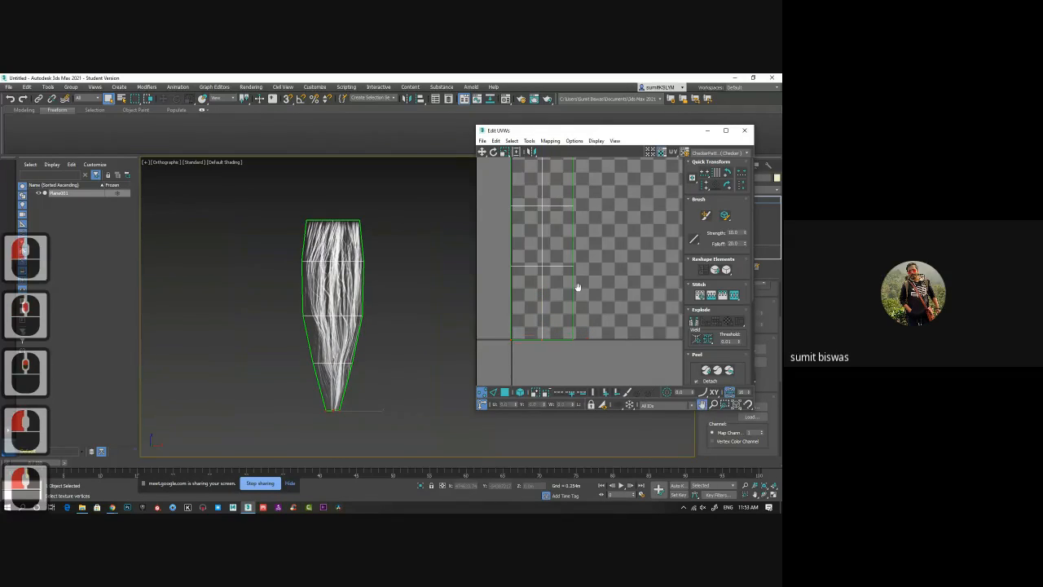
middle_drag(541, 295, 538, 329)
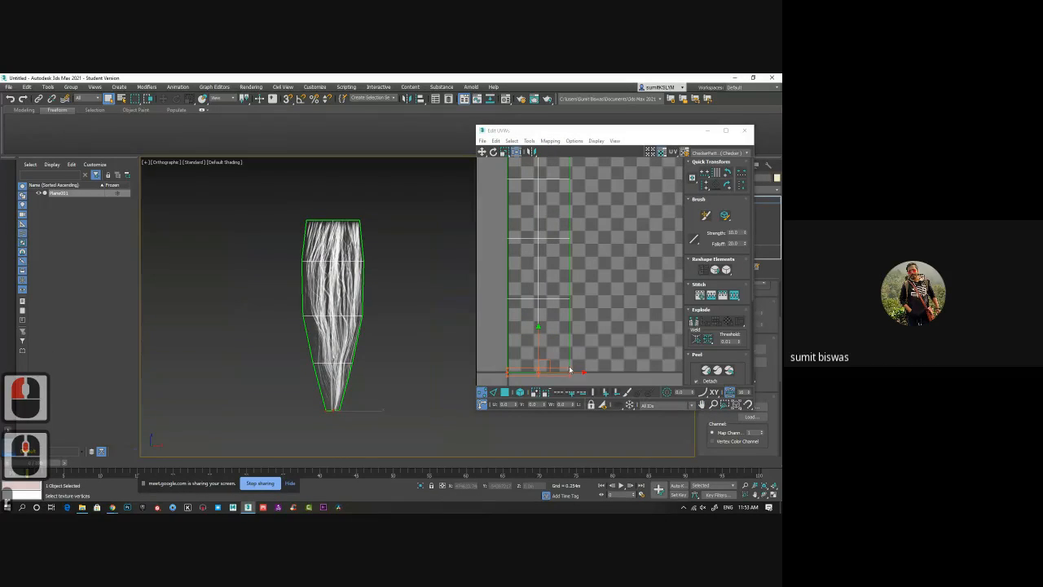
Step: Narrow the UV strip's bottom row of vertices, nudge the left vertex of the row above slightly inward and close the UV editor
alt+drag(570, 369, 564, 370)
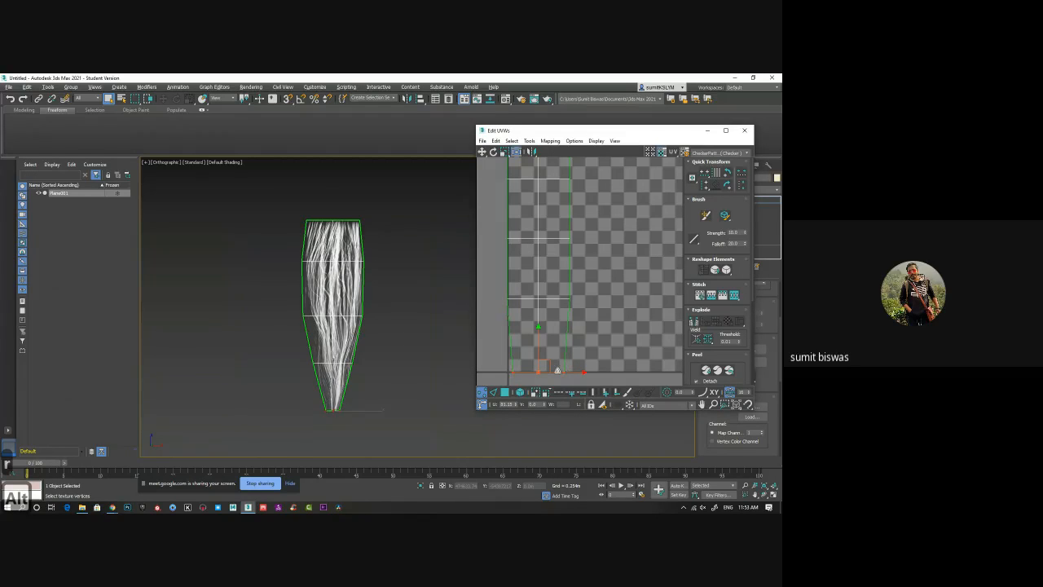
drag(492, 366, 567, 372)
drag(545, 285, 486, 302)
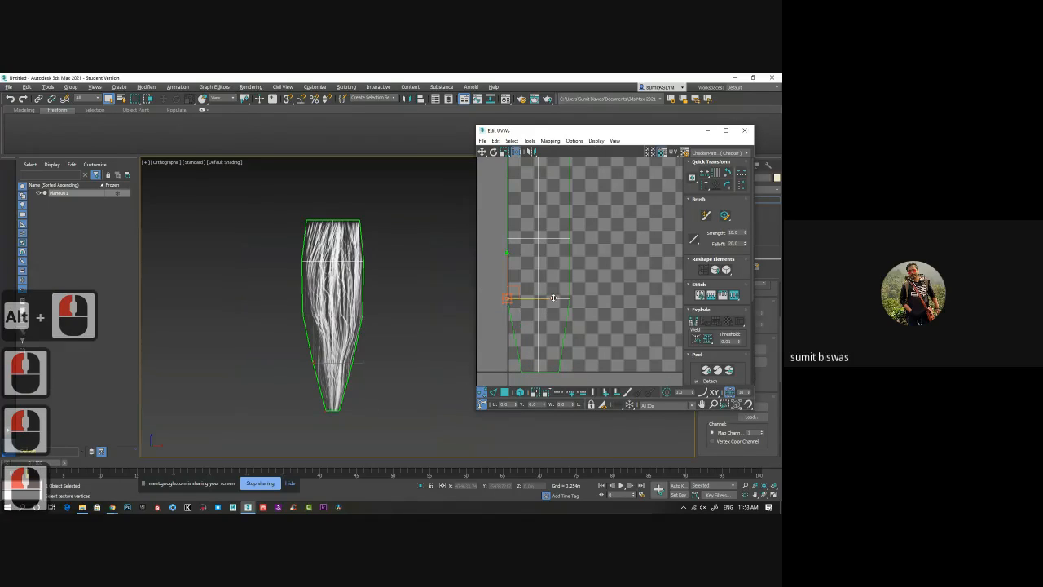
drag(553, 297, 556, 298)
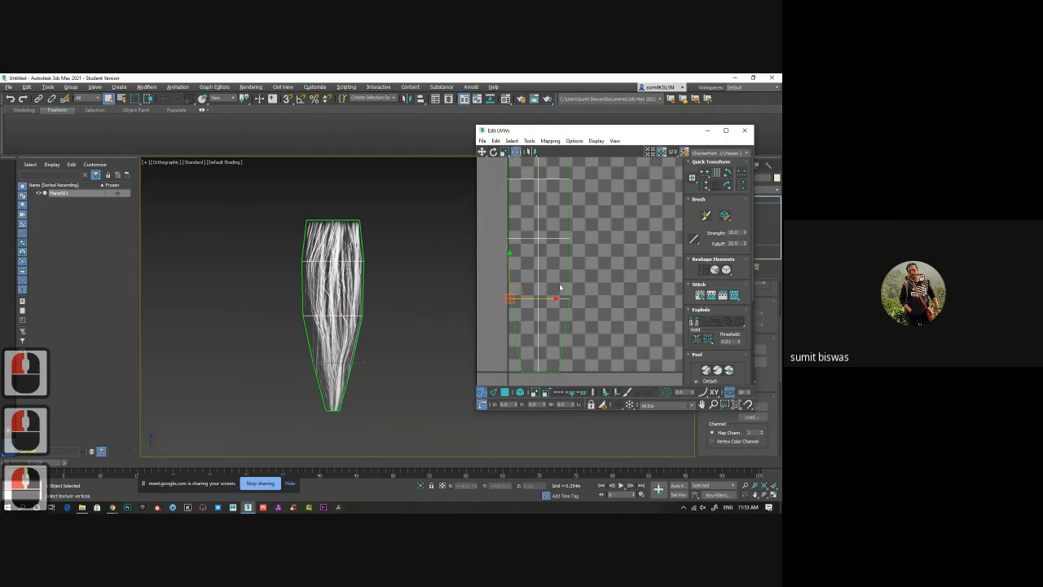
click(571, 290)
click(706, 131)
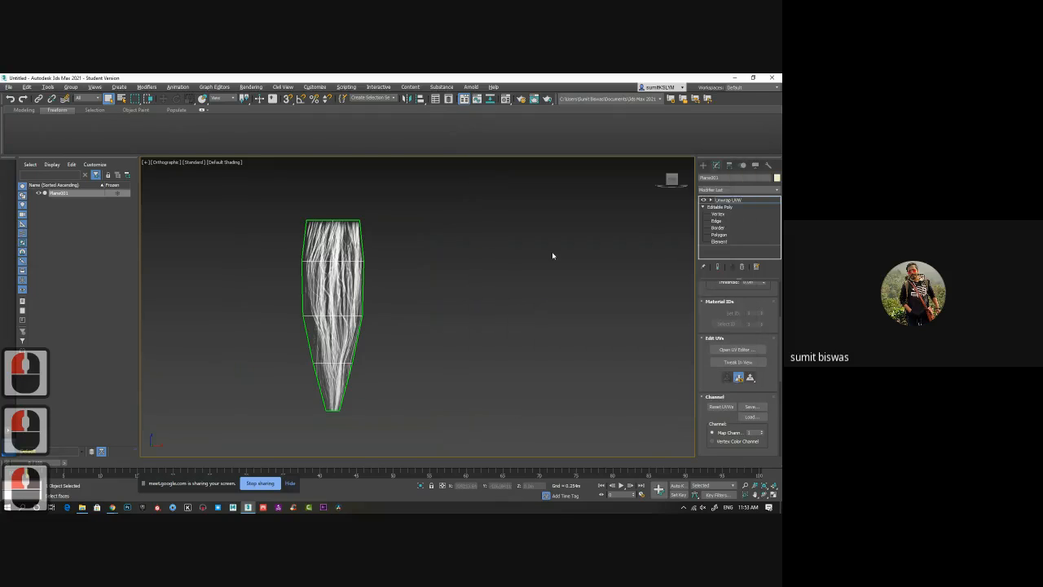
Step: Reopen the Material Editor, return to the parent hair material and disable its Diffuse Color map
key(m)
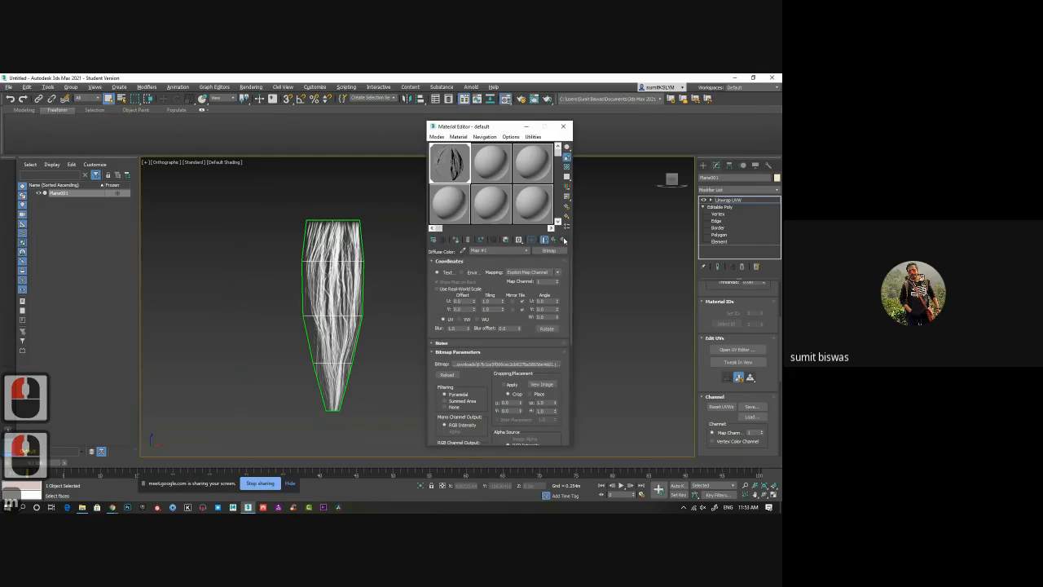
click(563, 239)
click(438, 376)
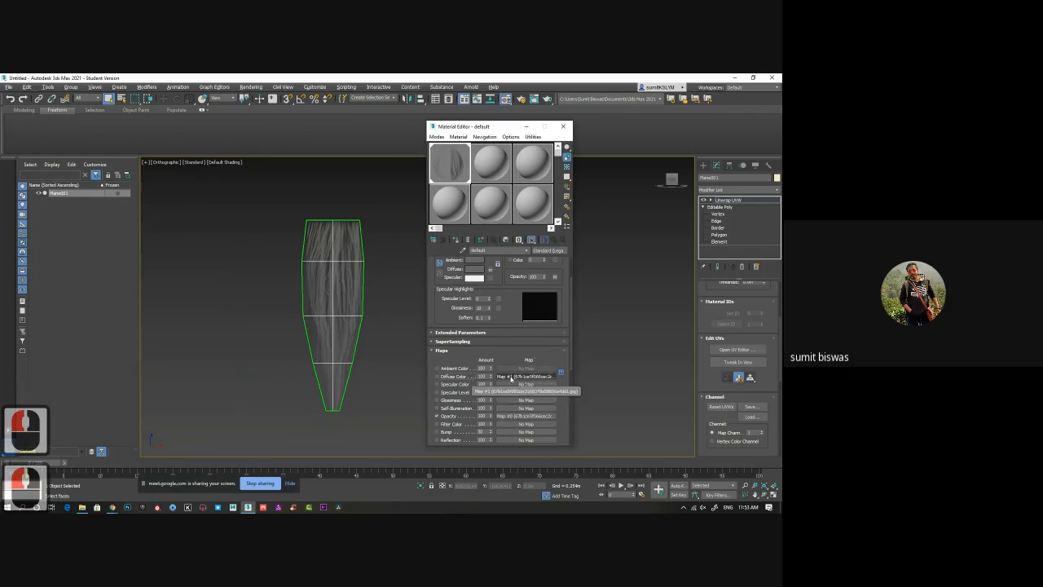
Step: Set the hair material's Ambient and Diffuse colours to black and close the Material Editor
scroll(512, 377, up, 1)
double_click(474, 285)
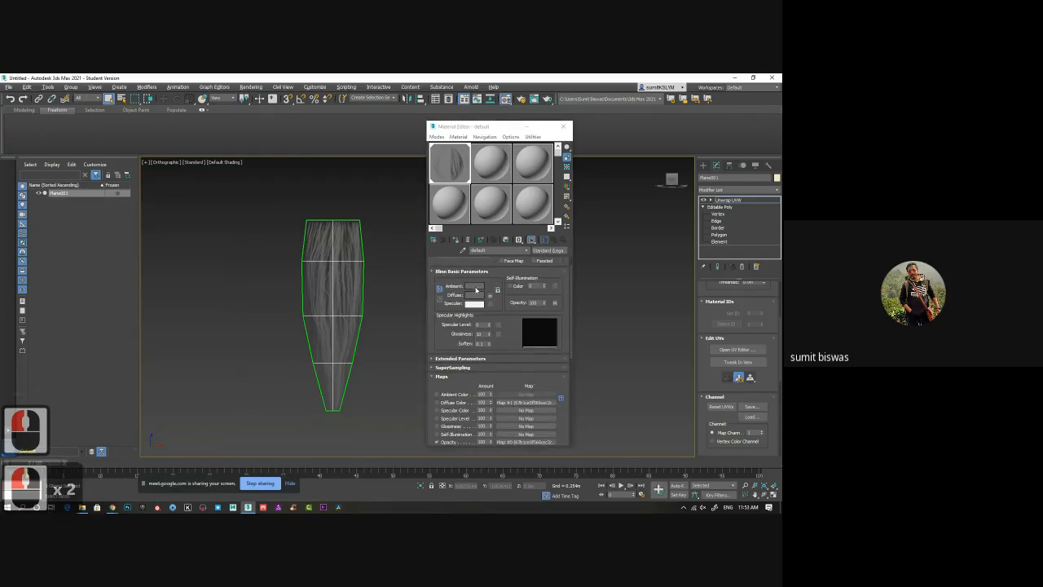
double_click(171, 181)
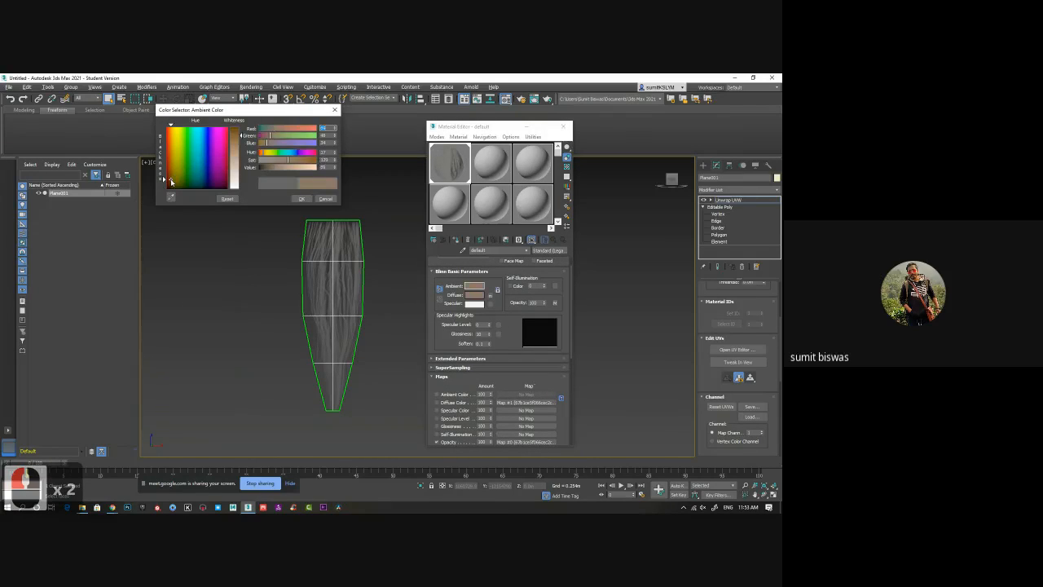
drag(286, 160, 265, 169)
mouse_move(235, 129)
mouse_down()
mouse_move(236, 139)
mouse_move(236, 130)
mouse_up()
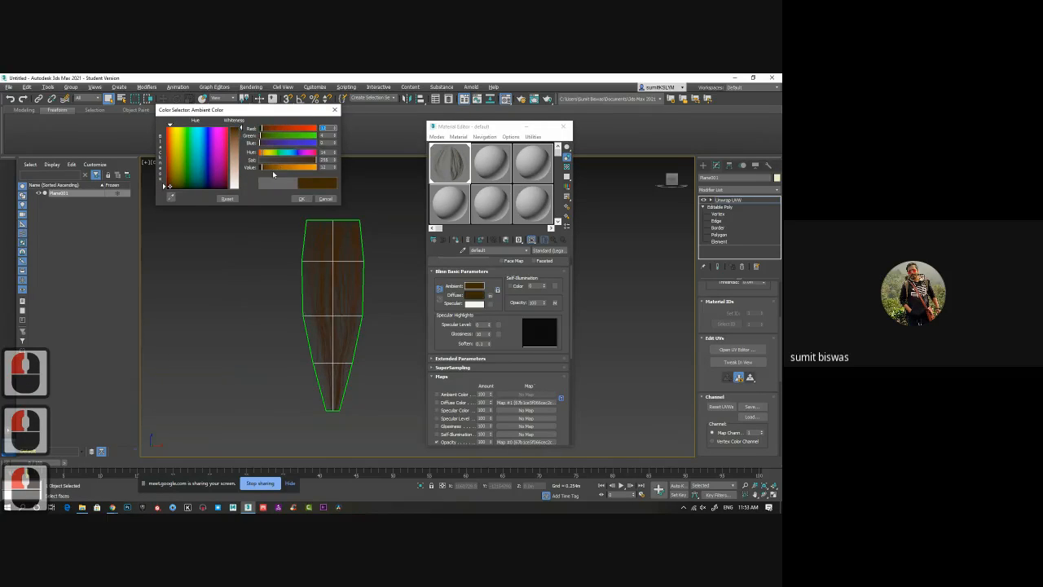
drag(270, 173, 258, 170)
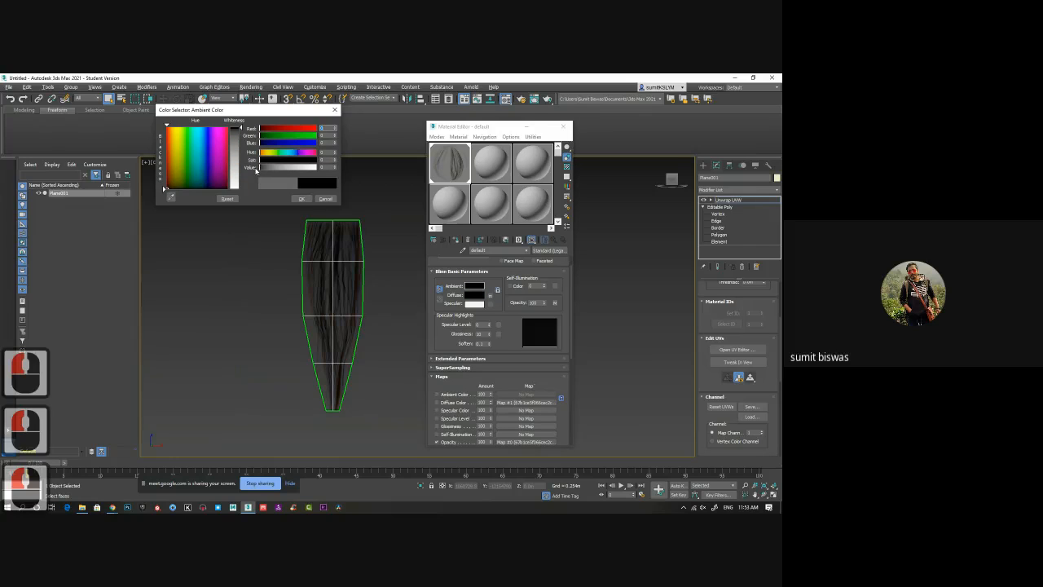
click(301, 199)
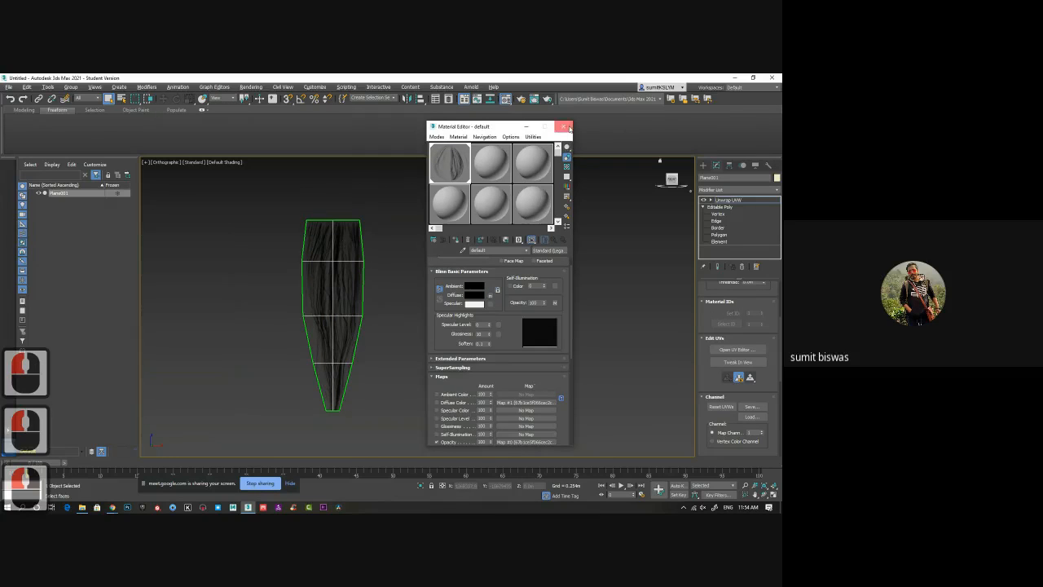
click(566, 127)
Step: Collapse the hair card's whole modifier stack, including Unwrap UVW, into a single Editable Poly
key(F4)
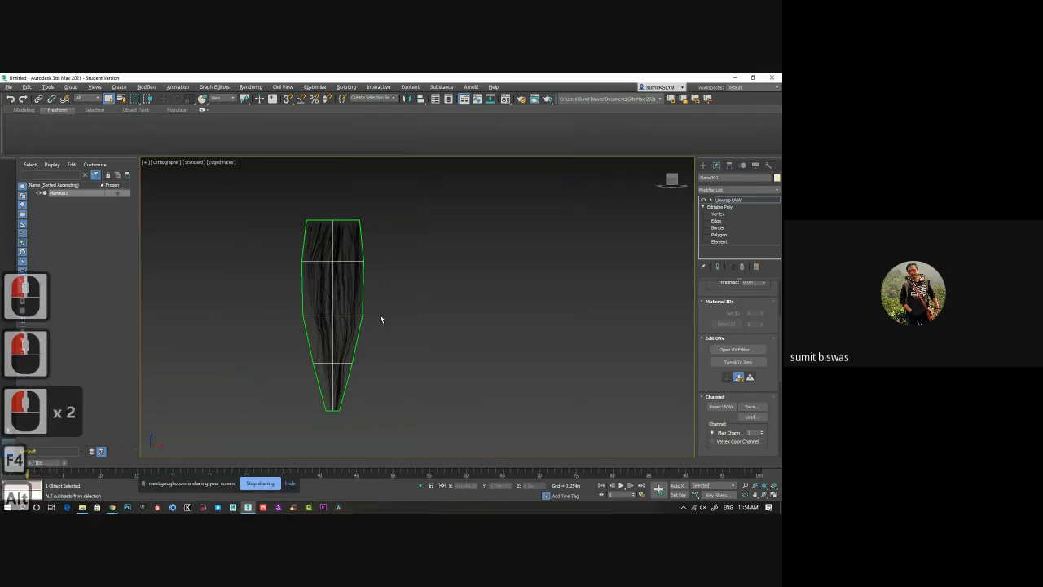
alt+middle_drag(380, 314, 395, 316)
key(F4)
key(F3)
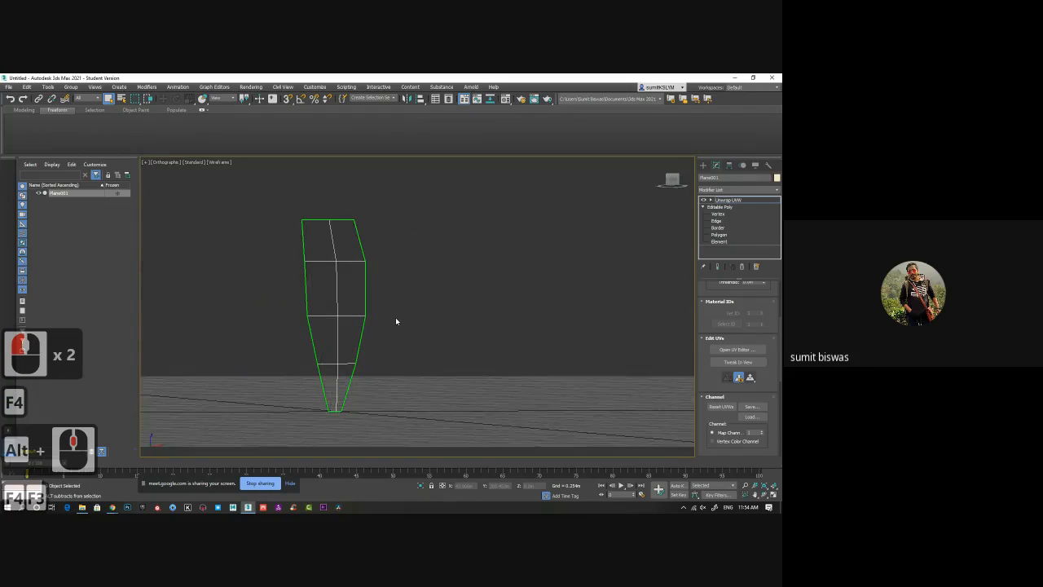
key(F3)
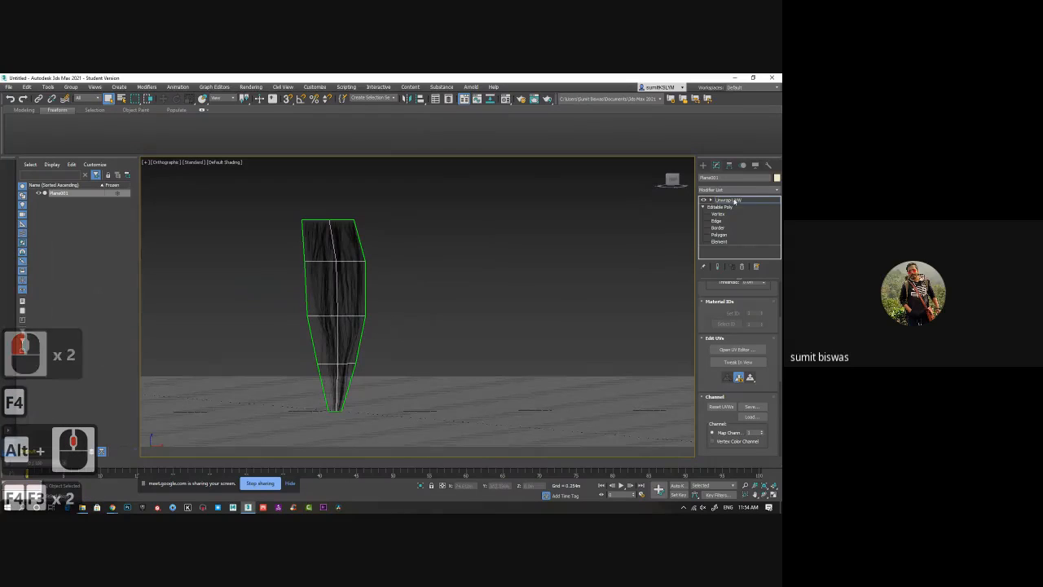
right_click(752, 199)
click(717, 280)
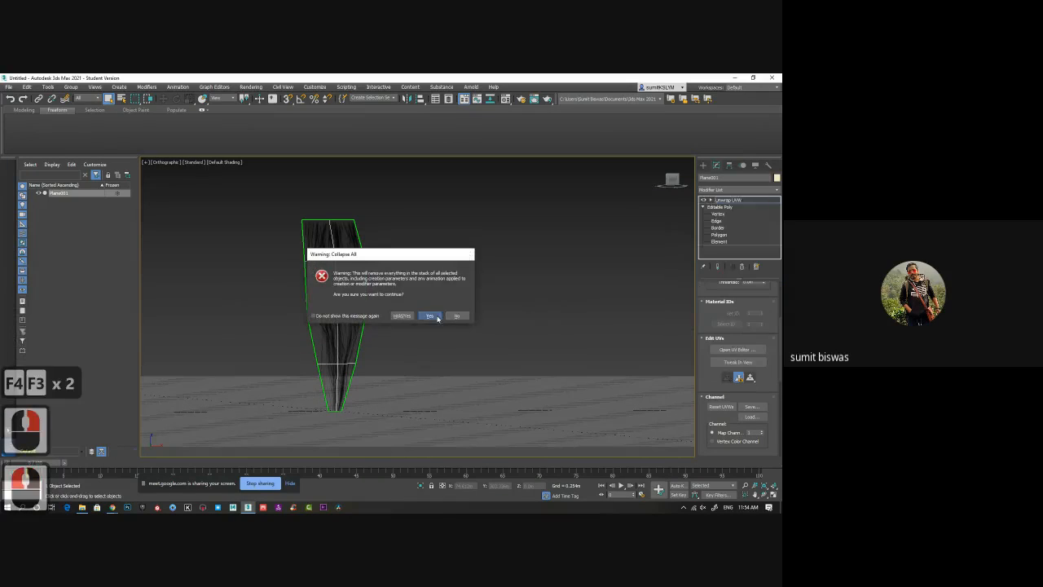
click(429, 315)
Step: Inspect the black hair card in perspective from several angles, with and without its edges and selection displayed
alt+middle_drag(493, 339, 450, 350)
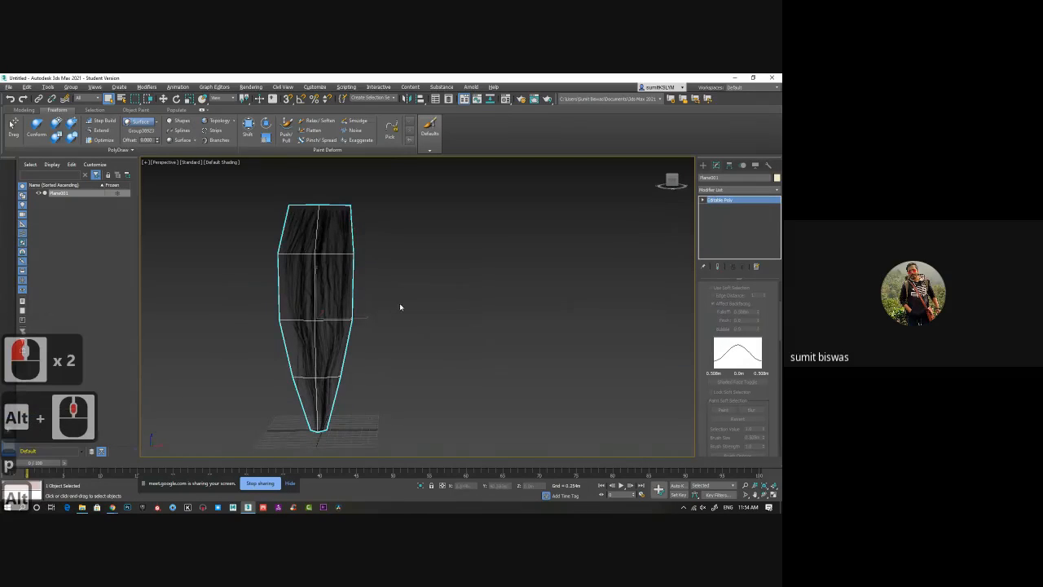
mouse_move(400, 305)
alt+middle_down()
mouse_move(384, 305)
mouse_move(394, 307)
alt+middle_up()
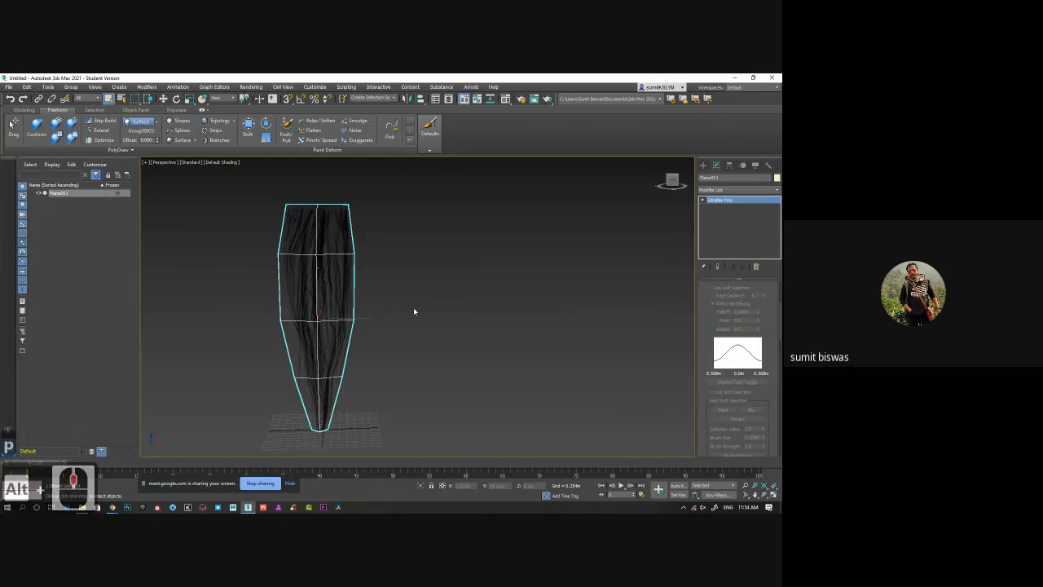
key(F4)
key(F4)
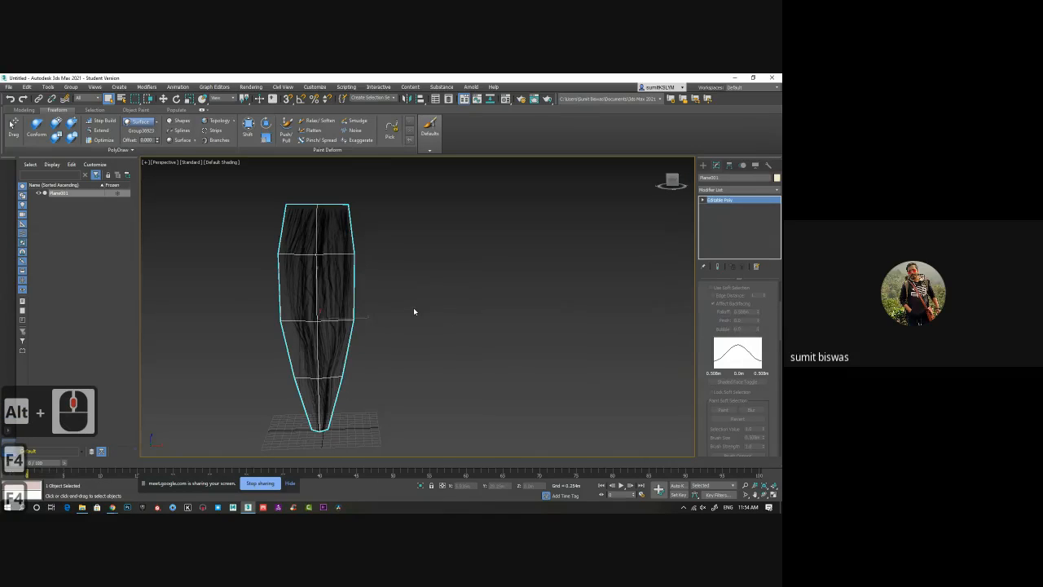
click(438, 318)
mouse_move(537, 326)
alt+middle_down()
mouse_move(468, 325)
mouse_move(551, 314)
mouse_move(529, 324)
alt+middle_up()
click(350, 299)
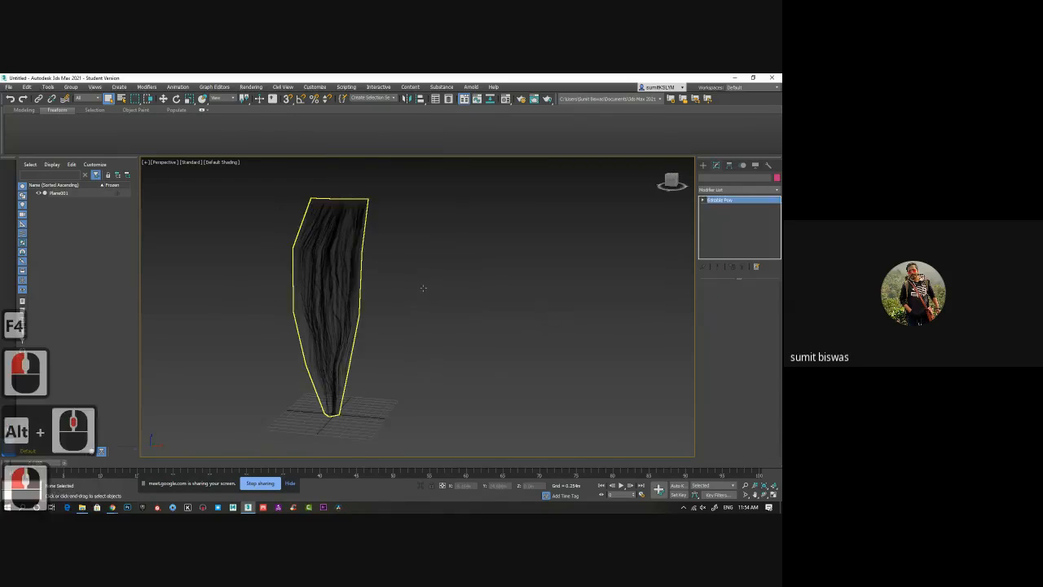
alt+middle_drag(473, 291, 489, 302)
key(3)
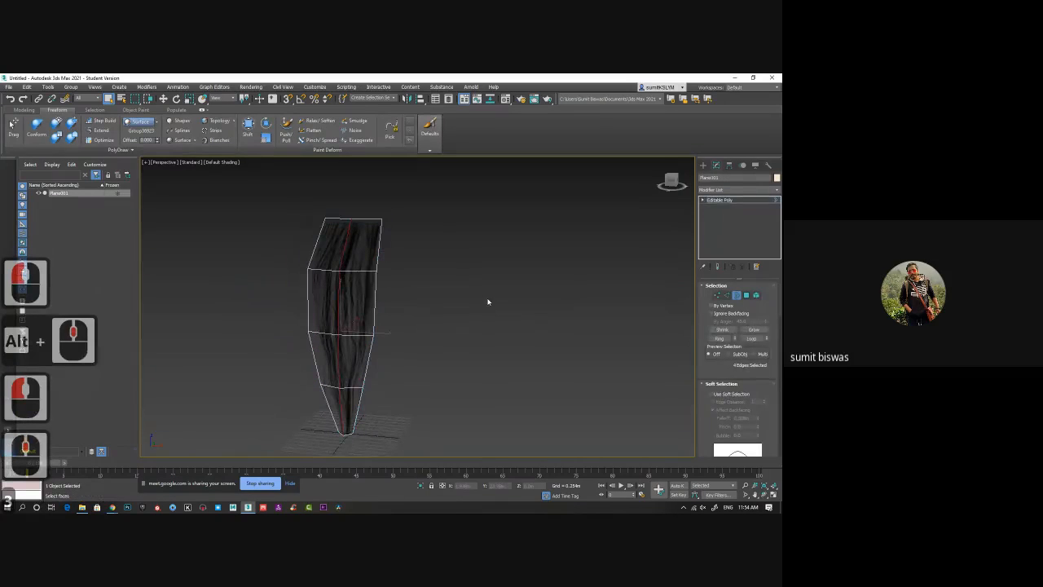
click(736, 296)
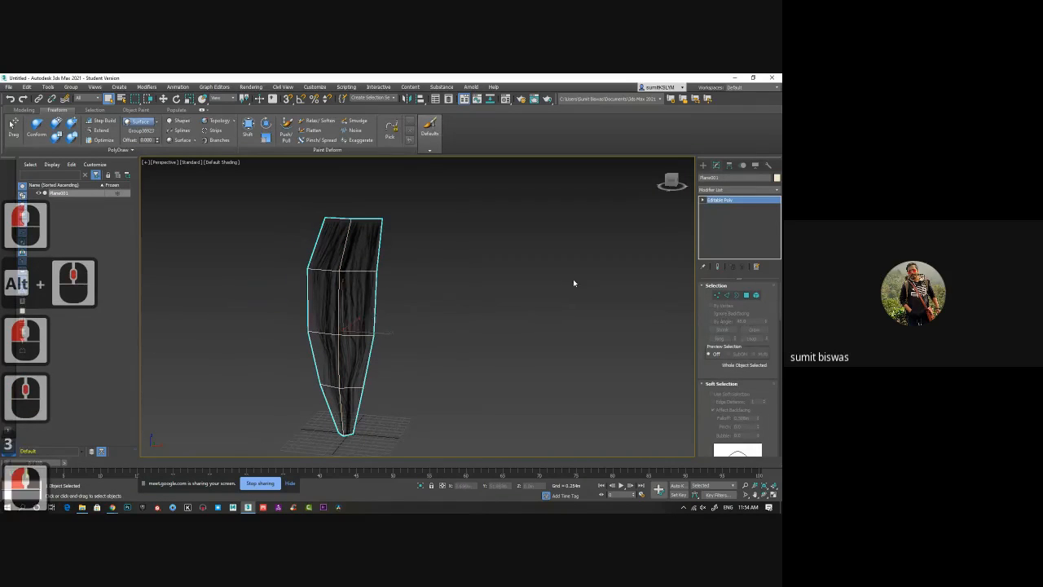
Step: Make one copy of the hair card, offset sideways along X from the original, and tilt the copy slightly sideways
key(w)
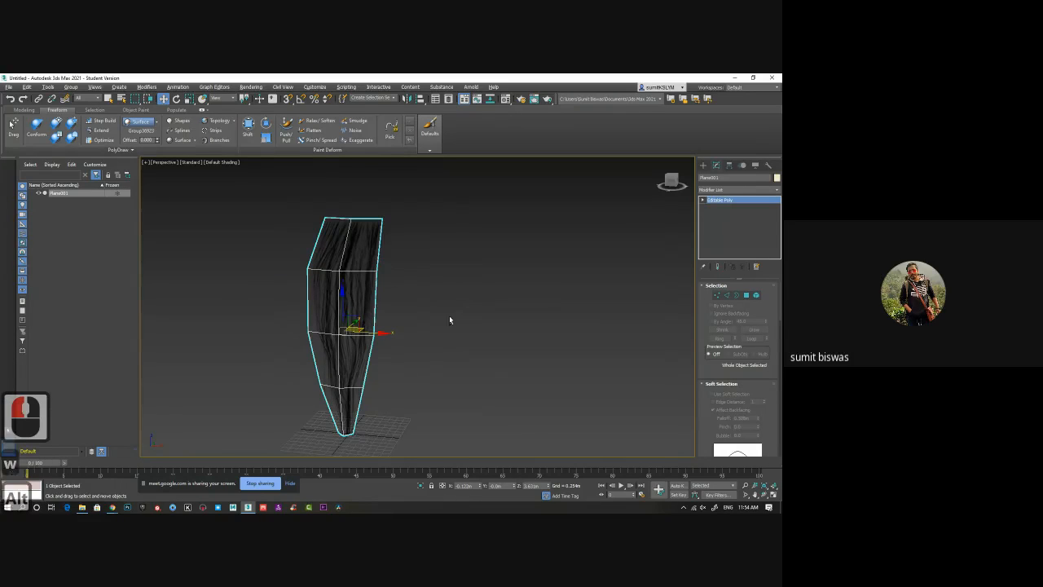
alt+middle_drag(449, 317, 365, 337)
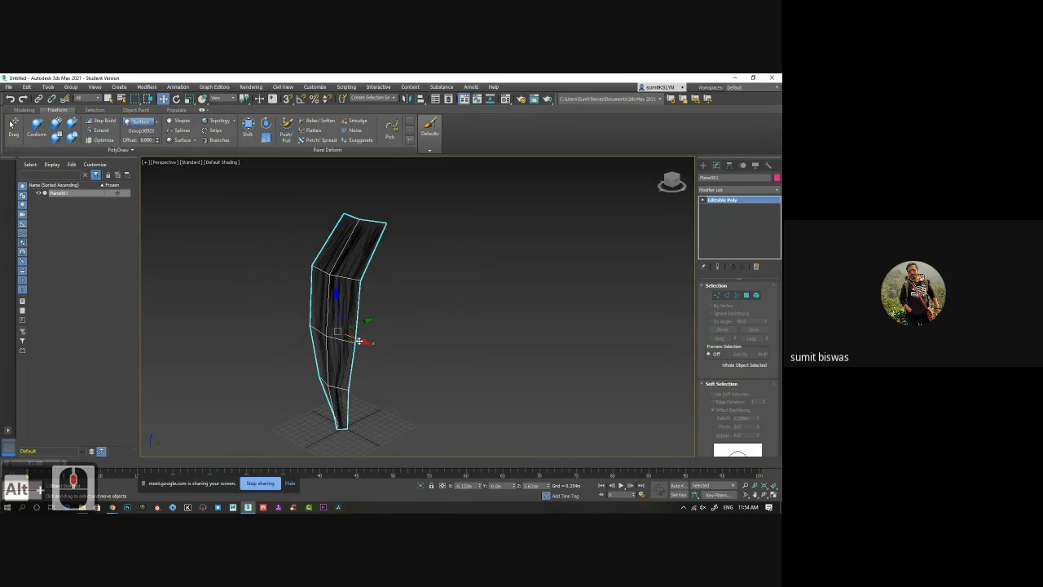
mouse_move(342, 334)
shift+mouse_down()
mouse_move(306, 322)
mouse_move(318, 326)
shift+mouse_up()
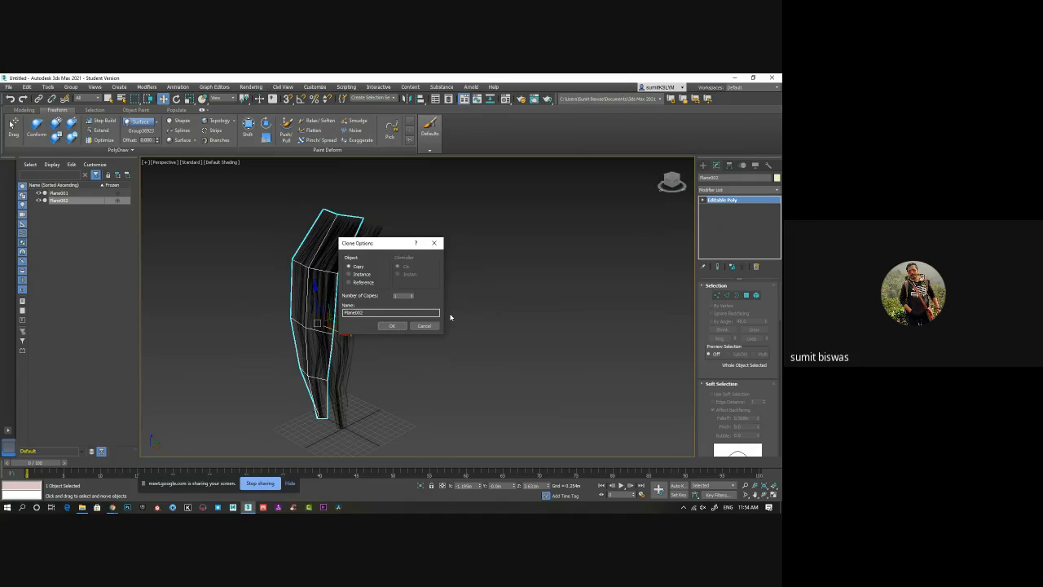
click(388, 327)
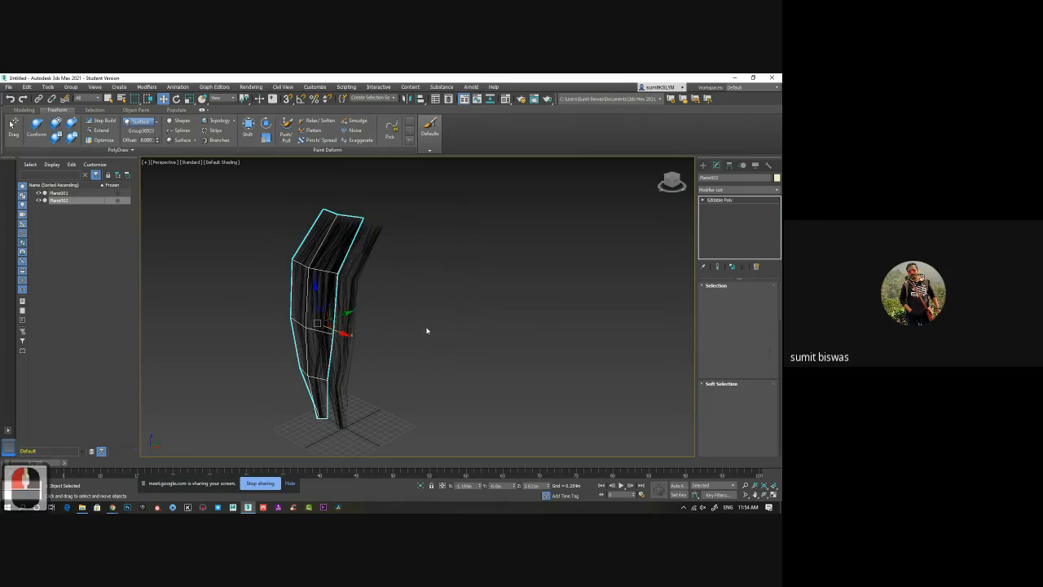
mouse_move(426, 328)
alt+middle_down()
mouse_move(442, 331)
mouse_move(401, 333)
alt+middle_up()
key(e)
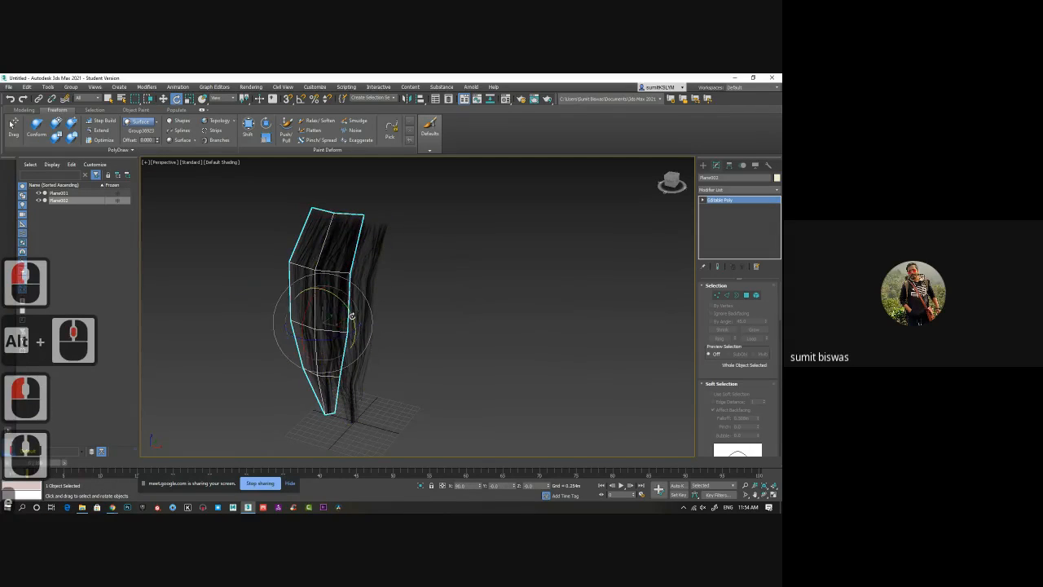
drag(352, 317, 355, 320)
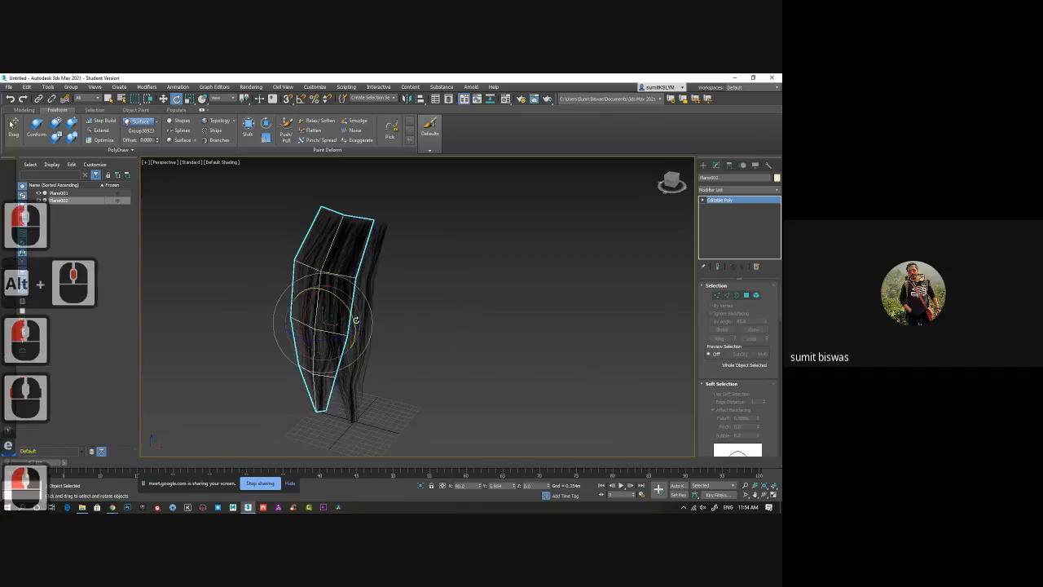
alt+middle_drag(355, 319, 470, 311)
Step: Make one copy of the tilted hair card, offset a short distance along Y in front of it
key(w)
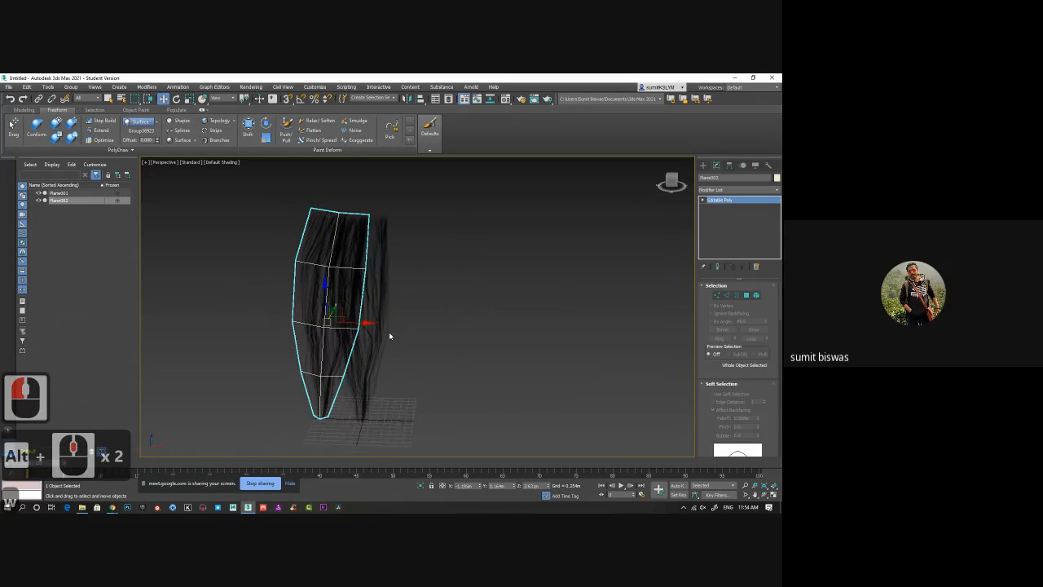
alt+middle_drag(395, 334, 415, 328)
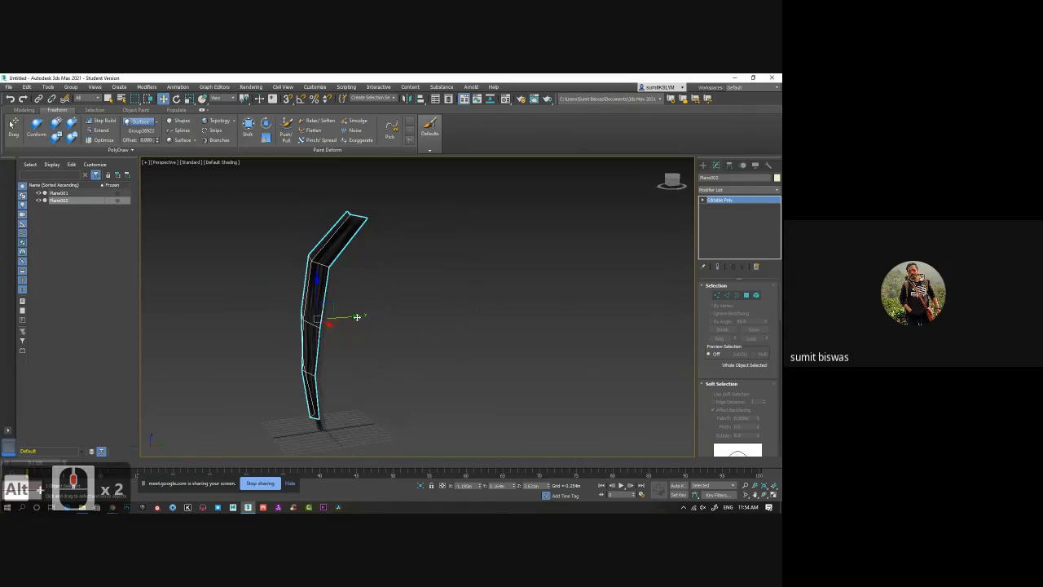
drag(350, 315, 348, 318)
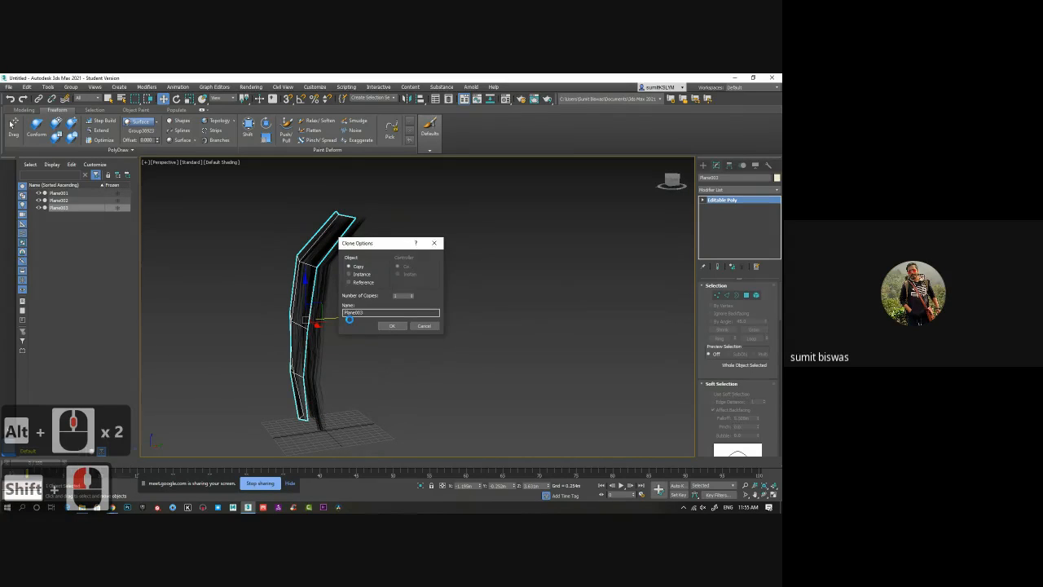
click(391, 327)
Step: Scale the third hair card down uniformly and raise it along Z to the upper end of the other cards
key(e)
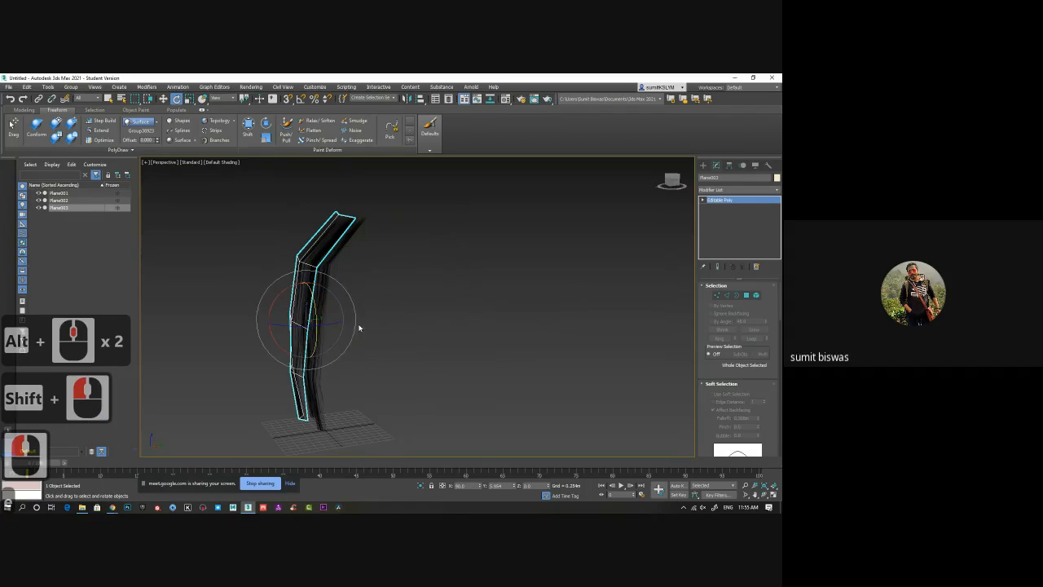
key(r)
drag(296, 313, 289, 329)
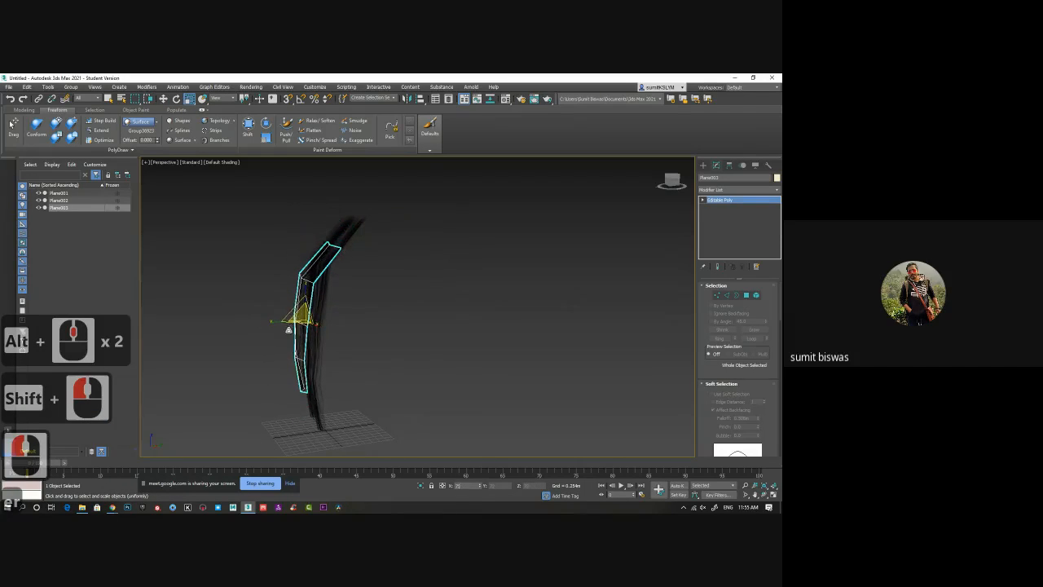
key(w)
drag(303, 283, 337, 279)
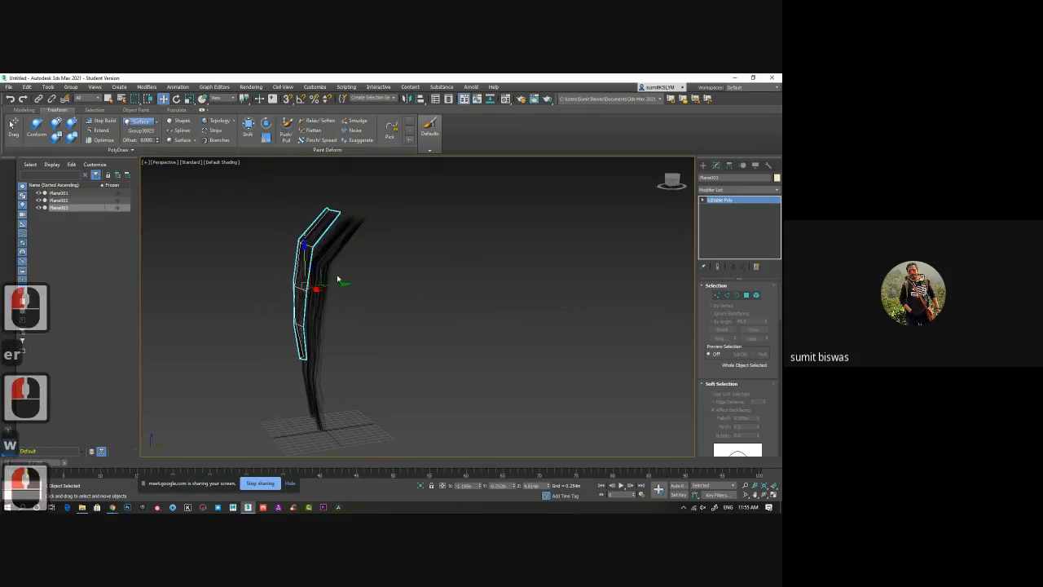
Step: Rotate the small third hair card so its top leans back toward the other cards
key(e)
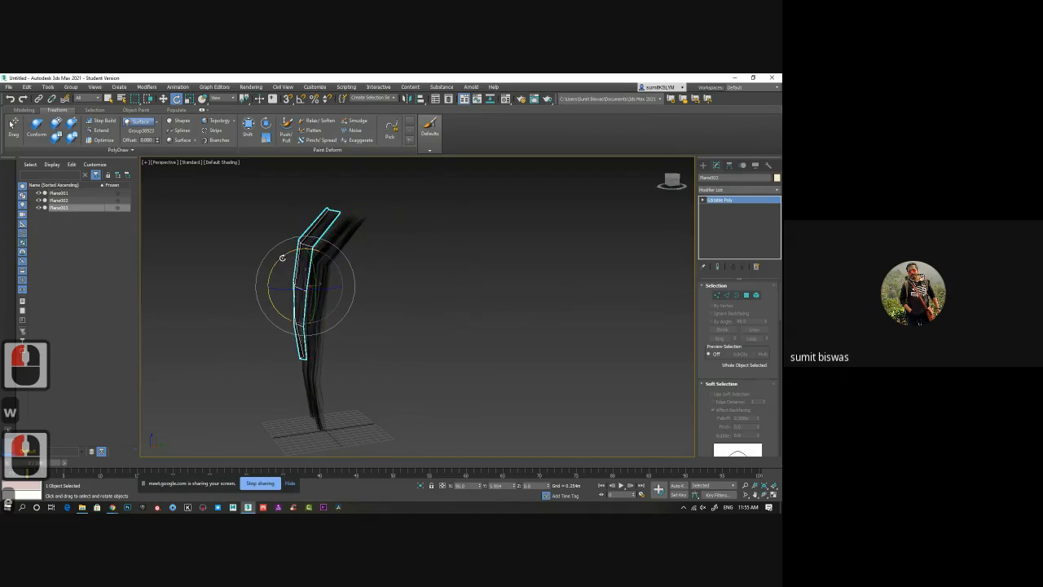
drag(283, 255, 325, 264)
key(w)
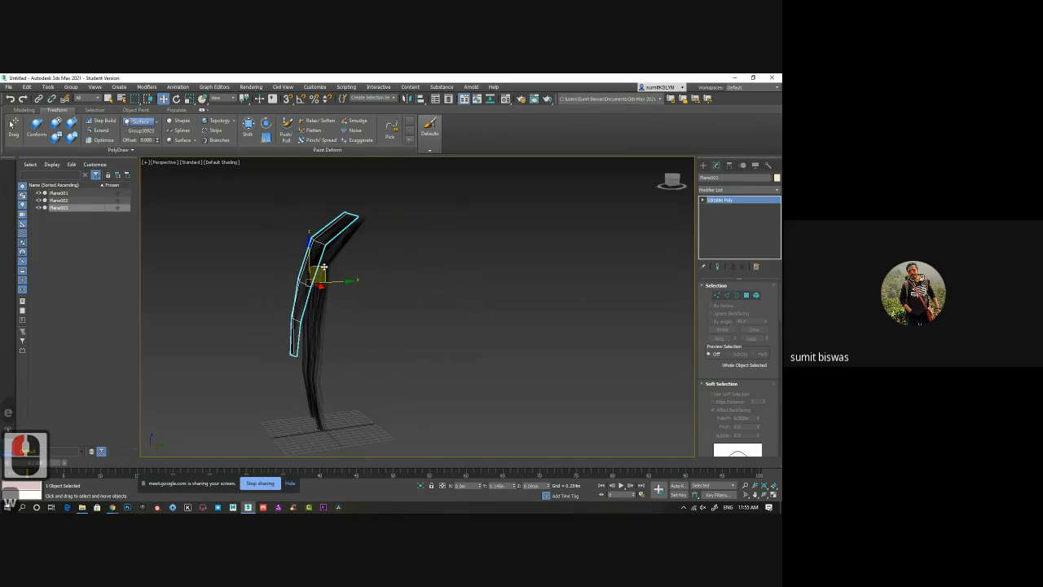
Step: Move the small third hair card along X to the opposite side of the cards and tilt it so its tip points outward
alt+middle_drag(347, 287, 452, 332)
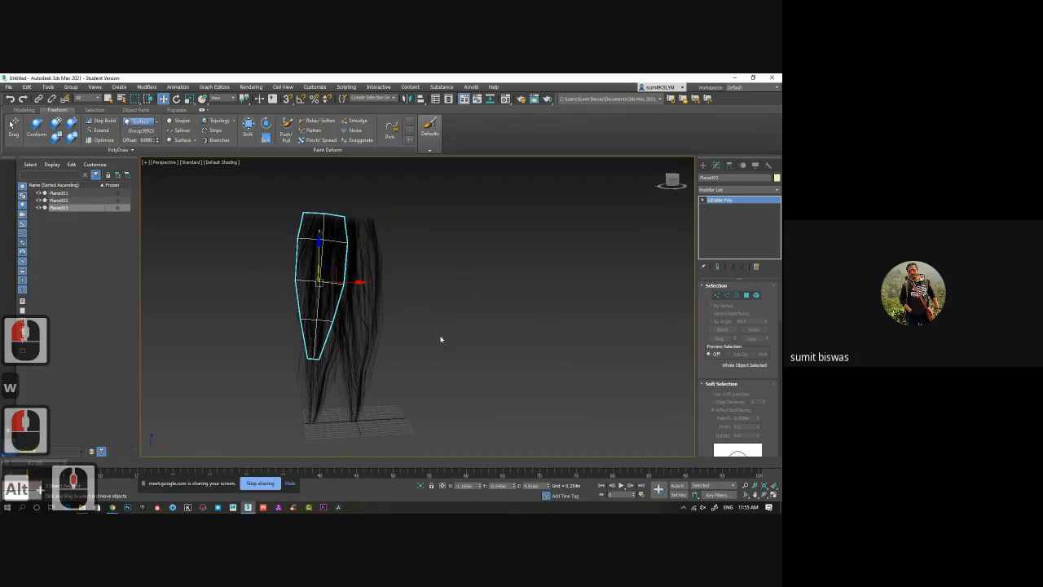
key(e)
drag(352, 264, 412, 261)
key(w)
key(e)
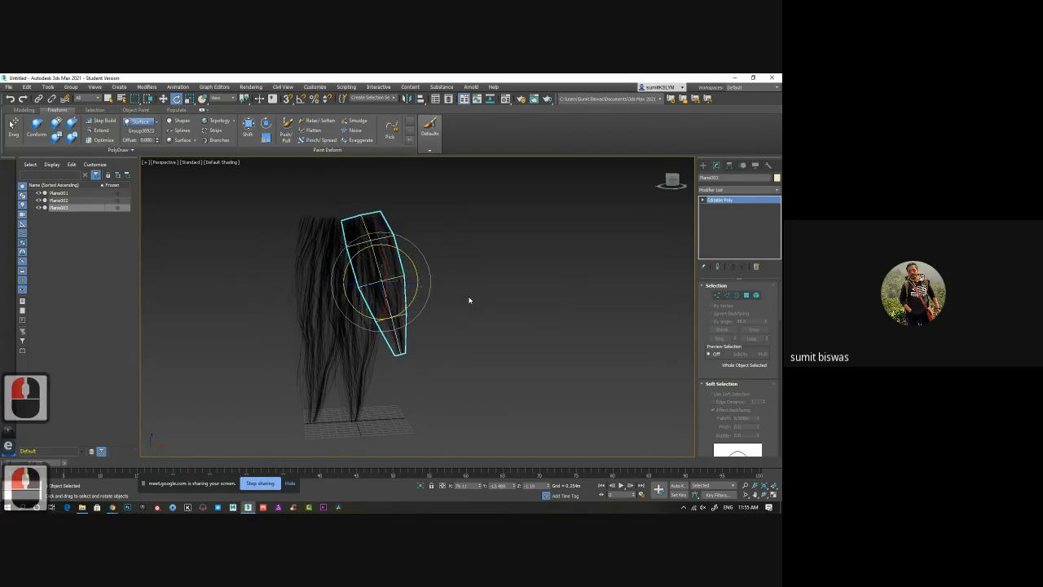
click(436, 361)
alt+middle_drag(463, 352, 429, 321)
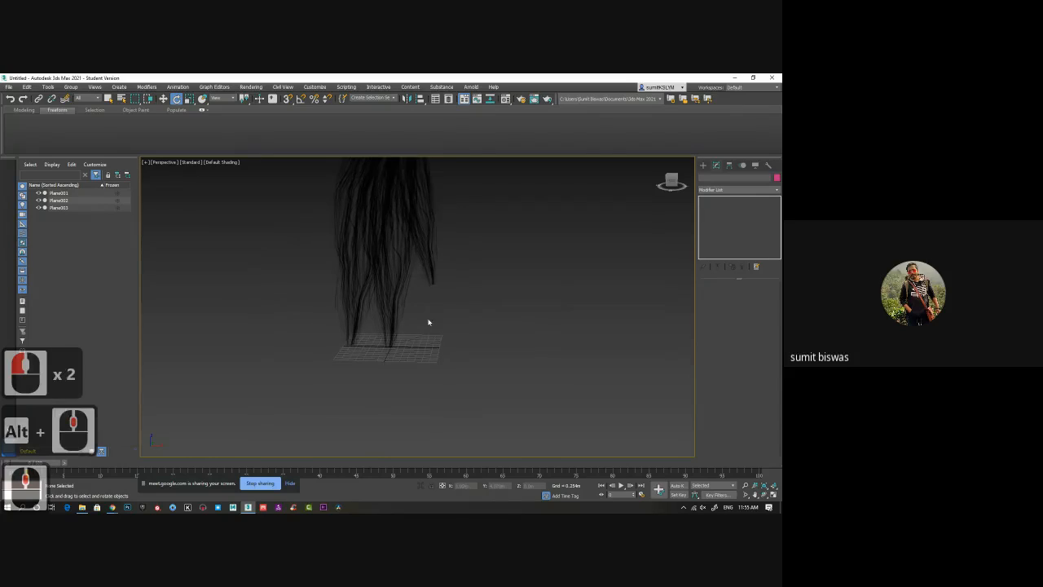
scroll(465, 308, up, 5)
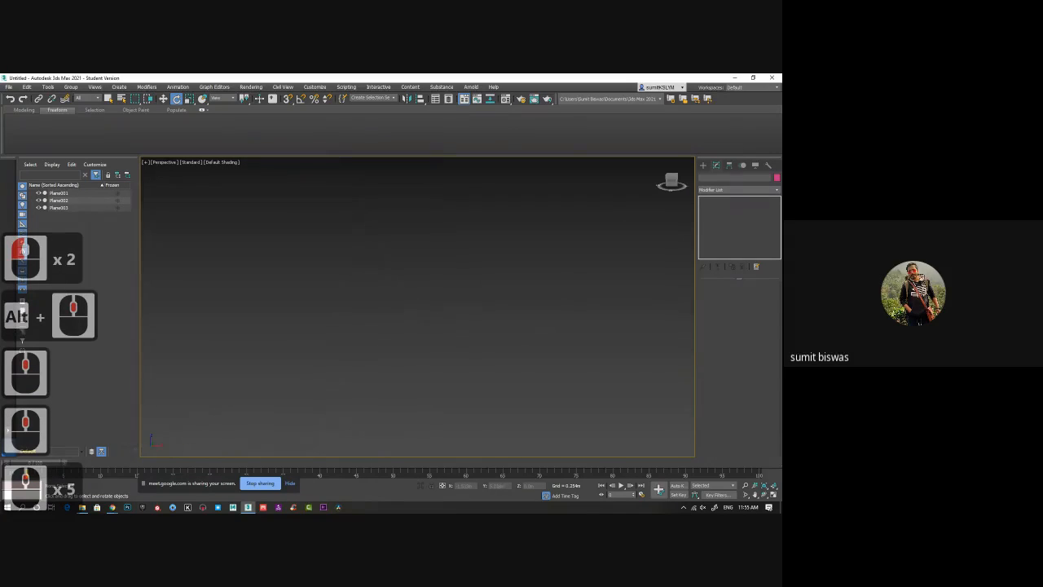
scroll(529, 304, down, 4)
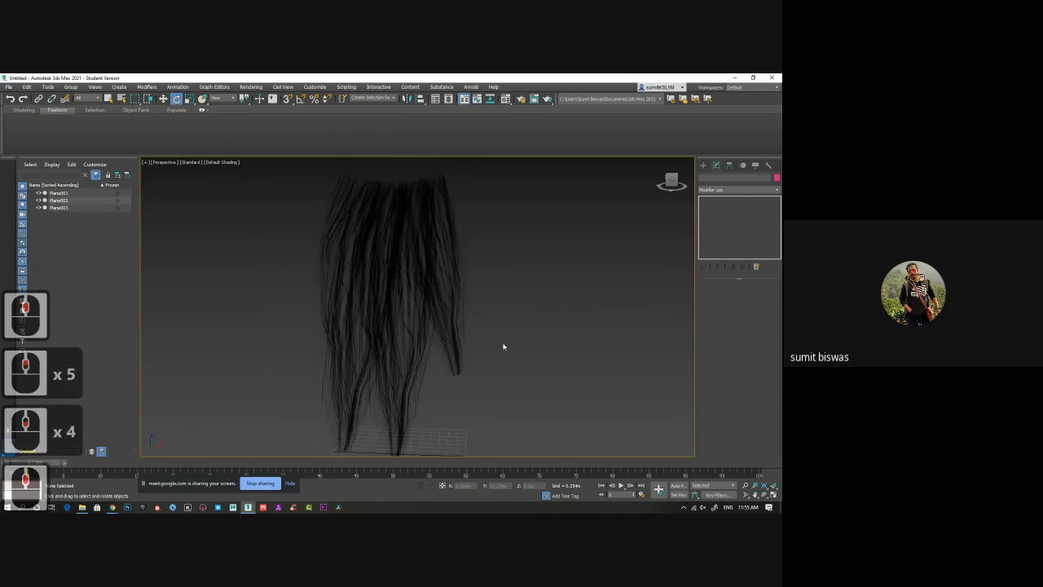
Step: Select all three hair cards and apply an Unwrap UVW modifier to them
click(472, 304)
click(471, 304)
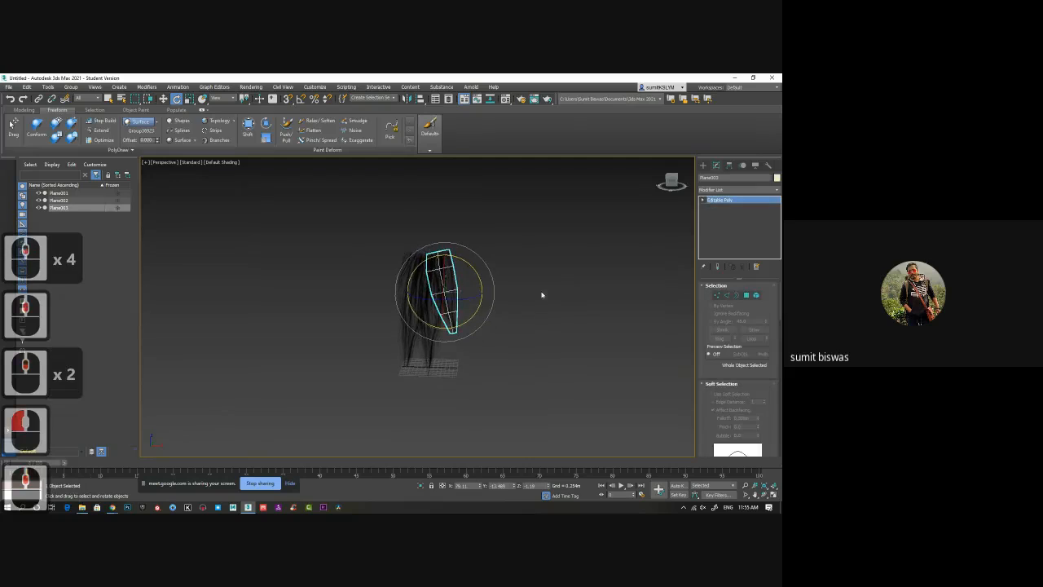
click(546, 391)
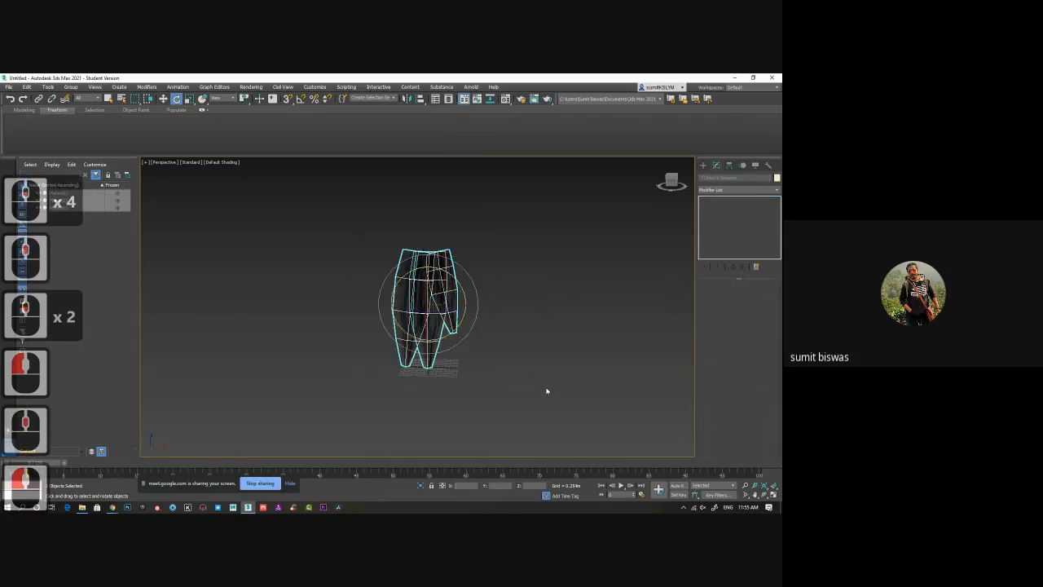
drag(360, 217, 474, 333)
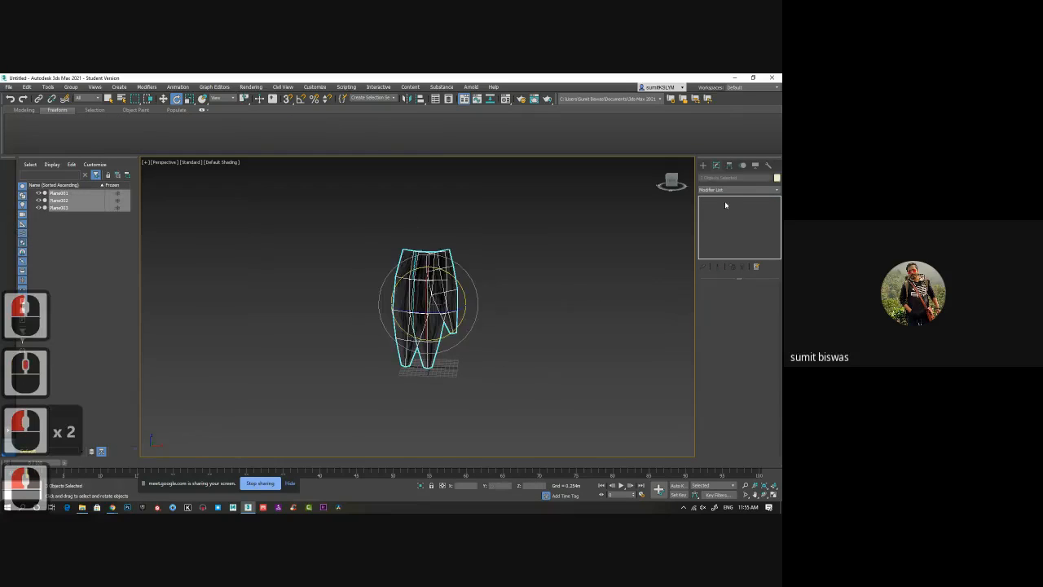
click(732, 190)
key(u)
key(Return)
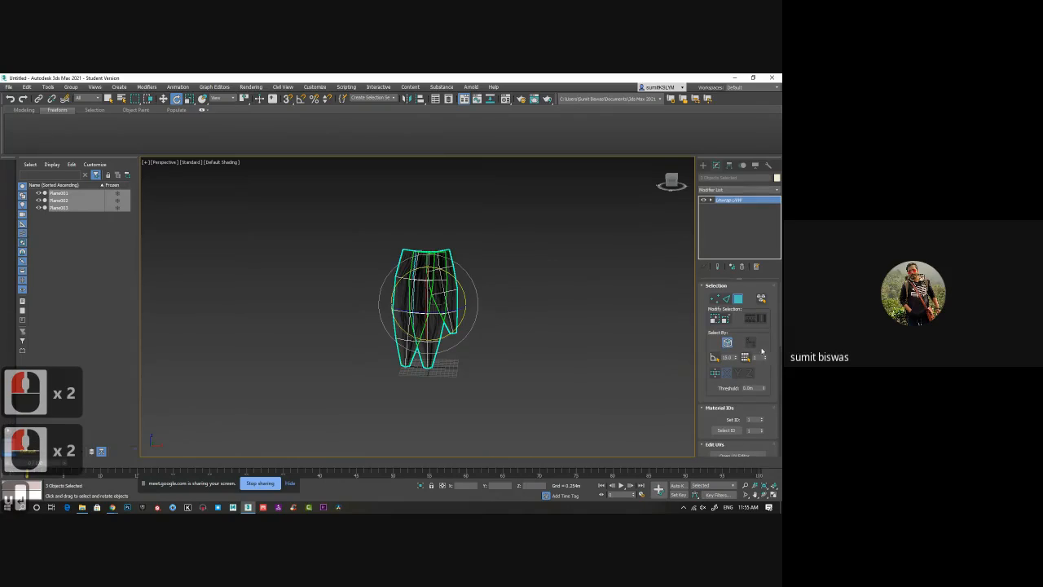
Step: Shift the UVs of all three hair cards along positive U in the UV editor so they use a different strand of the texture
click(733, 454)
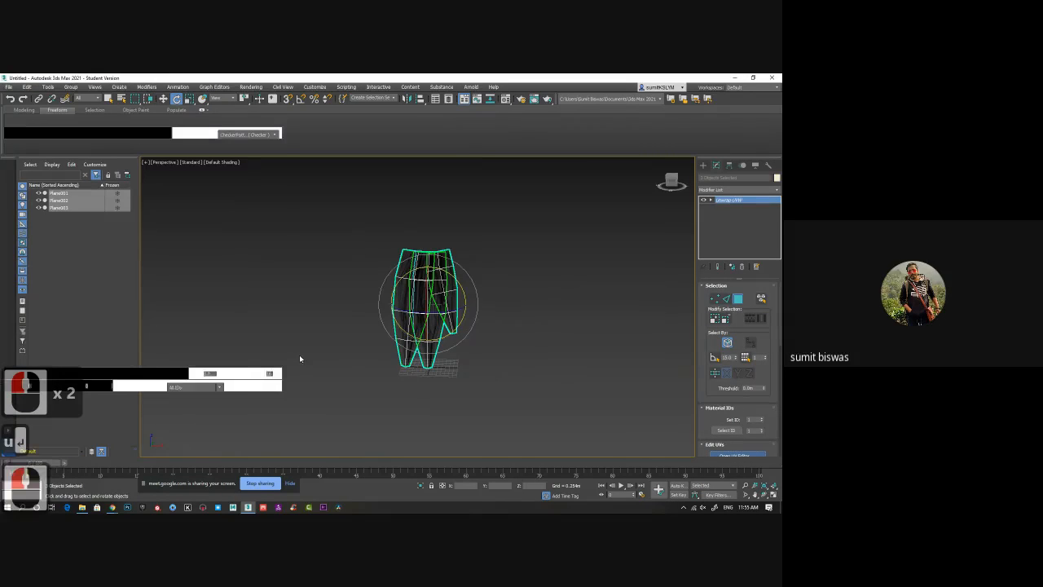
middle_drag(298, 359, 467, 350)
scroll(187, 264, down, 3)
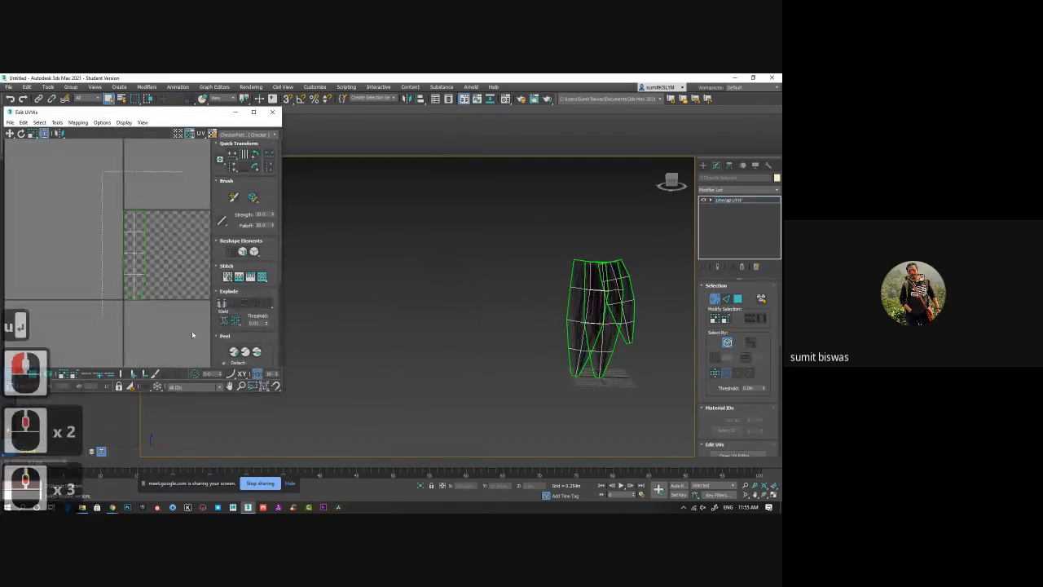
drag(193, 334, 204, 351)
scroll(174, 250, up, 2)
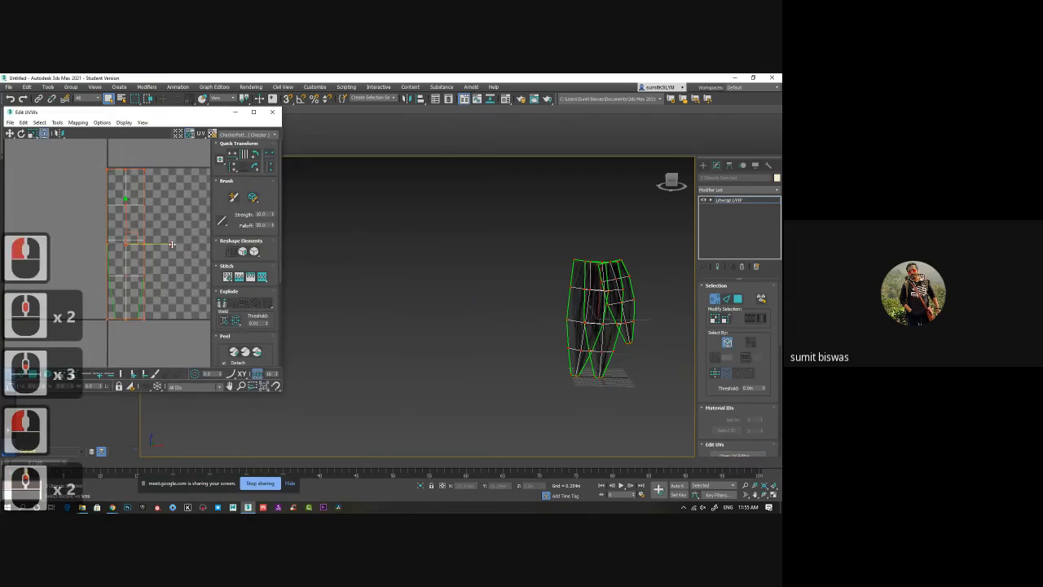
drag(172, 245, 203, 247)
drag(203, 247, 215, 250)
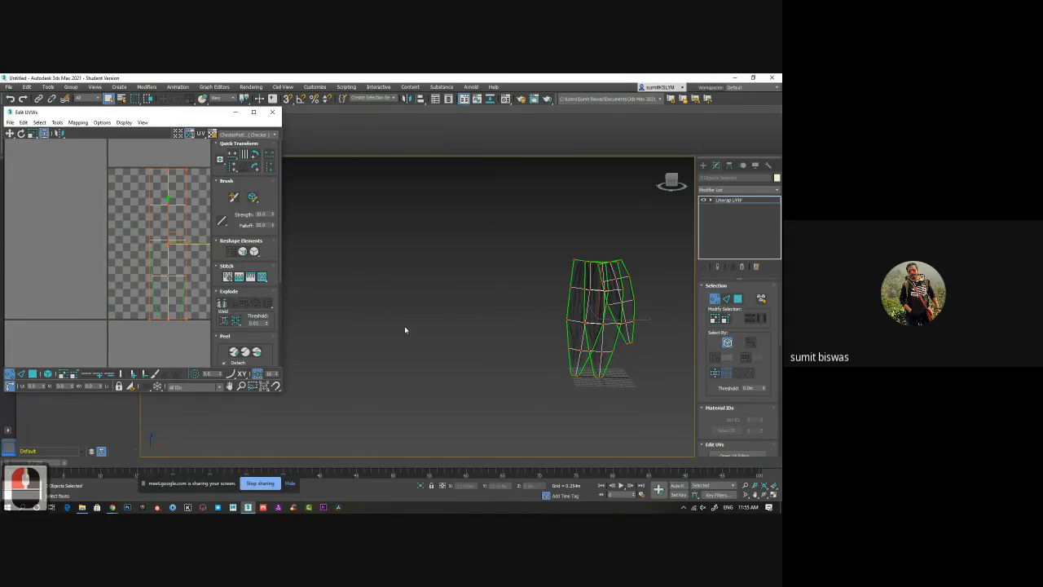
middle_drag(587, 302, 523, 240)
scroll(519, 329, up, 3)
alt+middle_drag(465, 314, 423, 330)
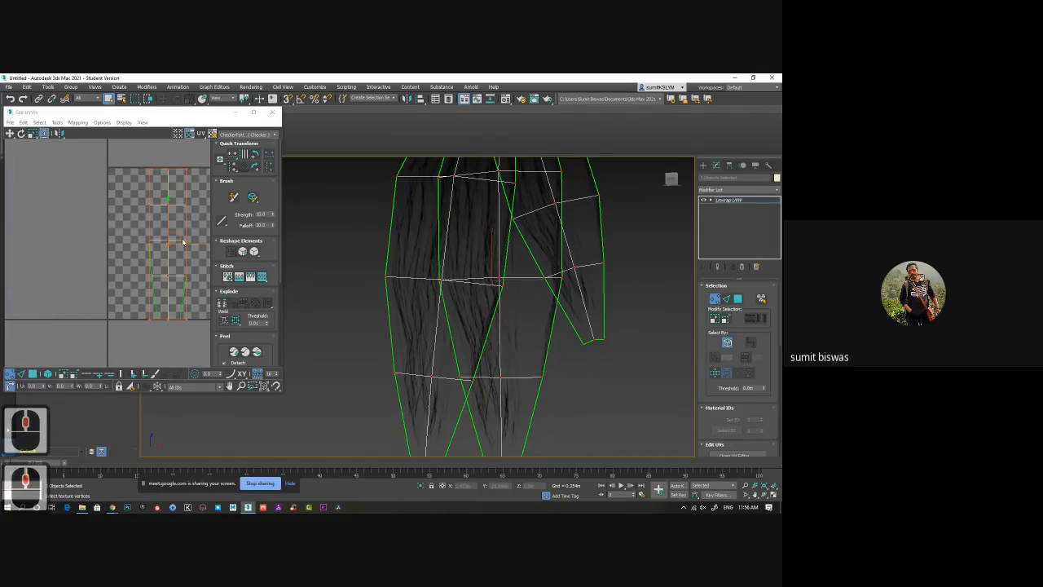
scroll(523, 325, down, 3)
alt+middle_drag(523, 307, 550, 285)
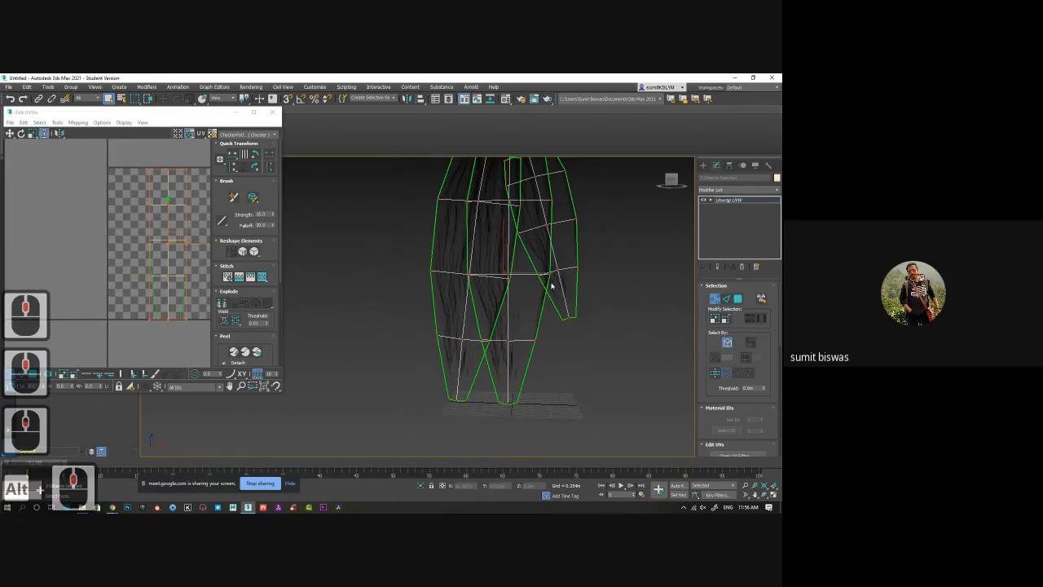
Step: Shift only the upright Plane001 hair card's UVs further along positive U, and close the UV editor
click(673, 291)
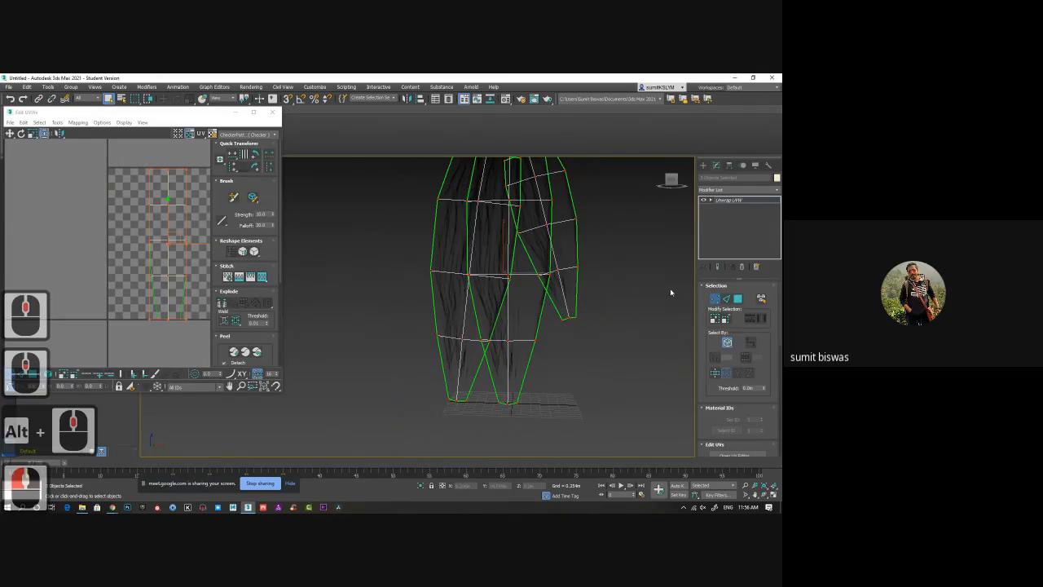
click(522, 300)
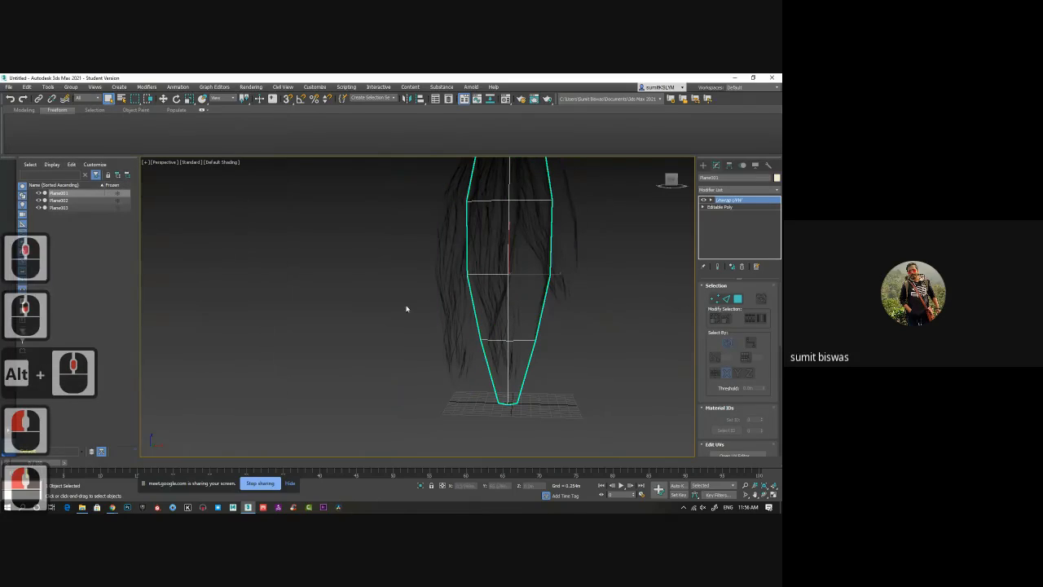
click(737, 454)
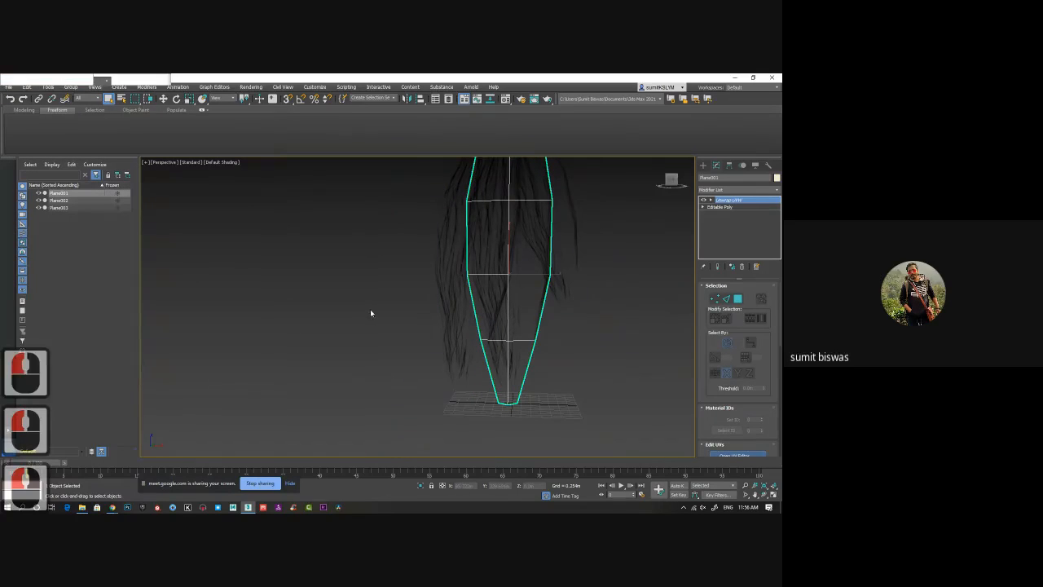
middle_drag(132, 208, 83, 214)
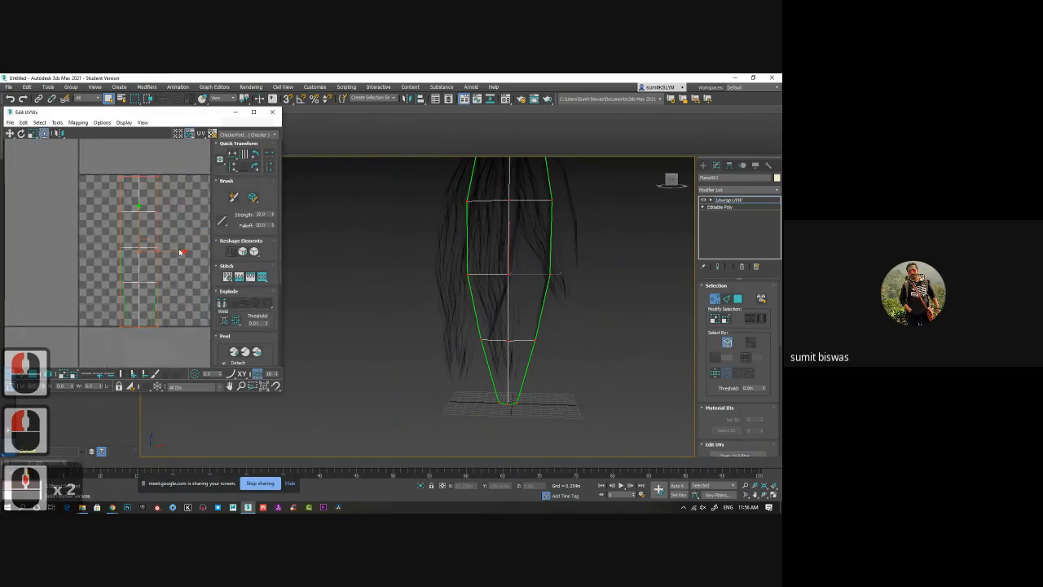
double_click(167, 250)
drag(212, 250, 210, 252)
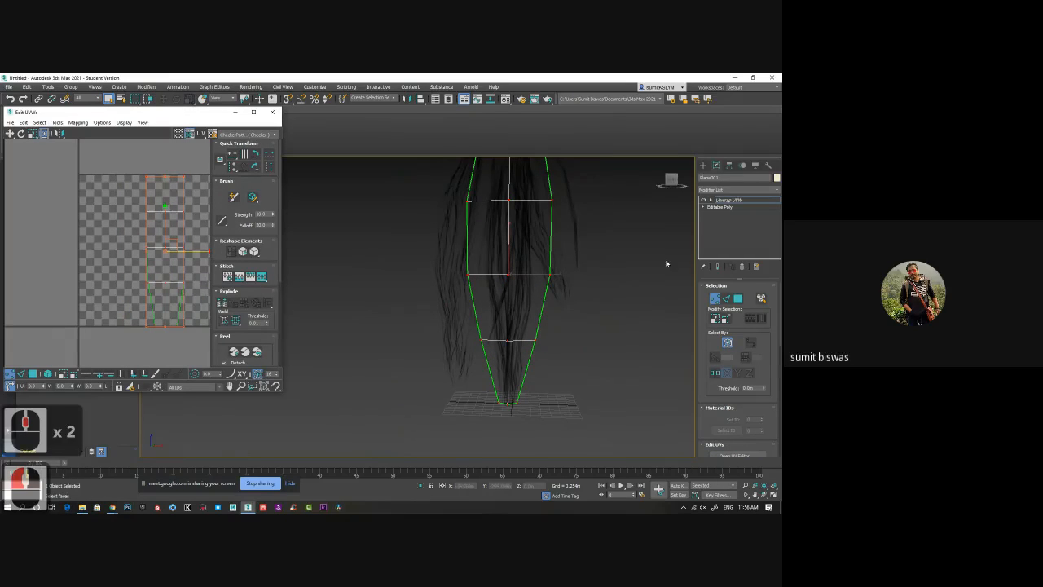
click(729, 199)
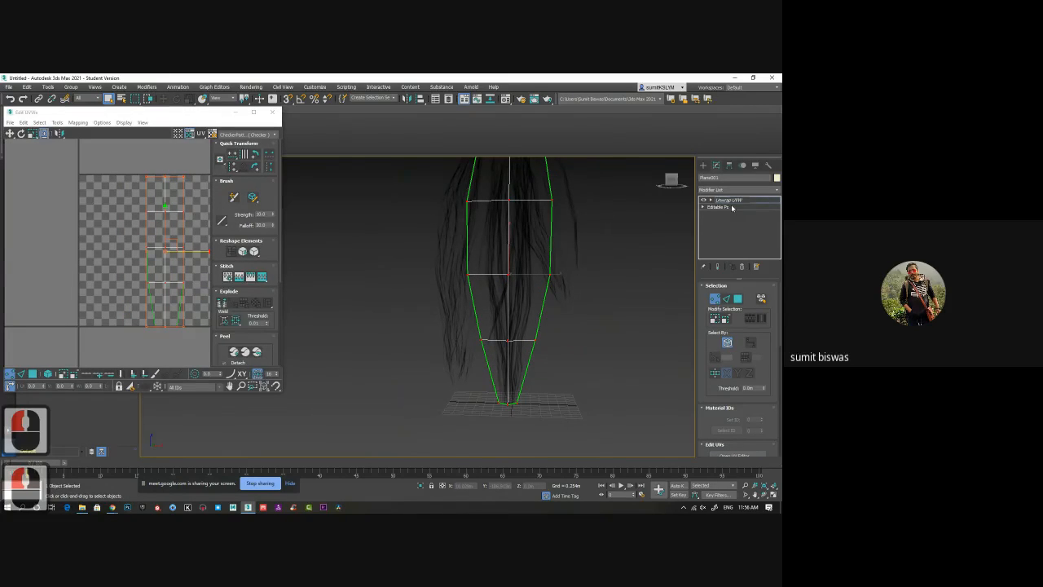
click(274, 112)
Step: Shift the Plane002 hair card's UVs along negative U to the left edge of the texture tile, and close the UV editor
click(59, 200)
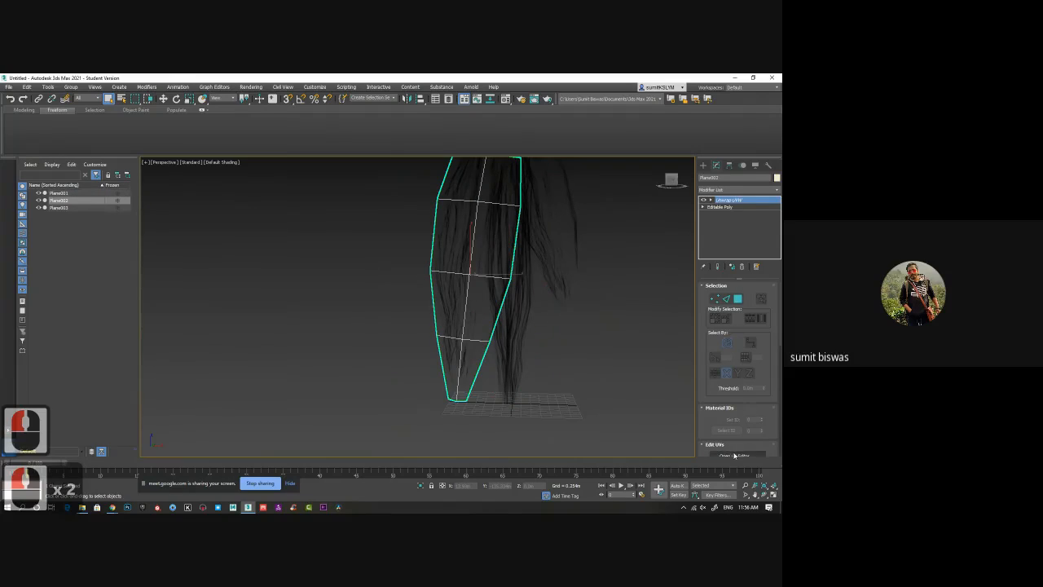
middle_drag(177, 242, 187, 240)
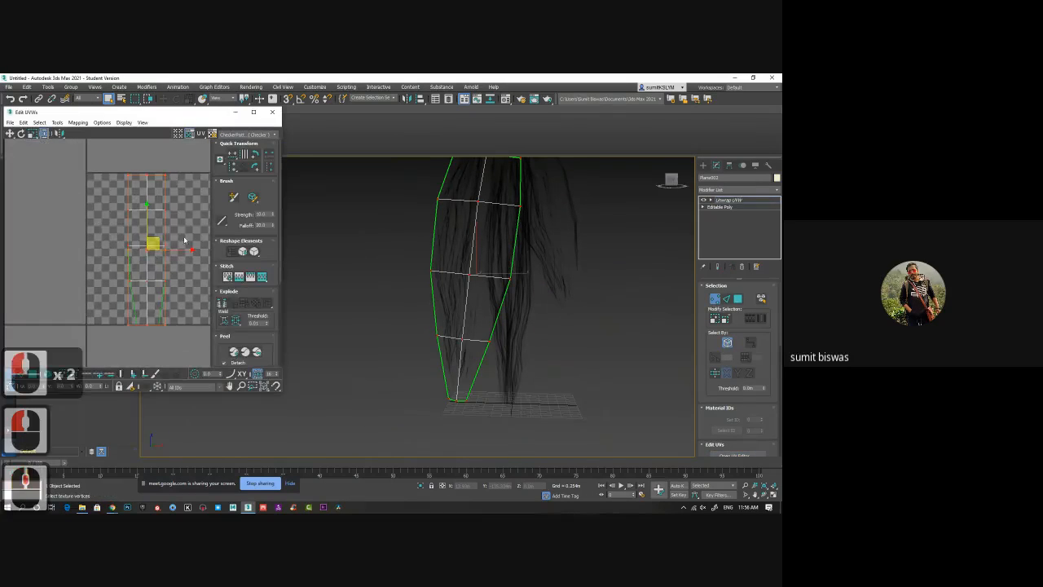
drag(191, 249, 153, 252)
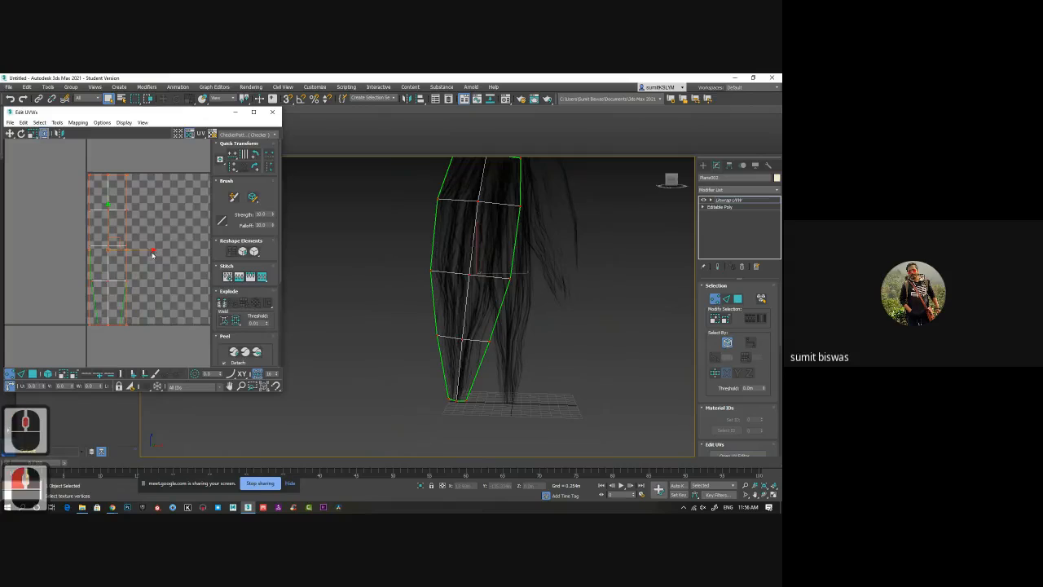
double_click(407, 315)
click(272, 112)
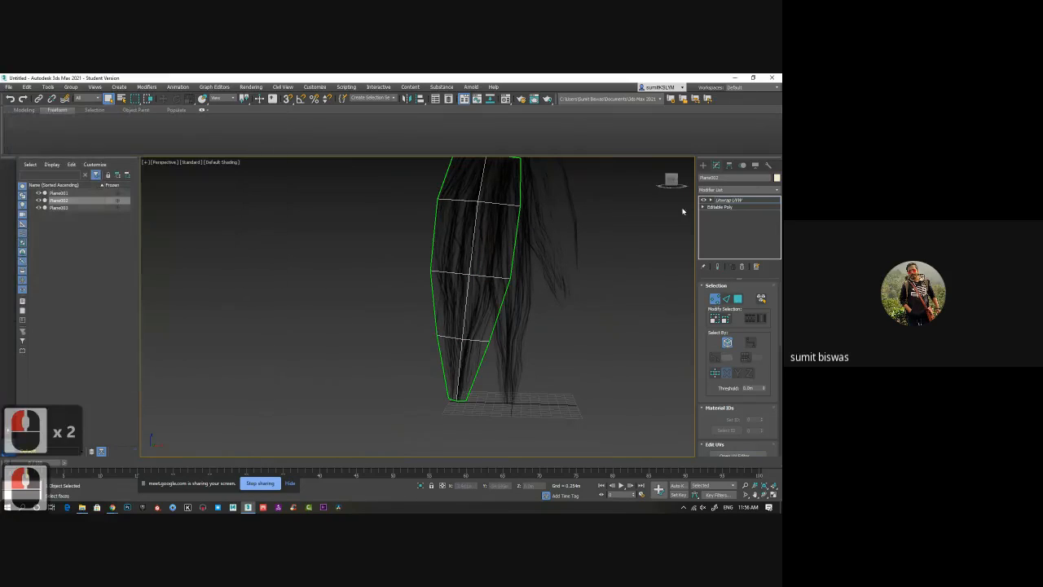
right_click(721, 200)
click(592, 305)
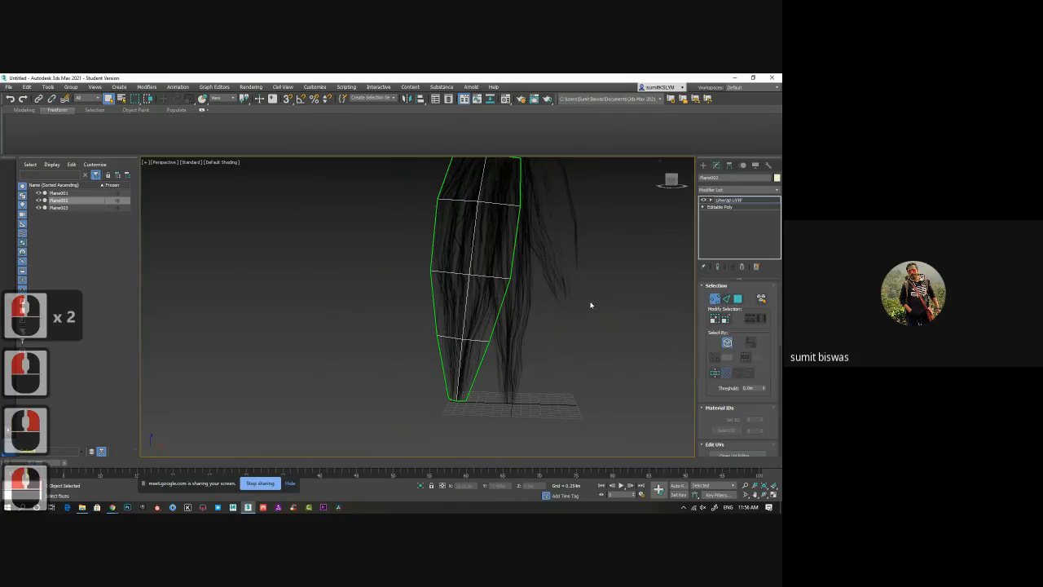
click(561, 263)
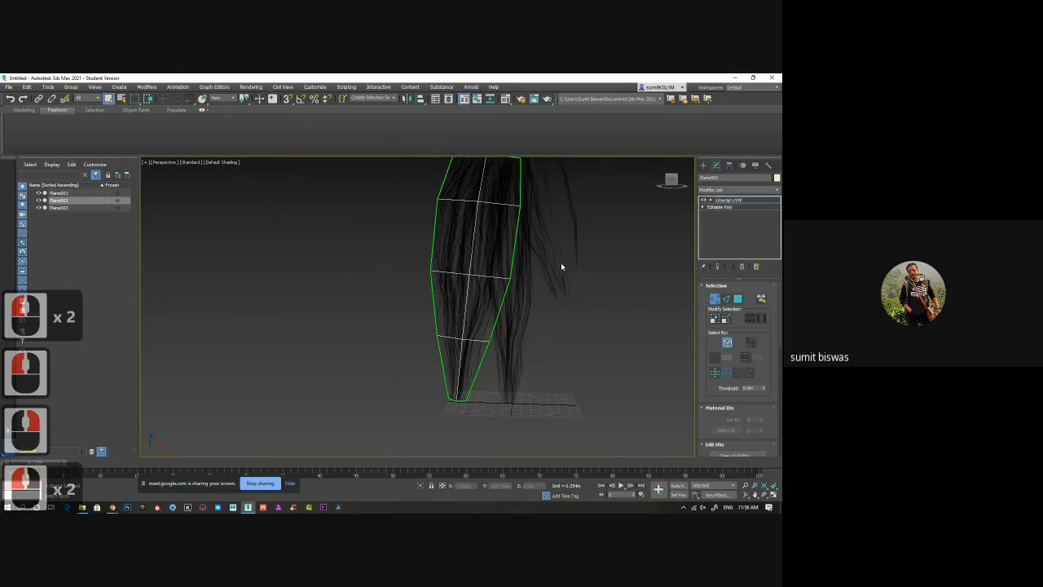
Step: Examine the layered hair cards from several angles, with the small third card selected for comparison
click(598, 291)
alt+middle_drag(598, 291, 481, 286)
scroll(481, 286, down, 2)
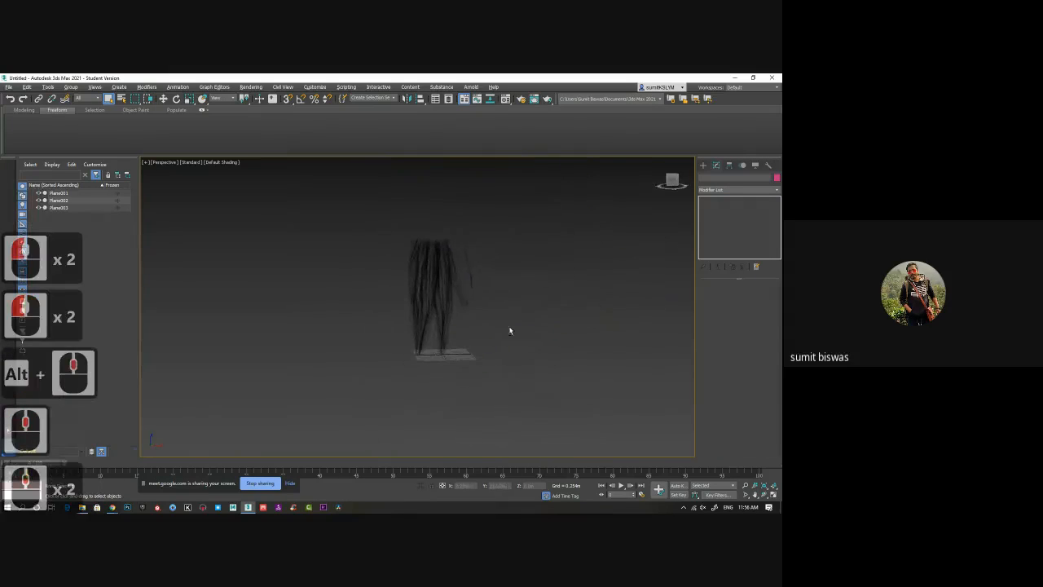
mouse_move(510, 328)
alt+middle_down()
mouse_move(388, 309)
mouse_move(522, 325)
alt+middle_up()
middle_drag(522, 273, 499, 329)
scroll(479, 320, up, 2)
click(440, 326)
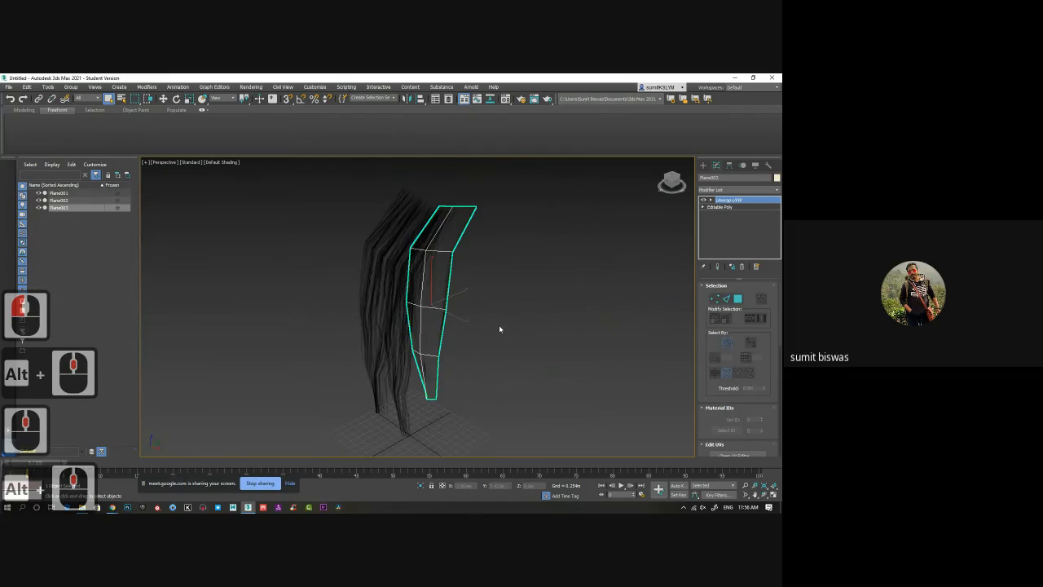
alt+middle_drag(484, 328, 398, 417)
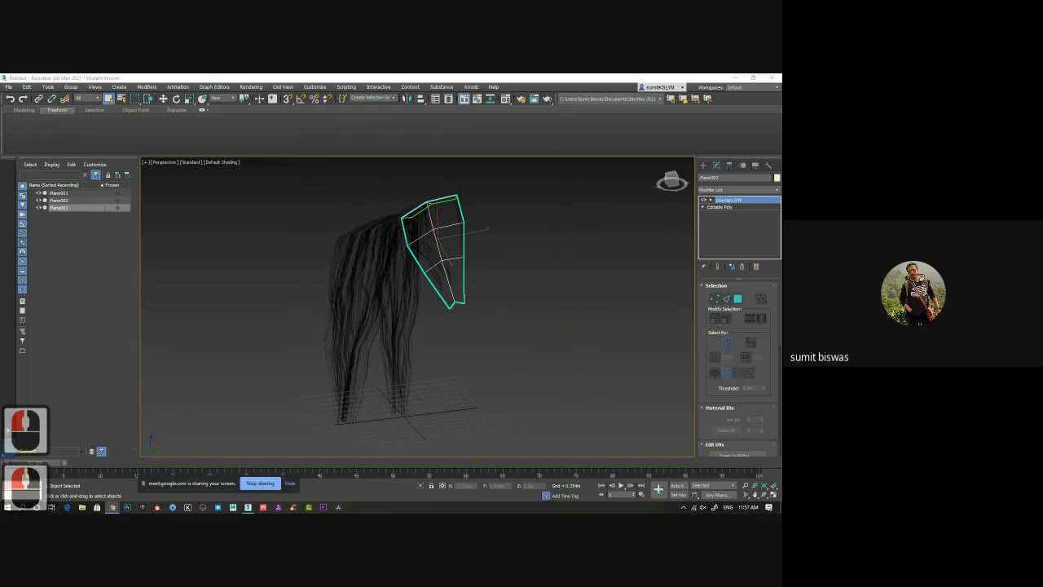
Step: Switch to the browser, search ArtStation artworks for "hair modeling", and browse the results for hair references
text(hair)
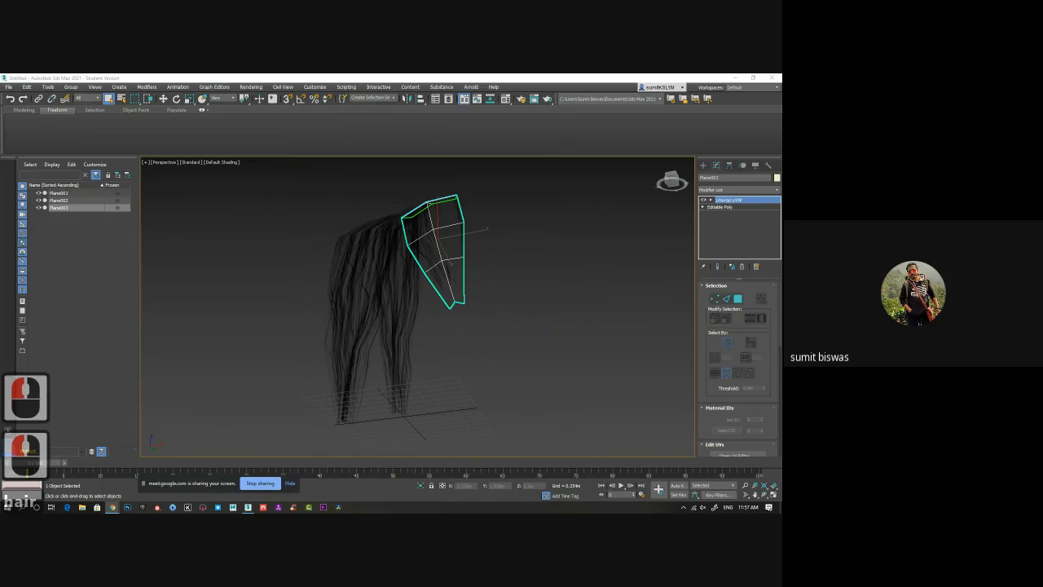
text( modeling)
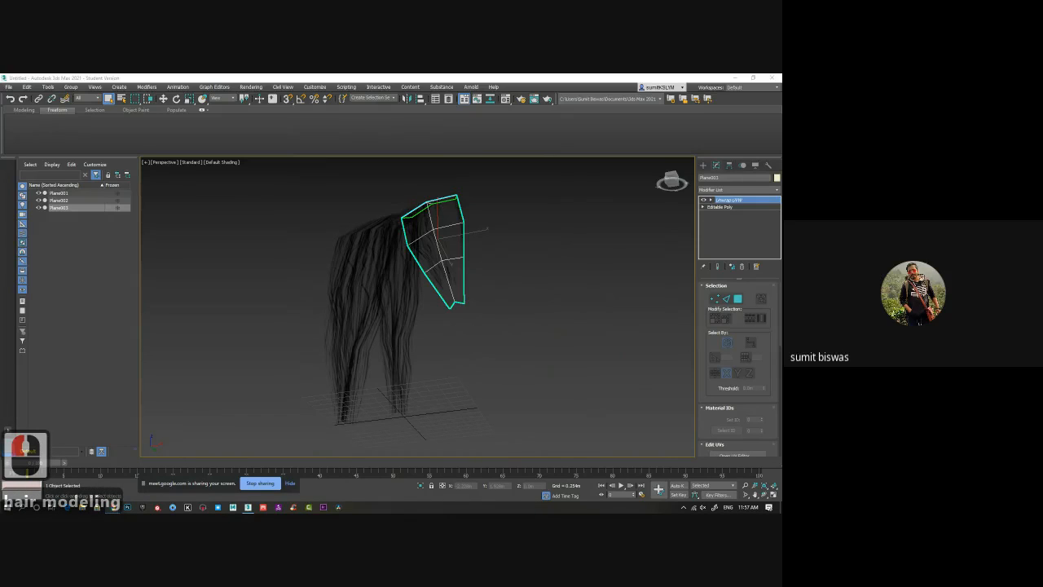
key(Return)
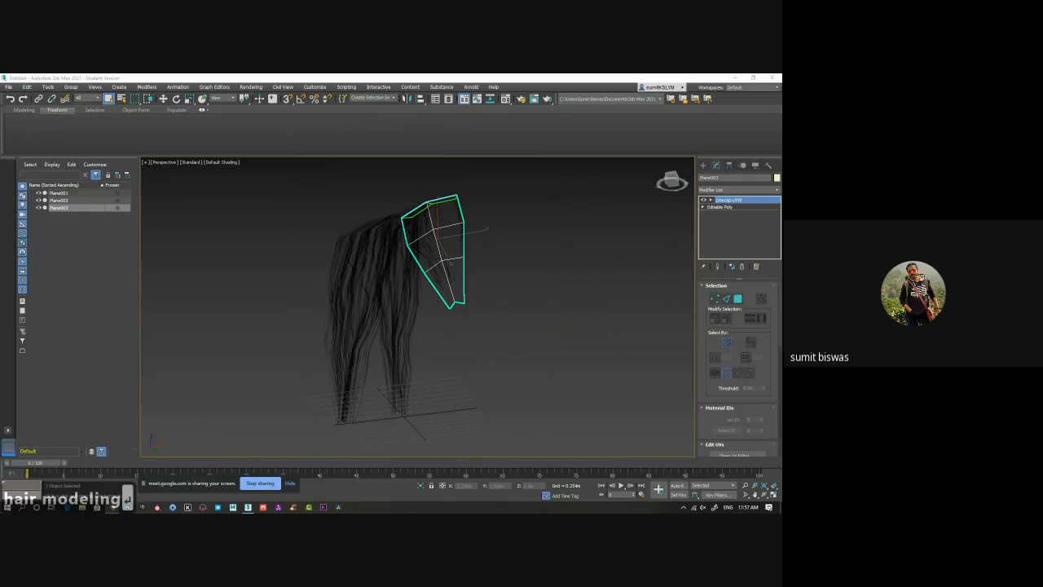
scroll(391, 293, down, 3)
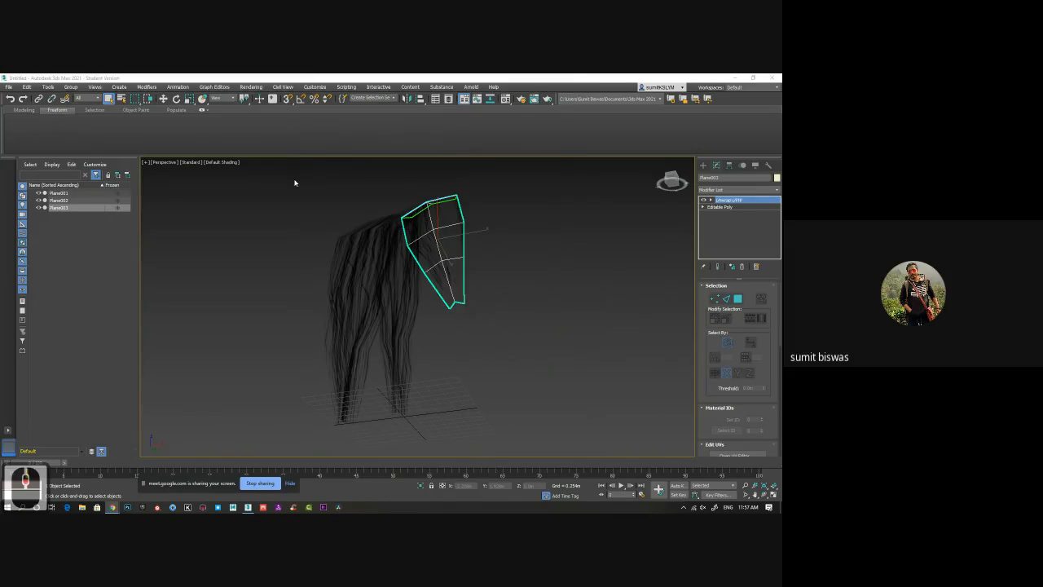
scroll(423, 389, down, 4)
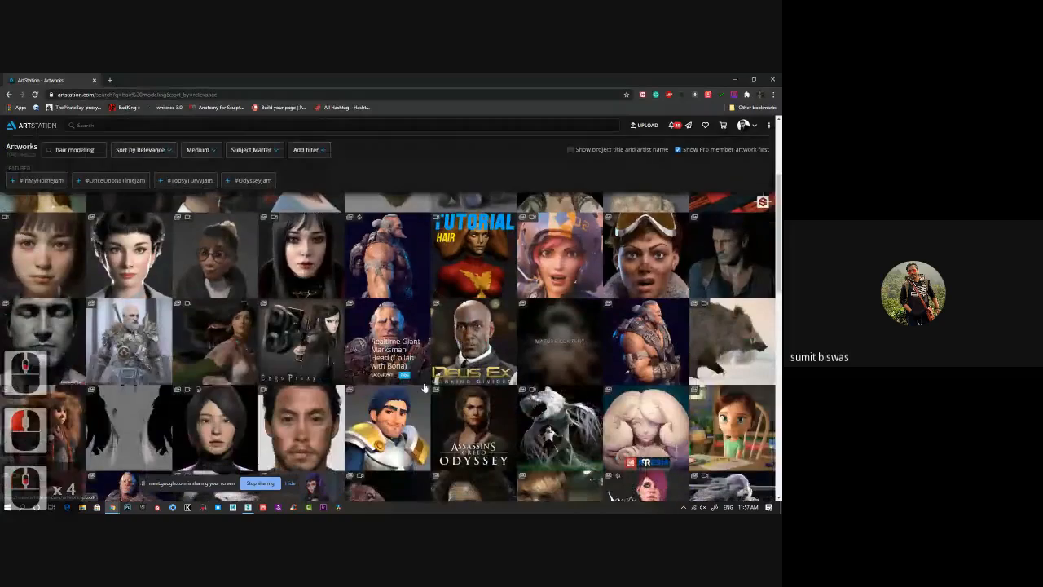
Step: Browse further through the "hair modeling" artworks and open the "Real-Time Hair – Unreal Engine" project in its own tab
scroll(400, 386, down, 2)
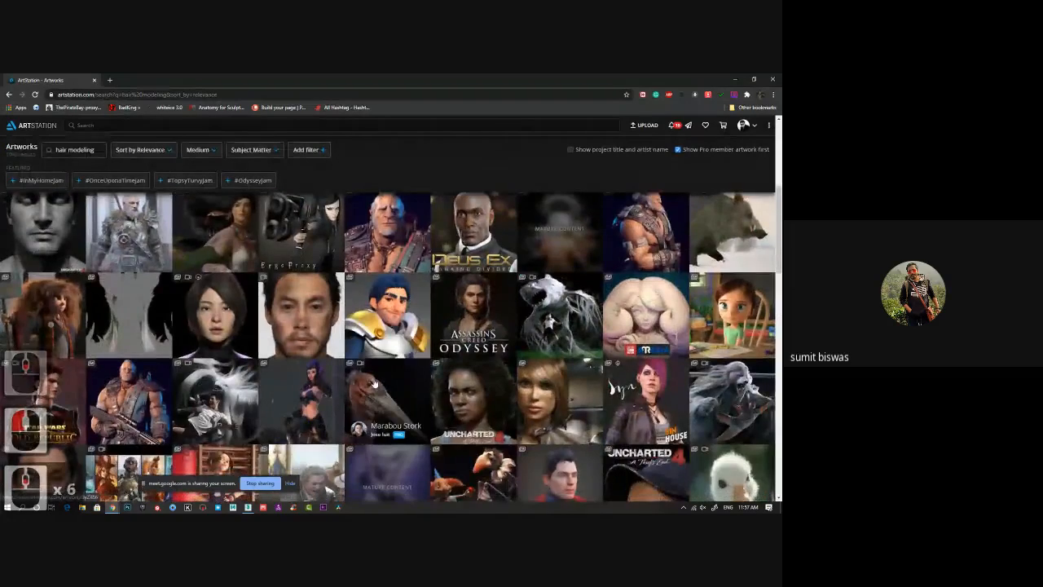
scroll(373, 385, down, 10)
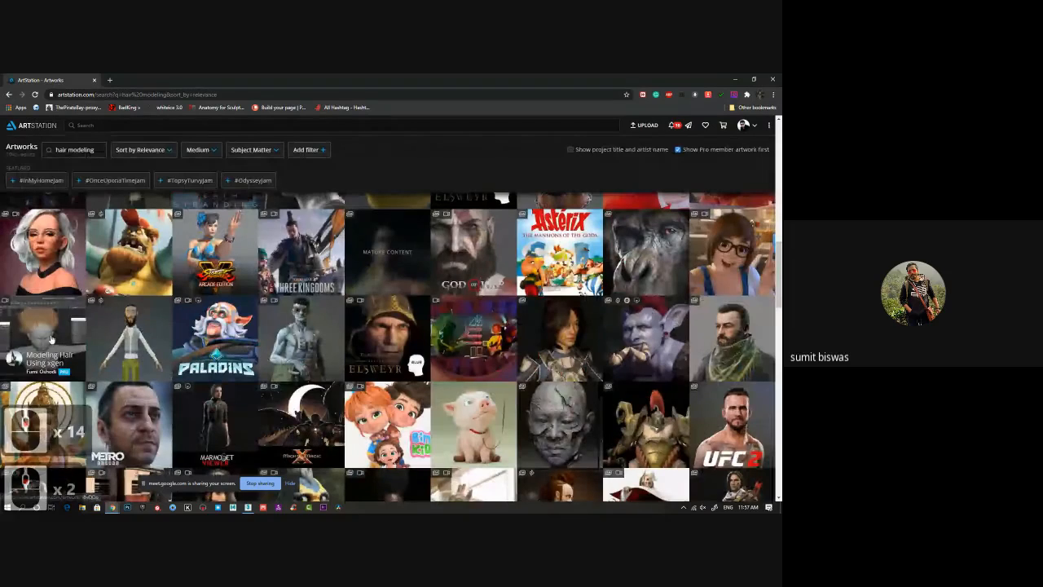
scroll(397, 358, down, 1)
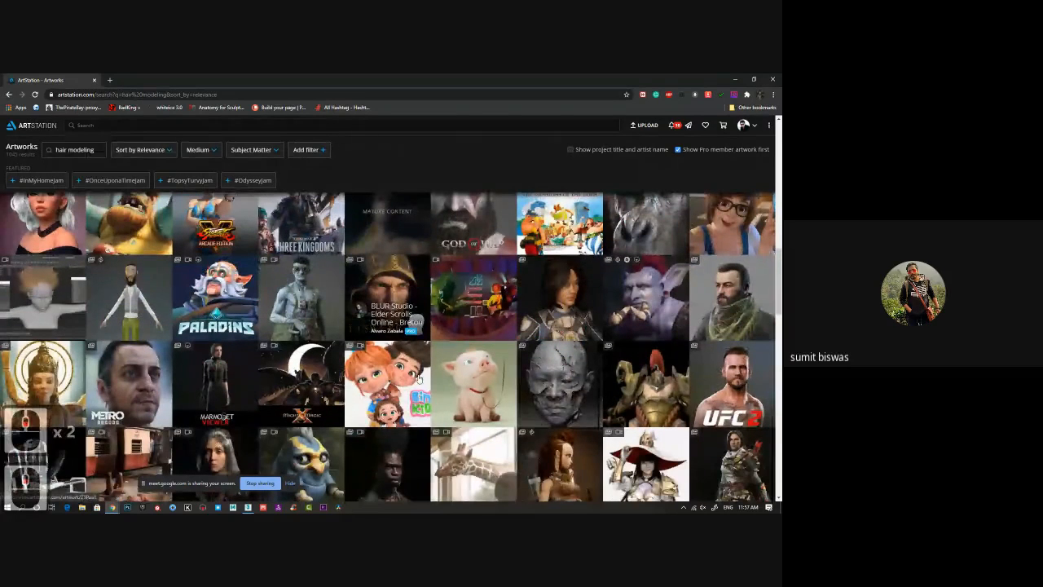
scroll(568, 371, down, 3)
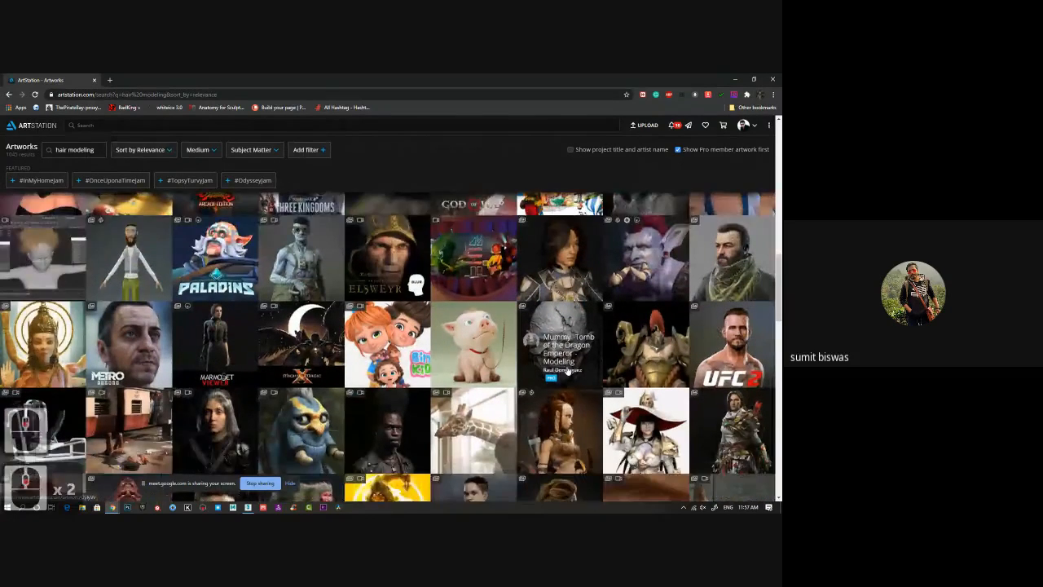
scroll(568, 371, down, 1)
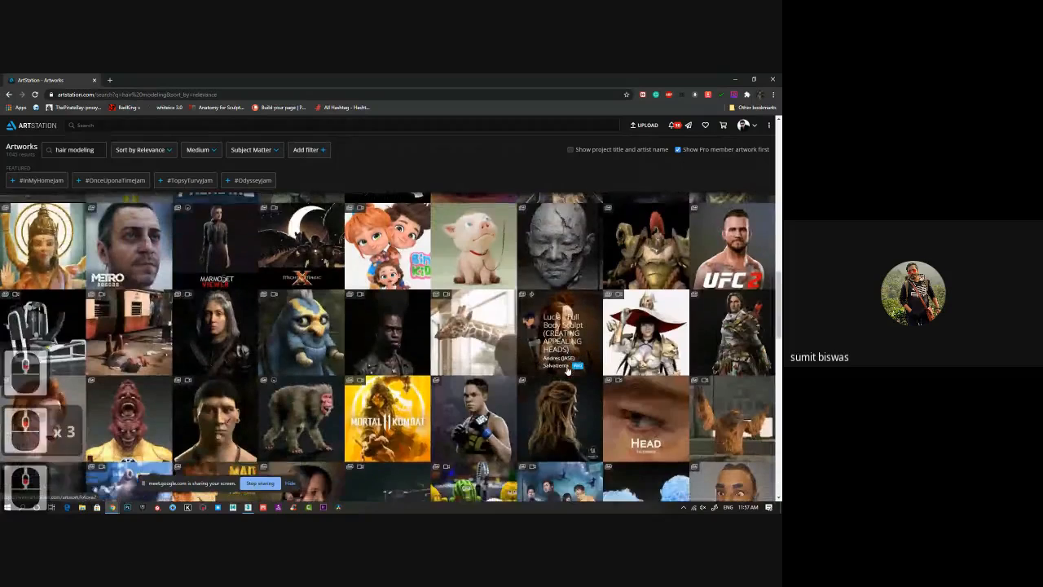
middle_click(568, 372)
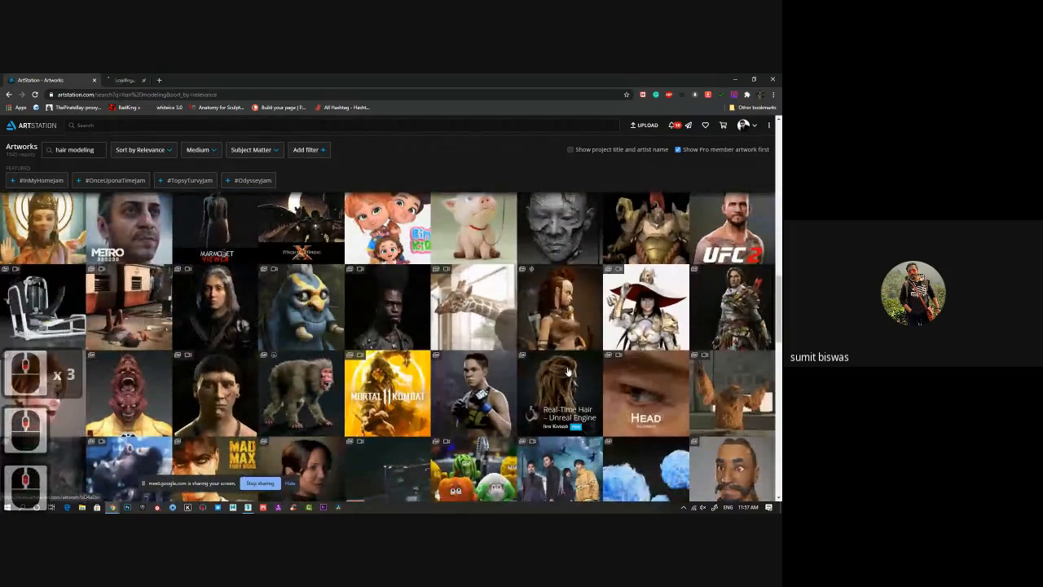
click(150, 80)
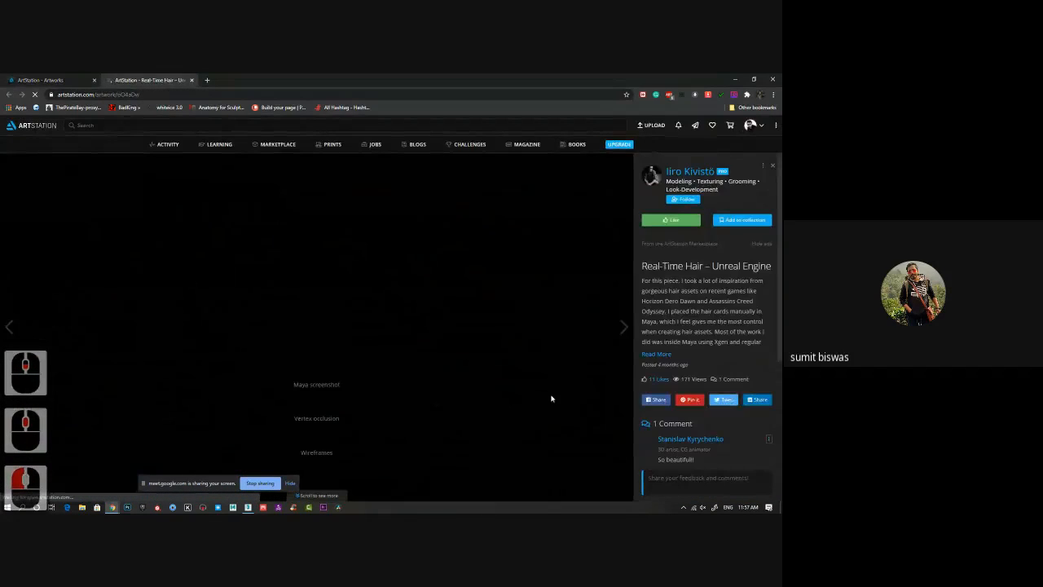
Step: Examine the Real-Time Hair project's Unreal renders, Maya screenshots, vertex occlusion images and wireframes to study the hair card layering
scroll(555, 396, down, 5)
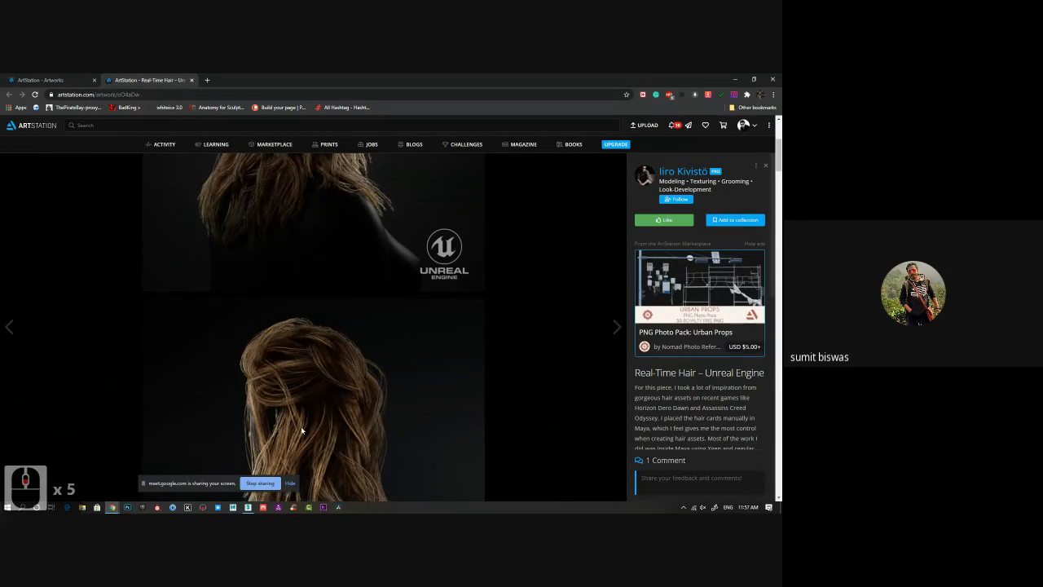
scroll(409, 380, down, 20)
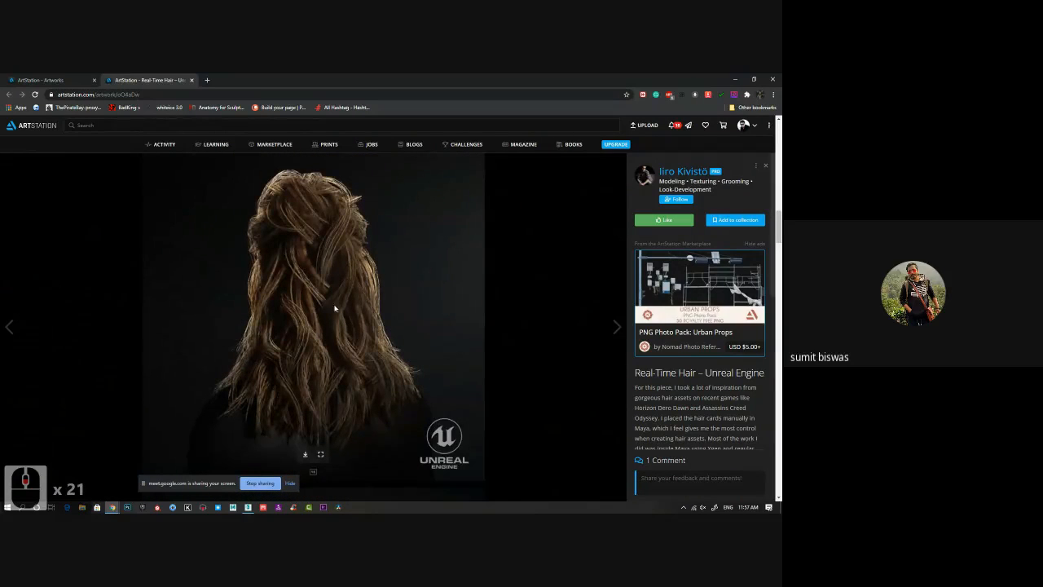
scroll(483, 335, down, 11)
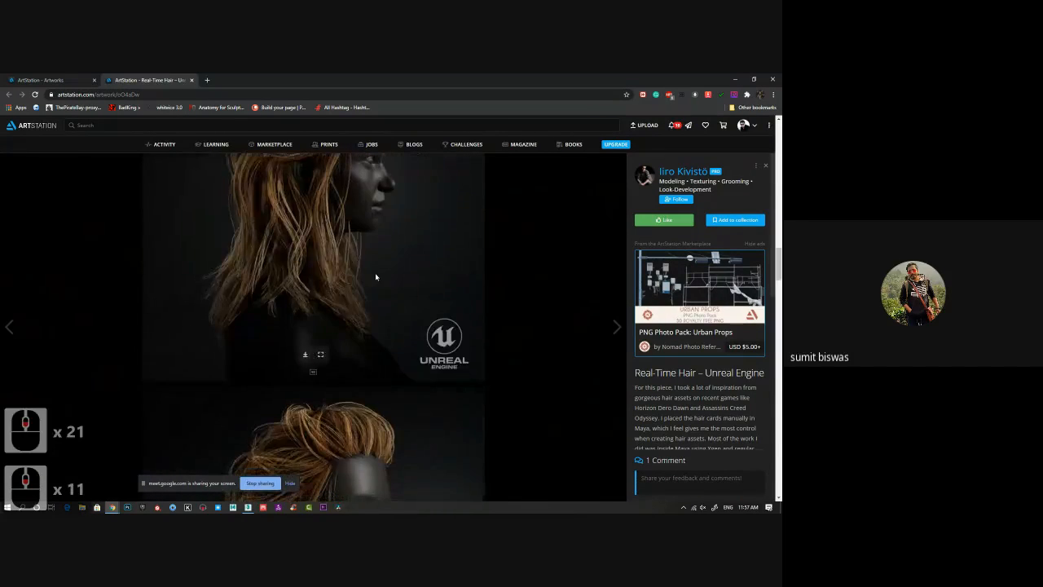
scroll(353, 281, up, 4)
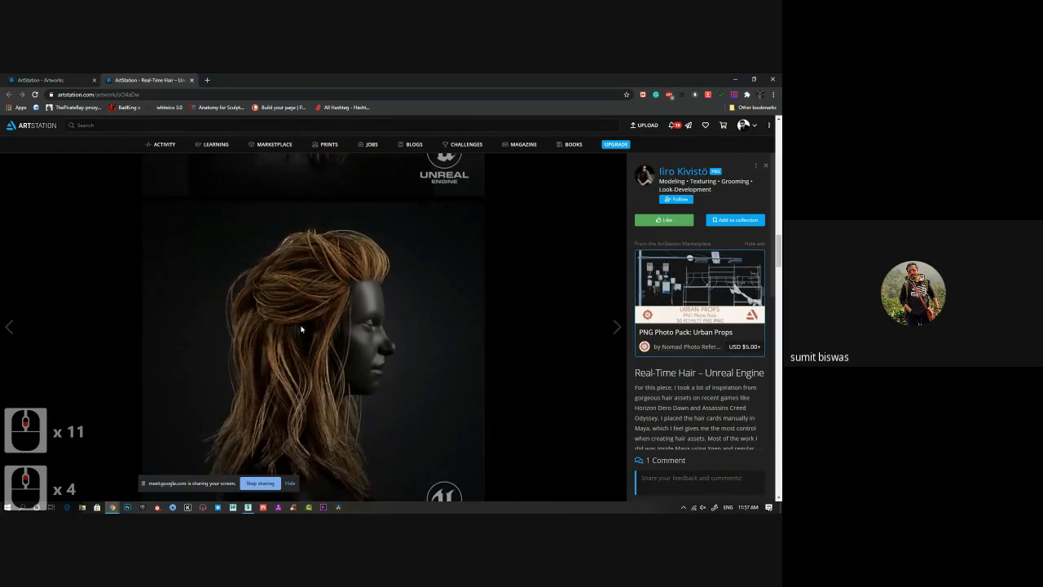
scroll(439, 403, down, 2)
scroll(437, 403, down, 20)
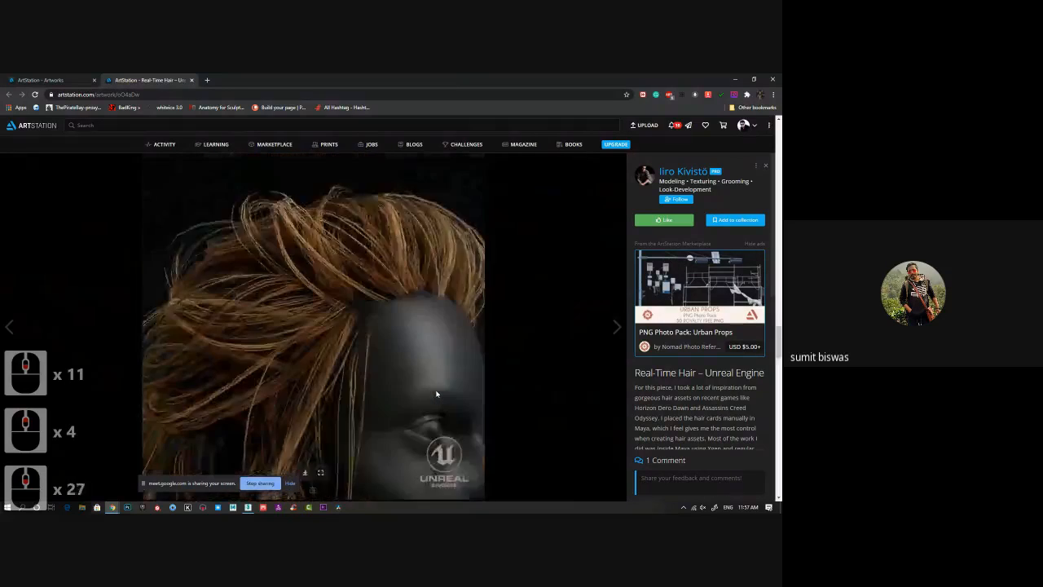
scroll(436, 390, down, 12)
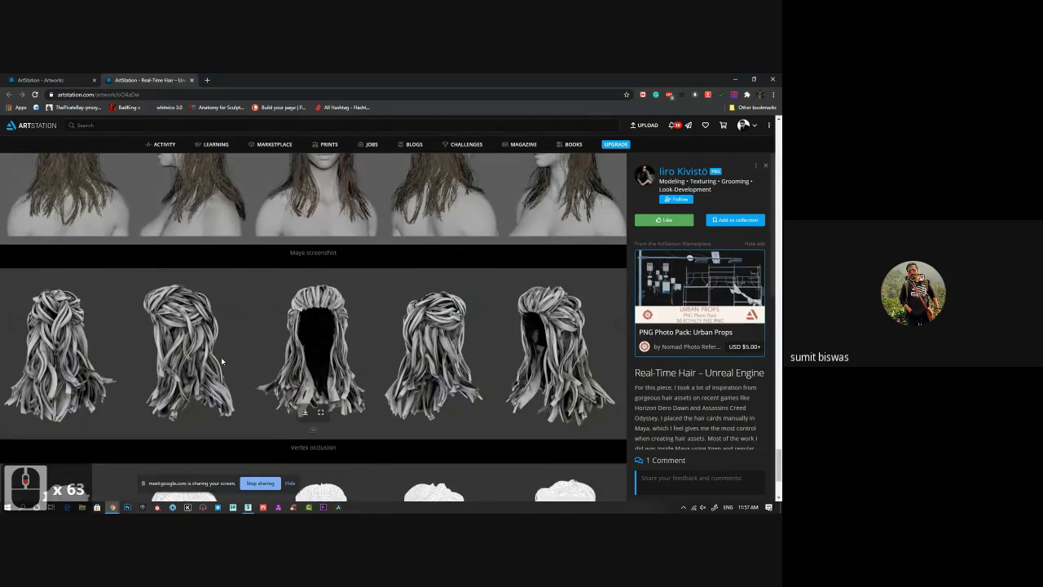
scroll(348, 343, down, 5)
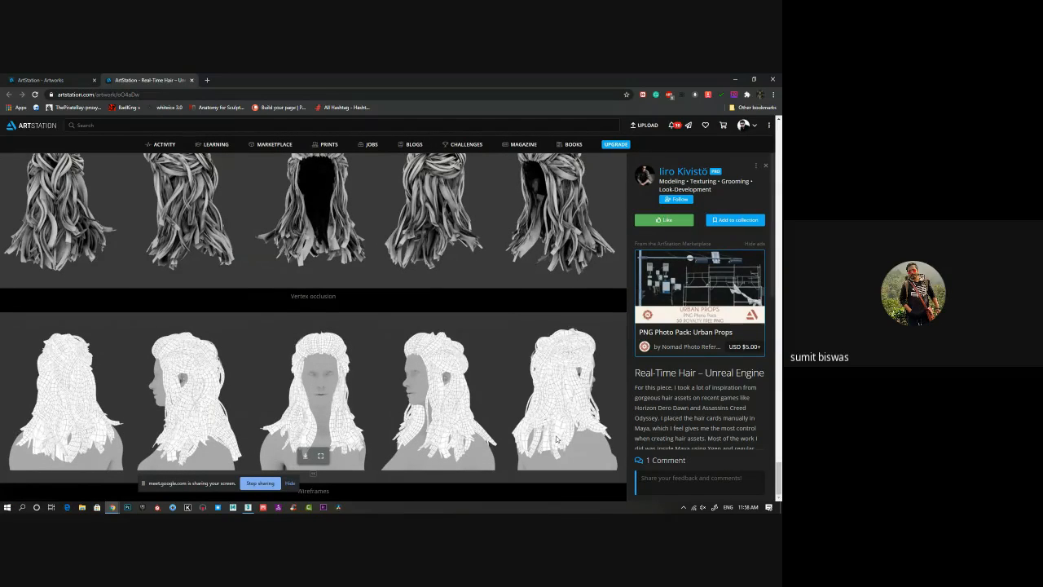
scroll(490, 393, up, 1)
scroll(413, 403, down, 4)
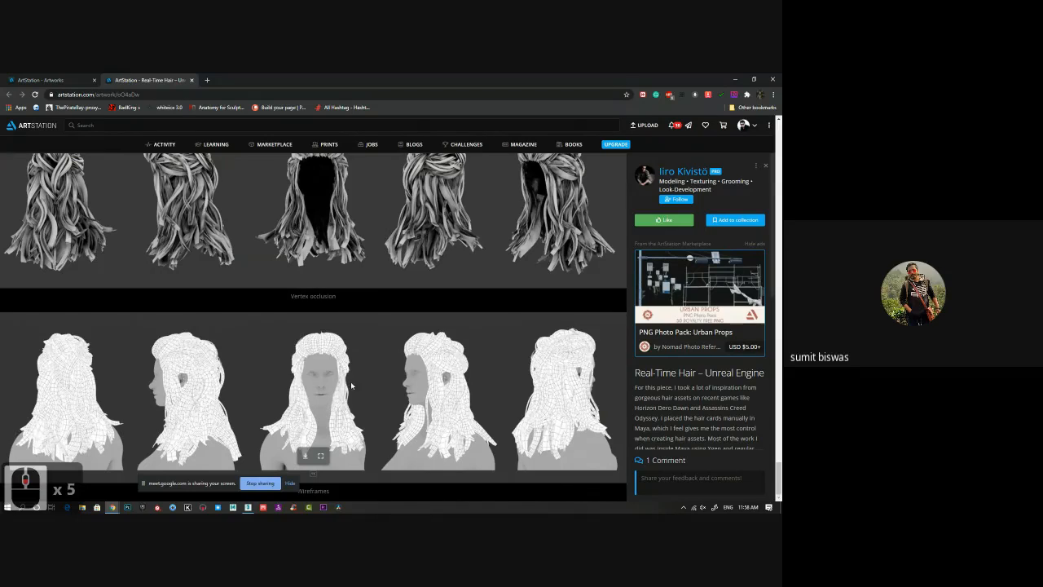
Step: Compare the Maya hair card views with the final Unreal renders, going back through the project's images
scroll(350, 381, up, 10)
scroll(375, 372, up, 4)
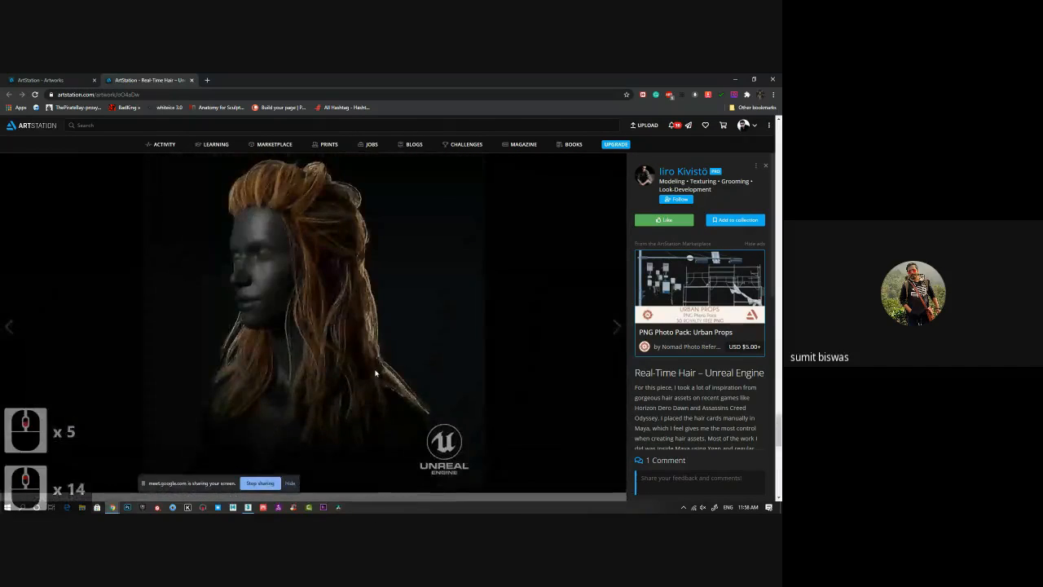
scroll(373, 368, down, 7)
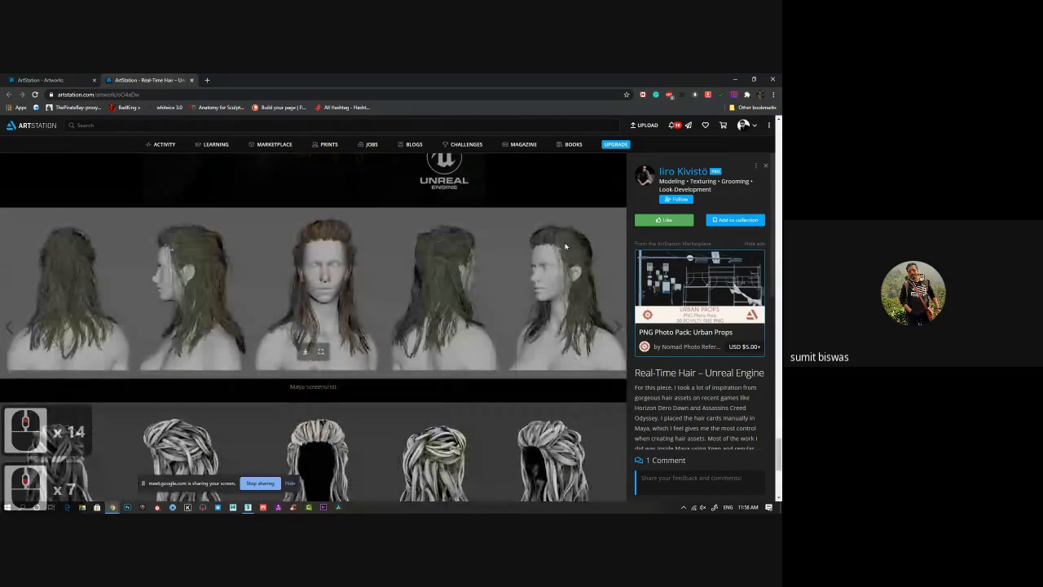
scroll(271, 289, up, 16)
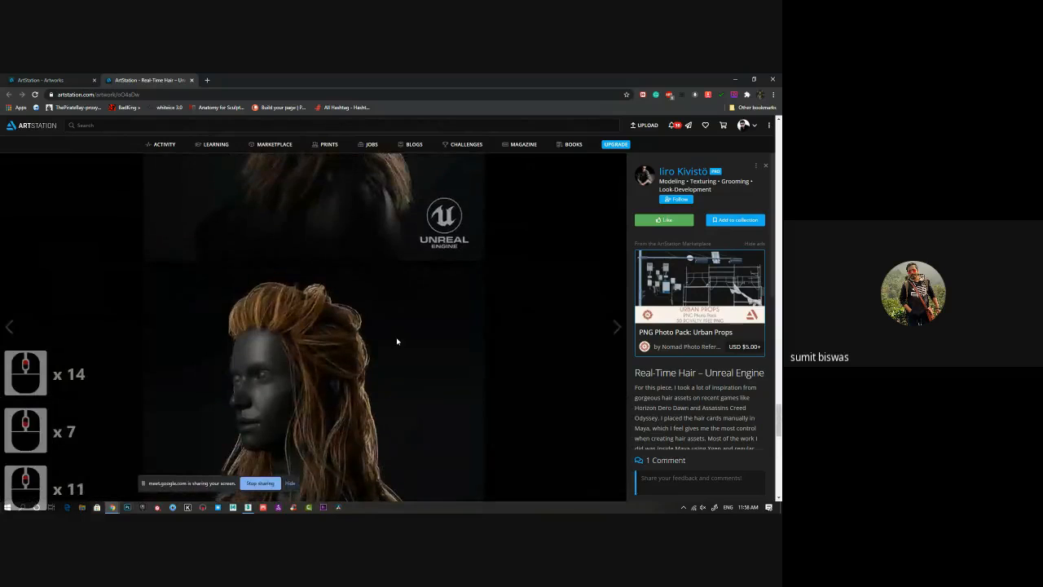
scroll(397, 341, up, 20)
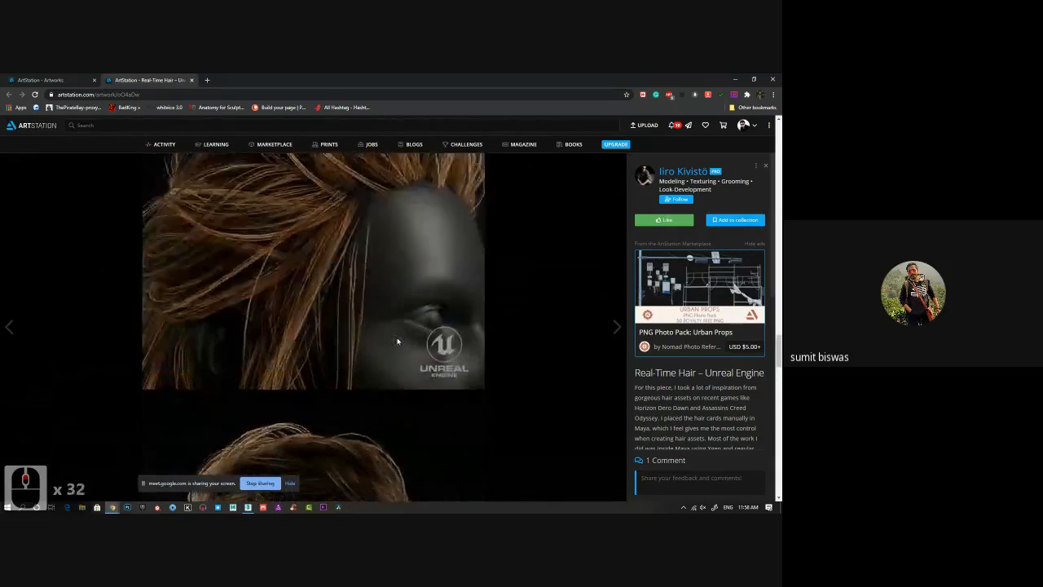
scroll(397, 341, up, 20)
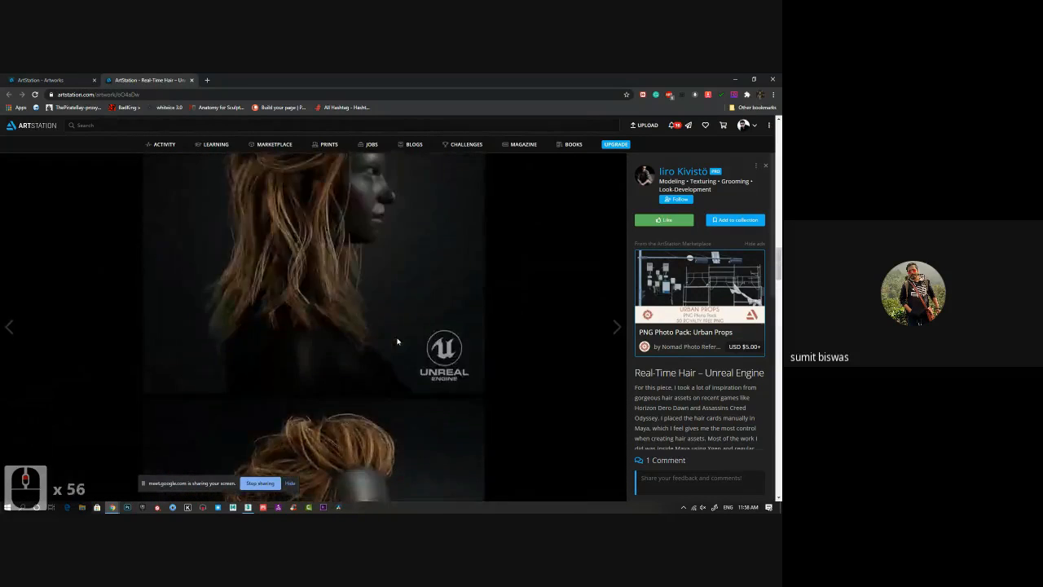
scroll(397, 341, up, 18)
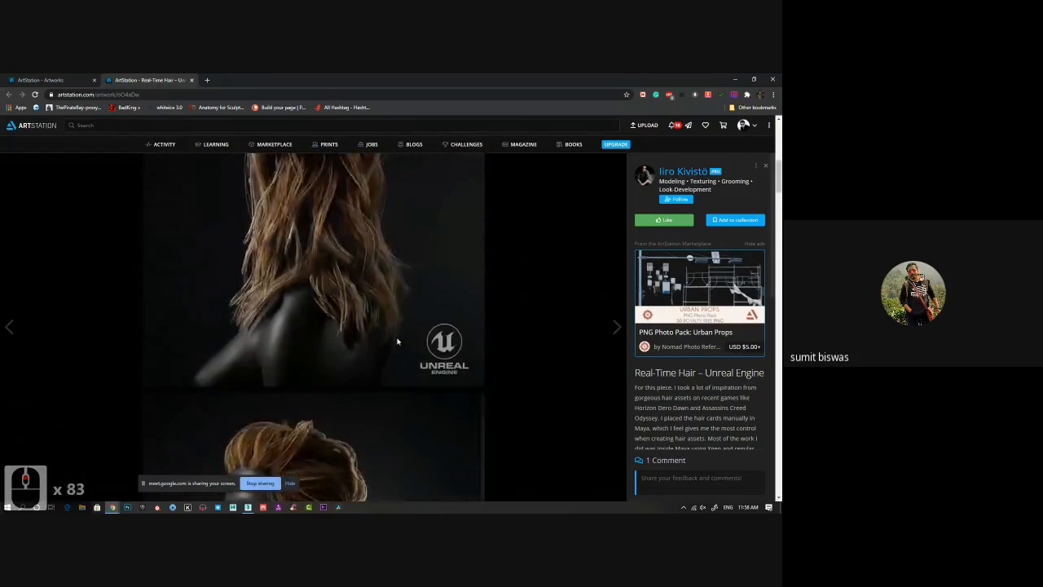
Step: Return to the "hair modeling" results, browse more artworks, and close the Real-Time Hair project tab
click(57, 80)
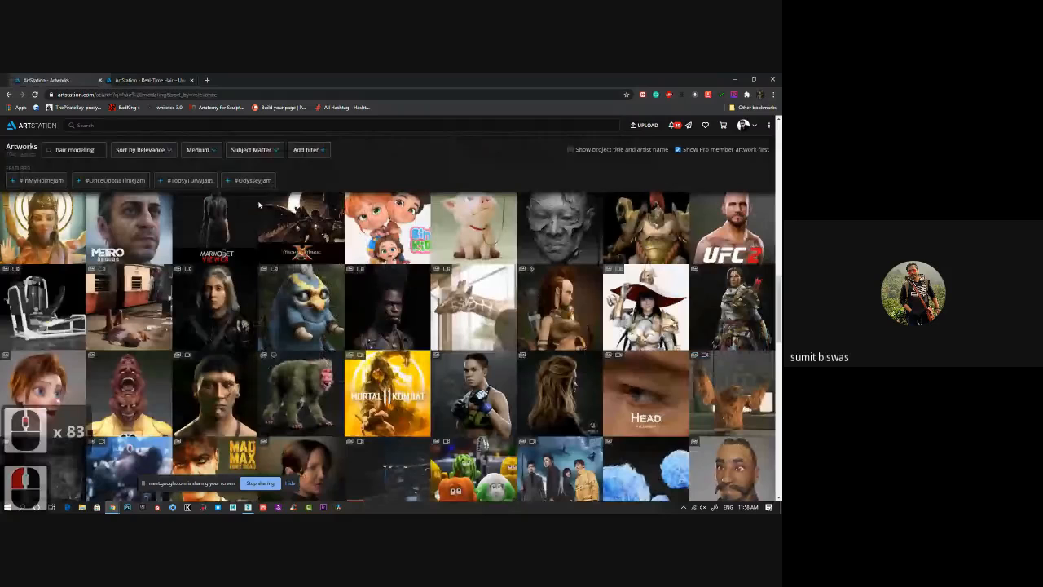
scroll(334, 390, down, 6)
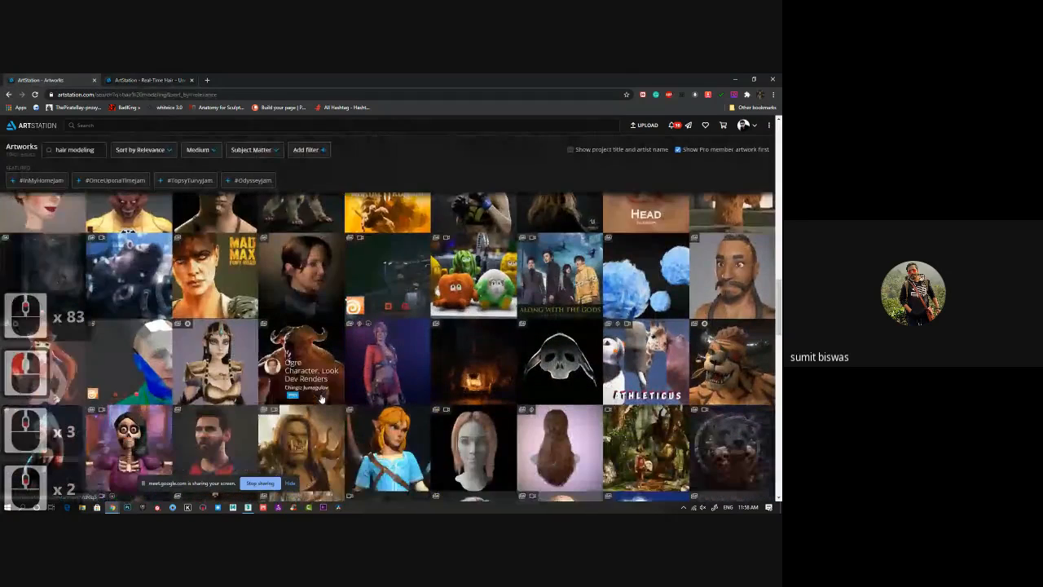
scroll(322, 398, down, 3)
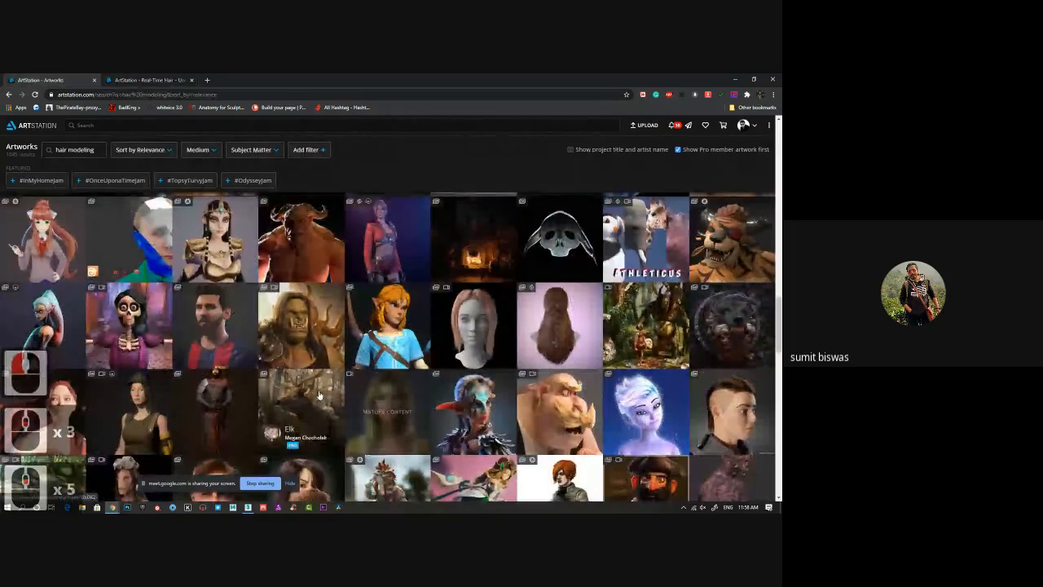
scroll(318, 395, down, 2)
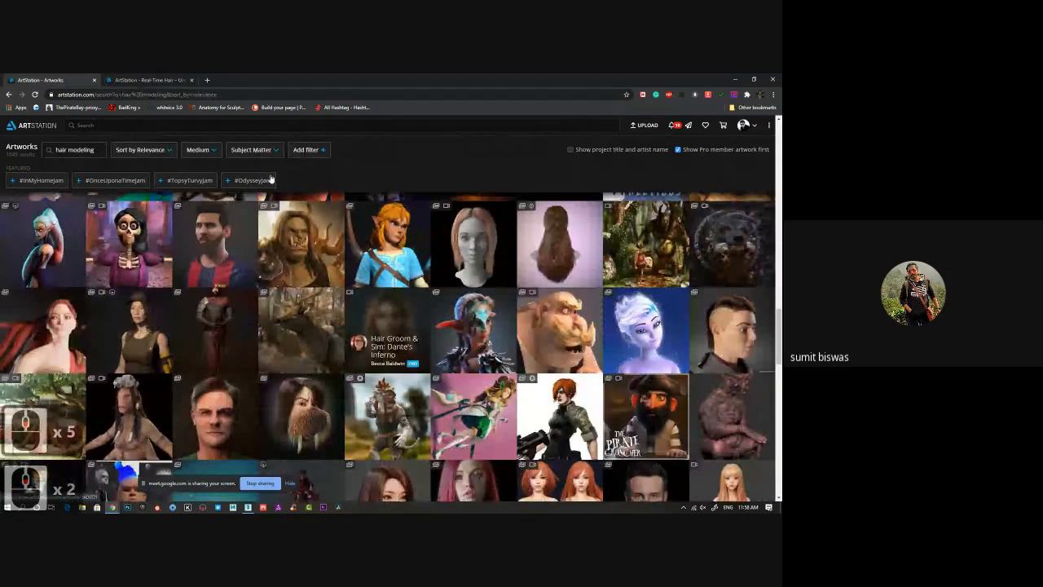
click(106, 82)
click(192, 80)
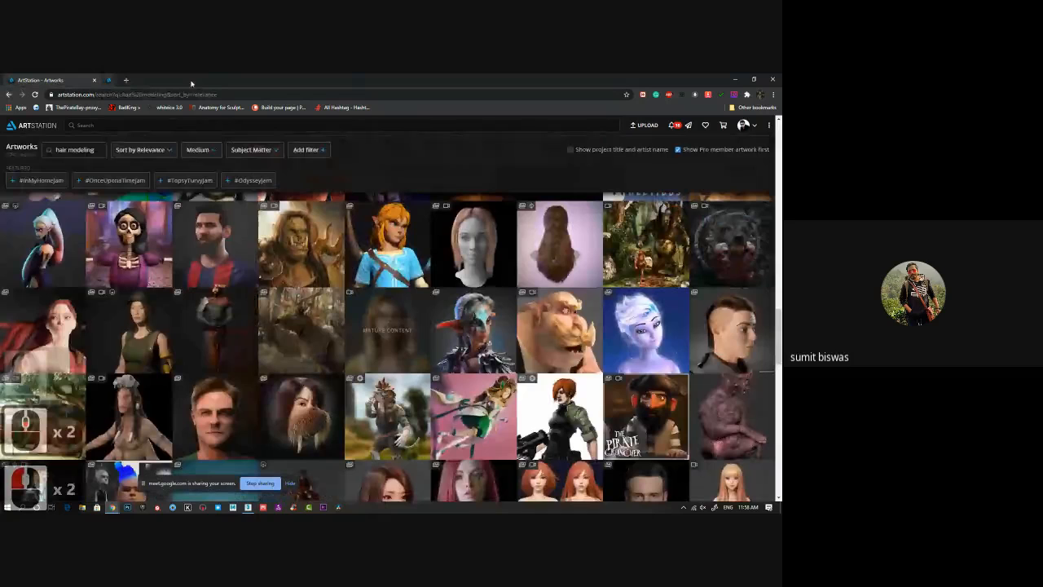
Step: Switch back to 3ds Max, deselect the small third hair card, and examine the layered cards from the front
key(alt+Tab)
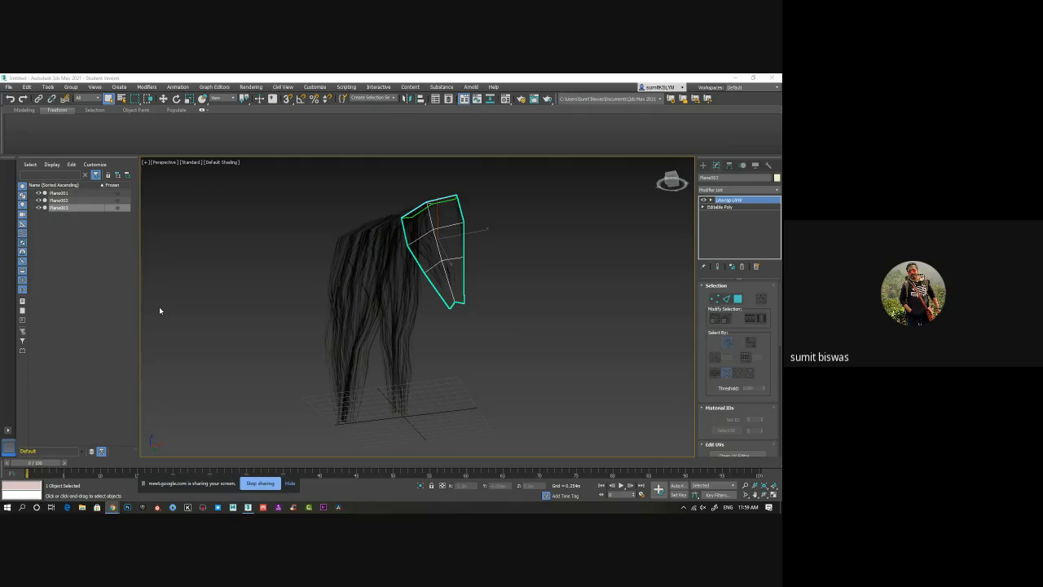
alt+middle_drag(512, 253, 488, 271)
alt+middle_drag(358, 303, 492, 291)
click(399, 244)
alt+middle_drag(398, 244, 437, 236)
click(404, 261)
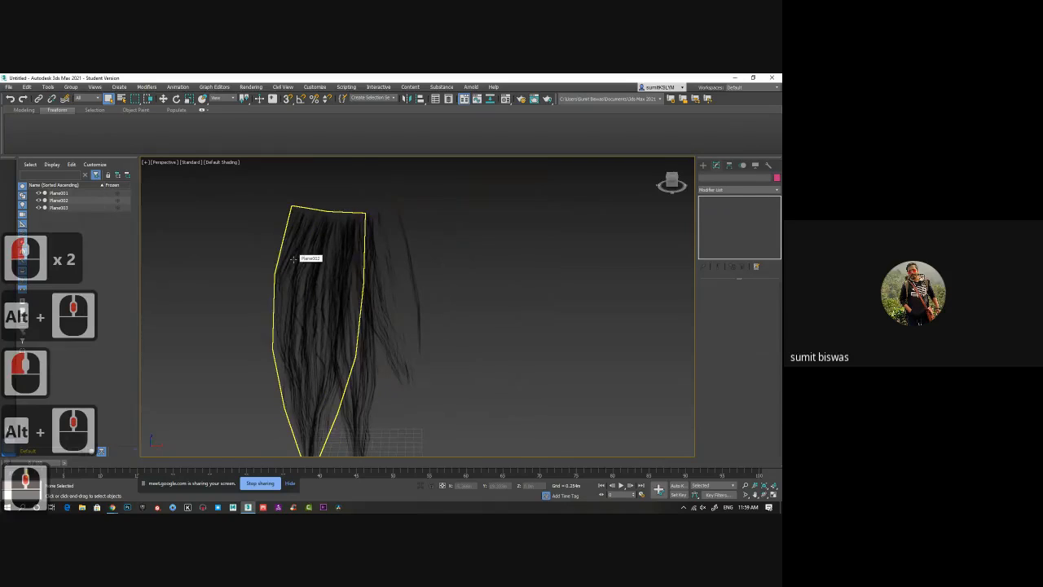
Step: Clone the small Plane003 hair card as one rotated copy flaring outward, move it up and away from the other strands, and deselect it
click(379, 270)
key(w)
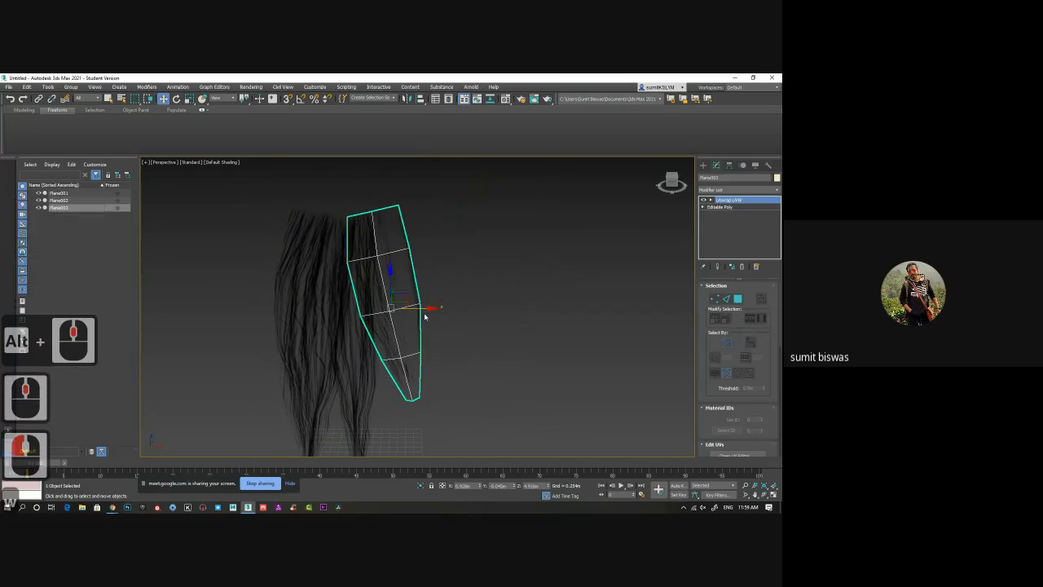
key(e)
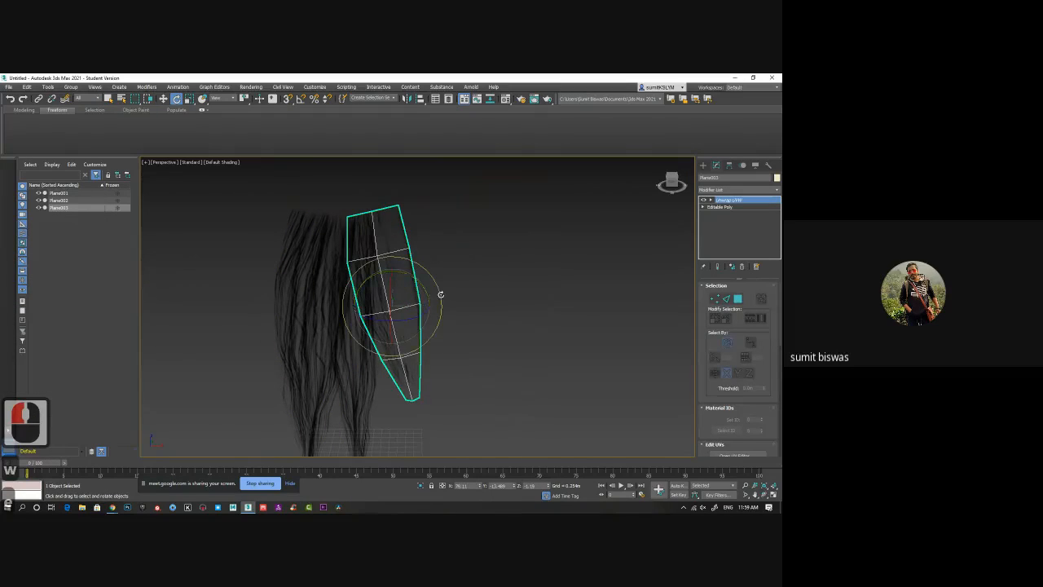
drag(442, 296, 428, 219)
key(ctrl+z)
mouse_move(437, 290)
shift+mouse_down()
mouse_move(431, 226)
mouse_move(431, 236)
shift+mouse_up()
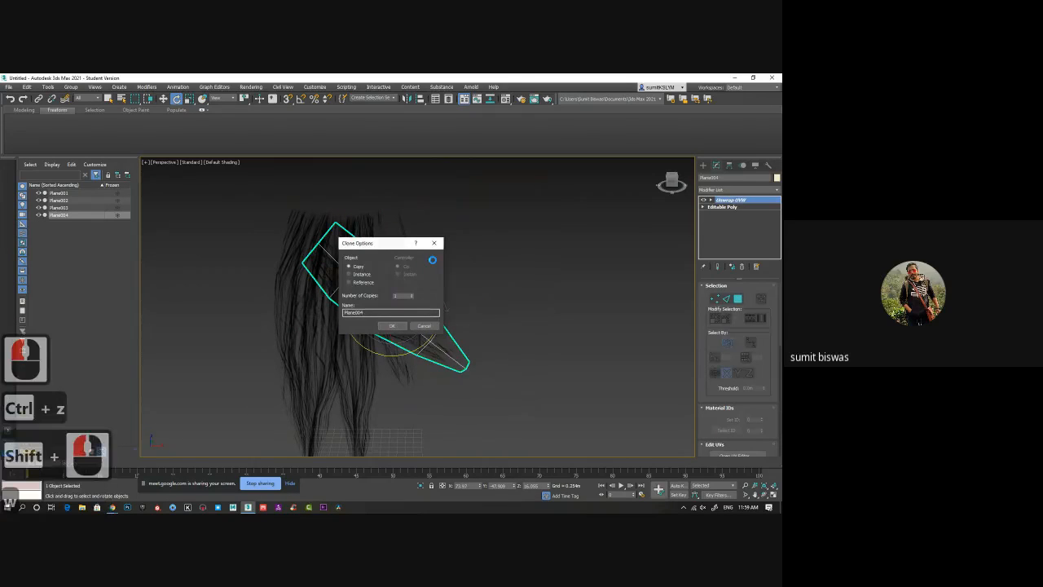
click(393, 326)
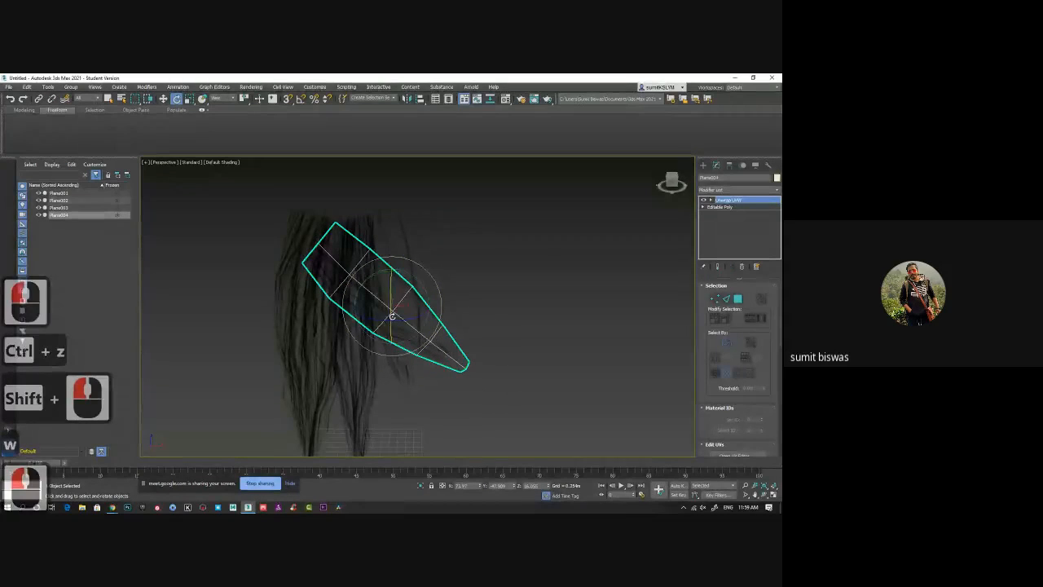
drag(403, 301, 456, 259)
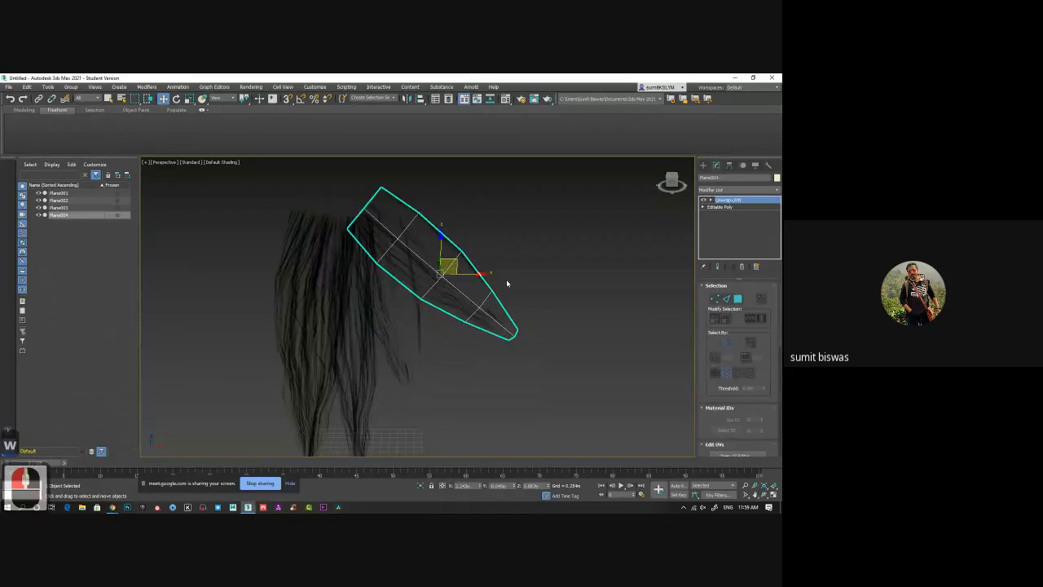
click(584, 342)
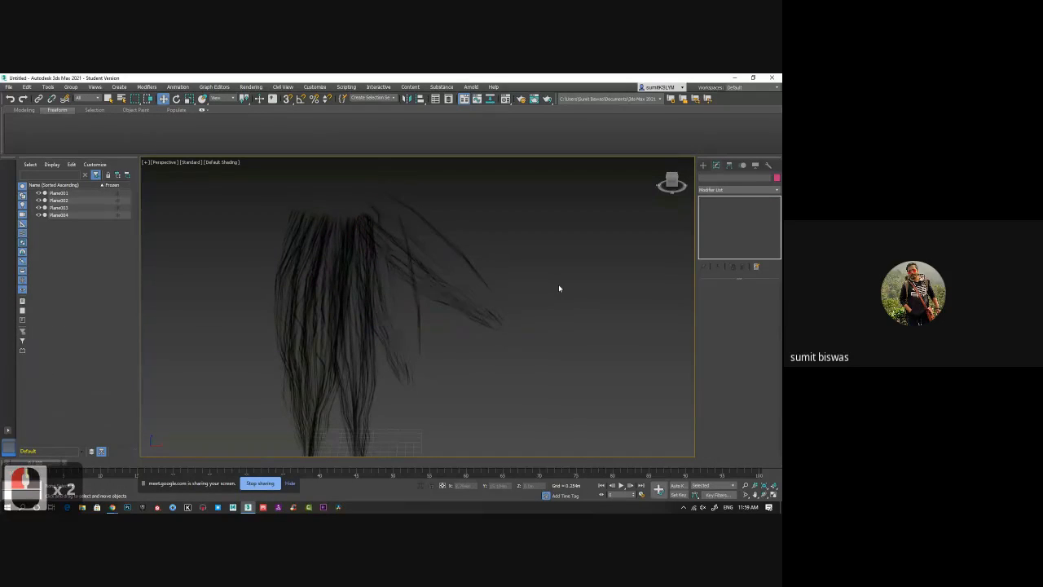
Step: Examine all four layered hair cards from a distance and several angles, and switch to the browser
mouse_move(557, 339)
alt+middle_down()
mouse_move(538, 342)
mouse_move(560, 336)
alt+middle_up()
middle_drag(560, 336, 558, 288)
scroll(447, 339, down, 3)
alt+middle_drag(447, 339, 465, 335)
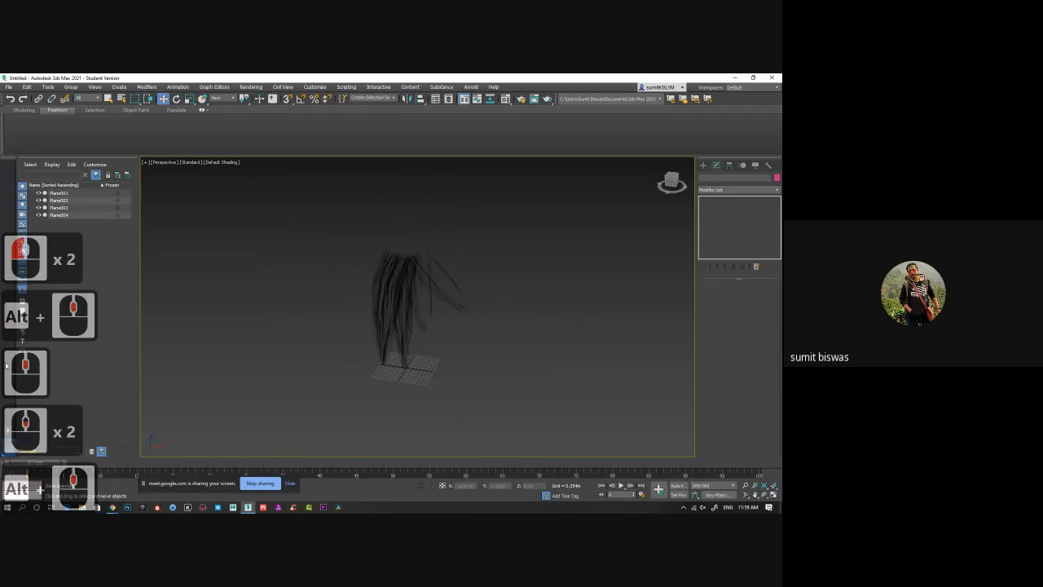
alt+middle_drag(344, 377, 296, 396)
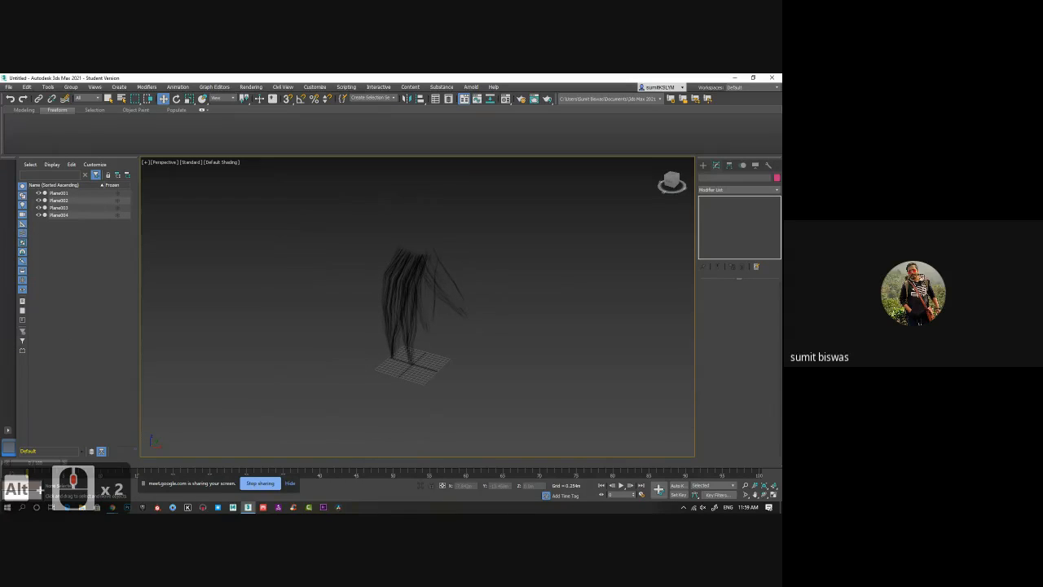
click(112, 507)
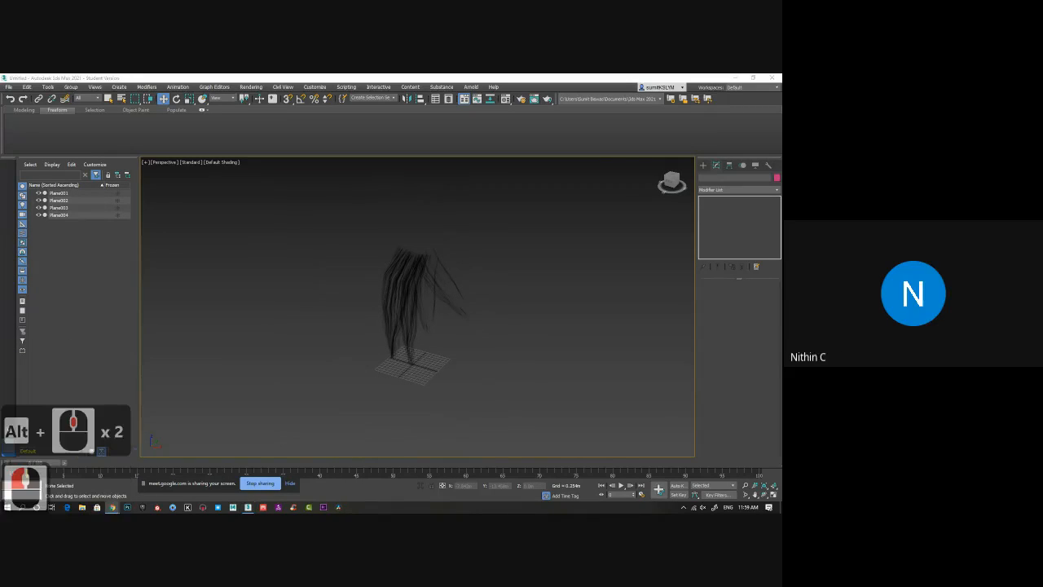